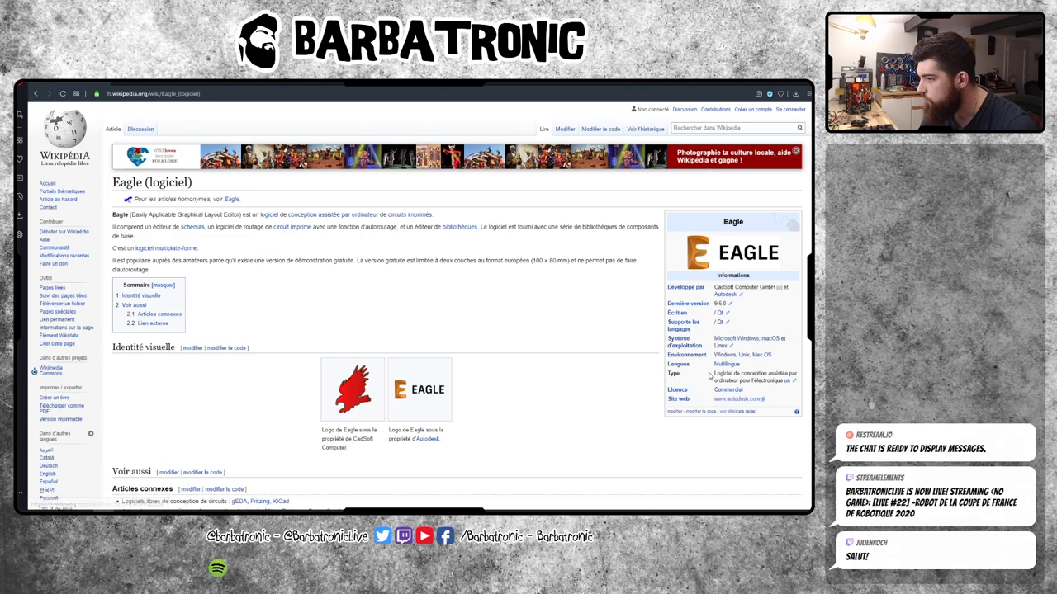
- Scroll down and back up through the EAGLE Control Panel project tree
scroll(595, 326, down, 3)
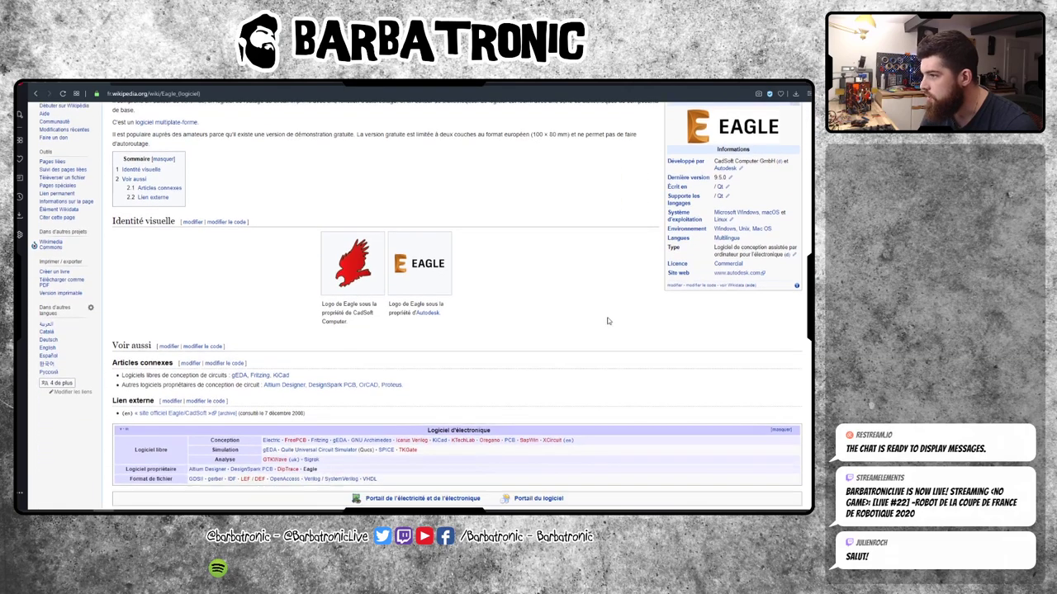
scroll(565, 316, down, 2)
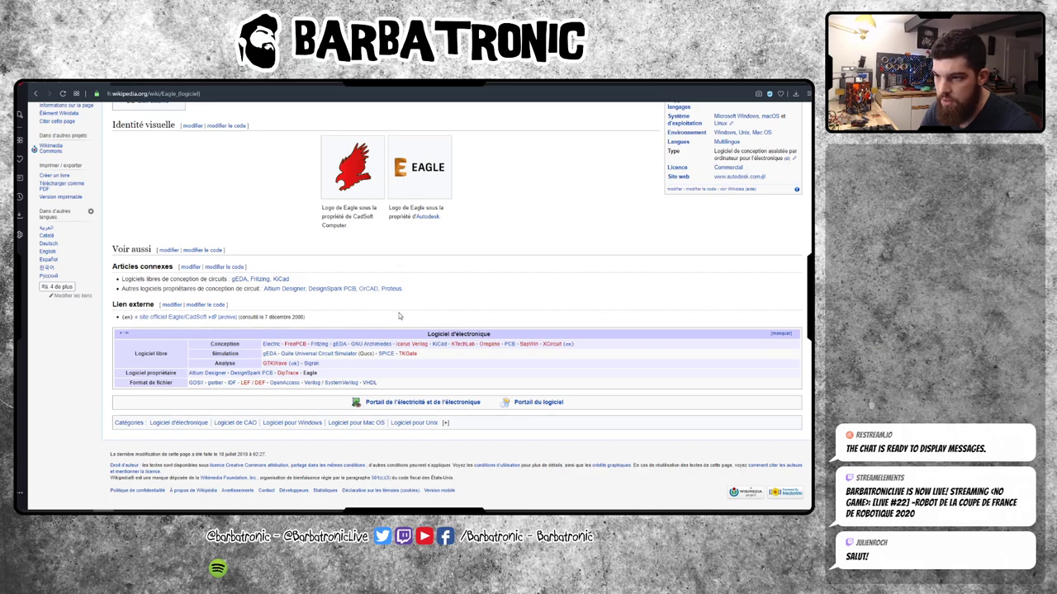
scroll(399, 316, up, 3)
scroll(460, 305, up, 3)
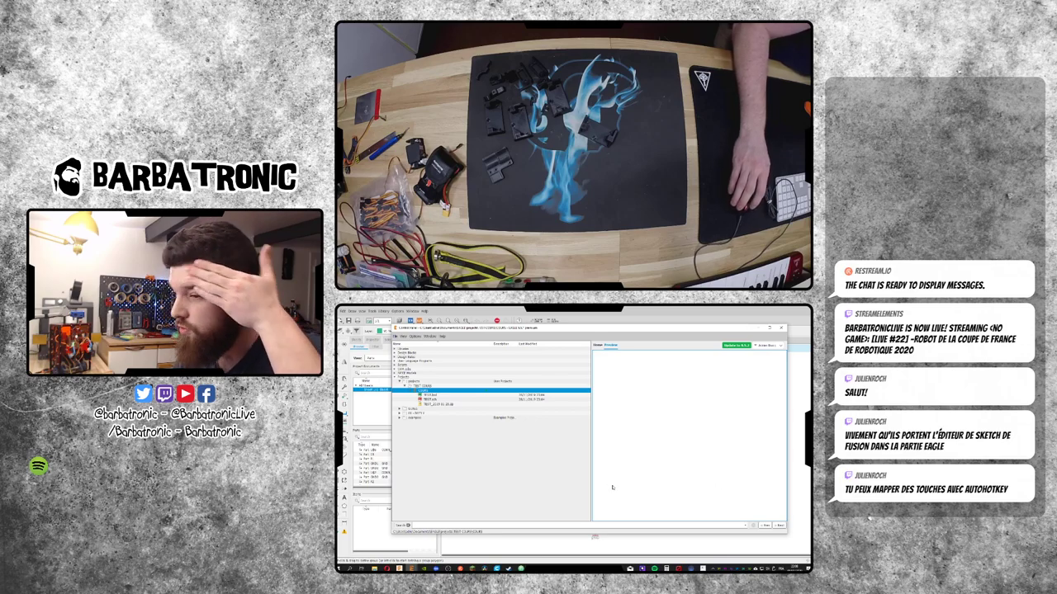
key(super)
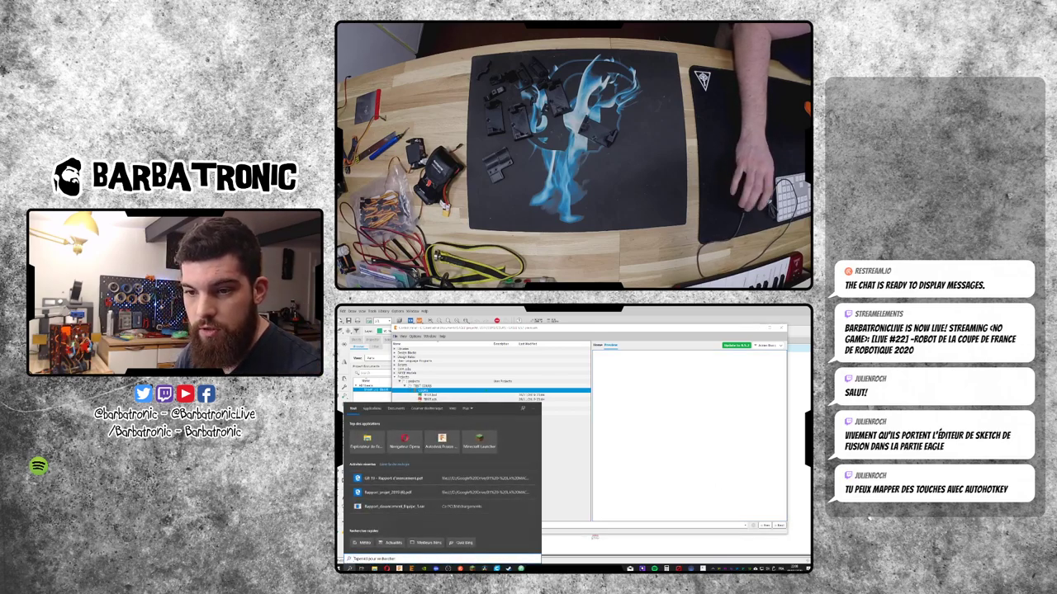
text(au)
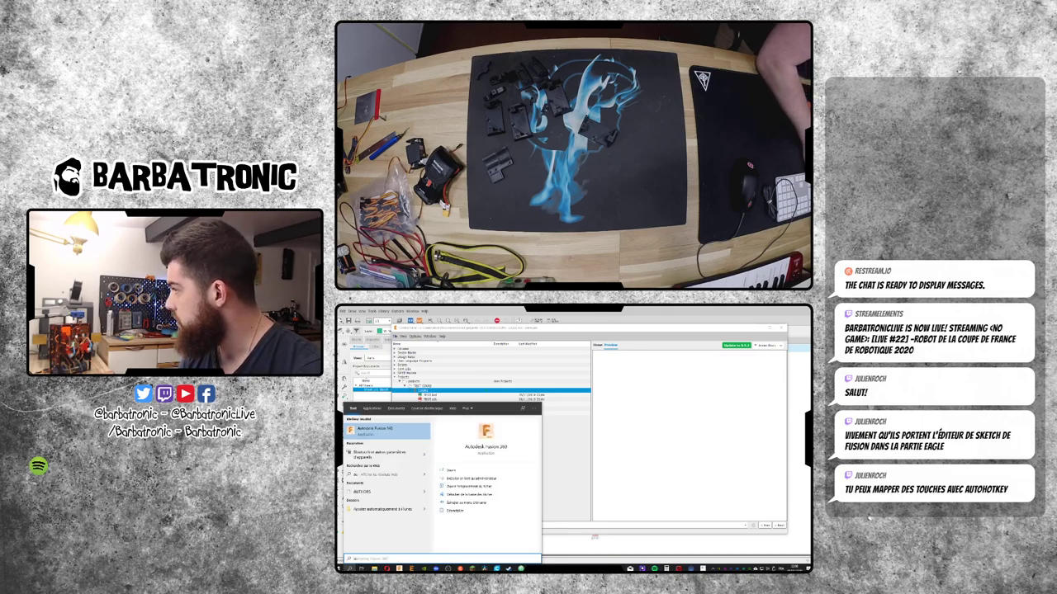
text(tohotkey)
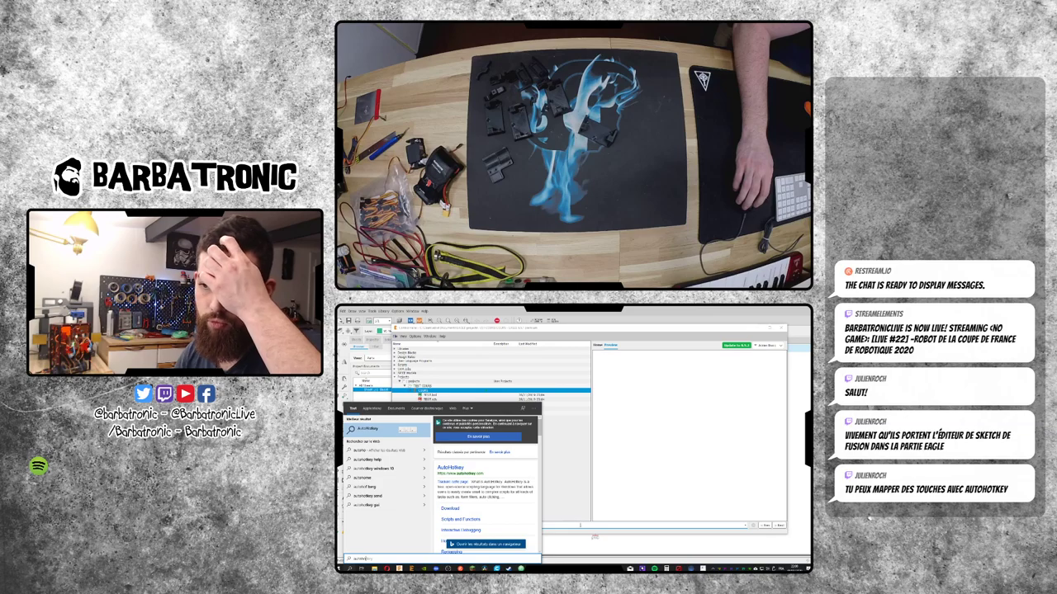
click(578, 516)
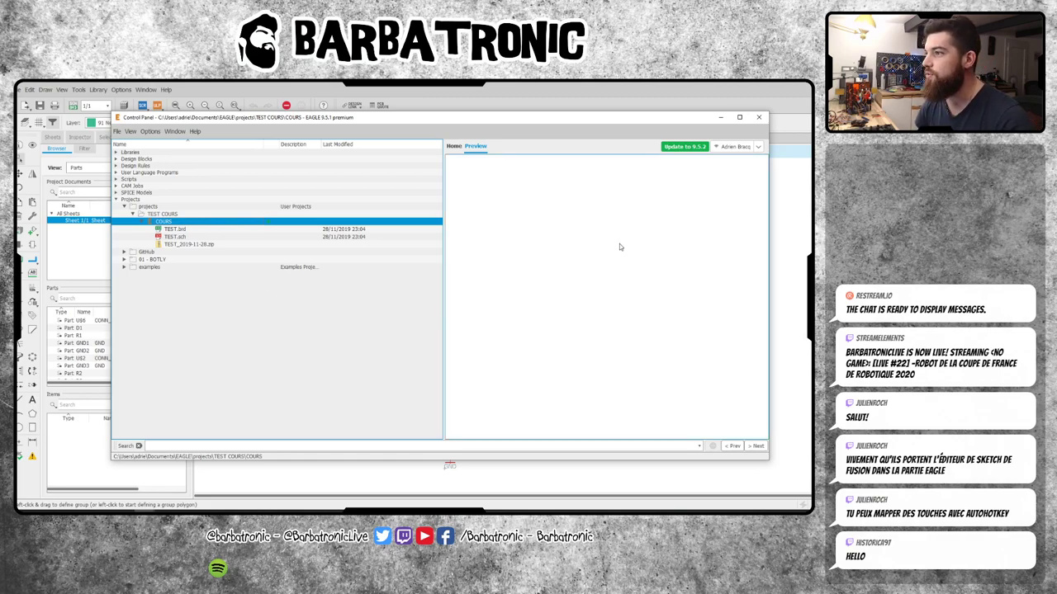
- Nudge the project window up and right, then bring the project browser into focus
drag(610, 121, 616, 109)
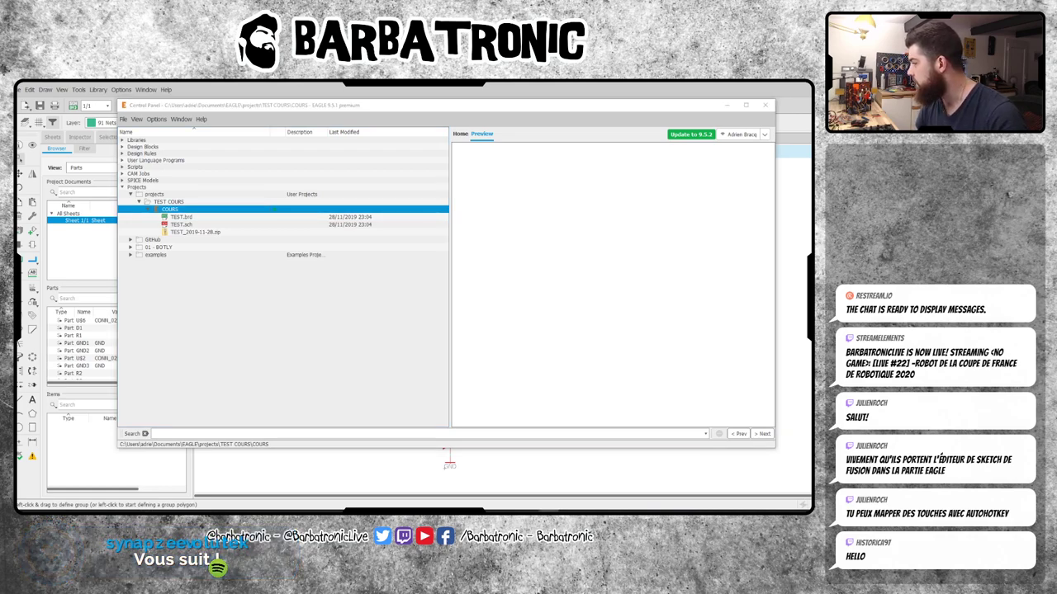
key(alt+Tab)
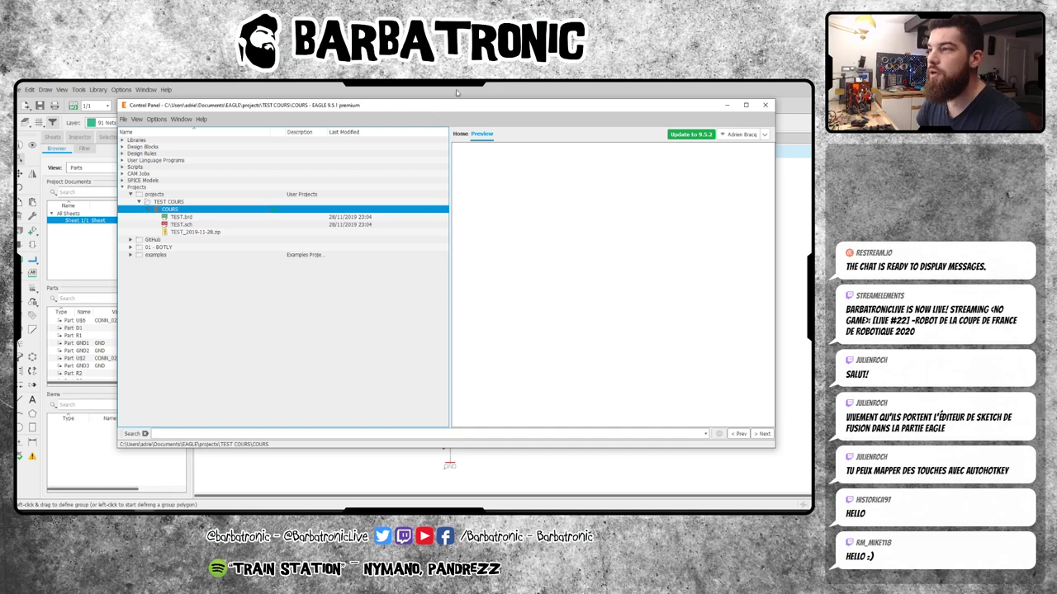
- Bring the TEST.sch schematic editor forward and look through the Help menu without choosing anything
click(564, 82)
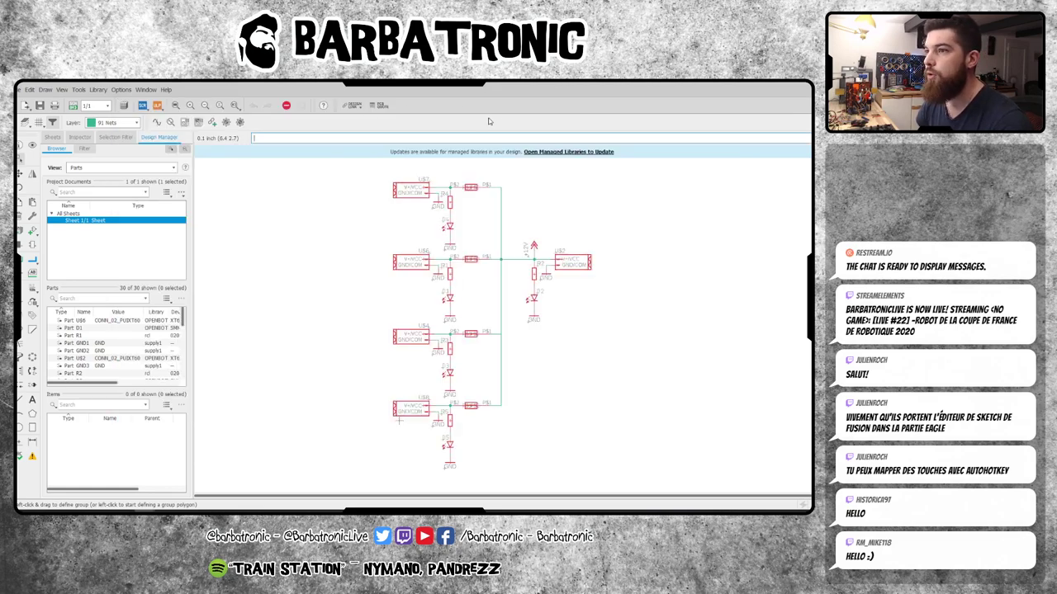
click(167, 90)
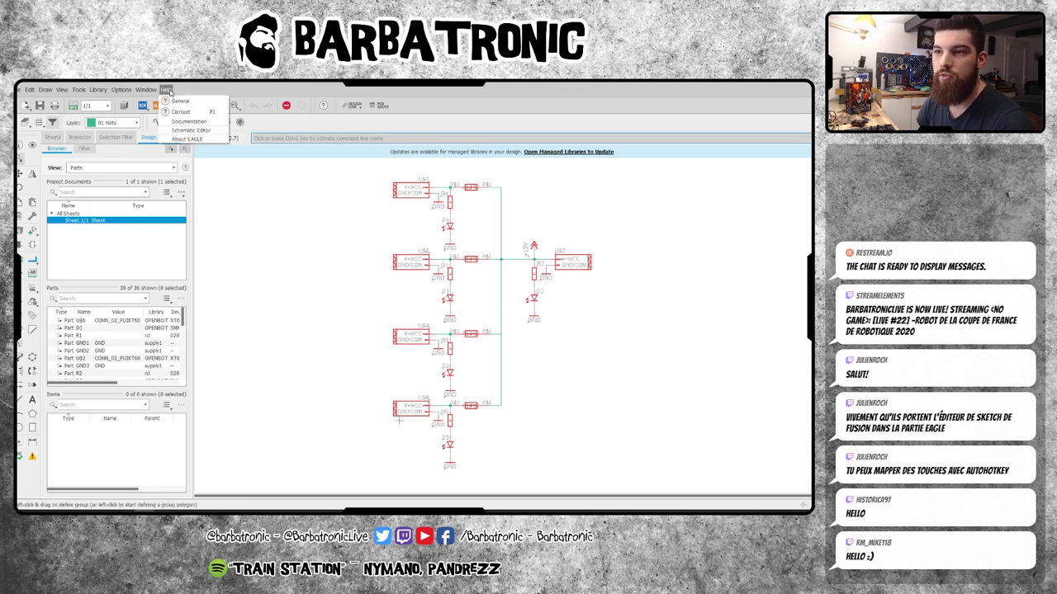
click(464, 104)
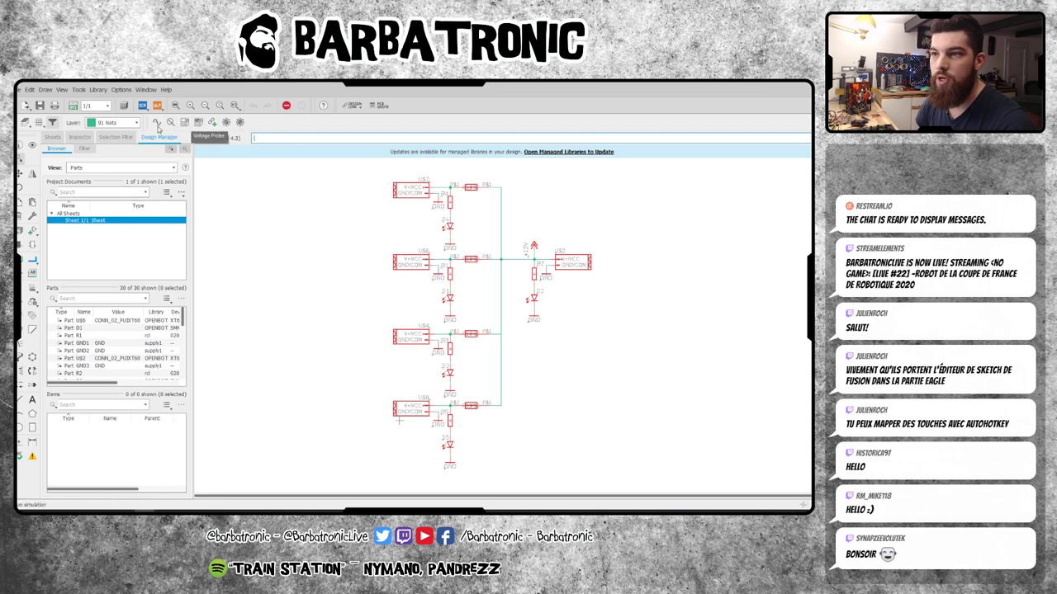
- Cycle through the Inspector, Selection Filter and Design Manager tabs, then widen the parts panel
click(32, 151)
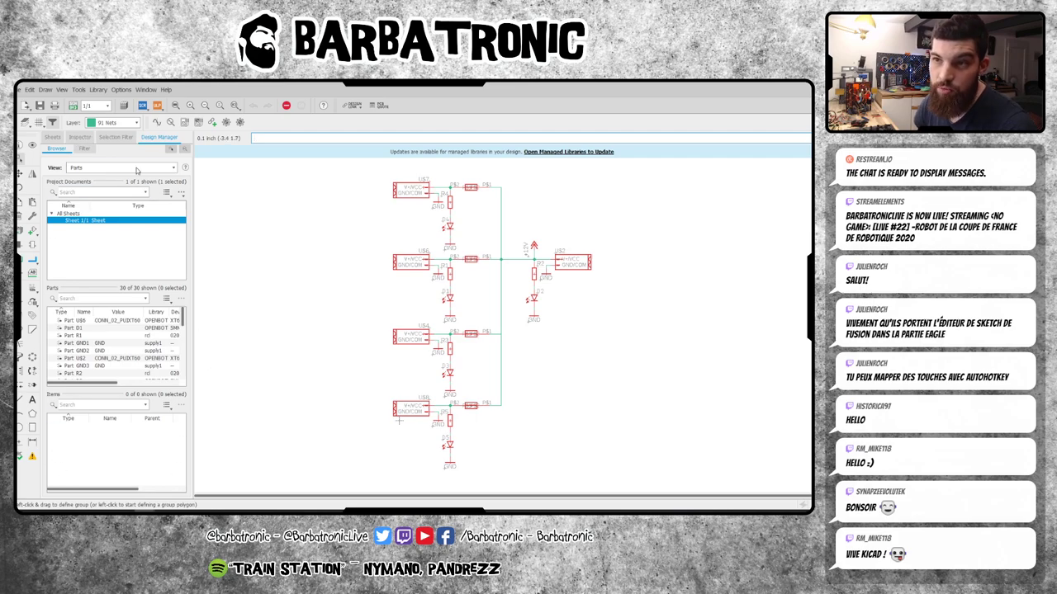
click(78, 137)
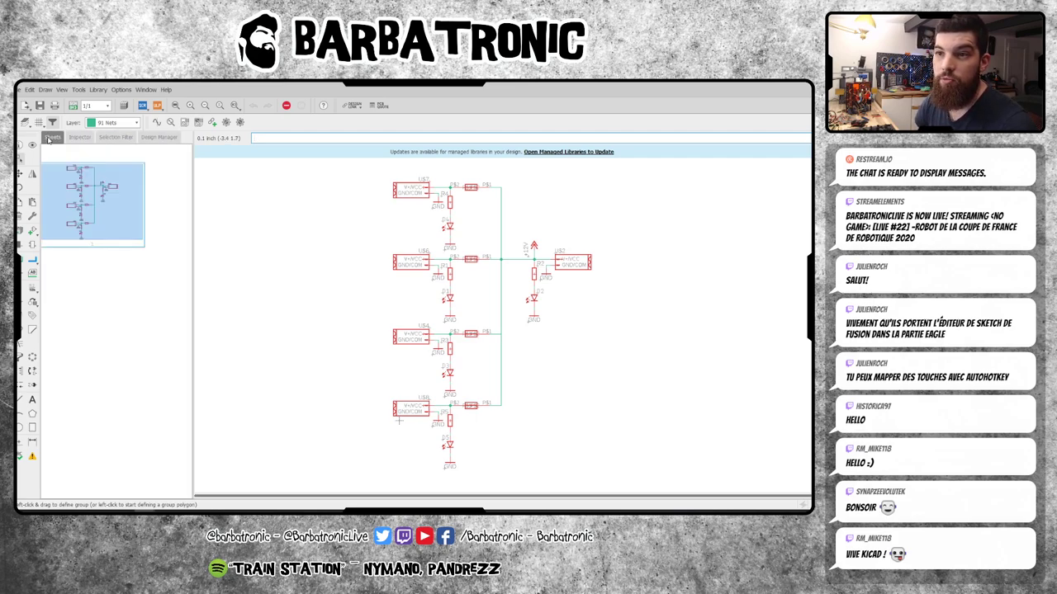
click(119, 137)
click(159, 137)
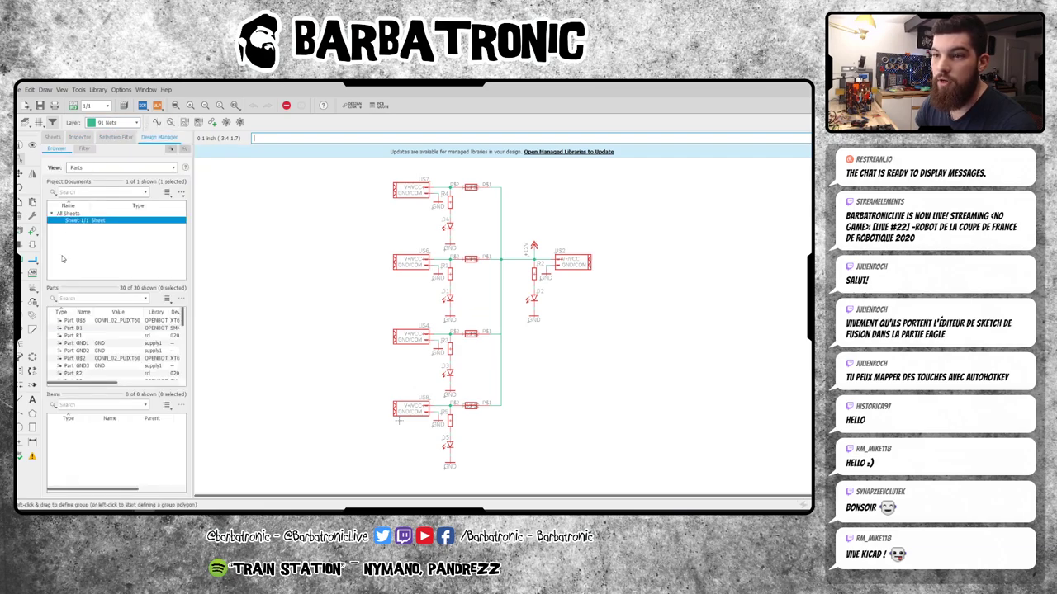
drag(194, 257, 252, 255)
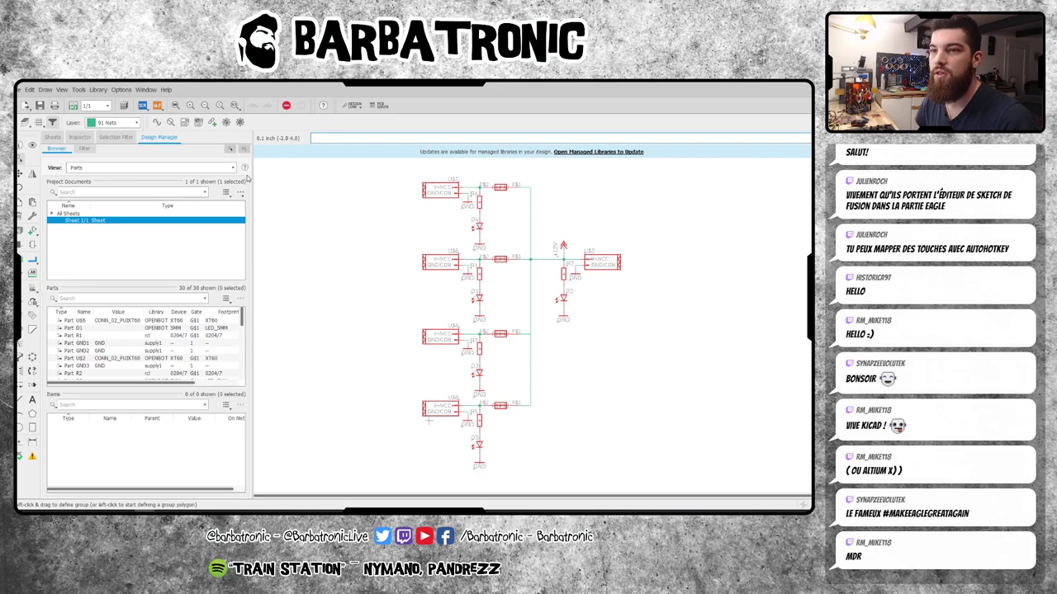
- Switch to the TEST board layout and widen the Design Manager device list to reveal footprints
click(142, 105)
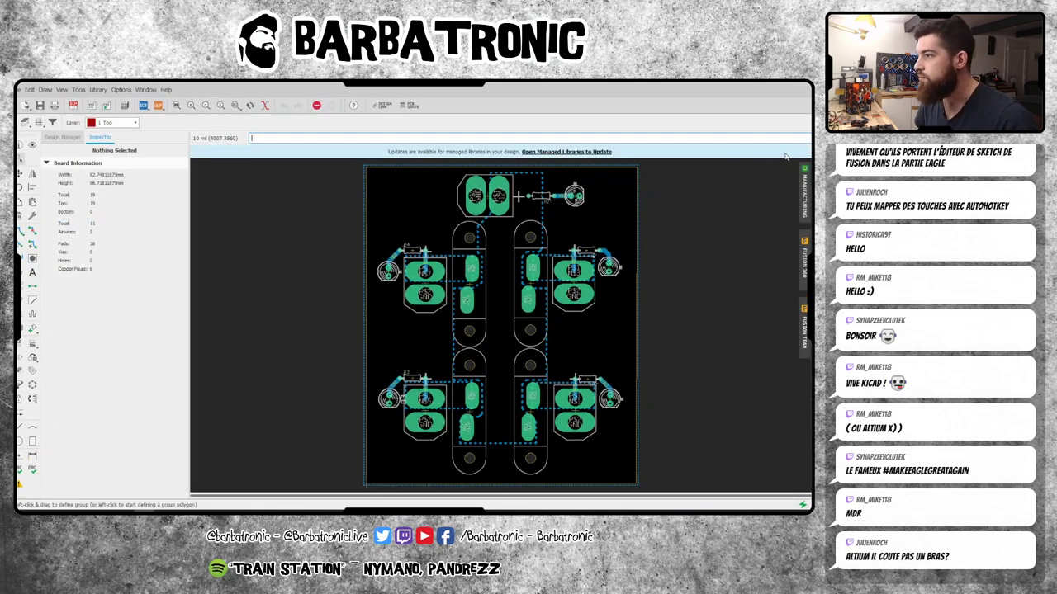
click(64, 137)
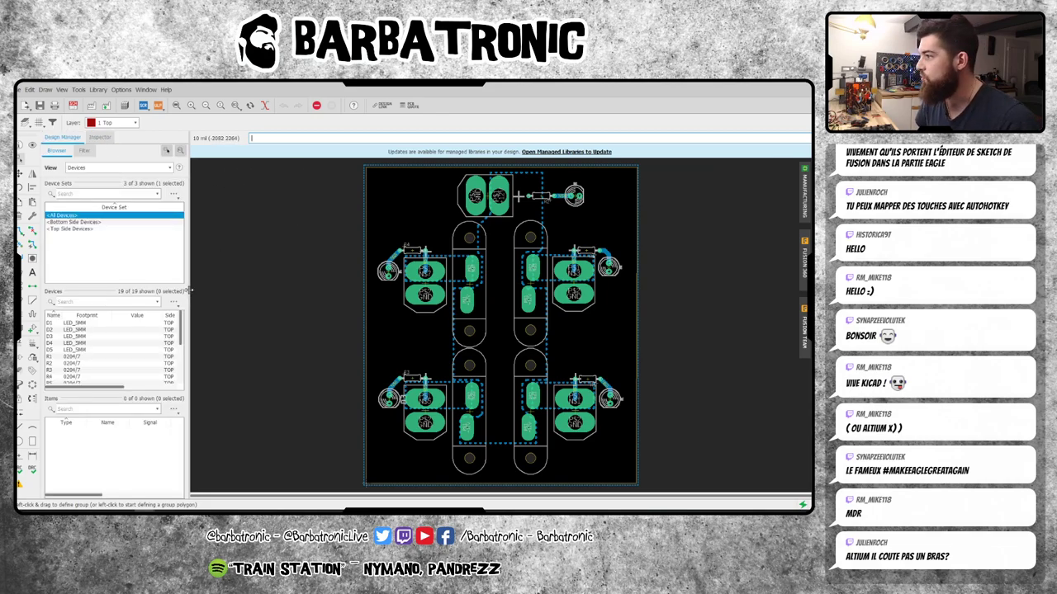
drag(188, 293, 213, 291)
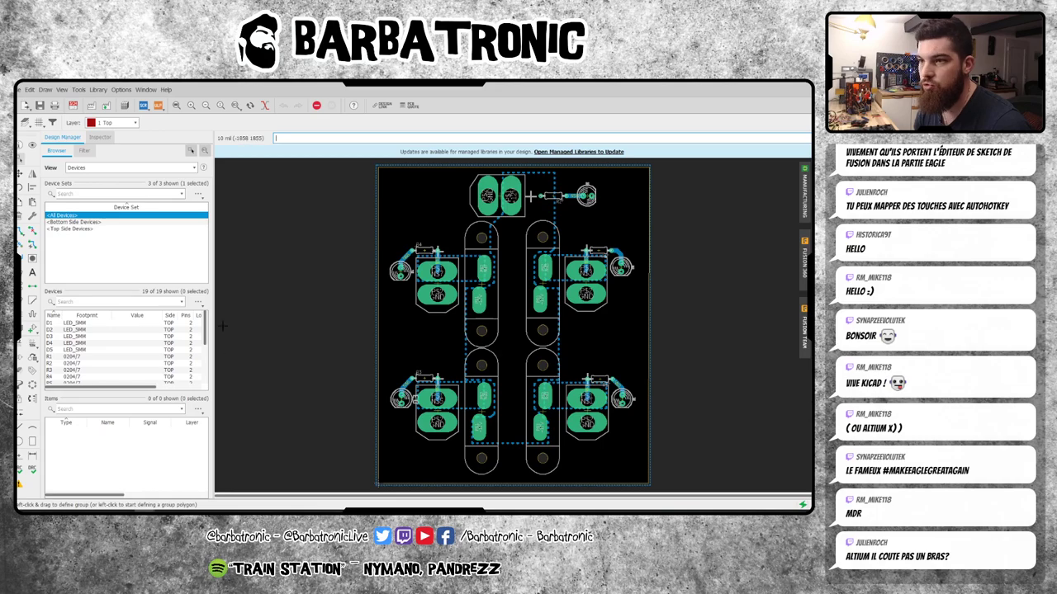
click(98, 138)
- Check the board's ObjectType = Device filter results, then return to the device sets list
click(66, 138)
click(85, 150)
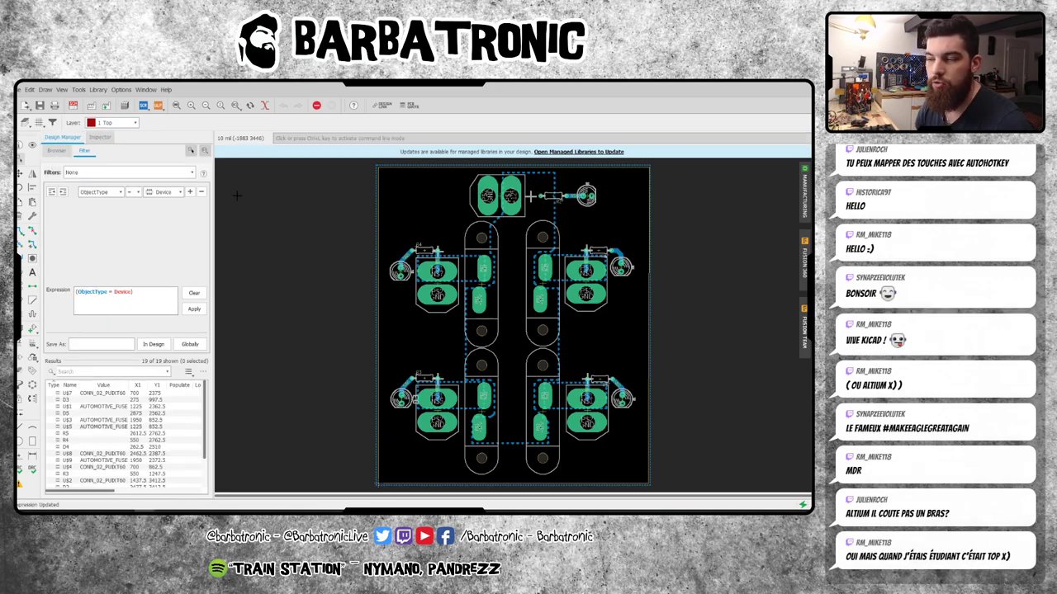
click(57, 151)
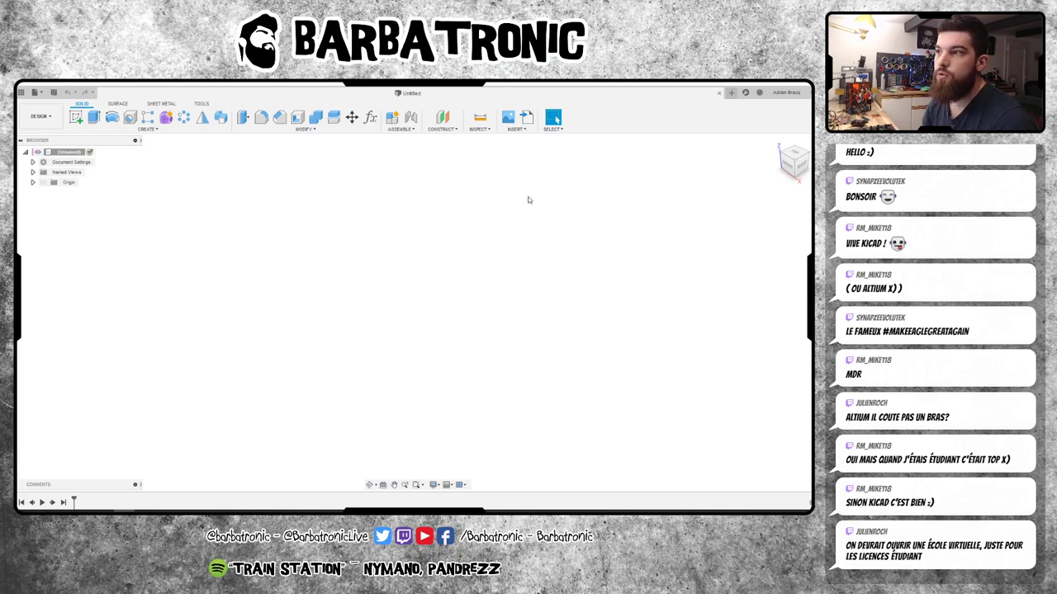
- Maximize Fusion 360, glance back at EAGLE, then browse CREATE for a 3D PCB option without choosing it
double_click(791, 85)
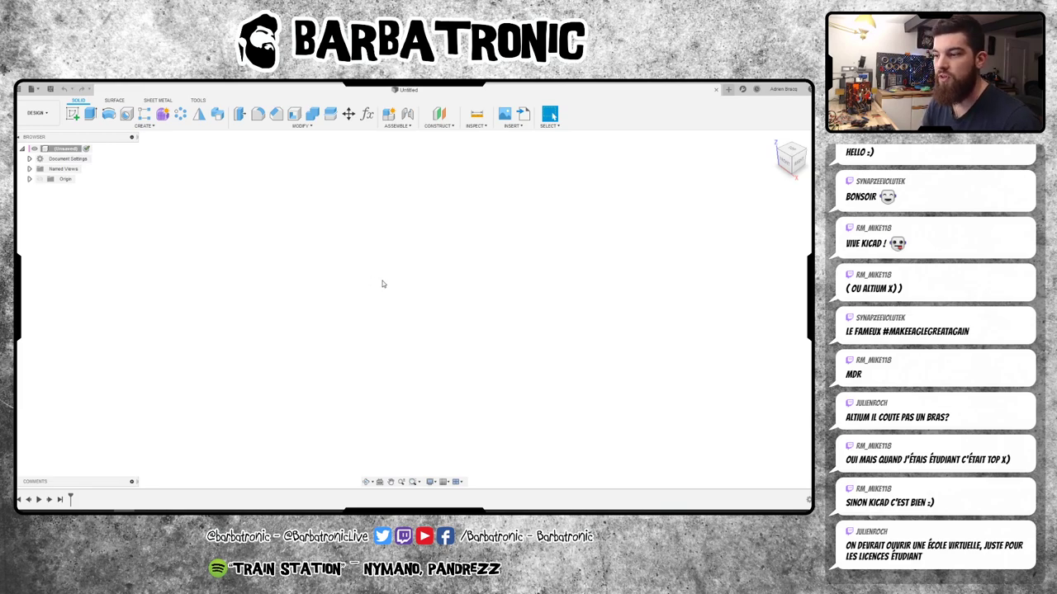
click(236, 487)
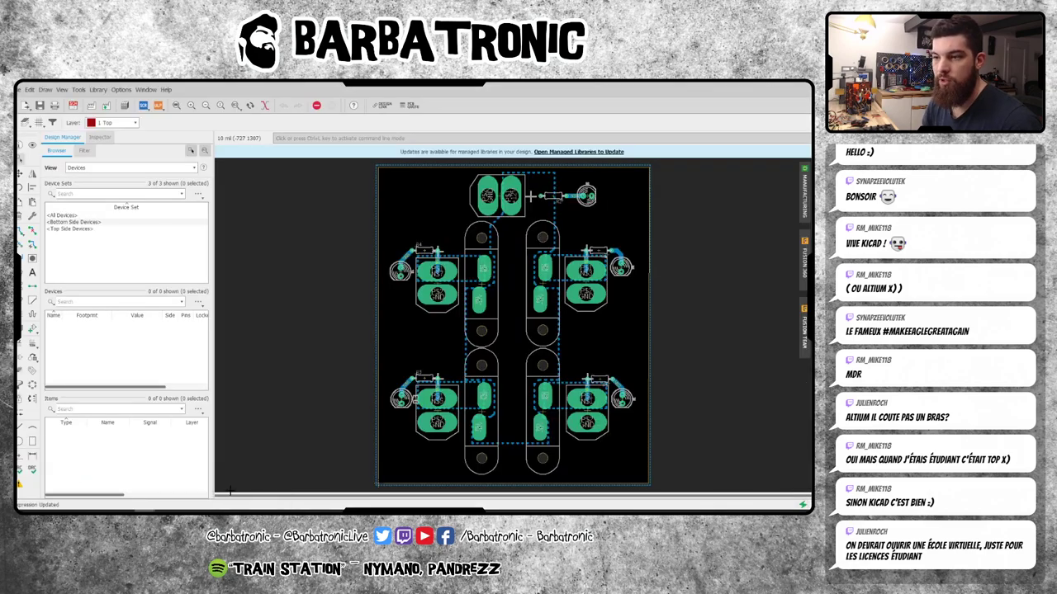
click(126, 479)
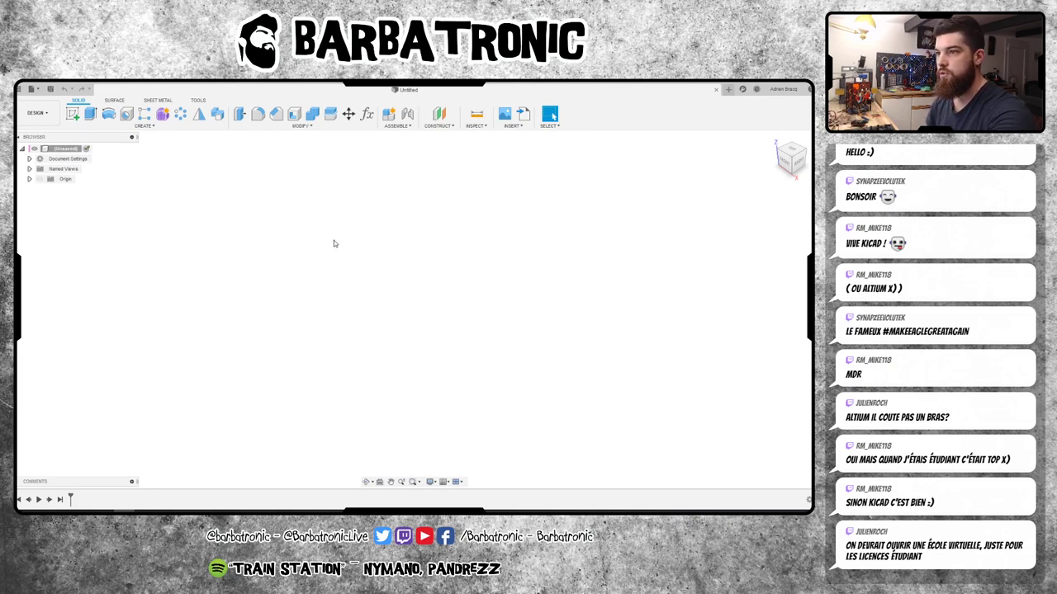
click(144, 126)
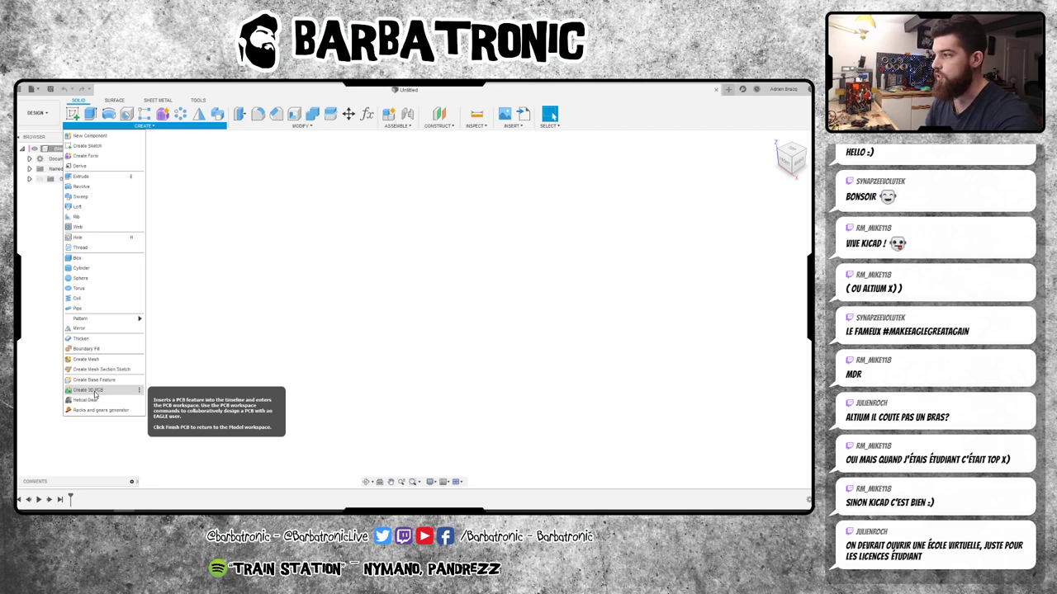
click(423, 303)
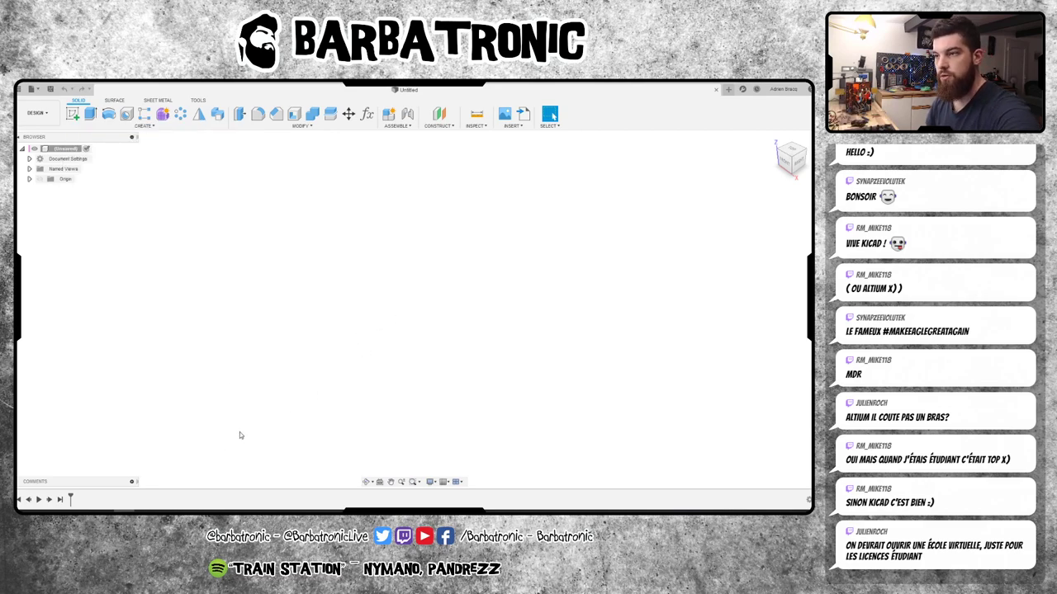
click(247, 489)
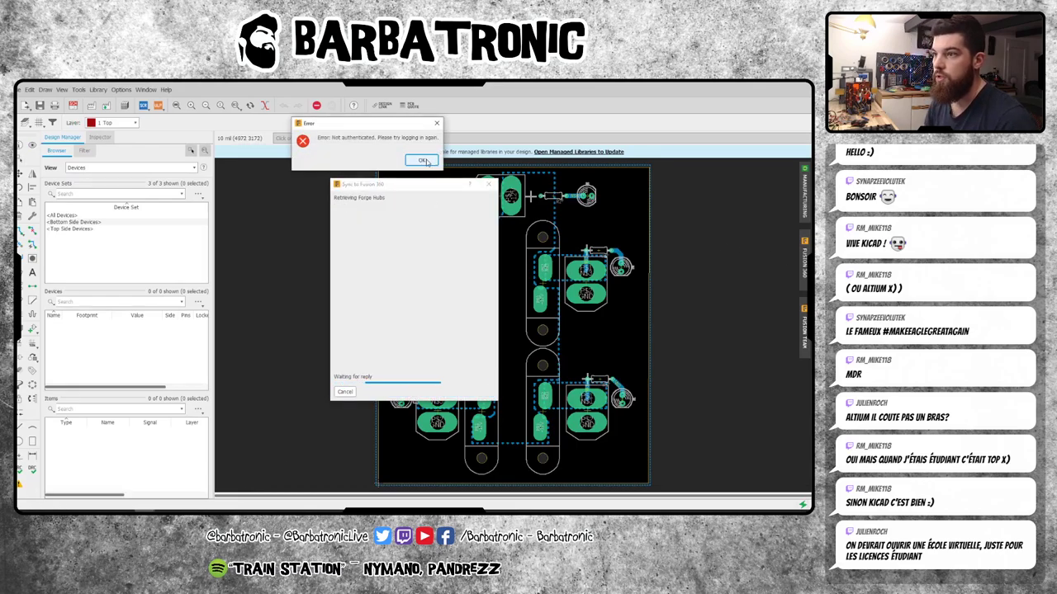
click(423, 161)
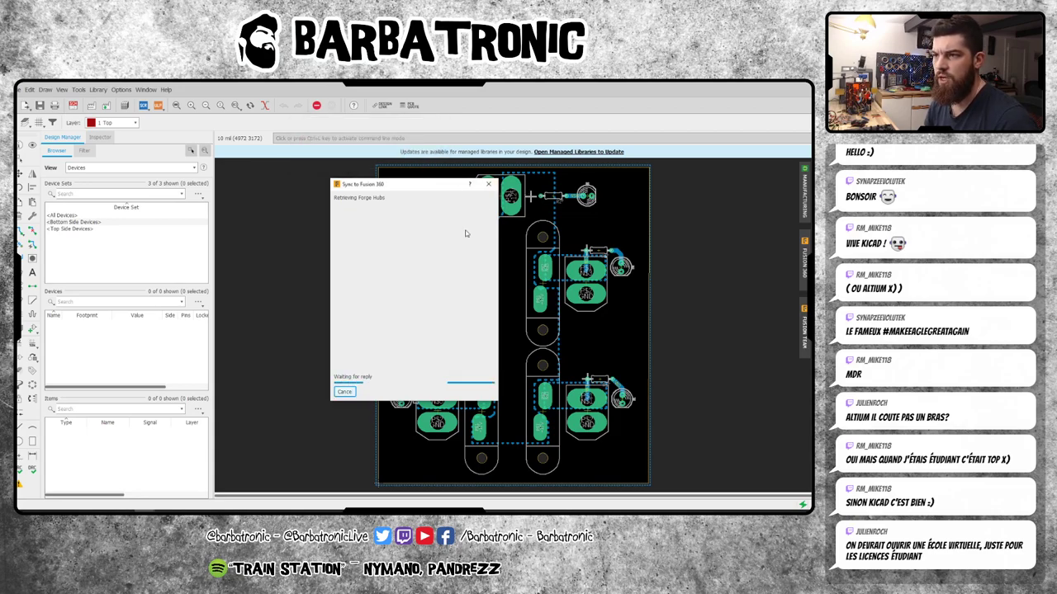
click(351, 392)
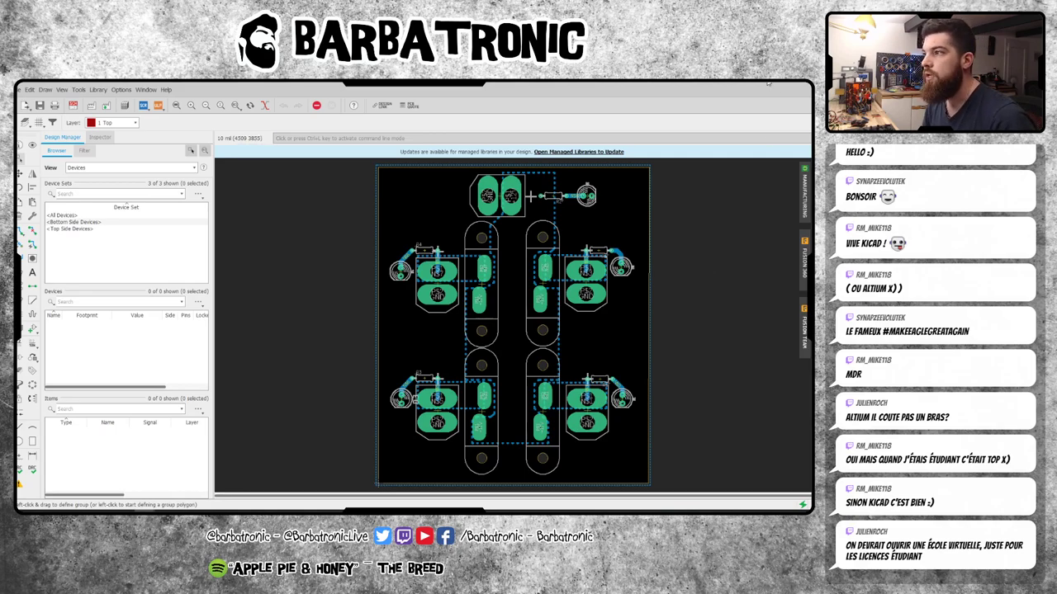
key(alt+Tab)
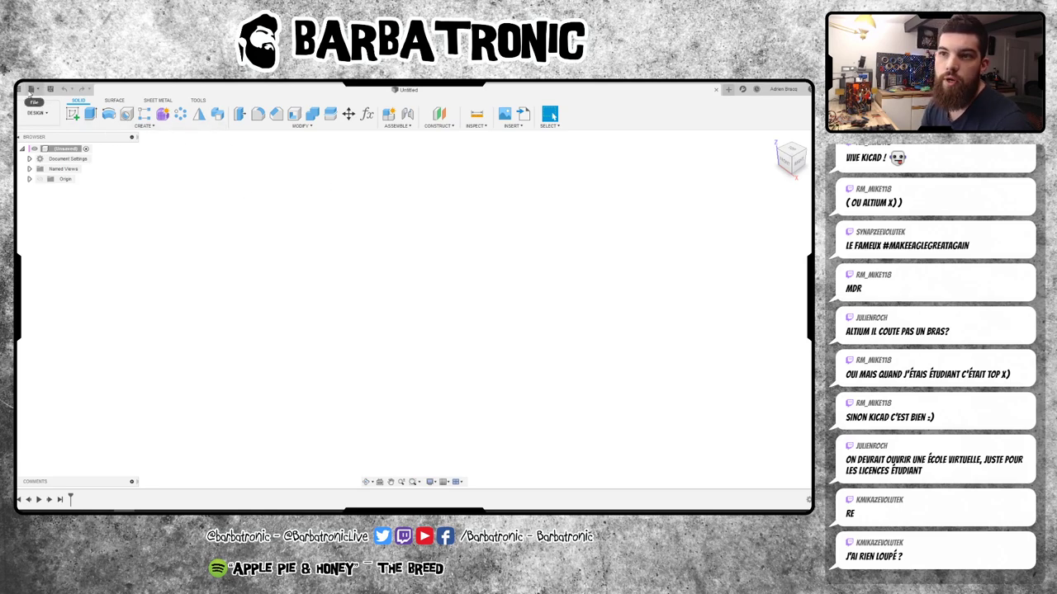
- Open the data panel, browse the ELECTRONIQUE folder, then return to the project's top-level folders
click(19, 88)
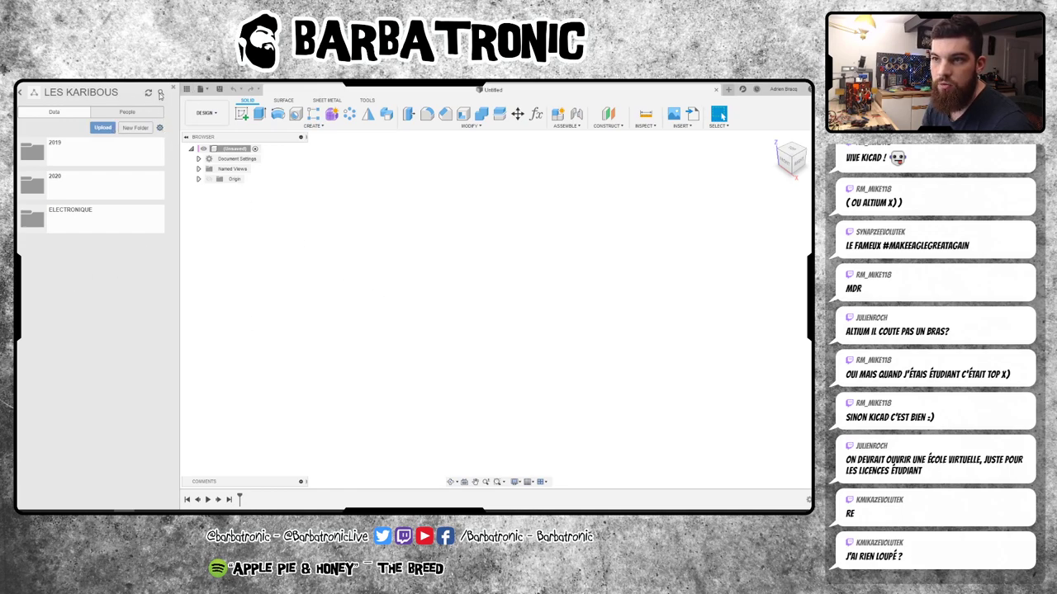
click(89, 227)
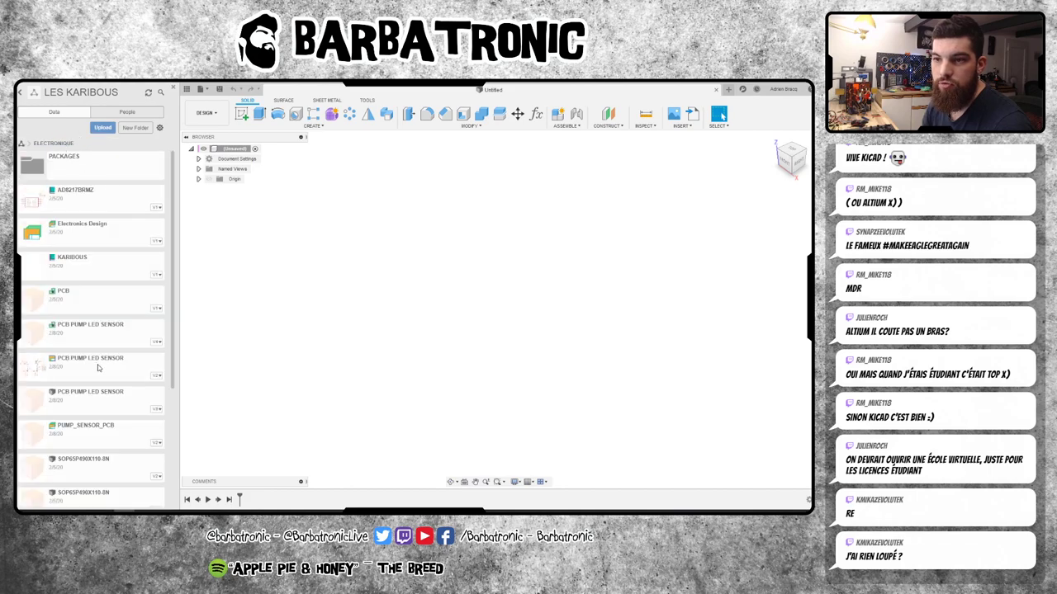
scroll(105, 355, down, 5)
scroll(105, 355, up, 5)
scroll(105, 351, down, 2)
scroll(104, 349, up, 2)
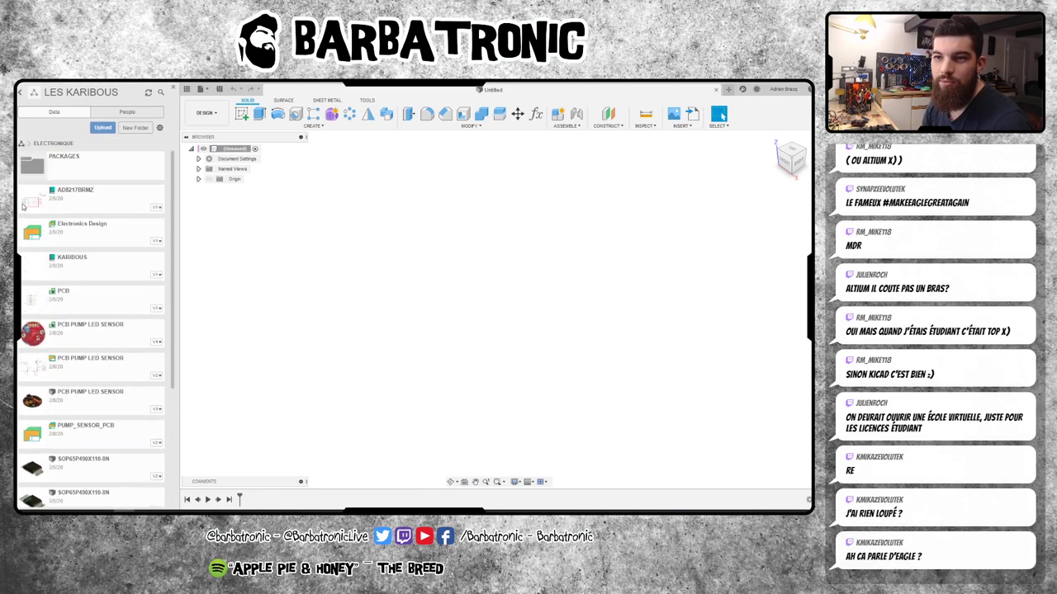
click(22, 144)
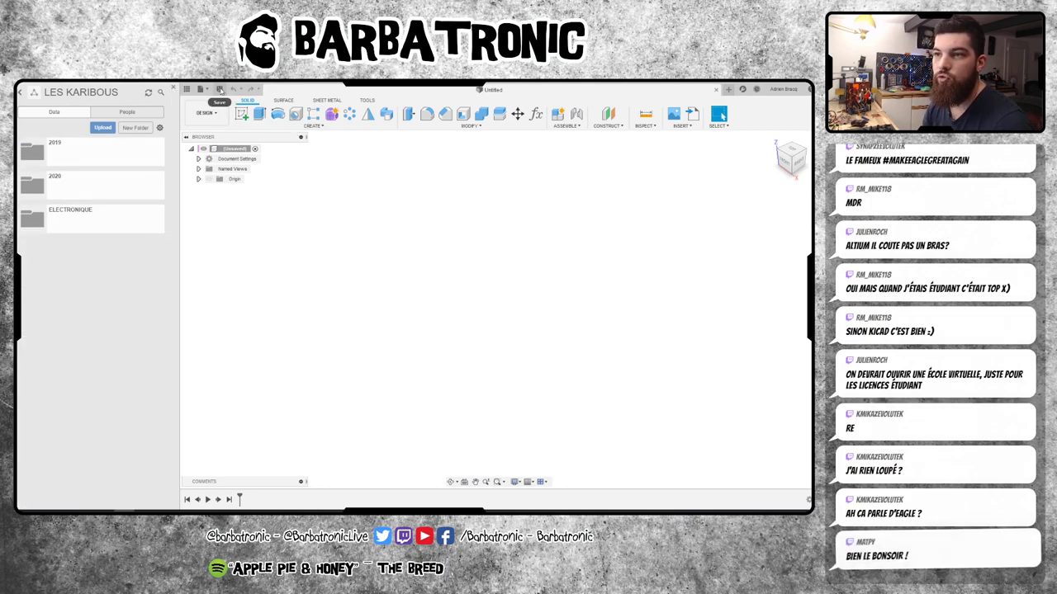
- Open the Fusion 360 File menu
click(207, 89)
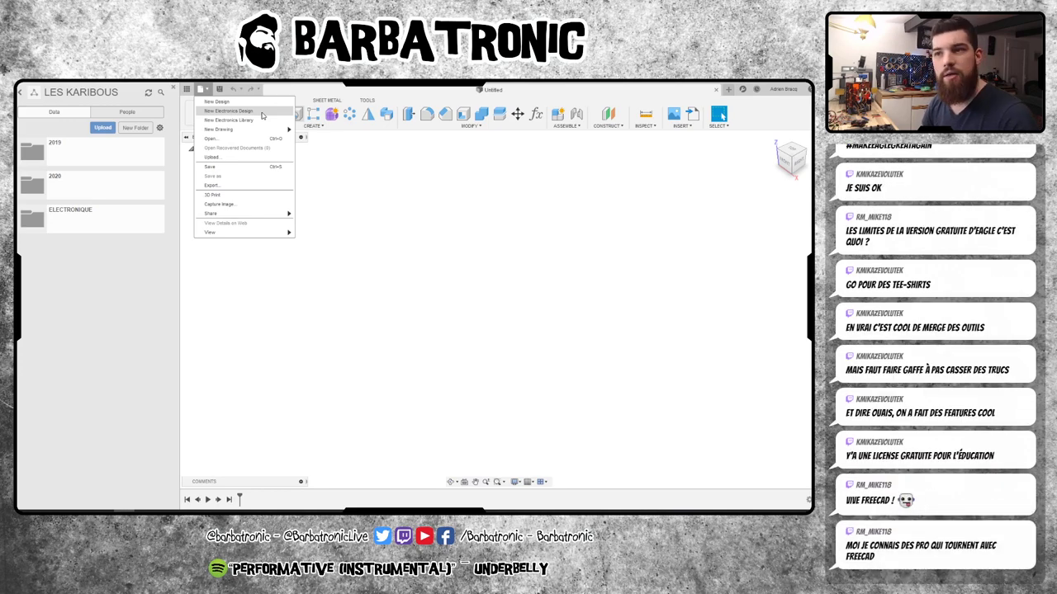
- Choose New Electronics Design from the File menu
click(262, 111)
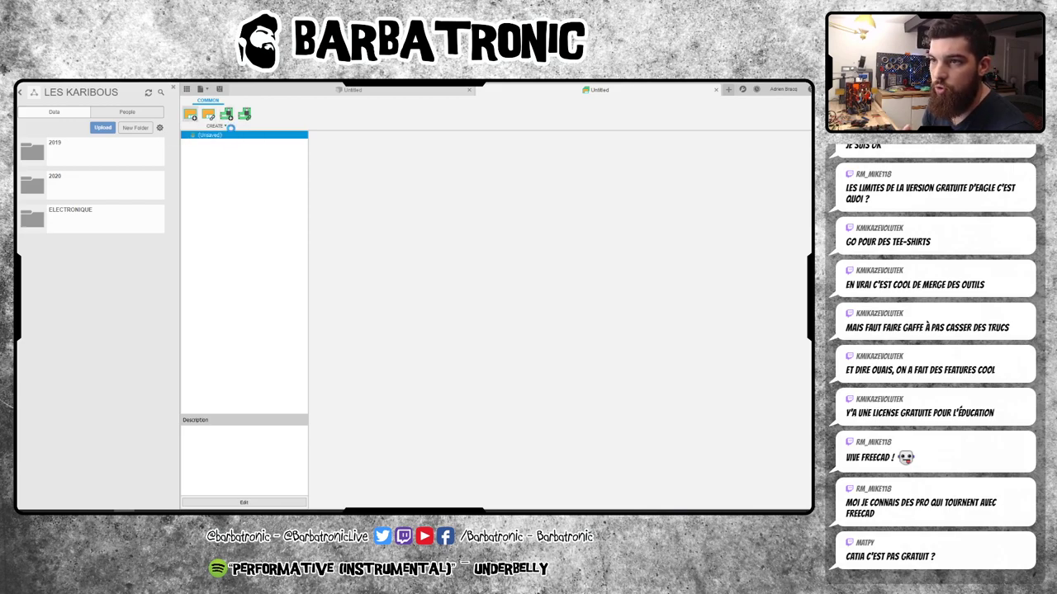
- Open the unsaved electronics design as a schematic, hide the data panel, and compare the Untitled documents
double_click(234, 134)
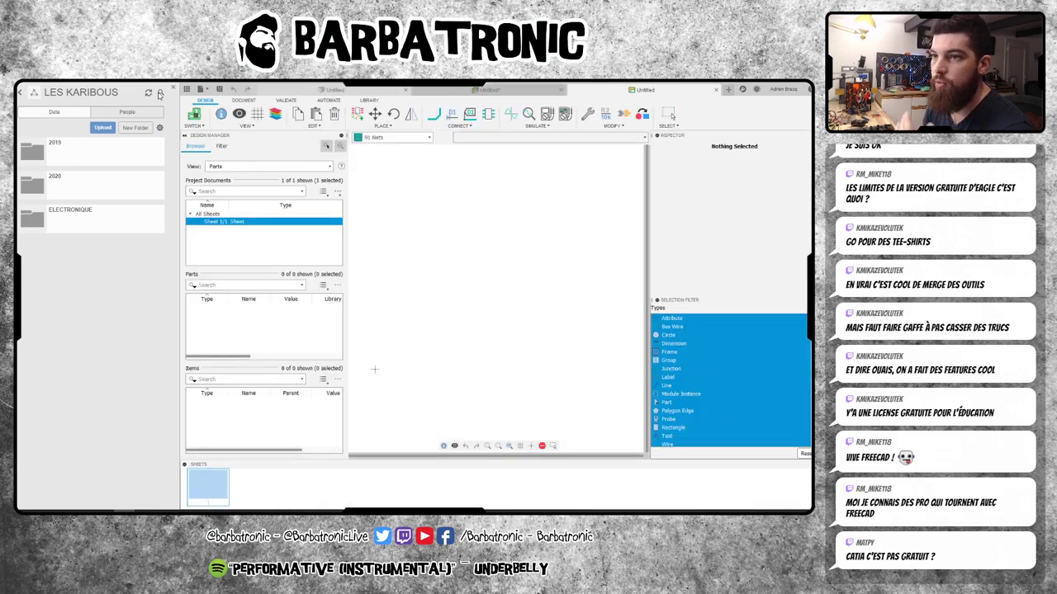
click(185, 88)
click(410, 92)
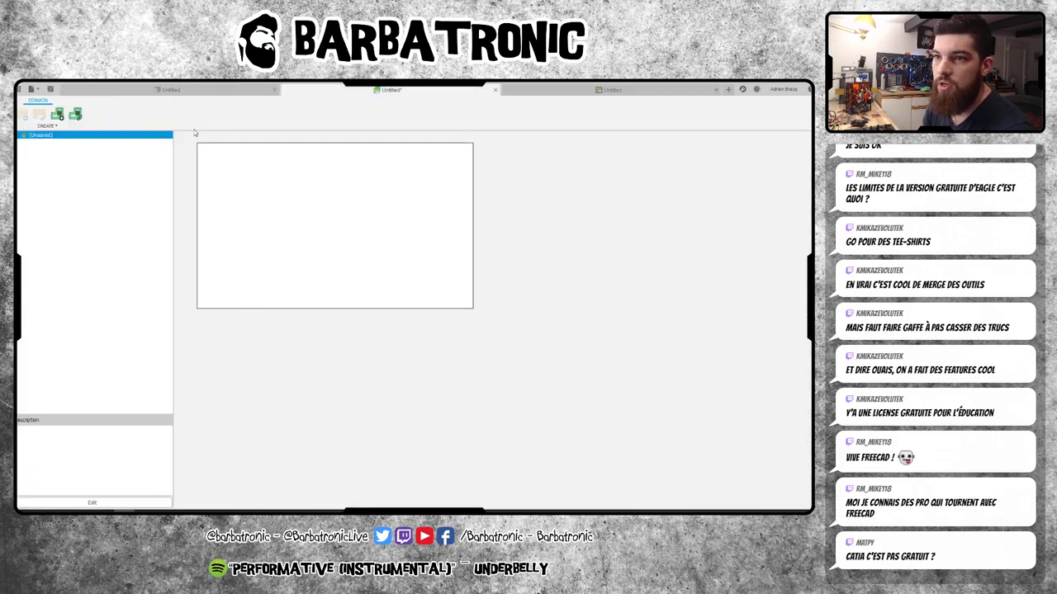
click(608, 91)
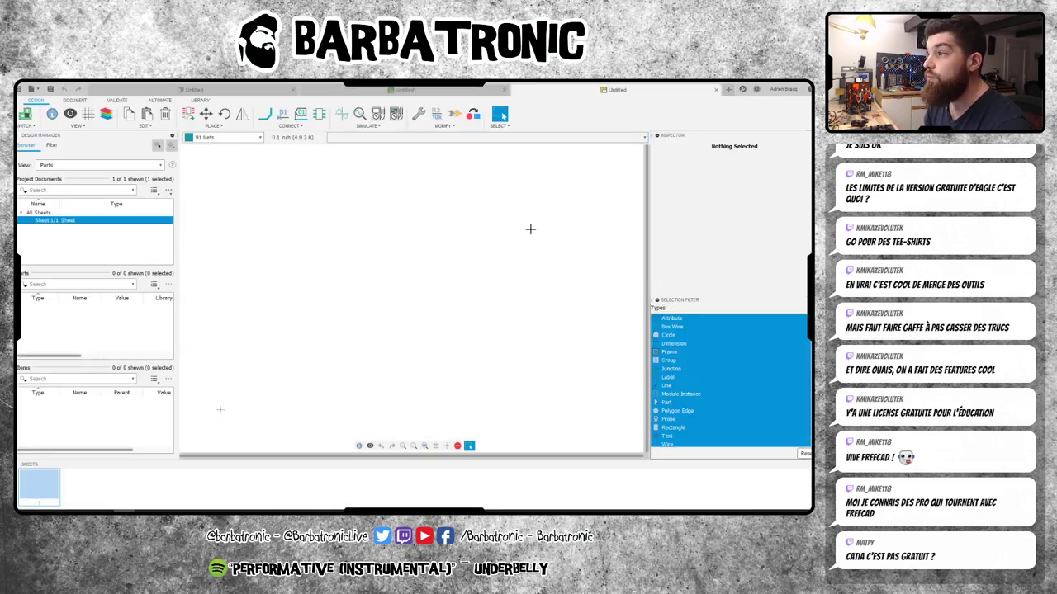
- Hide the inspector and toggle the Design Manager, leaving it hidden for a wider canvas
key(i)
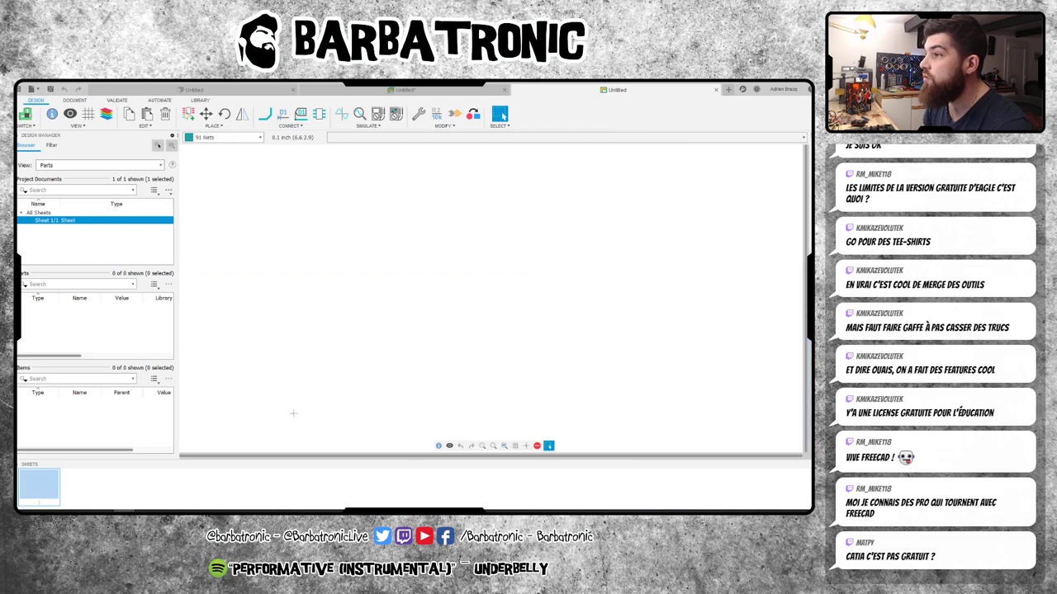
click(18, 135)
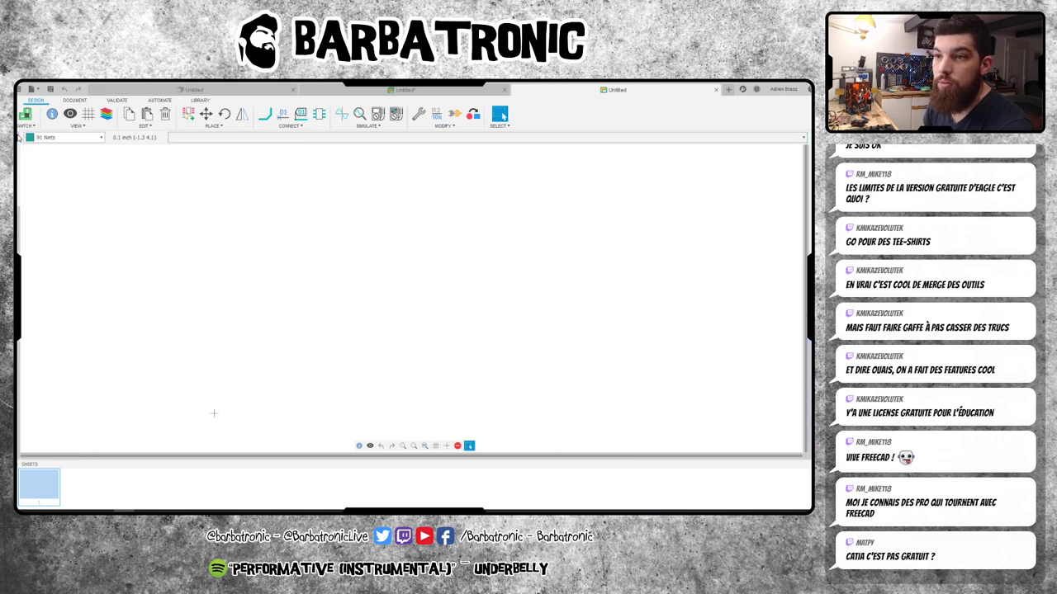
click(17, 135)
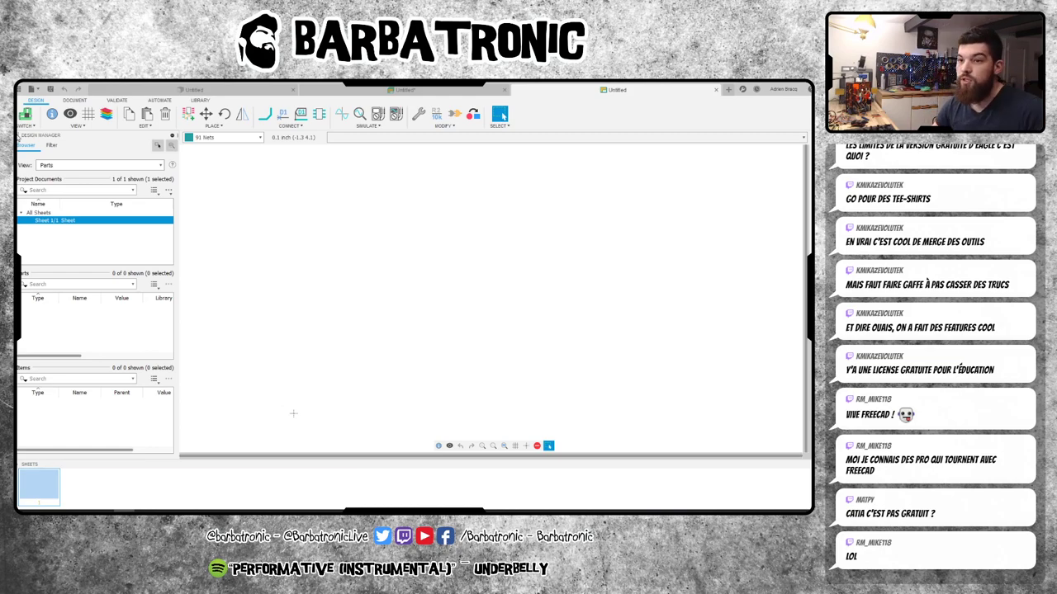
click(17, 135)
click(18, 135)
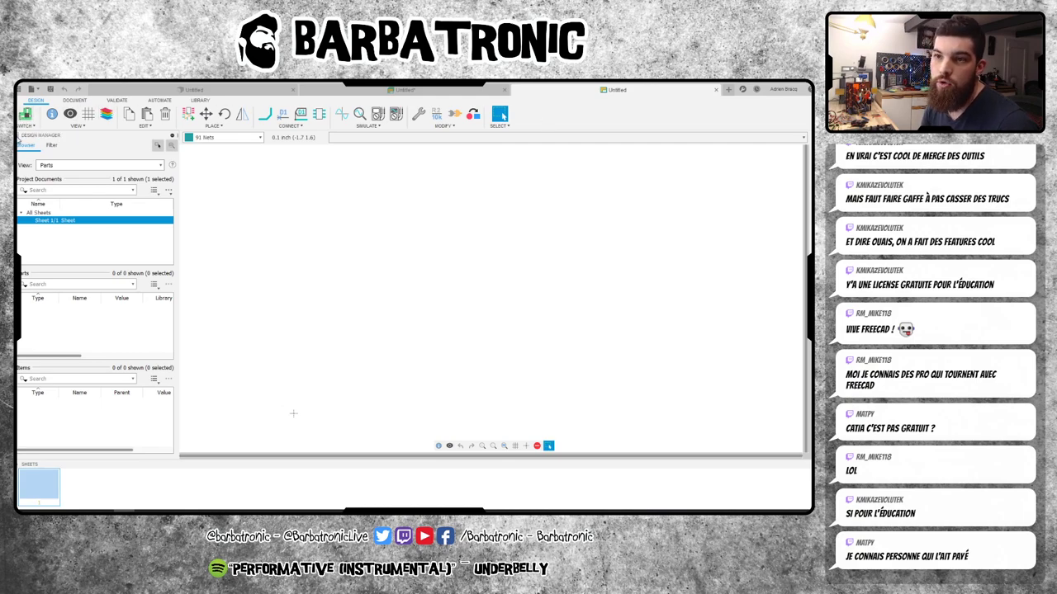
click(18, 137)
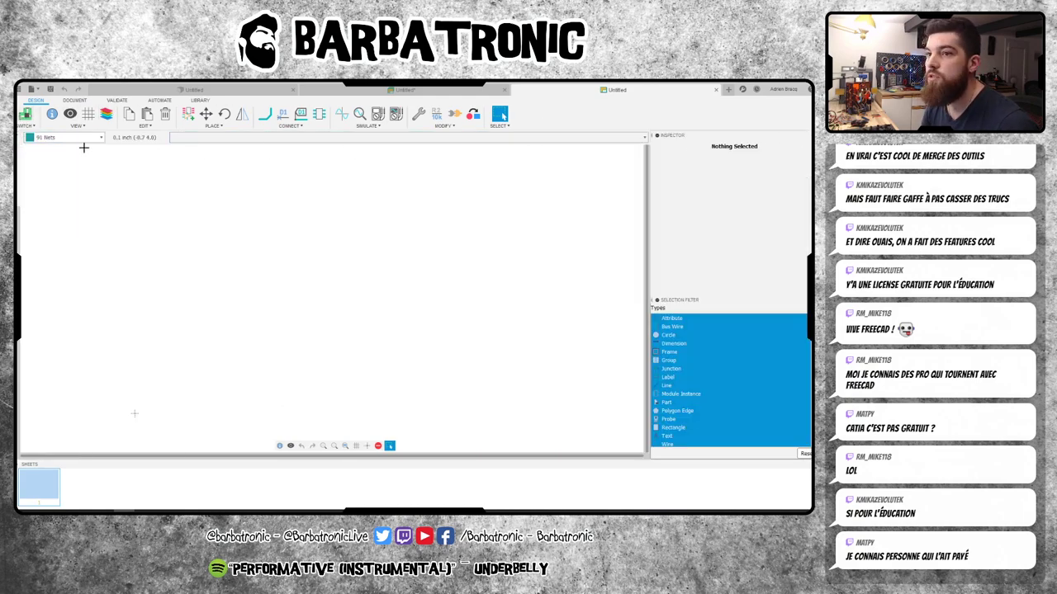
click(22, 137)
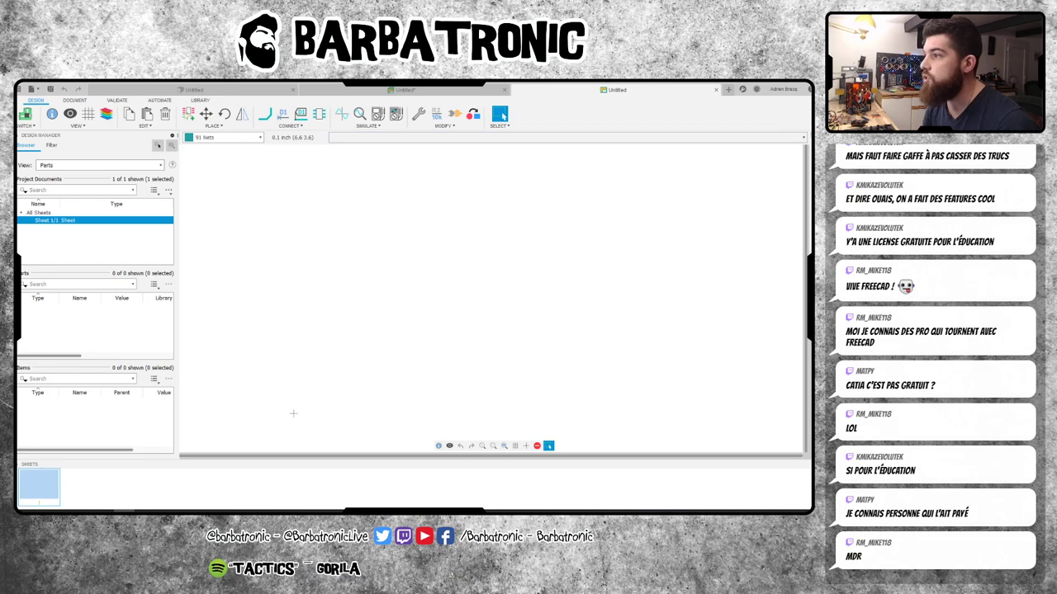
click(19, 136)
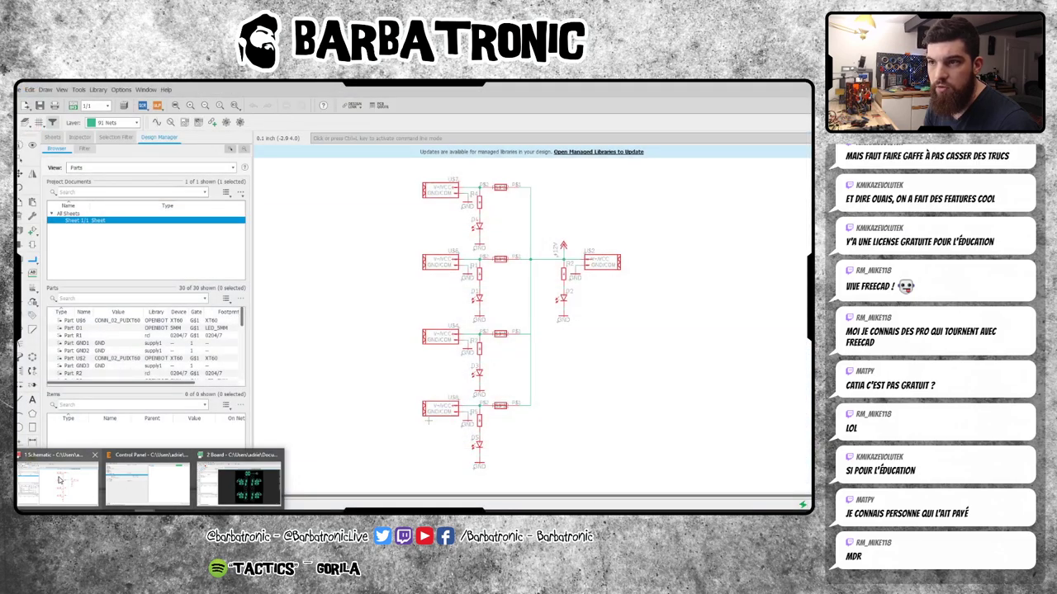
- Bring the EAGLE window forward, then widen the Design Manager panel and narrow it again
click(59, 481)
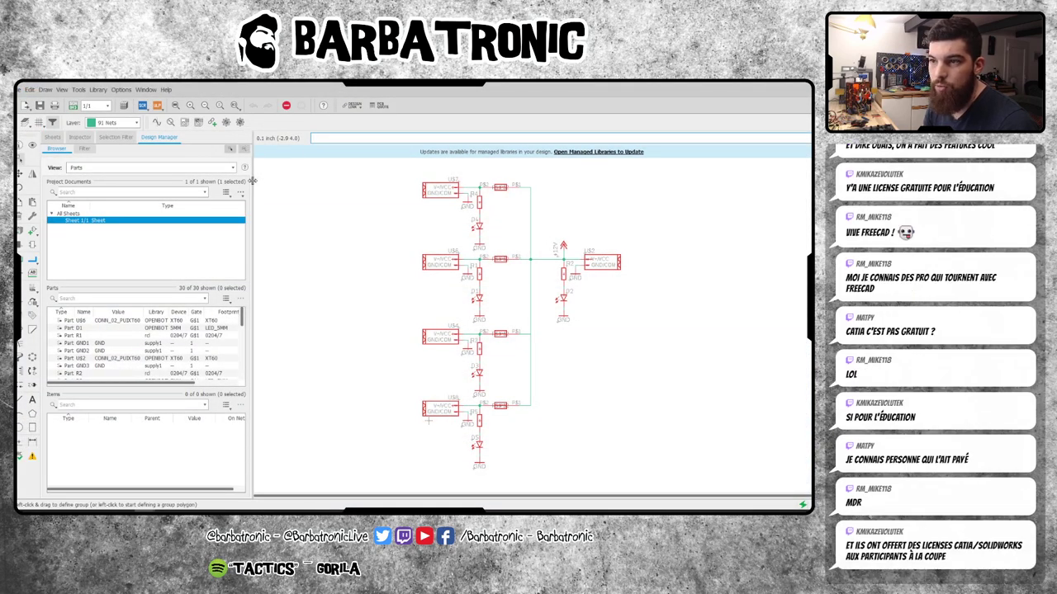
drag(252, 181, 334, 193)
drag(399, 314, 263, 314)
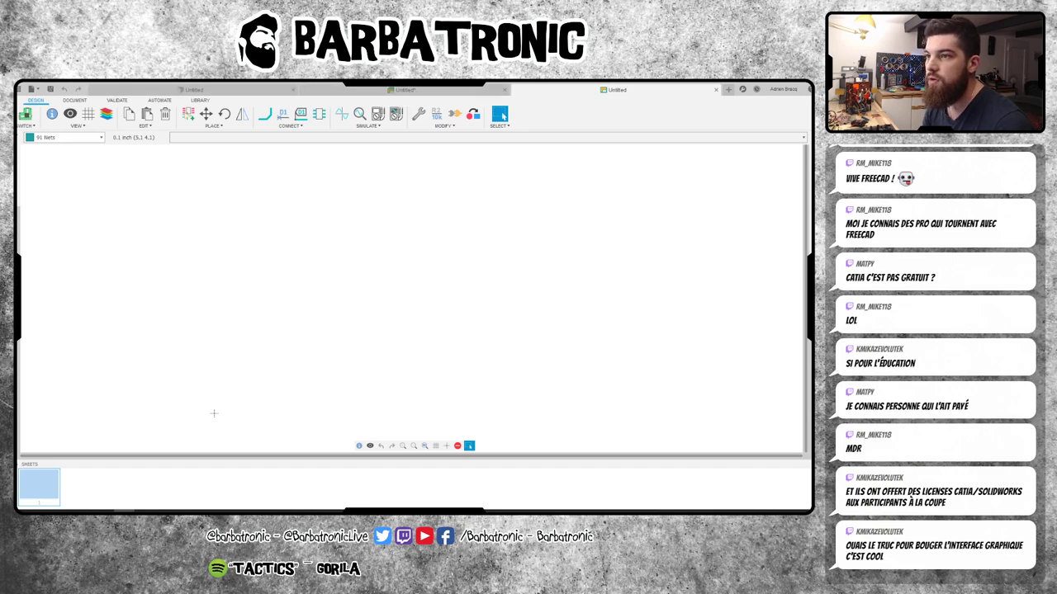
click(612, 90)
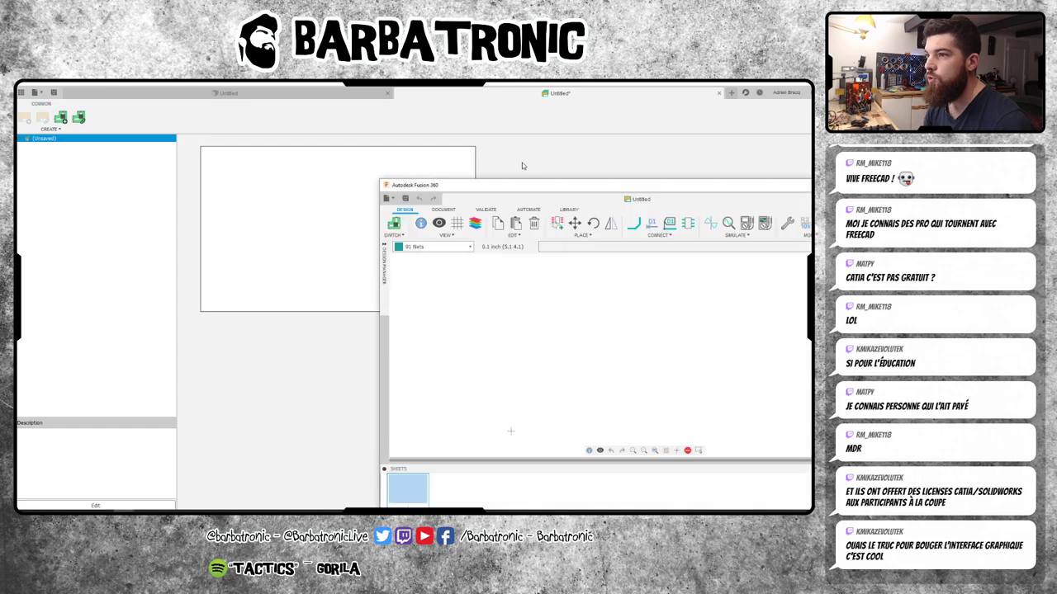
mouse_move(537, 187)
mouse_down()
mouse_move(236, 171)
mouse_move(391, 158)
mouse_up()
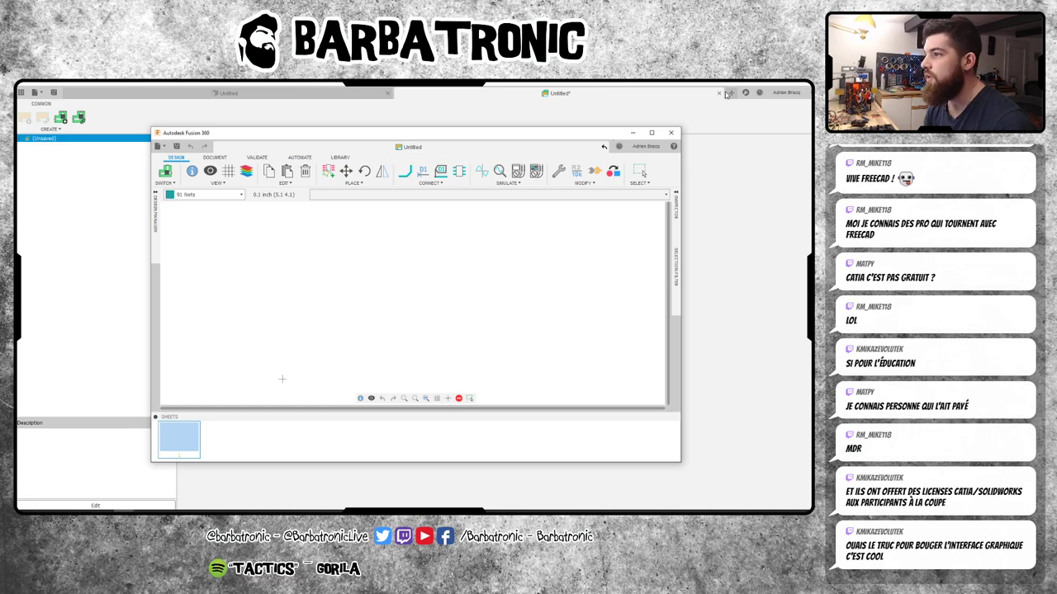
click(604, 148)
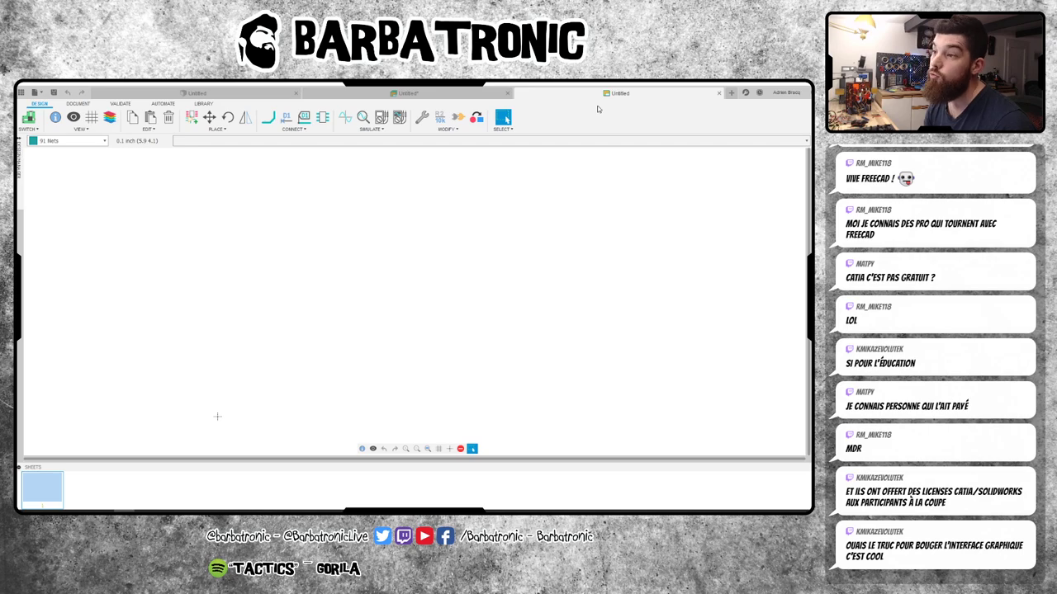
- Switch to the third Untitled schematic and browse the DOCUMENT, VALIDATE, AUTOMATE, LIBRARY ribbons before returning to DESIGN
click(474, 94)
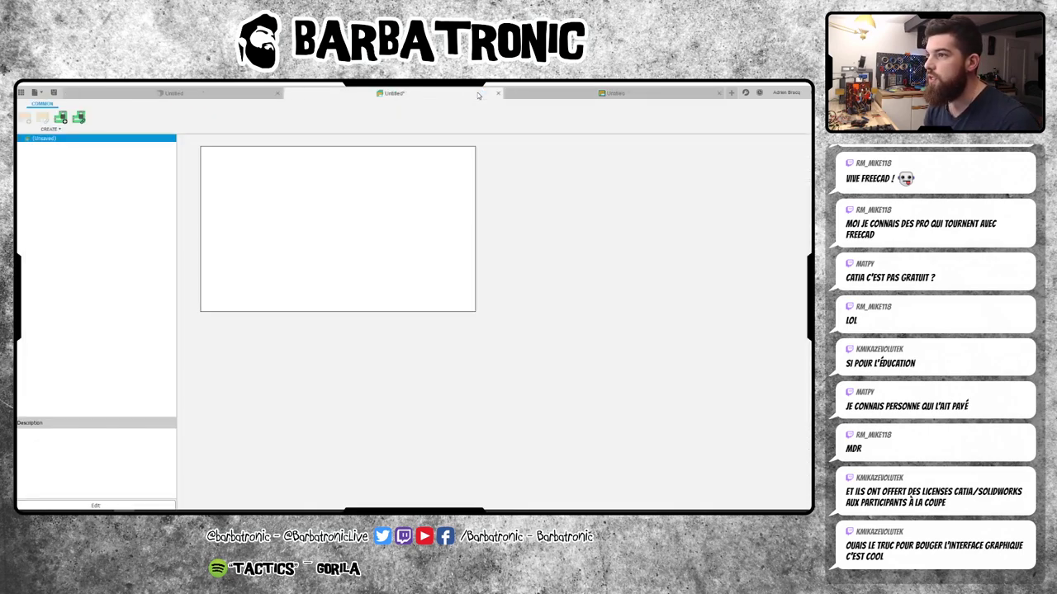
click(593, 96)
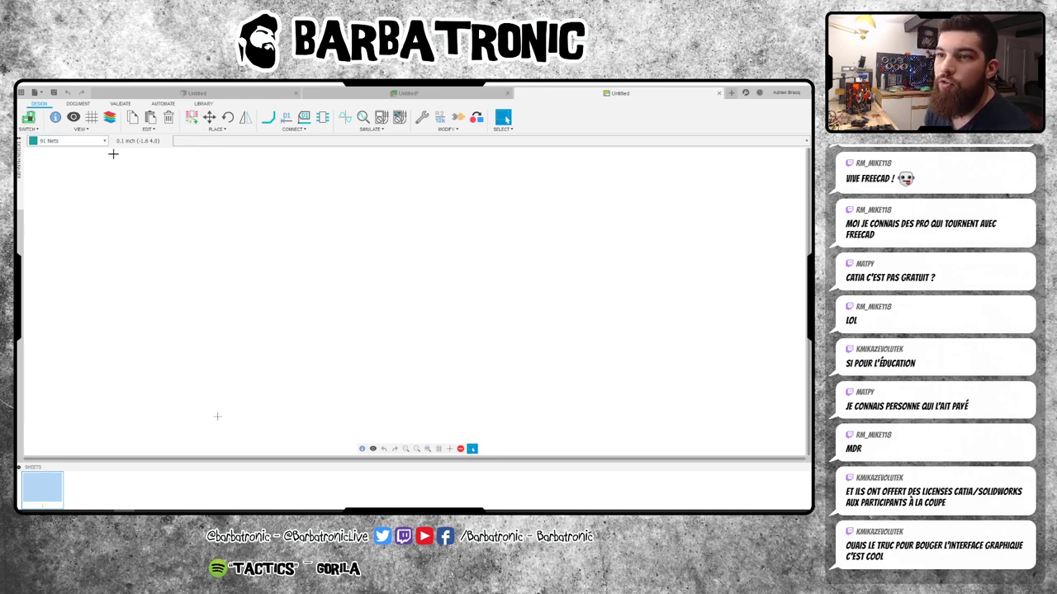
click(78, 104)
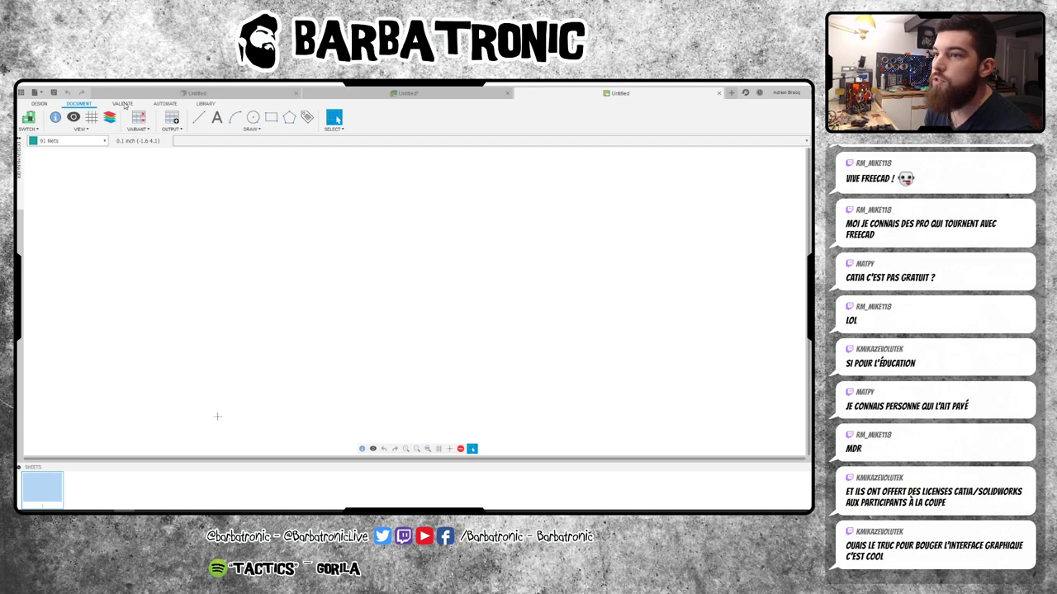
click(123, 104)
click(164, 104)
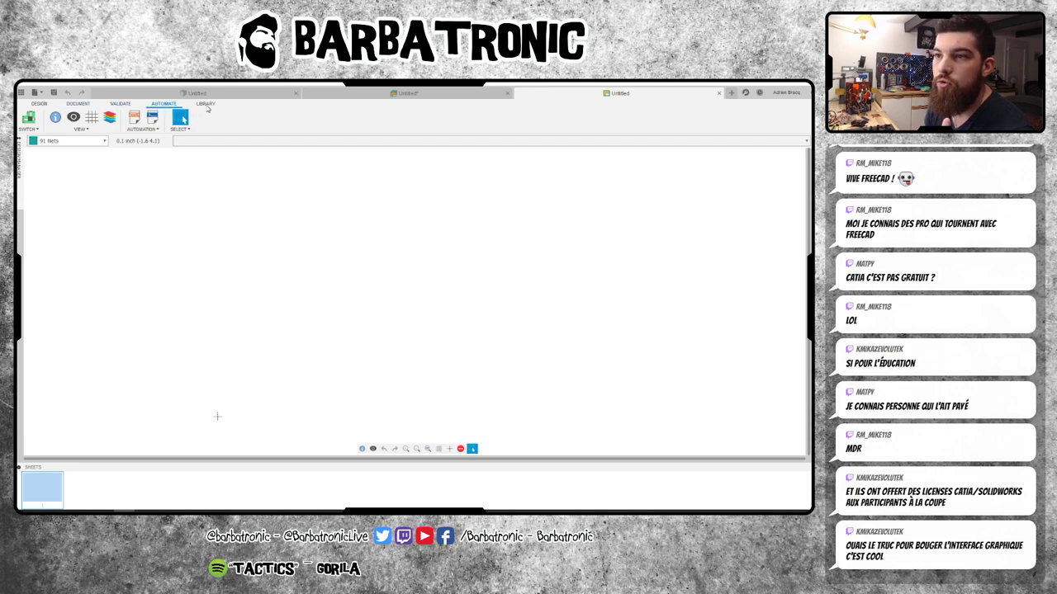
click(204, 105)
click(40, 105)
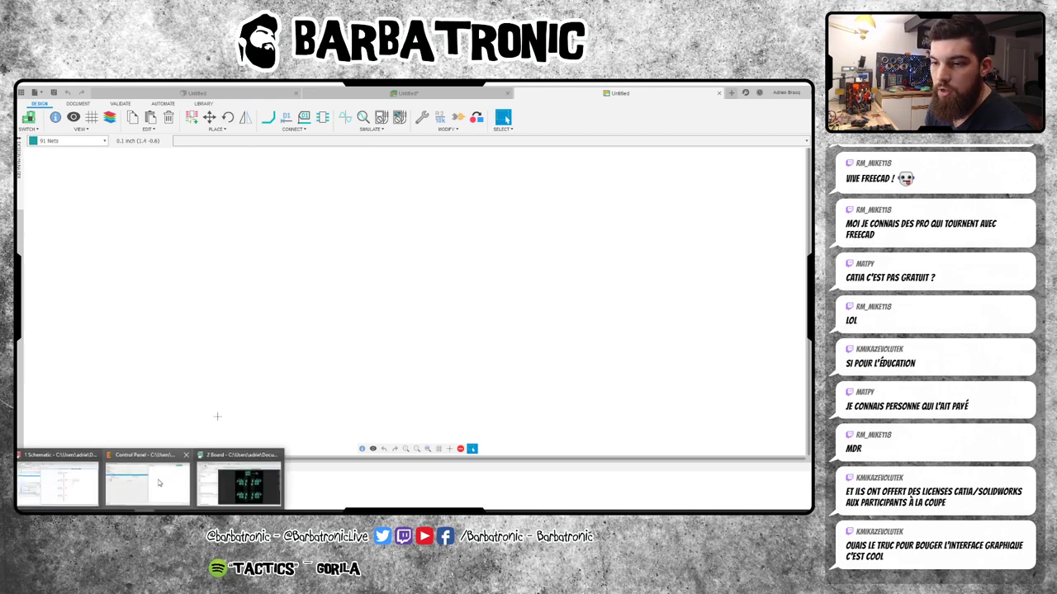
click(53, 487)
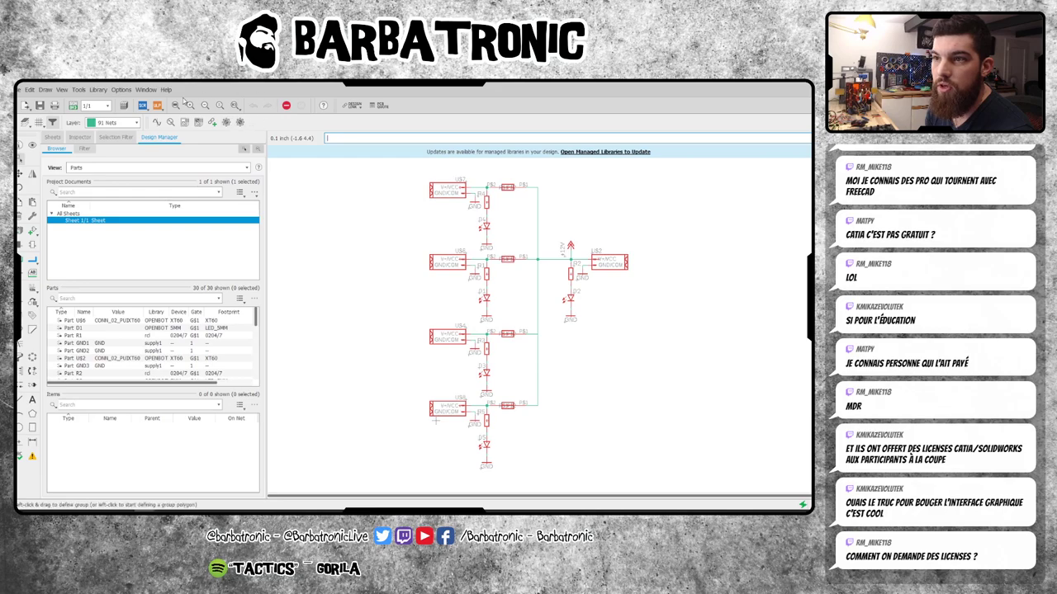
drag(436, 86, 361, 186)
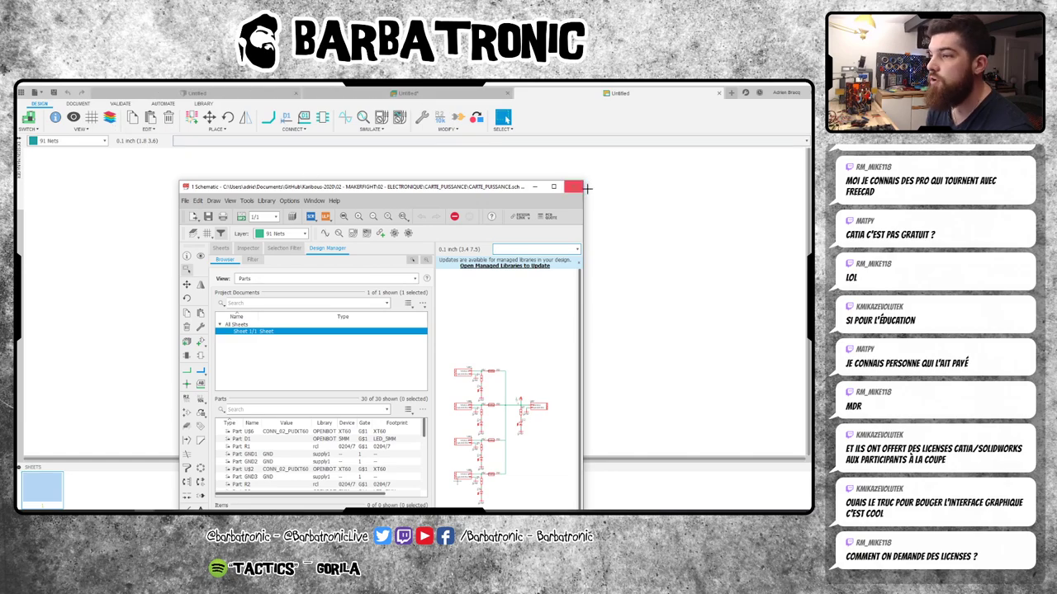
click(534, 187)
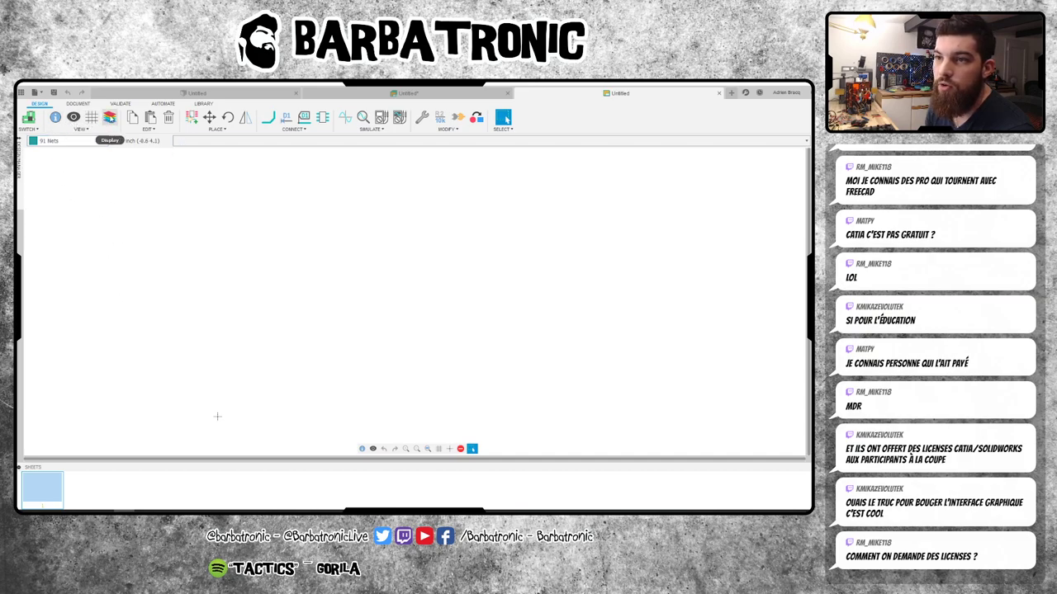
- Look through the Layer settings, the editing commands and the PLACE menu without changing anything
click(112, 118)
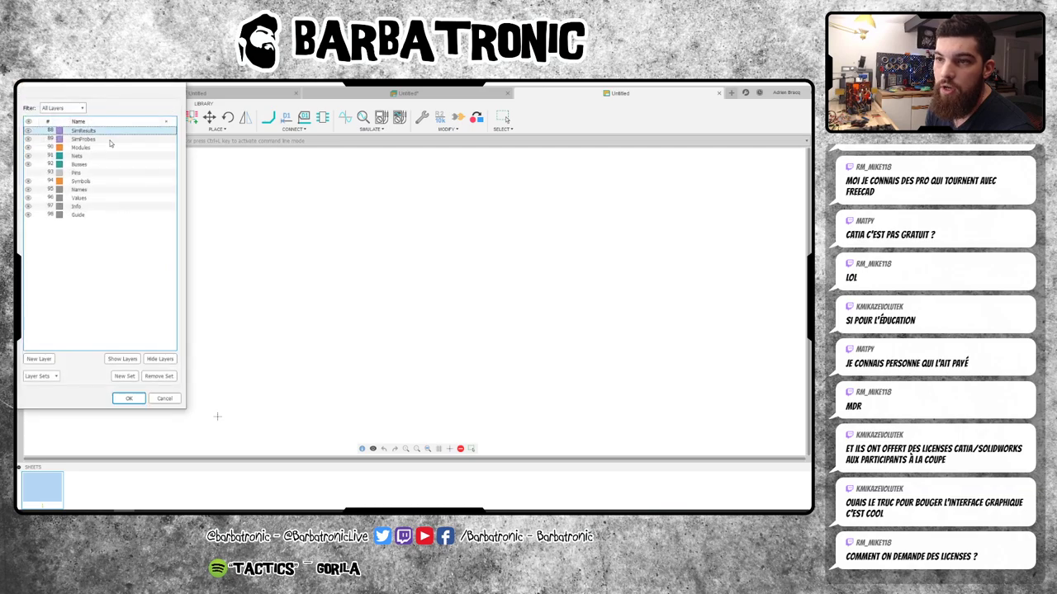
click(164, 400)
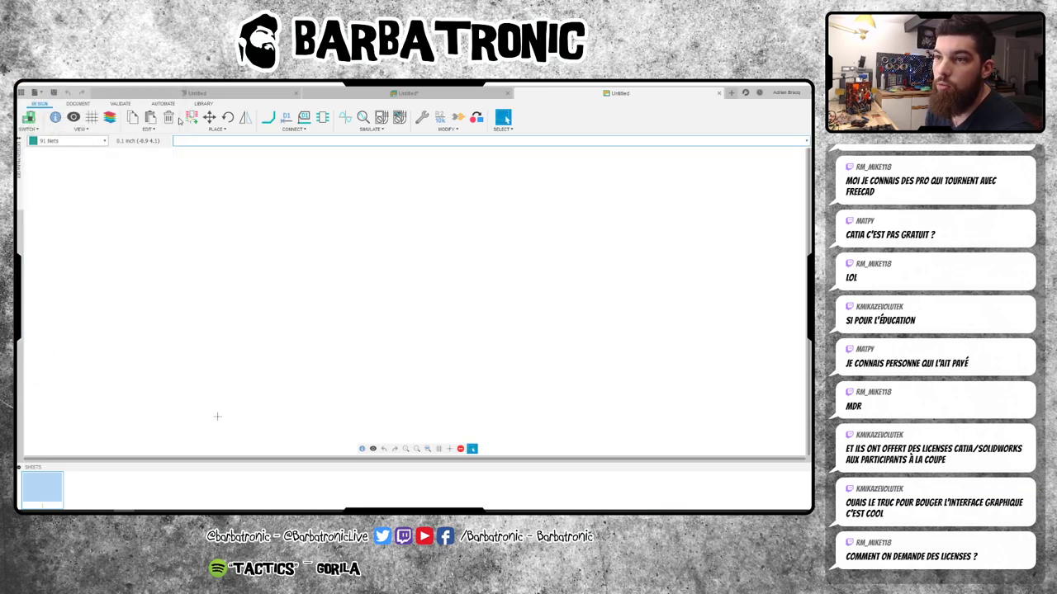
click(148, 130)
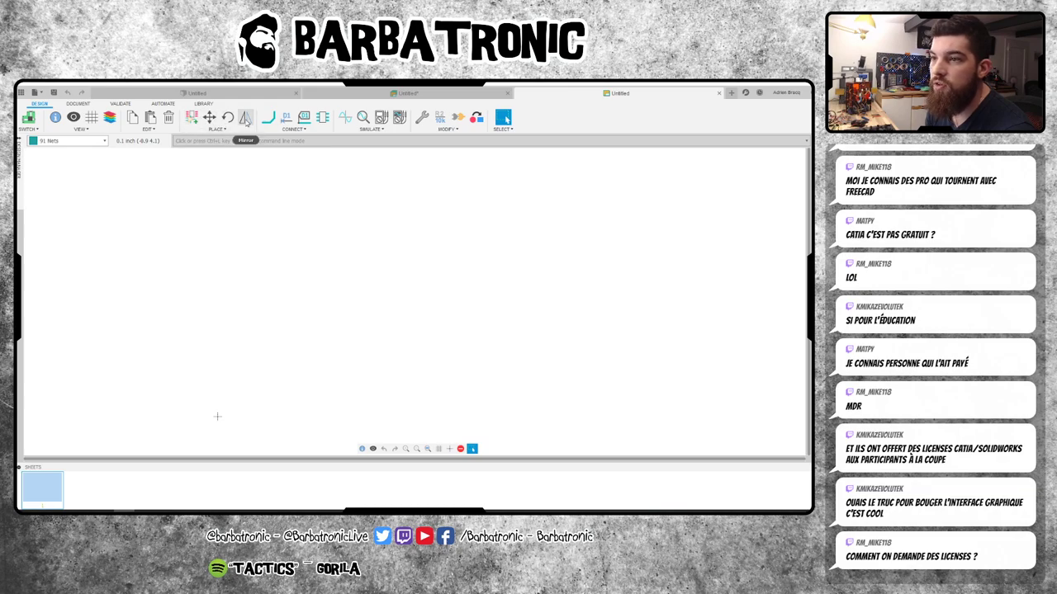
click(216, 129)
click(224, 191)
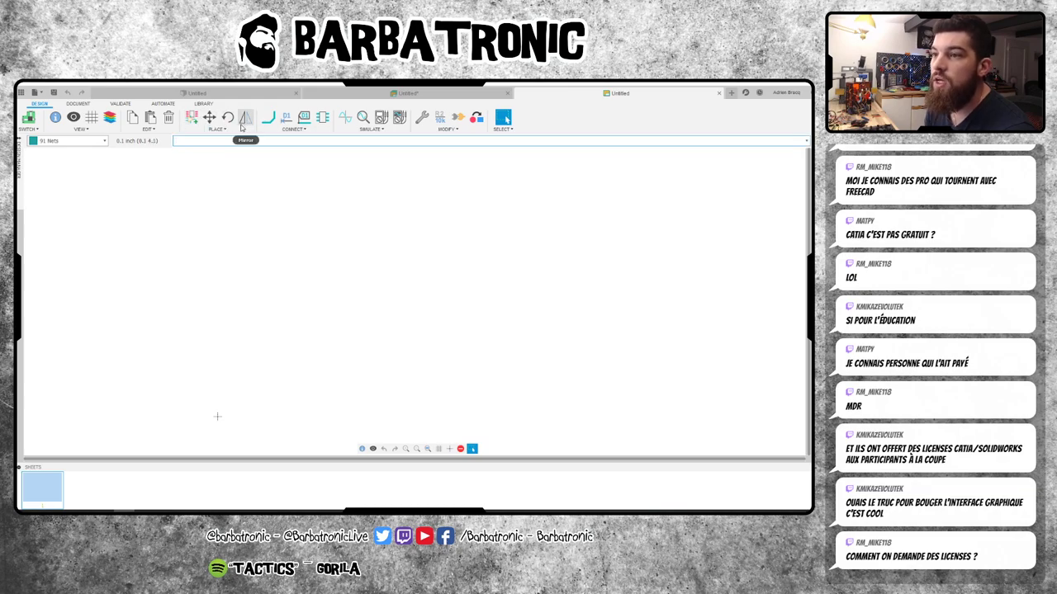
click(217, 129)
click(216, 151)
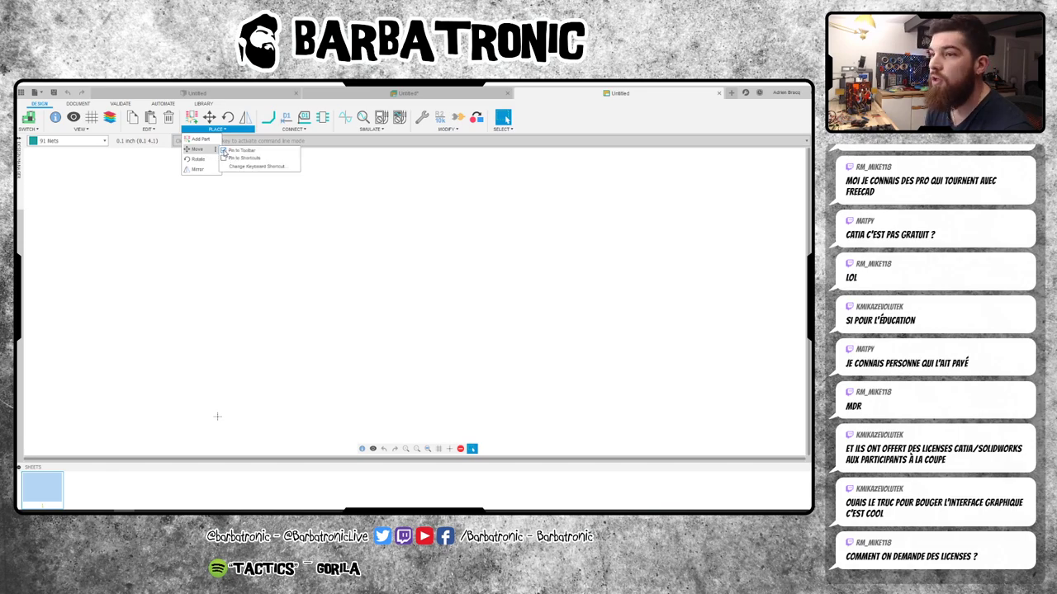
click(216, 128)
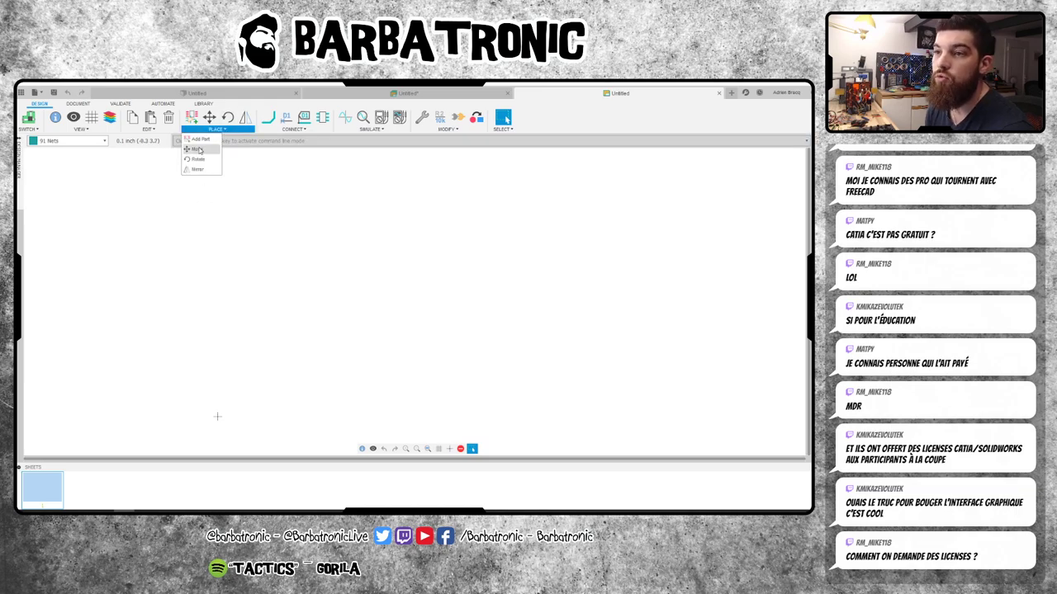
click(198, 149)
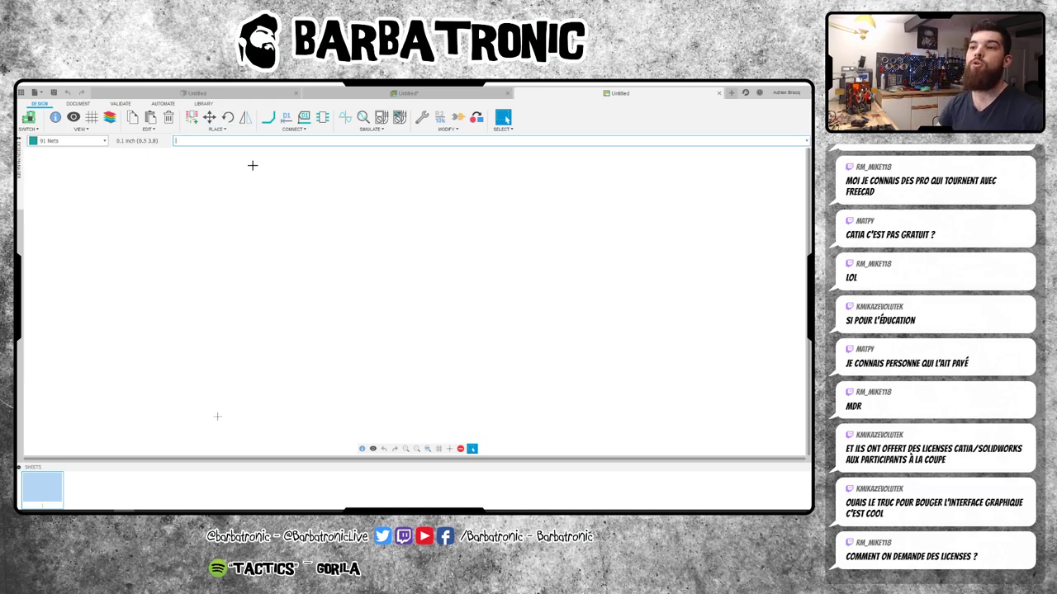
- Browse the CONNECT, SIMULATE and MODIFY command menus, then close them
click(291, 130)
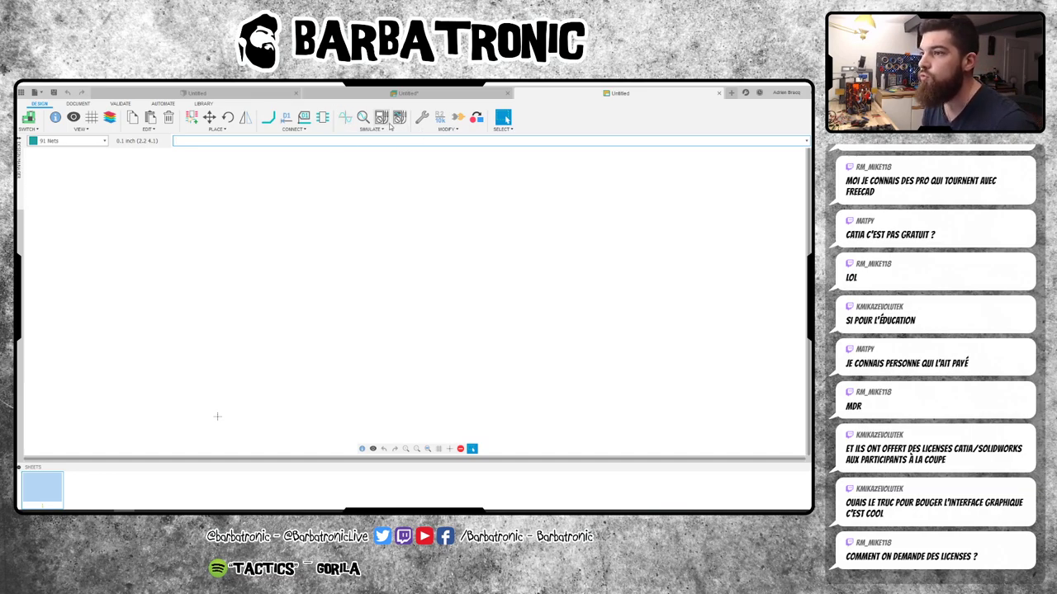
click(405, 132)
click(403, 226)
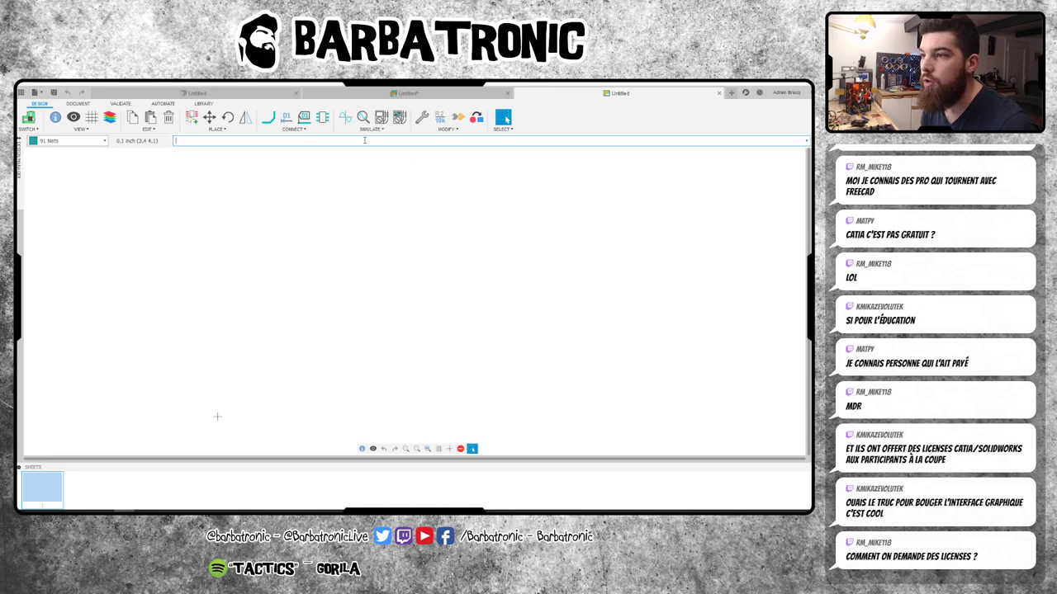
click(376, 129)
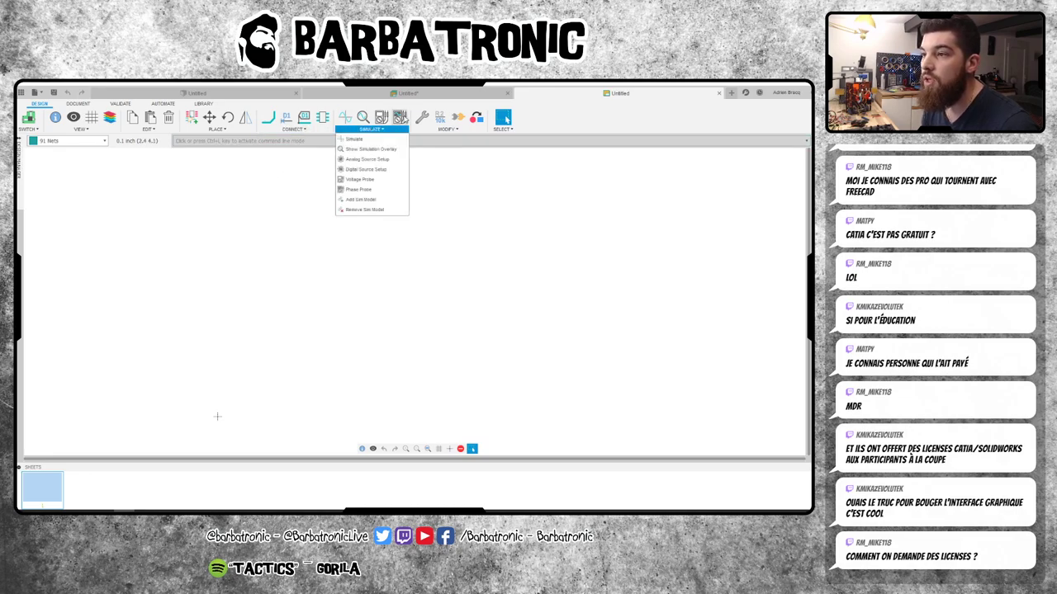
click(487, 220)
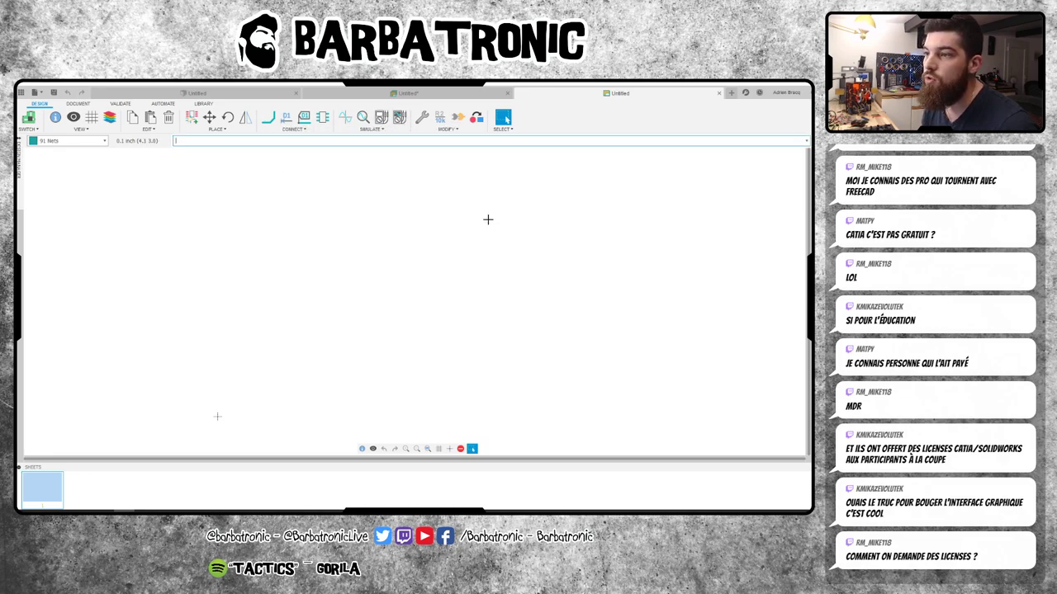
click(449, 129)
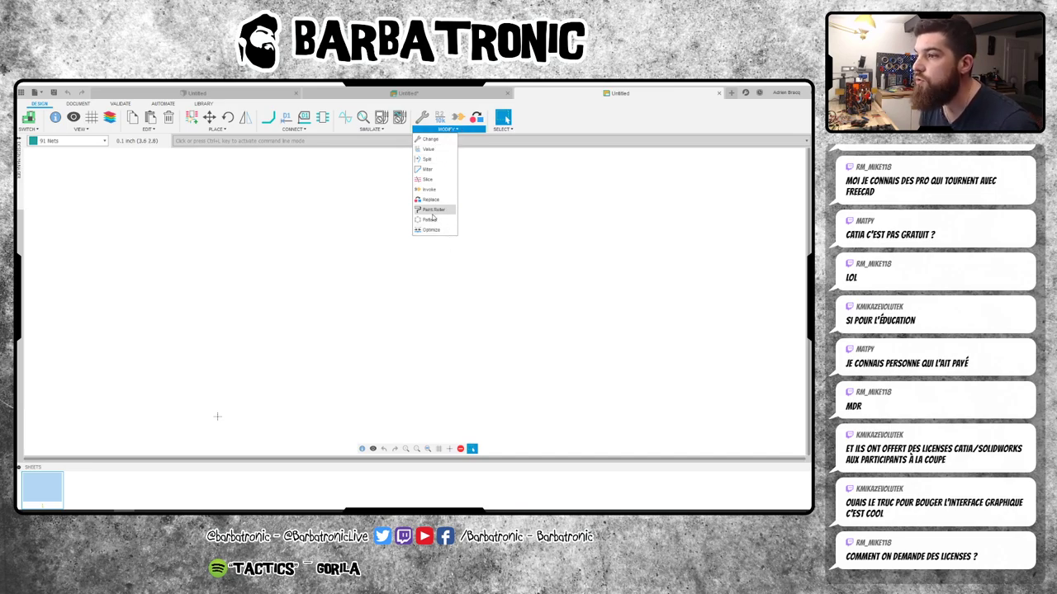
click(505, 197)
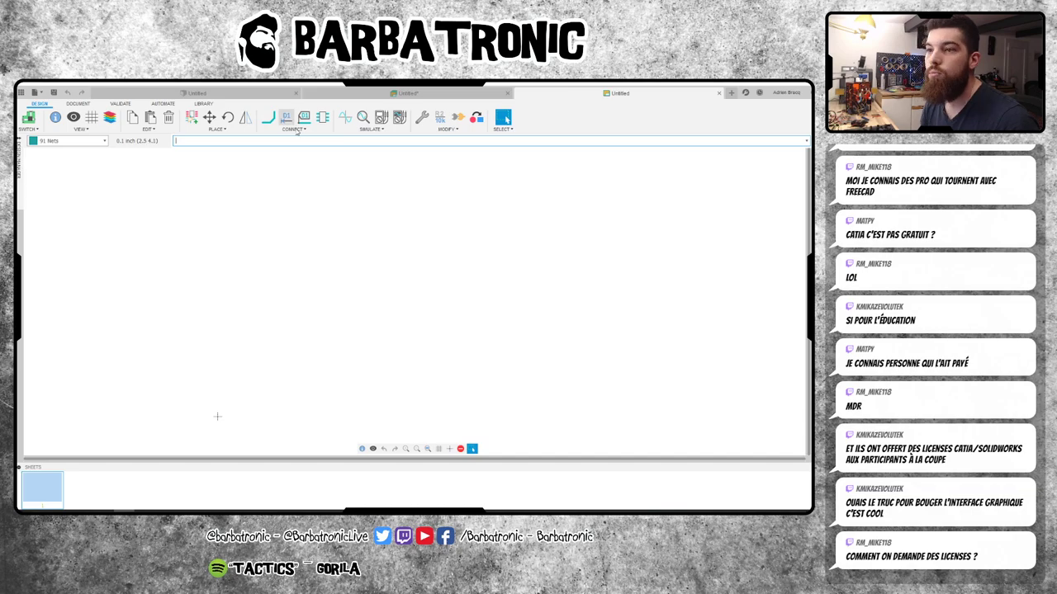
- Open the Add Part library browser from the DESIGN ribbon
click(79, 104)
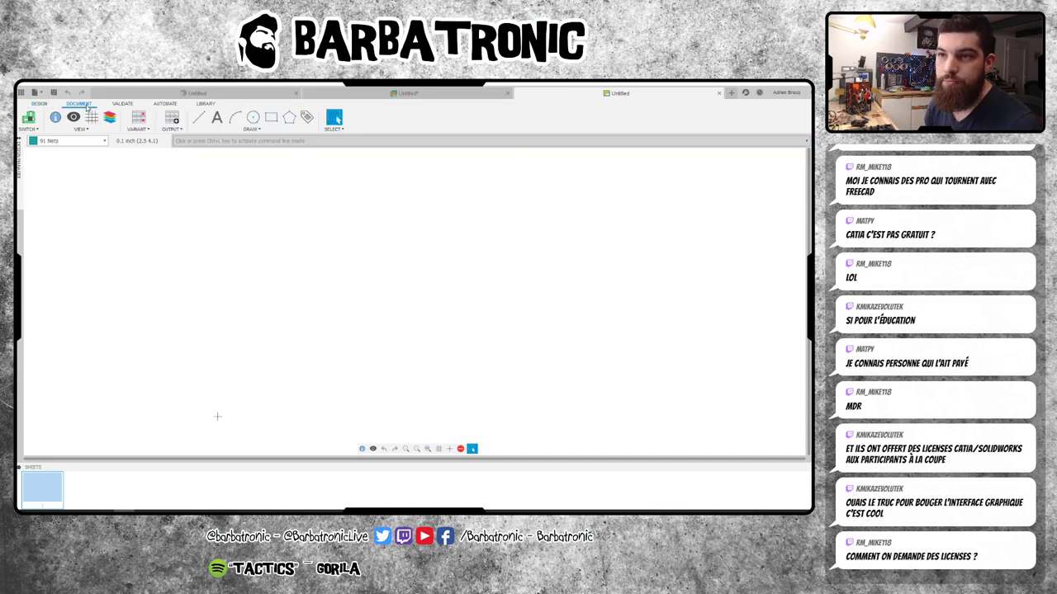
click(40, 103)
click(198, 118)
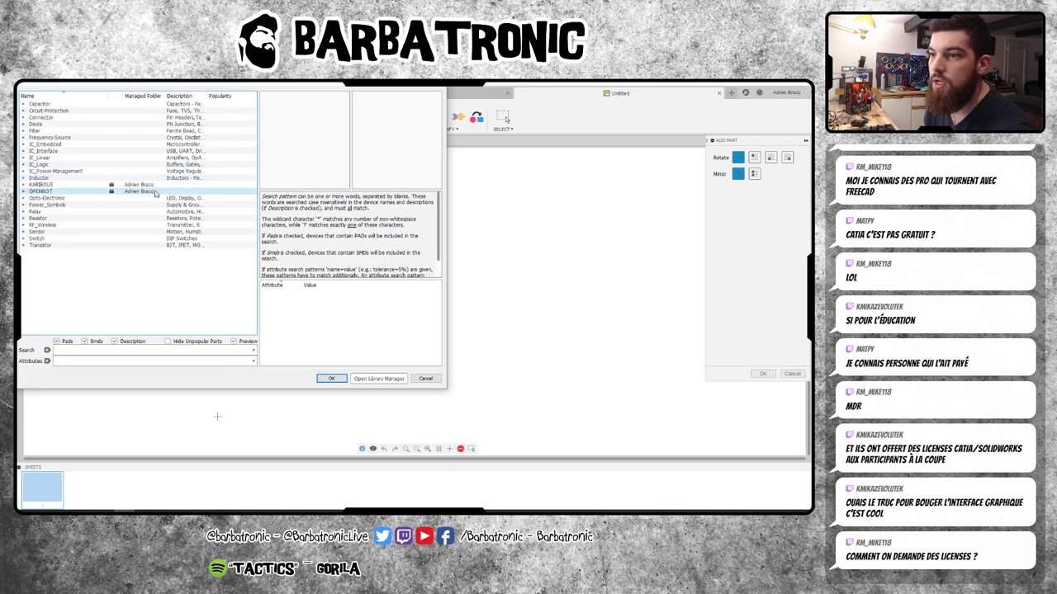
- In the OPENBOT library, pick the CONN_03_SERVO connector and confirm it
click(40, 191)
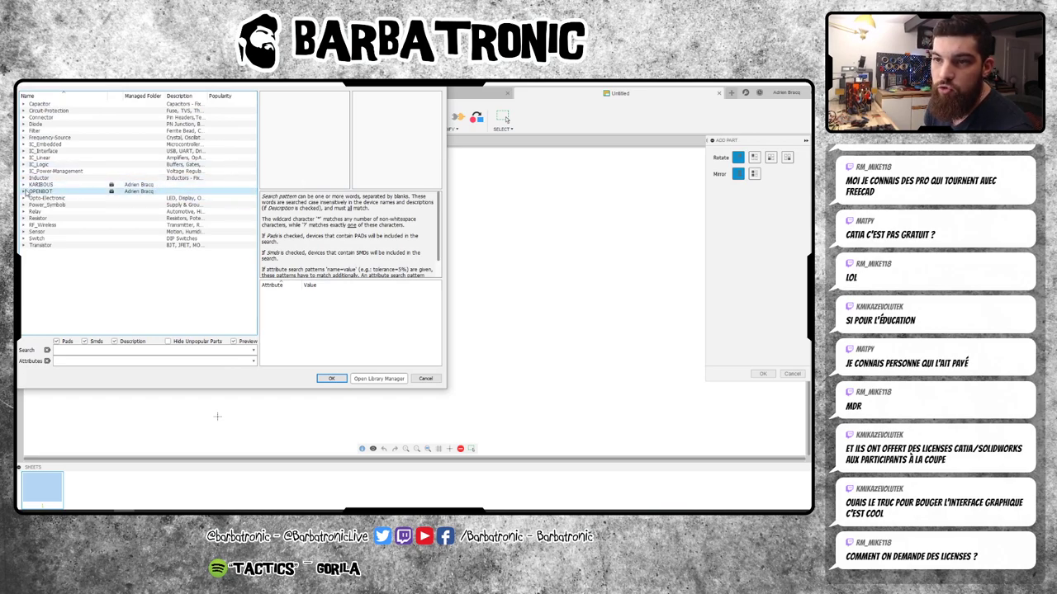
click(24, 191)
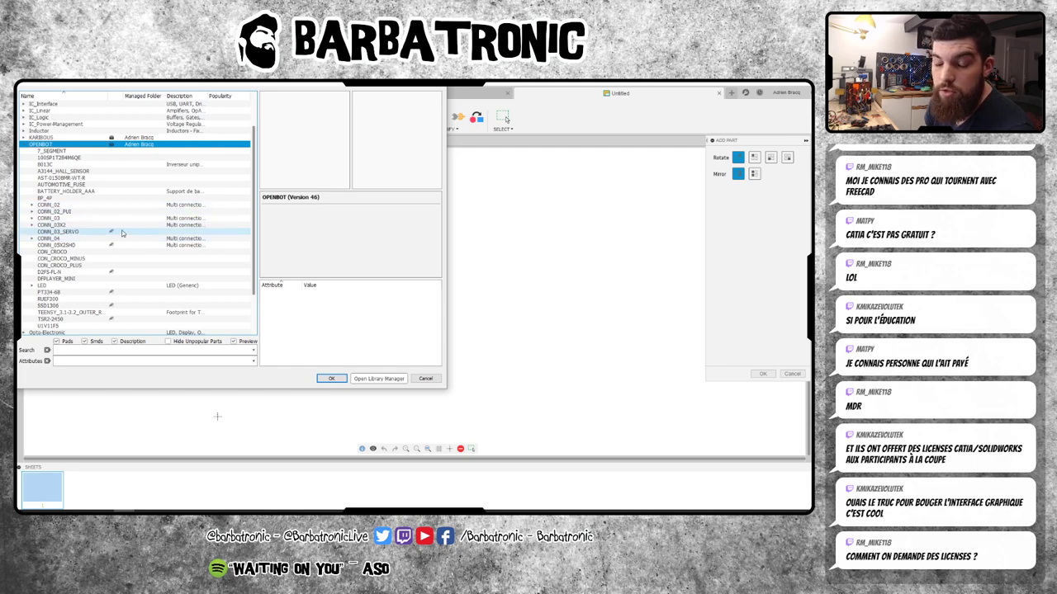
click(44, 212)
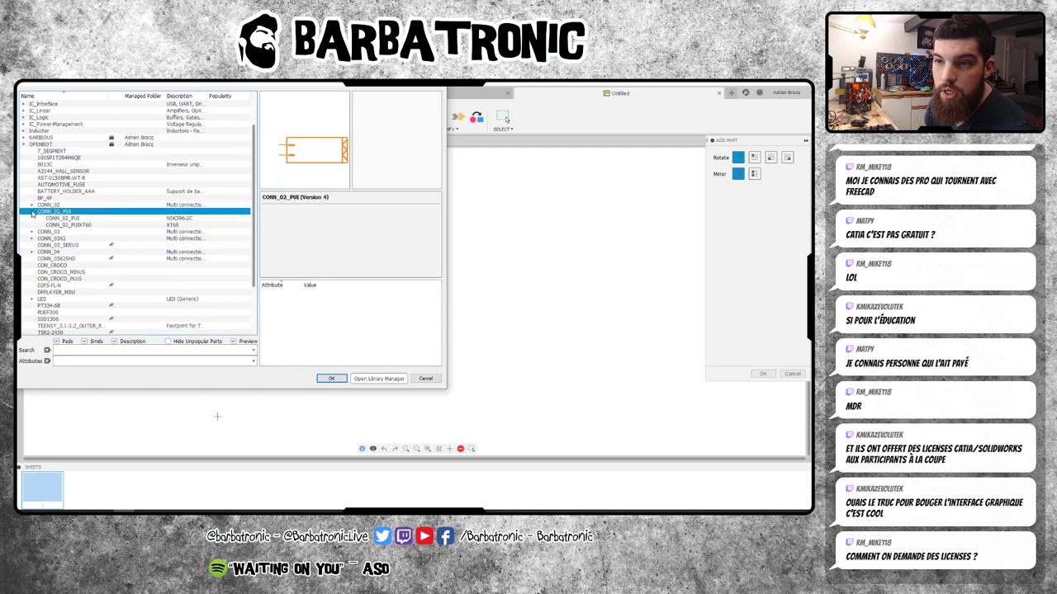
click(31, 211)
click(68, 224)
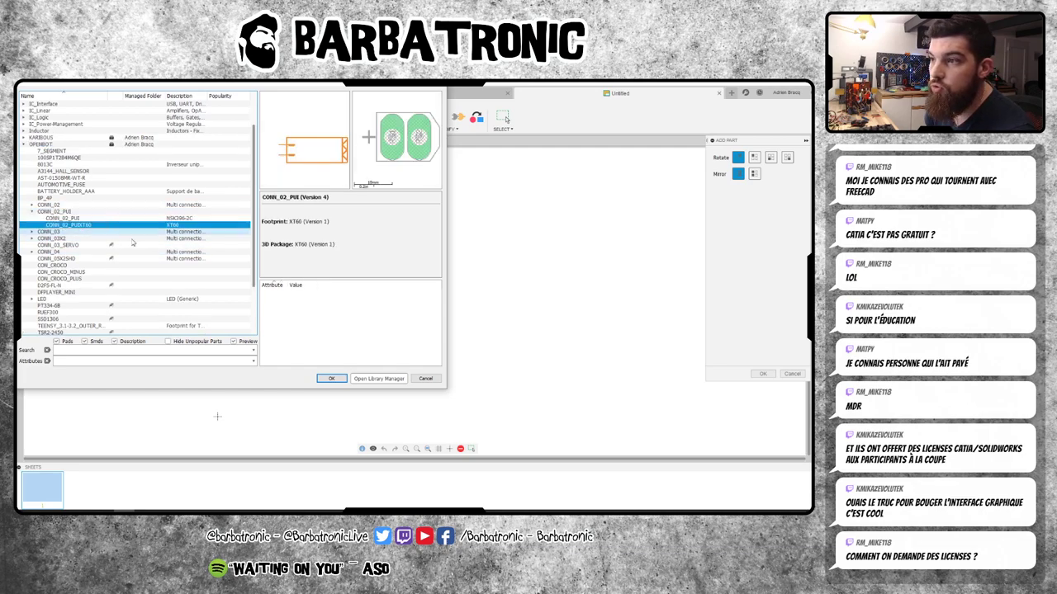
click(32, 211)
click(49, 232)
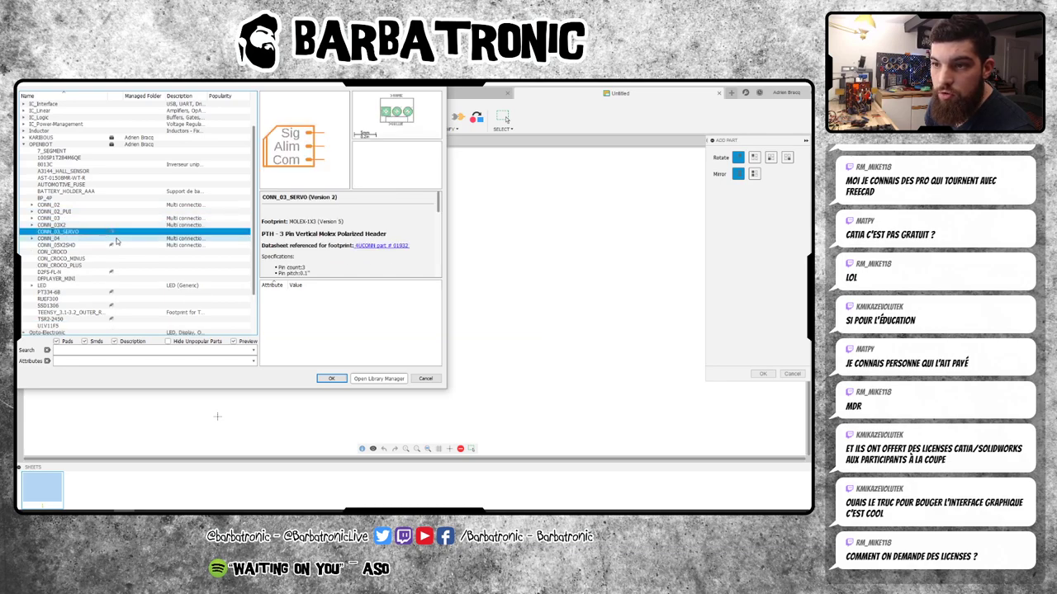
click(331, 379)
- Place four CONN_03_SERVO connectors stacked vertically on the schematic
click(258, 370)
click(258, 322)
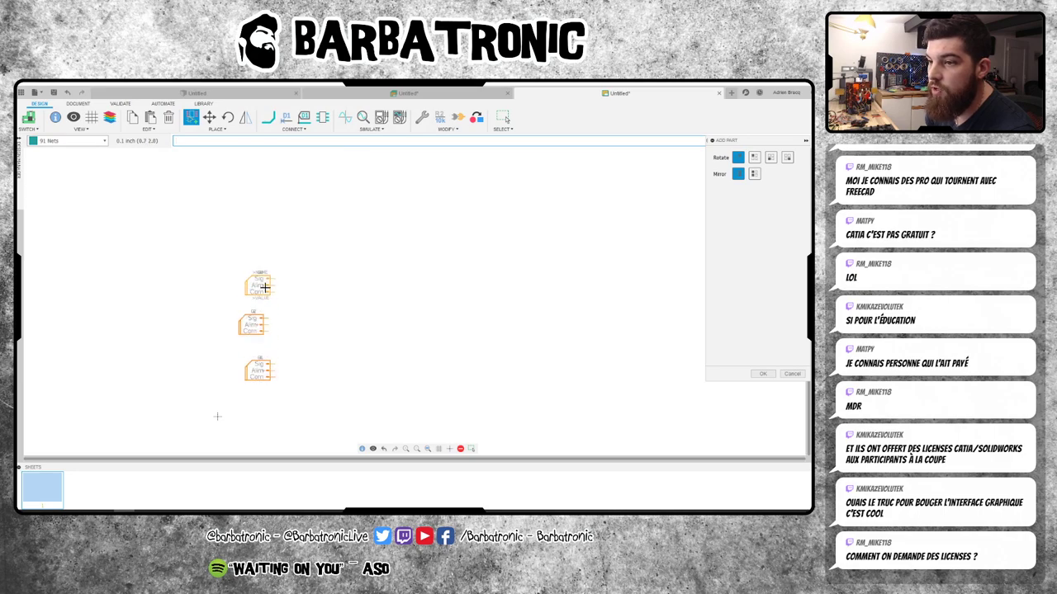
click(259, 285)
click(259, 239)
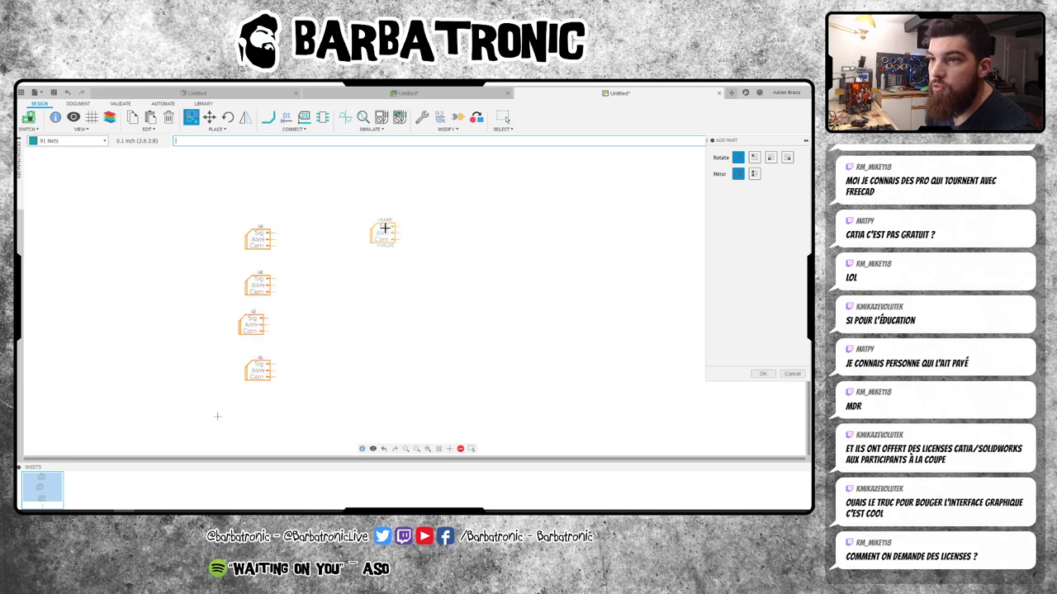
click(191, 116)
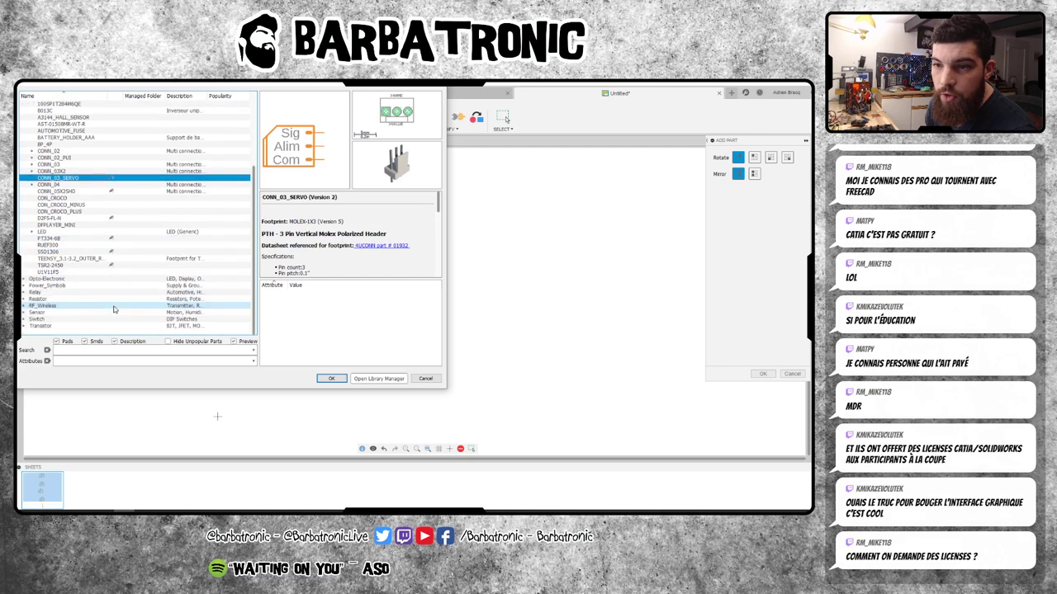
- Collapse the OPENBOT library to top-level categories and launch the Library Manager
scroll(78, 246, up, 3)
double_click(78, 192)
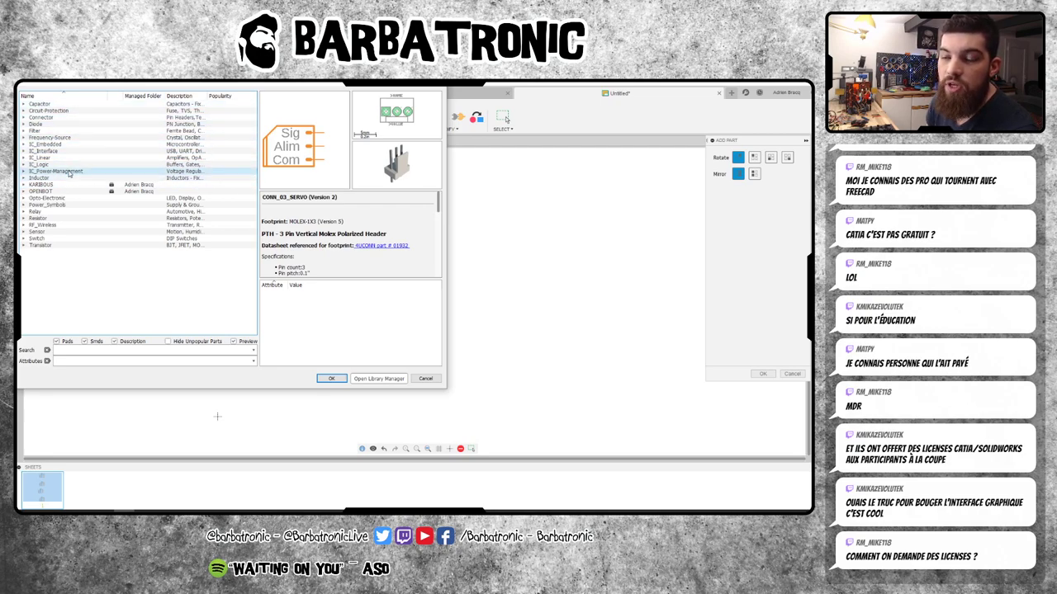
click(371, 380)
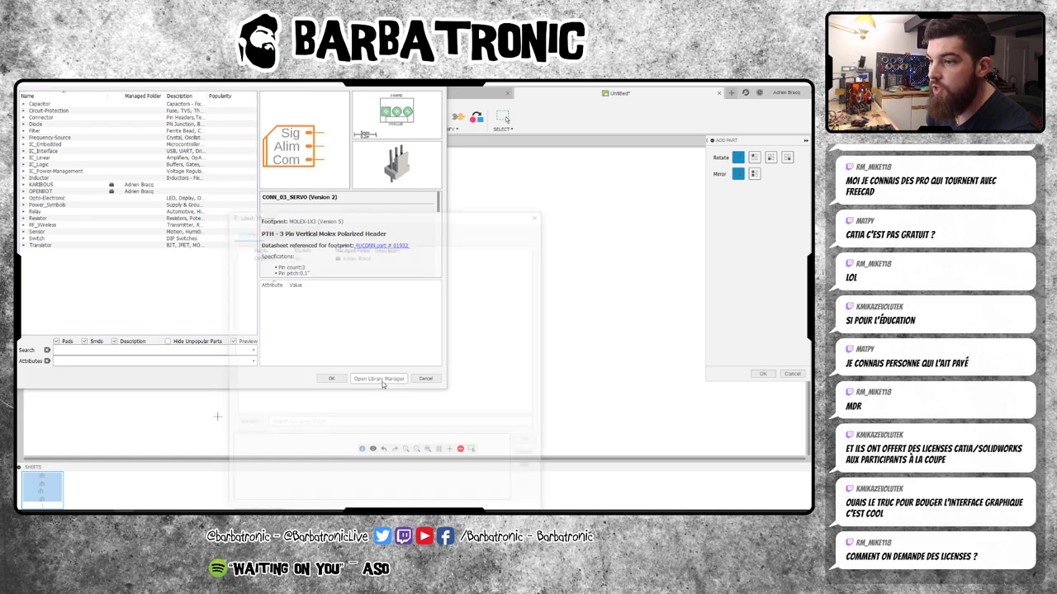
- Move the Library Manager aside and review its In Use and Available lists, 19inch through zilog
drag(372, 221, 395, 111)
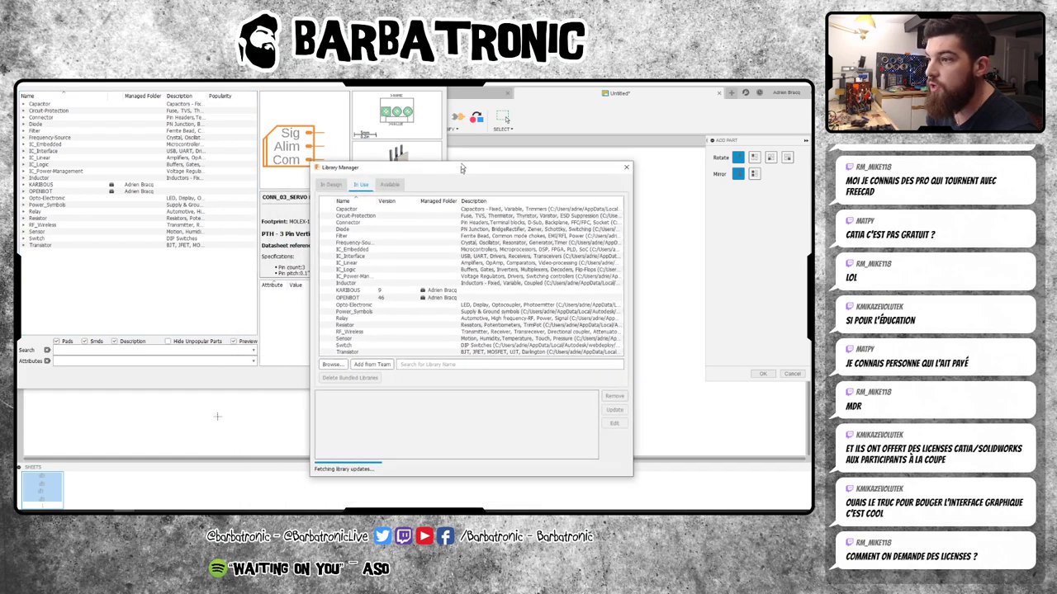
click(310, 233)
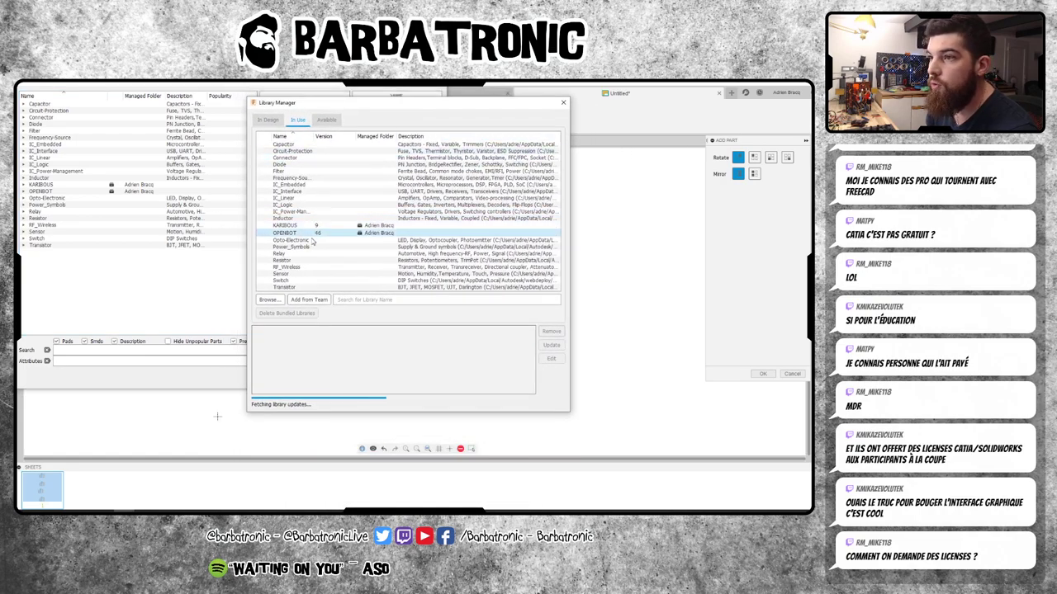
click(331, 123)
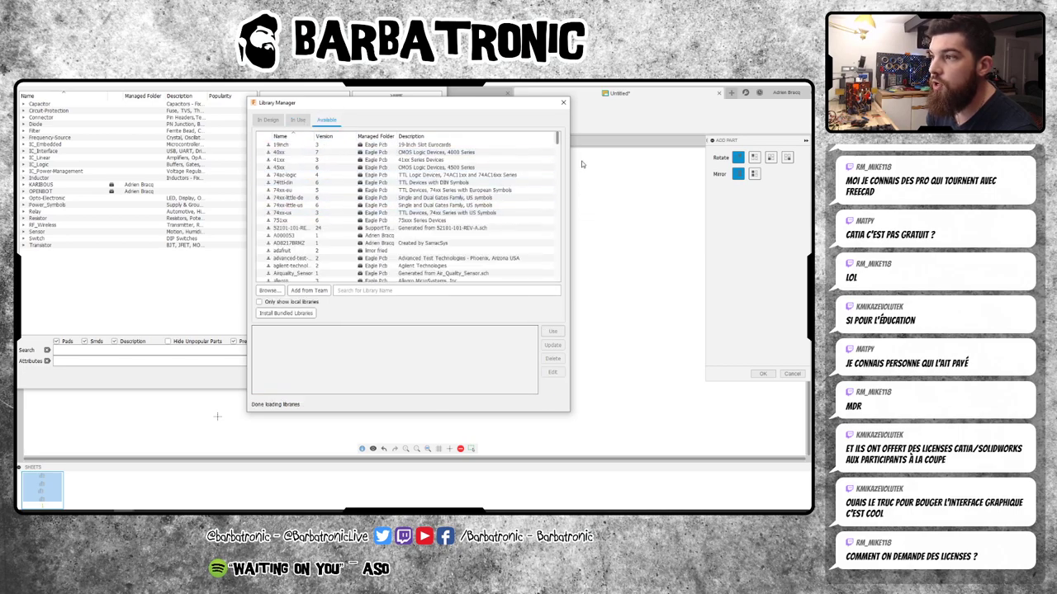
mouse_move(559, 143)
mouse_down()
mouse_move(555, 254)
mouse_move(575, 195)
mouse_move(576, 283)
mouse_up()
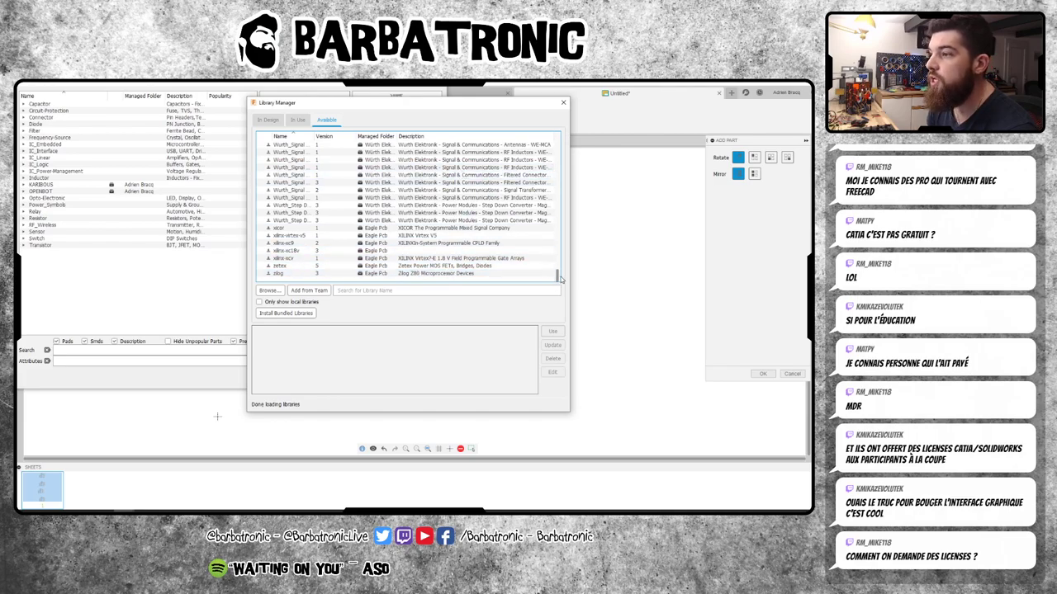
click(298, 120)
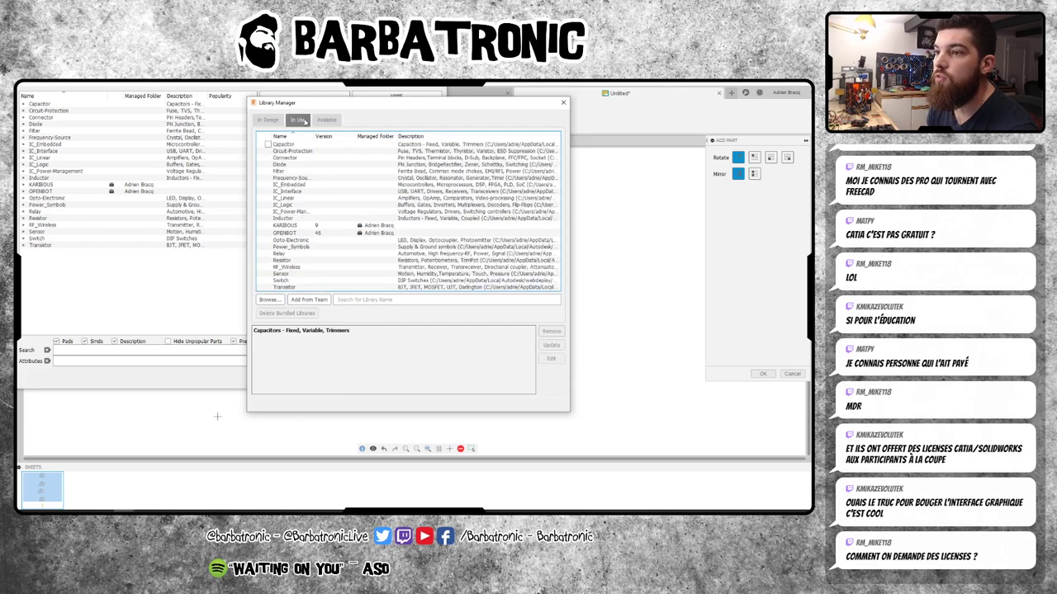
click(326, 120)
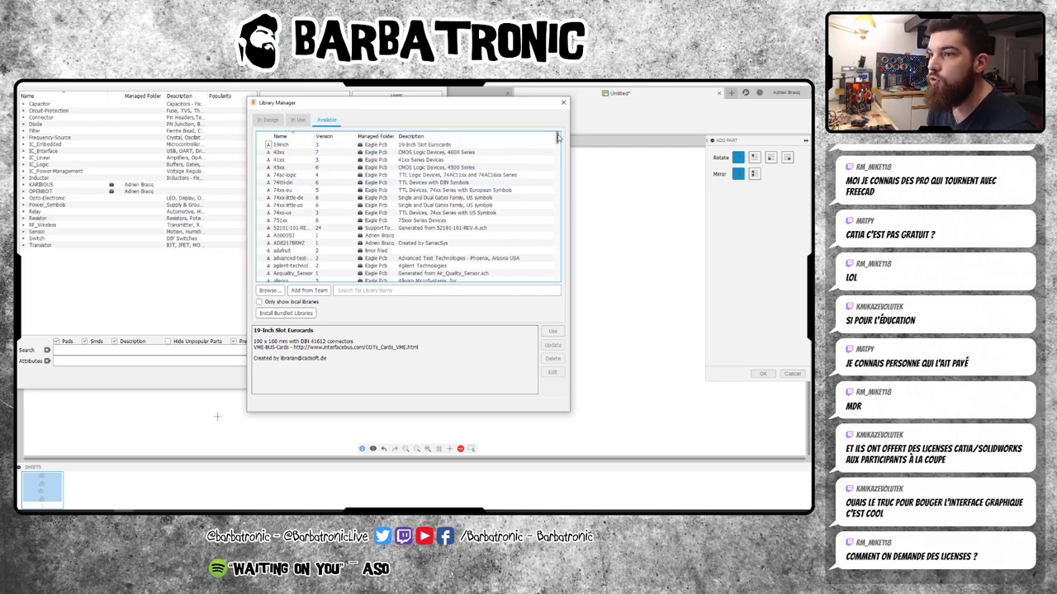
mouse_move(557, 142)
mouse_down()
mouse_move(562, 288)
mouse_move(558, 142)
mouse_up()
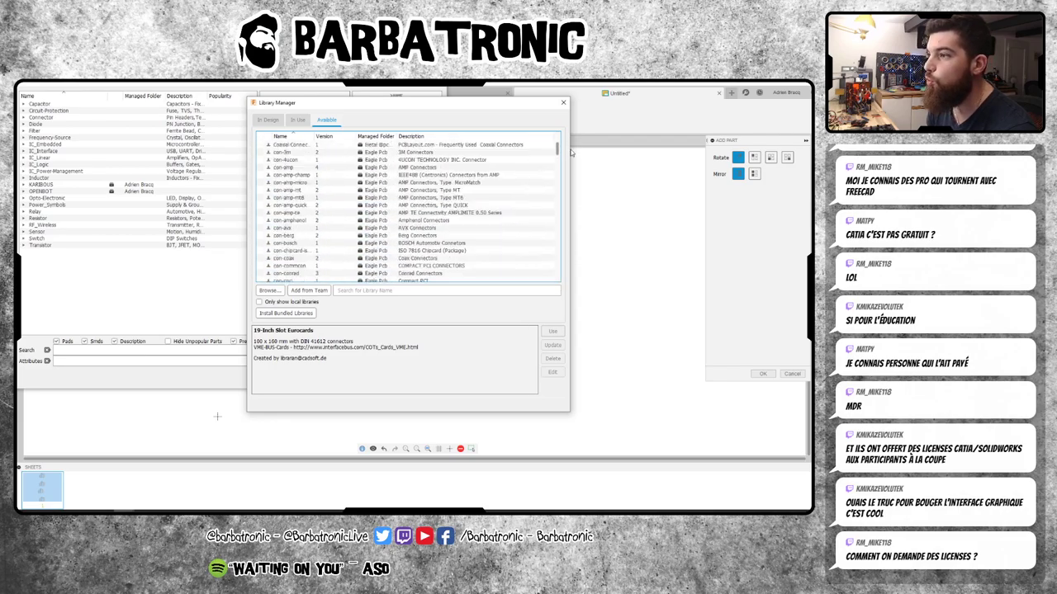
click(260, 120)
- Close the Library Manager and preview Switch and IC_Interface parts like FT2232D and KSZ9031RNXIA
click(563, 102)
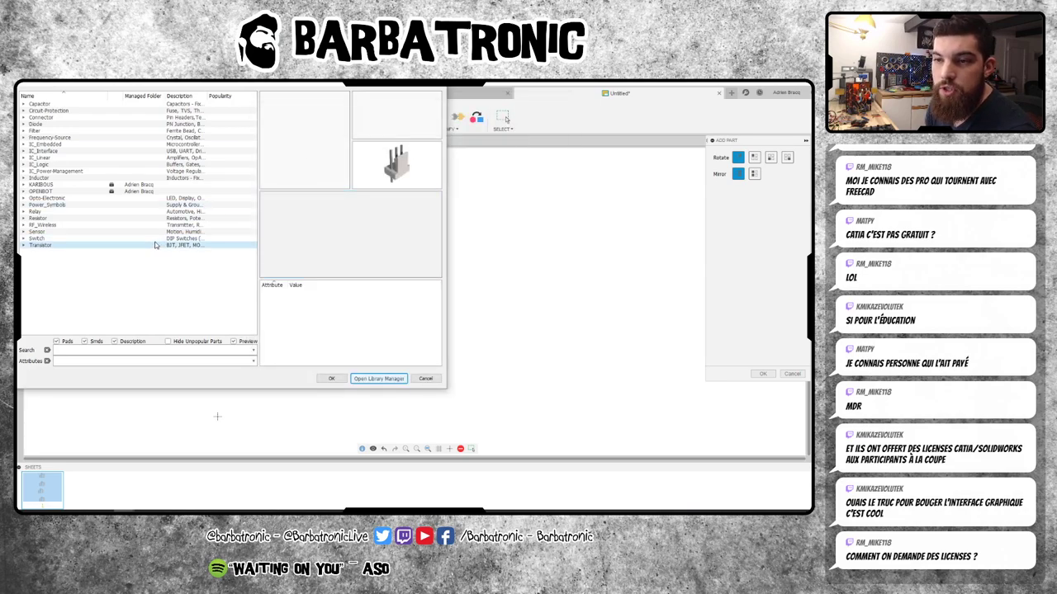
double_click(27, 239)
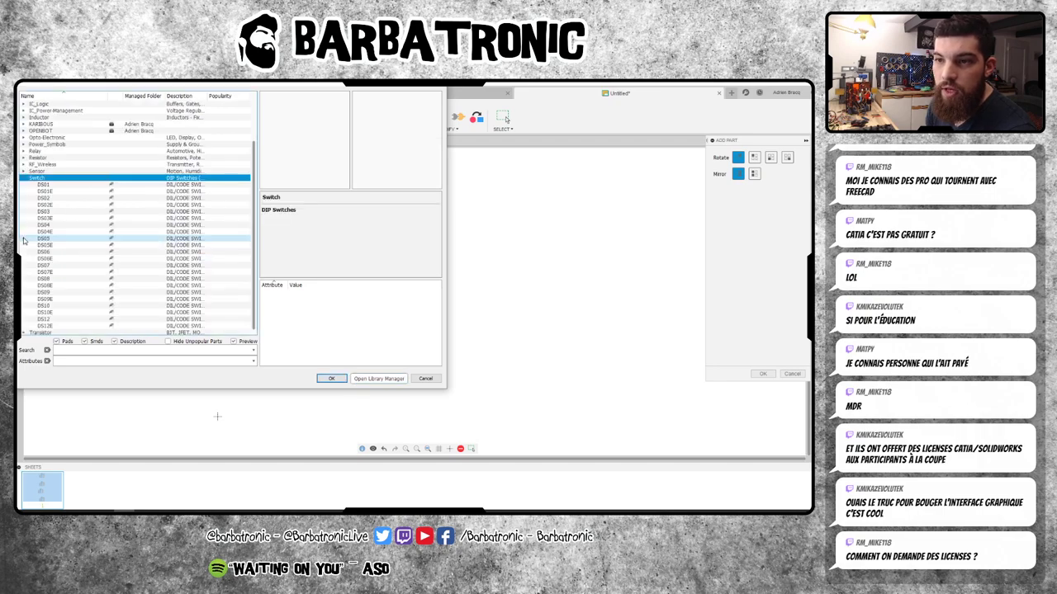
click(24, 178)
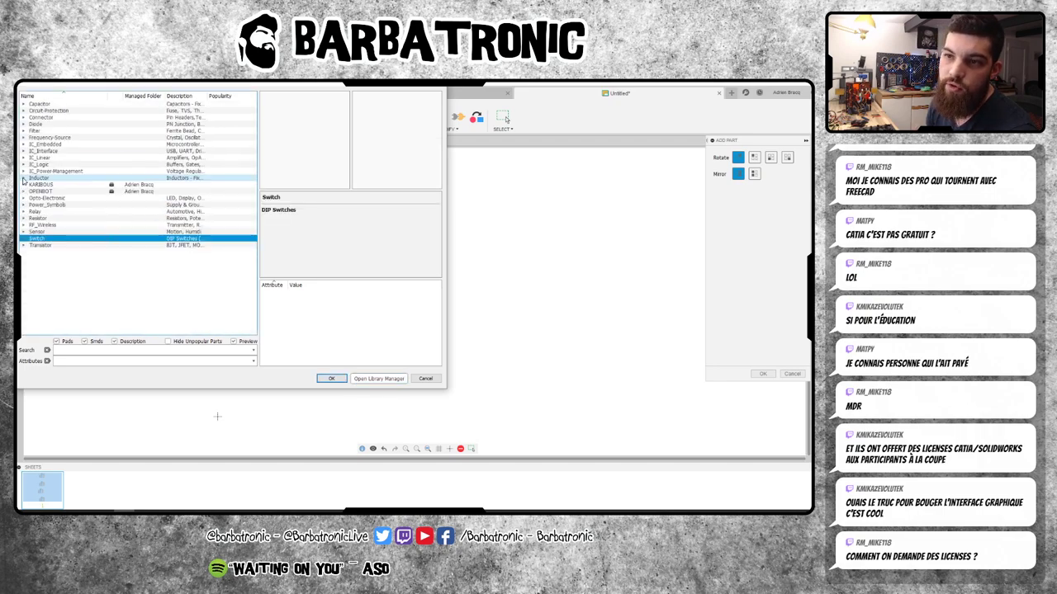
click(25, 153)
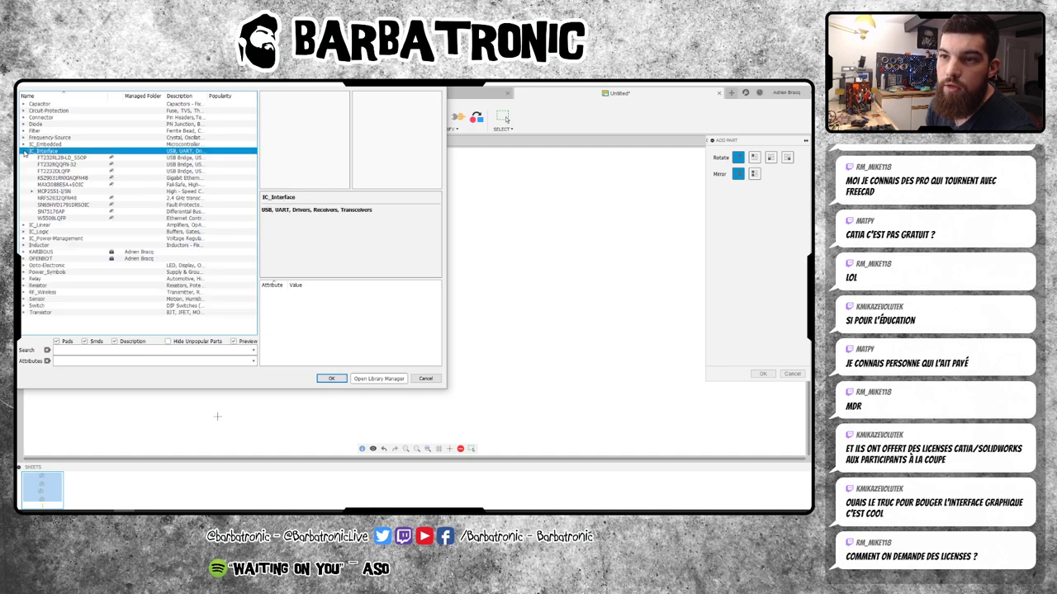
click(62, 171)
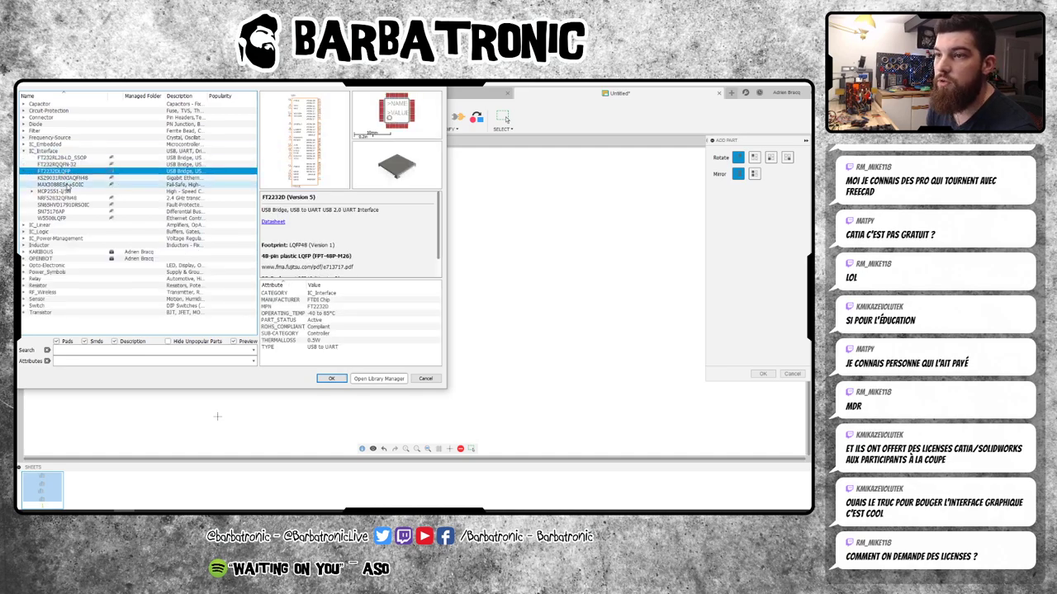
click(66, 177)
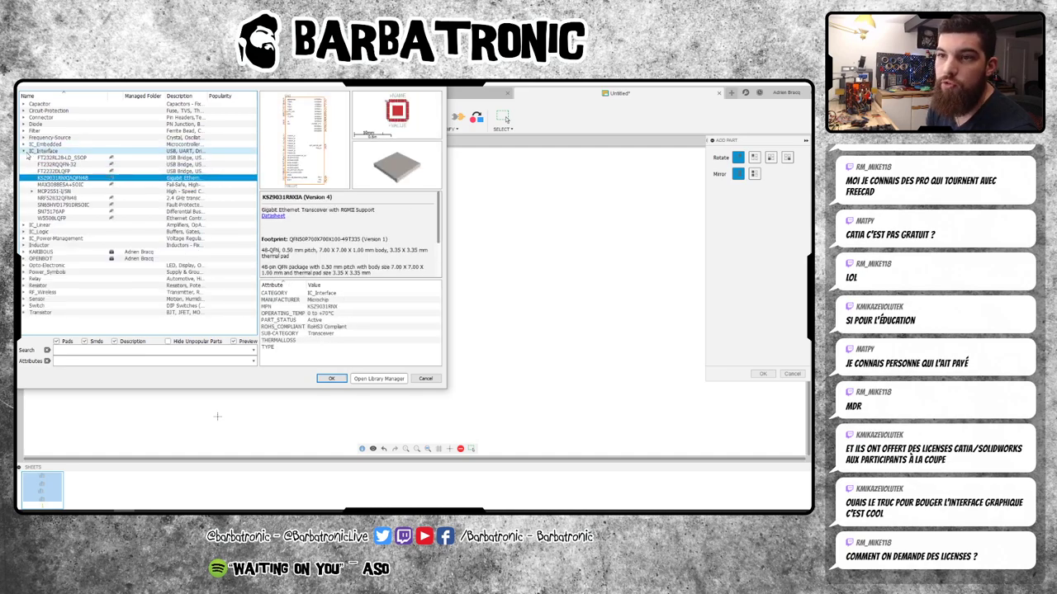
click(24, 154)
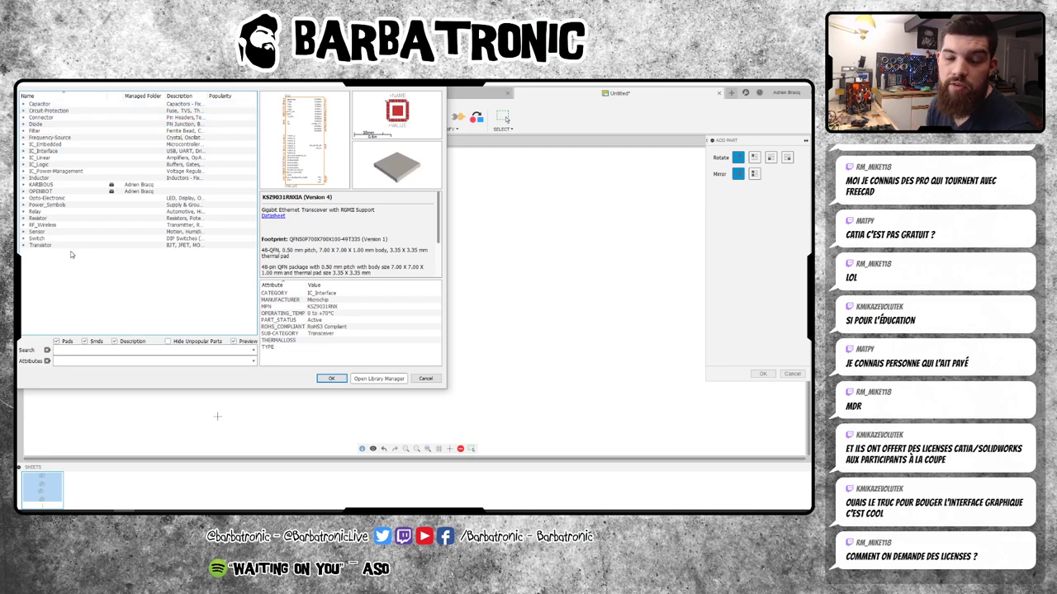
- Browse the Connector library's PINHD-1X5 five-pin header variants, including the 2 mm pitch one
double_click(54, 118)
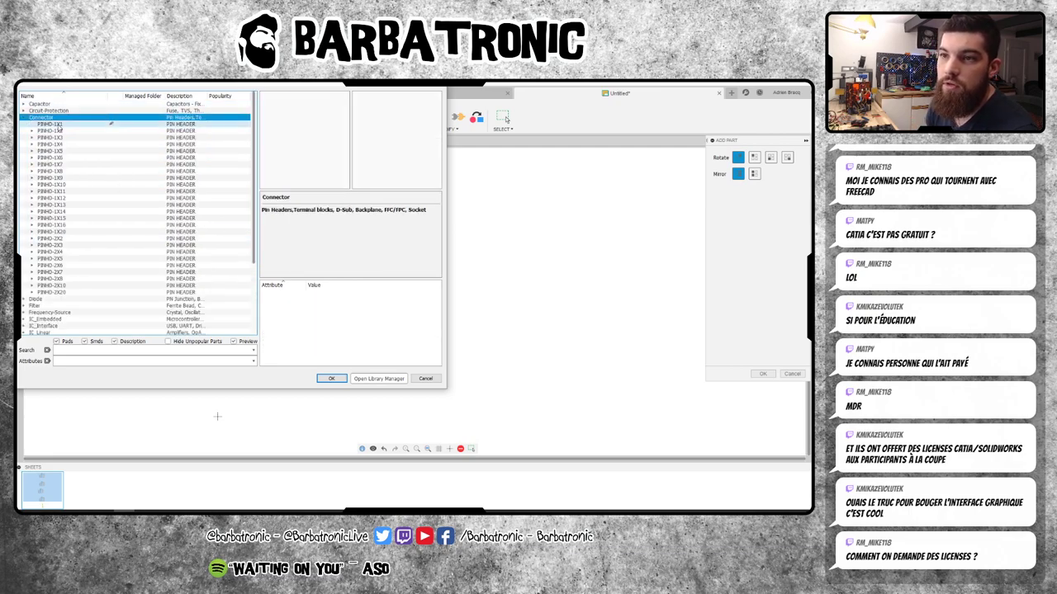
click(59, 125)
click(49, 158)
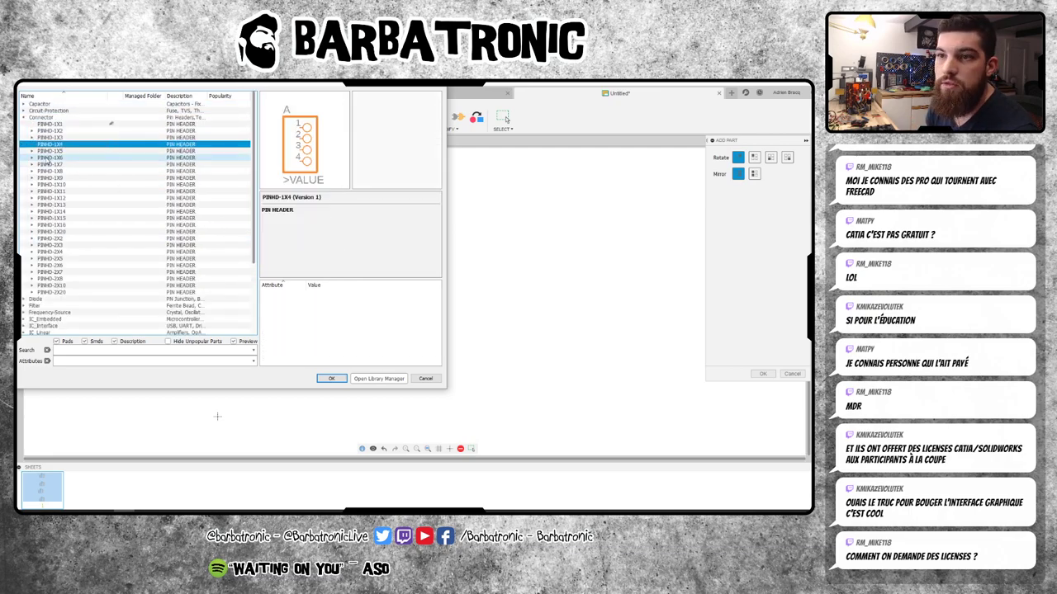
double_click(49, 157)
click(70, 157)
click(76, 171)
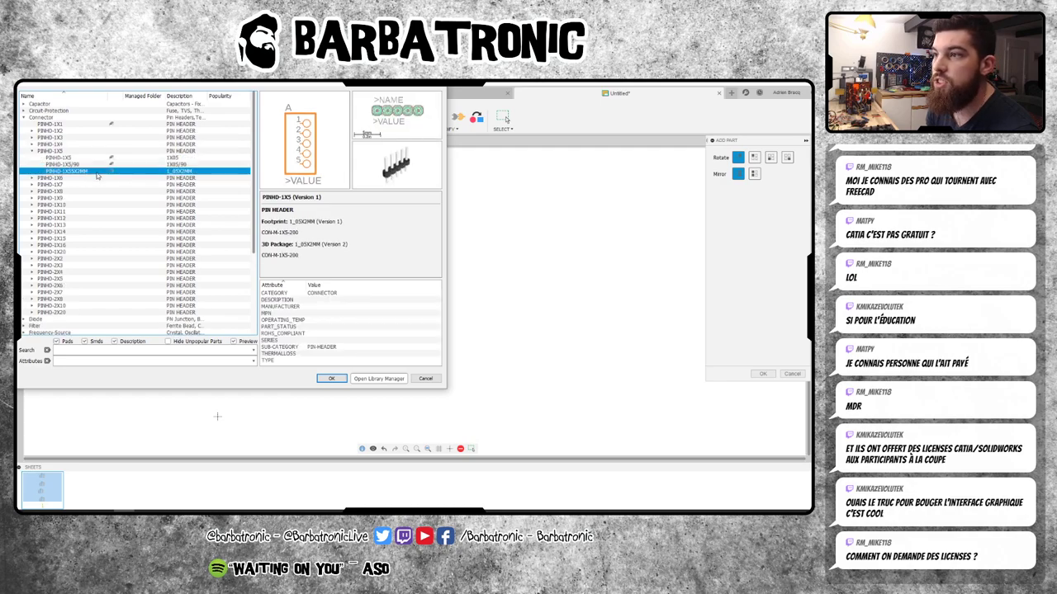
click(25, 118)
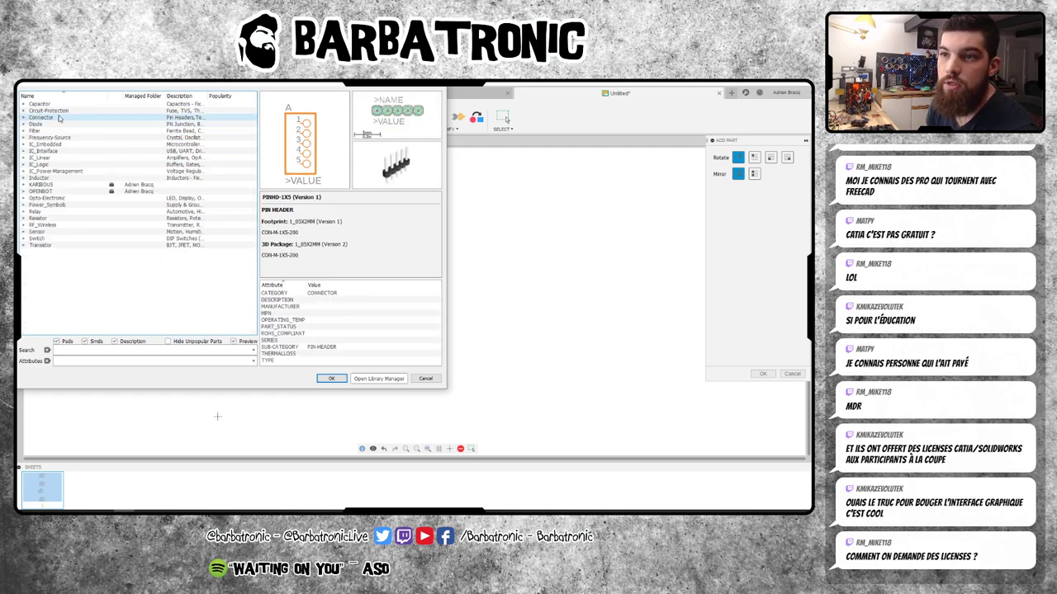
- Preview the generic C capacitor's C_CHIP-0805 package, then collapse the Capacitor library
click(38, 104)
click(24, 104)
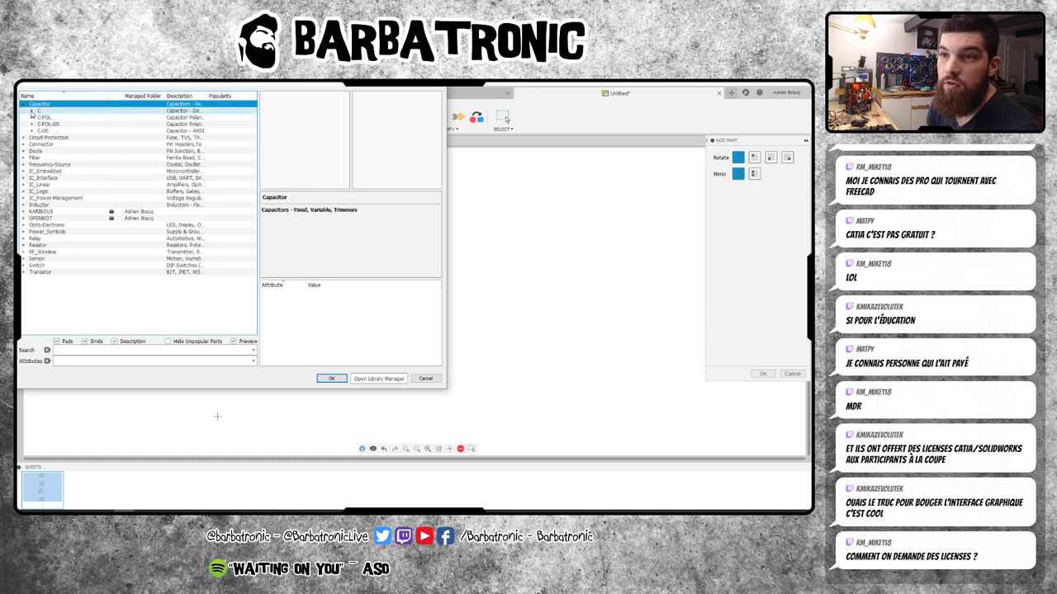
click(32, 111)
click(76, 137)
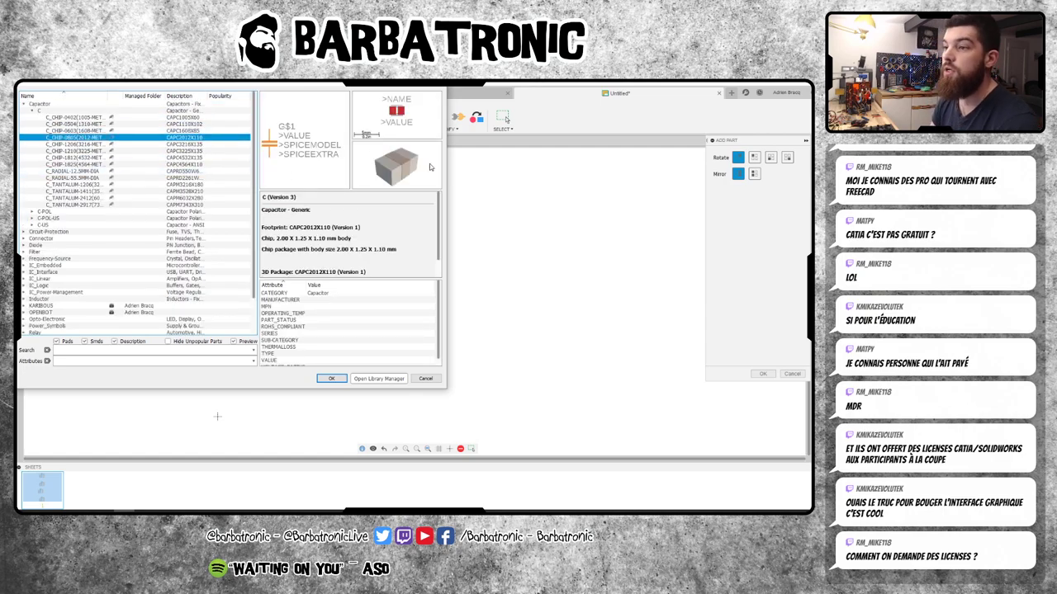
click(24, 104)
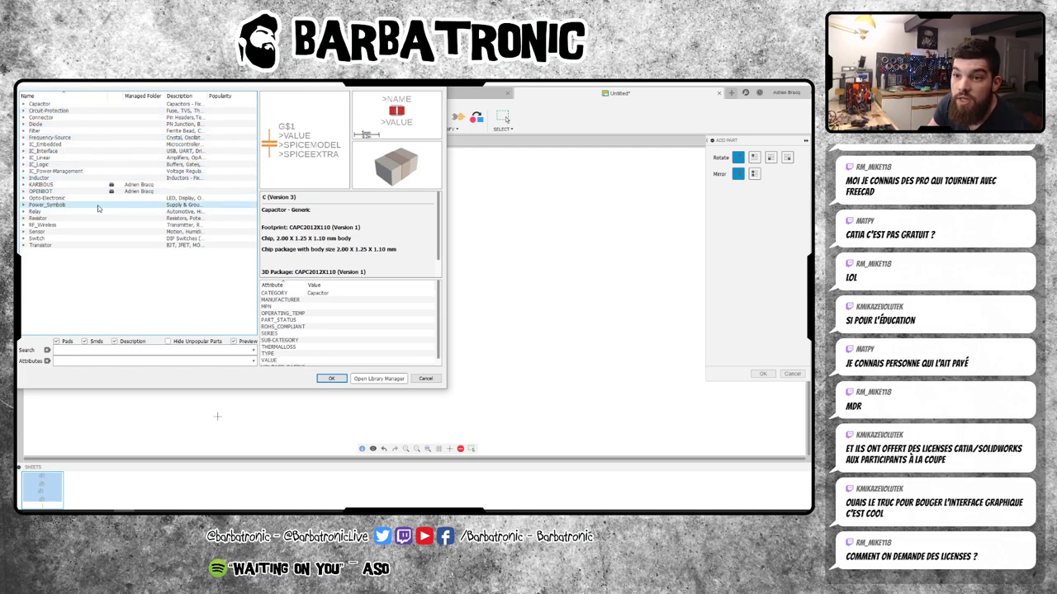
- Choose the +5V symbol from Power_Symbols and place it above the servo connectors
click(59, 206)
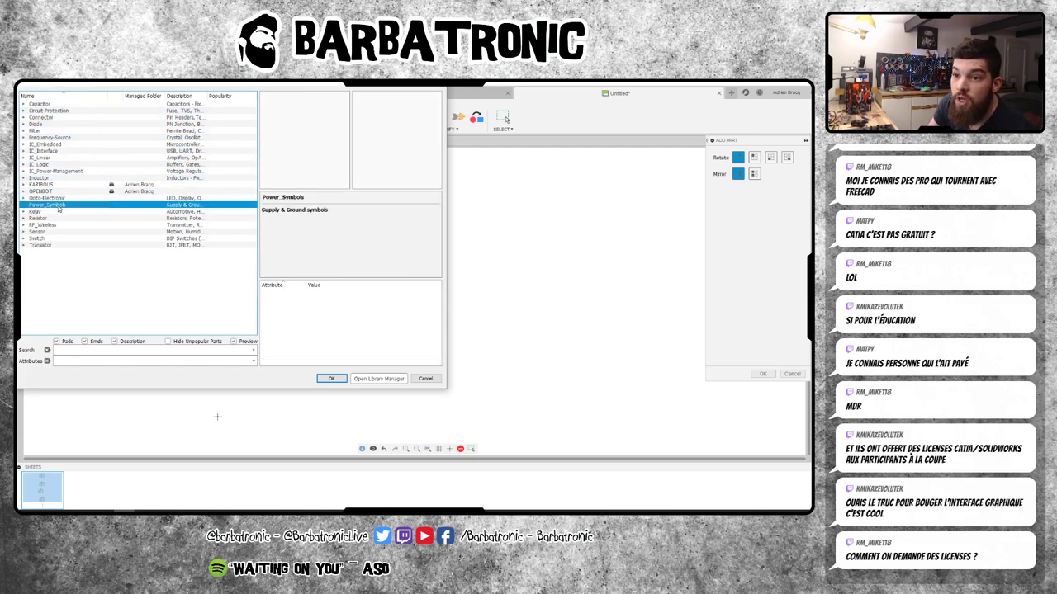
click(24, 206)
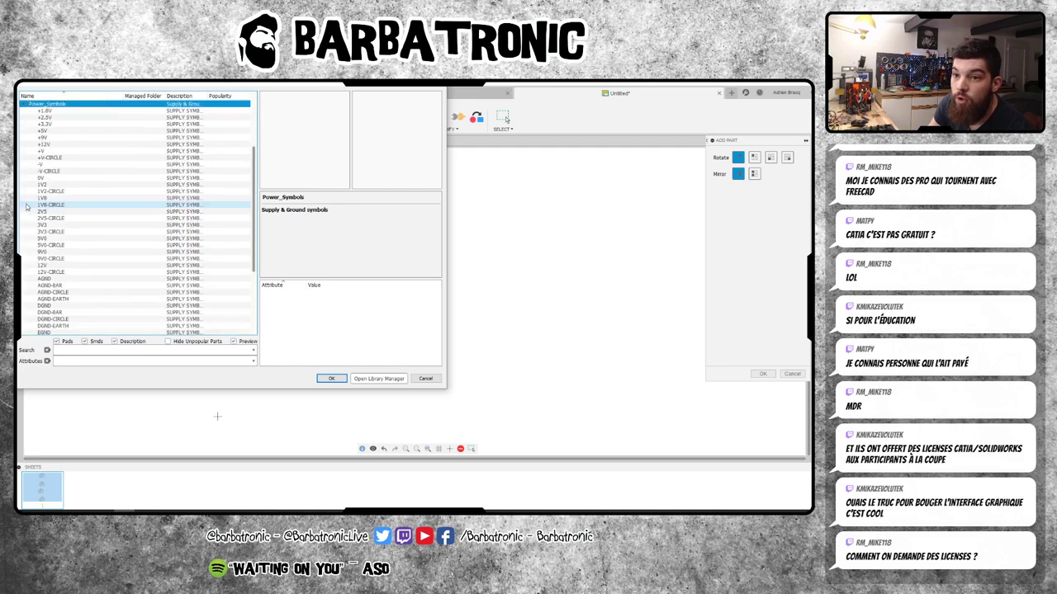
click(53, 132)
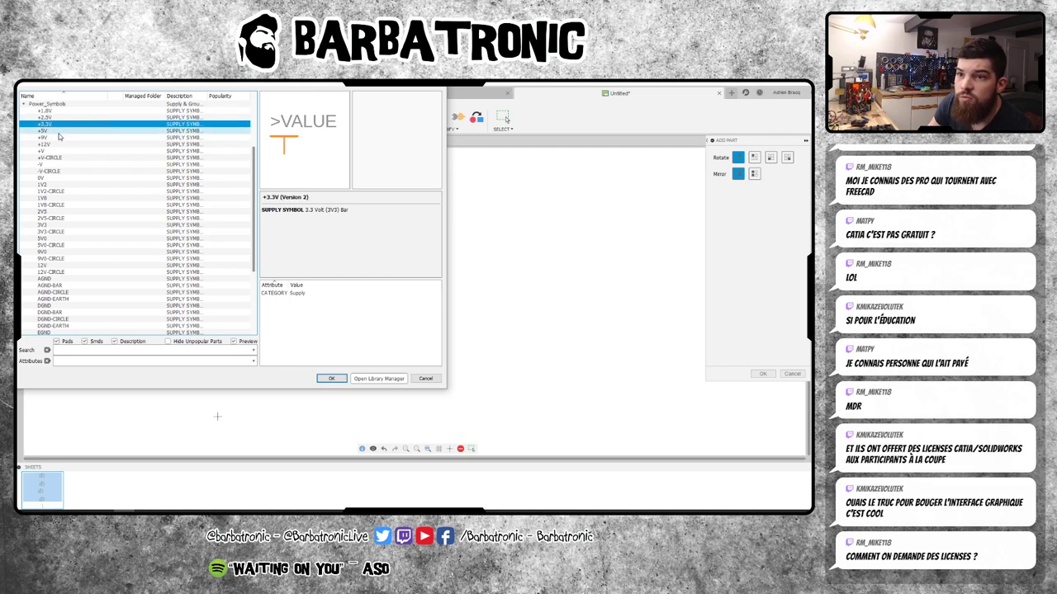
click(341, 377)
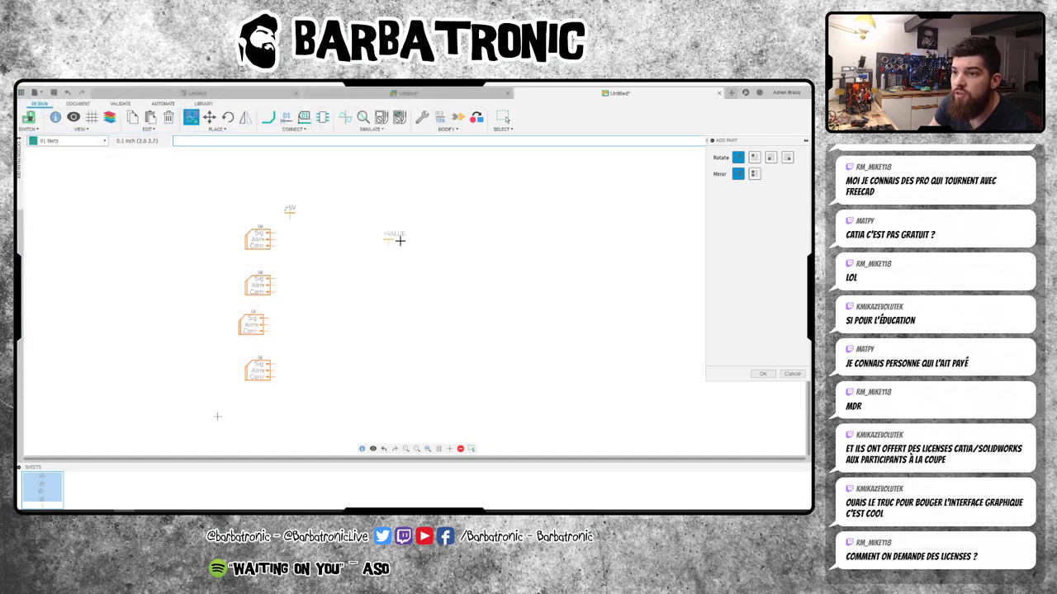
- Place a GND symbol from Power_Symbols below the servo connectors, after briefly previewing VSS
key(Escape)
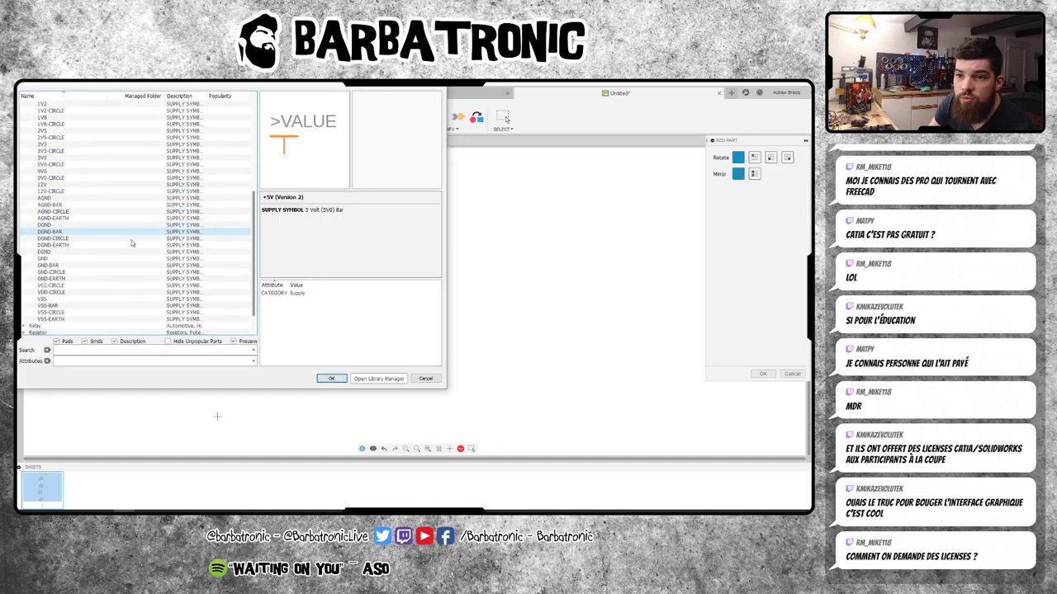
click(77, 261)
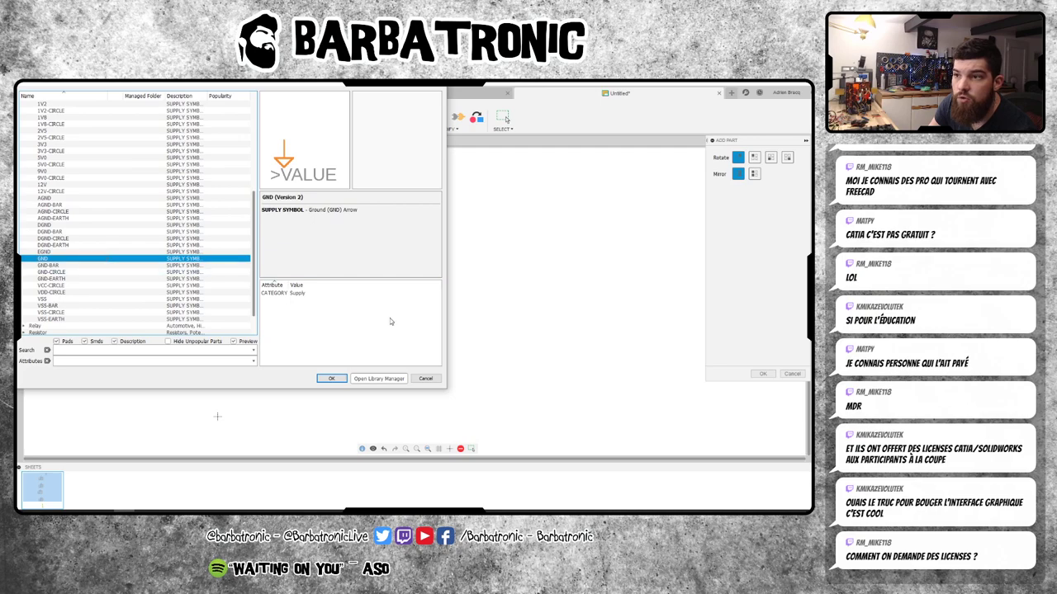
click(118, 300)
click(97, 258)
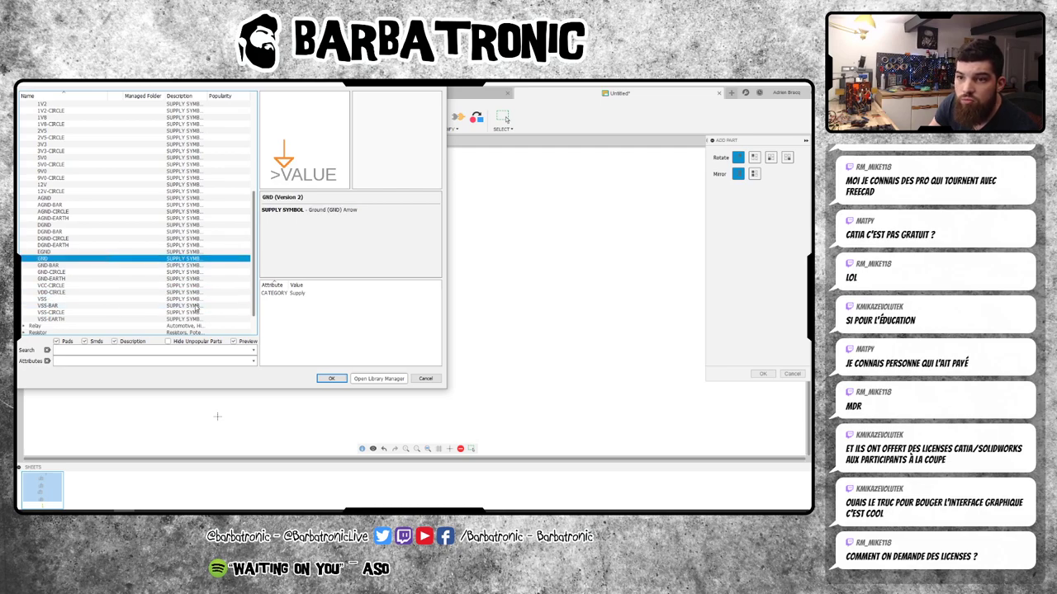
click(324, 379)
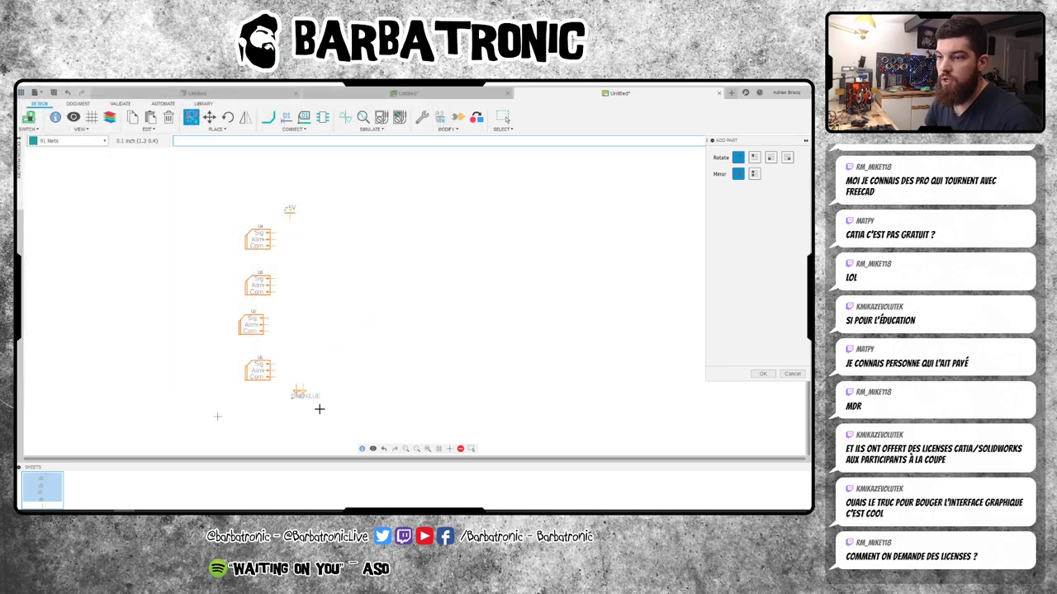
key(Escape)
key(Escape)
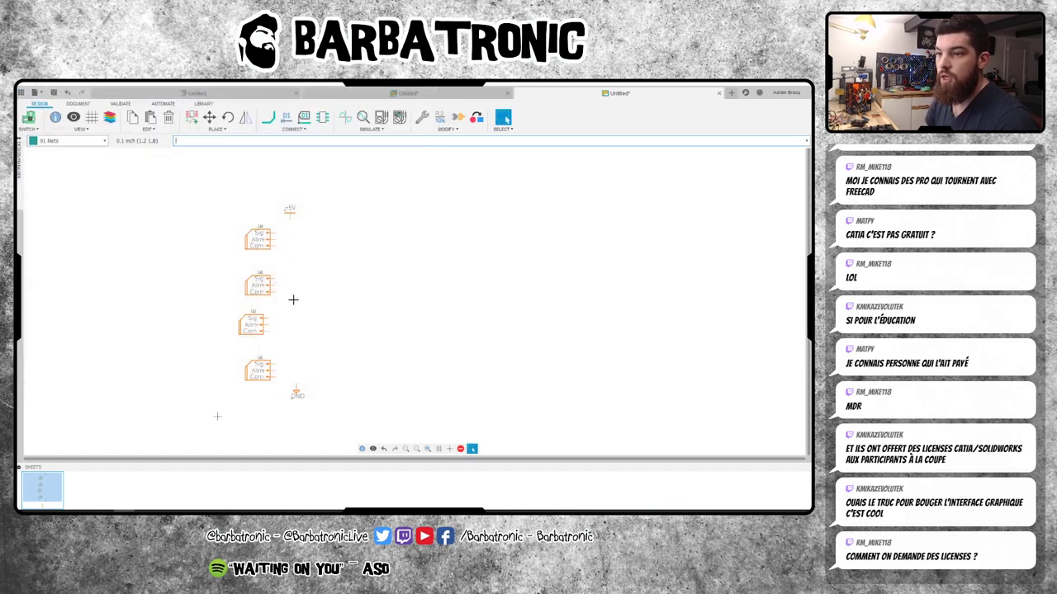
- Move the servo connectors so they stack tightly between +5V and GND
click(209, 117)
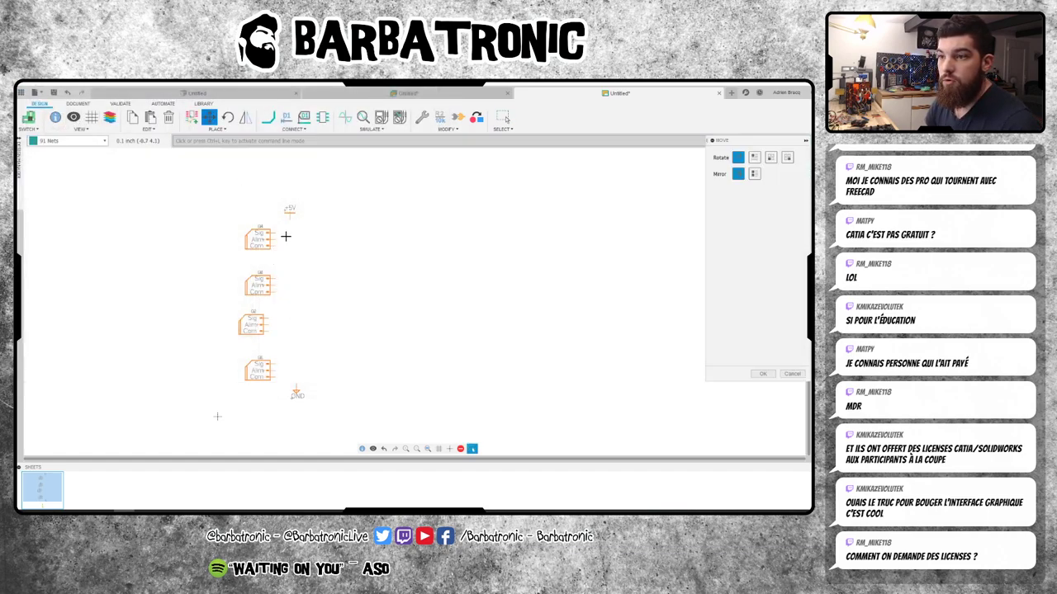
click(264, 245)
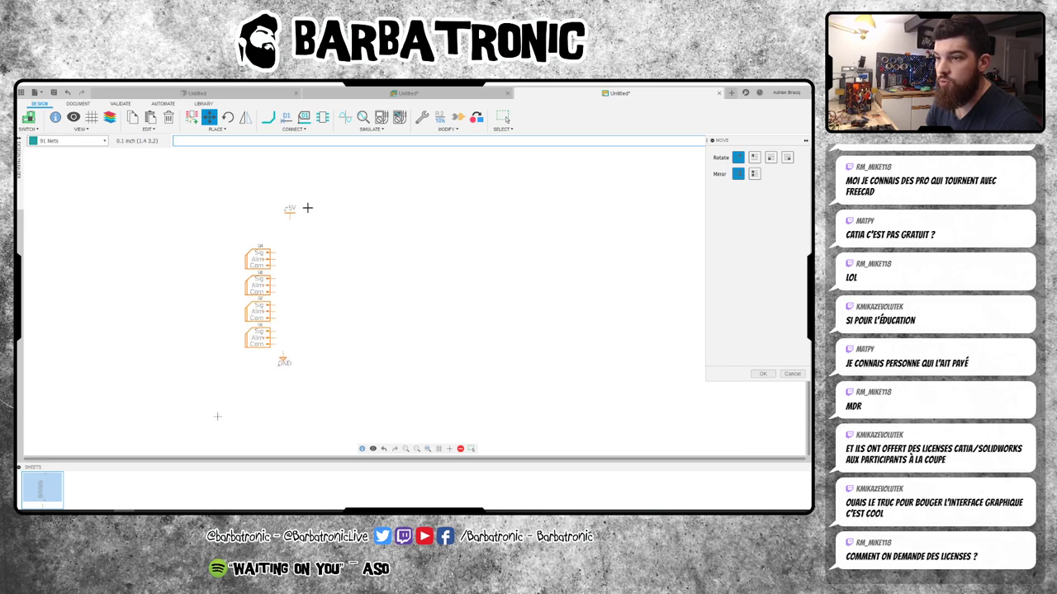
scroll(245, 279, up, 2)
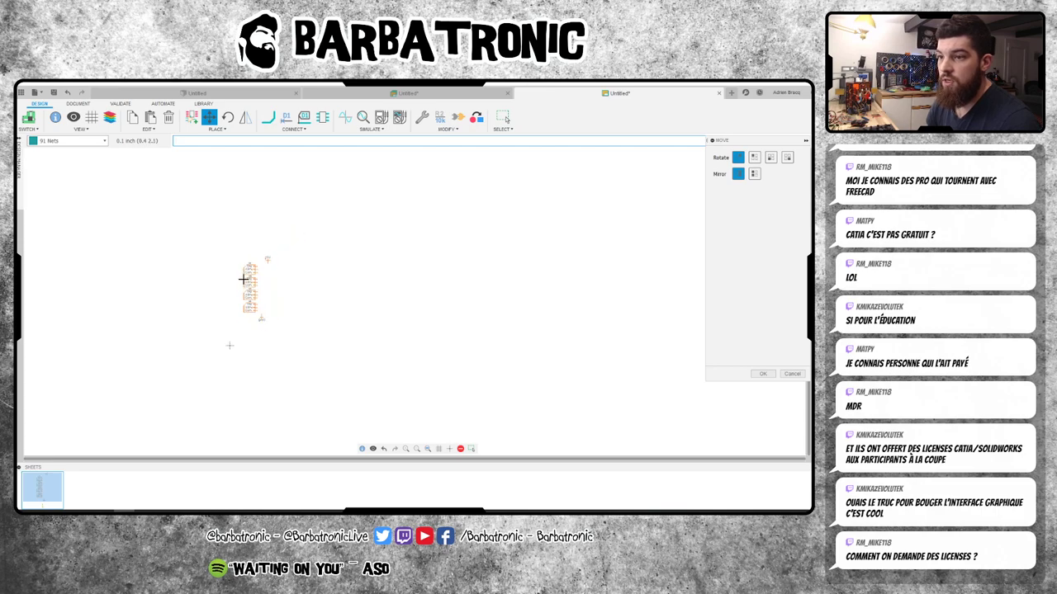
click(183, 121)
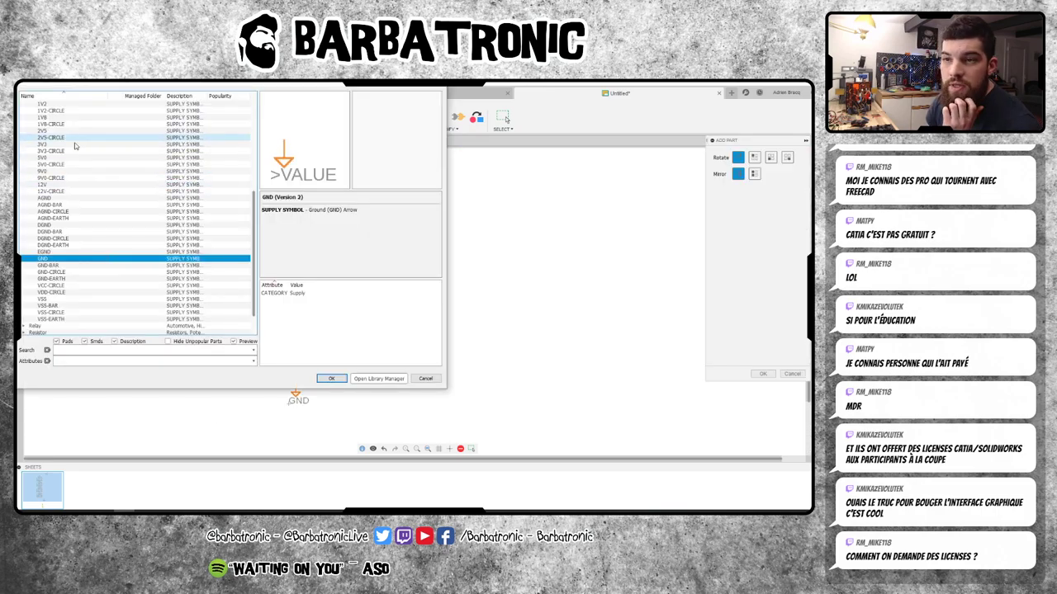
- Pick LED_RED from Opto-Electronic > LED and drop it onto the schematic
click(23, 205)
click(46, 198)
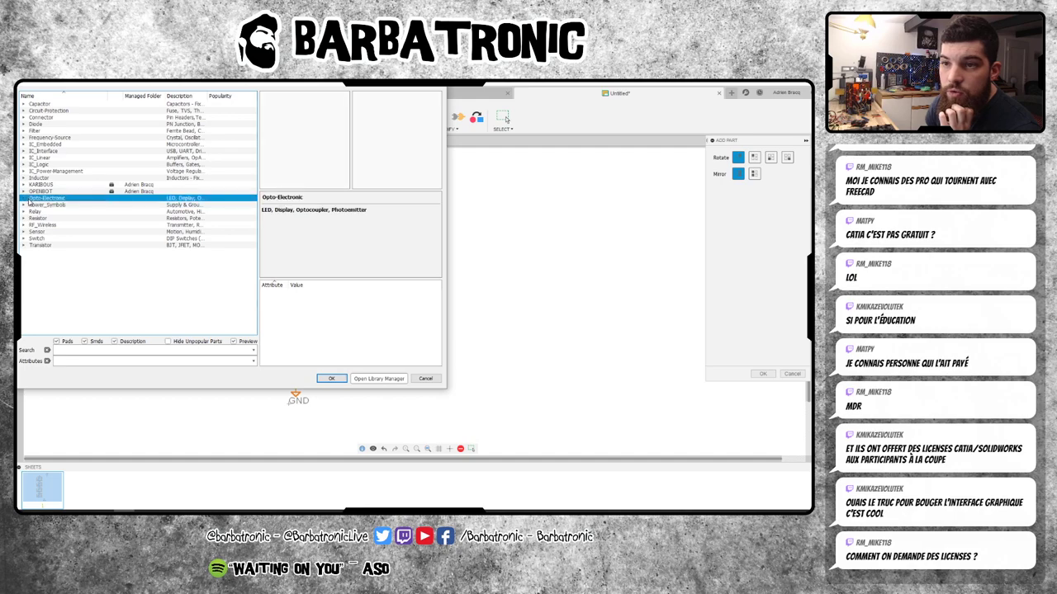
click(23, 198)
double_click(43, 232)
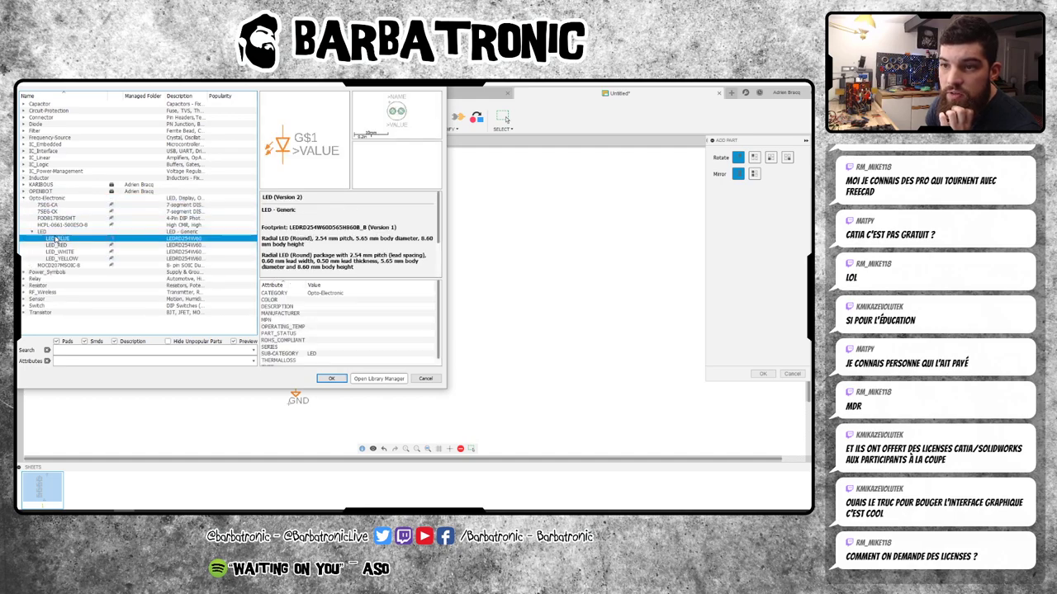
click(58, 245)
key(Down)
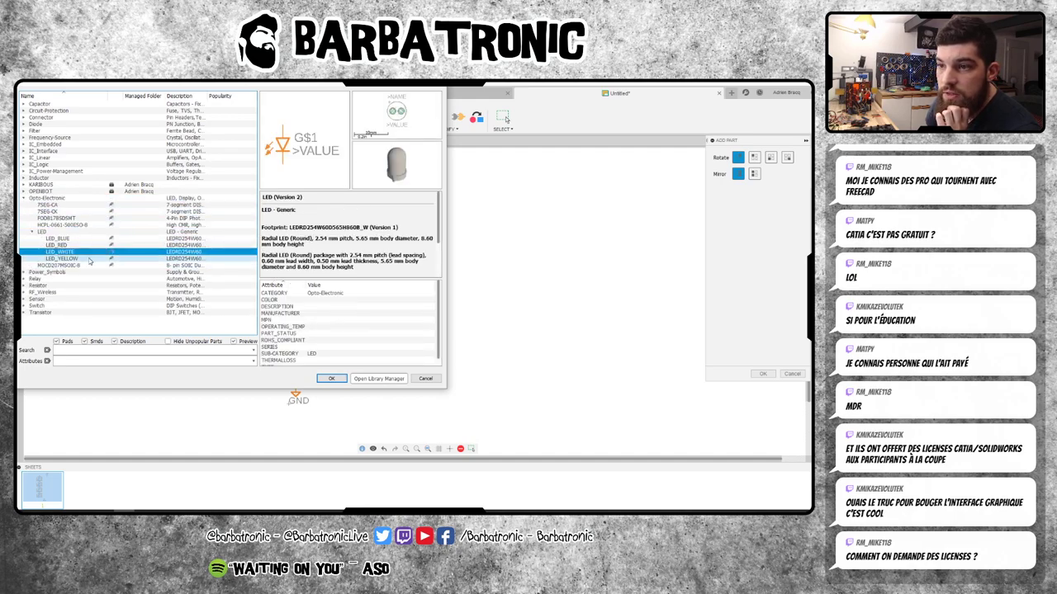
key(Down)
key(Up)
key(Up)
key(Up)
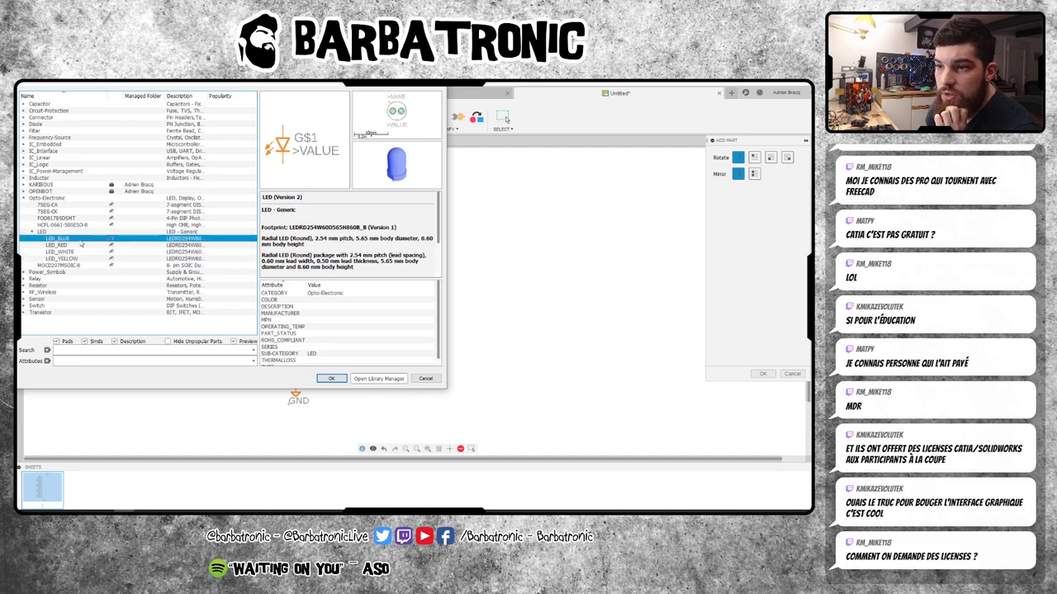
click(331, 378)
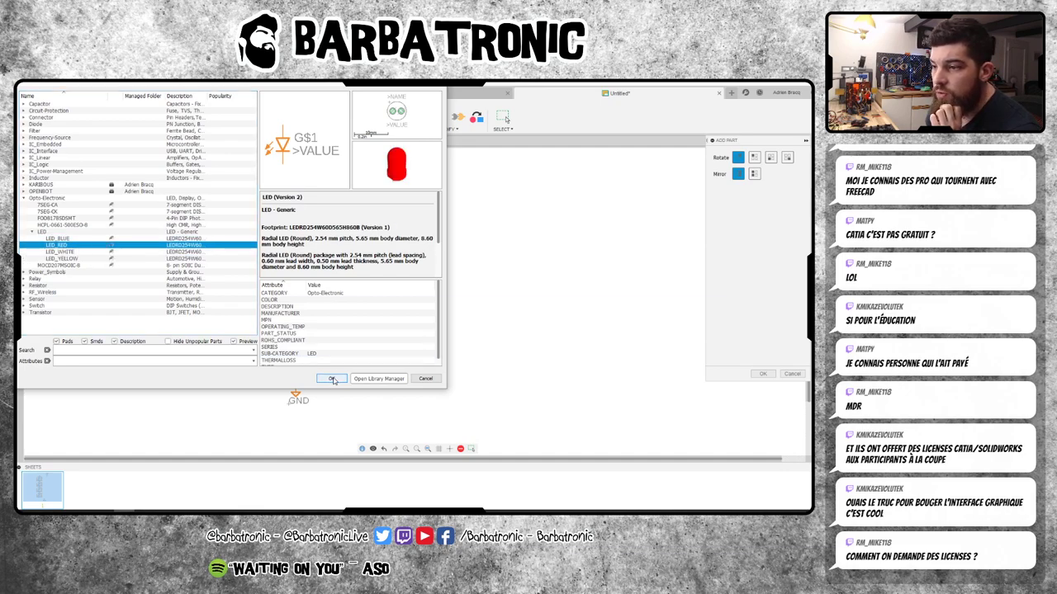
click(376, 258)
key(Escape)
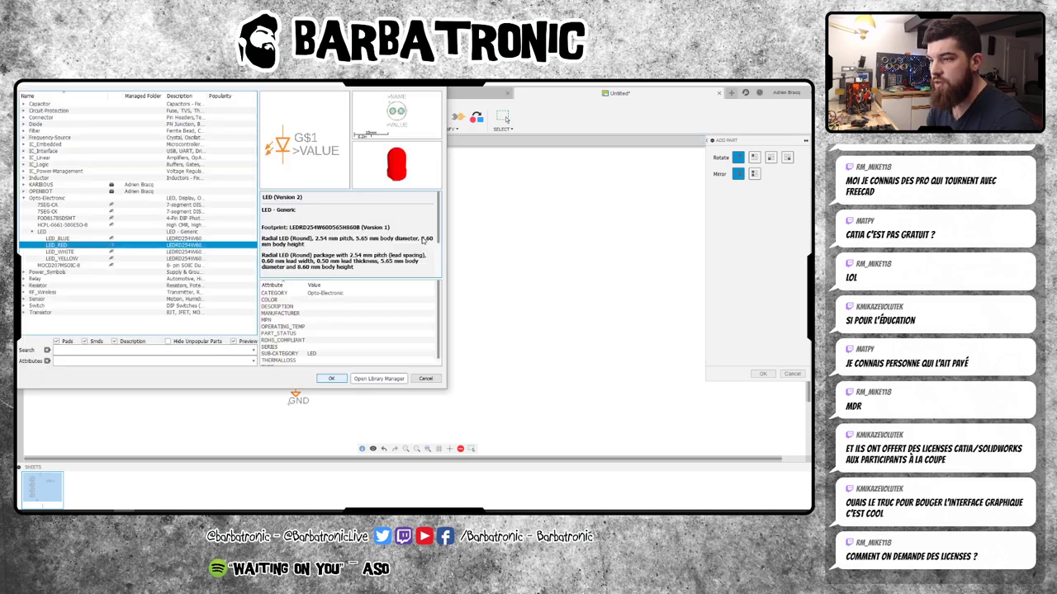
- Open the LED's package choices, compare LED_WHITE and LED_YELLOW, and keep LED_RED
right_click(371, 261)
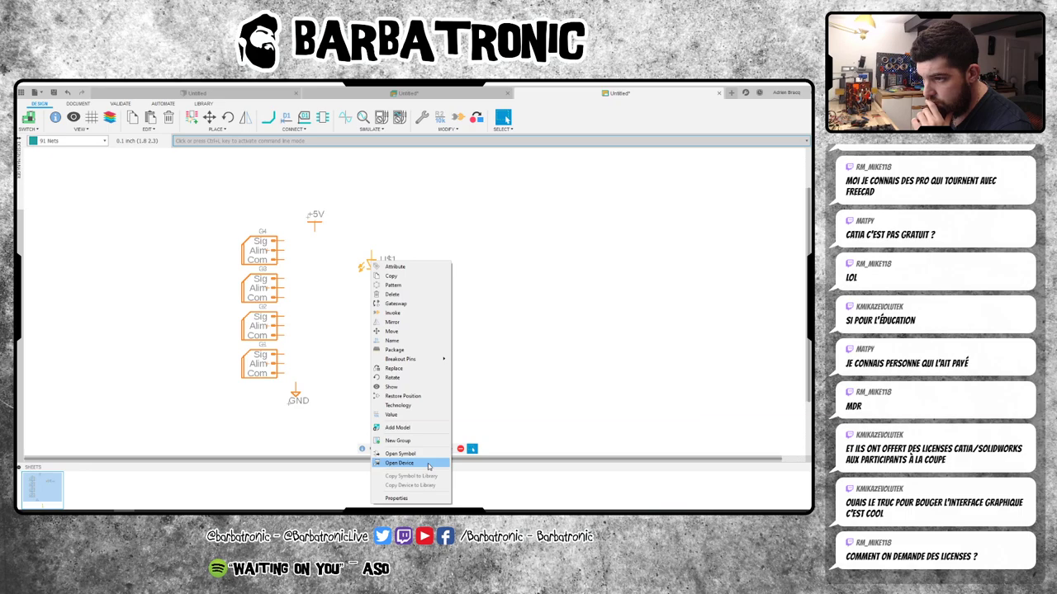
click(415, 354)
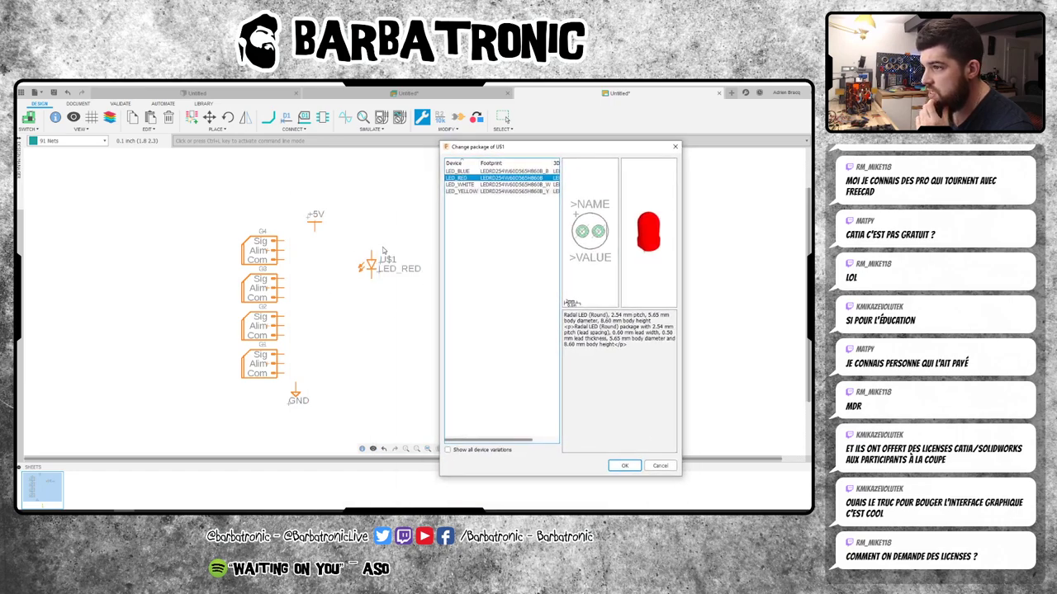
click(501, 184)
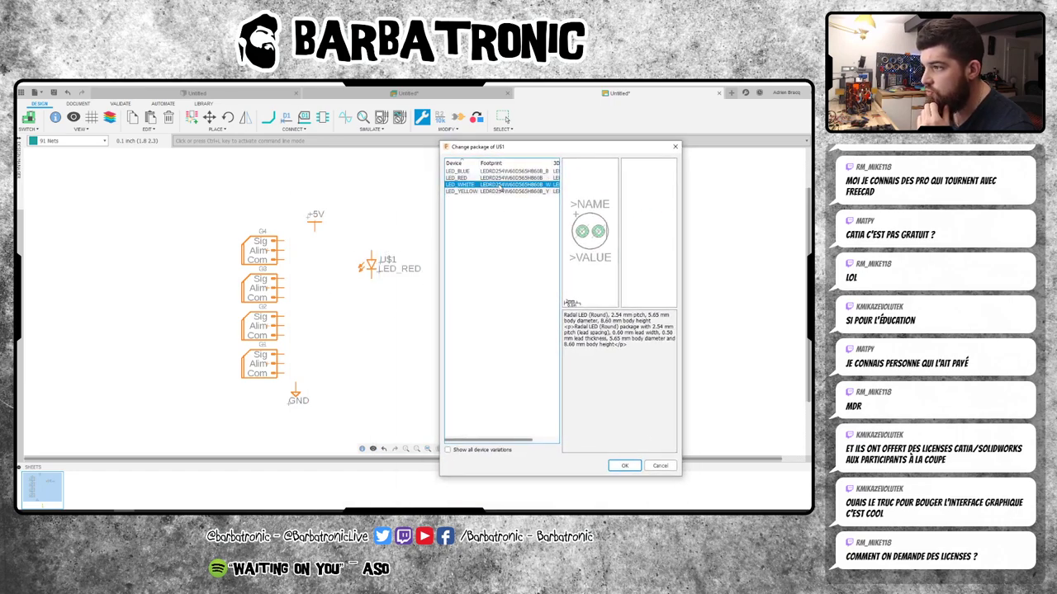
click(501, 191)
click(496, 185)
click(496, 178)
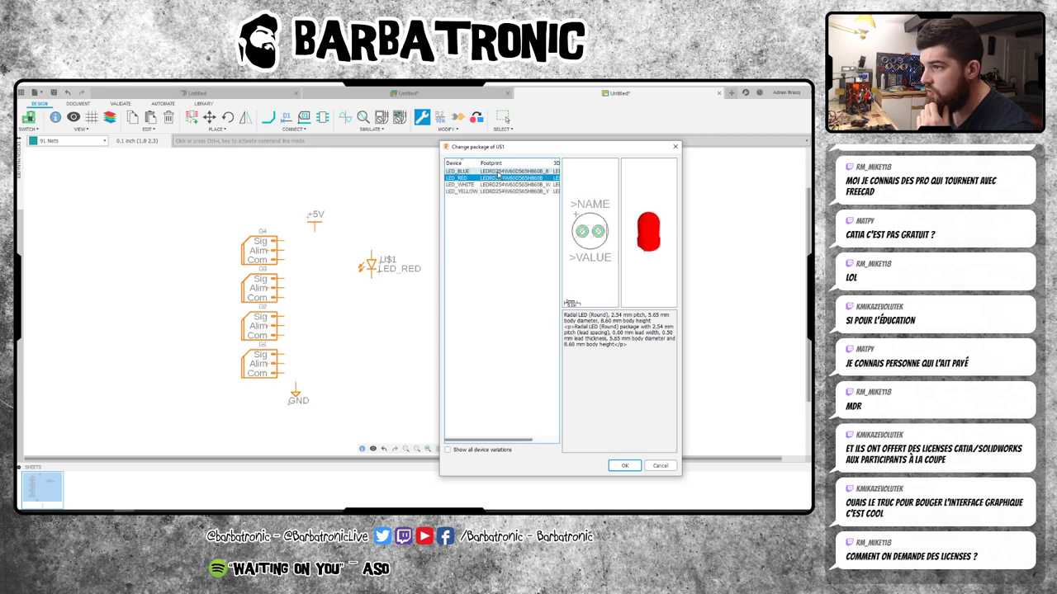
click(497, 170)
click(496, 178)
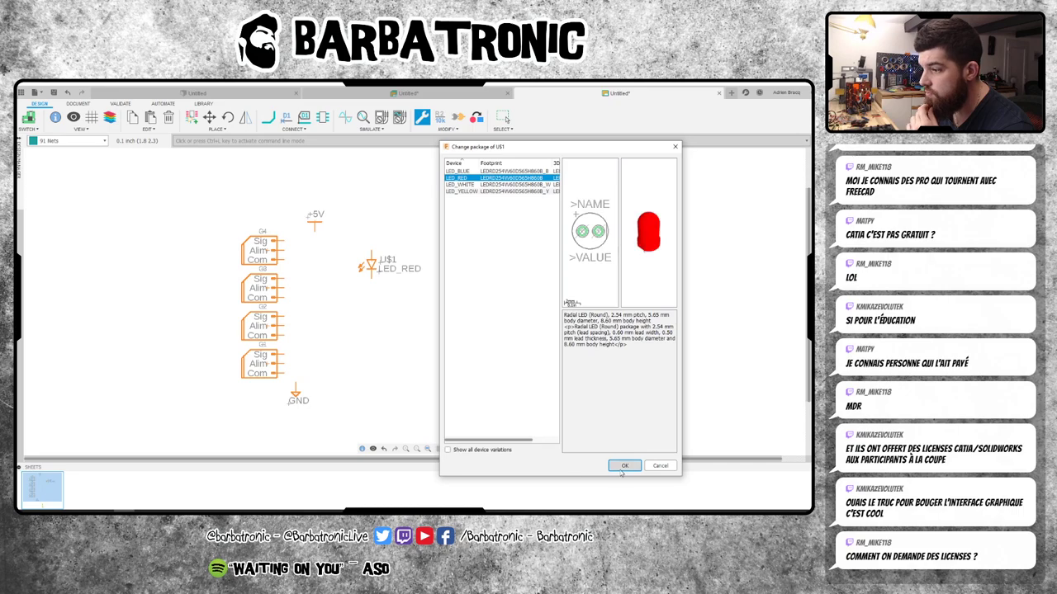
click(624, 467)
- Search the part library for 'led' and preview the LED_RED and LED_BLUE parts
click(191, 116)
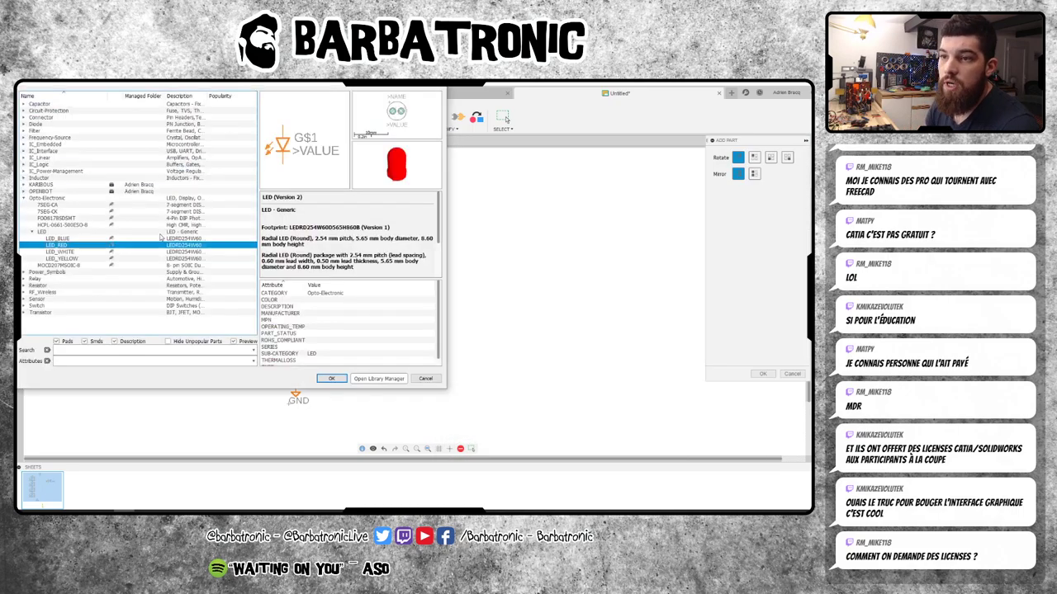
click(24, 198)
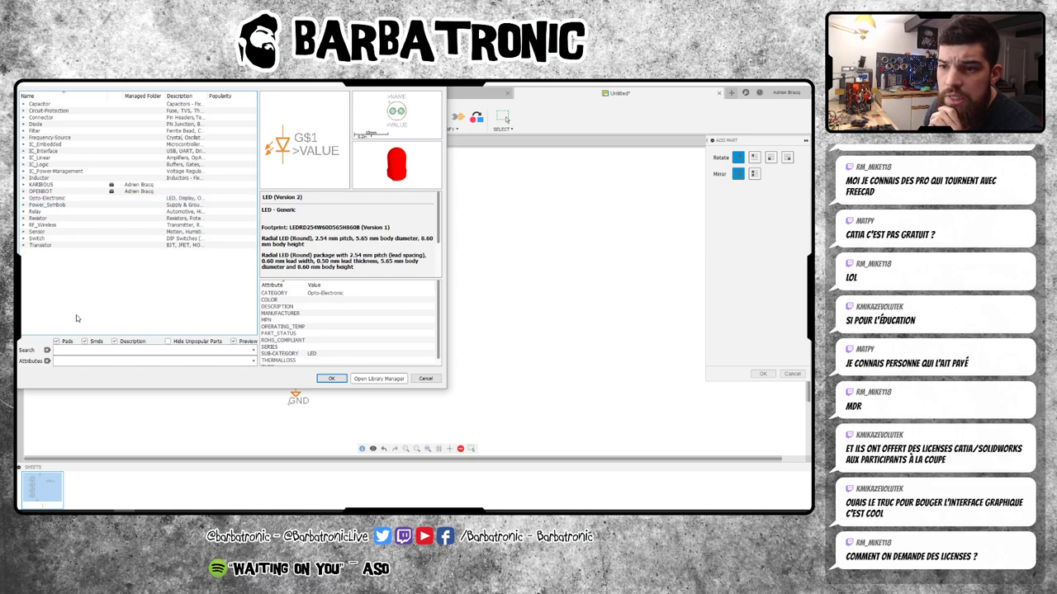
text(led)
key(Return)
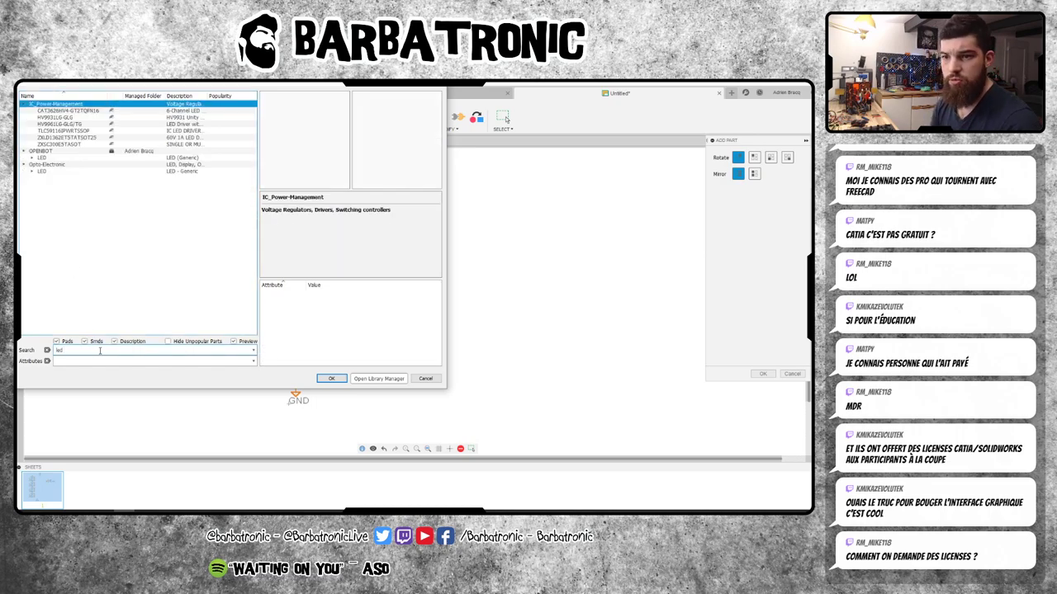
click(33, 172)
click(56, 184)
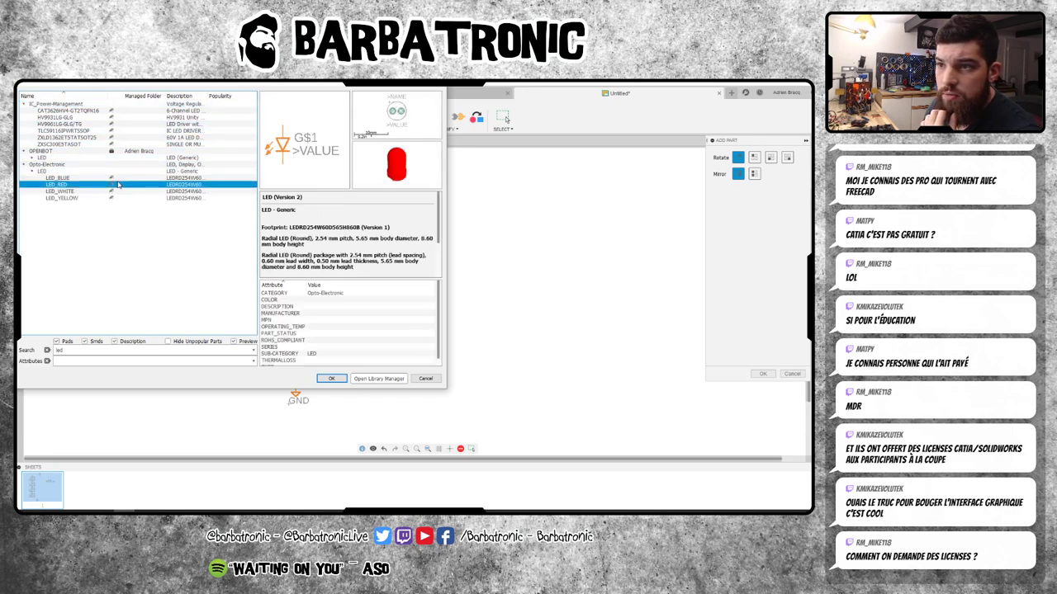
click(57, 178)
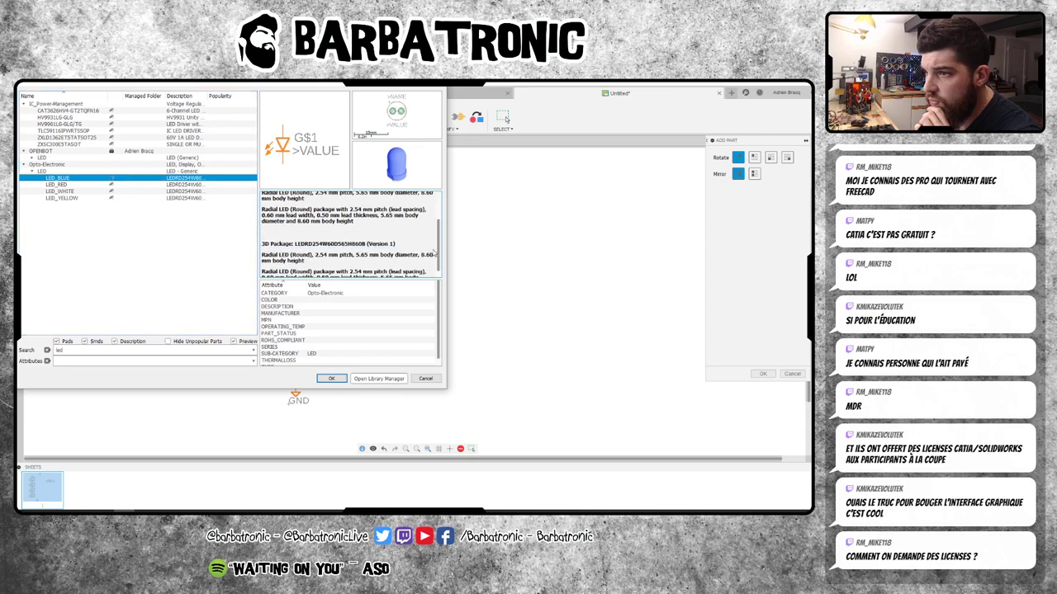
- Browse the LED driver parts, then clear the 'led' search
click(43, 164)
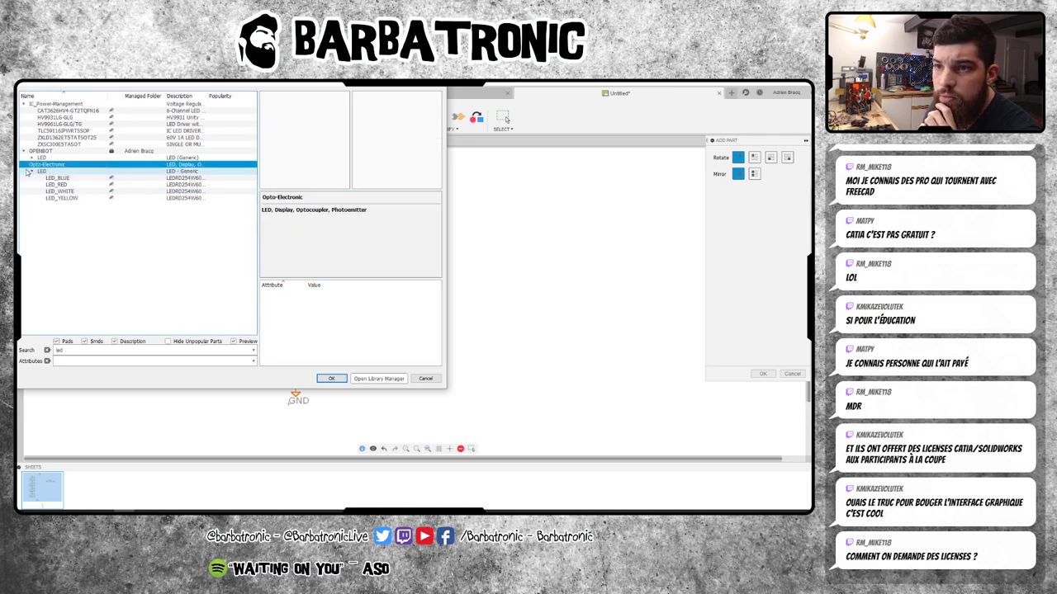
click(24, 165)
key(Up)
key(Up)
key(Up)
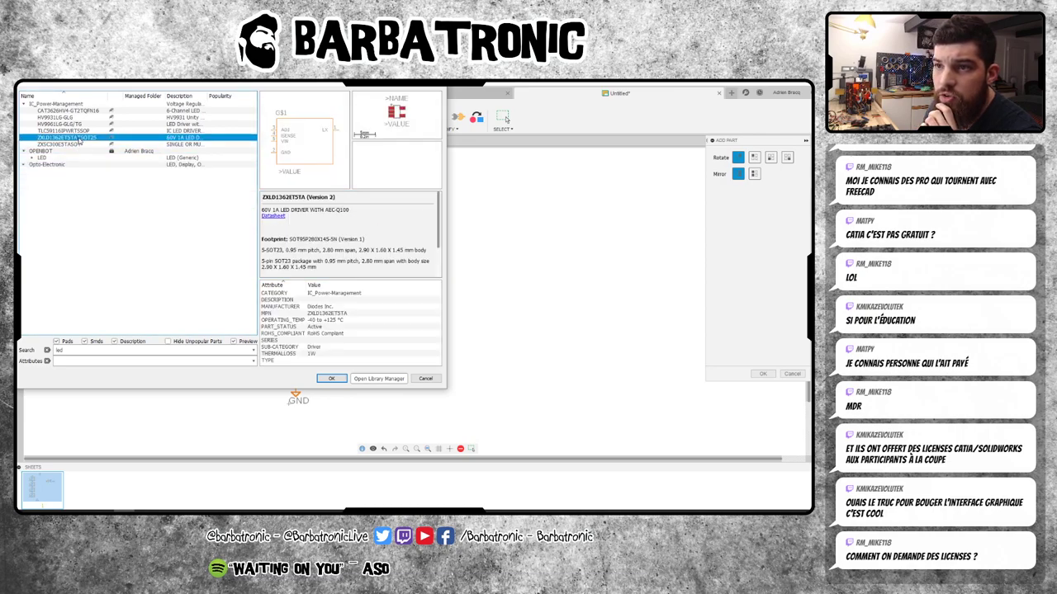
key(Up)
key(Up)
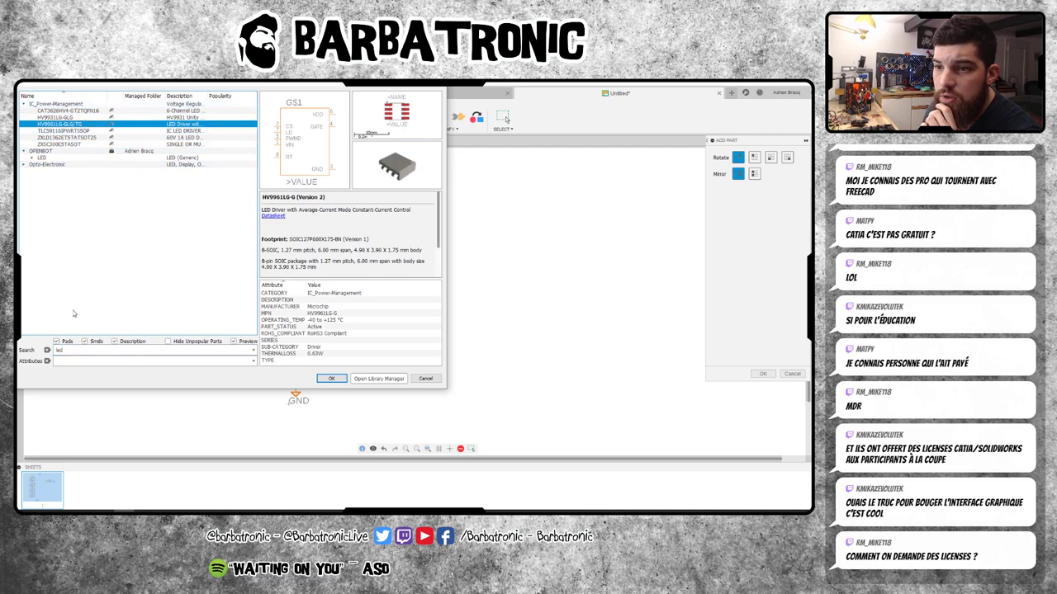
key(BackSpace)
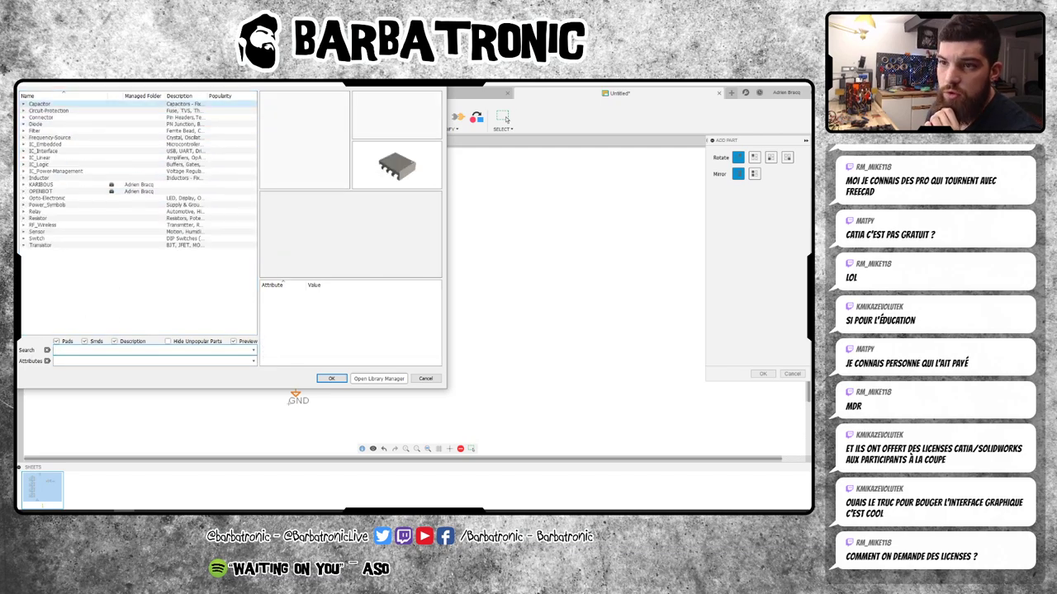
double_click(35, 124)
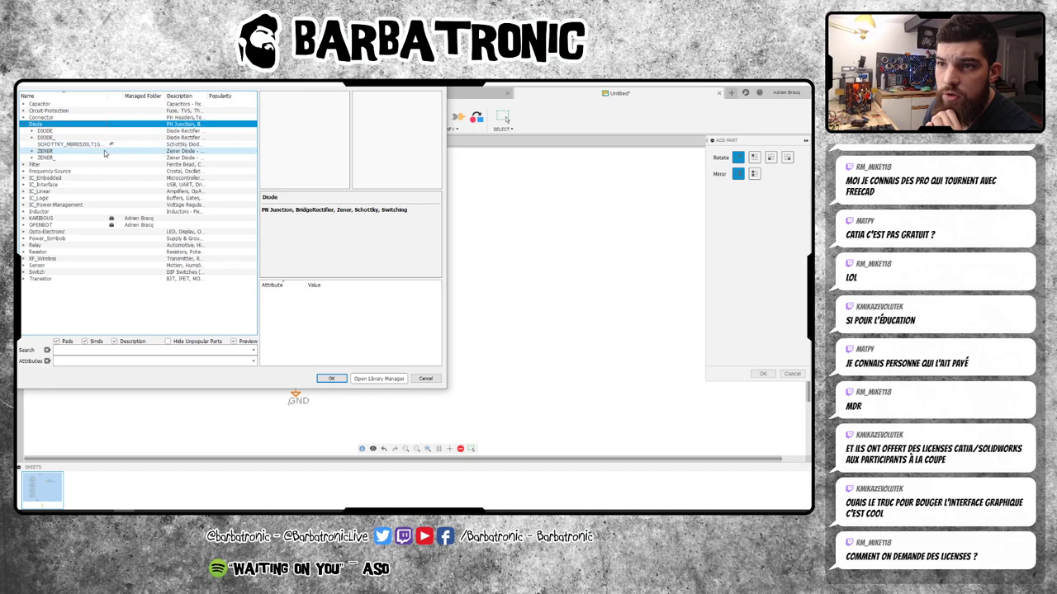
click(41, 131)
click(31, 132)
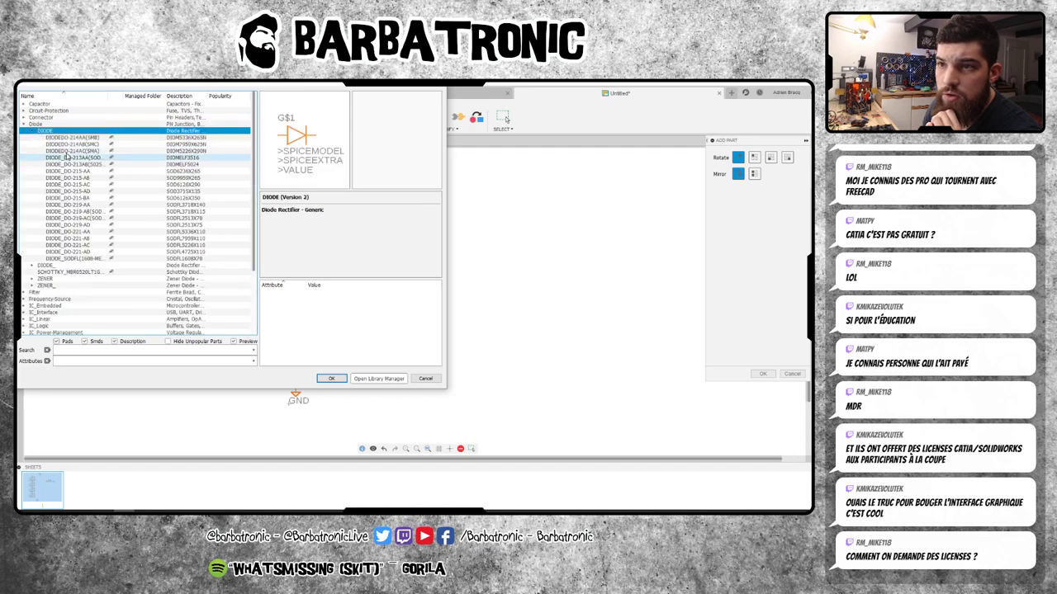
click(33, 137)
key(Down)
key(Down)
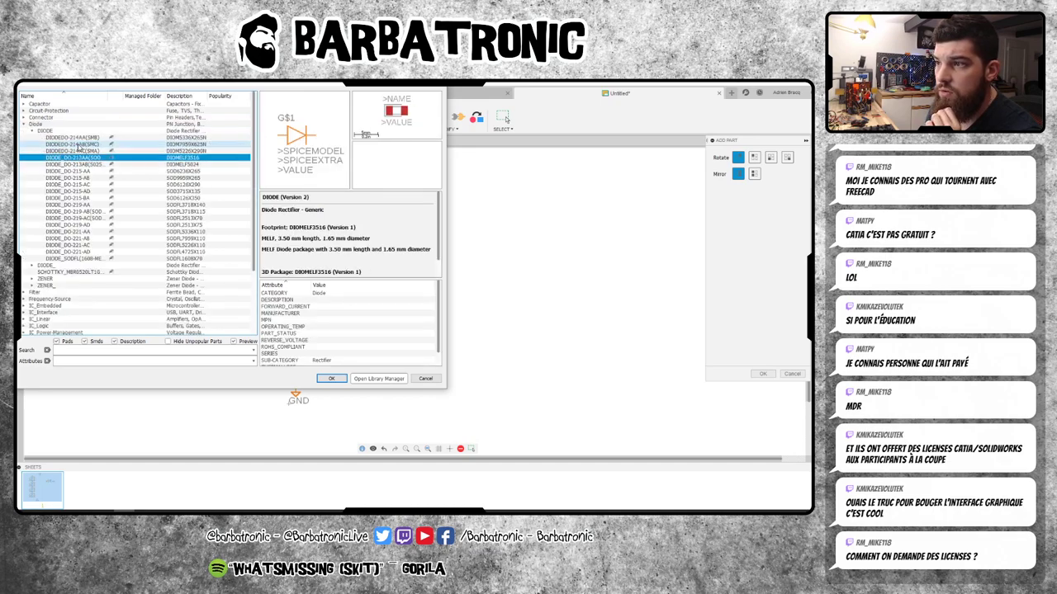
key(Down)
key(Down)
key(Down)
key(Down)
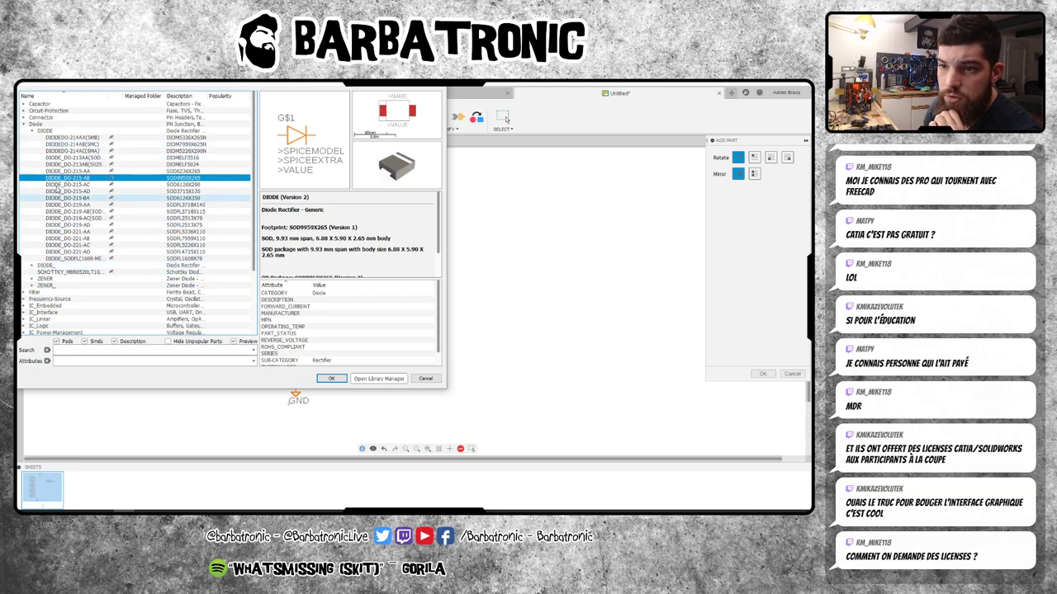
click(51, 265)
click(31, 265)
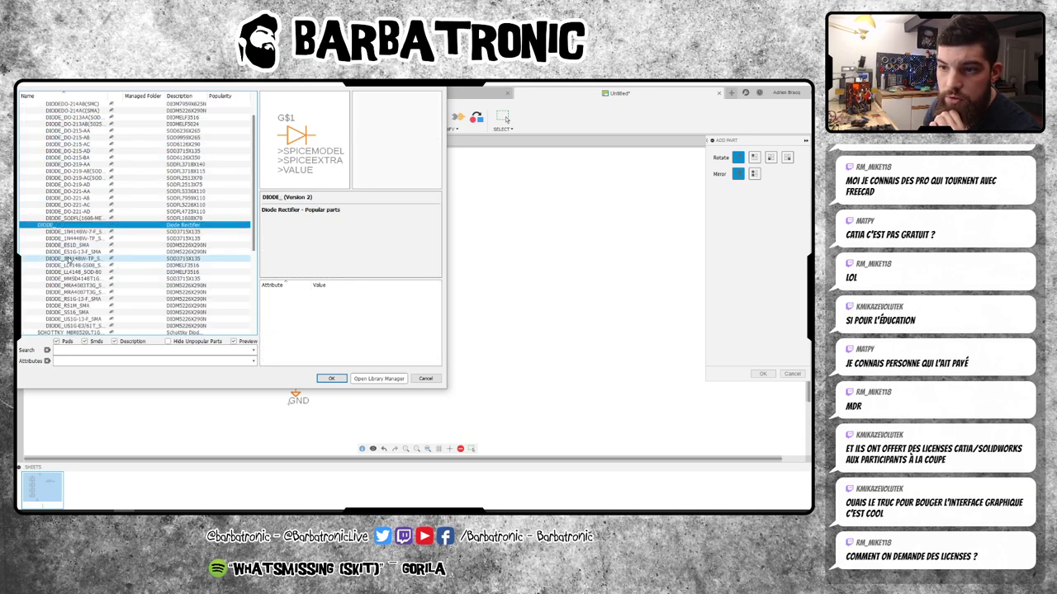
scroll(83, 304, up, 5)
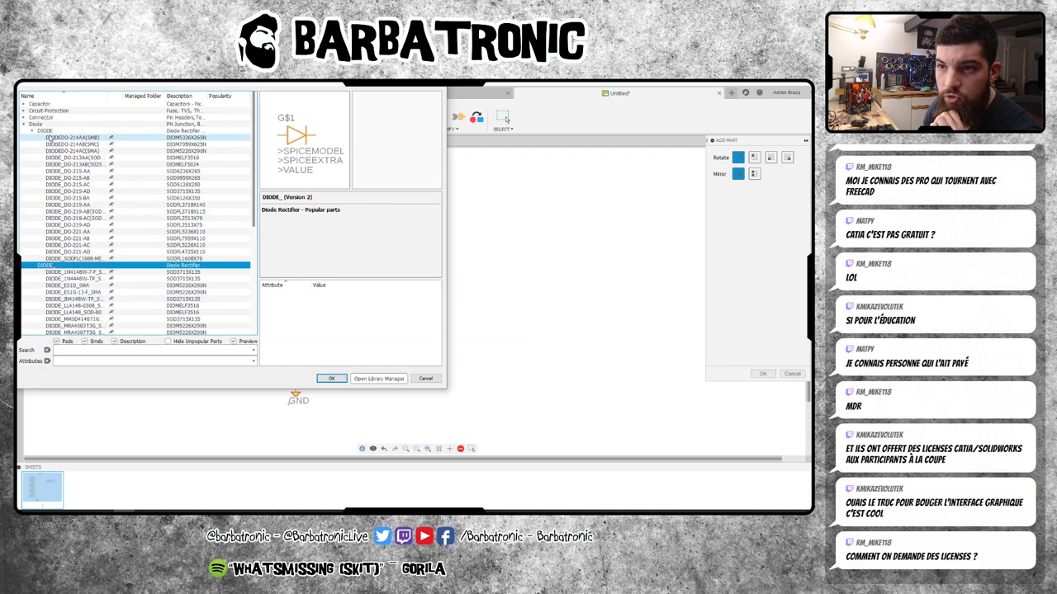
click(31, 131)
click(31, 137)
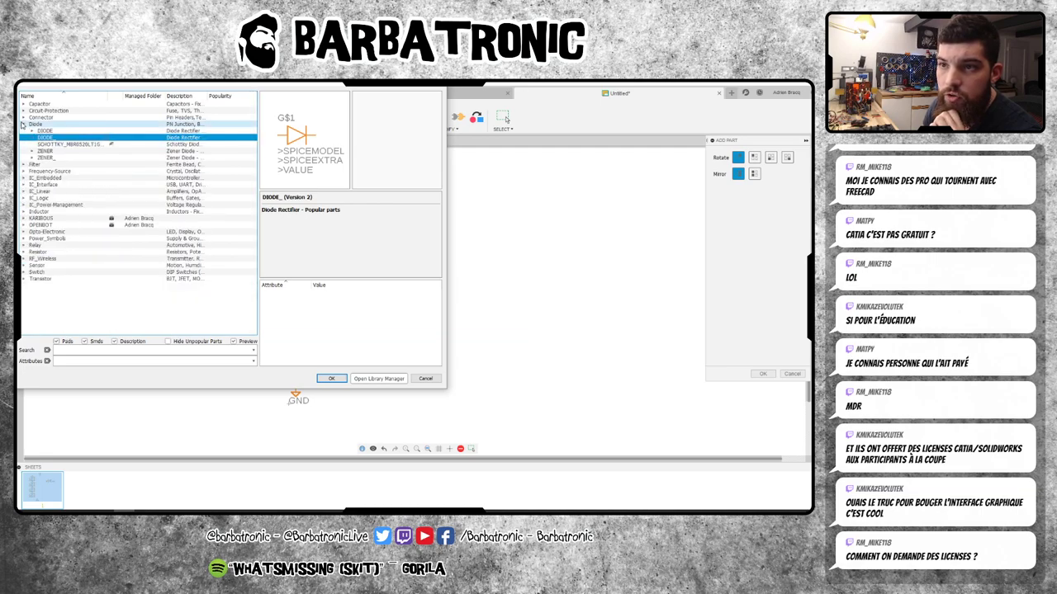
click(23, 124)
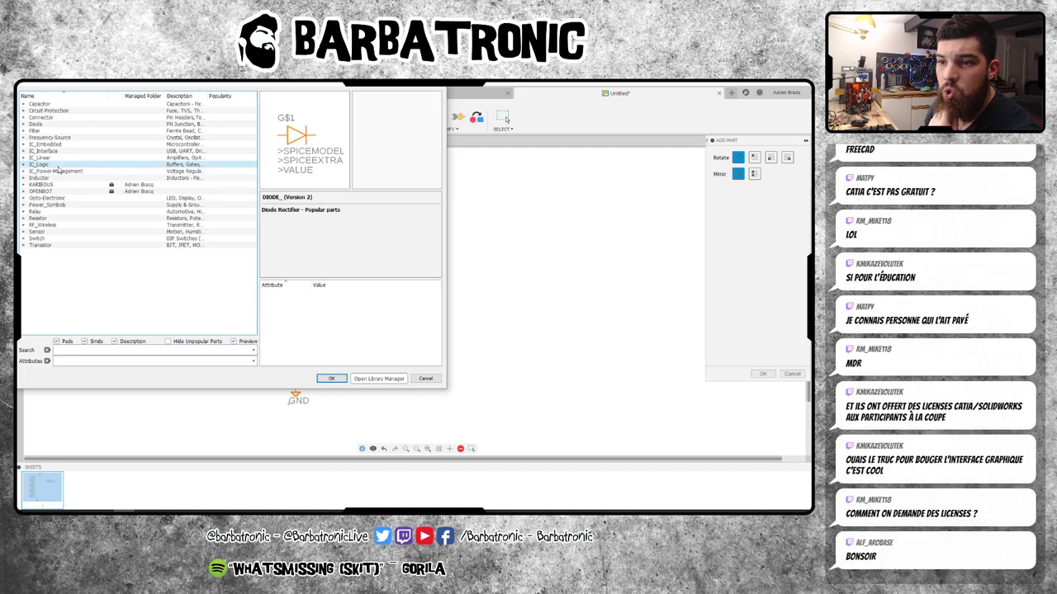
- Open the Library Manager and view the libraries currently in use
click(373, 378)
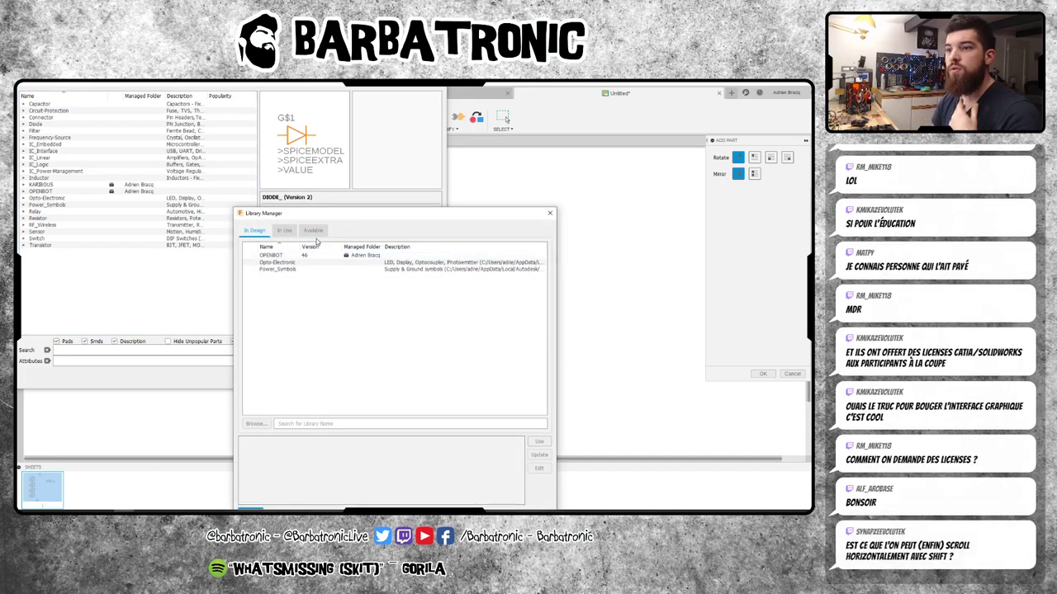
click(284, 231)
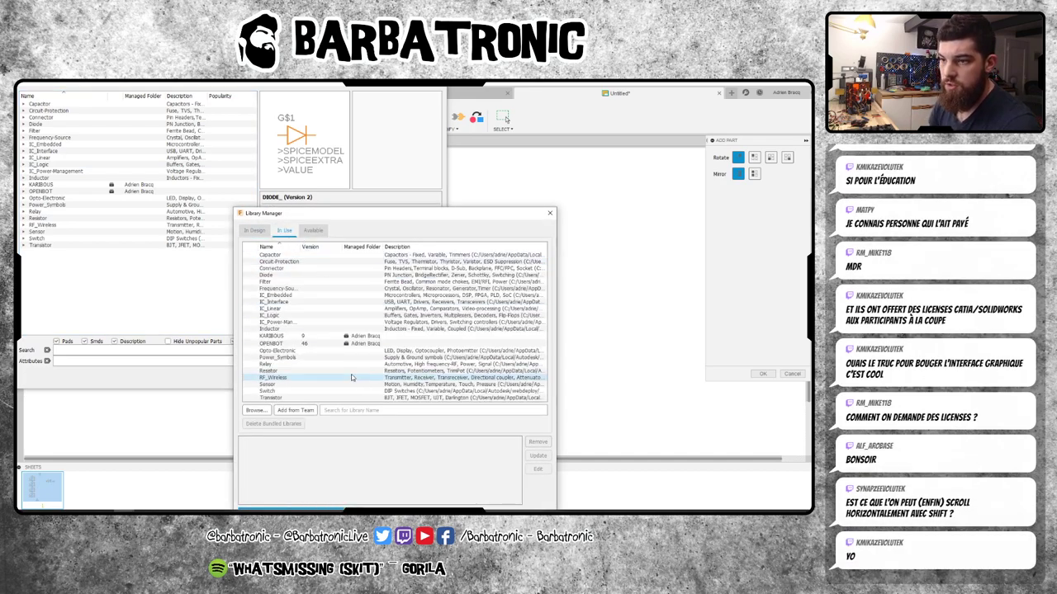
mouse_move(403, 212)
mouse_down()
mouse_move(415, 185)
mouse_move(393, 129)
mouse_up()
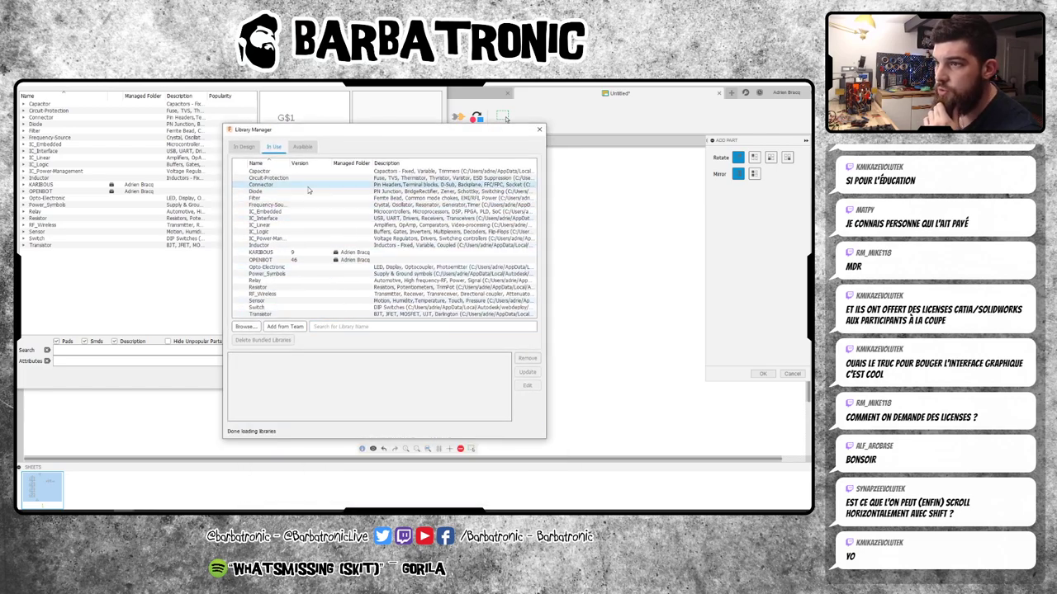
- Add the fab library from the Available list and confirm it appears under In Use
click(305, 147)
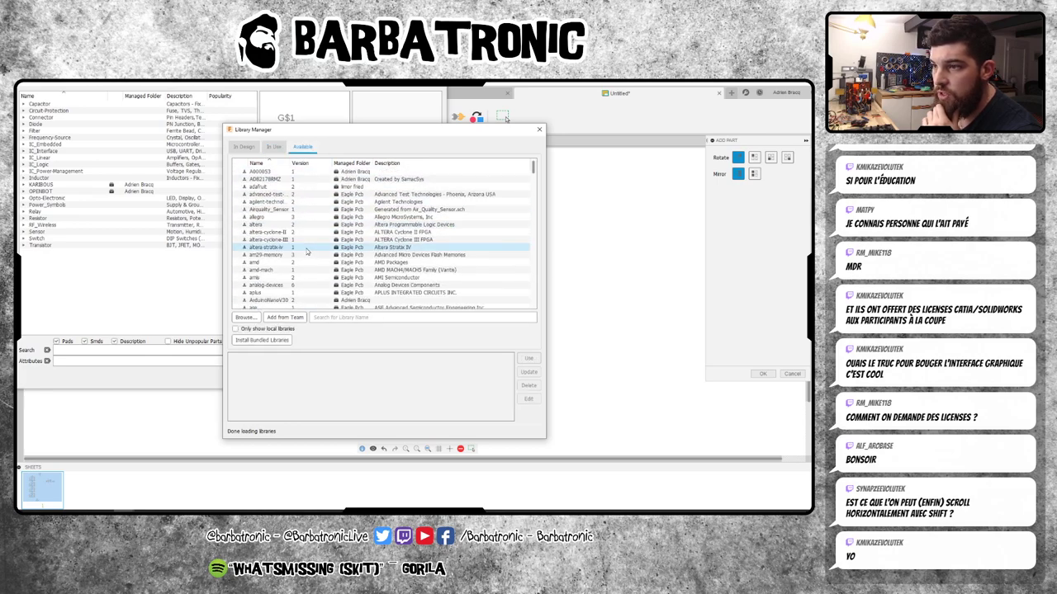
scroll(306, 252, down, 5)
scroll(307, 252, down, 5)
scroll(306, 251, down, 5)
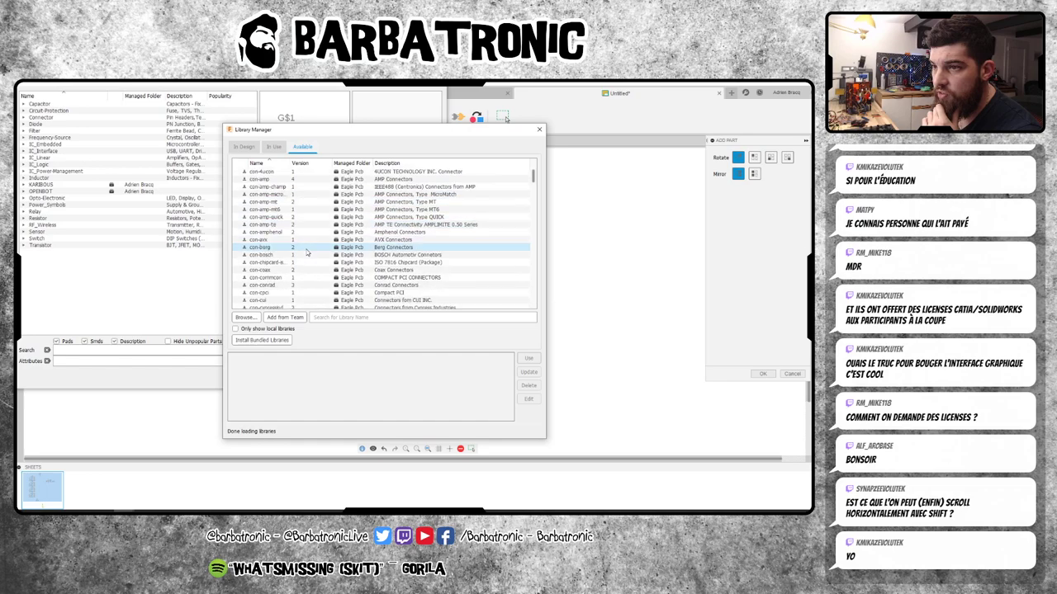
scroll(306, 252, down, 5)
scroll(306, 251, down, 5)
scroll(306, 252, down, 5)
scroll(306, 252, down, 3)
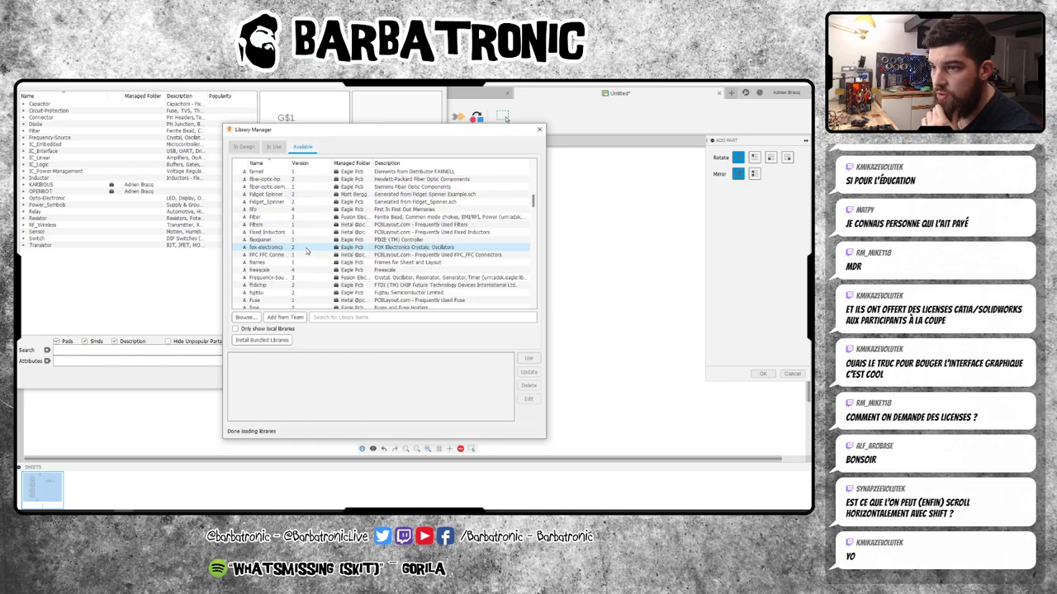
scroll(289, 230, up, 2)
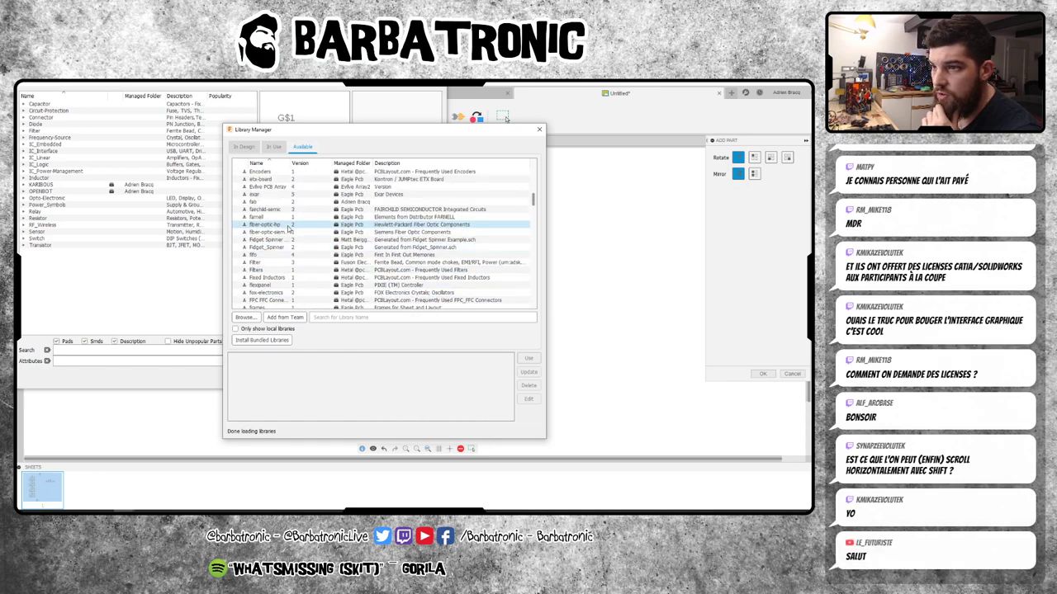
click(285, 202)
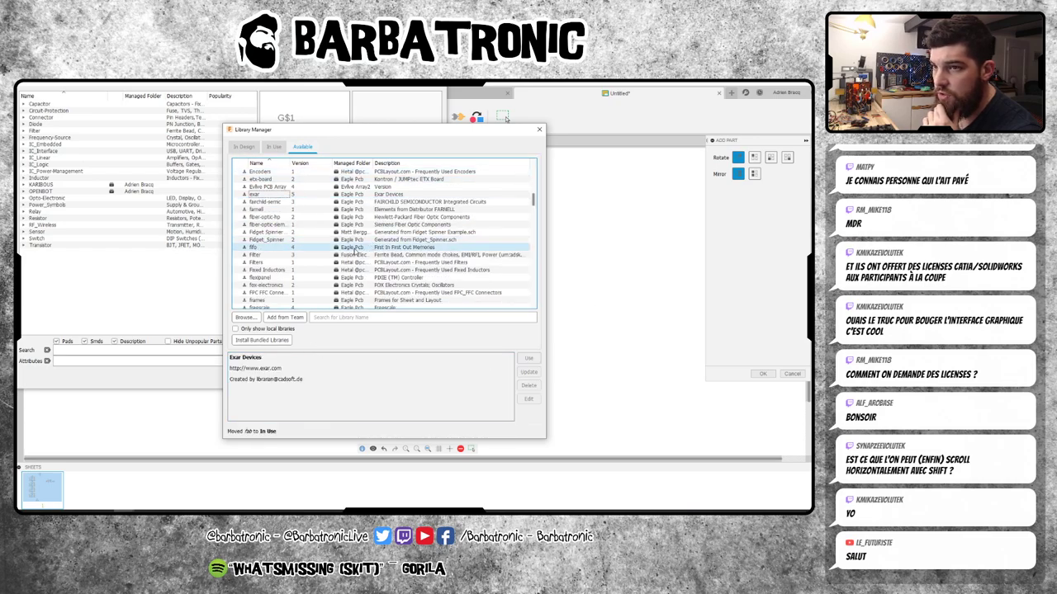
click(276, 148)
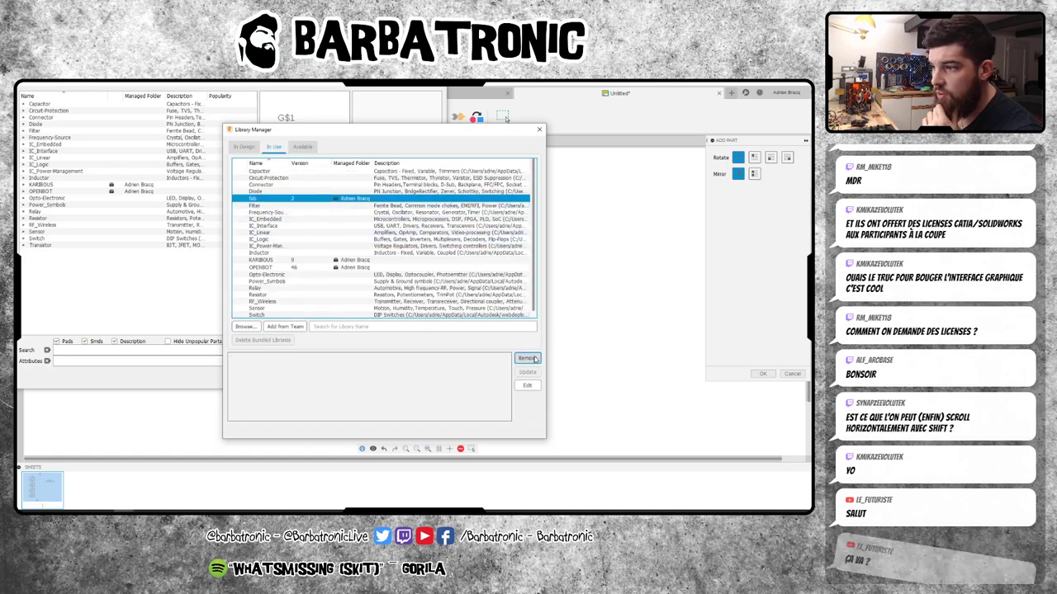
click(539, 130)
- Place the fab library's LED > LEDFAB1206 beside the red LED
double_click(33, 130)
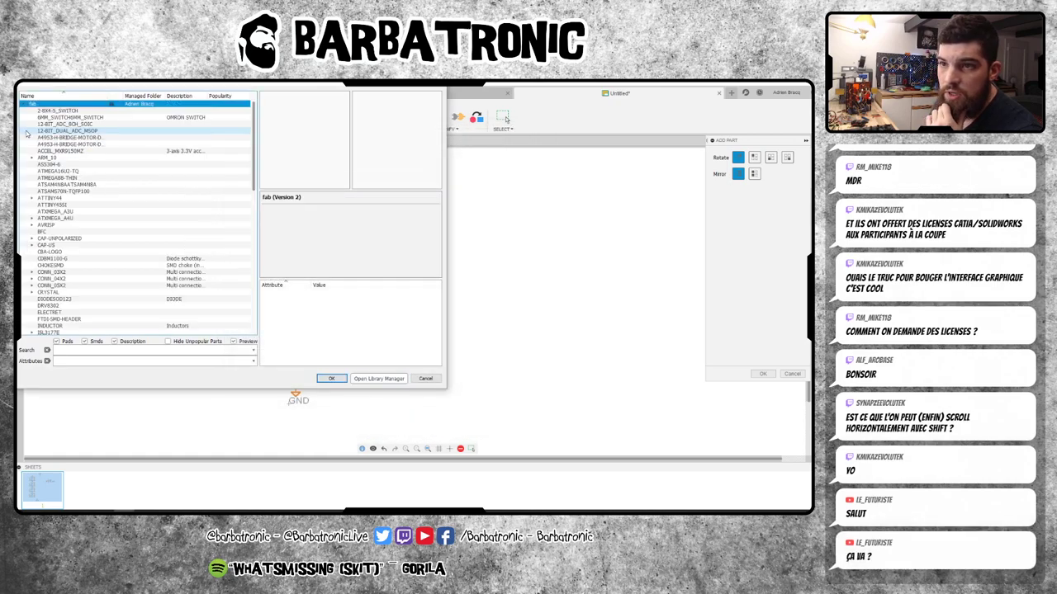
scroll(85, 209, down, 3)
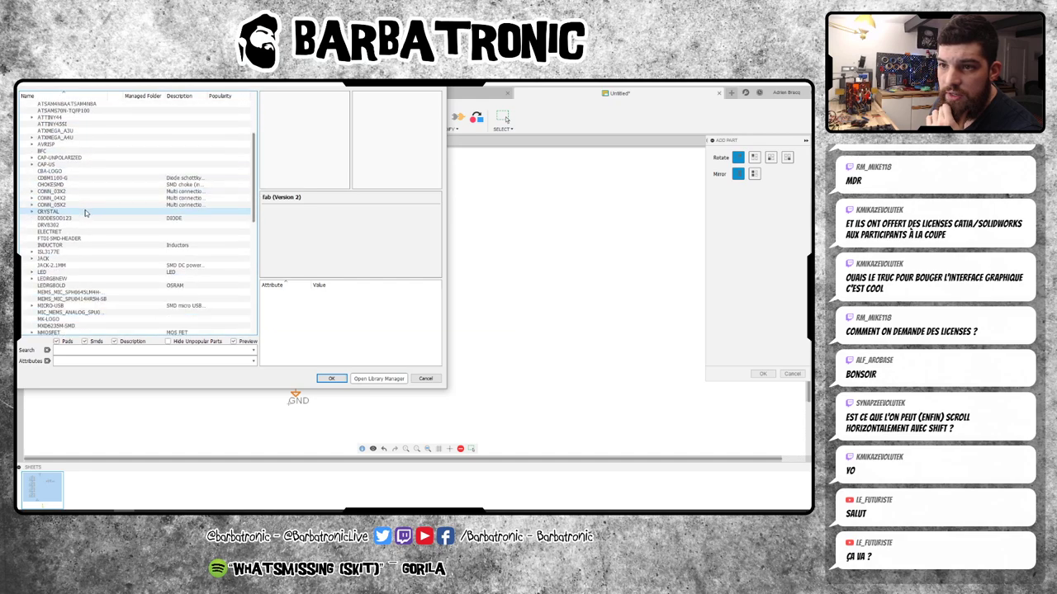
scroll(85, 209, down, 3)
click(50, 232)
click(32, 232)
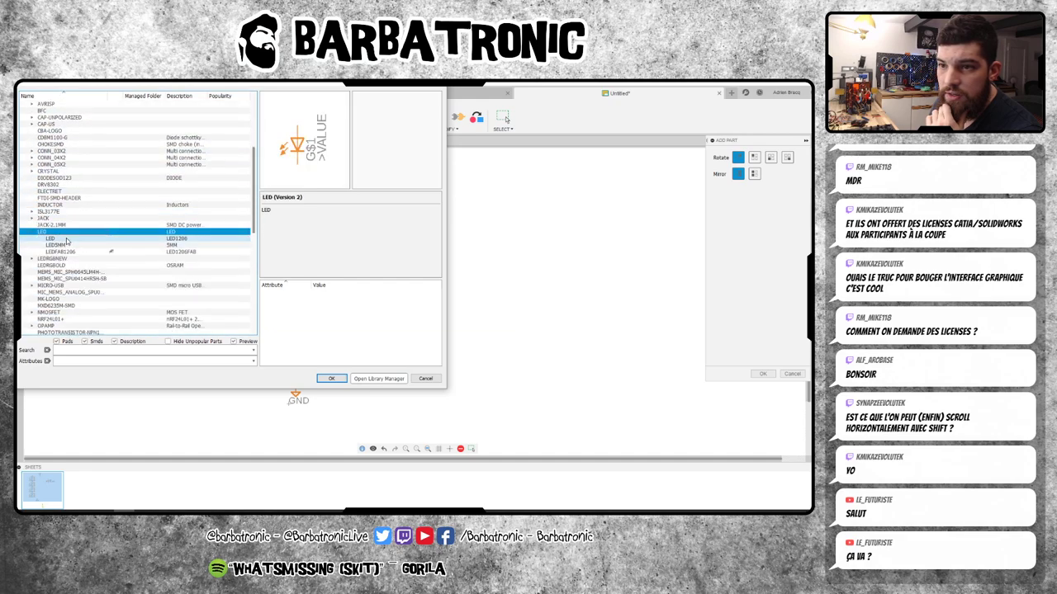
key(Down)
key(Down)
key(Down)
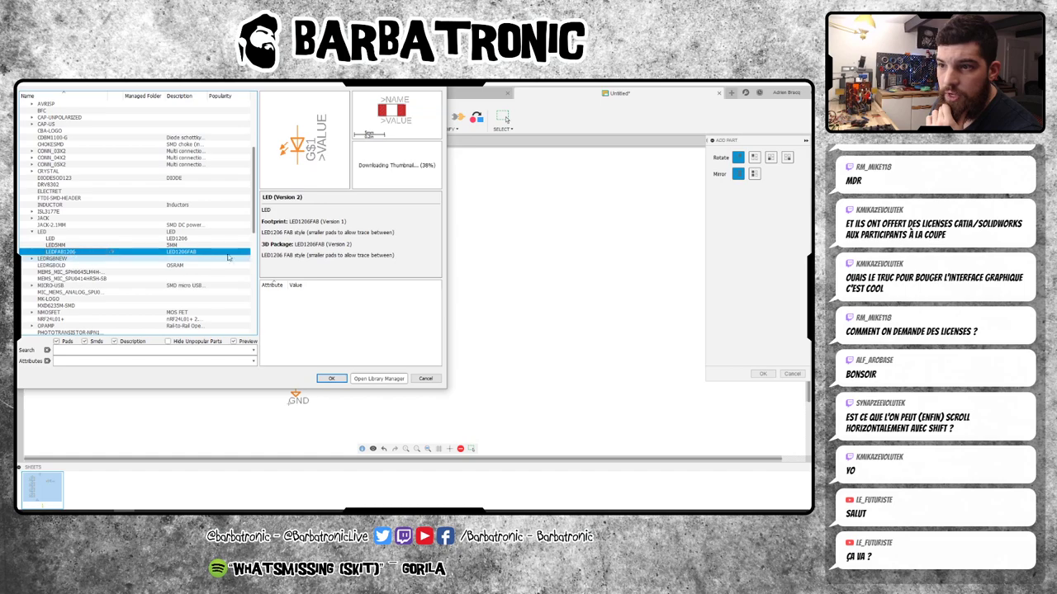
click(334, 380)
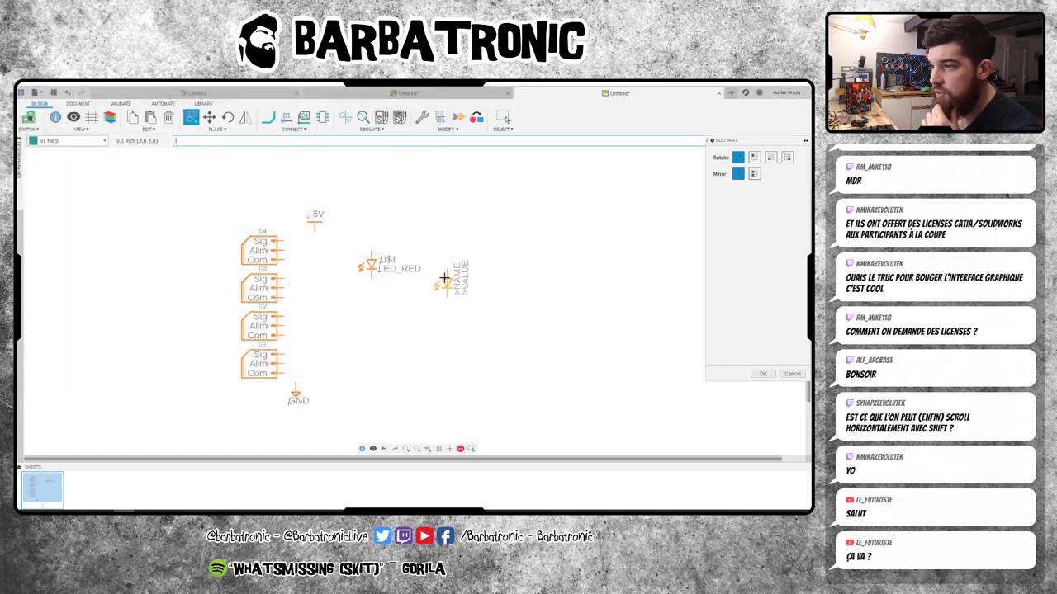
click(437, 264)
key(Escape)
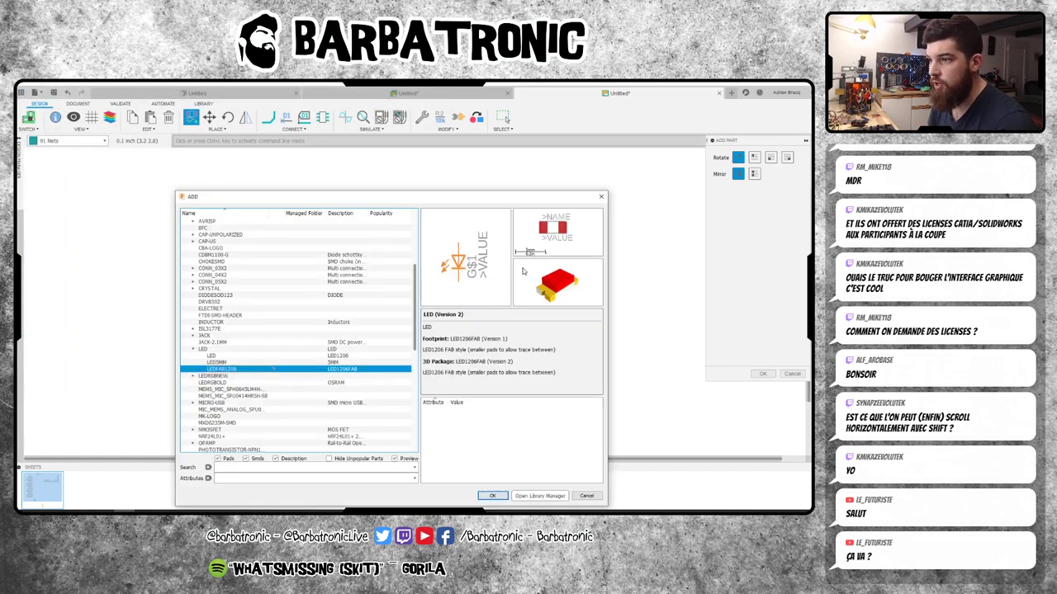
key(Escape)
- Delete the old red LED U$1 from the schematic
click(219, 129)
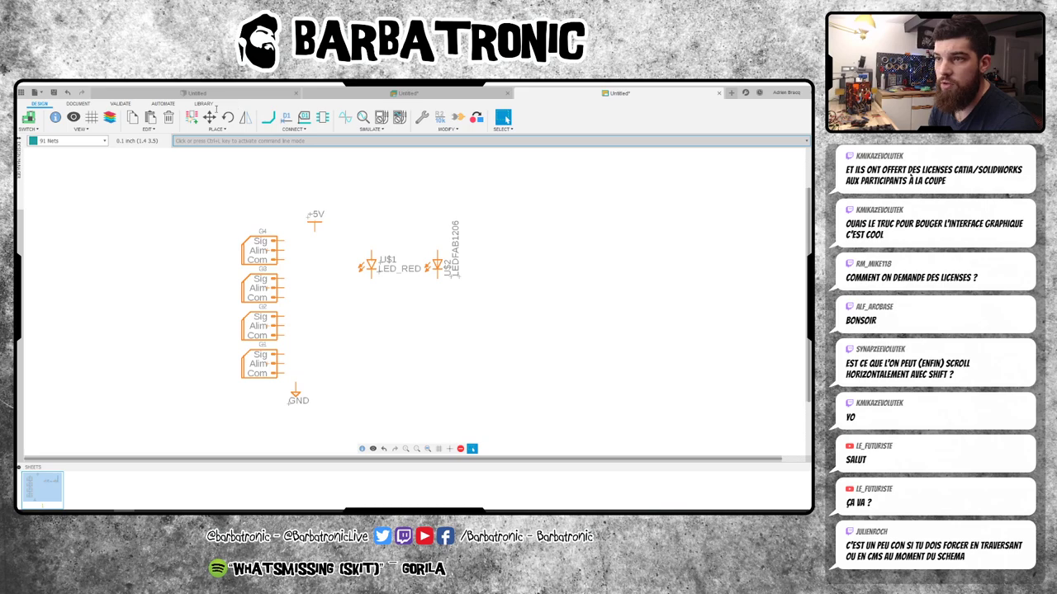
key(Delete)
click(373, 263)
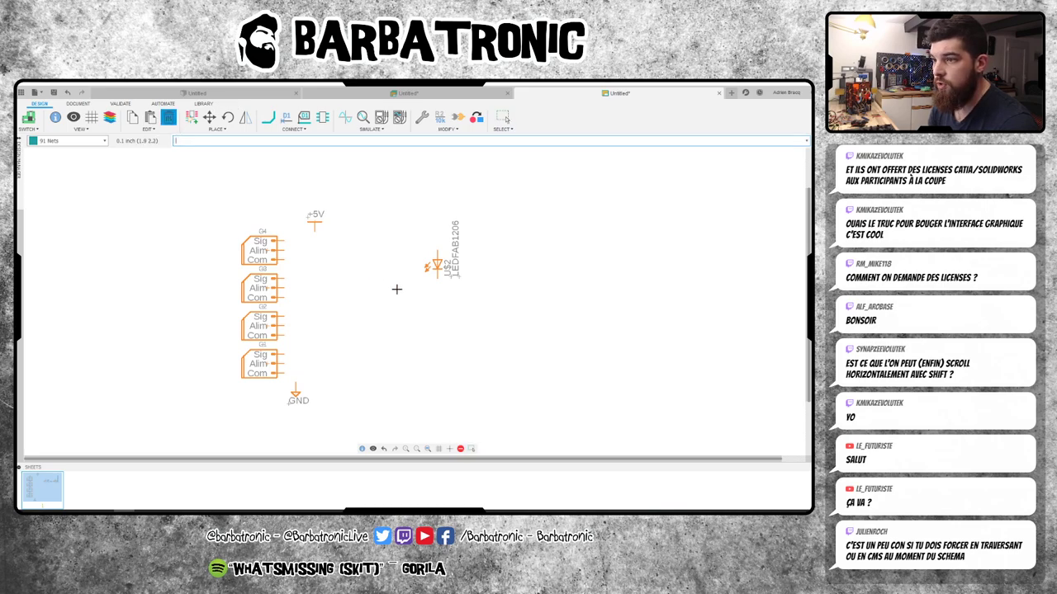
key(Escape)
- Reopen the part library to add the next component
click(191, 118)
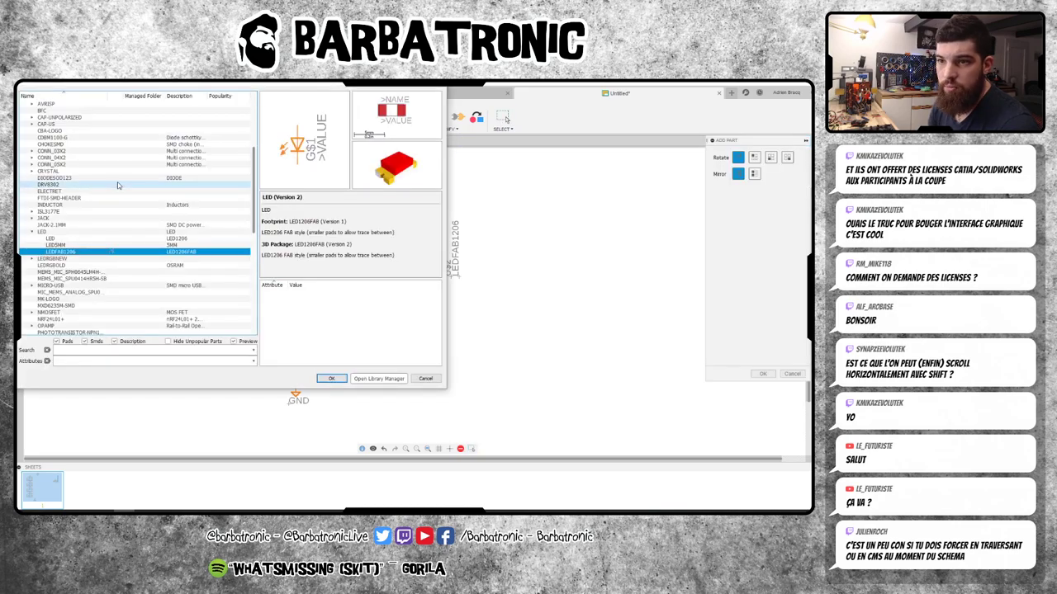
scroll(97, 241, up, 4)
scroll(97, 239, up, 5)
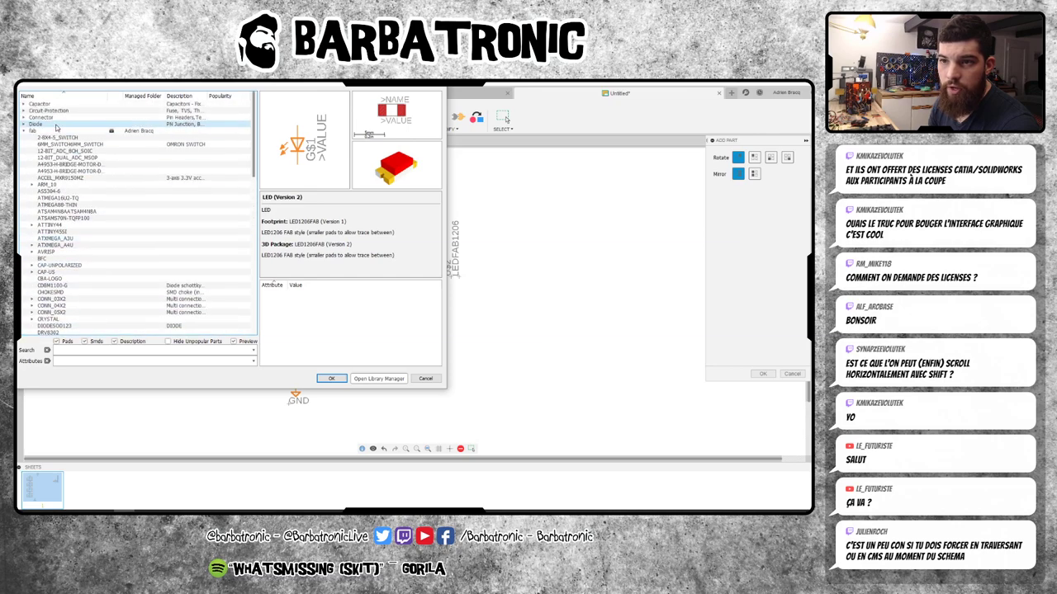
- Expand Resistor > R and preview the R_CHIP-0402 and R_CHIP-0603 packages
click(24, 133)
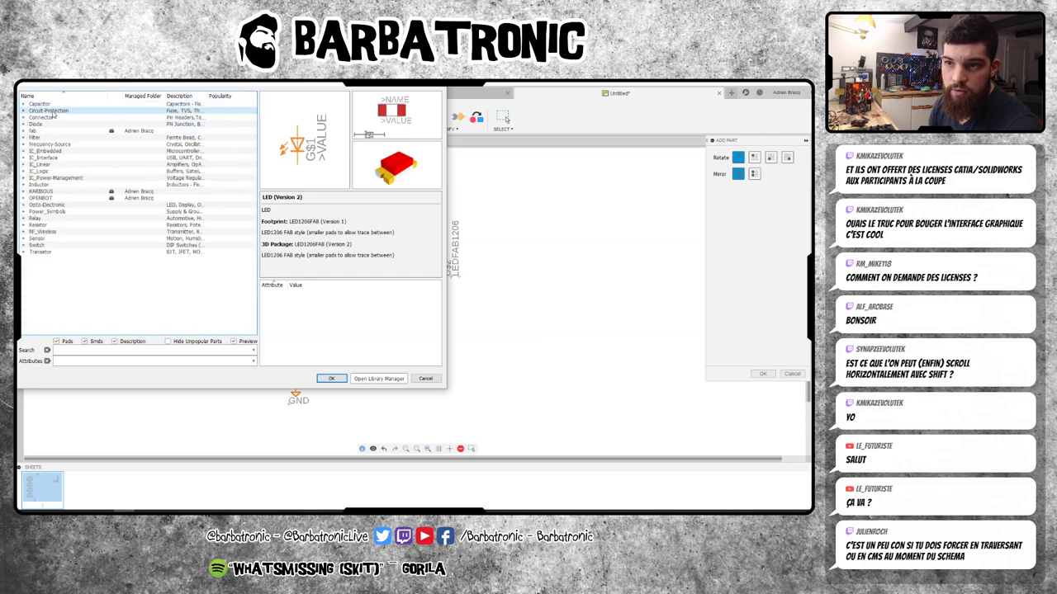
double_click(37, 224)
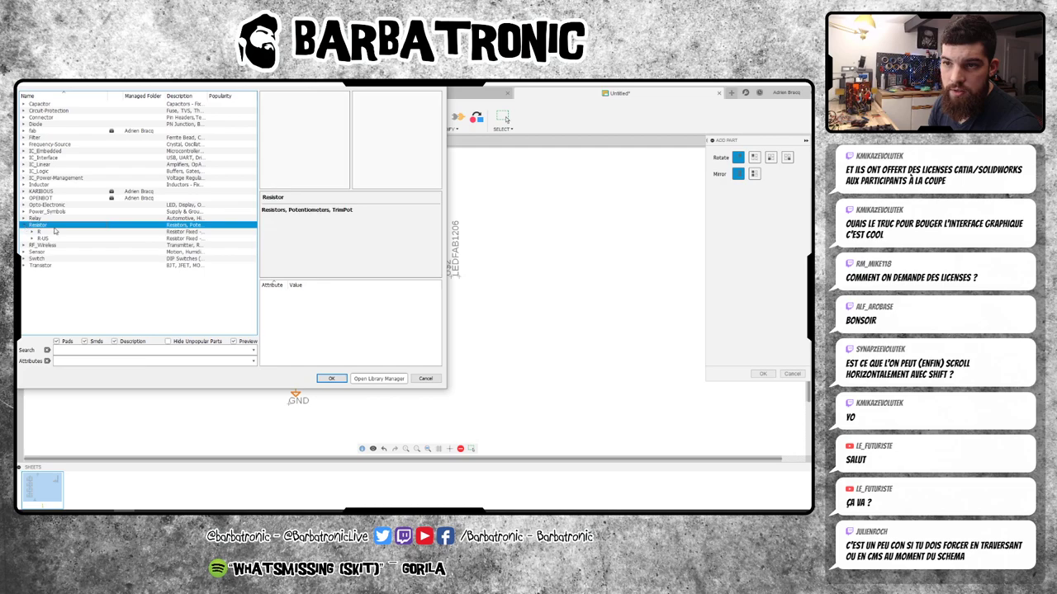
double_click(39, 231)
click(74, 238)
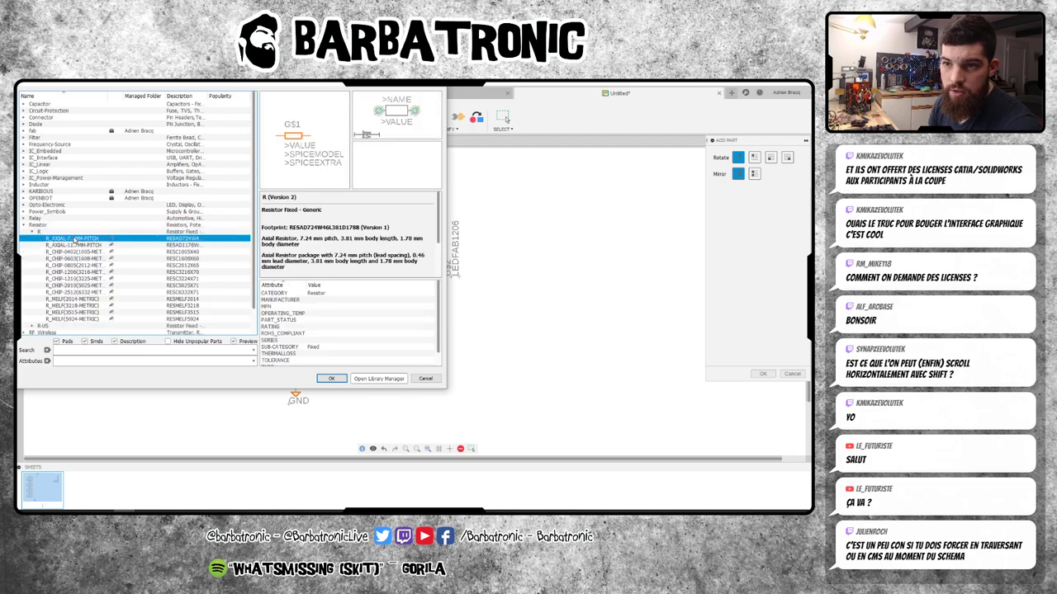
key(Down)
key(Down)
click(138, 257)
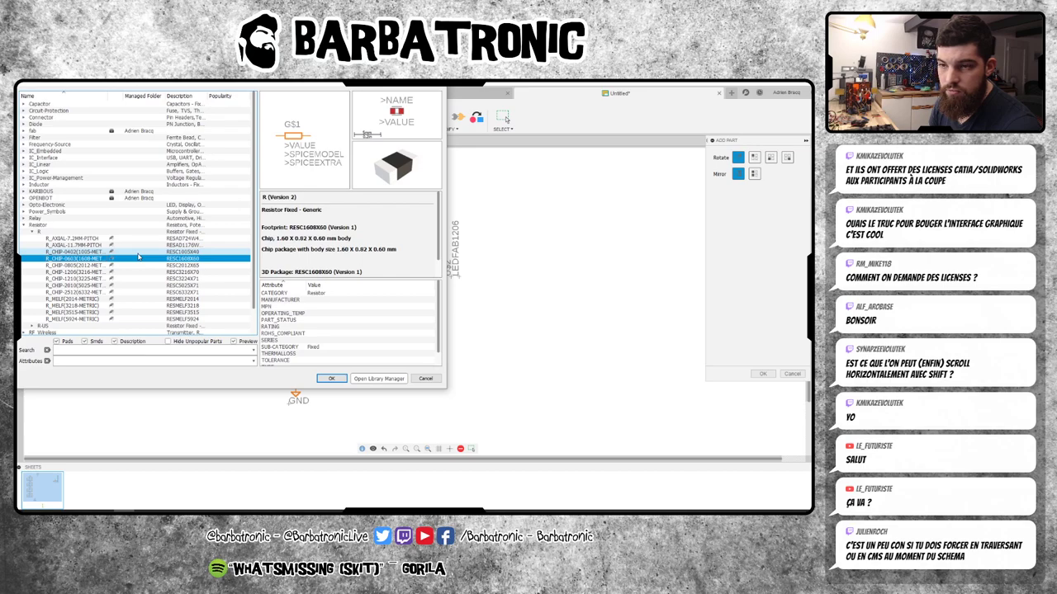
- Compare the R_MELF, 2512, 0805 and 1206 packages, then confirm R_CHIP-1206
key(Down)
key(Down)
key(Down)
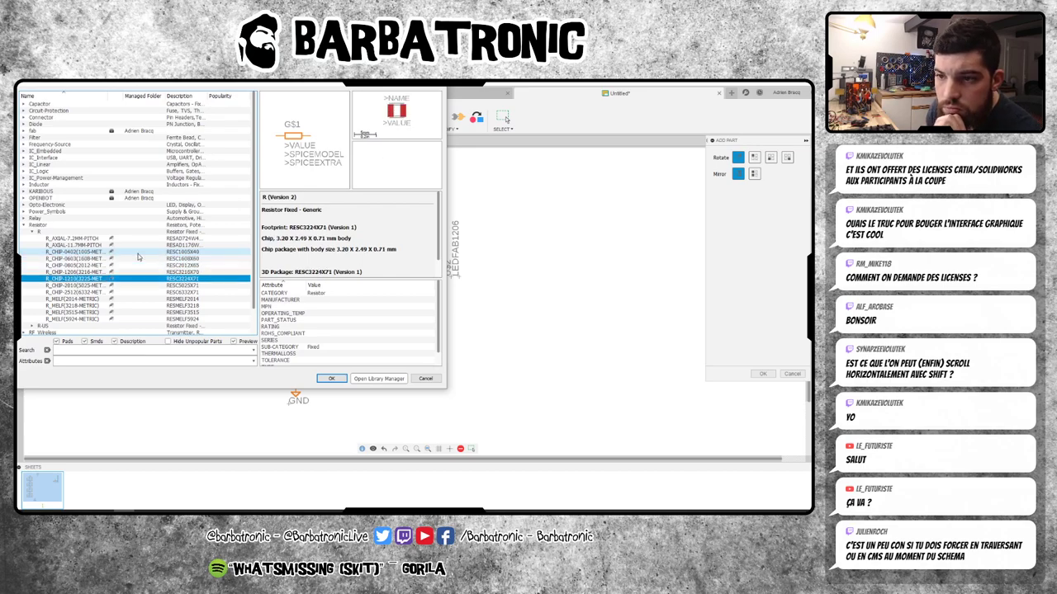
key(Down)
key(Down)
key(Down)
key(Down)
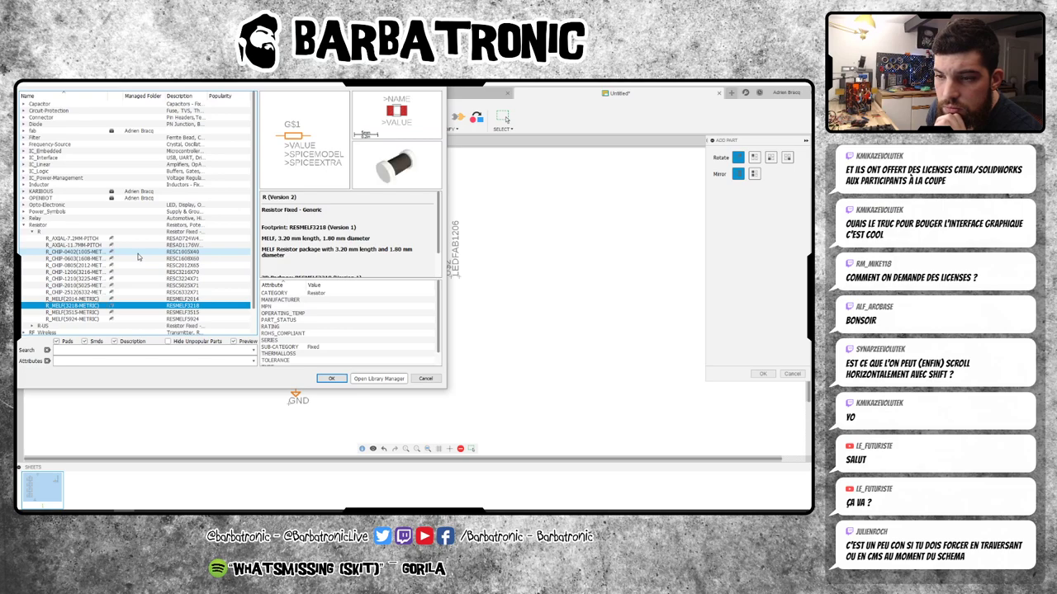
key(Up)
key(Up)
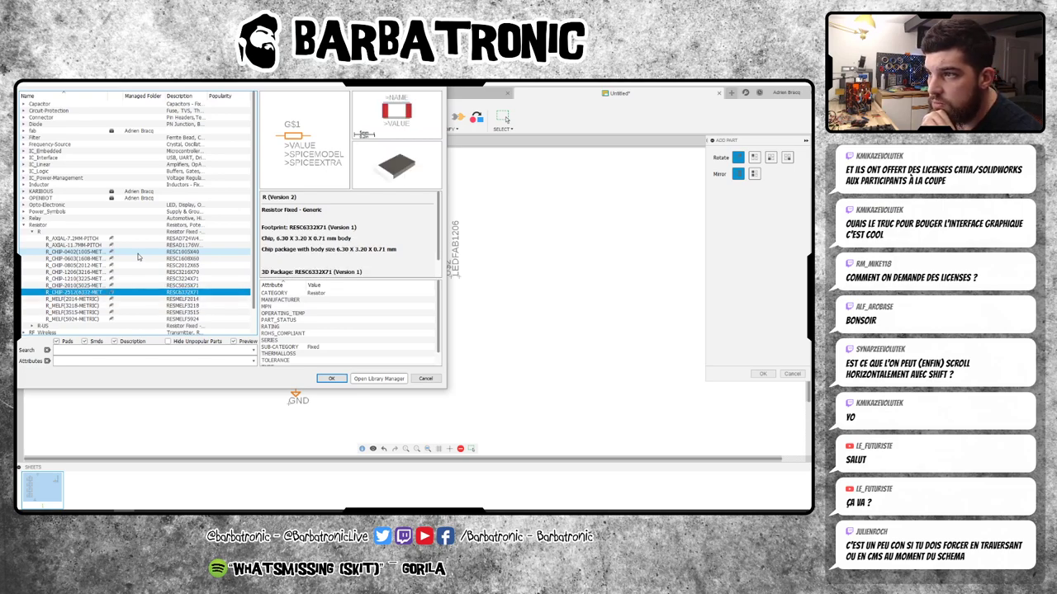
key(Up)
key(Up)
key(Up)
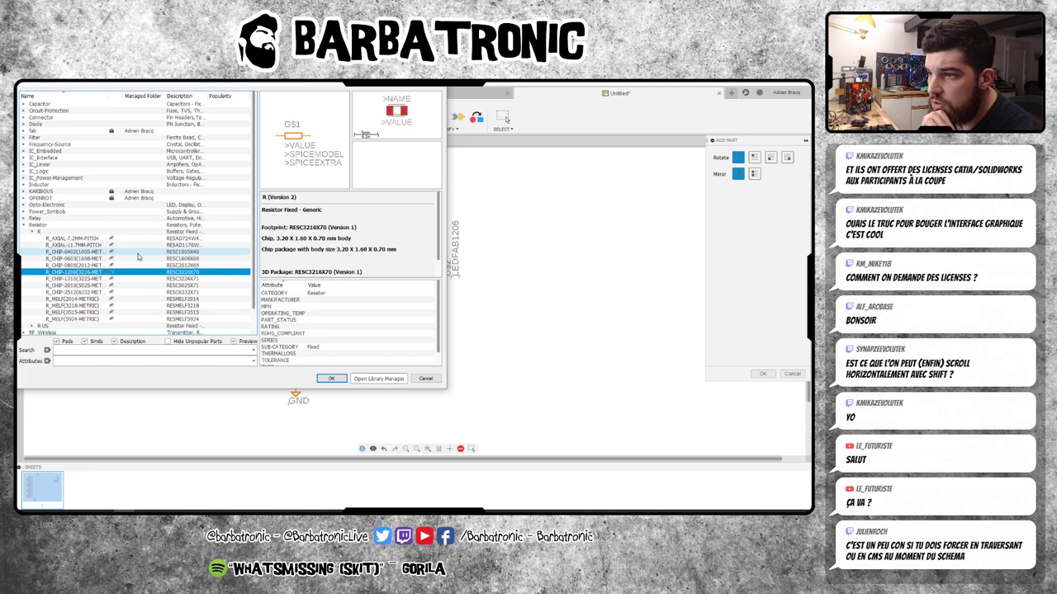
key(Up)
key(Up)
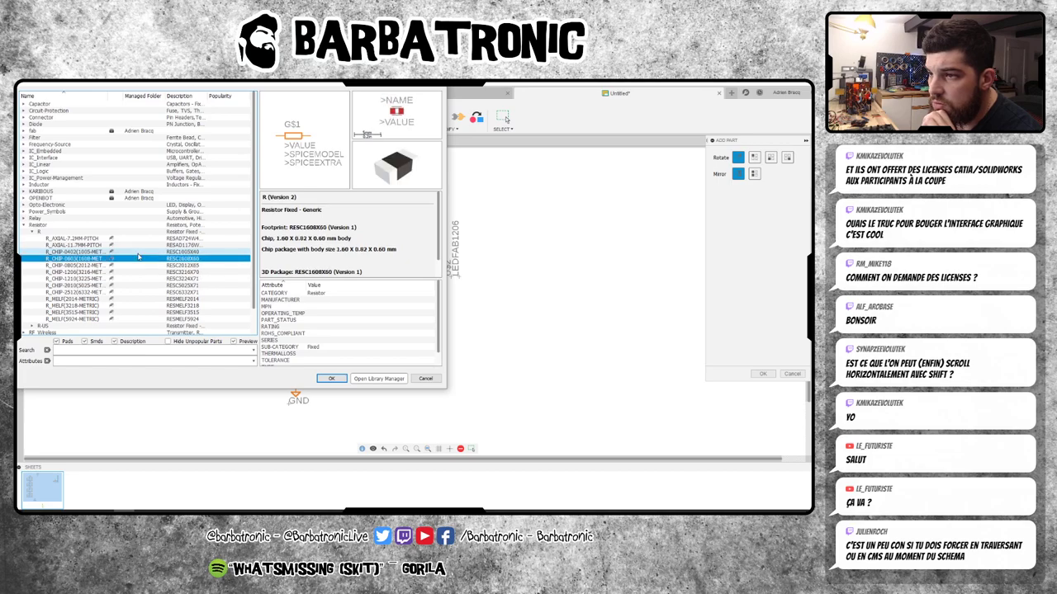
key(Down)
key(Down)
key(Down)
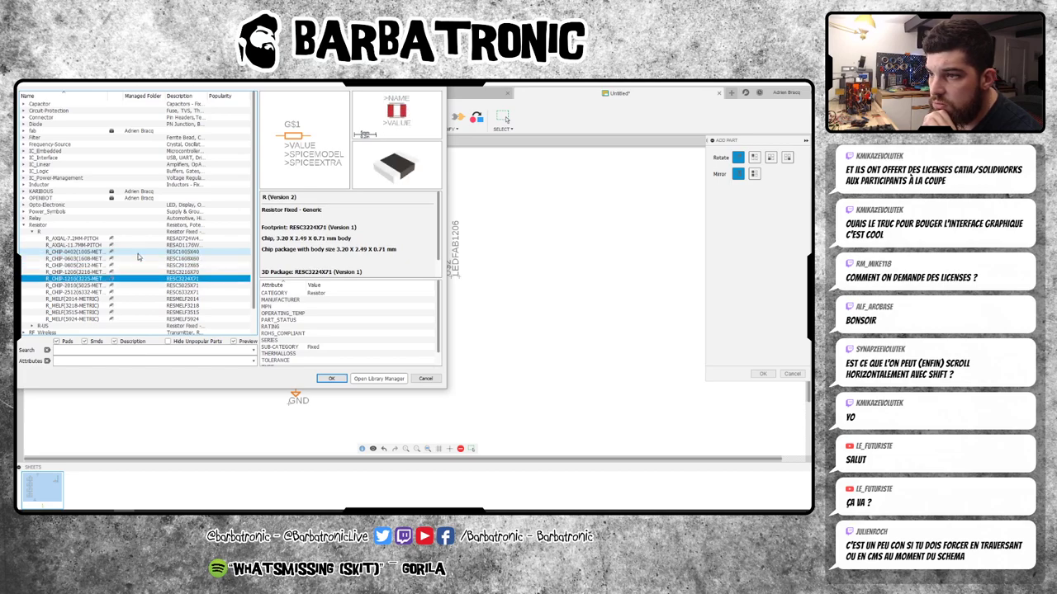
key(Up)
key(Down)
key(Up)
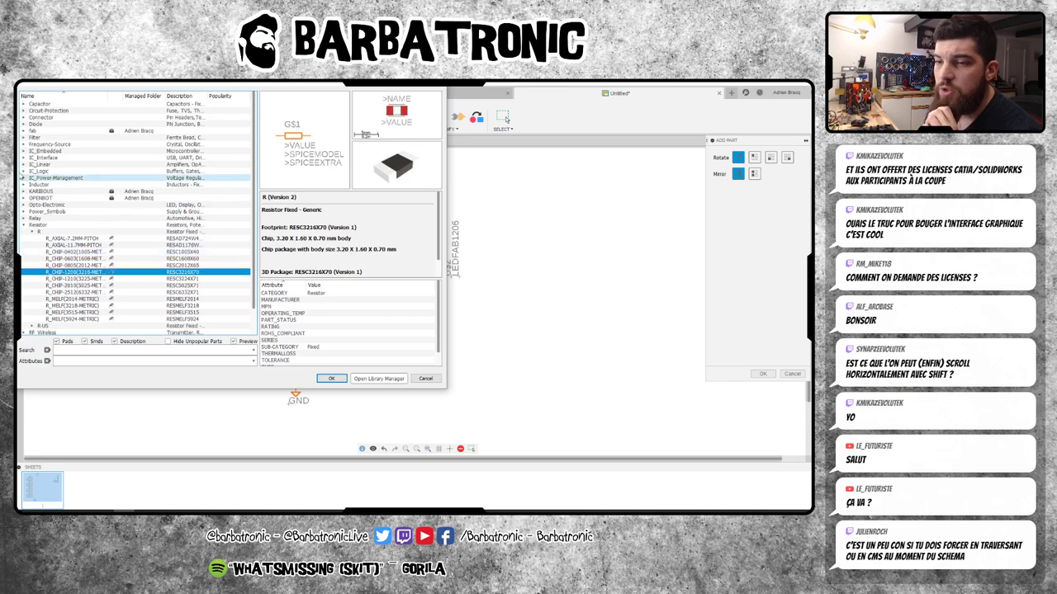
key(Up)
key(Down)
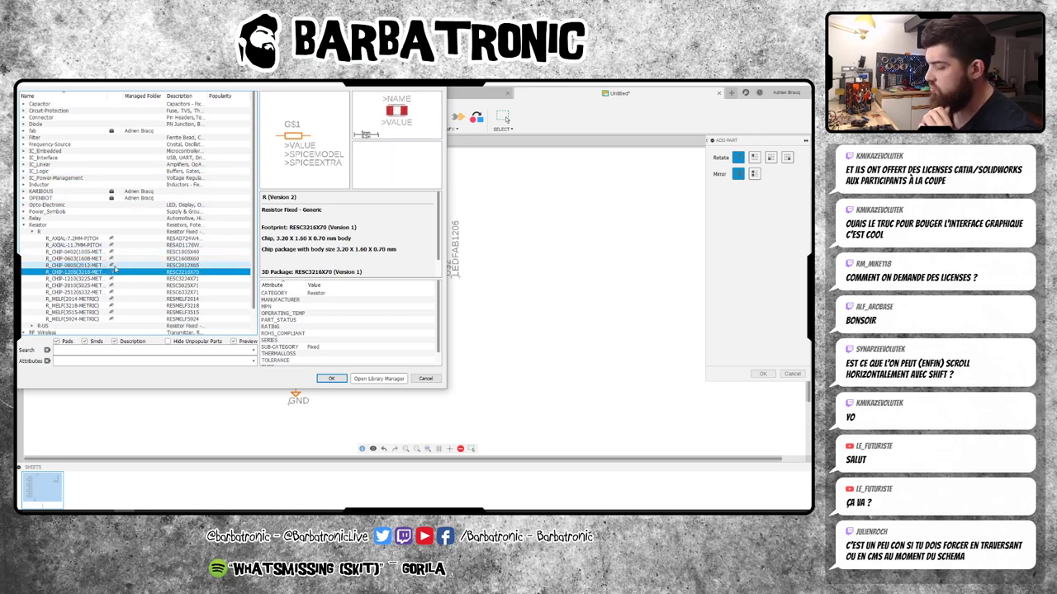
key(Up)
click(331, 378)
- Rotate resistor R1 vertical and place it above the LED
right_click(436, 227)
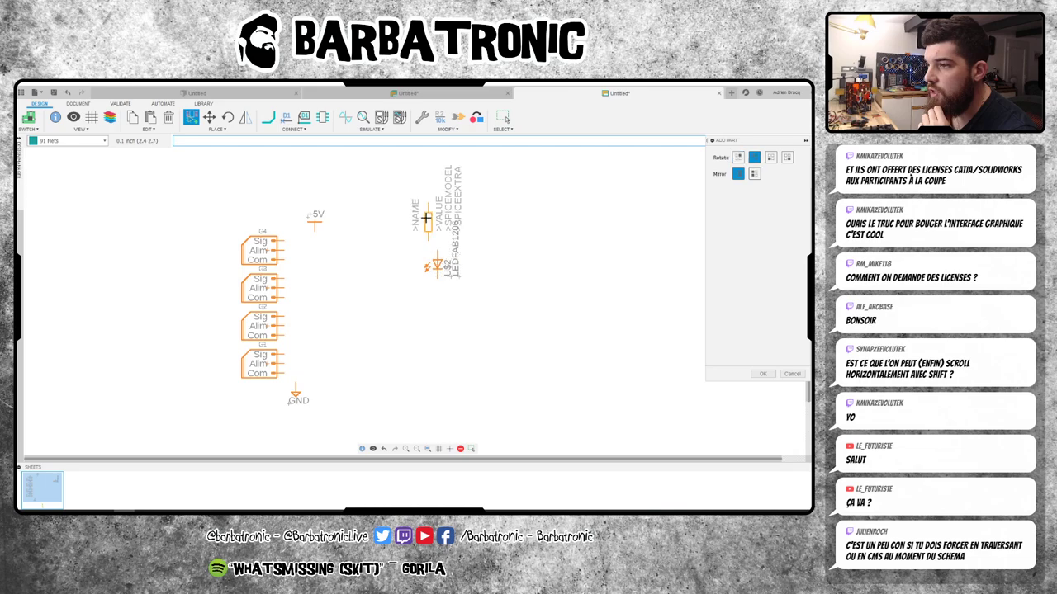
click(437, 222)
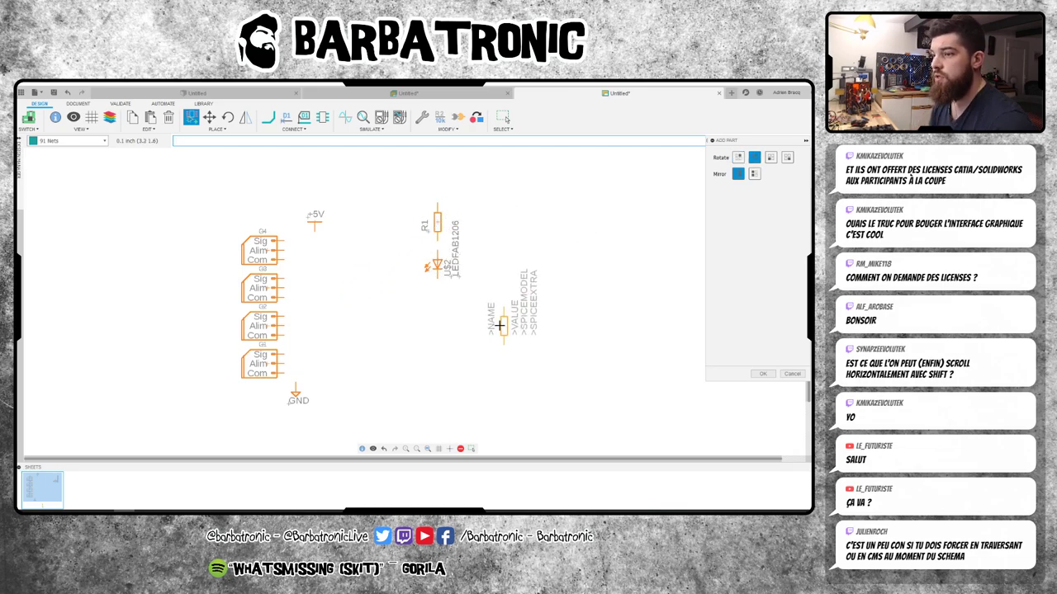
key(Escape)
key(Escape)
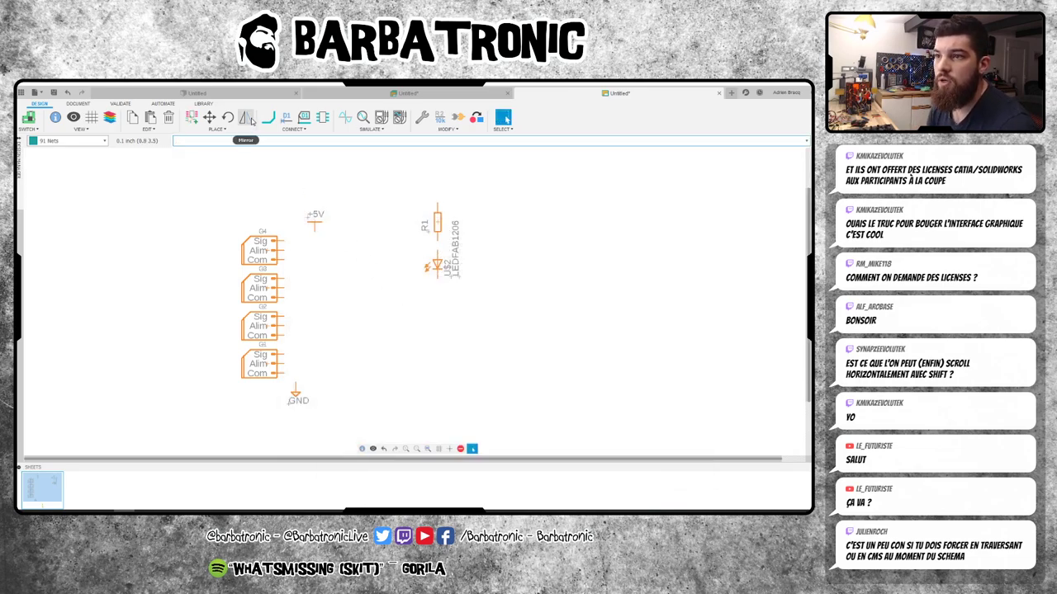
- Copy a +5V symbol above R1 and a GND symbol below the LED
click(132, 116)
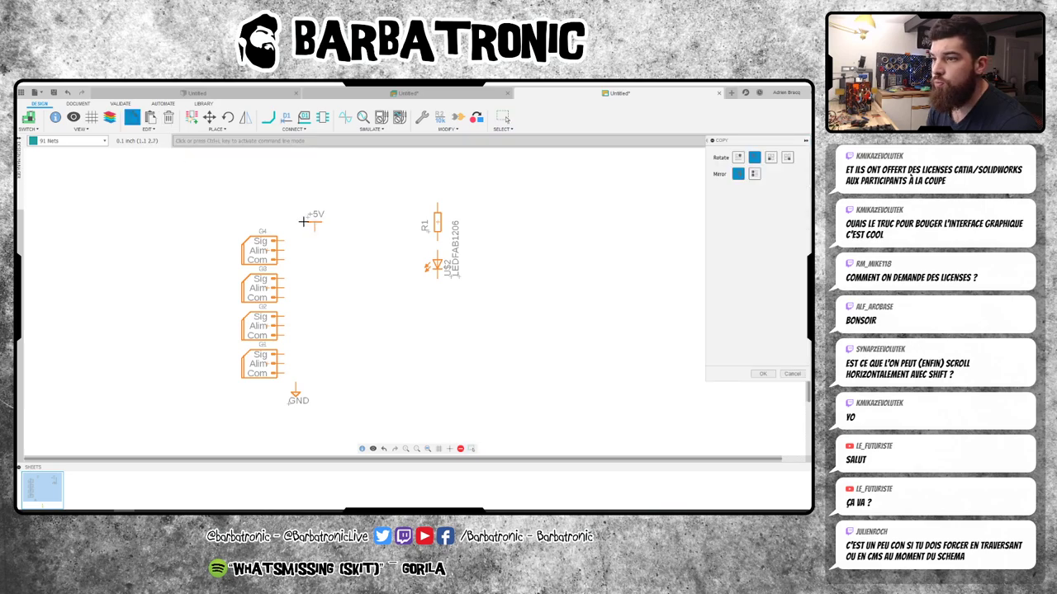
click(303, 221)
click(437, 190)
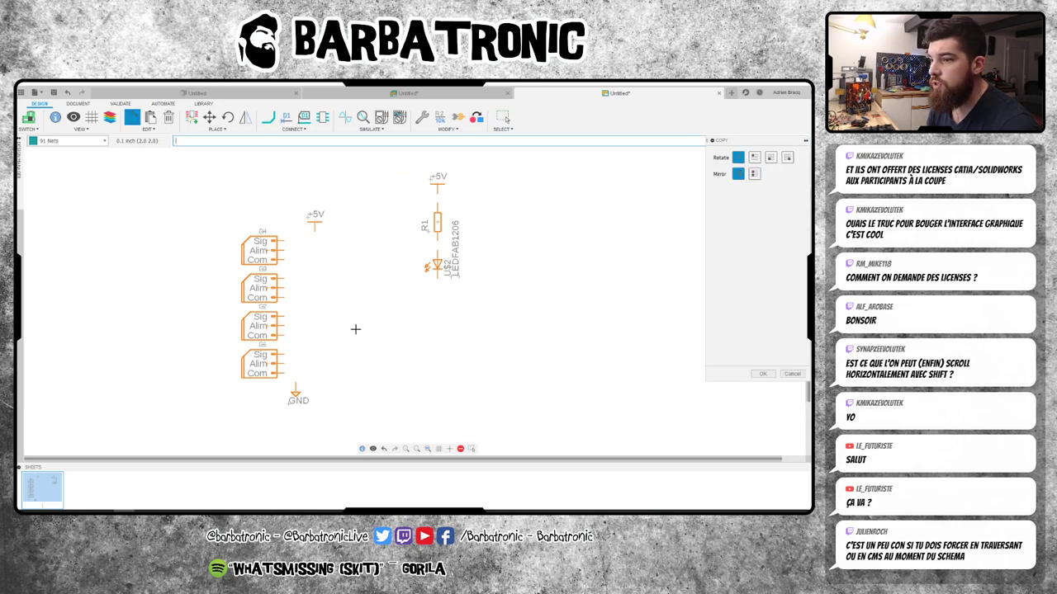
click(291, 401)
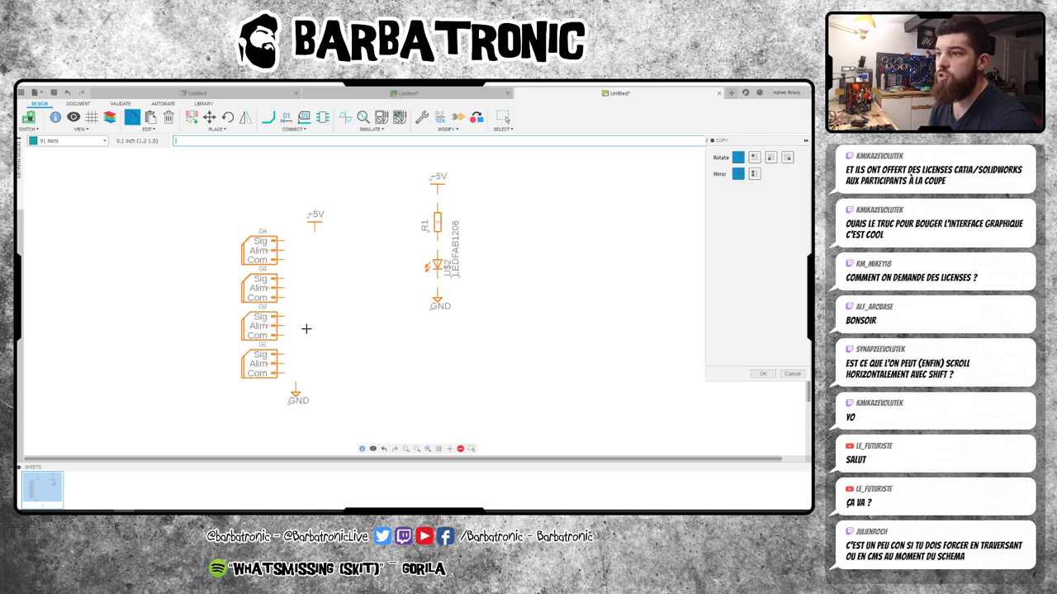
key(Escape)
click(267, 116)
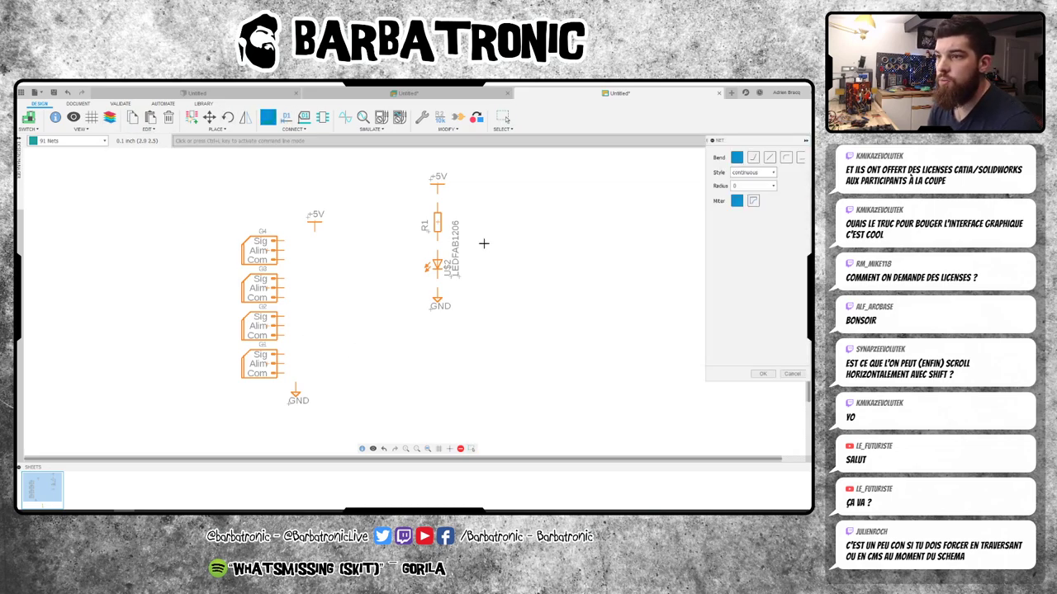
- Wire servo Alim pins to +5V, Com pins to GND, and R1–LED between the supplies
click(437, 193)
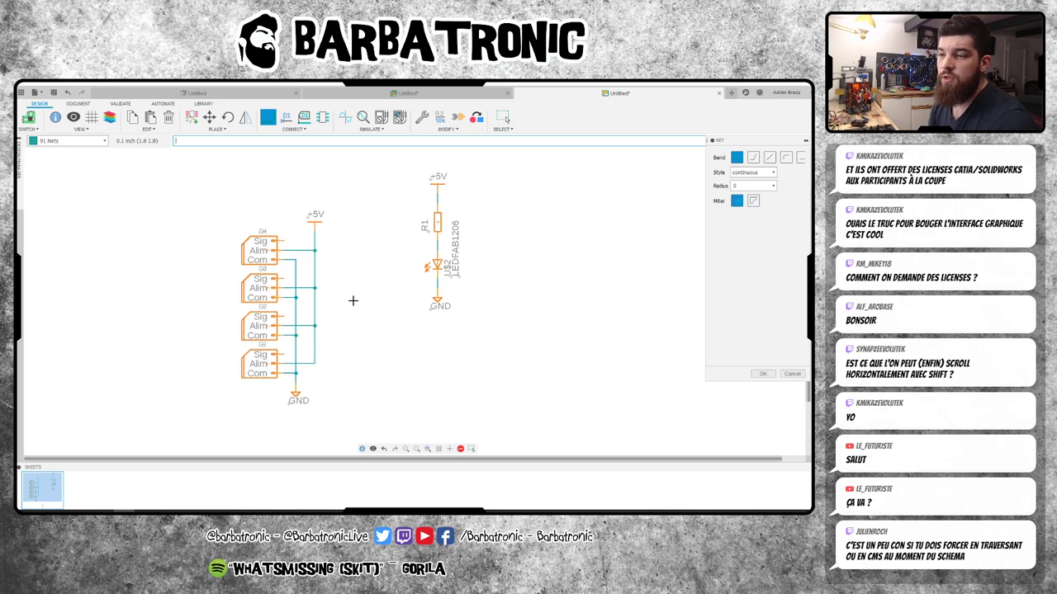
key(Escape)
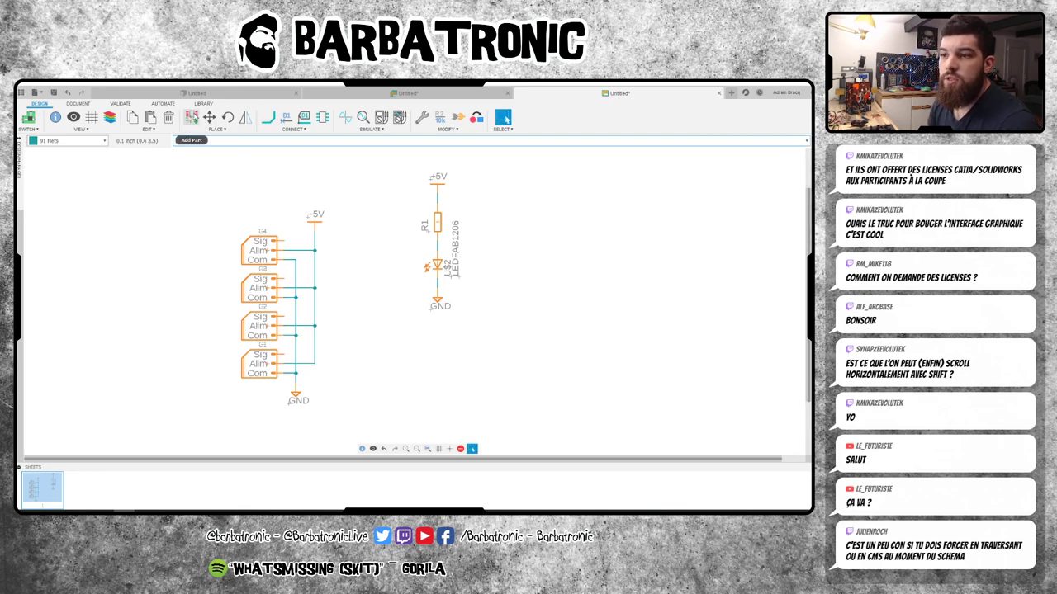
- Choose the right-angle 1X04/90 variant of the Connector library's PINHD-1X4 header
click(190, 117)
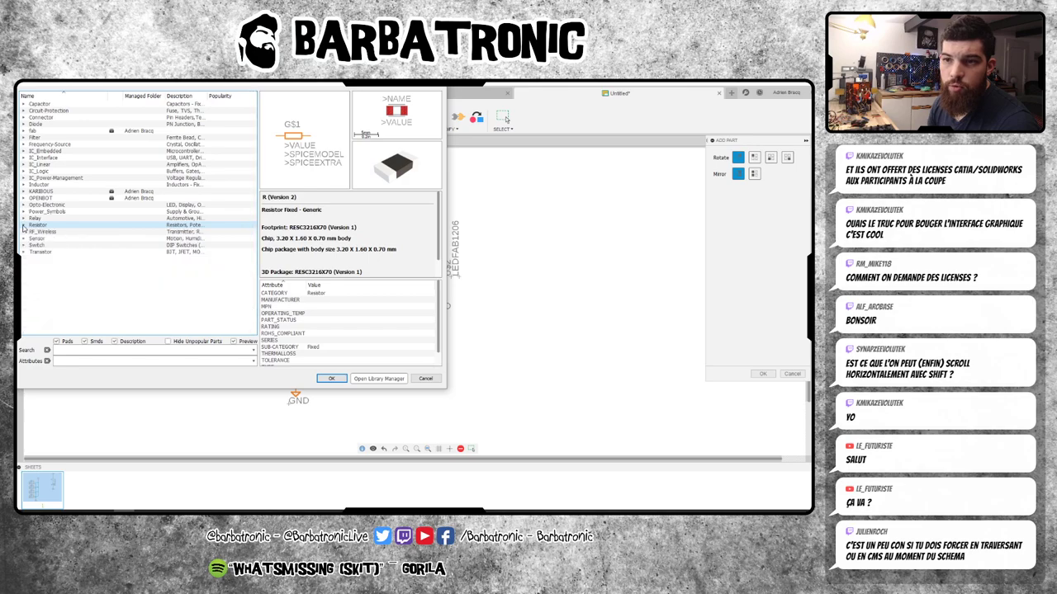
double_click(63, 117)
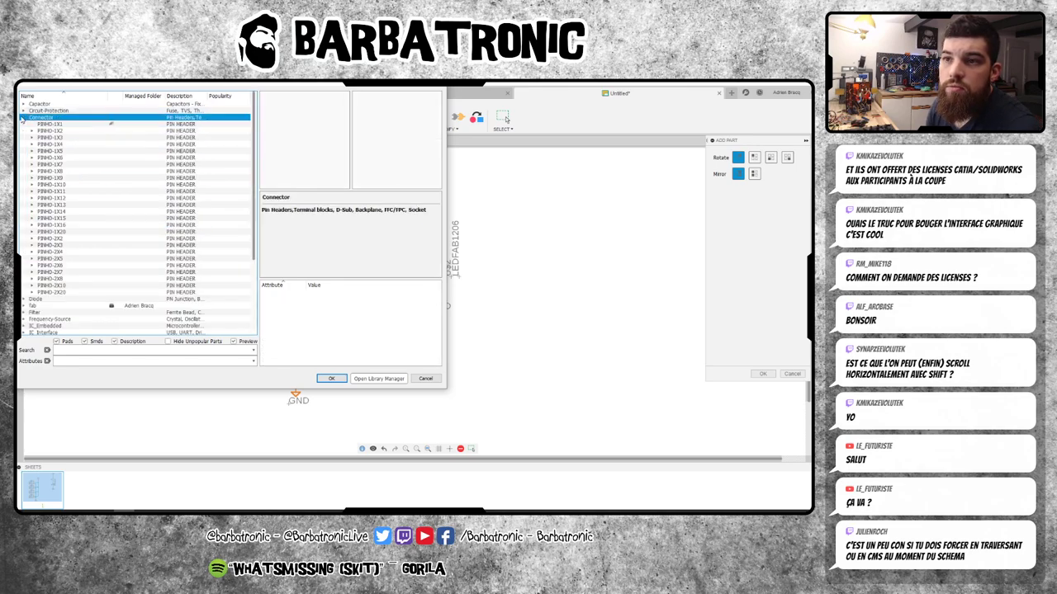
double_click(60, 144)
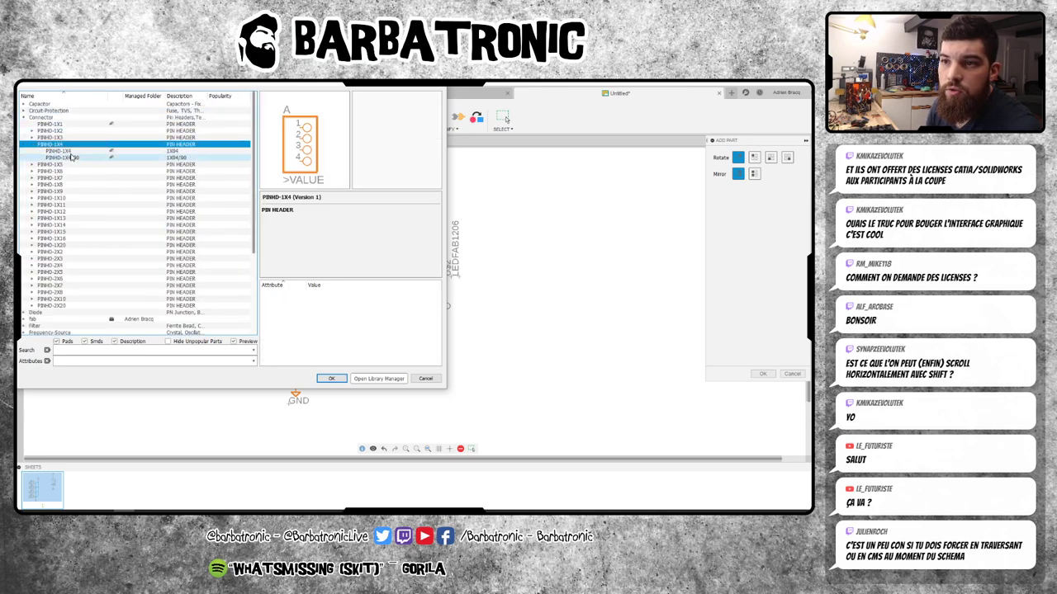
click(66, 152)
click(69, 158)
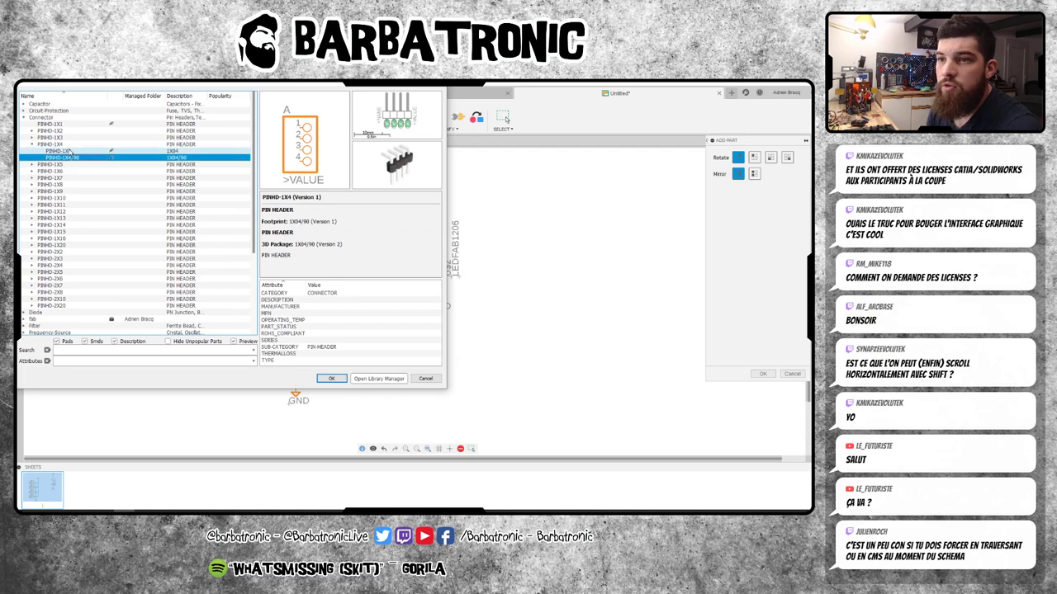
click(66, 152)
click(69, 158)
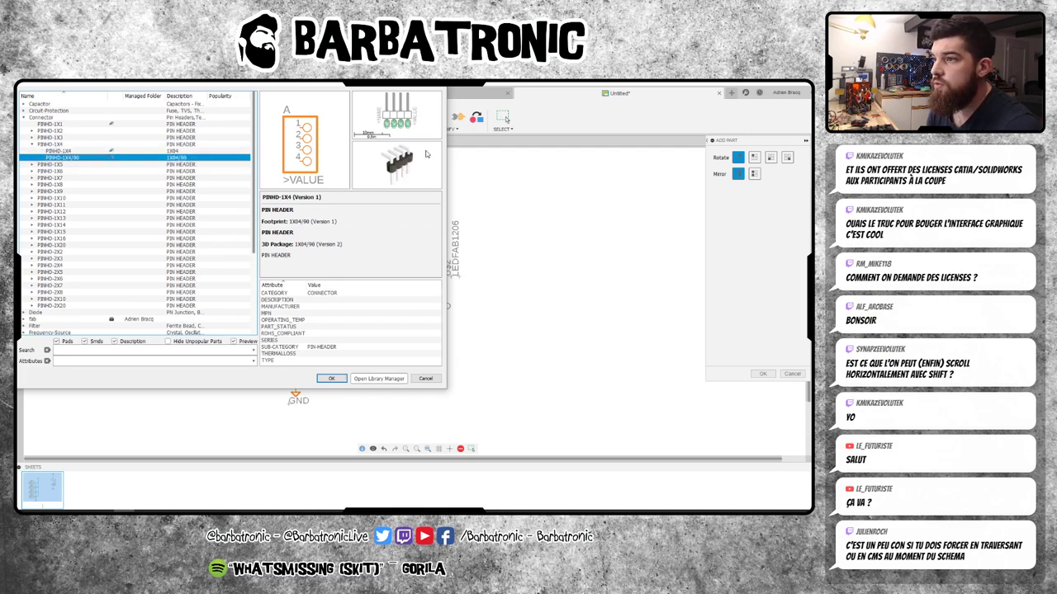
click(333, 379)
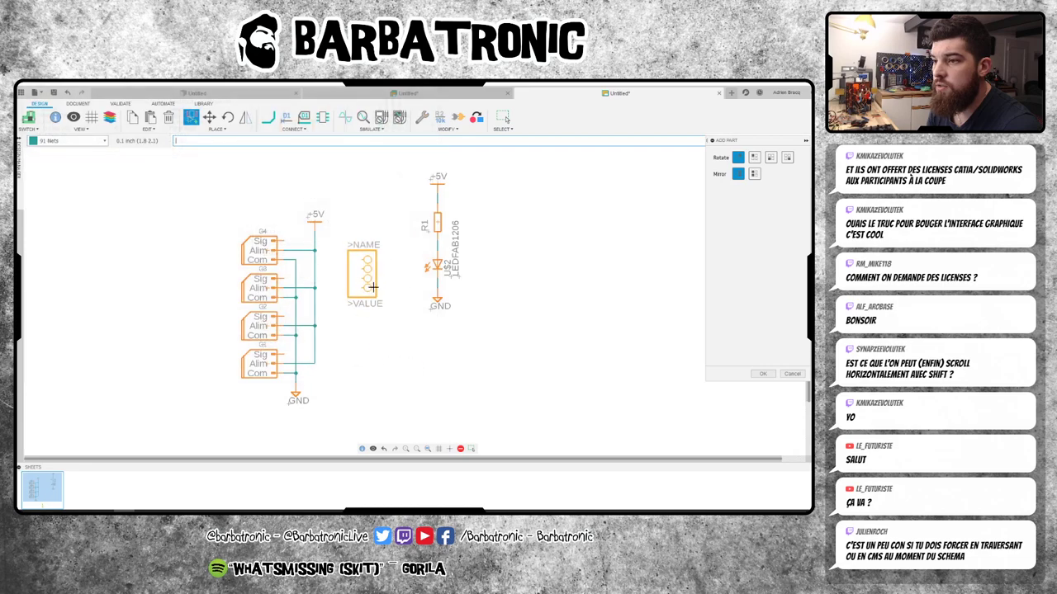
- Place header JP1 and wire the four servo Sig pins to JP1 pins 1–4
click(359, 293)
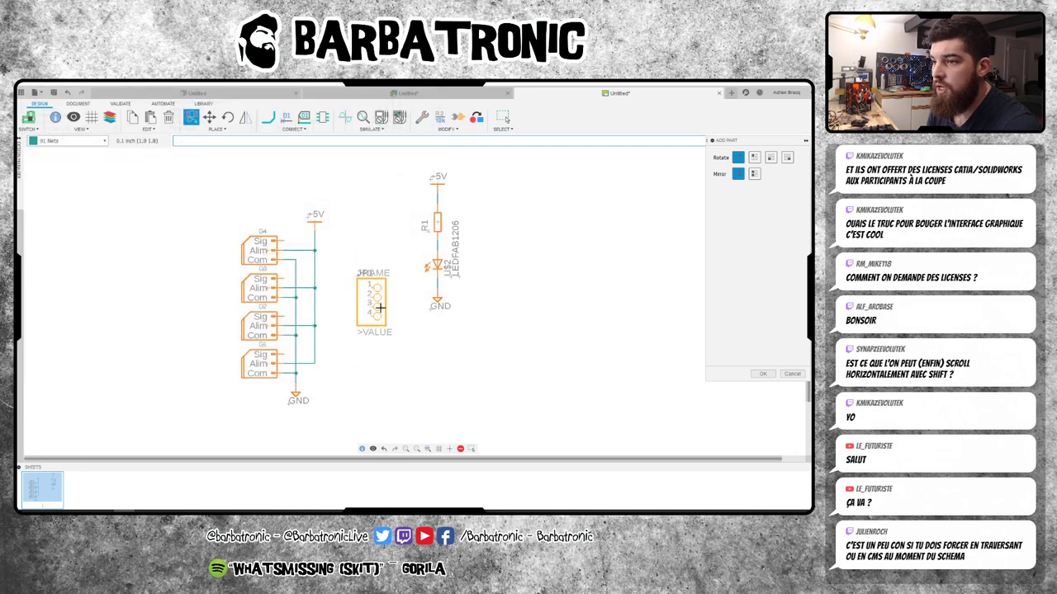
click(267, 116)
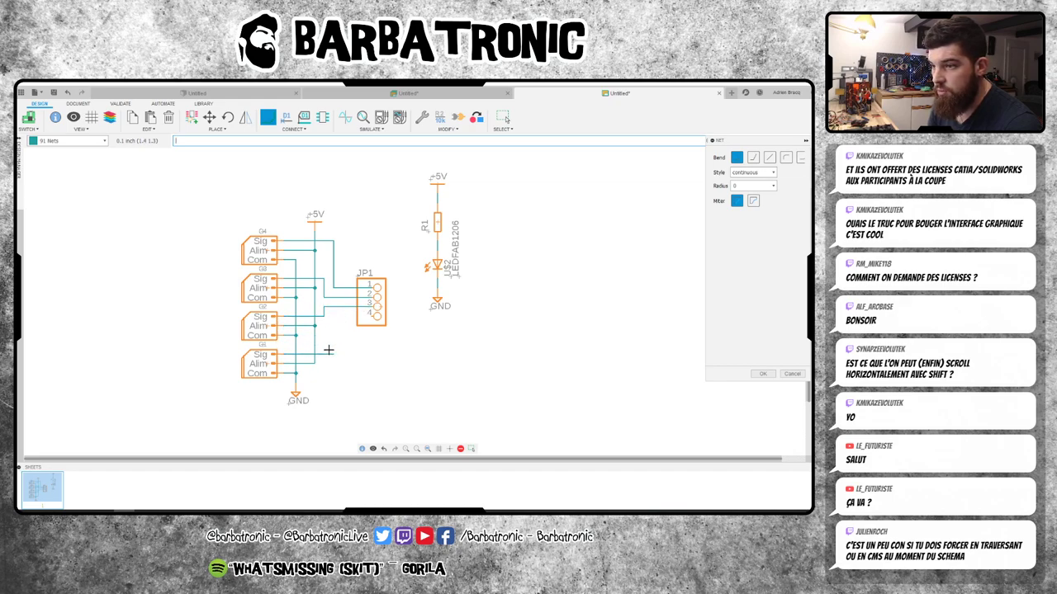
click(370, 315)
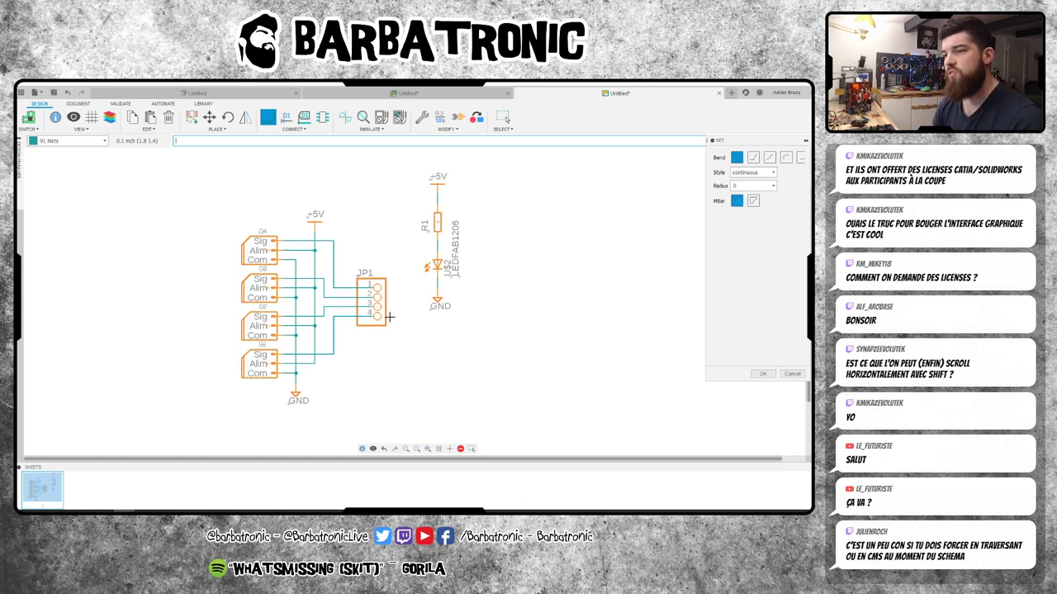
key(Escape)
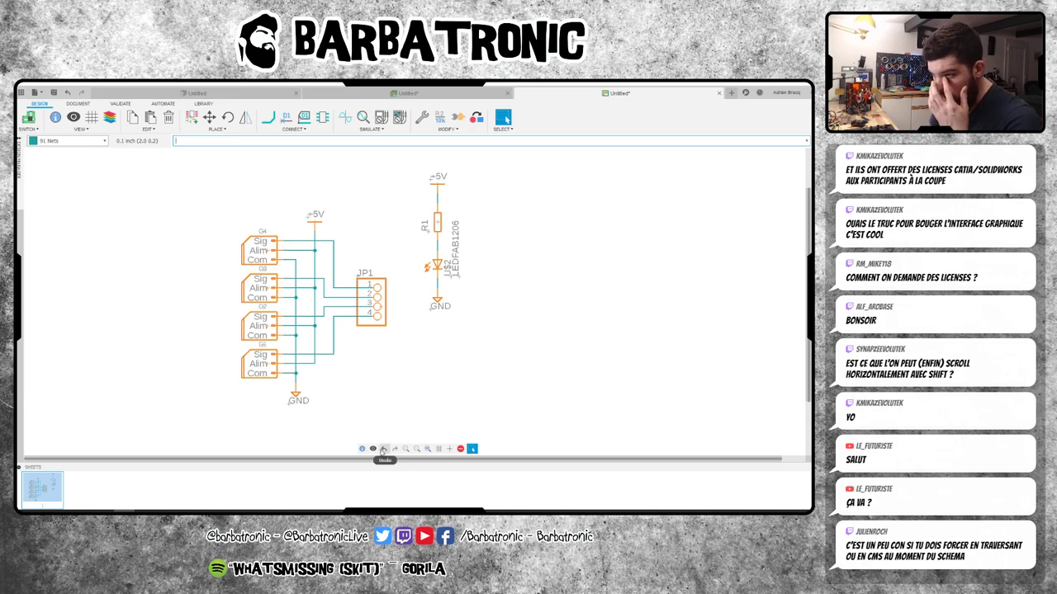
- Open the grid settings, close them unchanged, and pan the schematic sideways
click(450, 449)
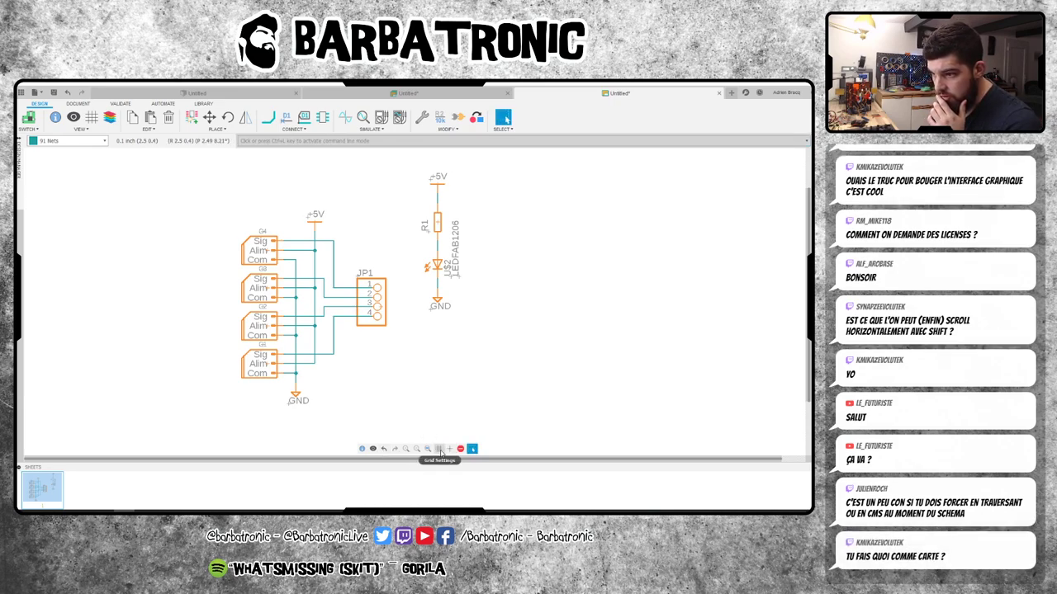
click(438, 448)
drag(479, 405, 586, 271)
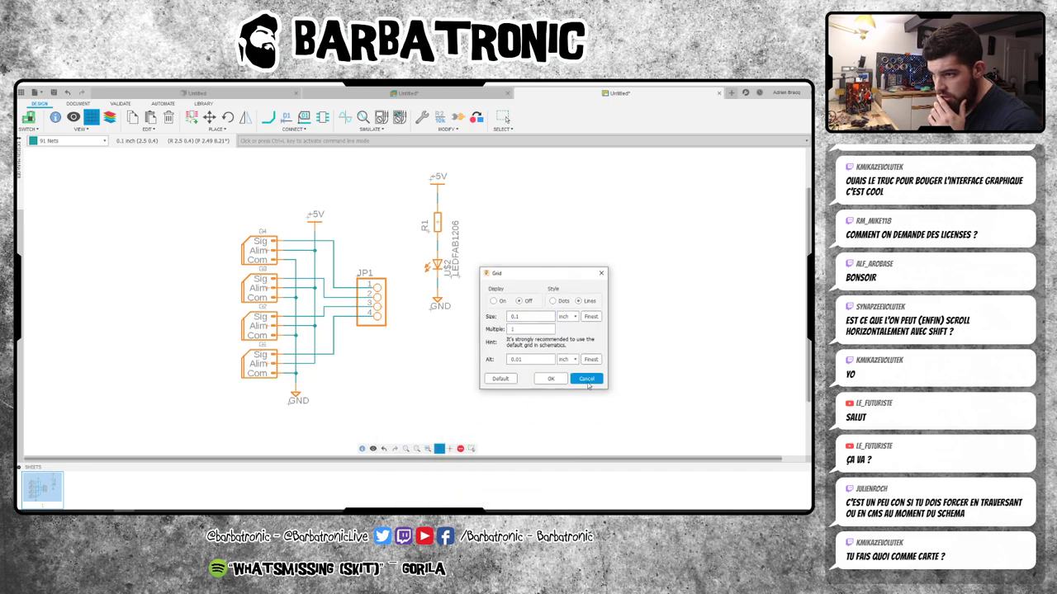
click(586, 382)
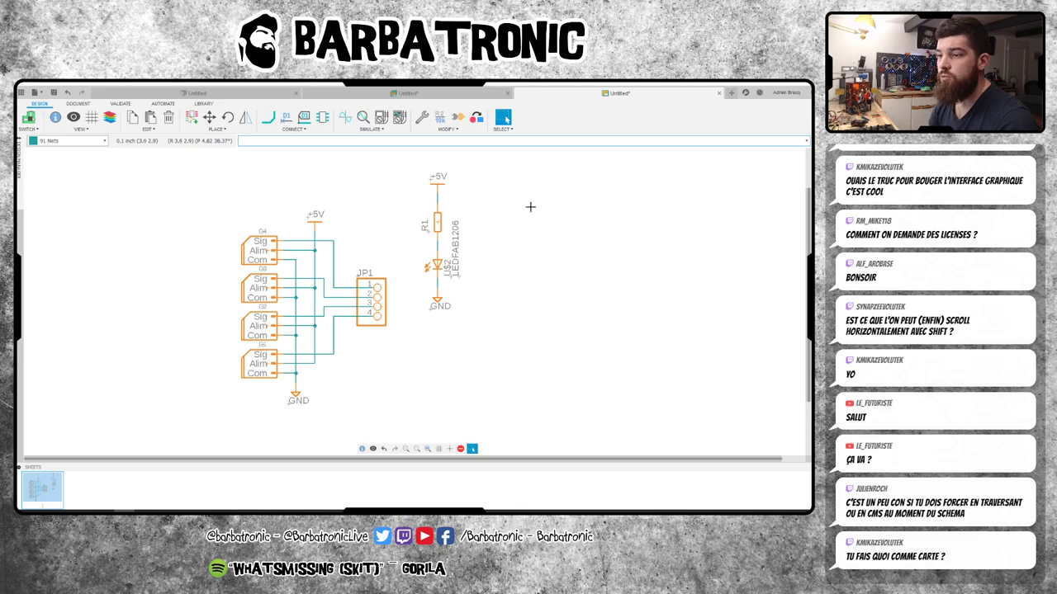
middle_drag(375, 220, 411, 225)
scroll(367, 251, up, 5)
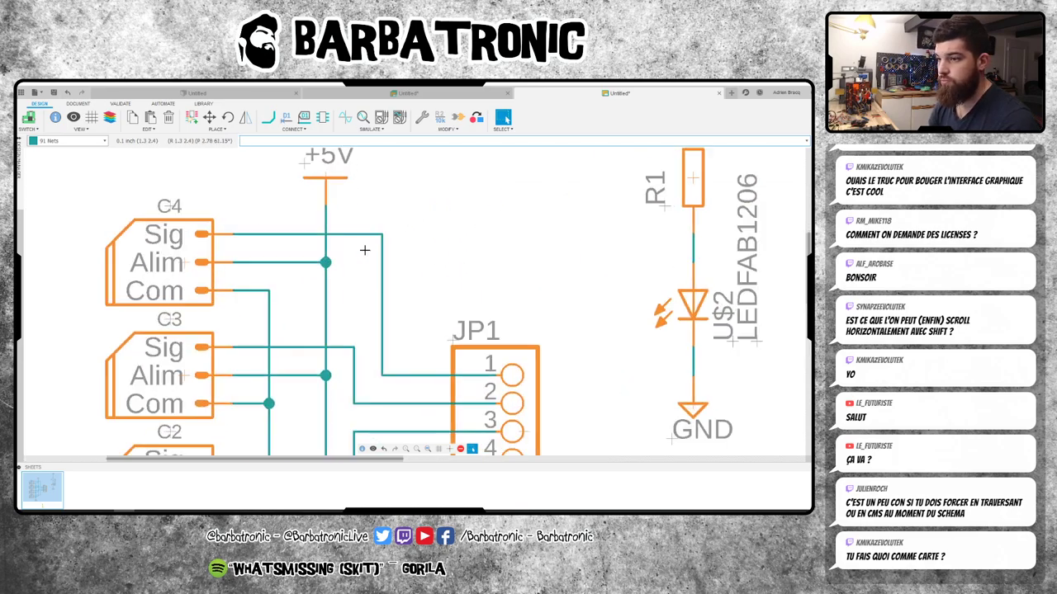
scroll(367, 251, down, 5)
middle_drag(516, 267, 504, 269)
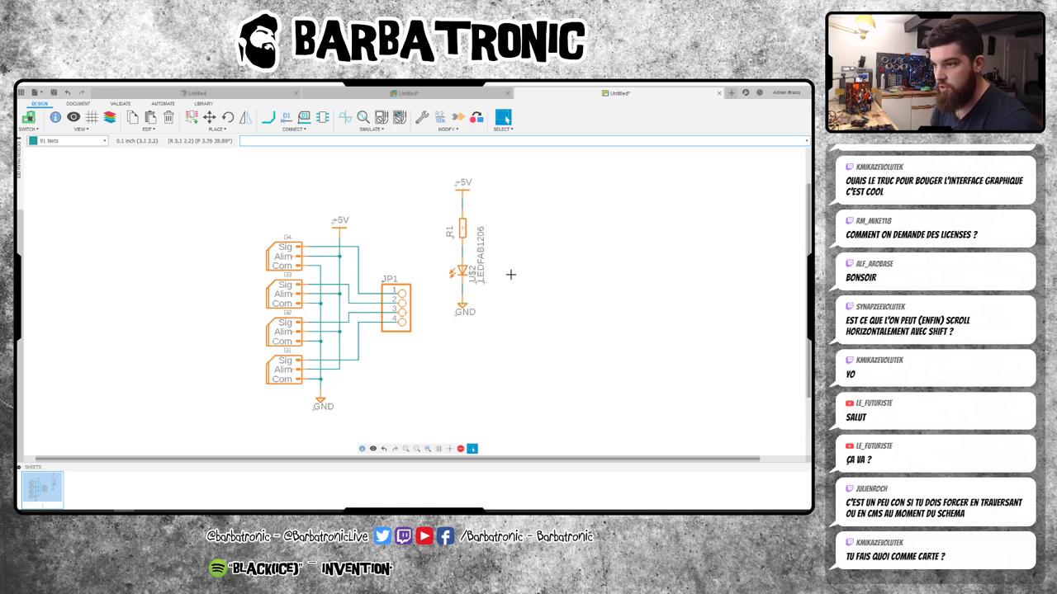
scroll(575, 283, up, 3)
scroll(576, 283, down, 4)
scroll(576, 283, up, 2)
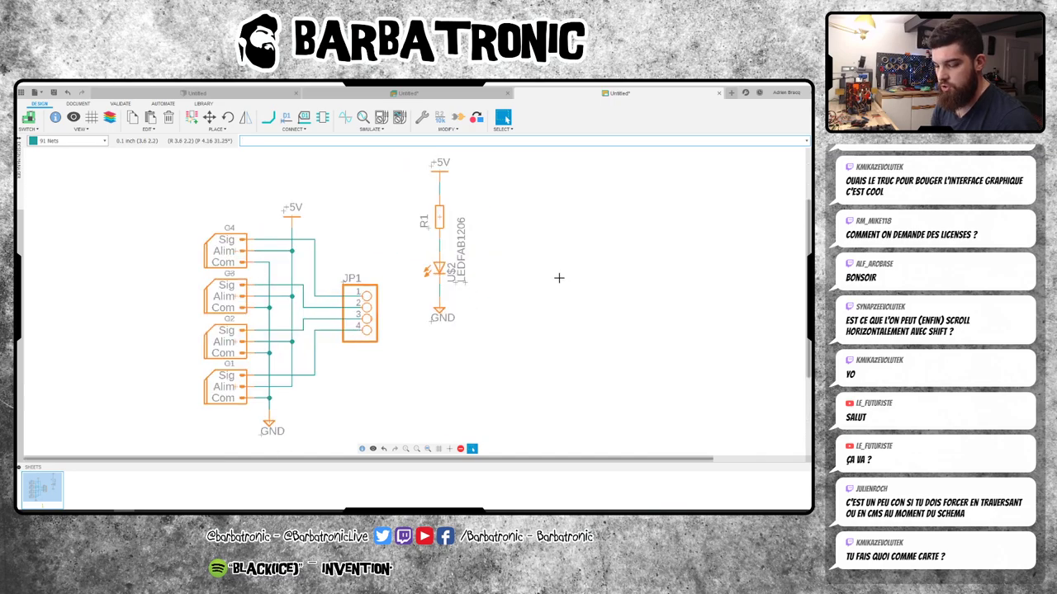
mouse_move(519, 258)
middle_down()
mouse_move(566, 233)
mouse_move(525, 267)
mouse_move(583, 238)
mouse_move(554, 272)
middle_up()
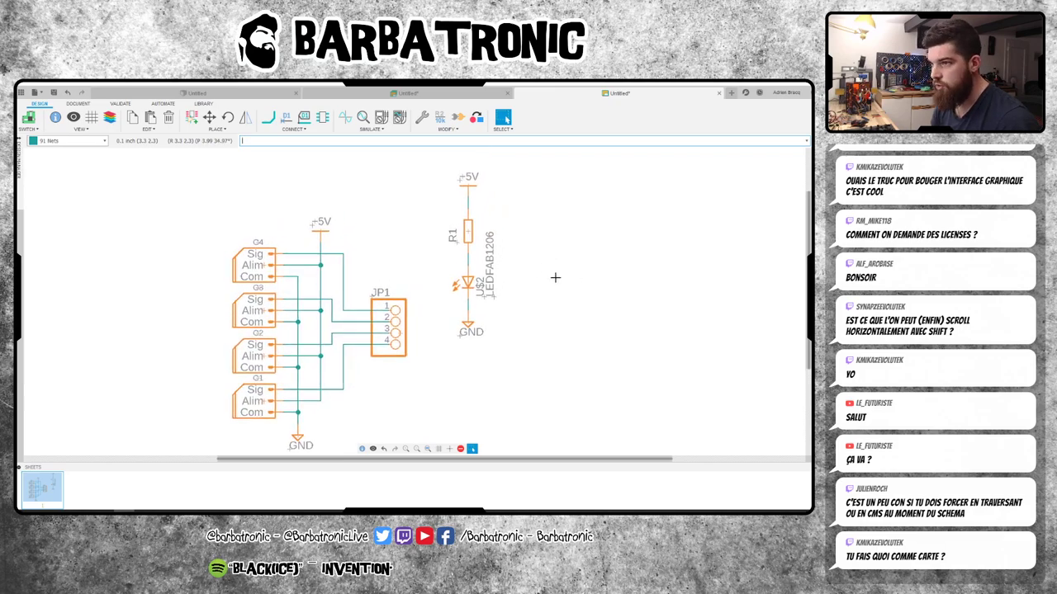
scroll(555, 277, down, 3)
scroll(495, 351, up, 2)
scroll(457, 413, down, 1)
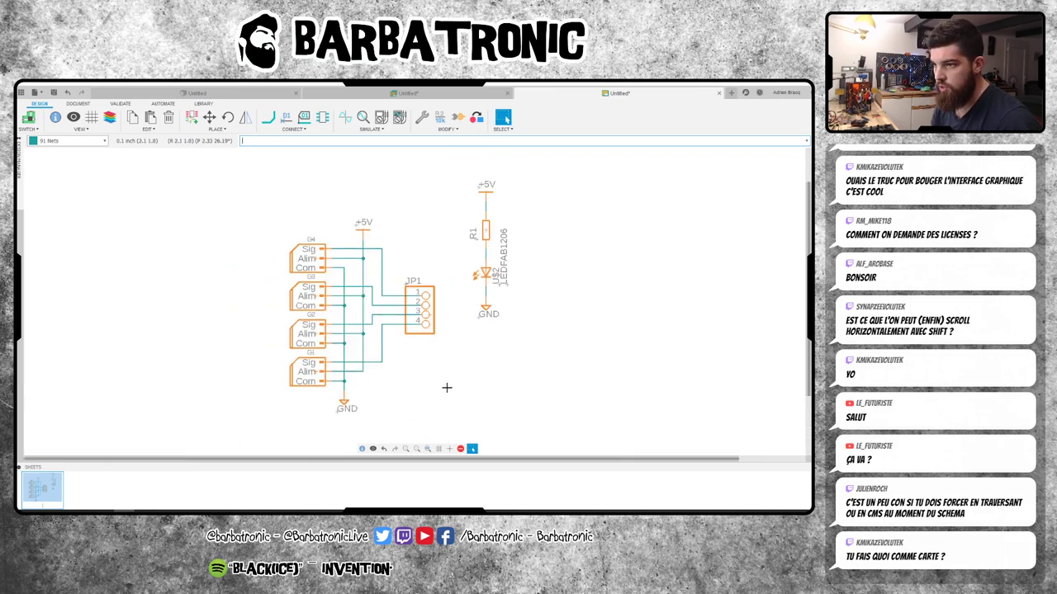
mouse_move(443, 356)
middle_down()
mouse_move(435, 346)
mouse_move(557, 342)
mouse_move(391, 359)
middle_up()
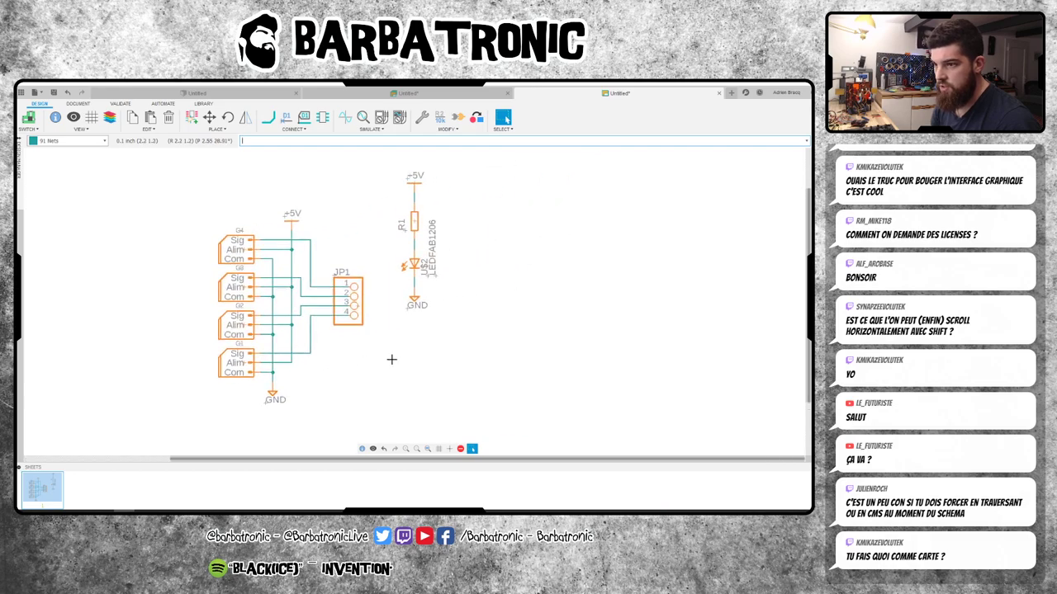
scroll(391, 359, down, 1)
scroll(399, 358, up, 1)
scroll(400, 359, down, 2)
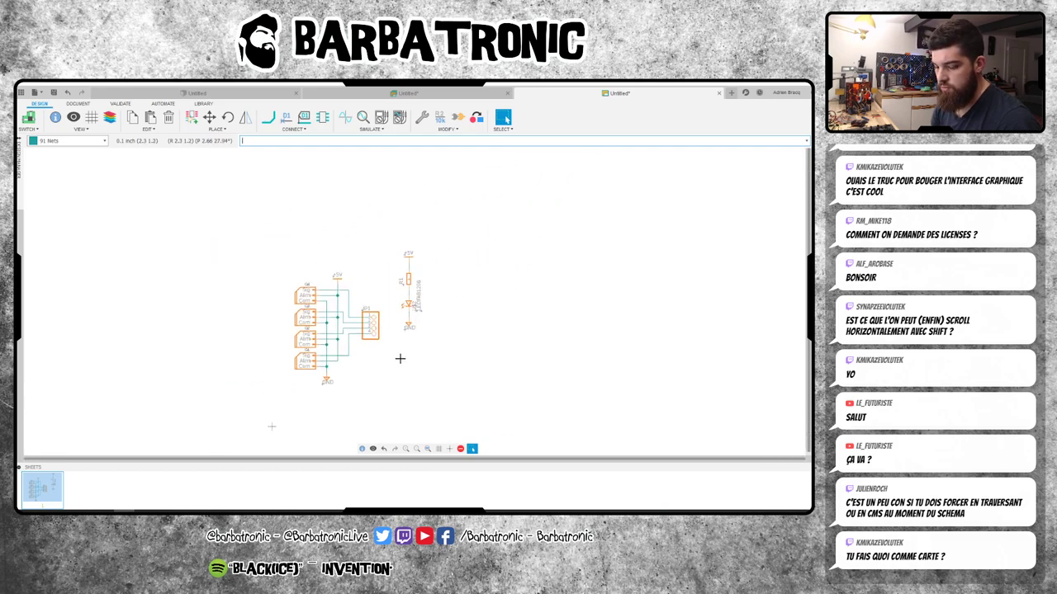
scroll(399, 359, up, 1)
scroll(400, 354, down, 5)
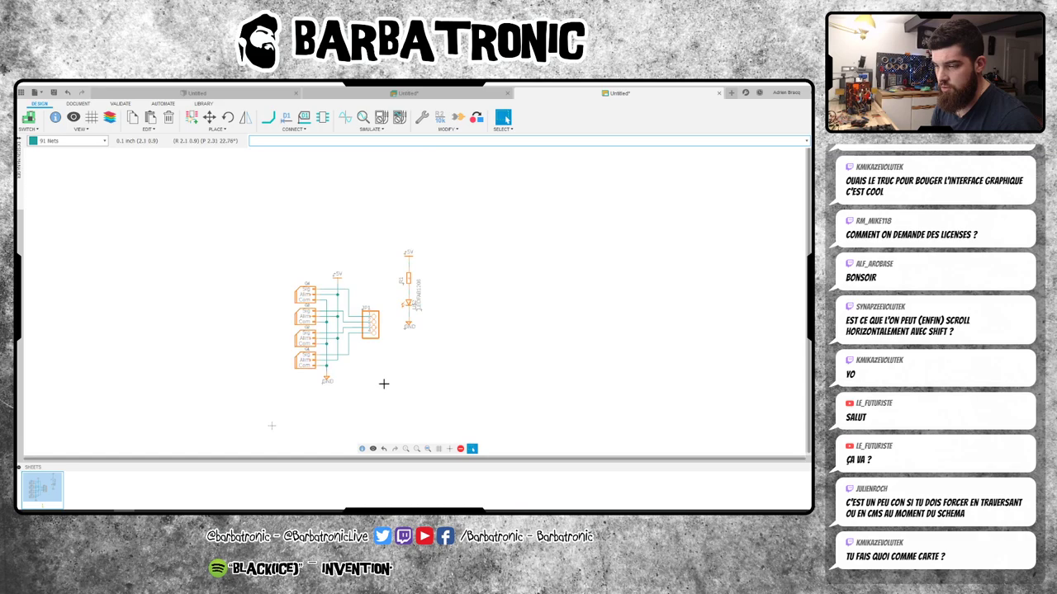
scroll(509, 359, up, 2)
scroll(482, 349, up, 2)
scroll(608, 300, down, 2)
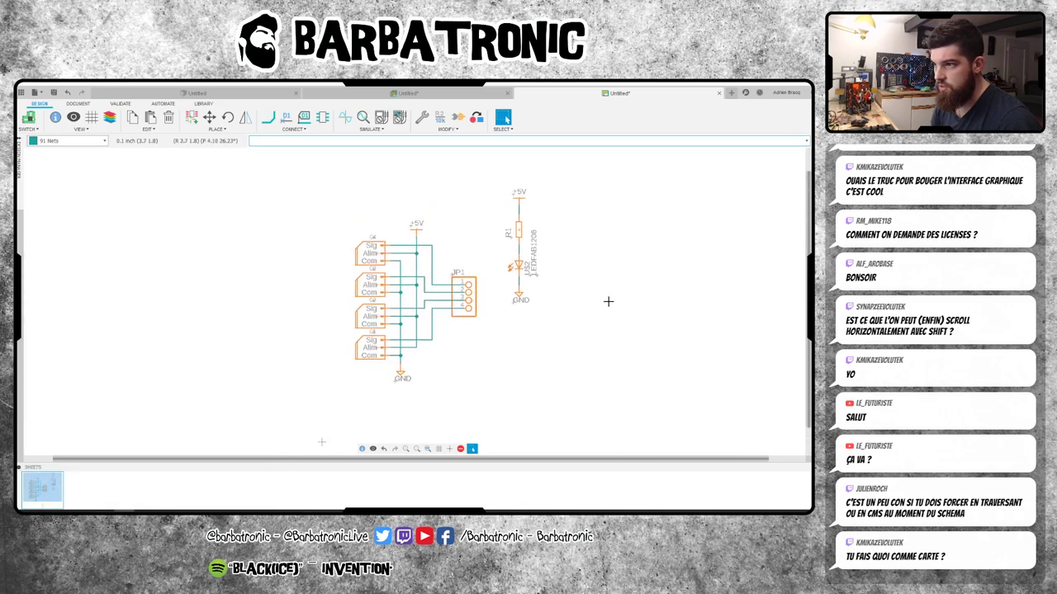
scroll(479, 328, up, 2)
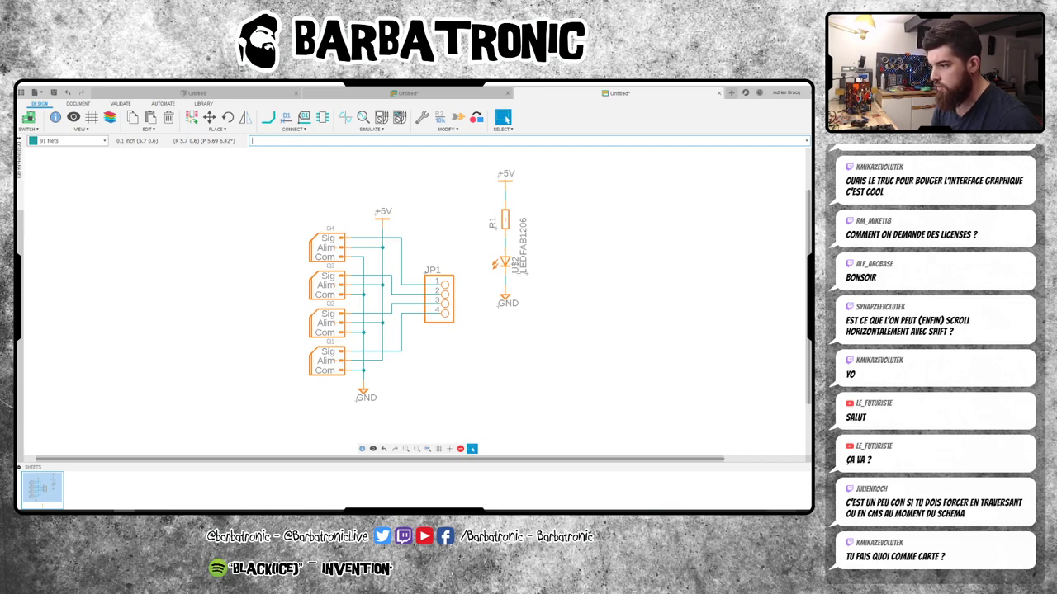
scroll(509, 349, up, 3)
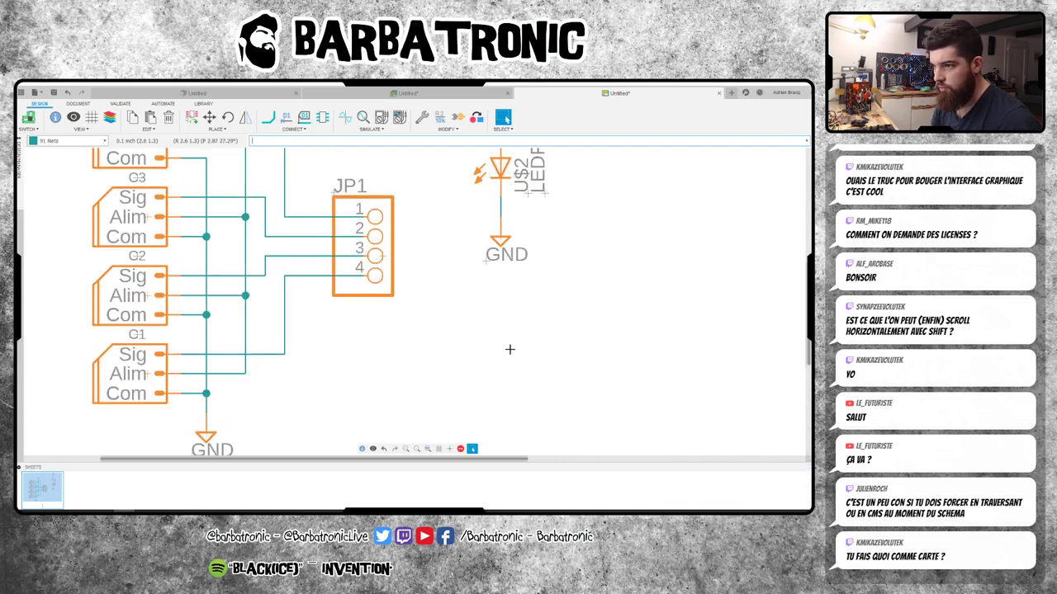
scroll(599, 314, down, 3)
scroll(607, 341, up, 1)
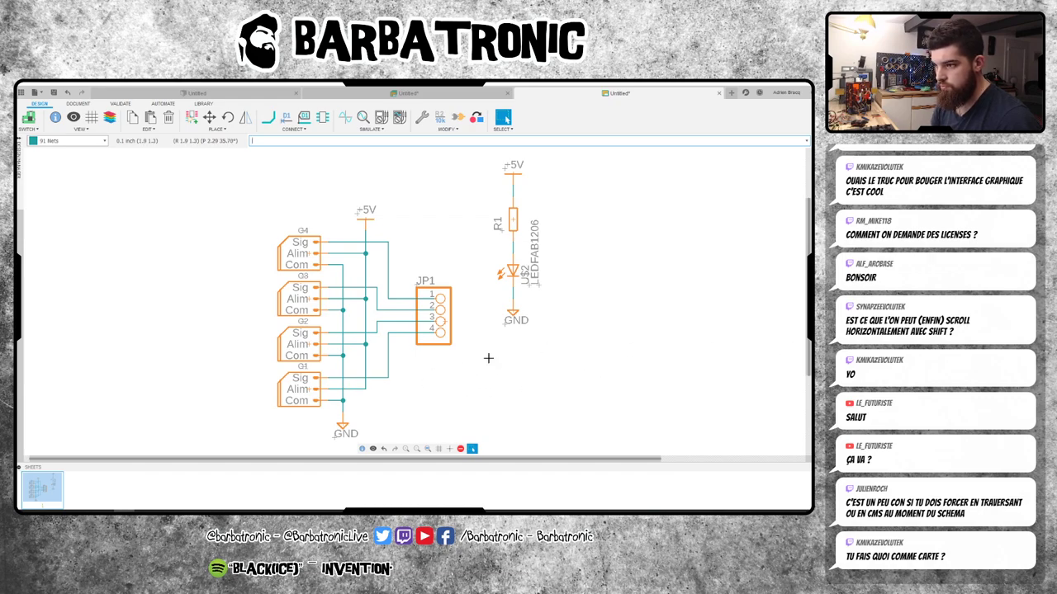
key(super)
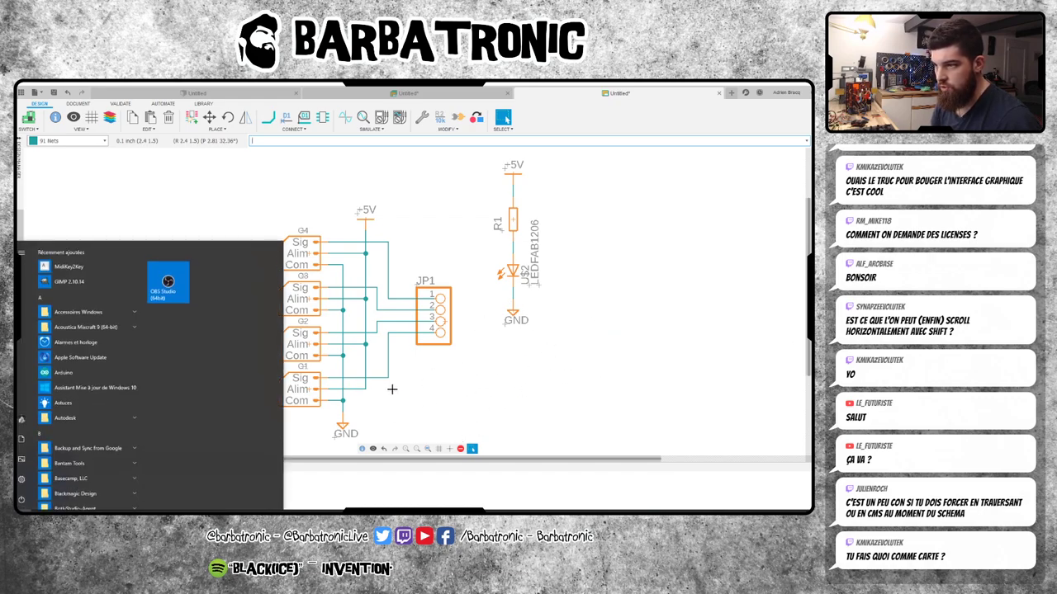
click(392, 389)
middle_drag(563, 337, 533, 339)
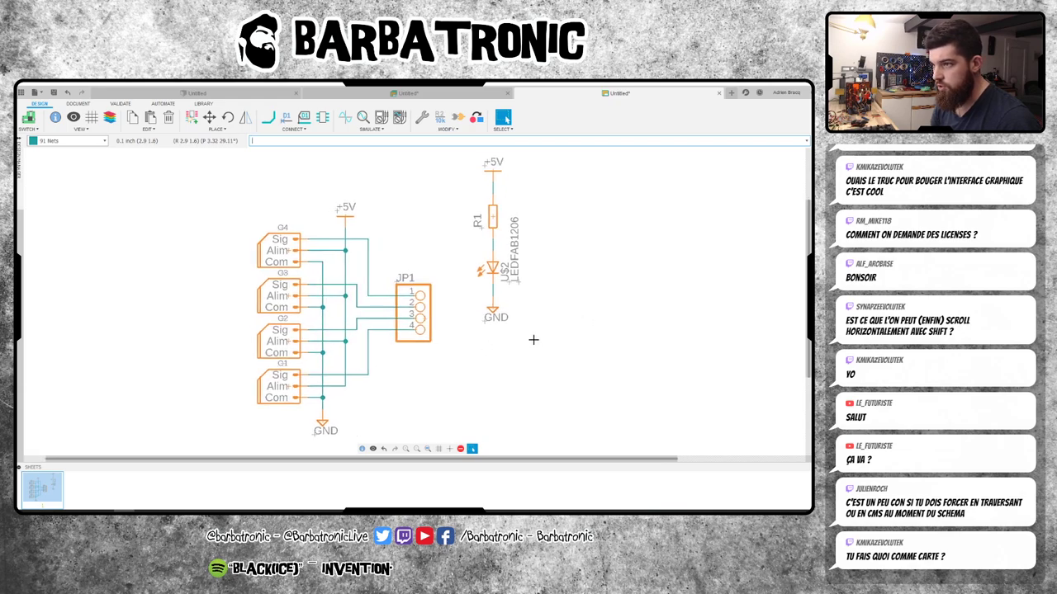
scroll(532, 340, down, 1)
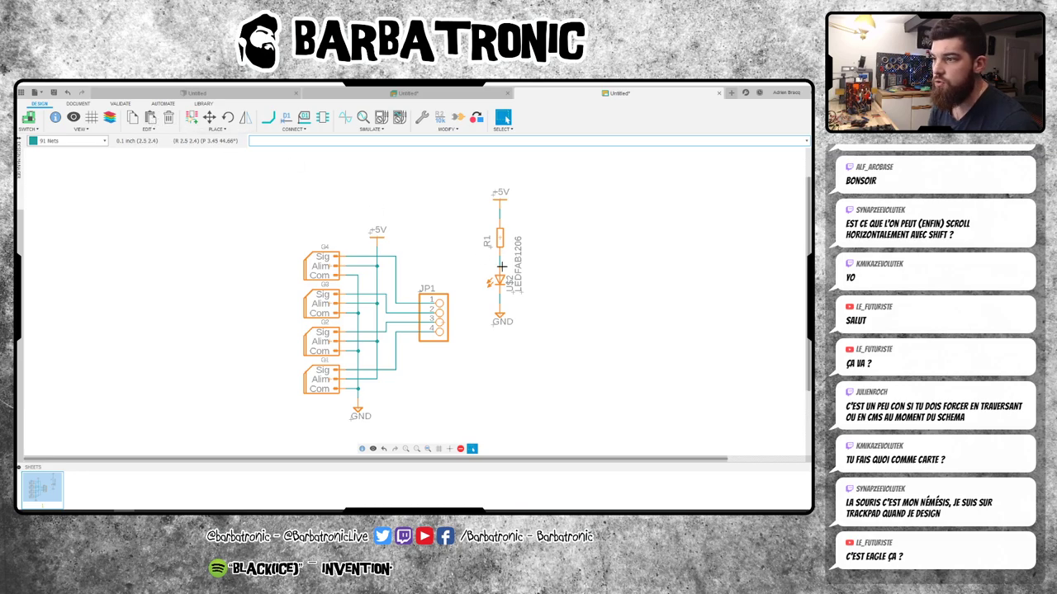
- Switch R1's package to R_CHIP-0805 (2012-METRIC) in the Change package dialog
right_click(497, 239)
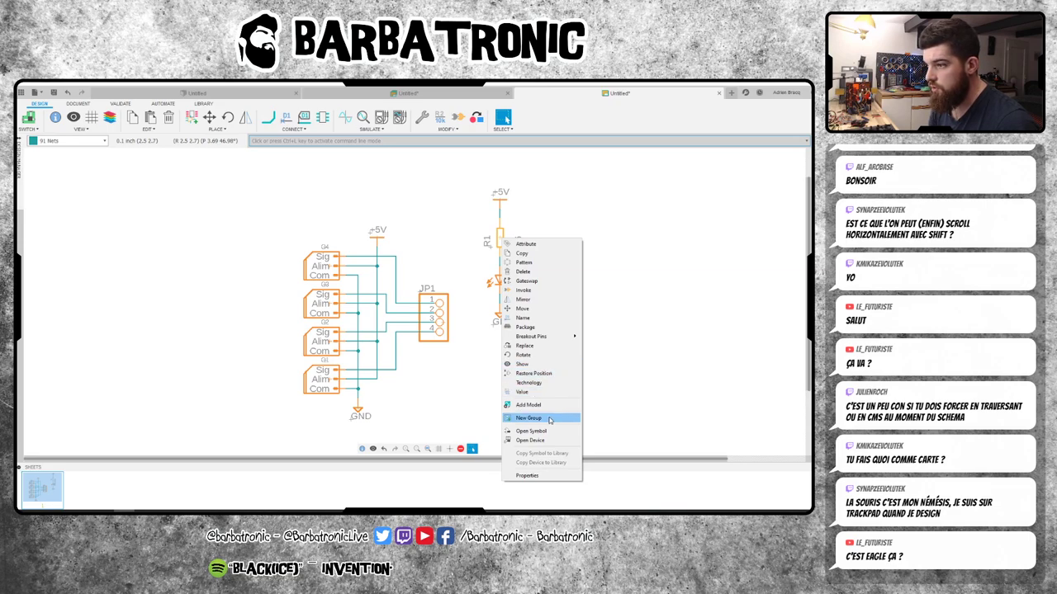
click(534, 327)
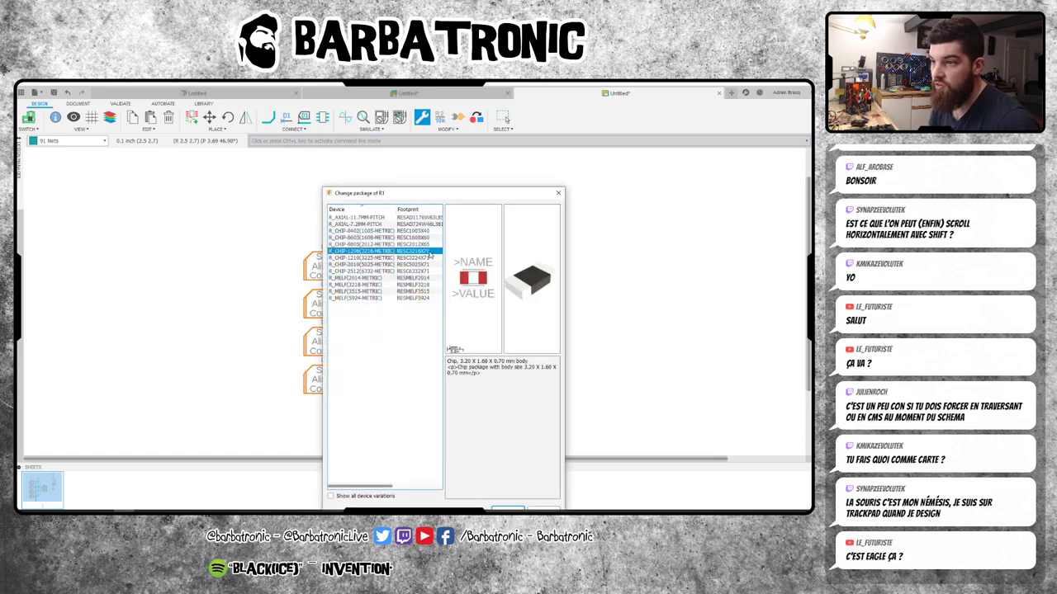
click(431, 225)
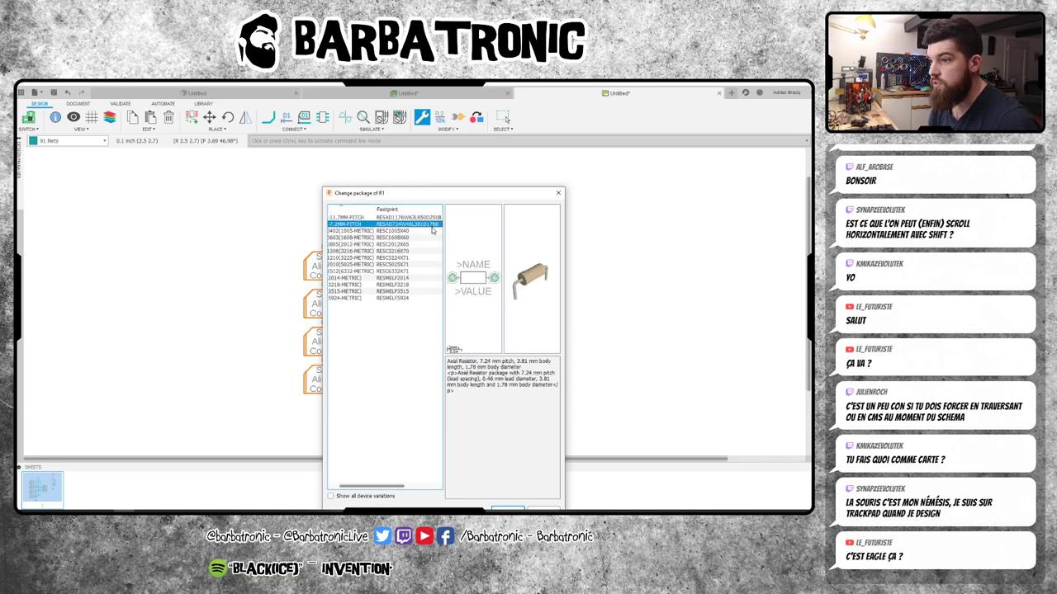
click(413, 258)
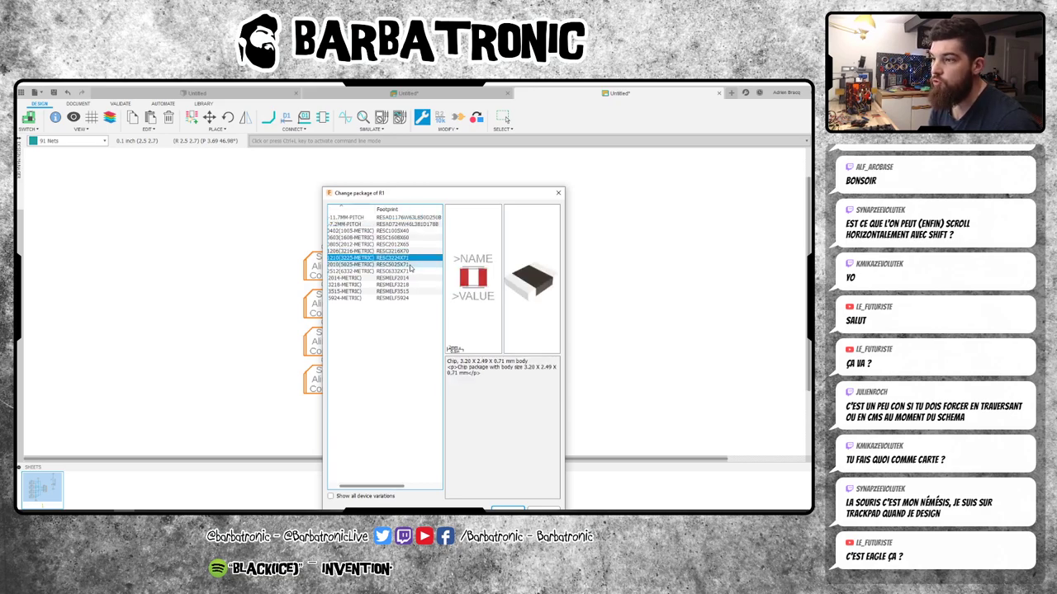
click(412, 252)
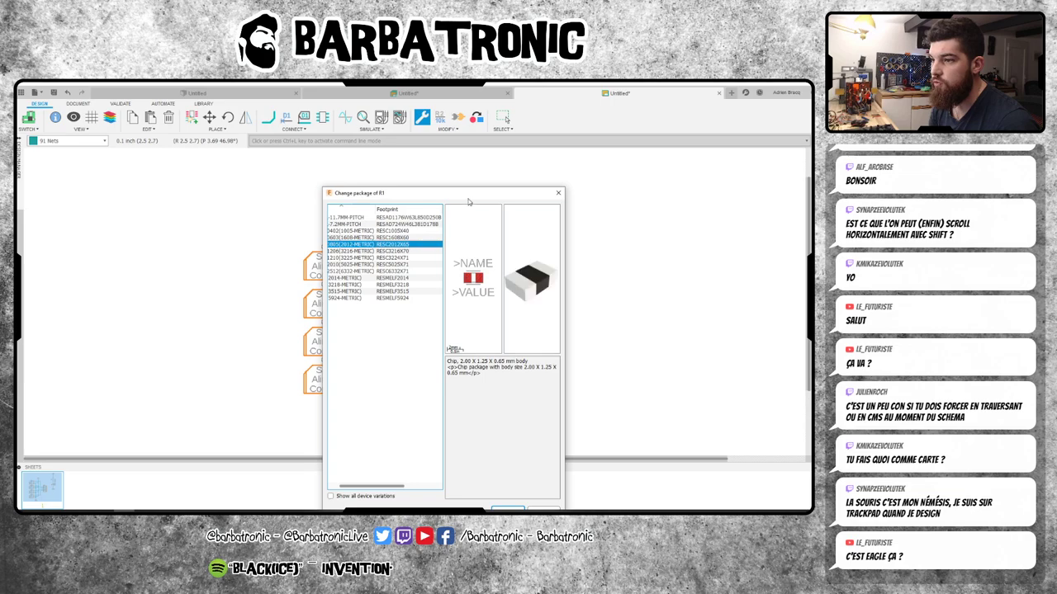
drag(454, 192, 581, 149)
click(632, 460)
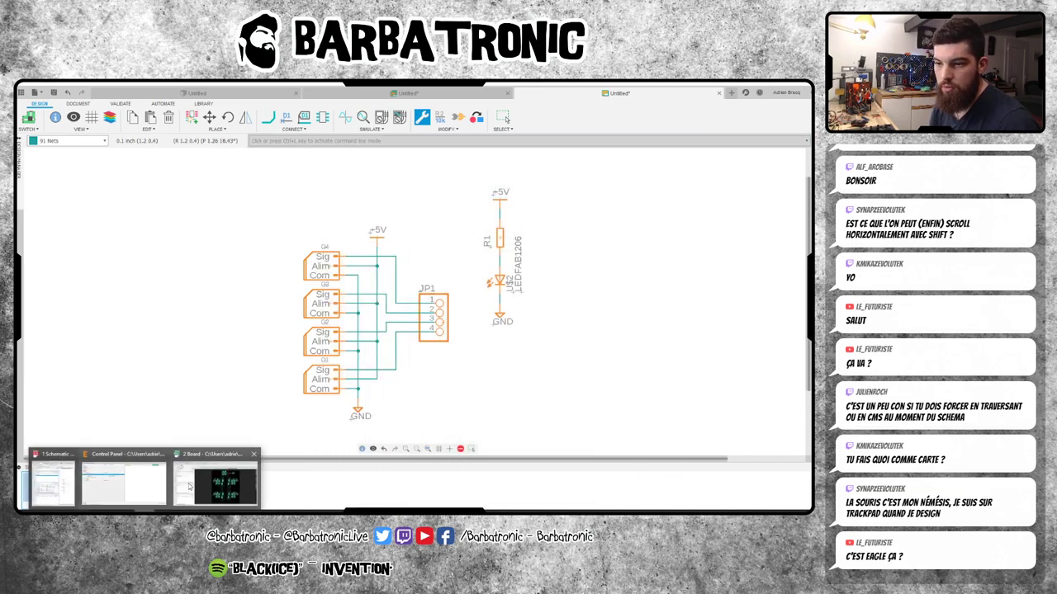
click(189, 491)
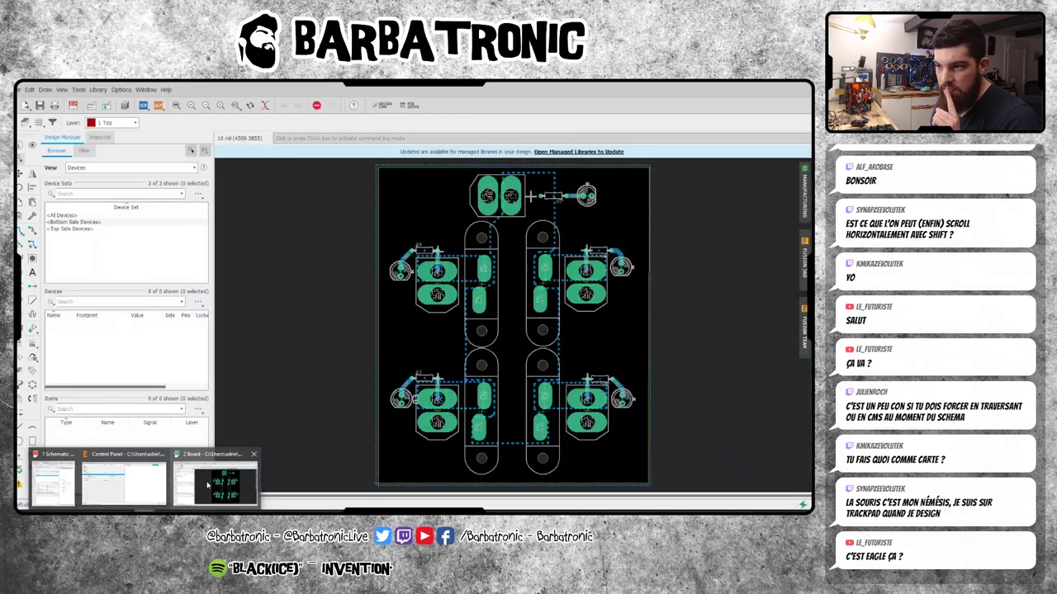
click(189, 490)
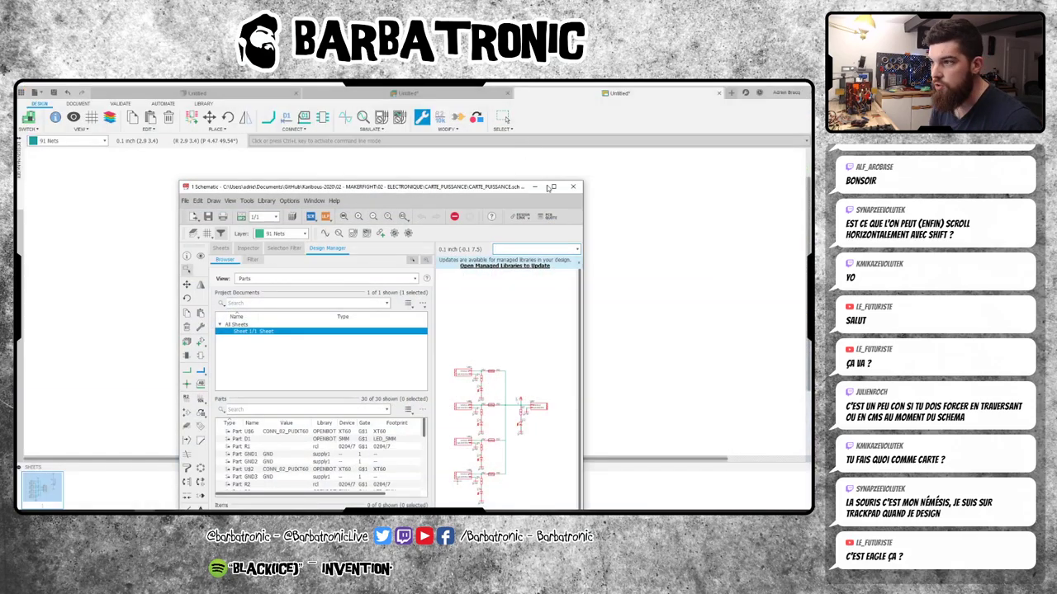
click(551, 187)
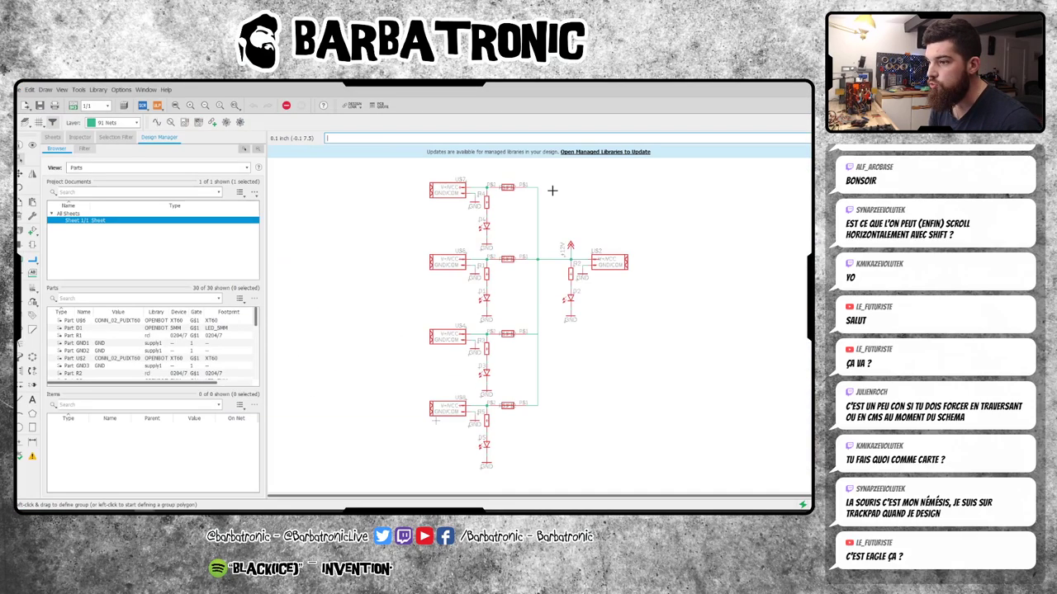
scroll(558, 264, up, 3)
scroll(558, 264, up, 3)
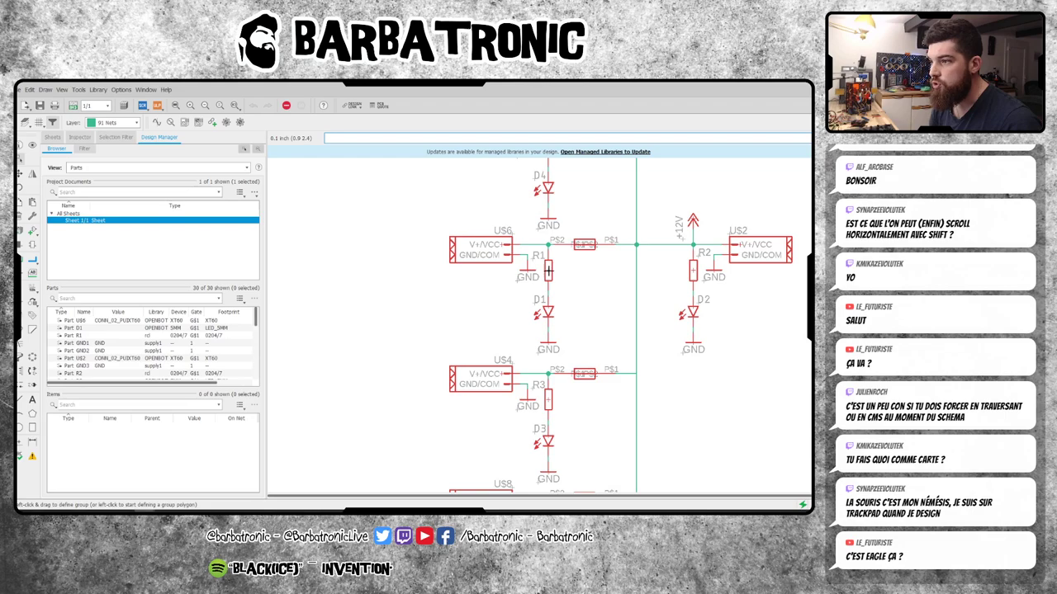
right_click(550, 271)
click(578, 176)
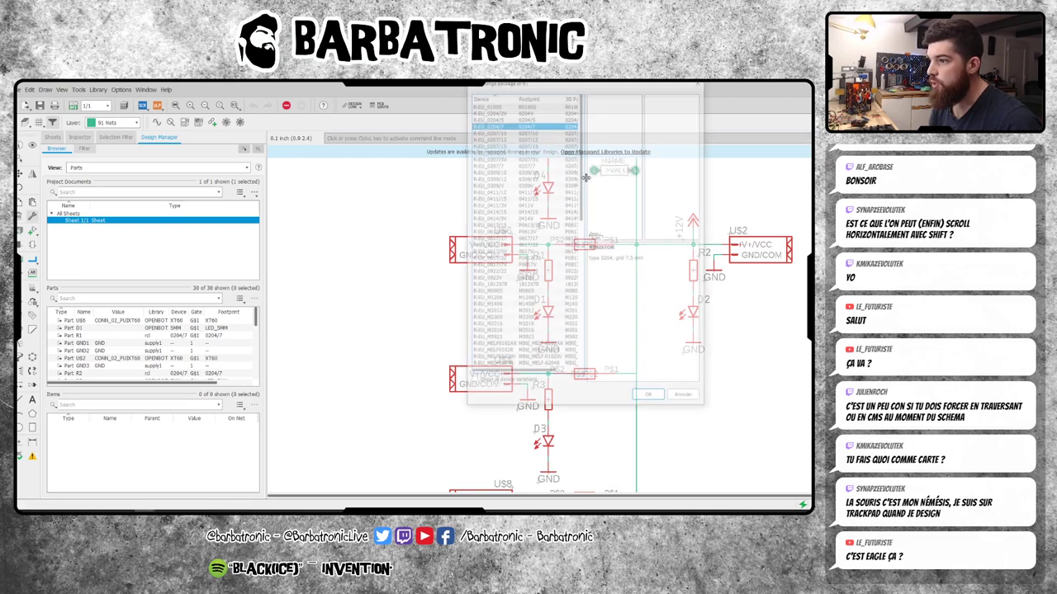
drag(572, 89, 329, 107)
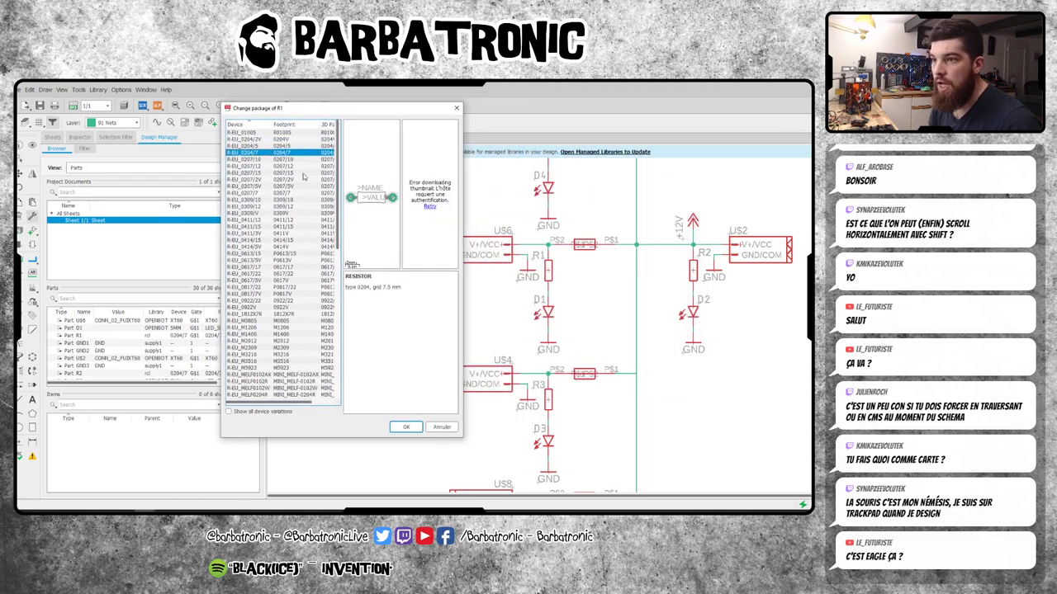
drag(220, 424, 80, 424)
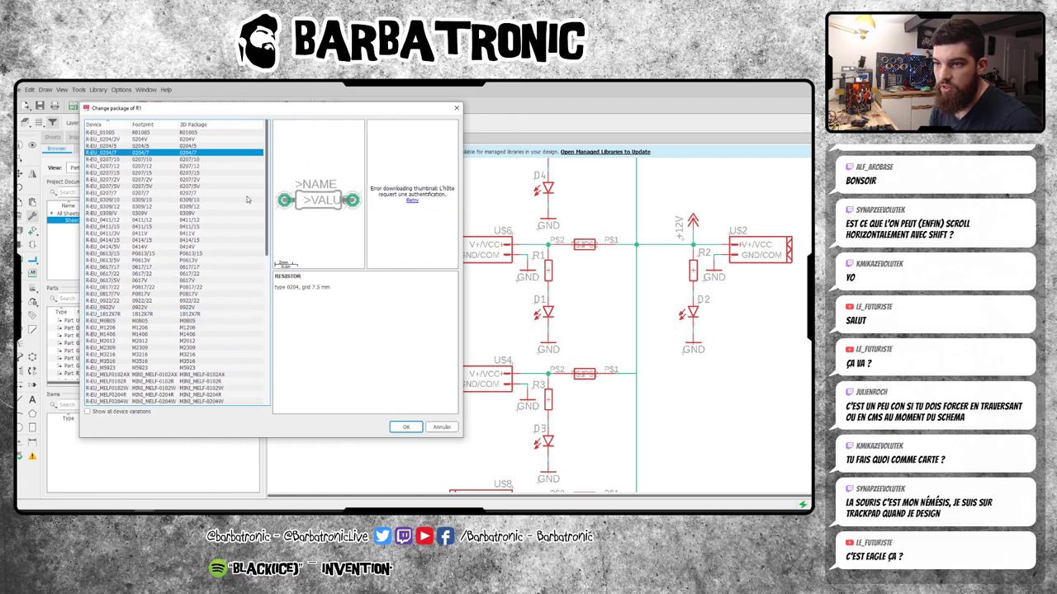
scroll(269, 176, down, 3)
scroll(269, 368, up, 3)
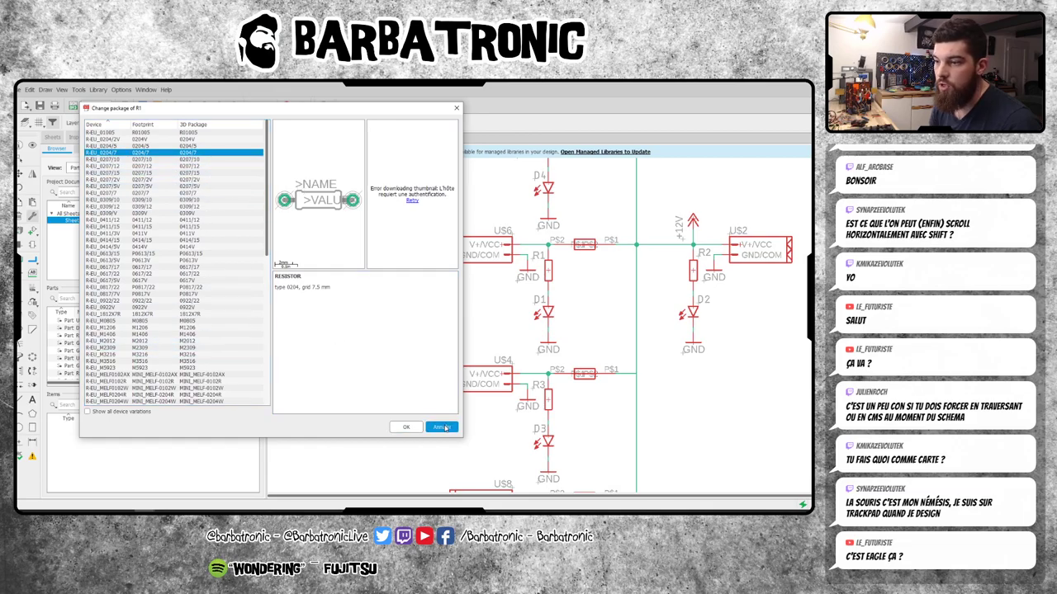
click(405, 426)
key(alt+Tab)
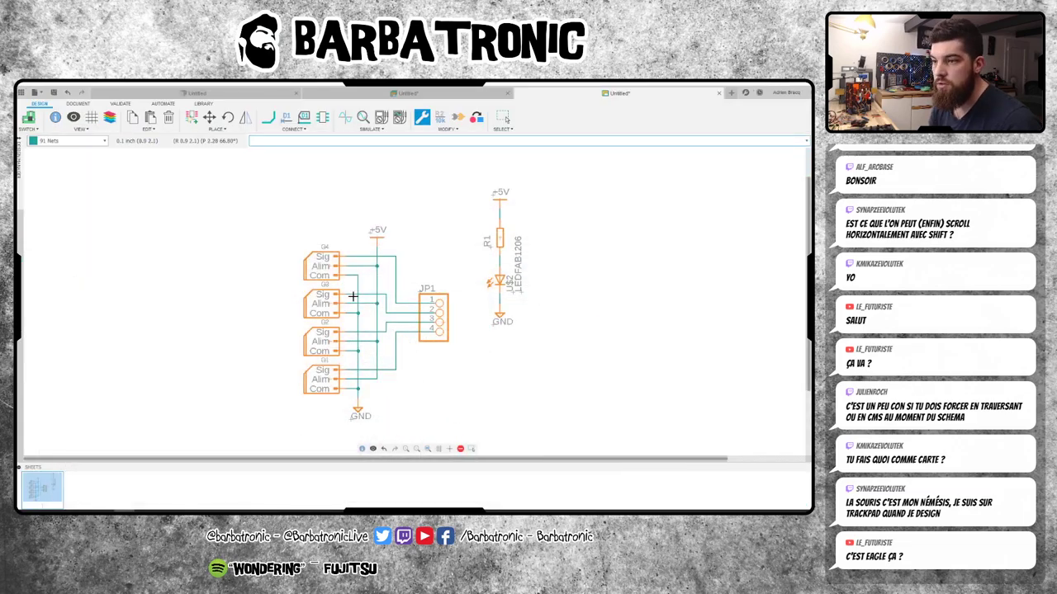
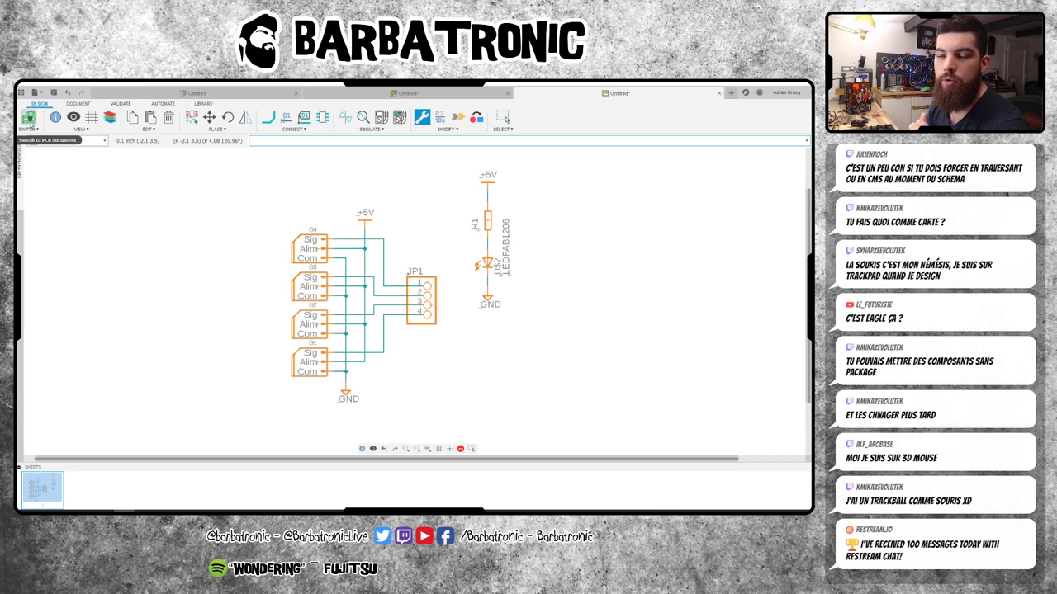
- Open the PCB layout with the four MOLEX-1X3 connectors, JP1, R1 and the LED
click(28, 118)
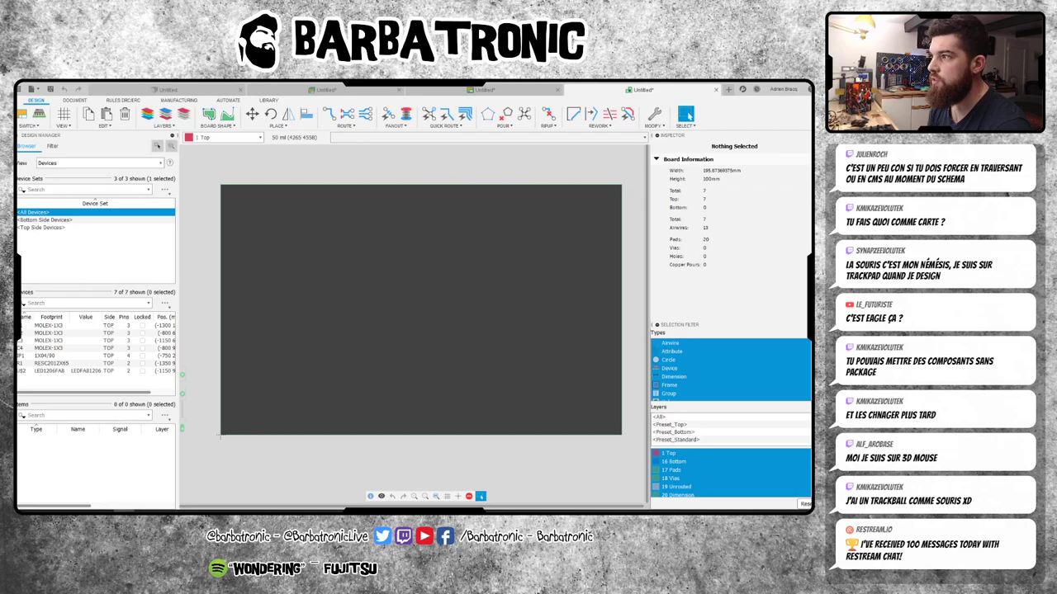
- Bring the LED, resistor, MOLEX connectors and 1X04/90 header from the cluster onto the board
click(805, 146)
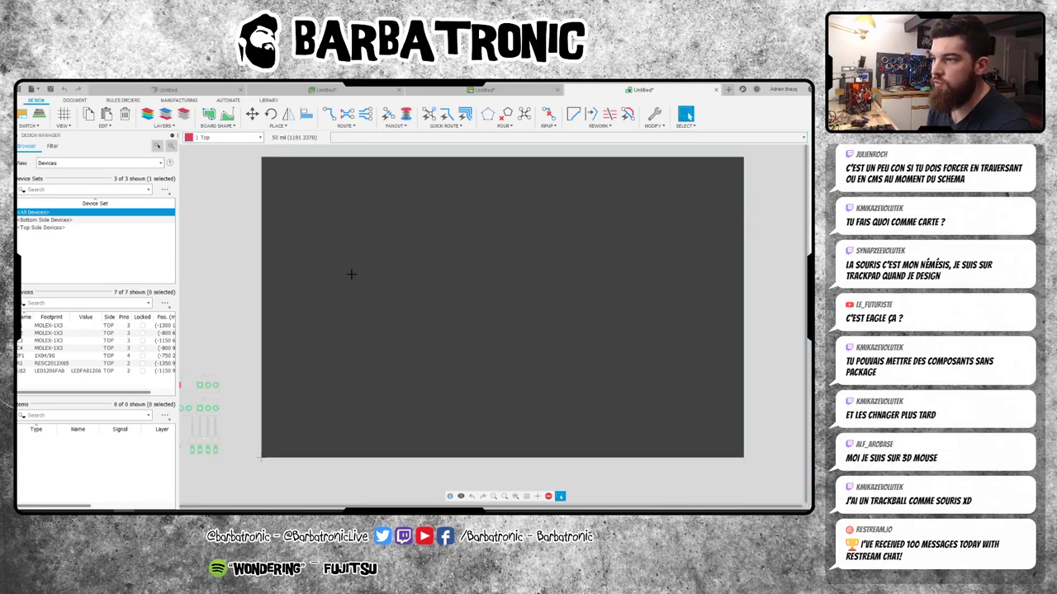
scroll(297, 283, up, 2)
scroll(330, 245, down, 2)
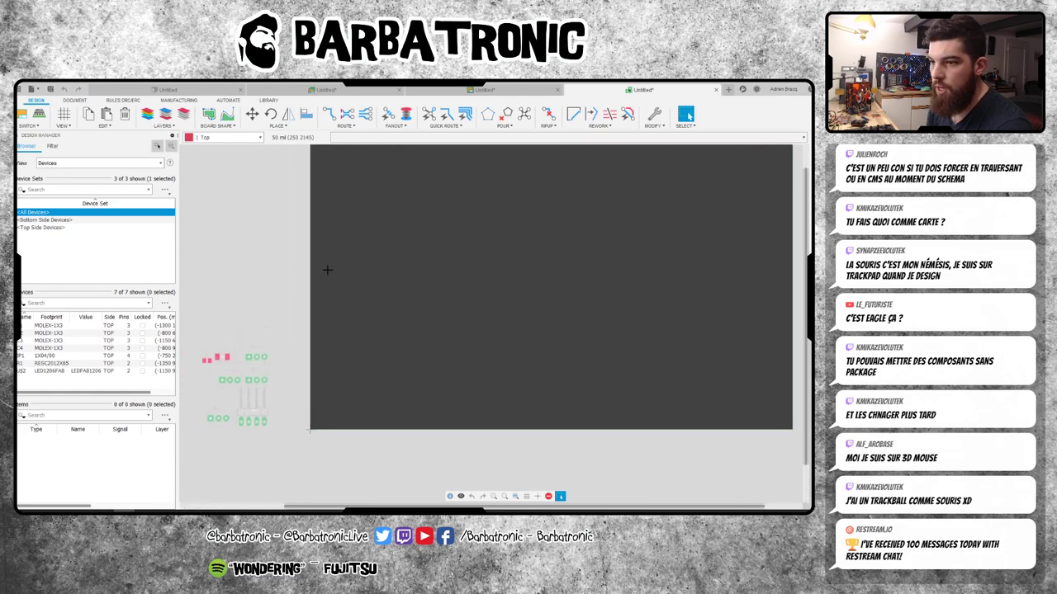
middle_drag(321, 299, 321, 293)
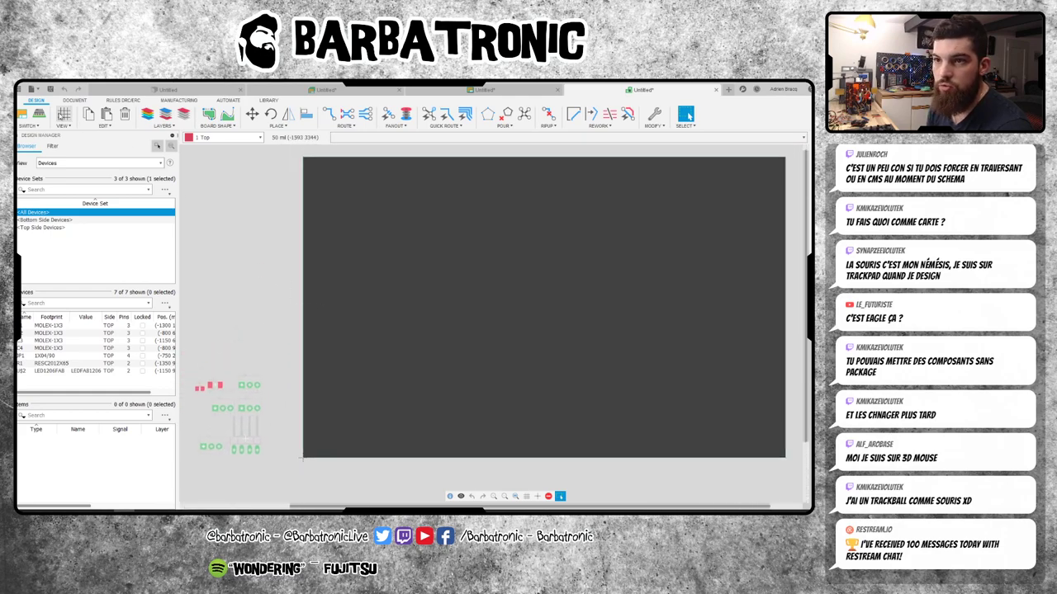
click(252, 113)
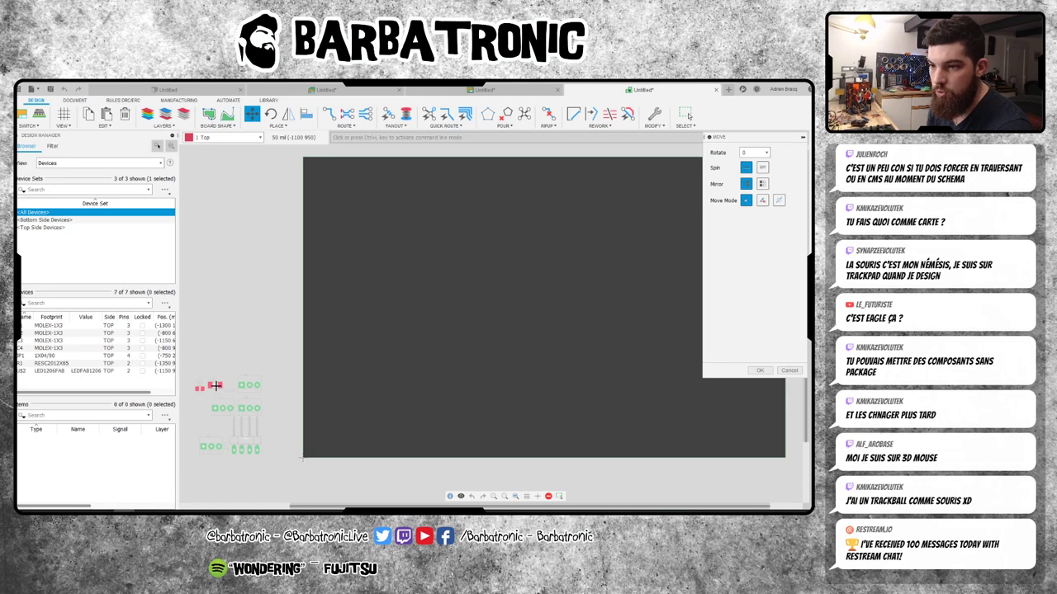
click(216, 386)
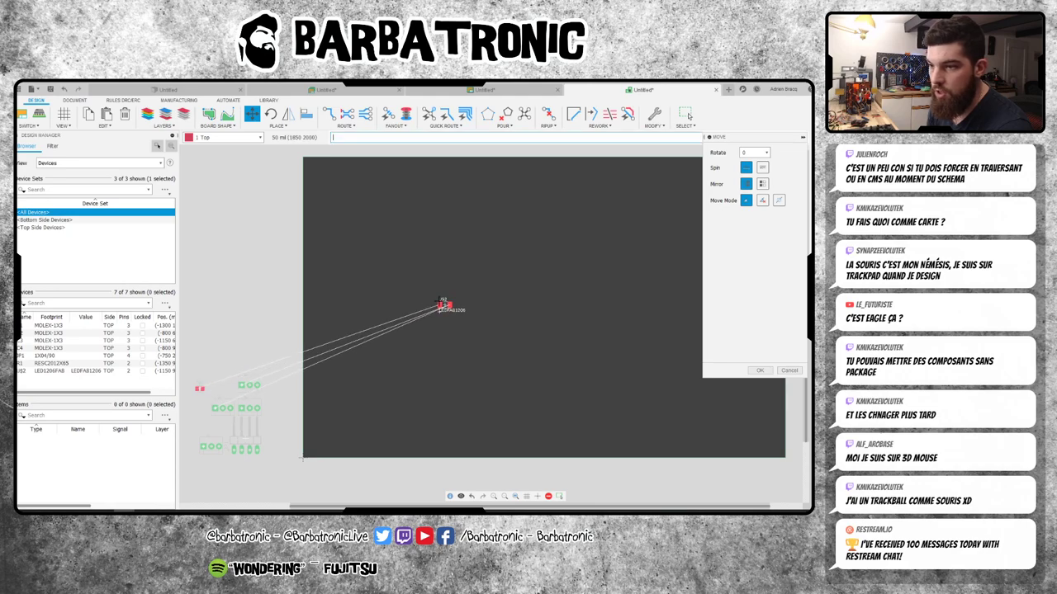
click(387, 269)
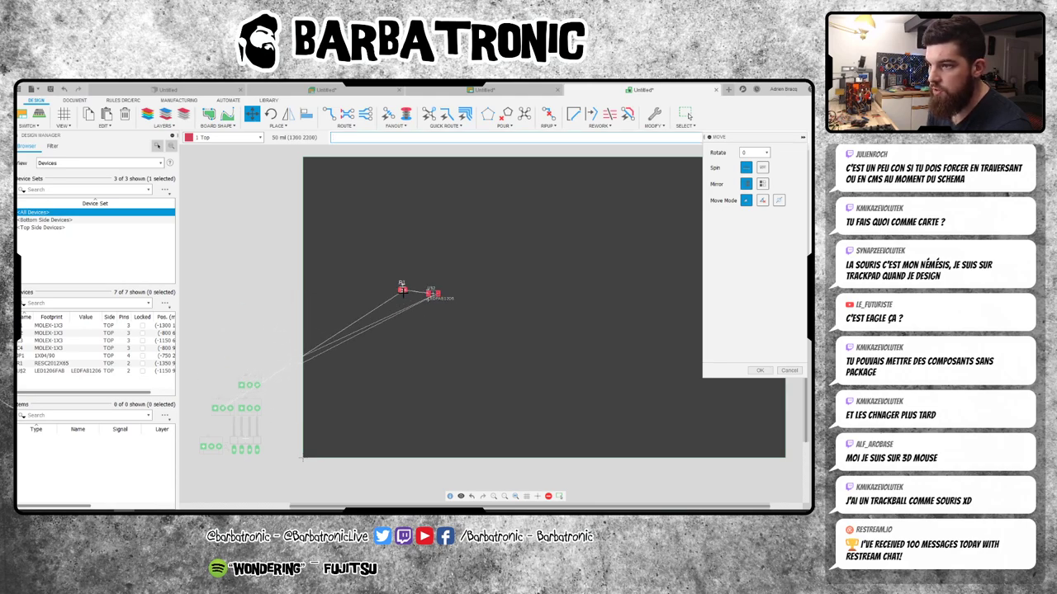
click(399, 291)
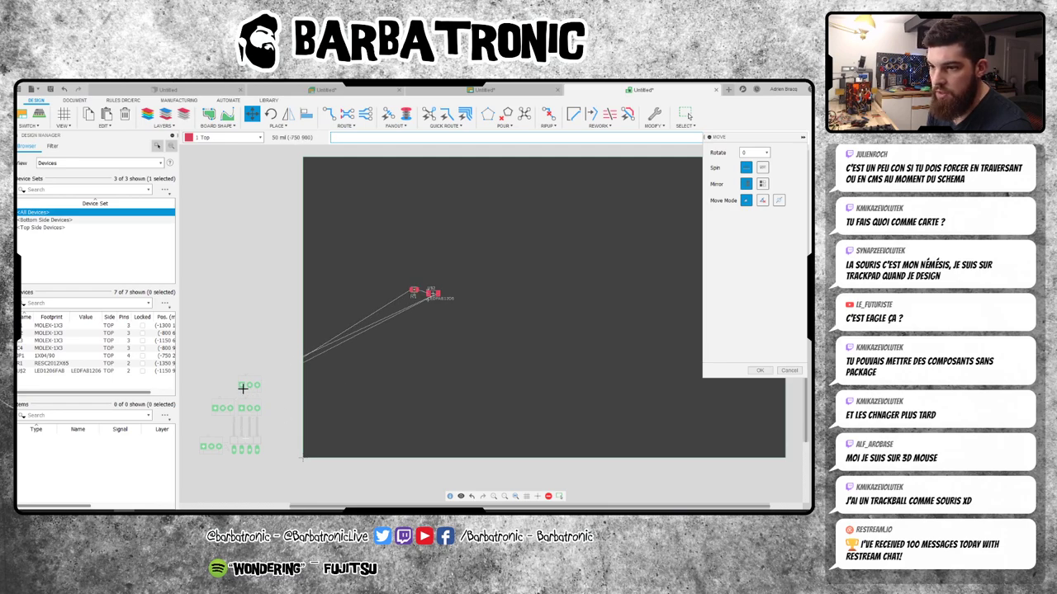
click(247, 386)
click(478, 362)
click(216, 407)
click(485, 353)
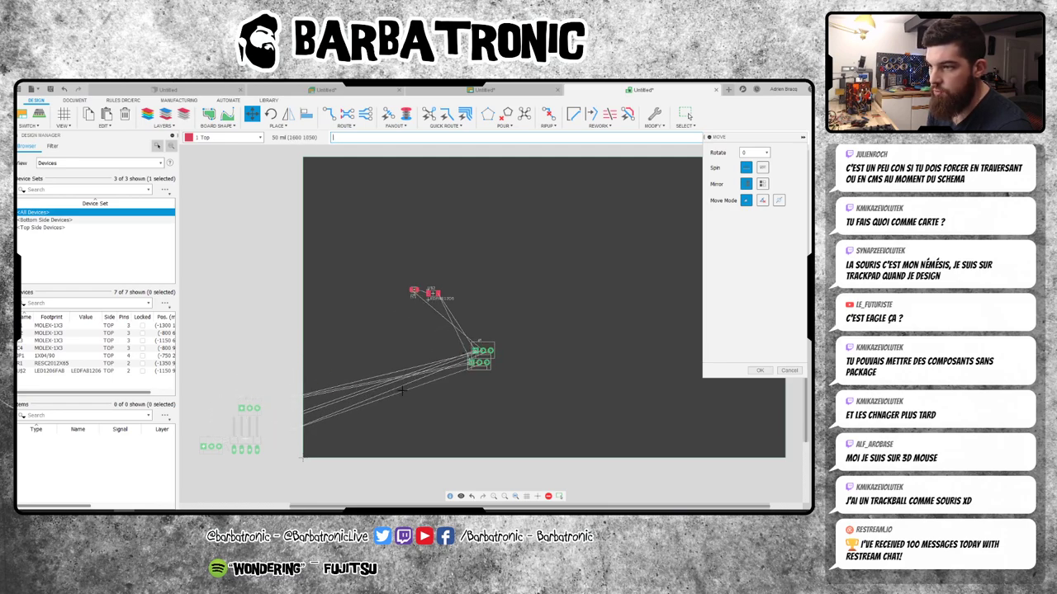
drag(241, 408, 494, 420)
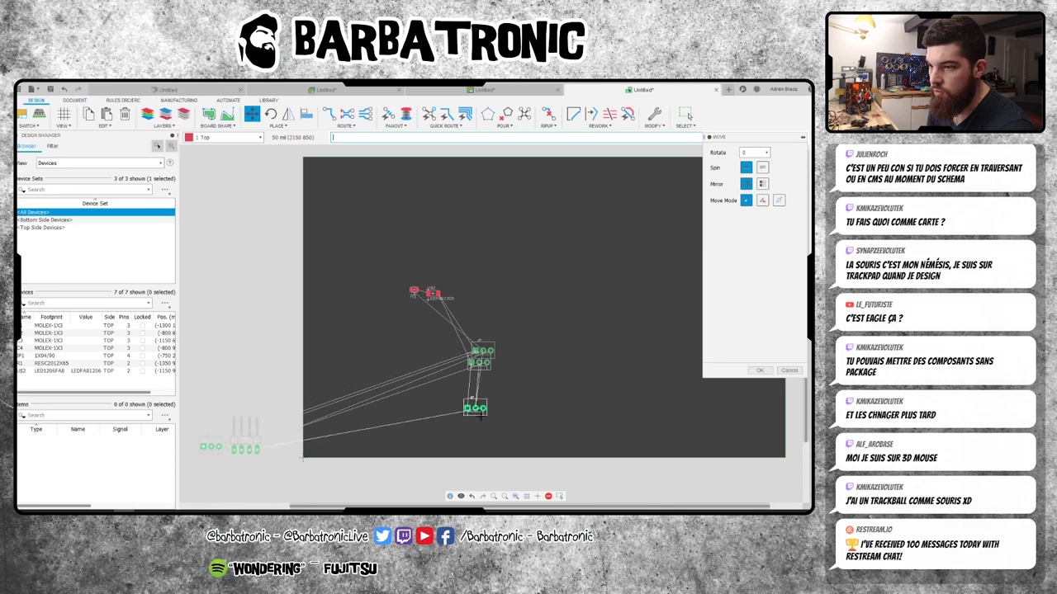
drag(247, 442, 526, 384)
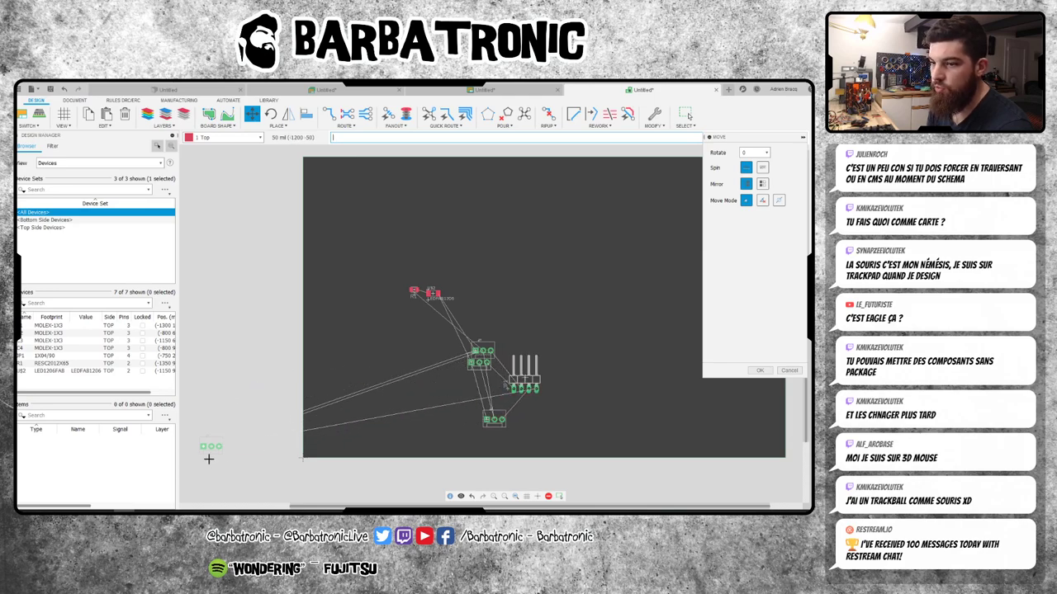
drag(203, 446, 521, 334)
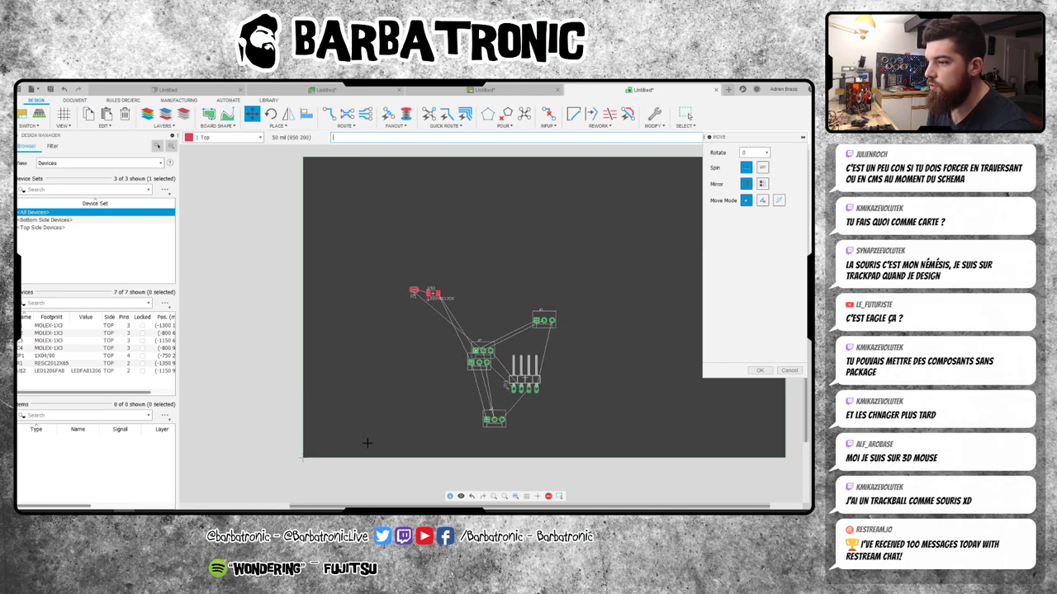
scroll(368, 443, up, 2)
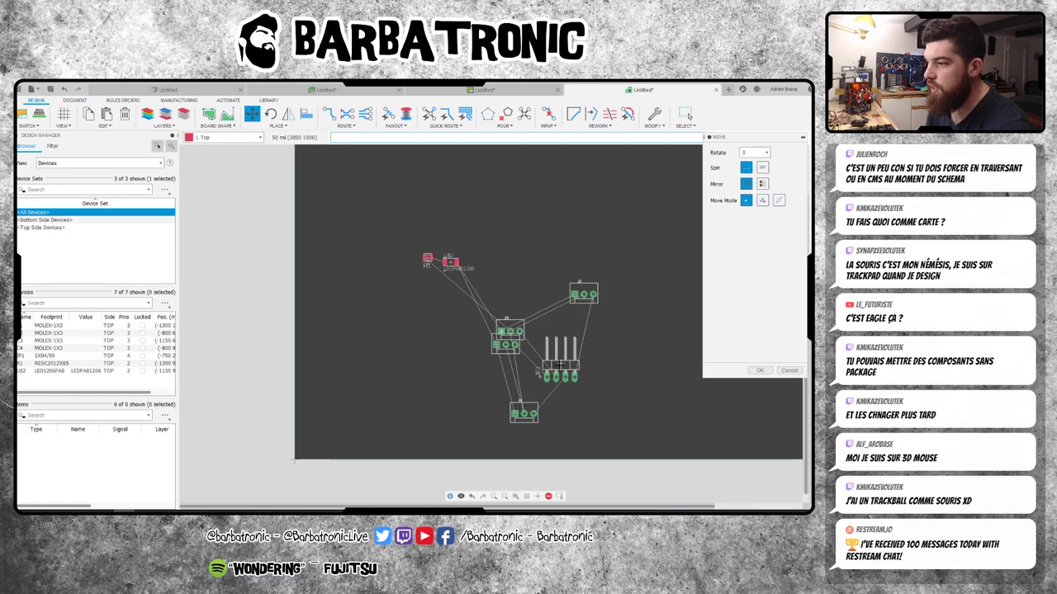
- Place the header at the board's left edge with the four connectors stacked in a column beside it
drag(537, 374, 304, 390)
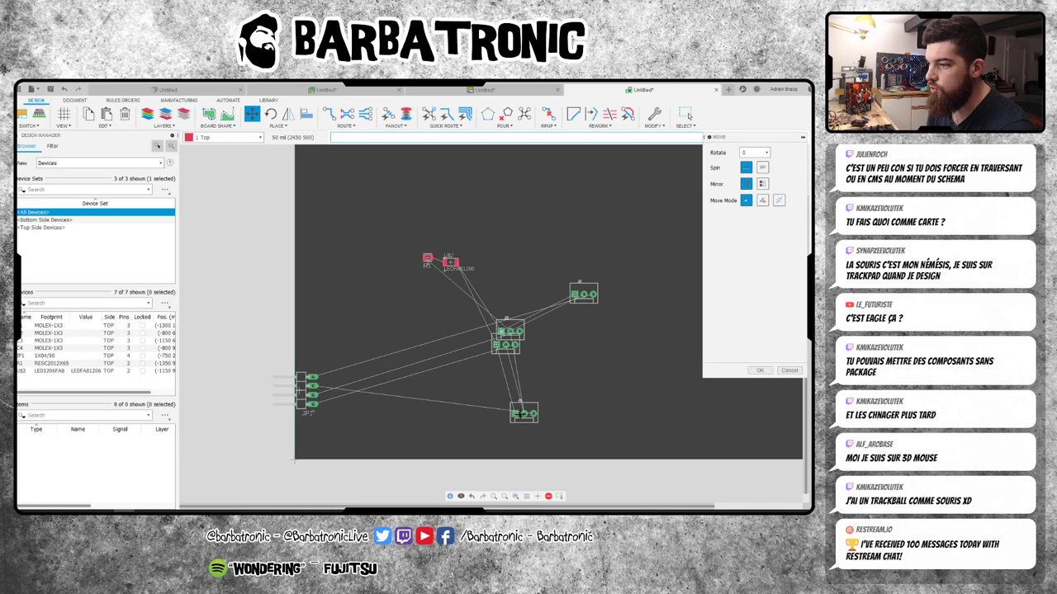
drag(523, 415, 383, 391)
mouse_move(506, 344)
mouse_down()
mouse_move(369, 405)
mouse_move(369, 430)
mouse_up()
mouse_move(504, 319)
mouse_down()
mouse_move(394, 412)
mouse_move(383, 401)
mouse_move(378, 427)
mouse_up()
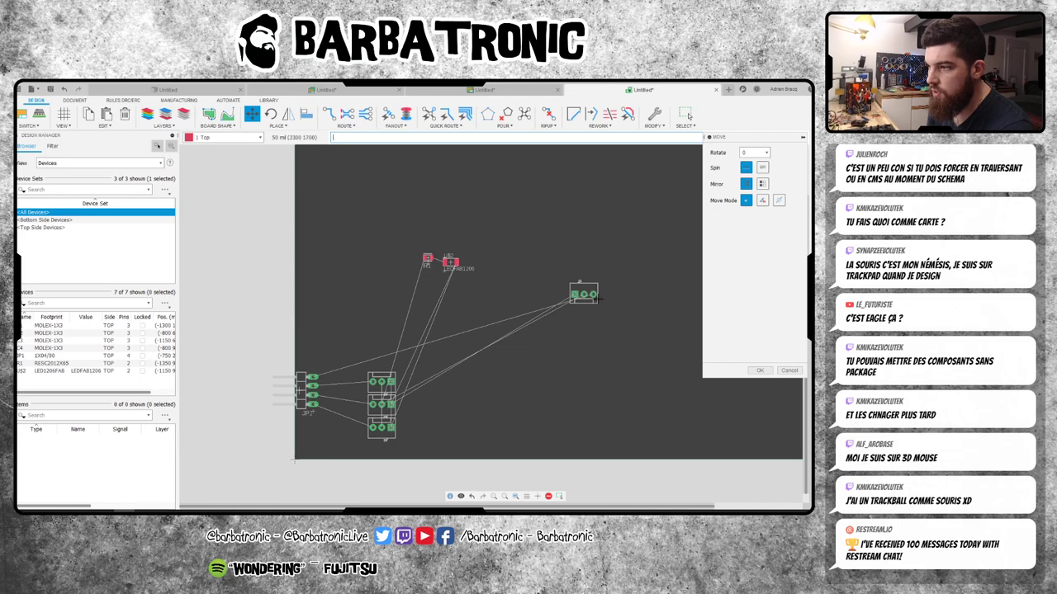
drag(596, 297, 393, 360)
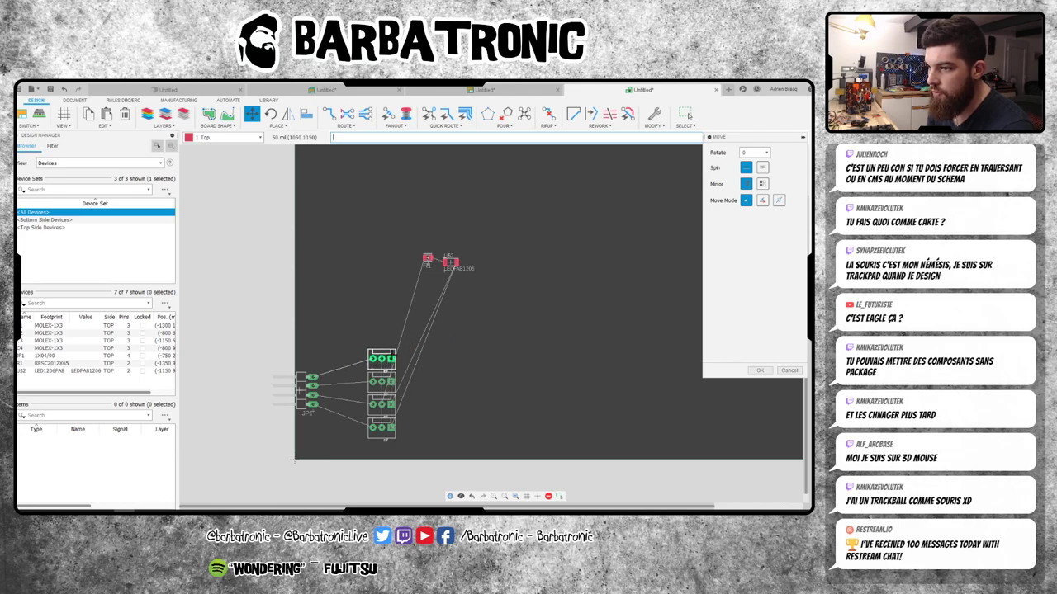
click(393, 360)
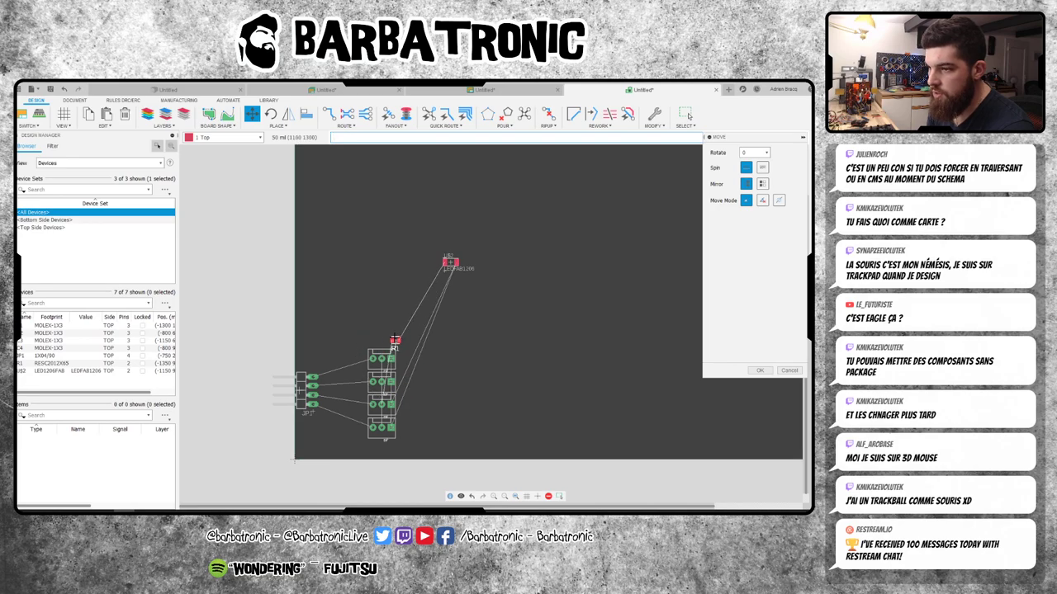
- Rotate resistor R1 by 90 degrees and place the LED just above it
right_click(388, 340)
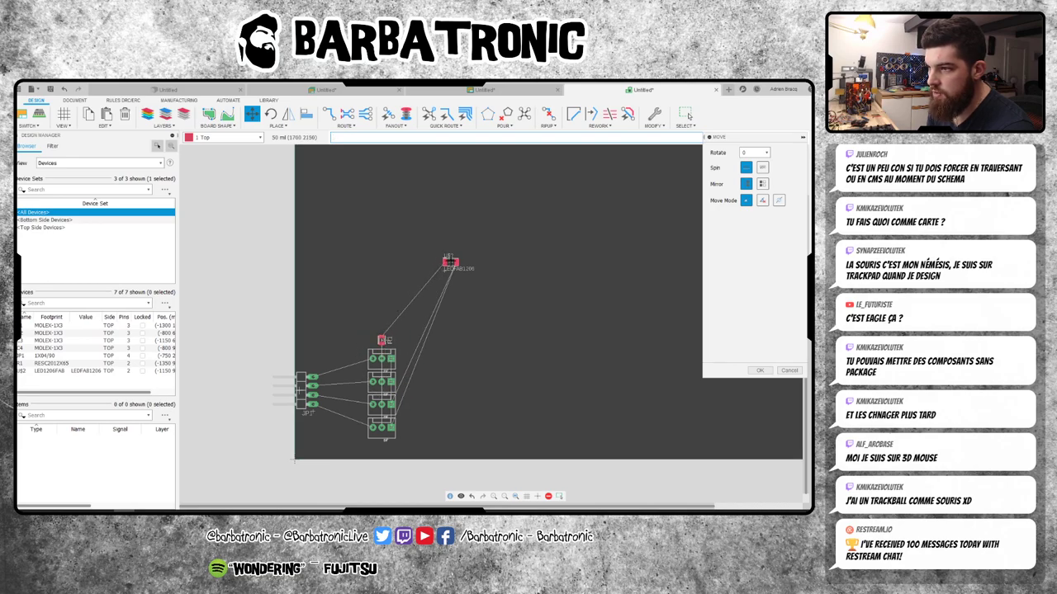
click(450, 262)
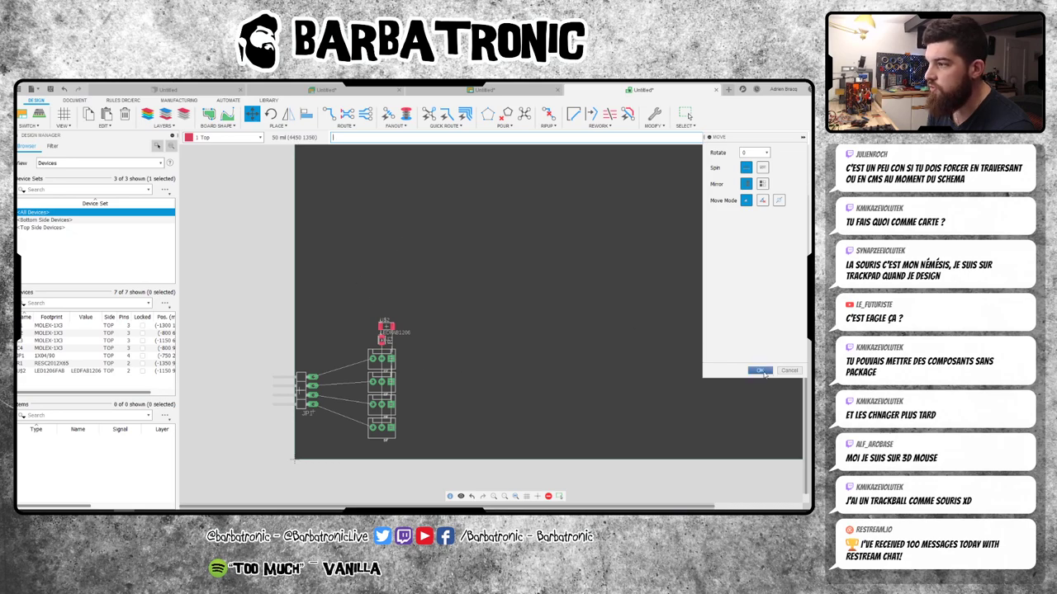
key(Escape)
- Box-select the LED and resistor area and try moving the selection
drag(322, 277, 446, 447)
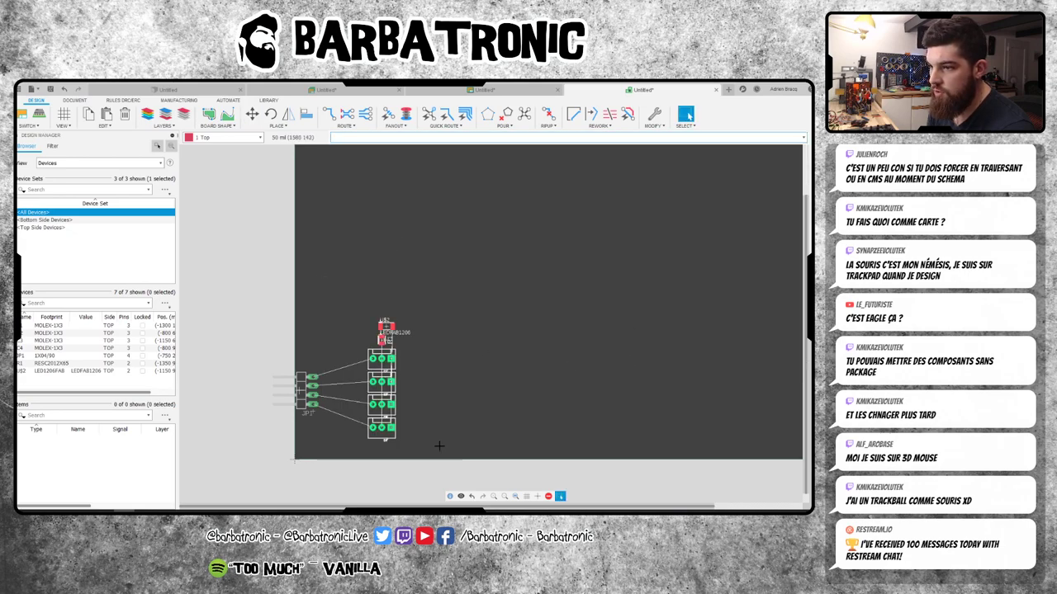
click(249, 280)
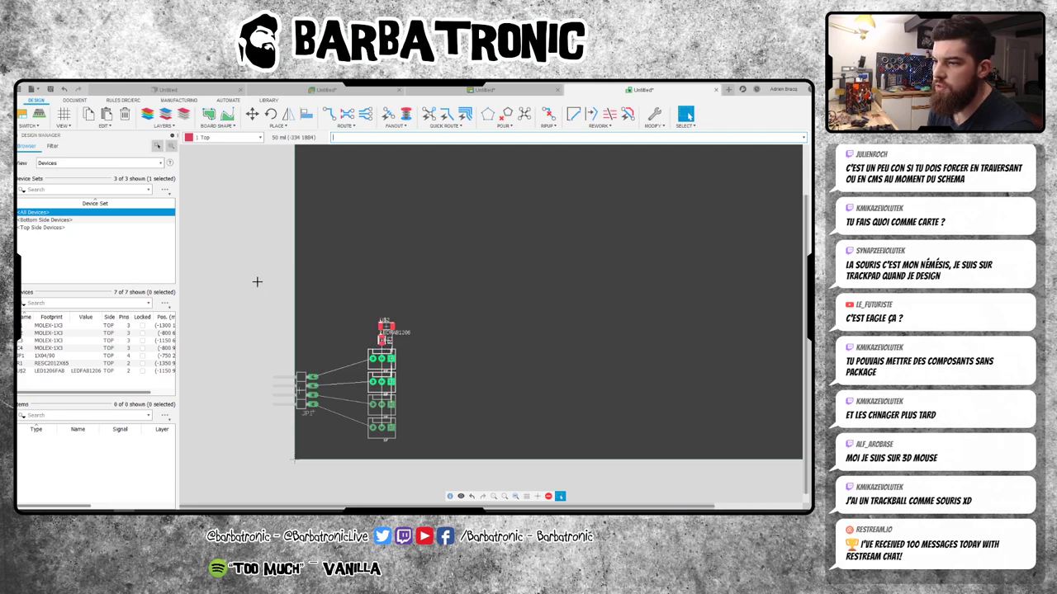
drag(273, 280, 470, 347)
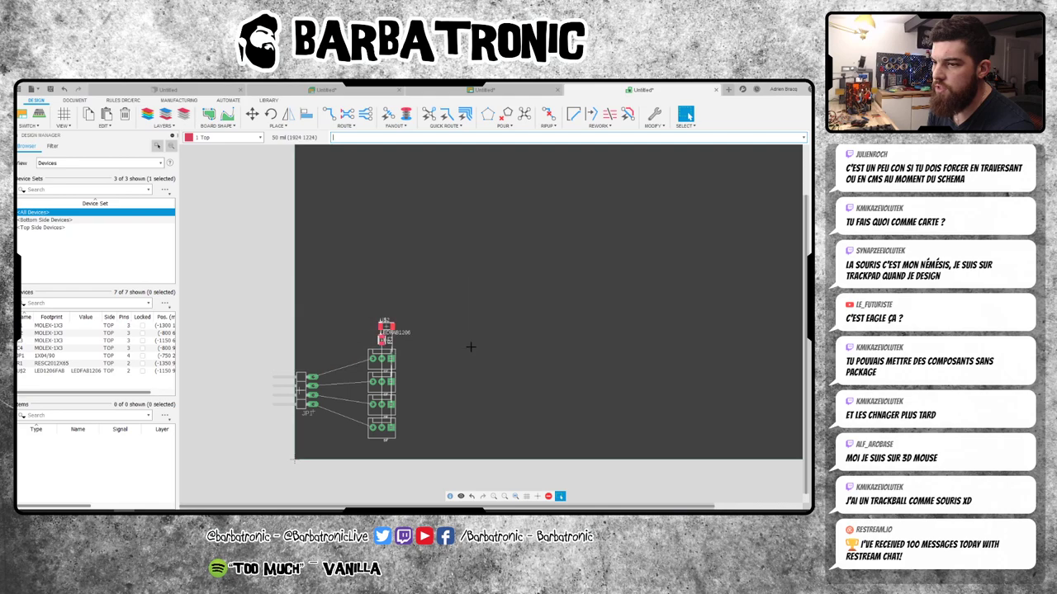
right_click(386, 327)
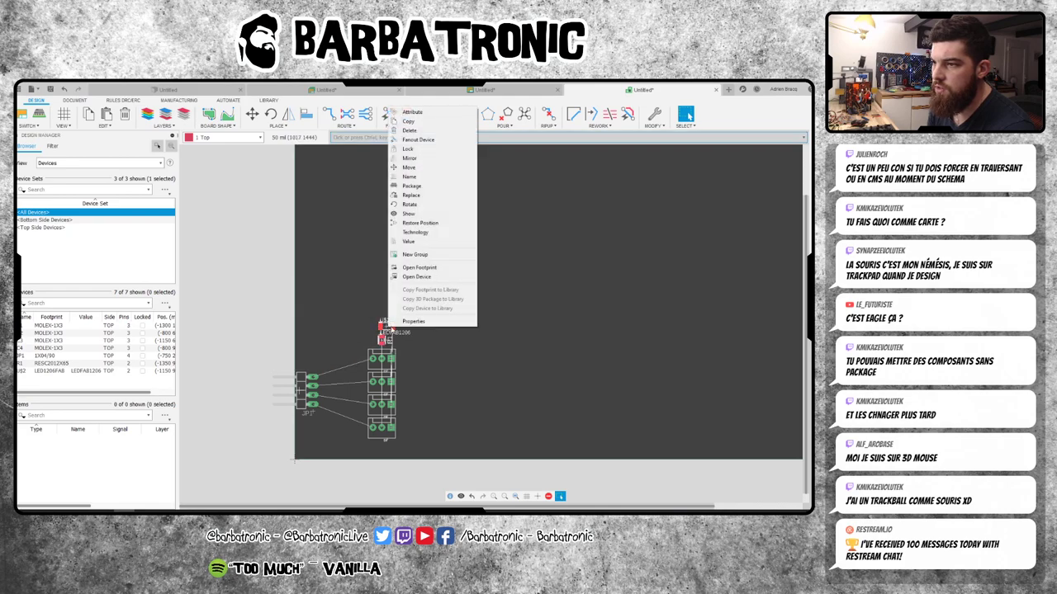
click(408, 166)
key(ctrl+l)
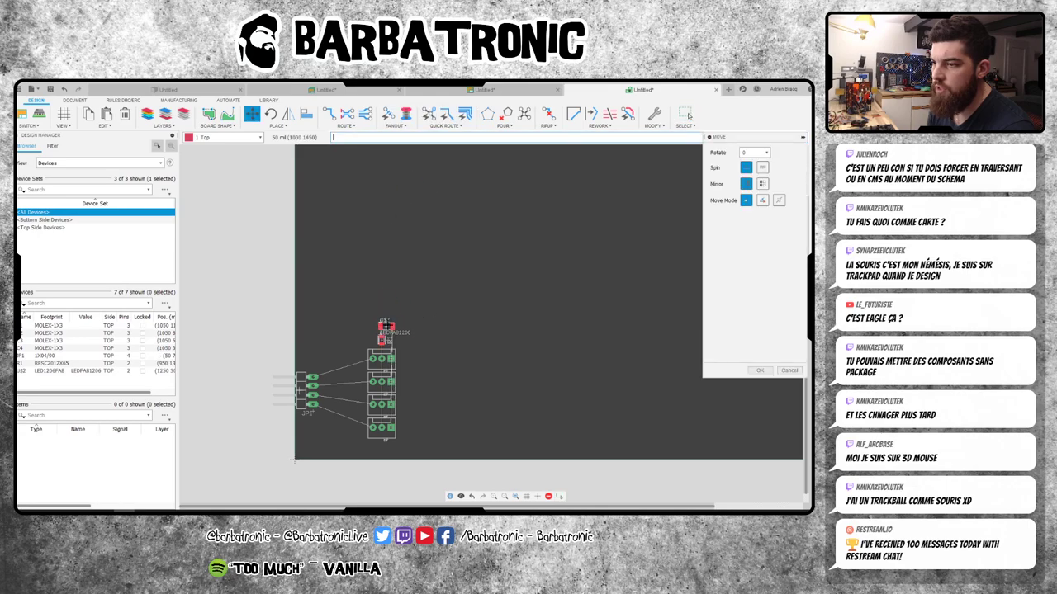
click(757, 370)
- Move the boxed LED group to sit just above the connector column
drag(260, 253, 460, 346)
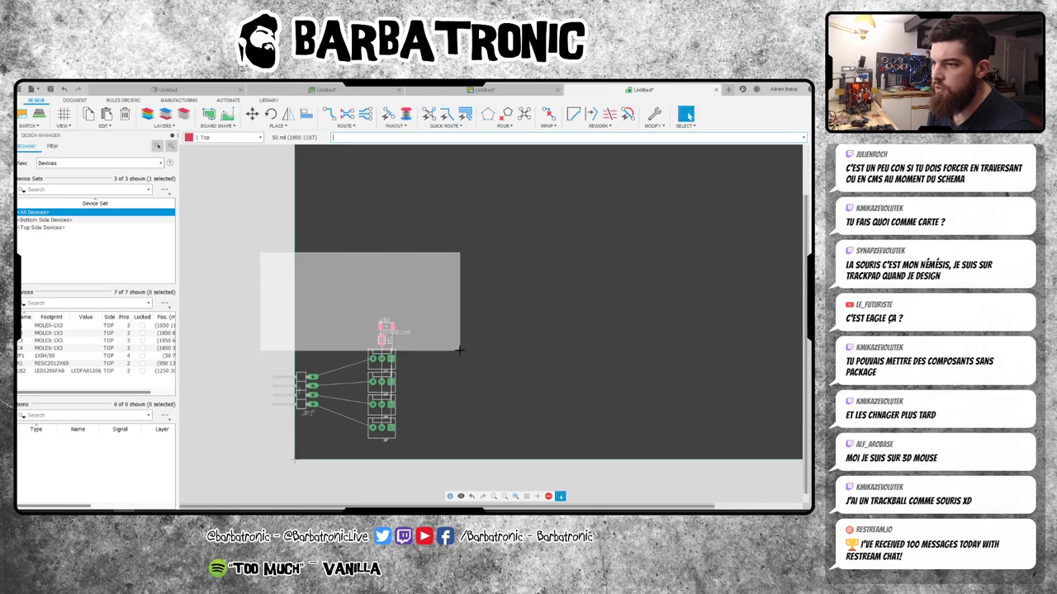
click(252, 113)
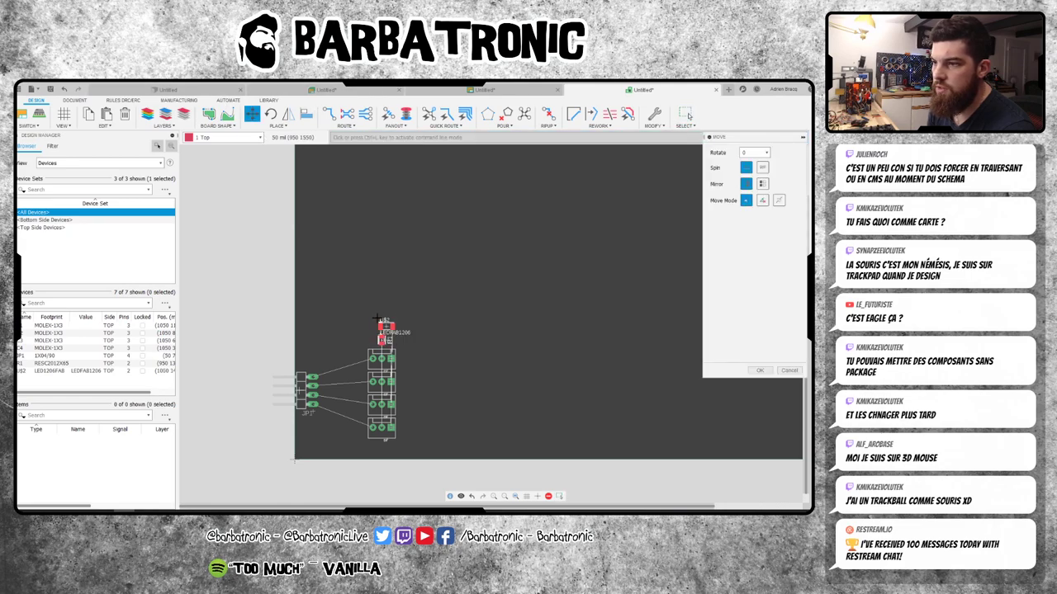
right_click(382, 332)
click(411, 444)
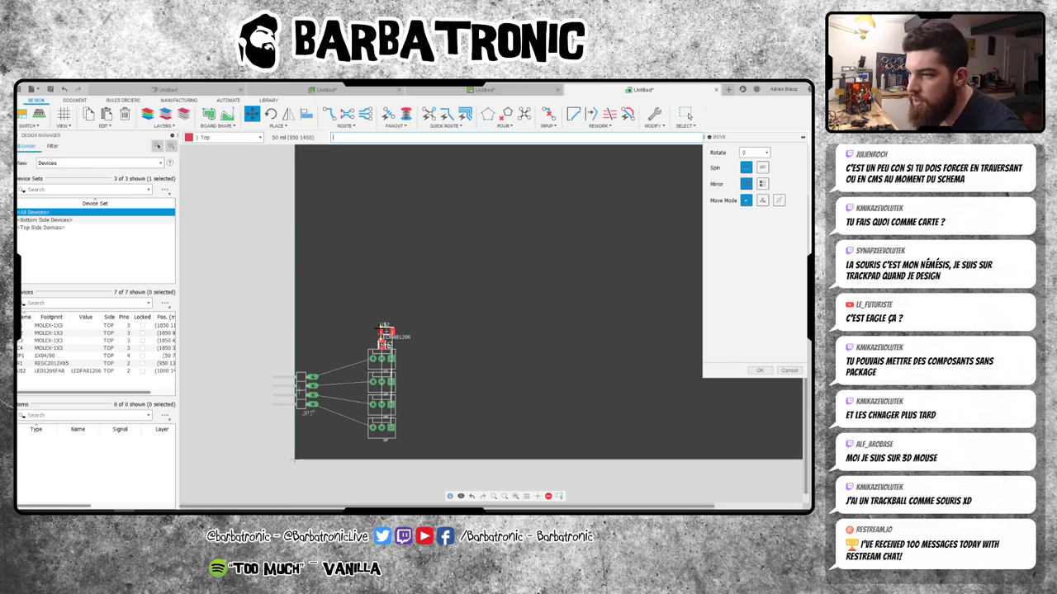
click(367, 350)
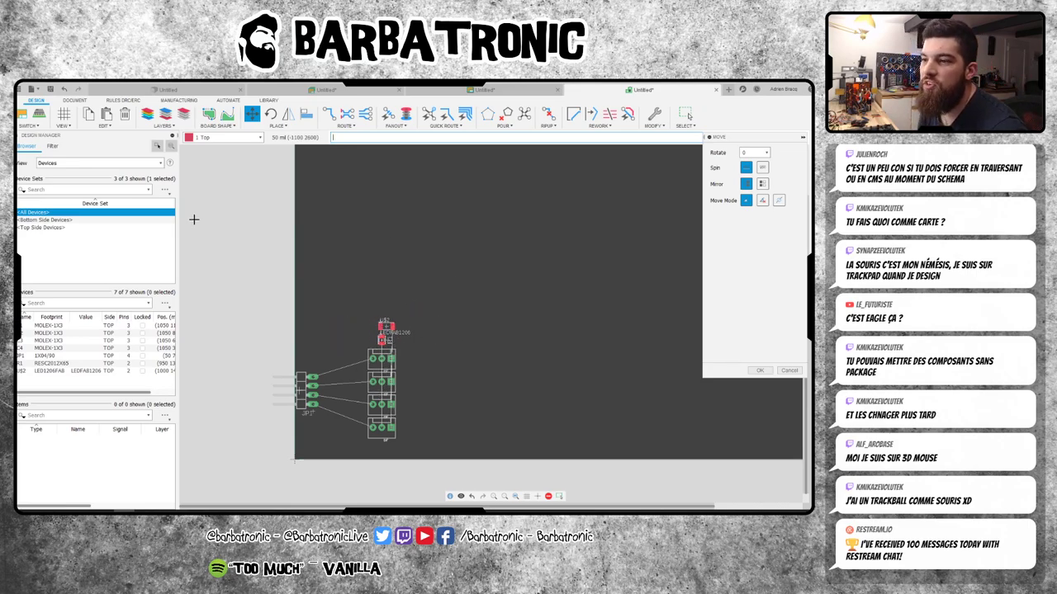
click(760, 372)
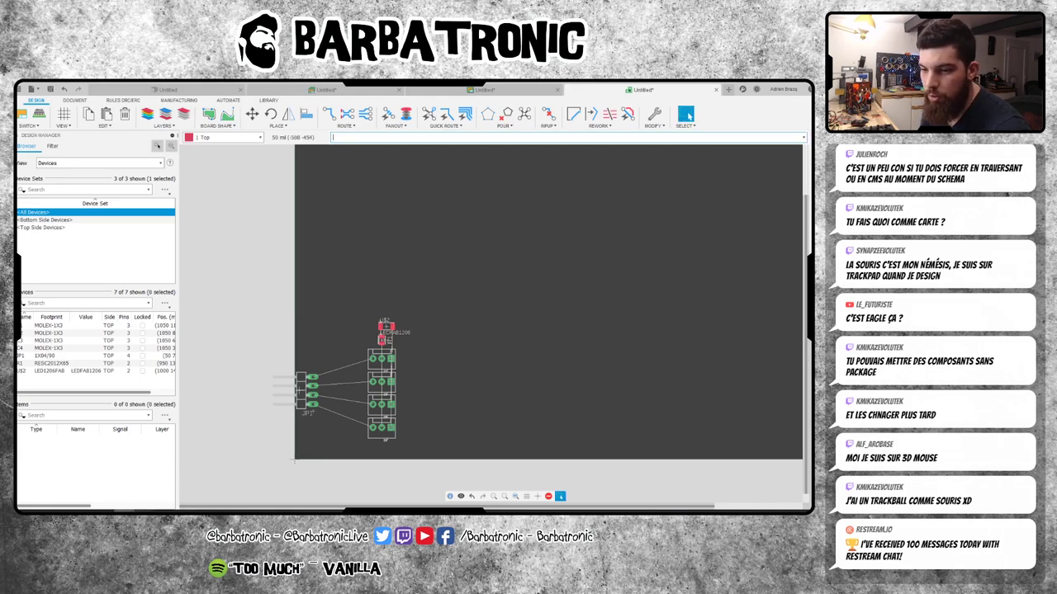
- In the EAGLE board, move the parts around the left LED to a new spot as a group
click(268, 481)
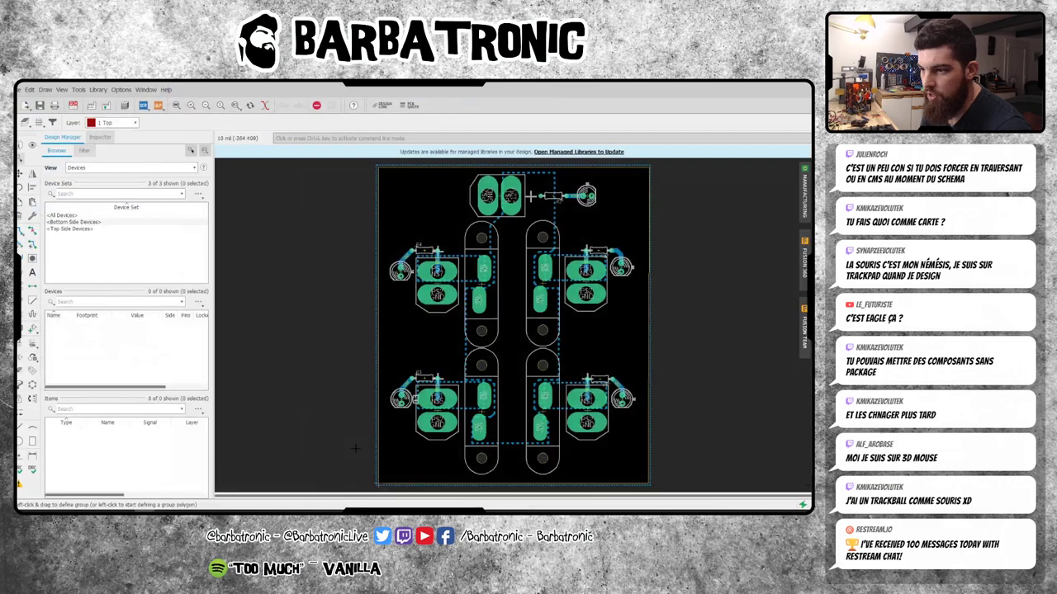
scroll(355, 448, up, 2)
scroll(495, 330, up, 2)
scroll(496, 331, down, 3)
scroll(496, 330, up, 3)
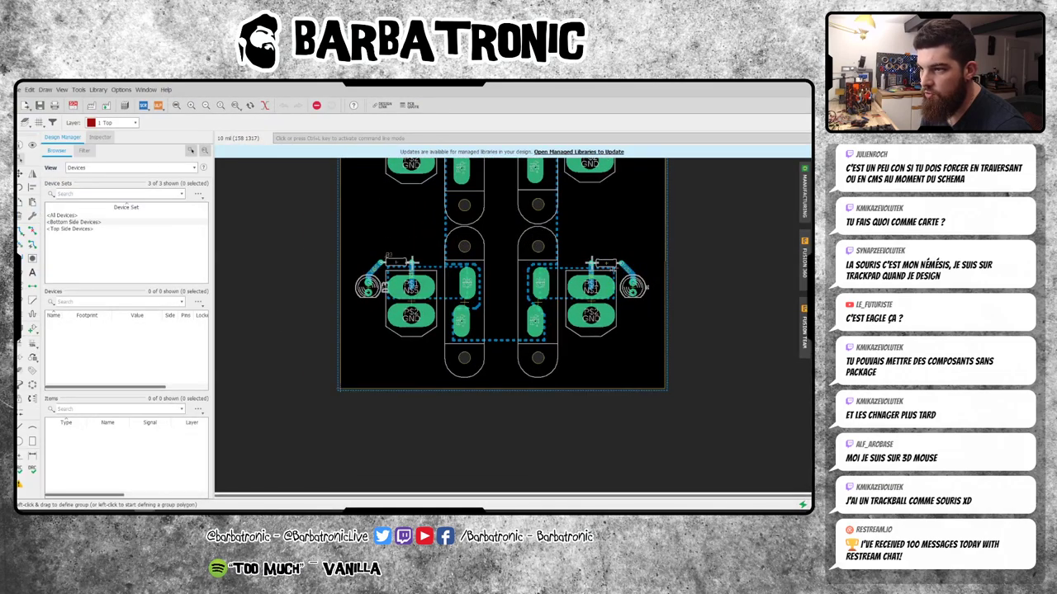
drag(287, 238, 387, 310)
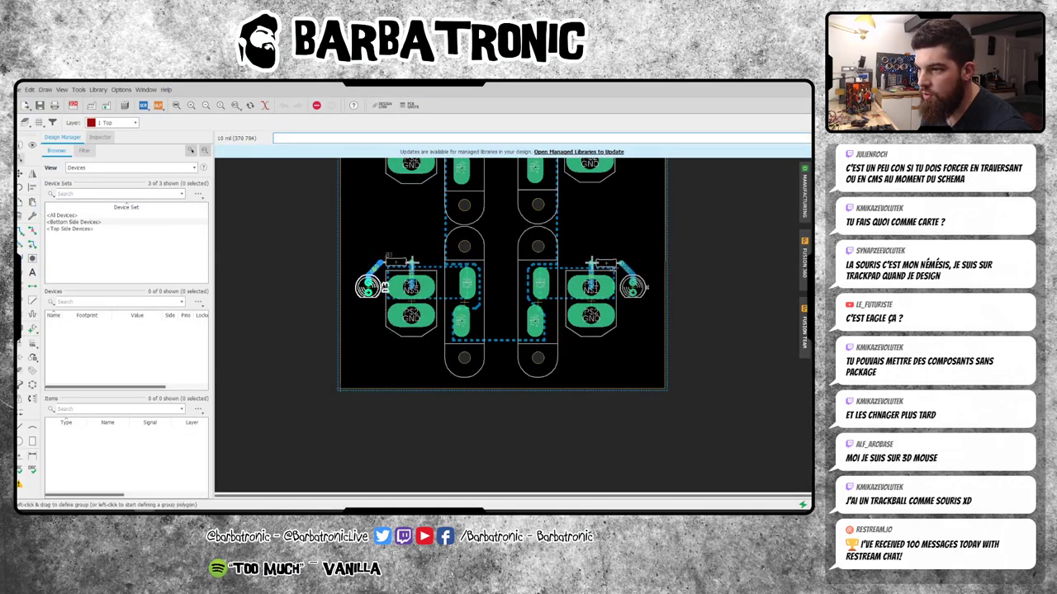
right_click(382, 287)
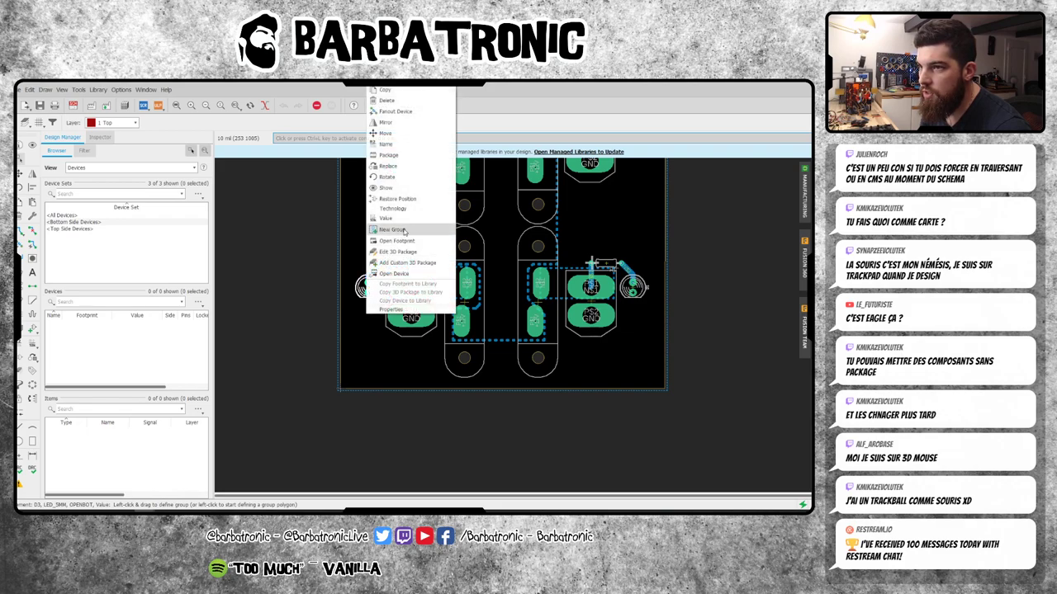
click(21, 176)
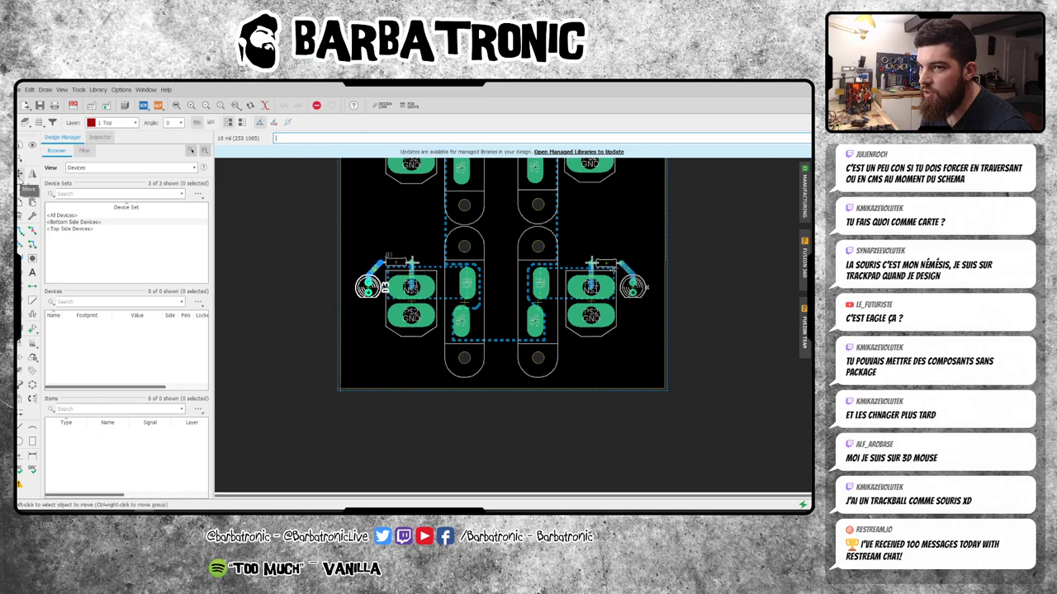
right_click(389, 289)
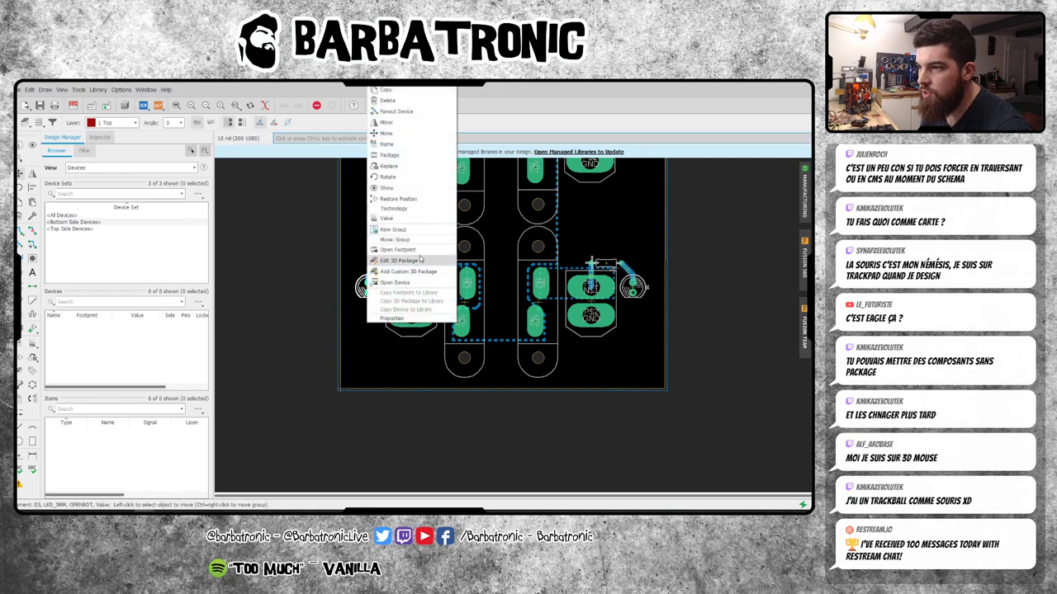
click(412, 240)
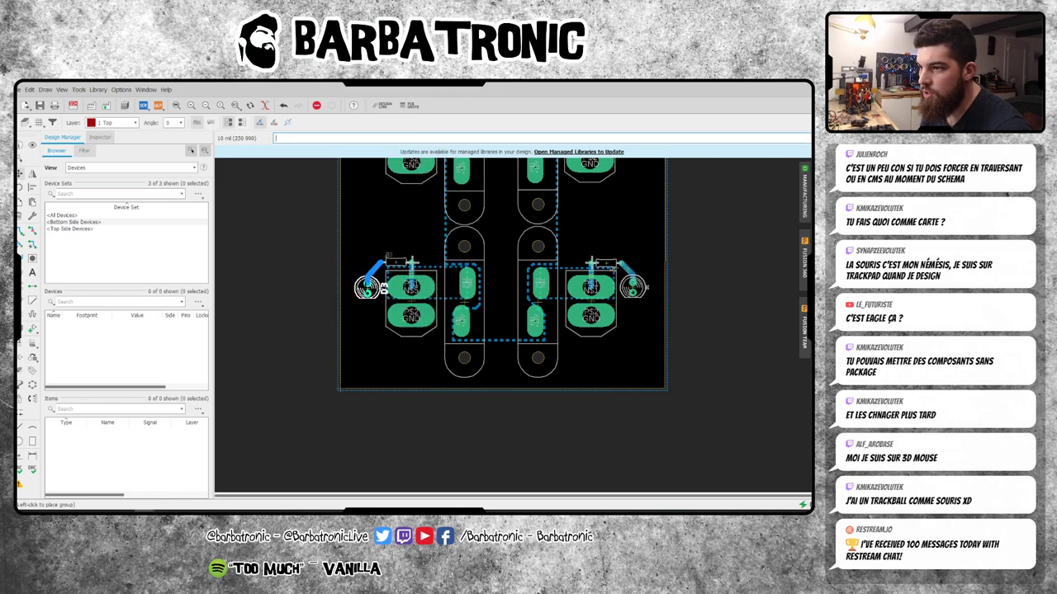
click(411, 264)
- Zoom out and define a group around the top component, then begin outlining another group
scroll(411, 265, down, 1)
scroll(410, 264, down, 1)
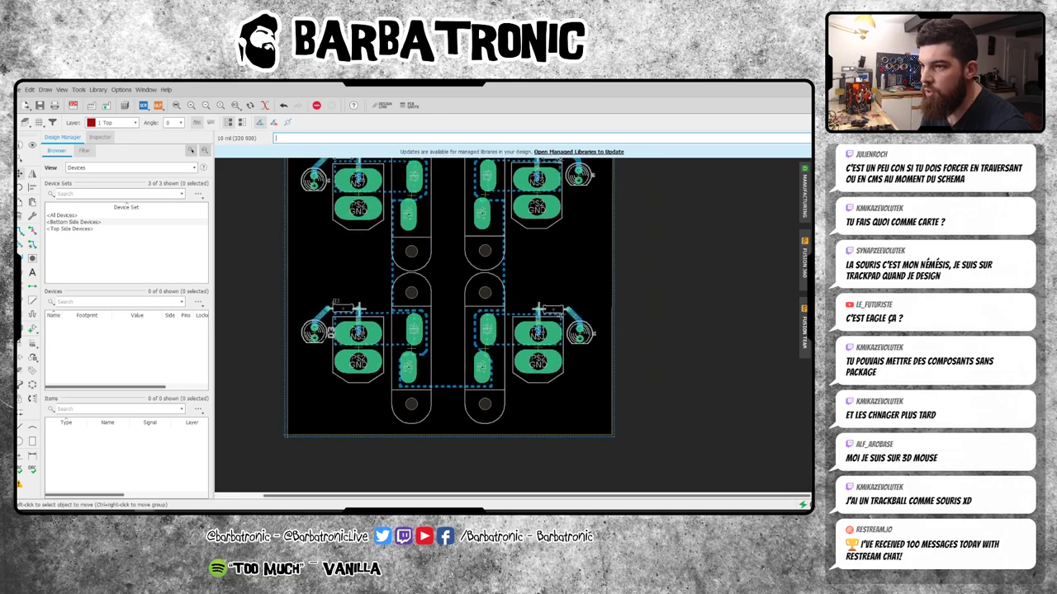
scroll(411, 264, down, 1)
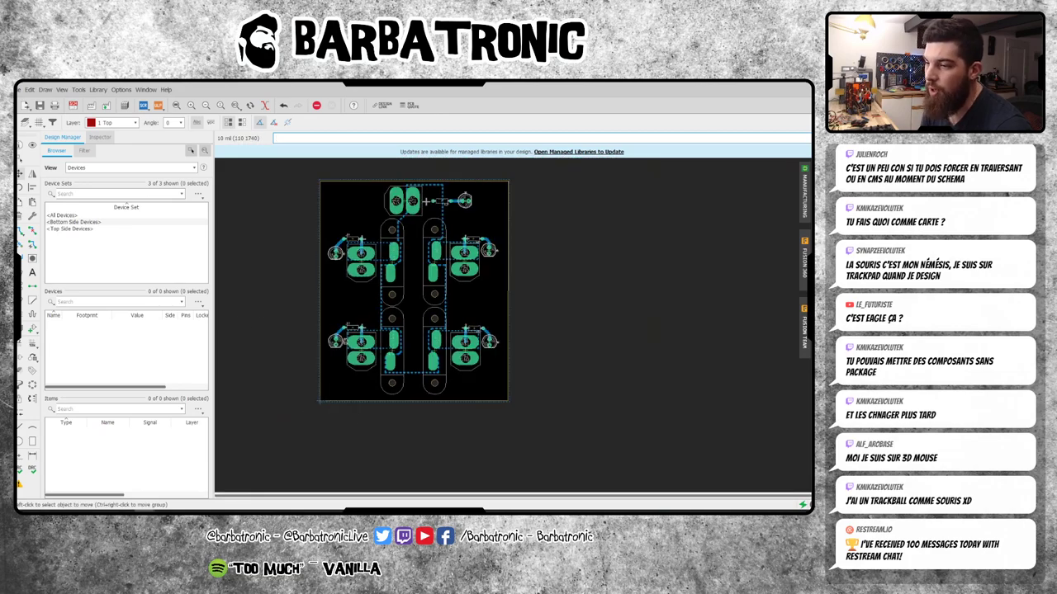
scroll(316, 271, down, 1)
scroll(316, 270, down, 1)
scroll(316, 271, down, 1)
scroll(316, 271, up, 2)
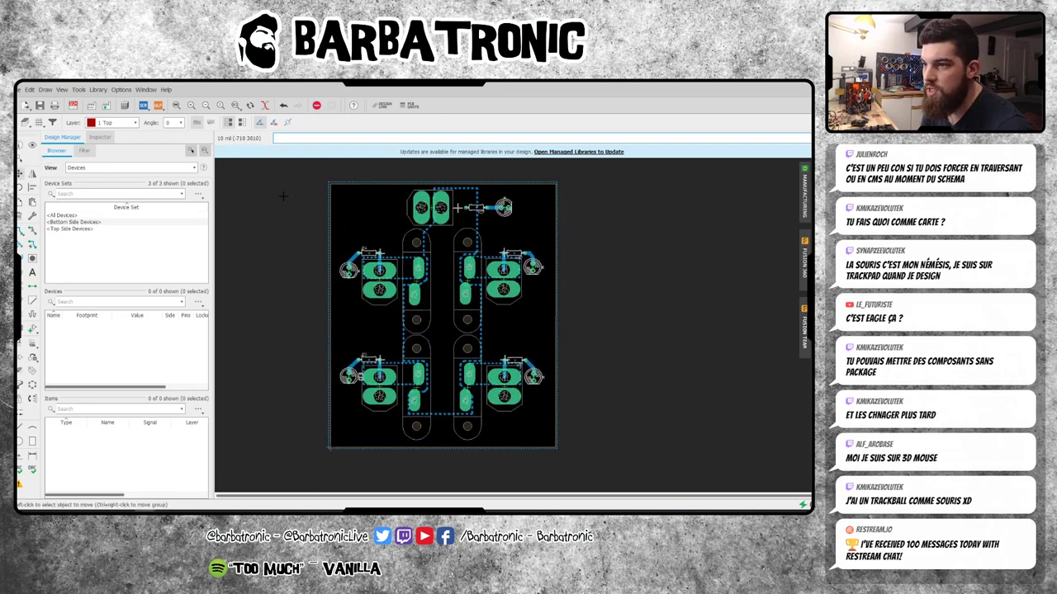
key(g)
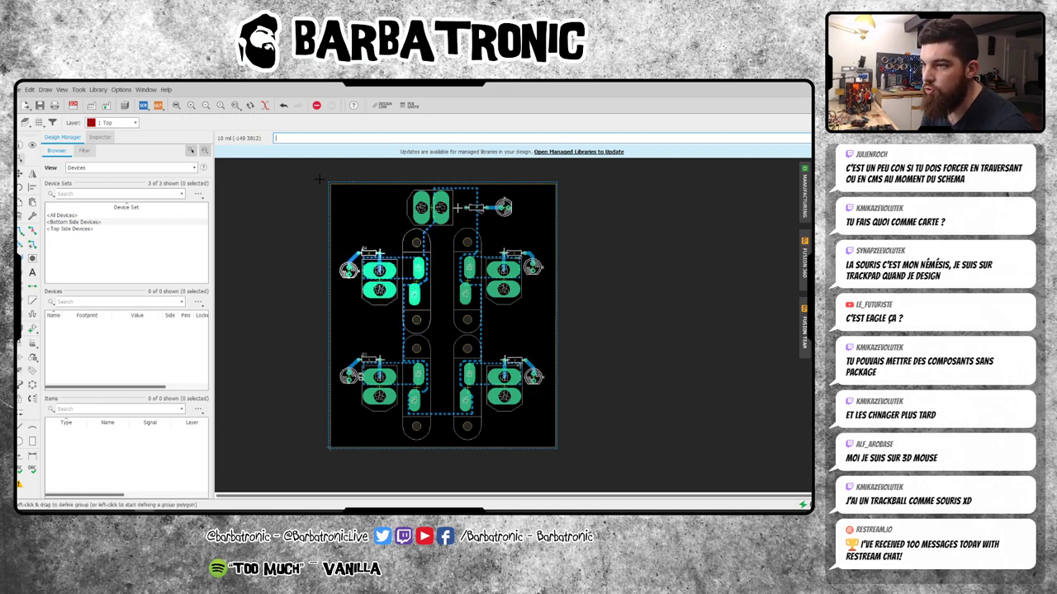
click(303, 176)
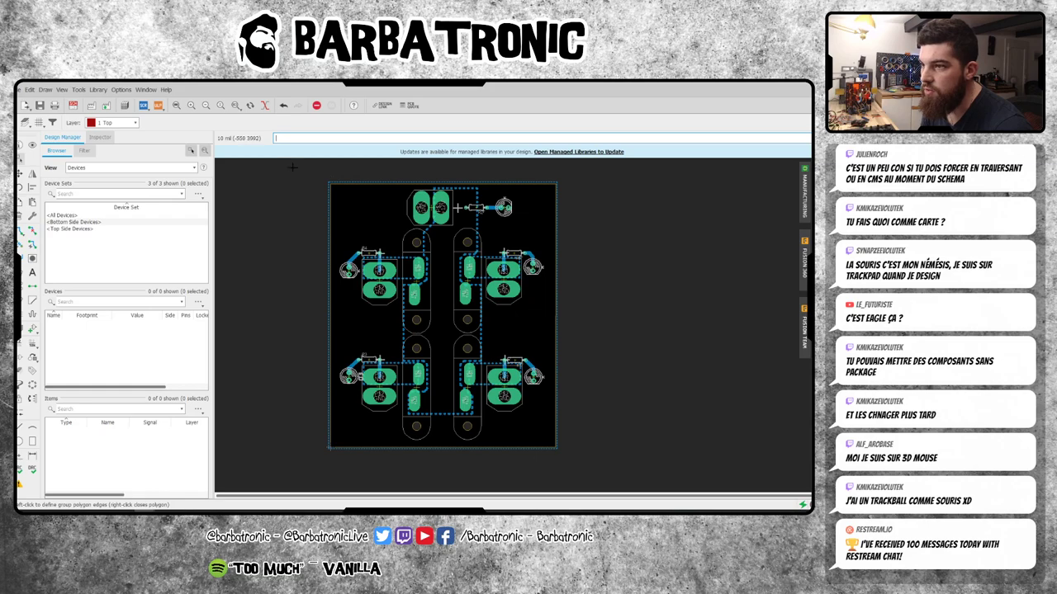
drag(292, 167, 456, 207)
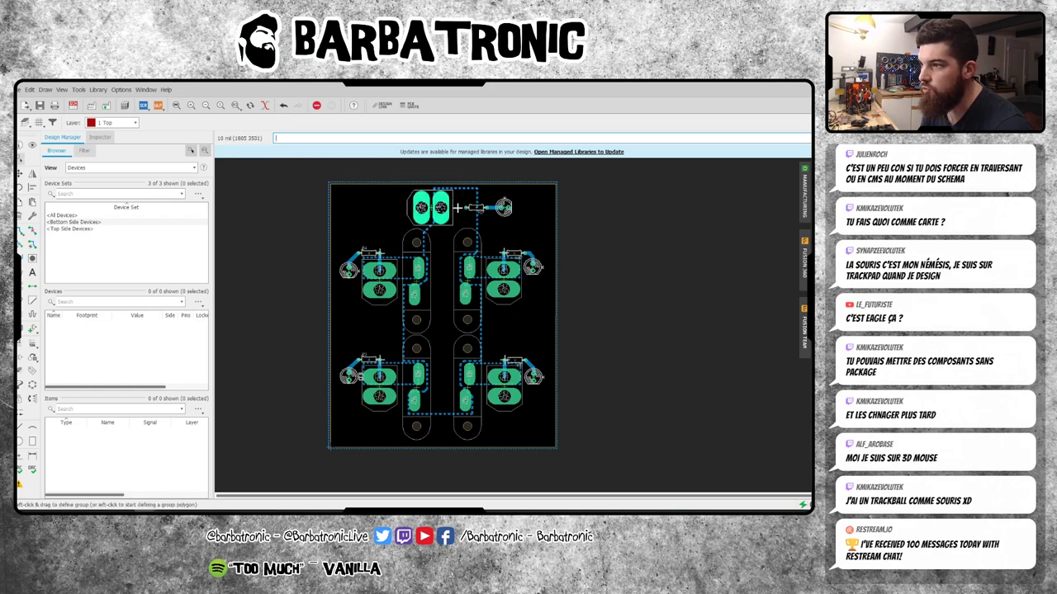
click(678, 196)
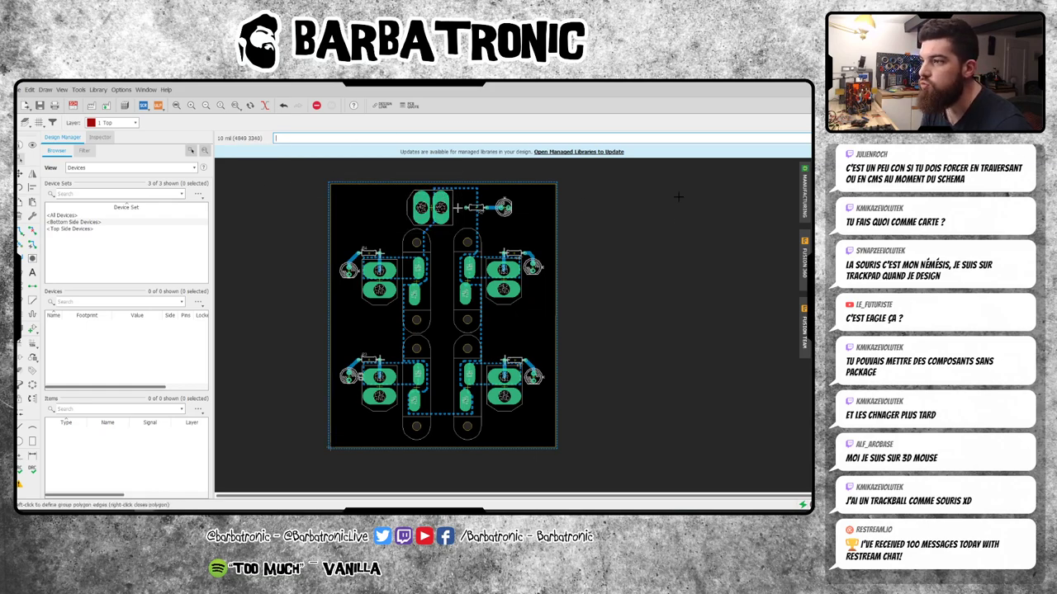
- Back in Fusion, rotate the connector group into a column and drop it beside the JP1 header
key(alt+Tab)
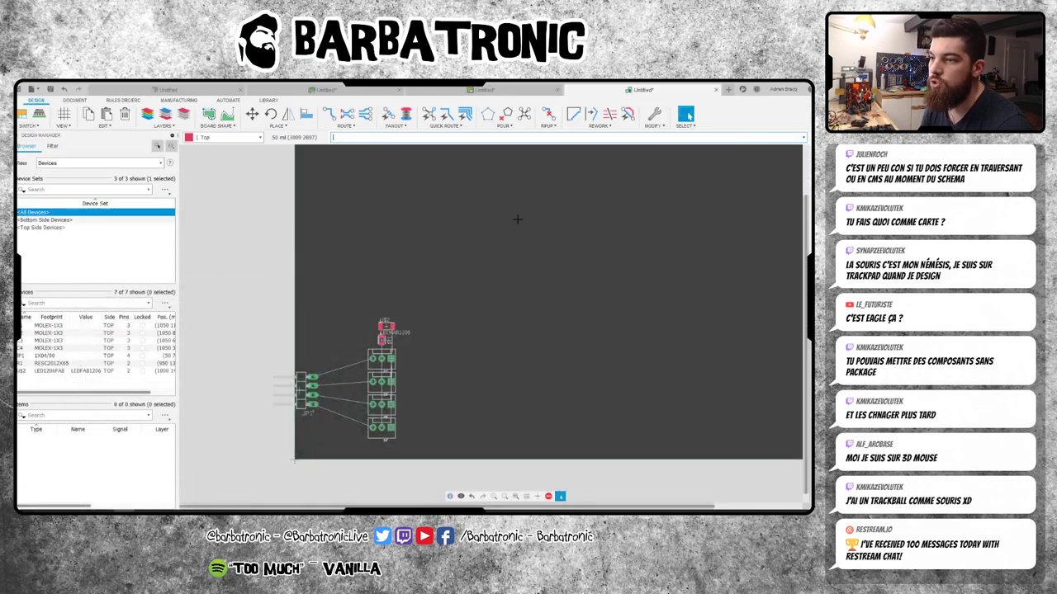
scroll(406, 360, down, 2)
scroll(367, 306, right, 1)
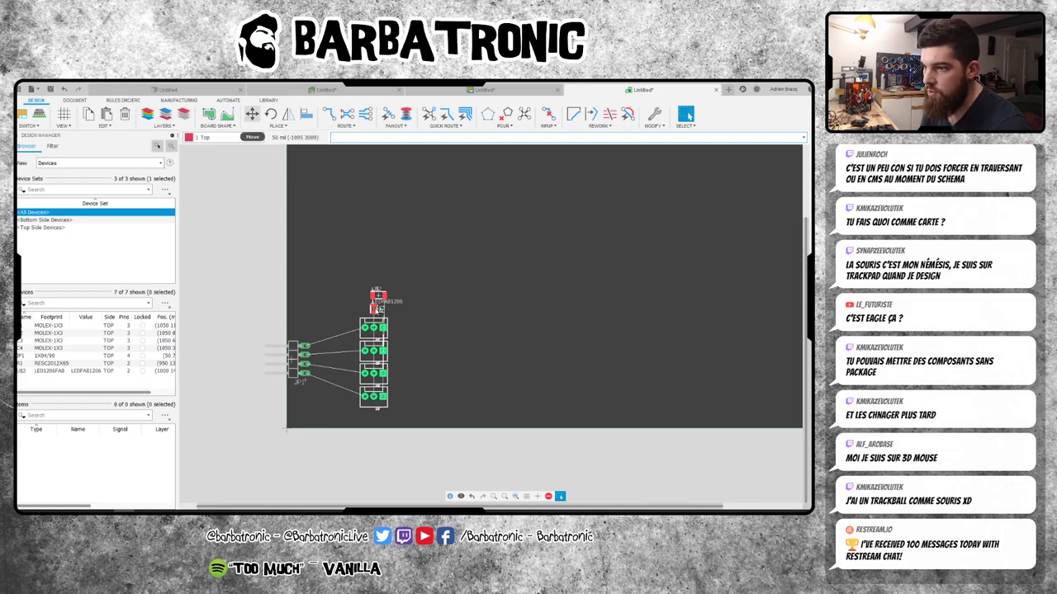
click(251, 114)
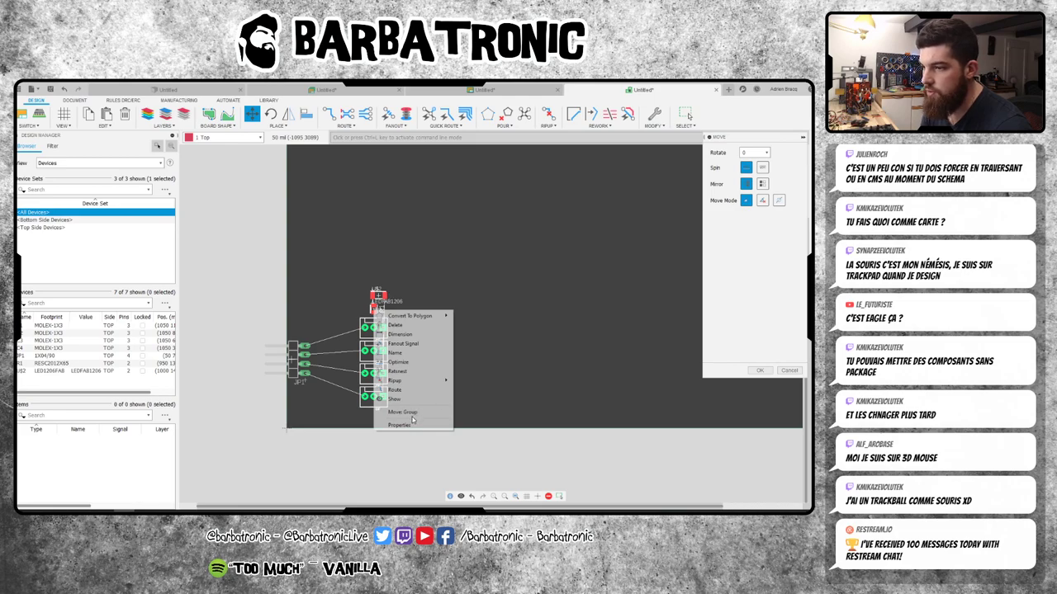
click(411, 412)
right_click(355, 311)
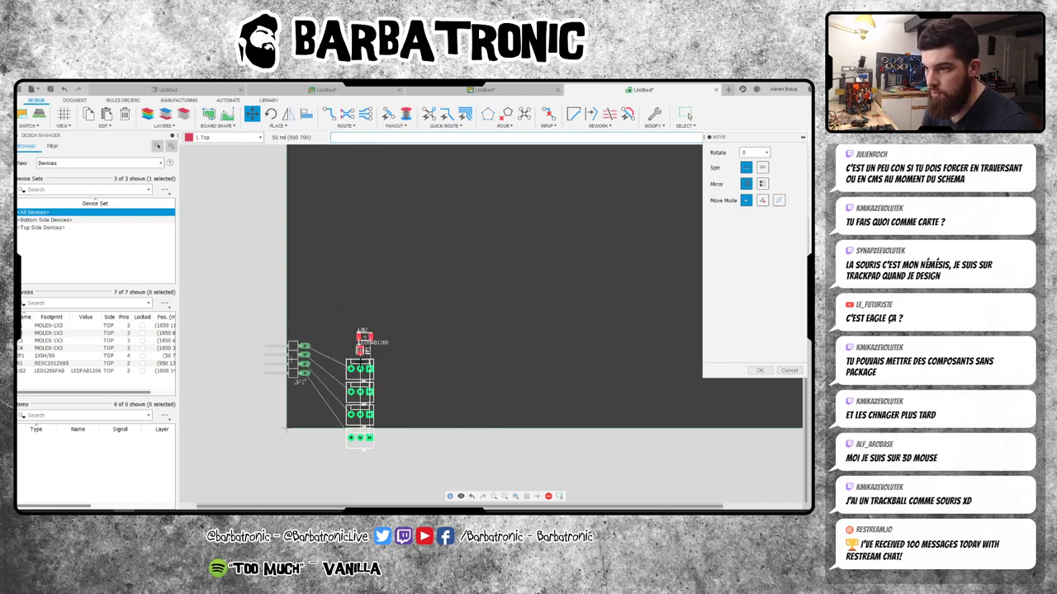
click(339, 295)
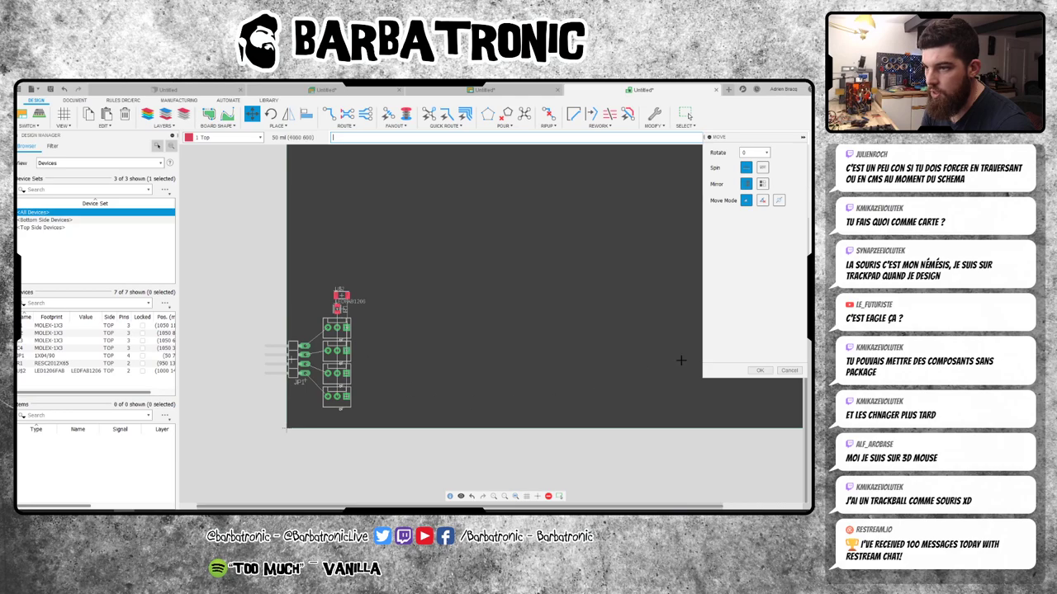
click(761, 371)
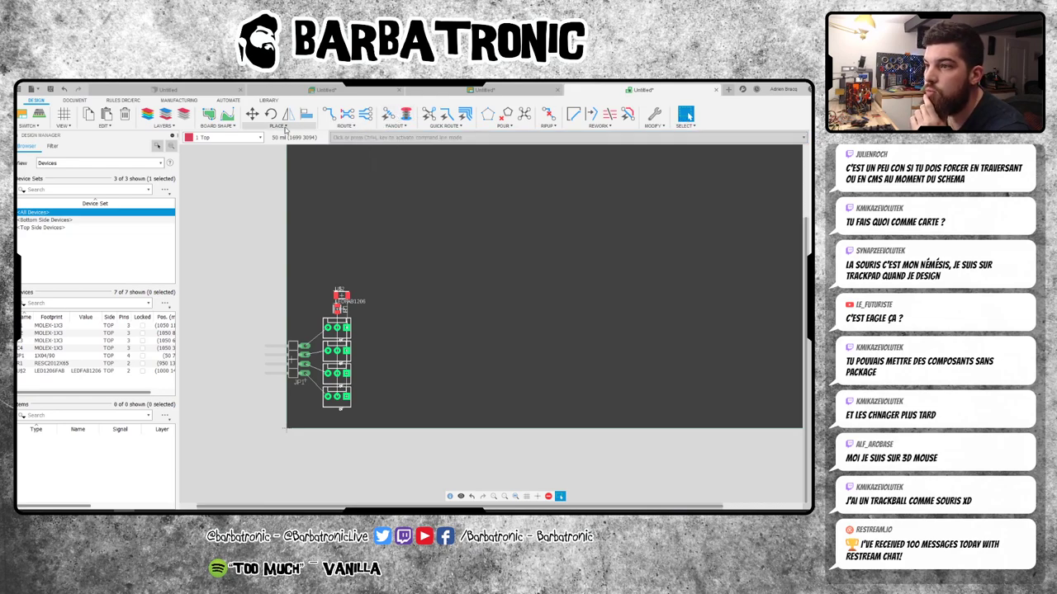
click(73, 102)
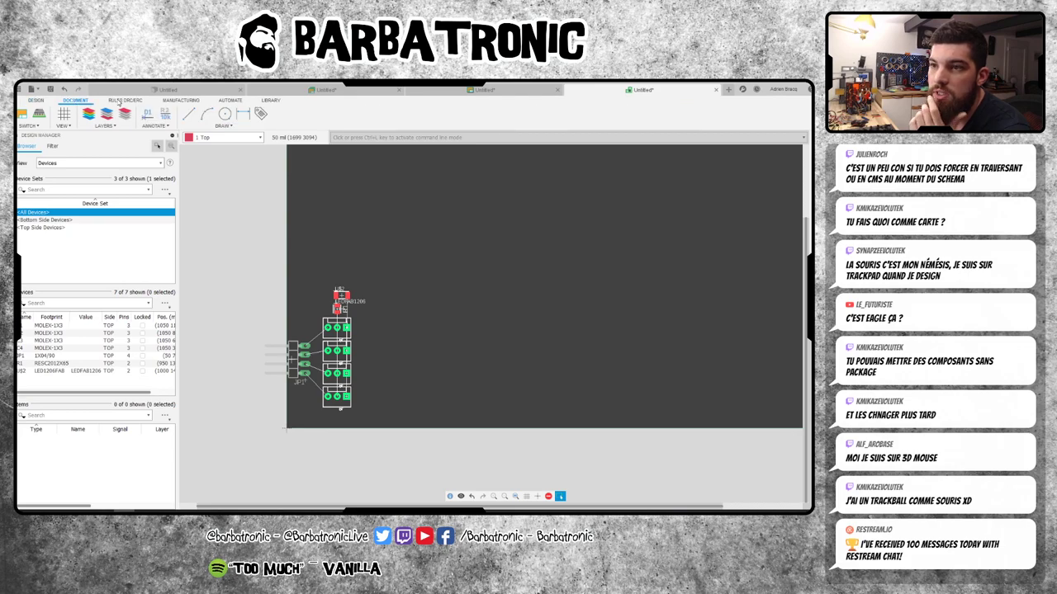
click(125, 100)
click(170, 102)
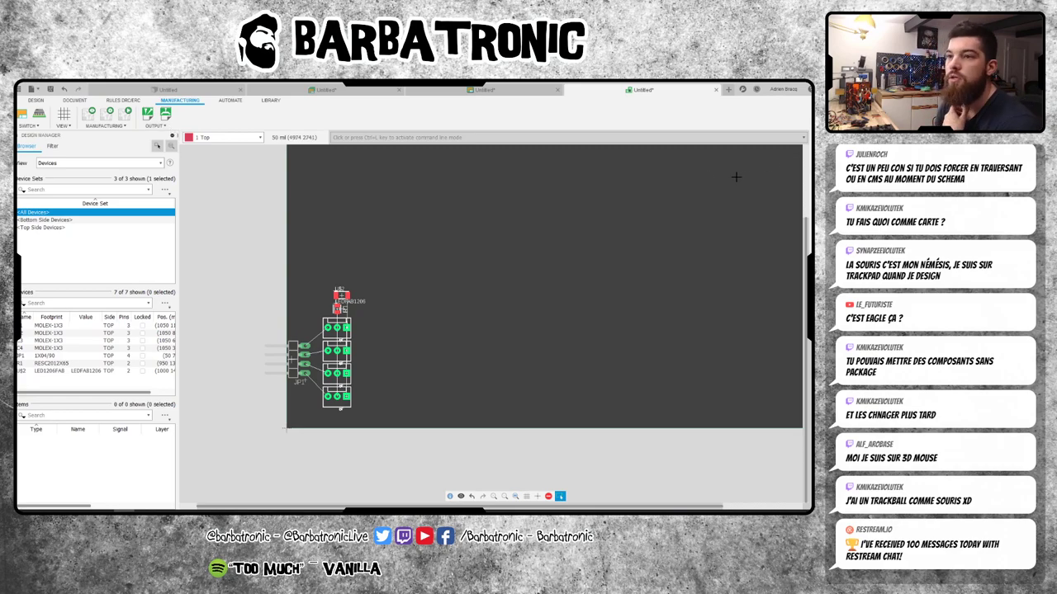
click(231, 101)
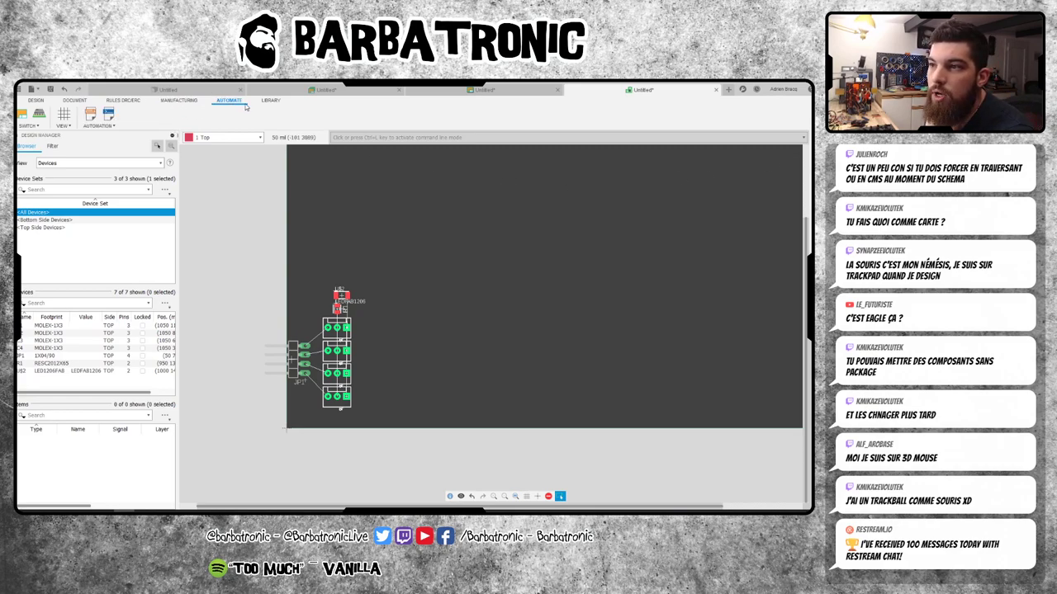
click(183, 101)
click(125, 100)
click(82, 100)
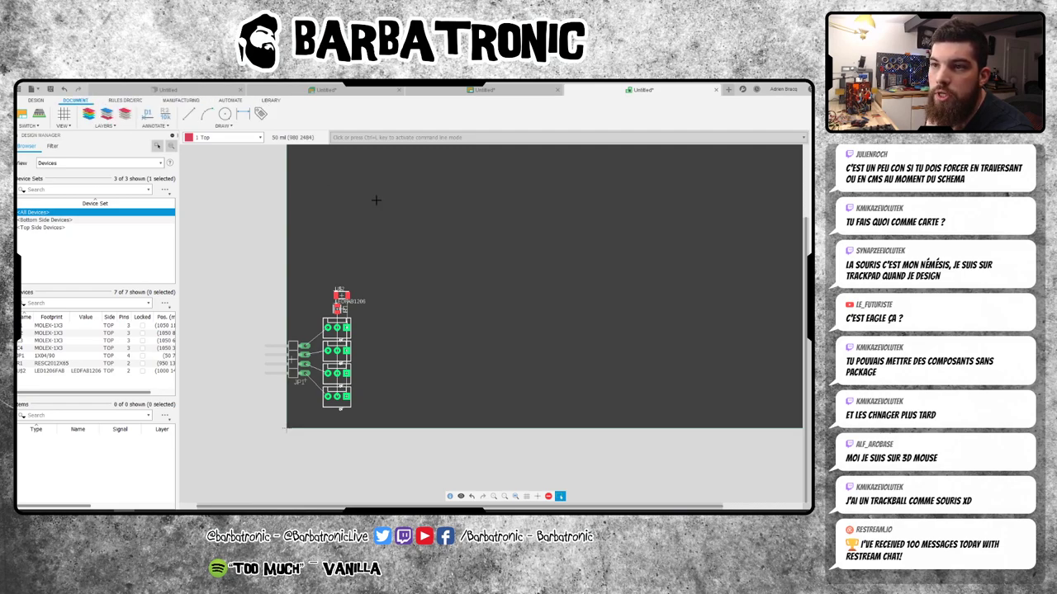
click(36, 100)
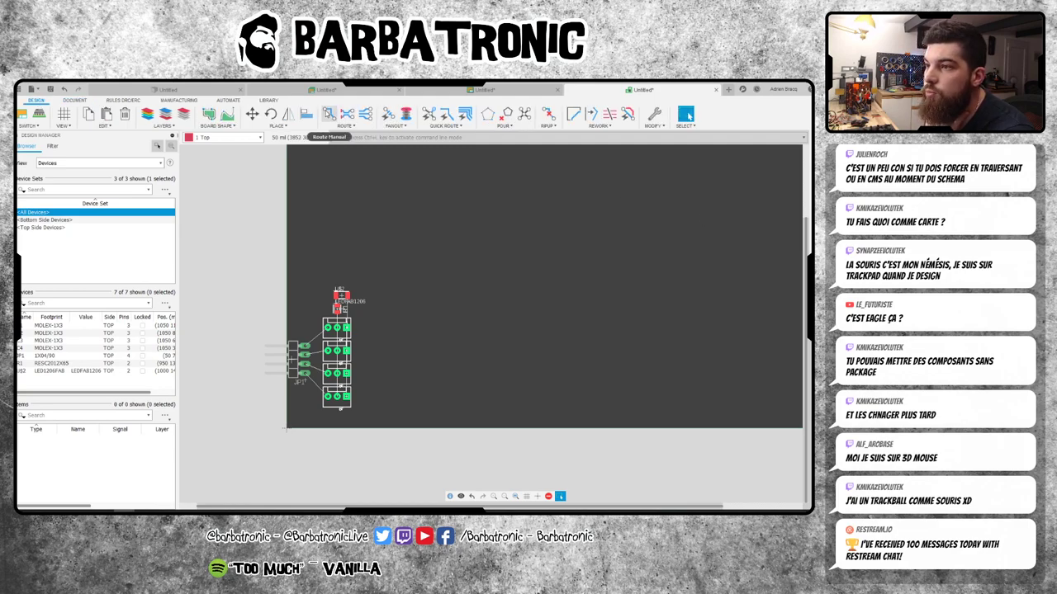
- Start Route Manual and set the trace width to 20
click(329, 114)
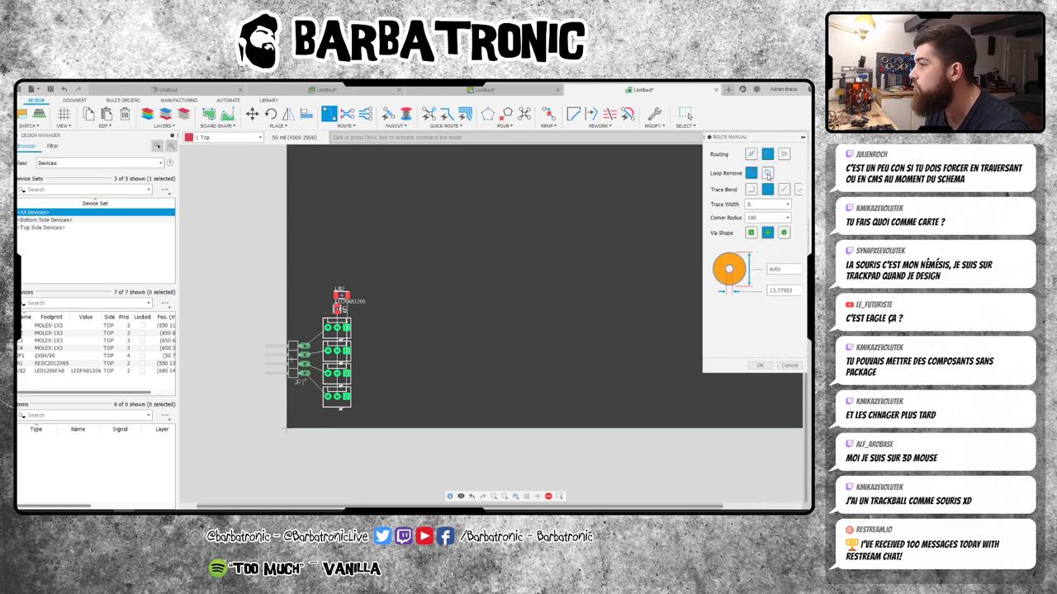
drag(702, 137, 656, 137)
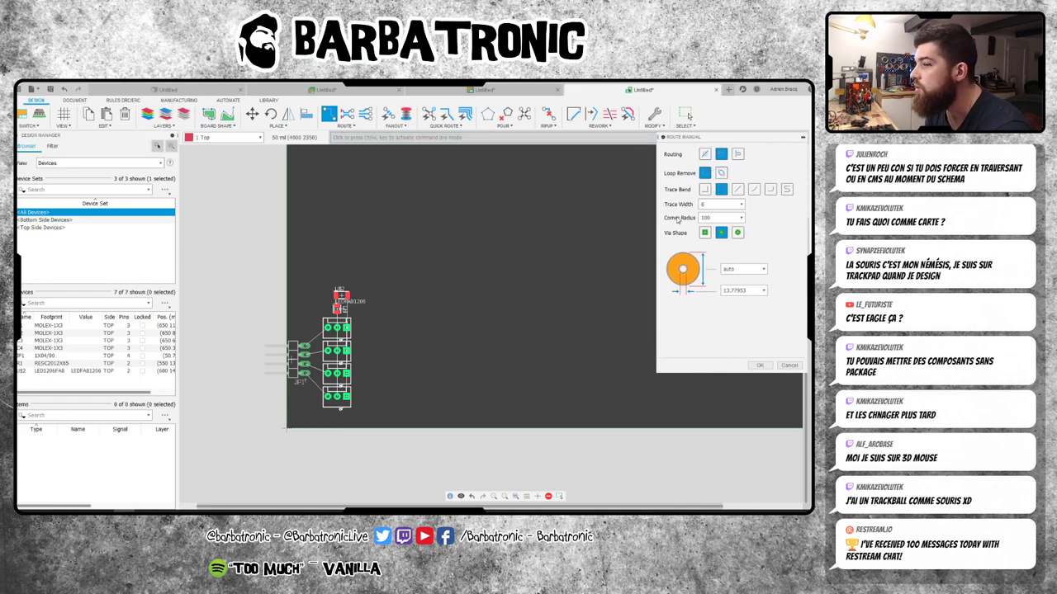
scroll(315, 374, up, 2)
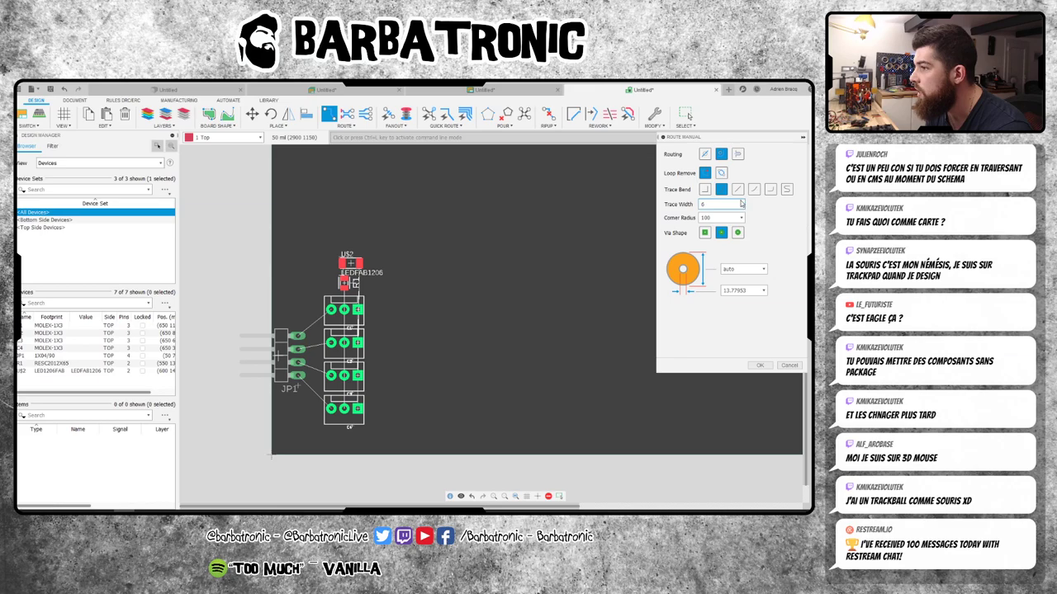
click(741, 203)
scroll(741, 229, down, 3)
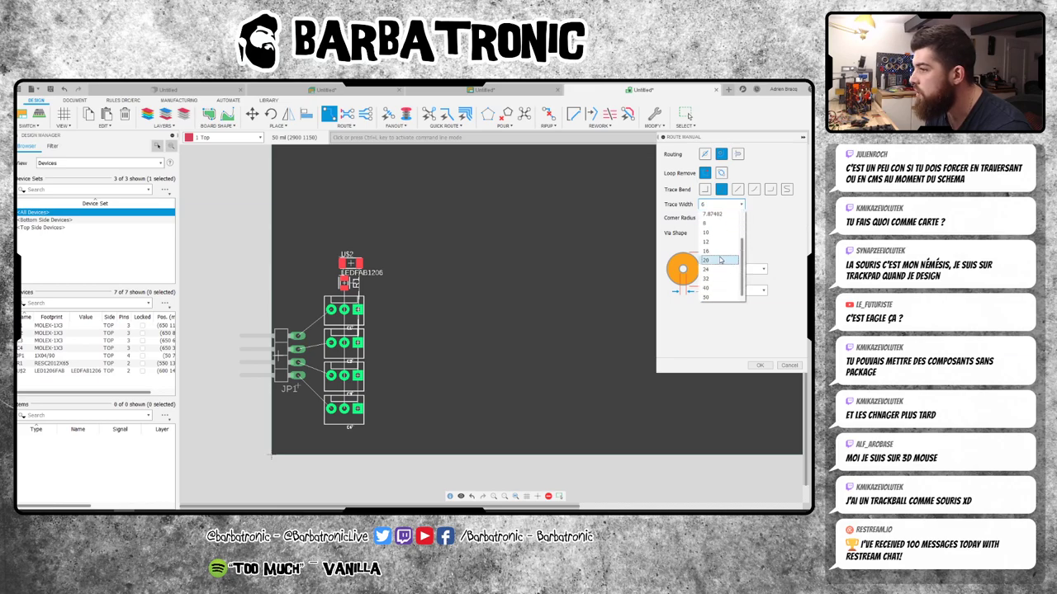
click(720, 262)
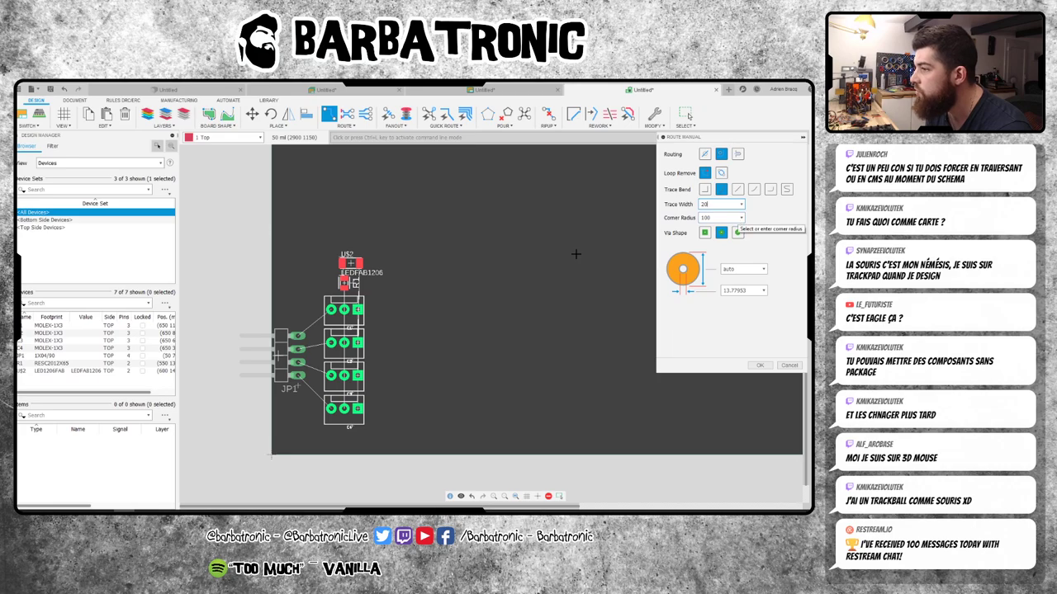
- Begin a trace from the JP1 pad, keep the 1 Top layer, and change the trace width to 32
click(297, 335)
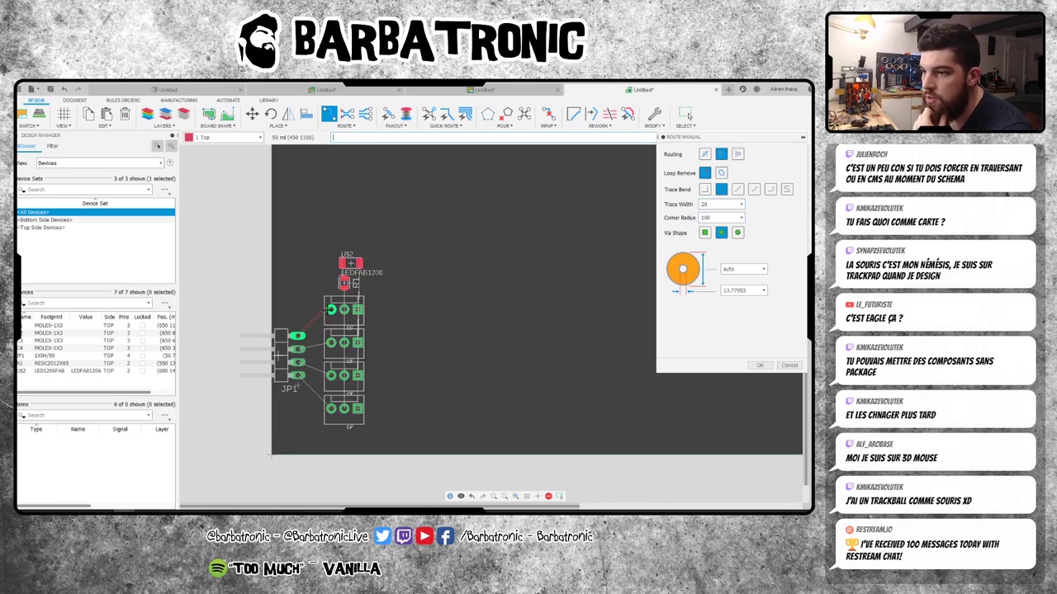
scroll(314, 326, up, 2)
scroll(314, 326, up, 2)
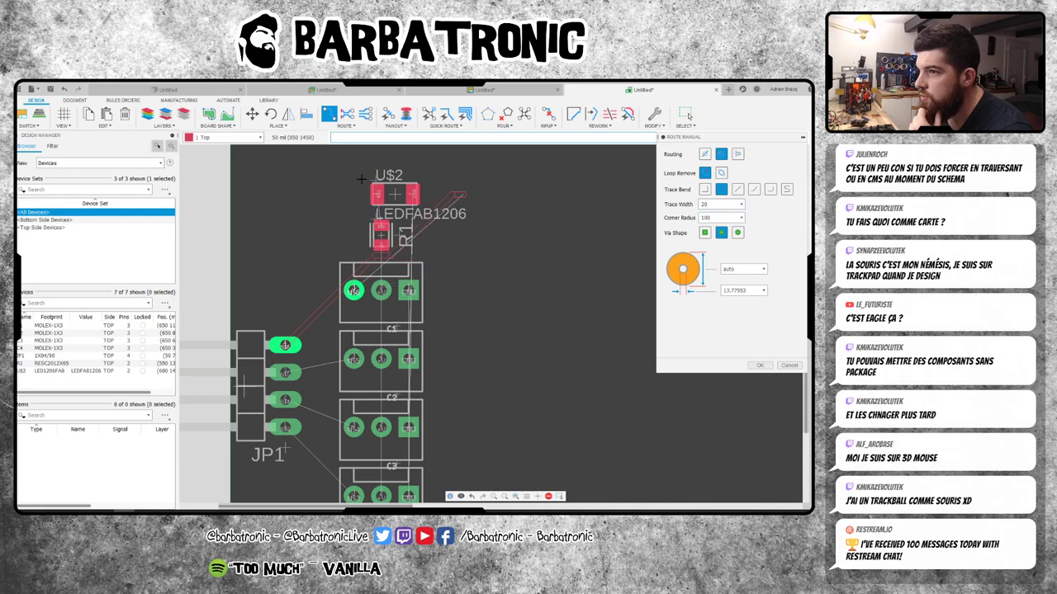
click(259, 138)
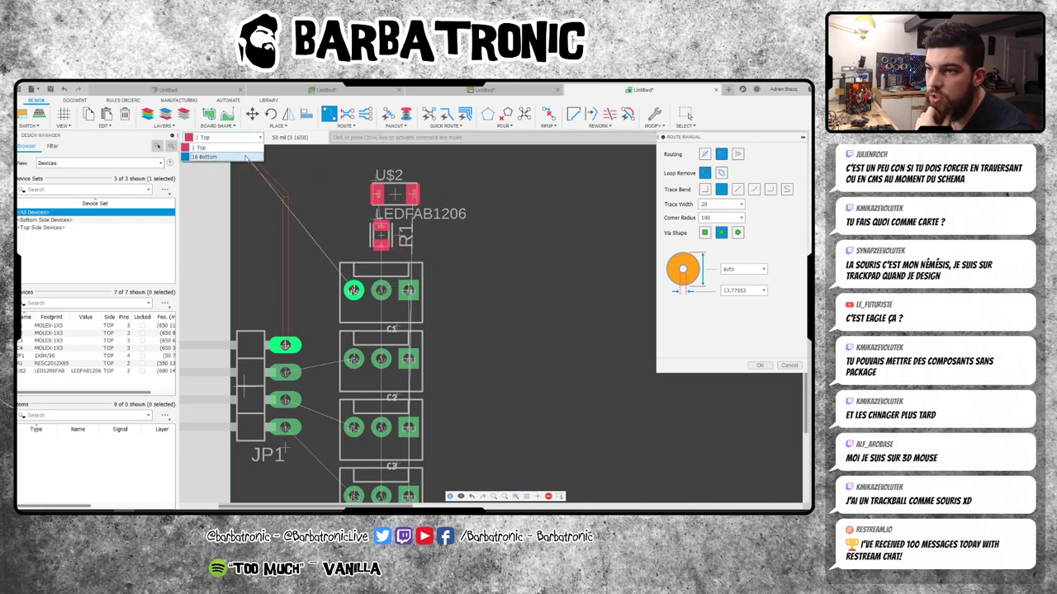
key(Escape)
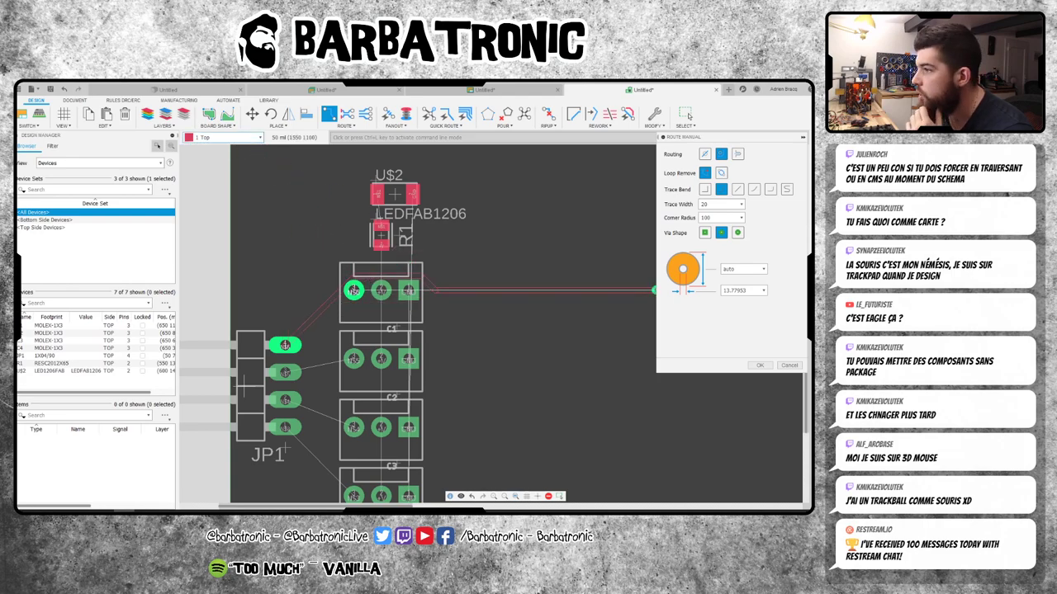
click(739, 205)
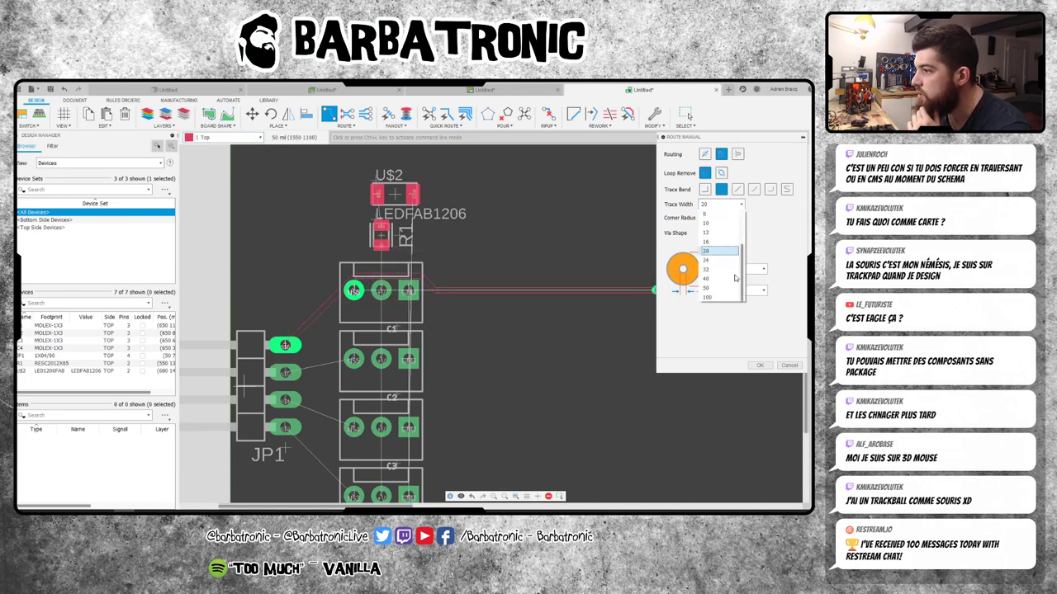
click(712, 274)
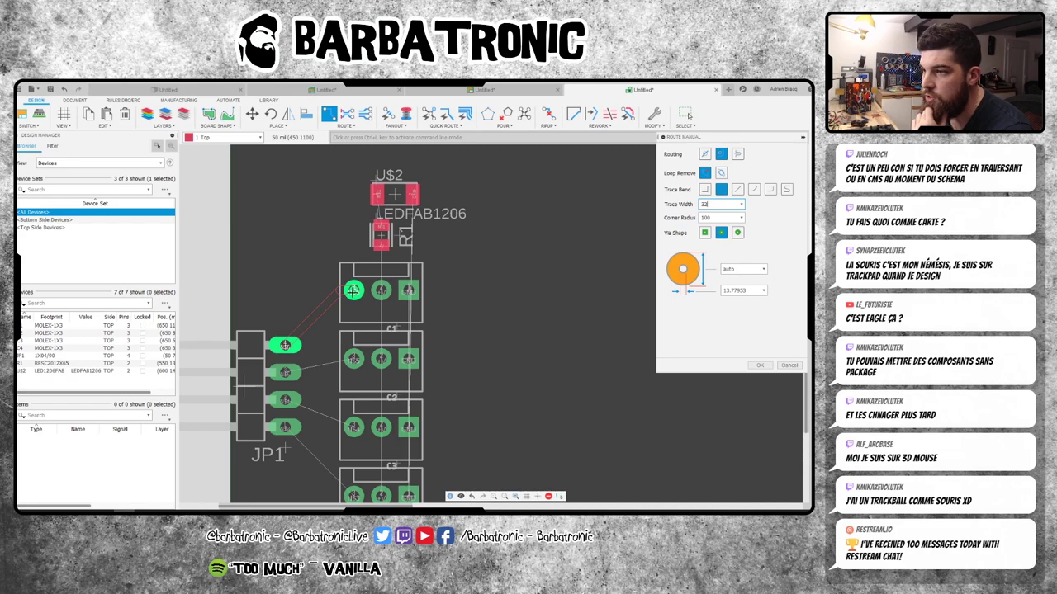
- Restart manual routing and route the N$6 trace from C1's left pad to JP1
key(Escape)
key(Escape)
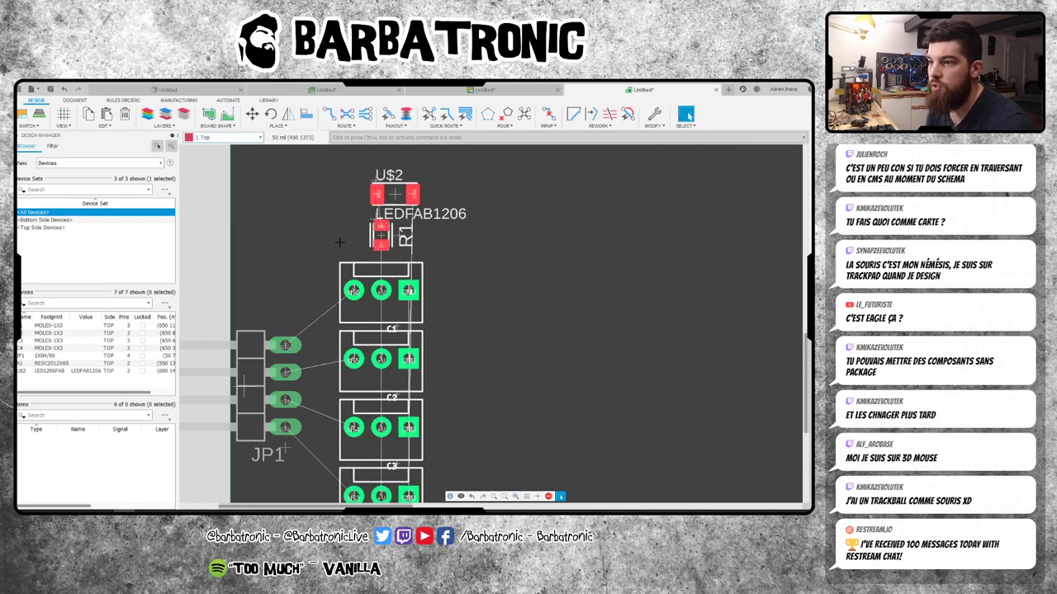
click(329, 114)
click(353, 289)
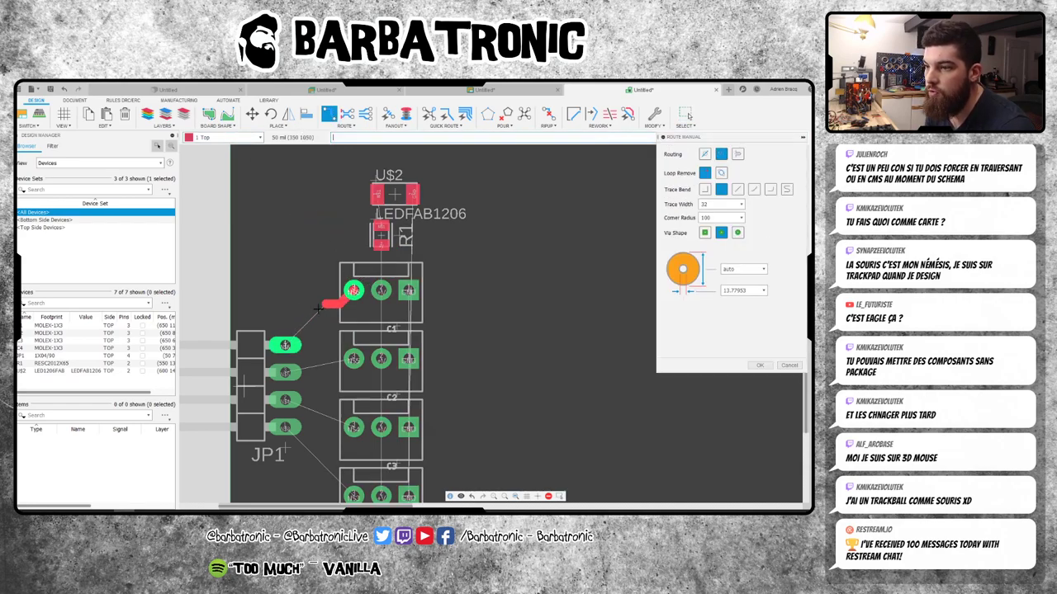
click(325, 303)
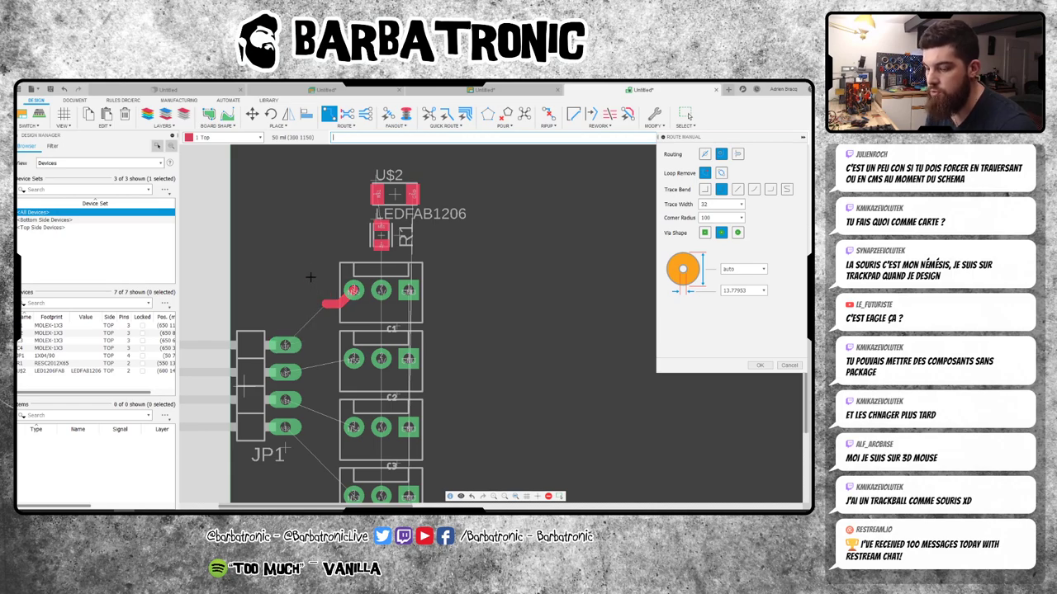
key(Escape)
key(Escape)
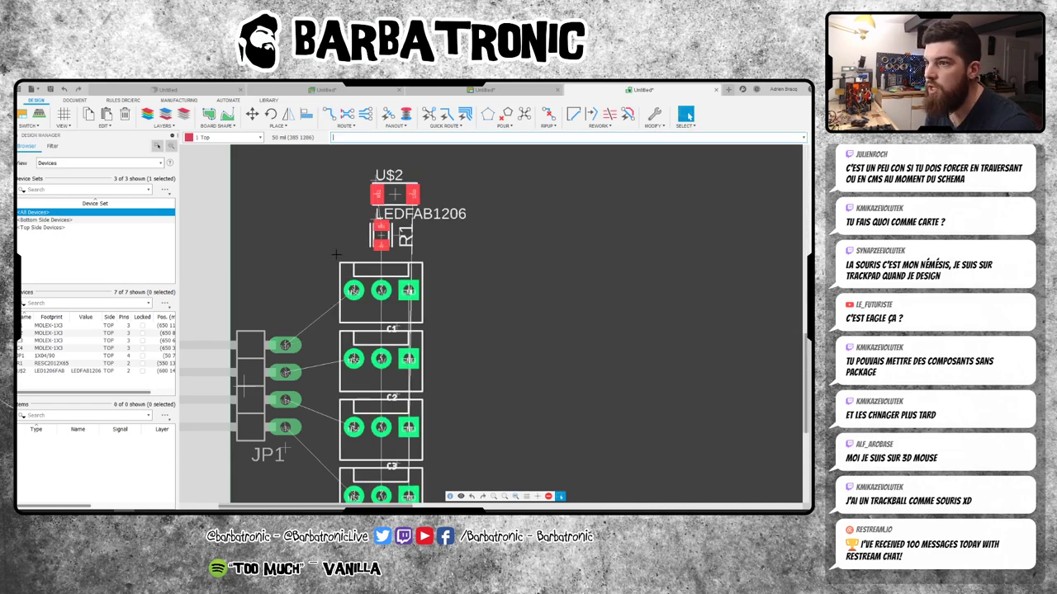
click(329, 113)
click(345, 297)
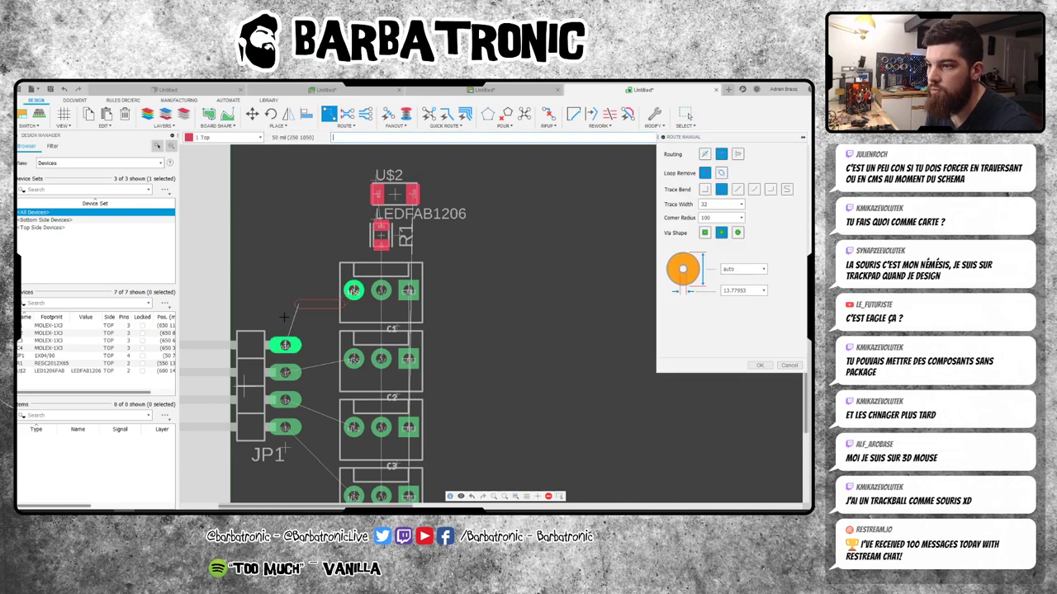
click(286, 344)
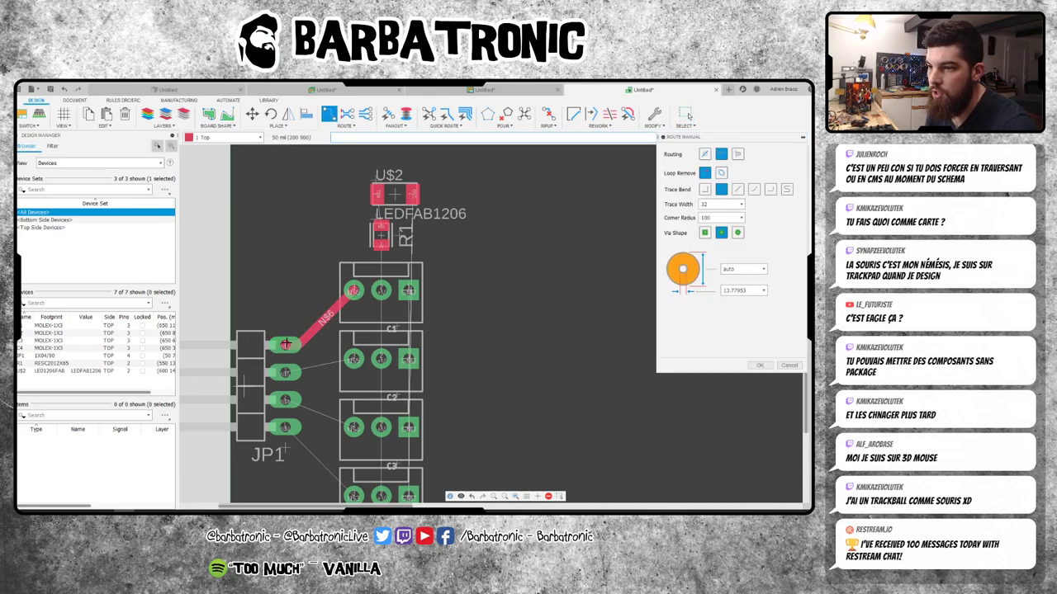
- Route the N$5, N$4 and N$3 traces from connectors C2–C4 to the JP1 pads
click(353, 359)
click(285, 372)
click(353, 427)
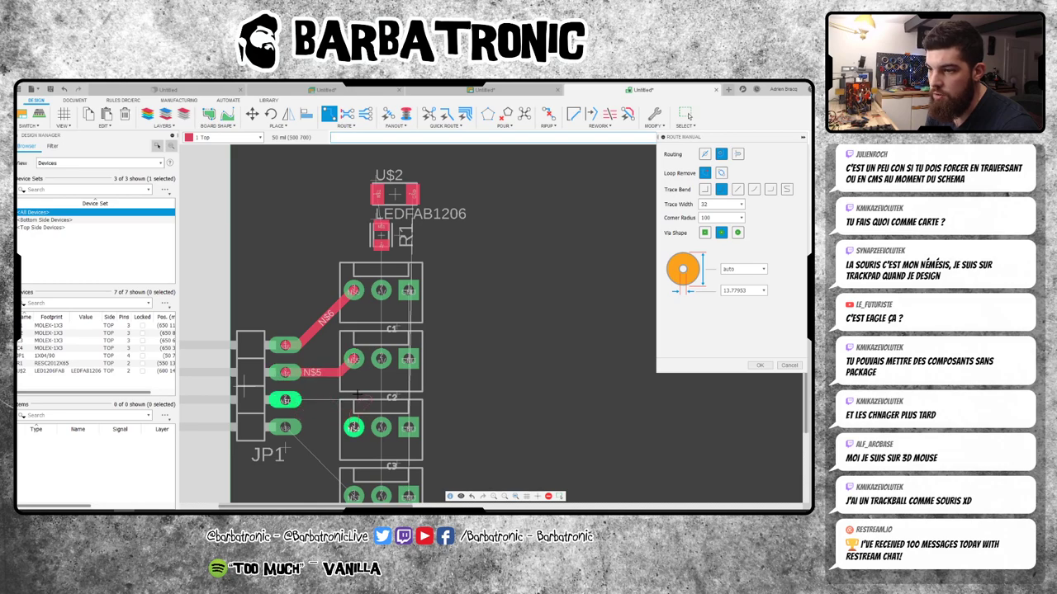
click(285, 399)
mouse_move(285, 400)
middle_down()
mouse_move(291, 296)
mouse_move(296, 359)
middle_up()
click(359, 392)
click(292, 324)
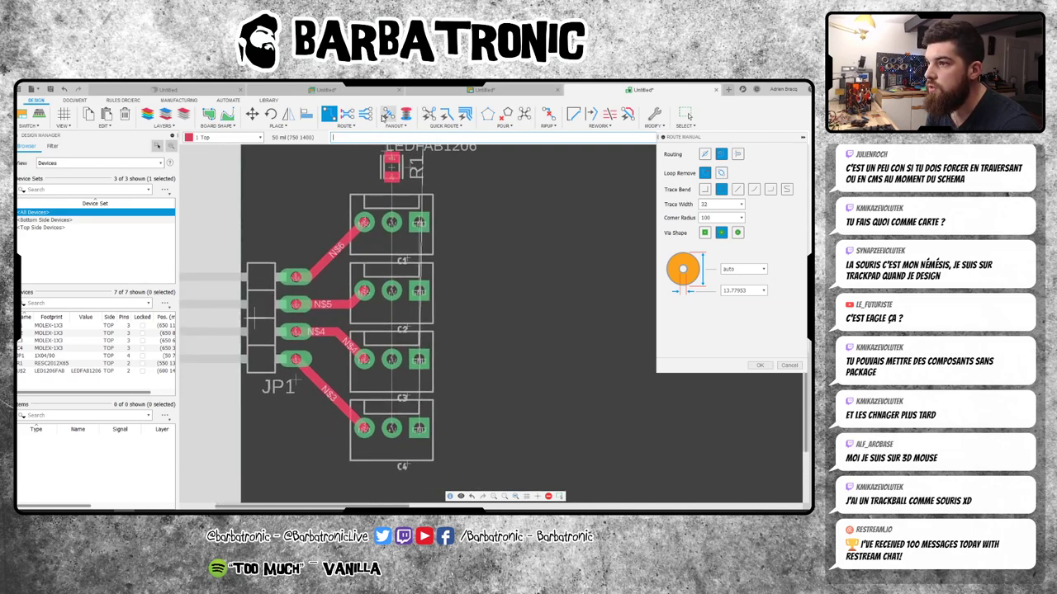
- Join the connectors' centre pads with one trace running from C4 up to C1
click(525, 114)
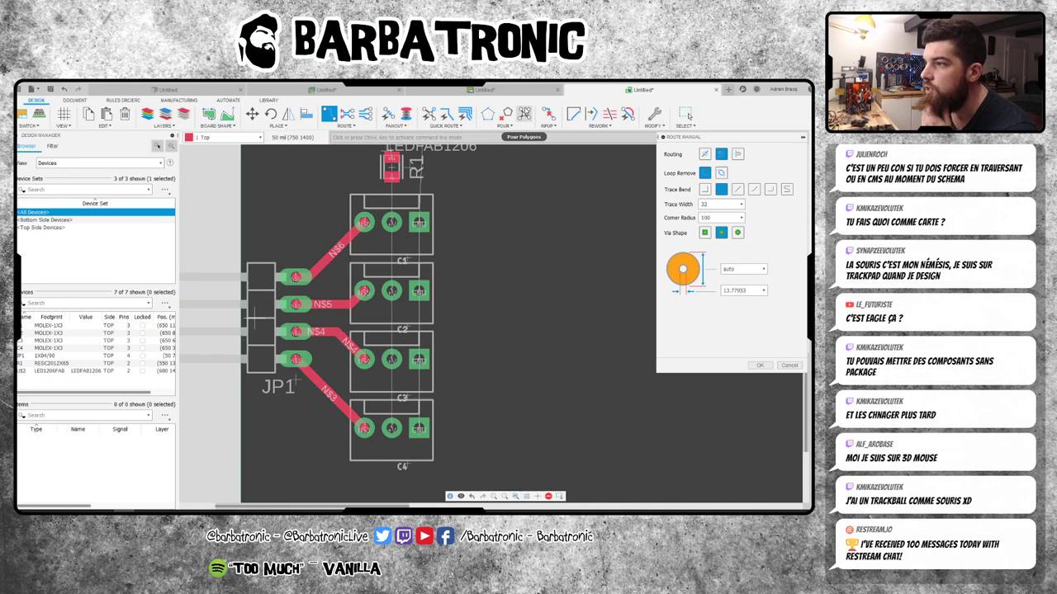
middle_drag(506, 199, 492, 215)
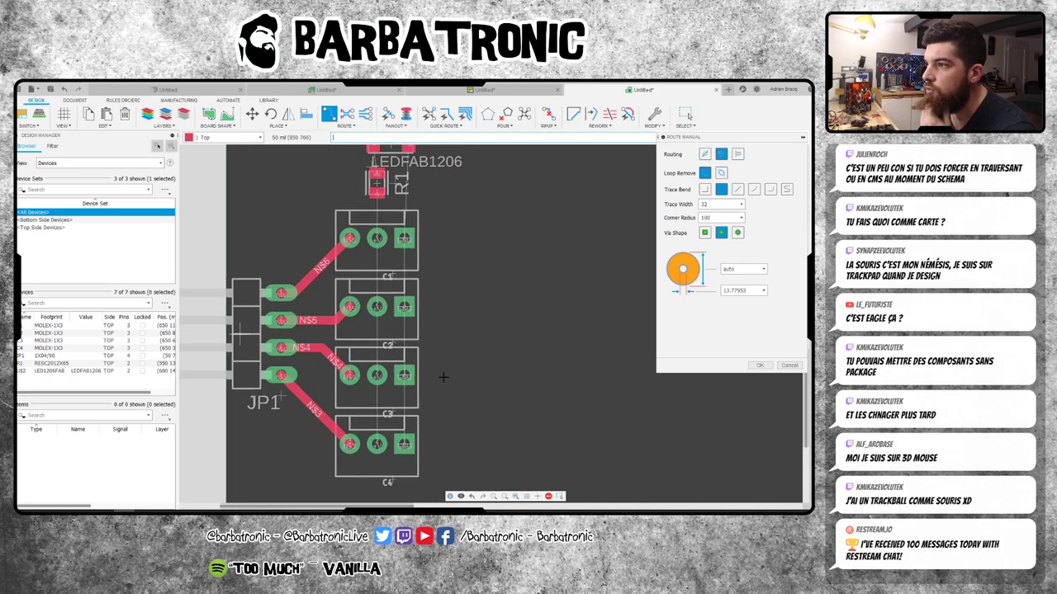
click(377, 444)
click(377, 375)
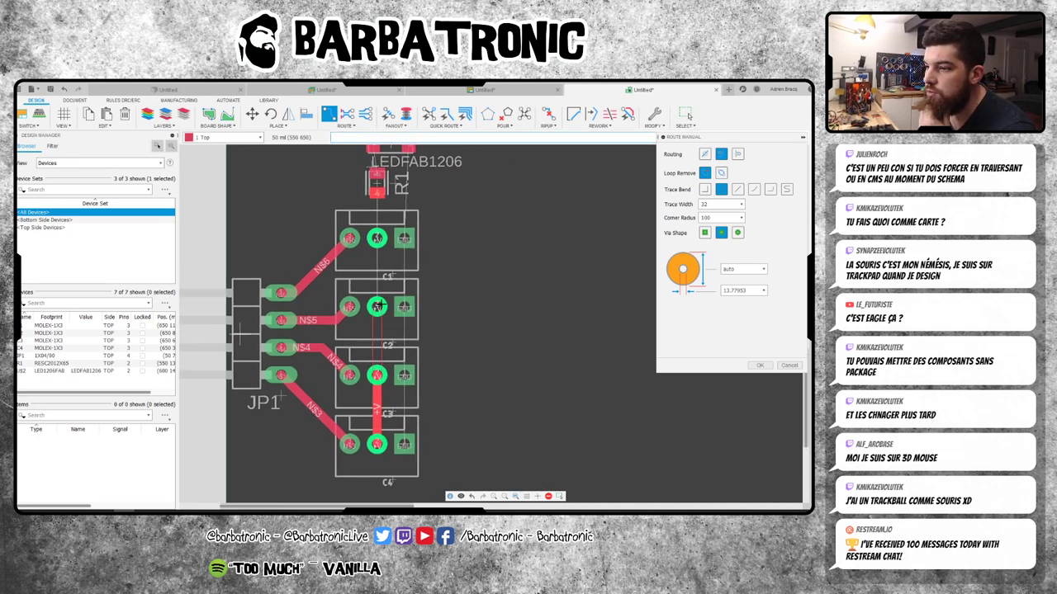
click(377, 307)
click(376, 238)
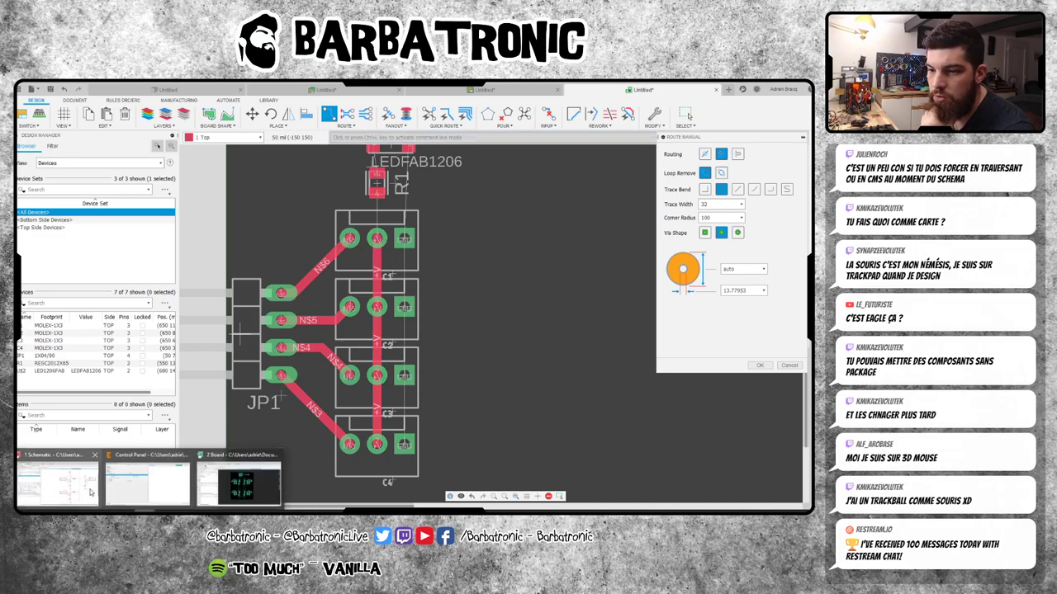
- Compare the EAGLE schematic with the EAGLE board, then minimise the schematic window
click(91, 492)
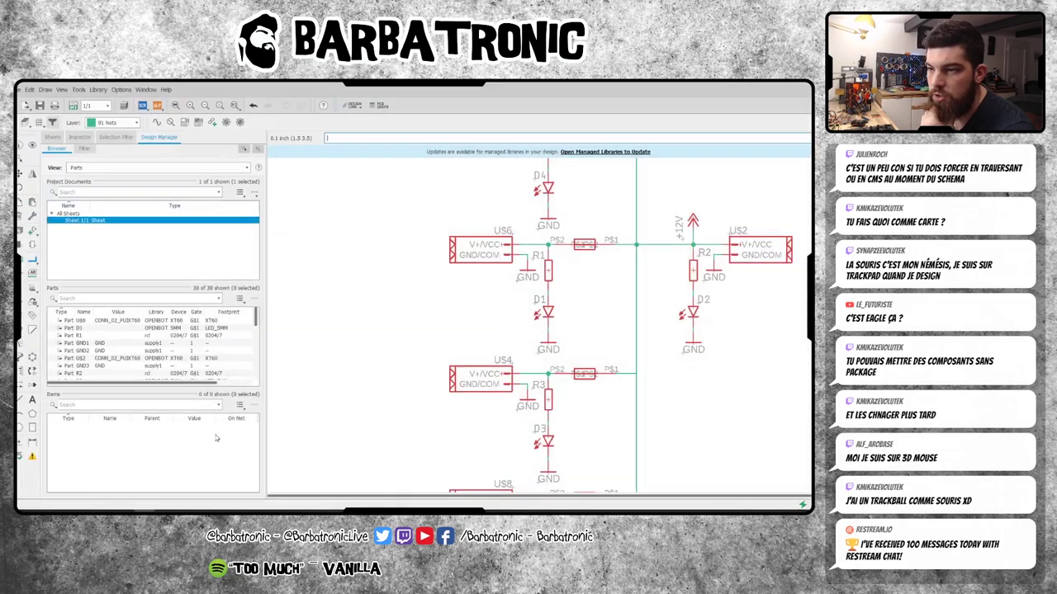
click(33, 360)
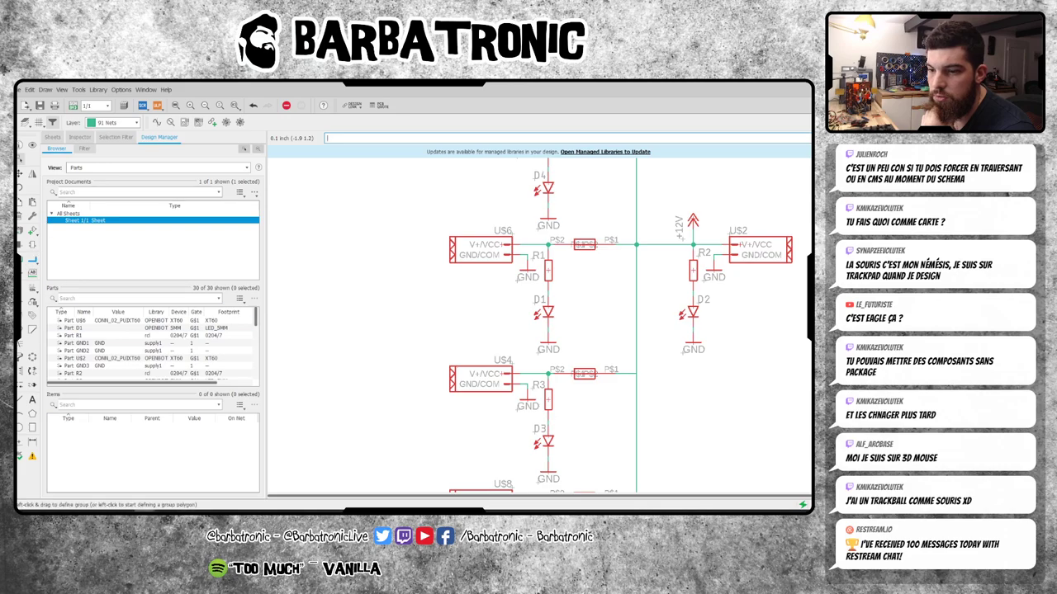
click(157, 105)
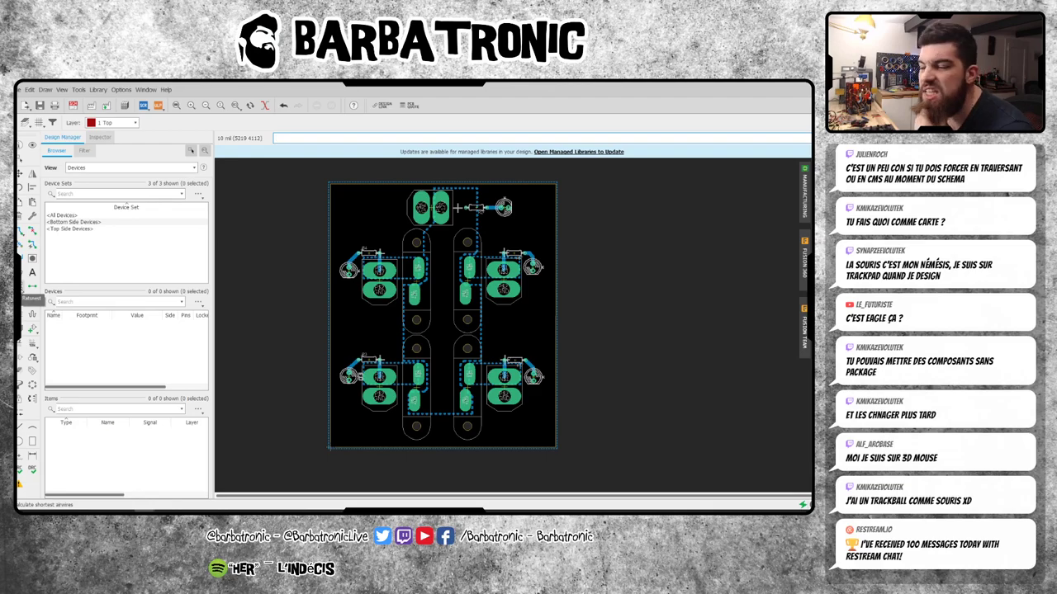
click(143, 105)
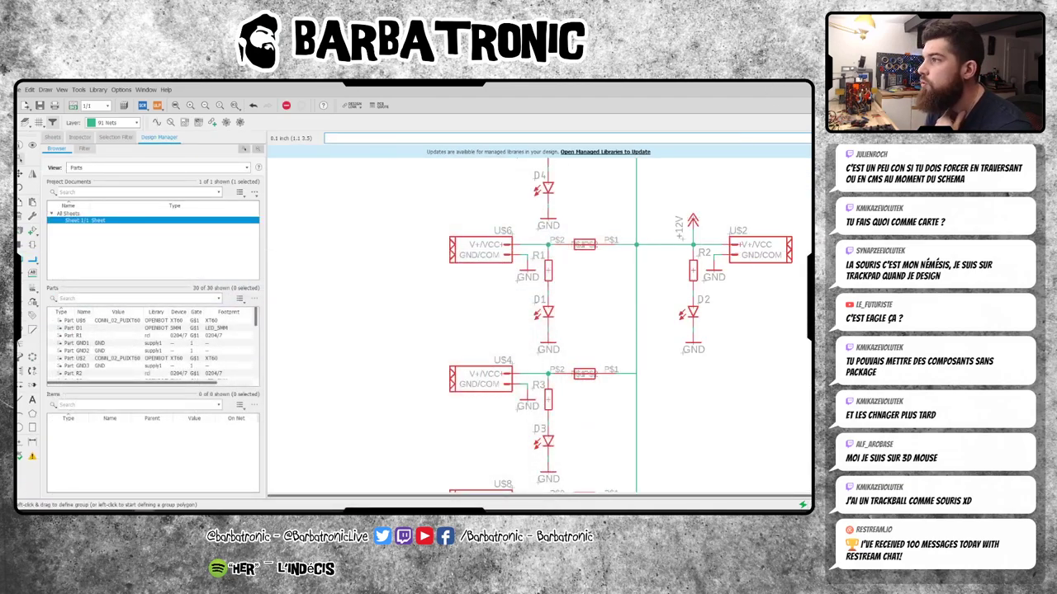
key(super+Down)
- Route GND through the four connectors up to R1, then N$1 and GND to LED U$2
click(537, 187)
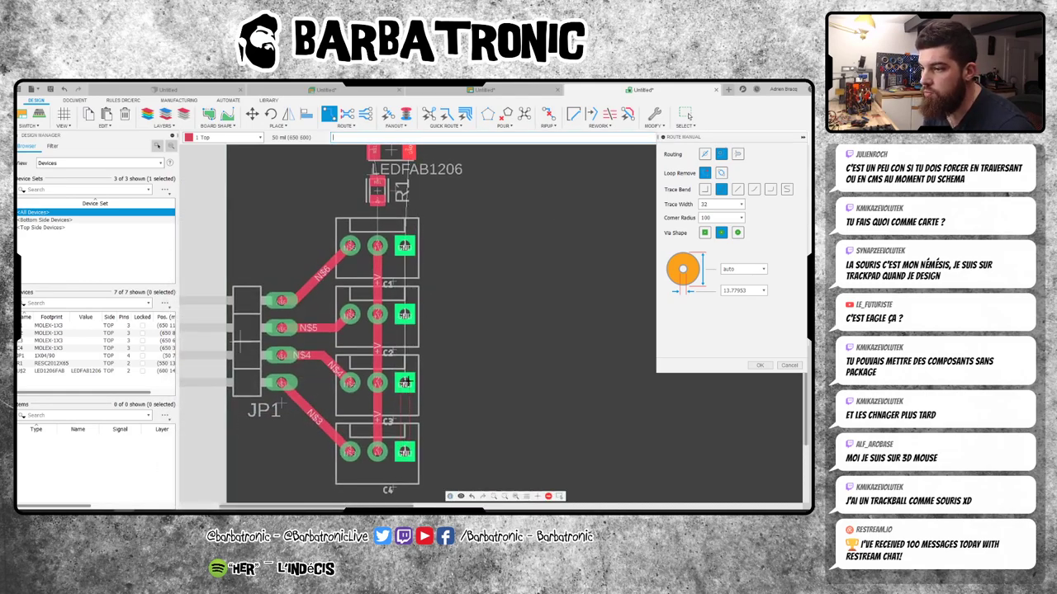
click(405, 388)
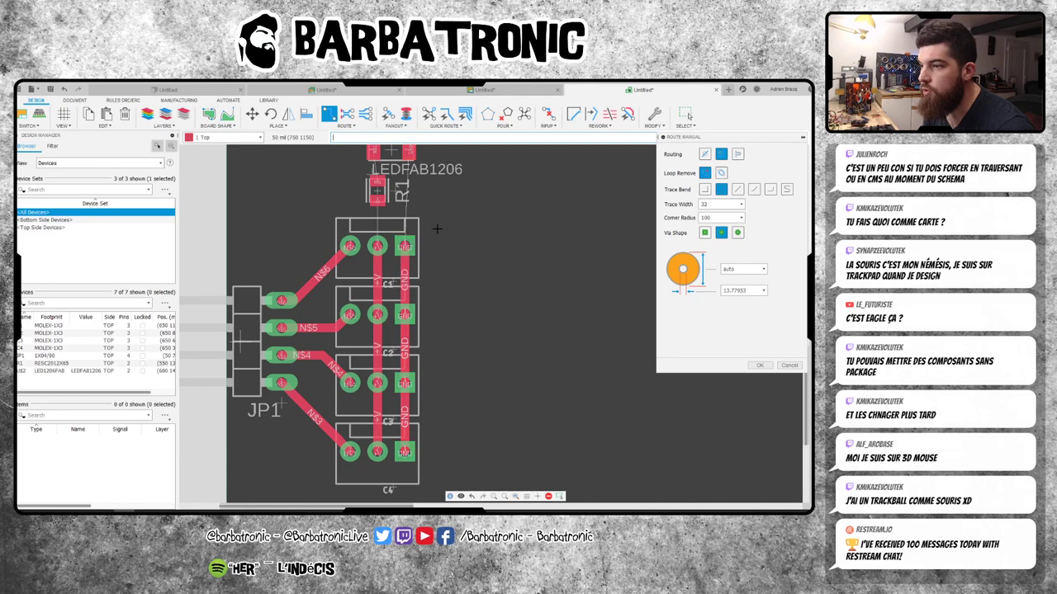
scroll(429, 235, up, 1)
click(371, 243)
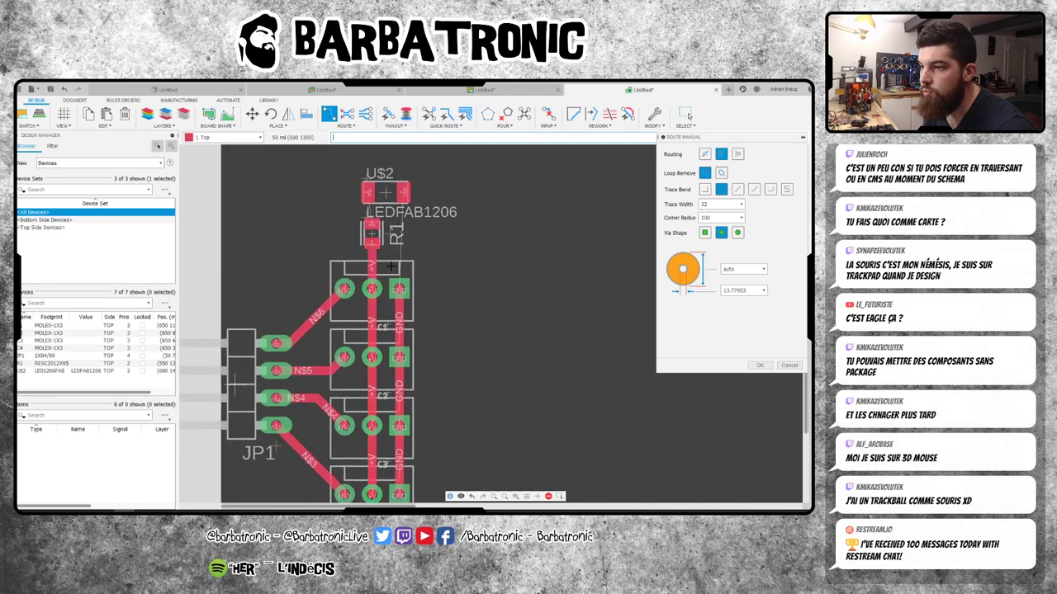
click(371, 223)
click(369, 192)
click(402, 193)
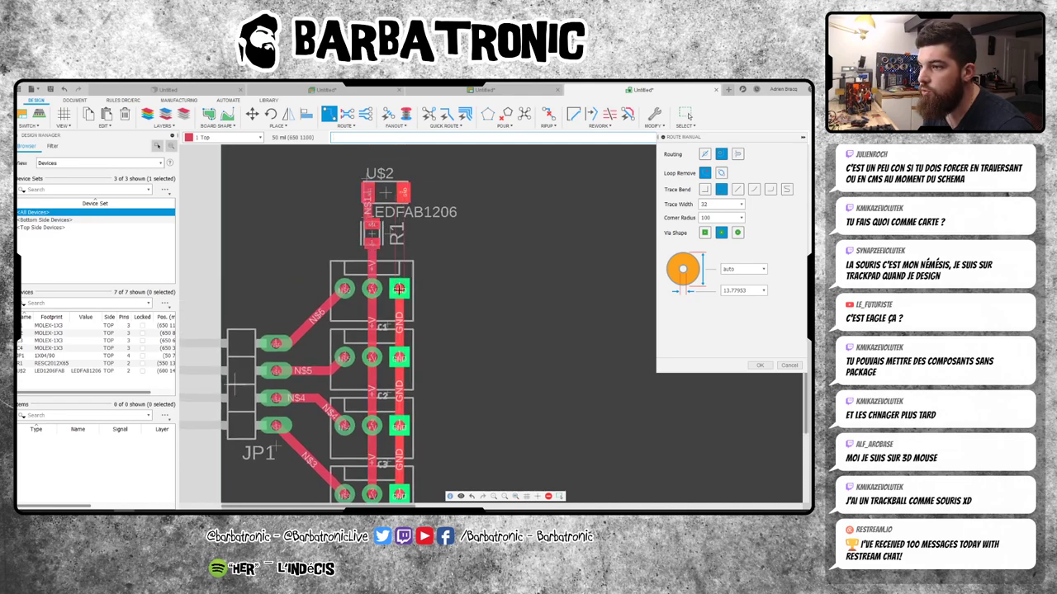
click(400, 290)
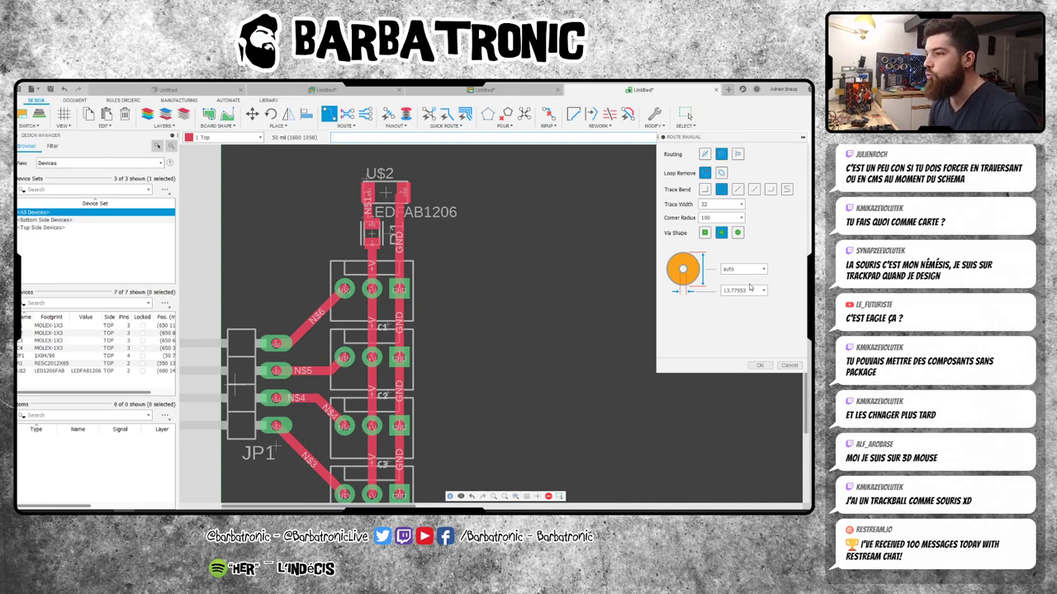
click(760, 366)
- Move the board outline's top edge and extend its right edge outward
scroll(500, 374, up, 2)
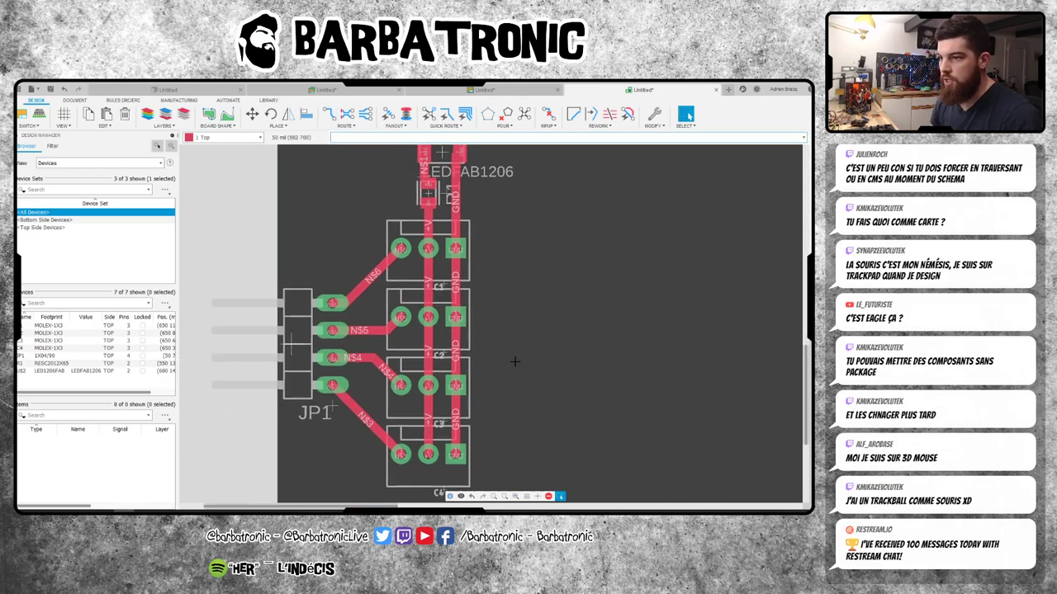
scroll(500, 374, up, 3)
scroll(500, 373, down, 6)
middle_drag(695, 273, 557, 279)
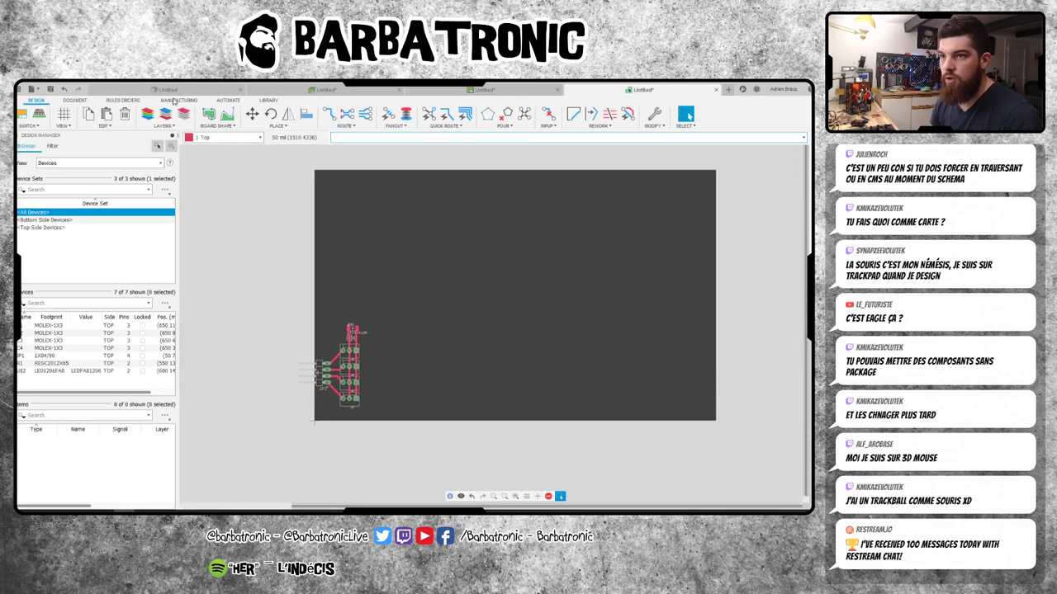
click(252, 113)
click(378, 171)
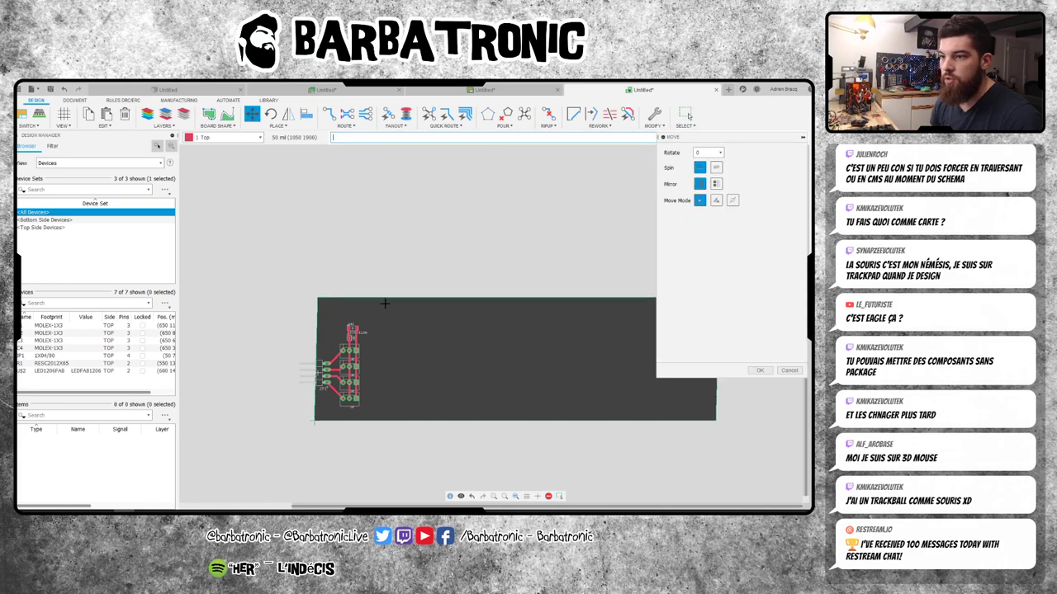
click(376, 320)
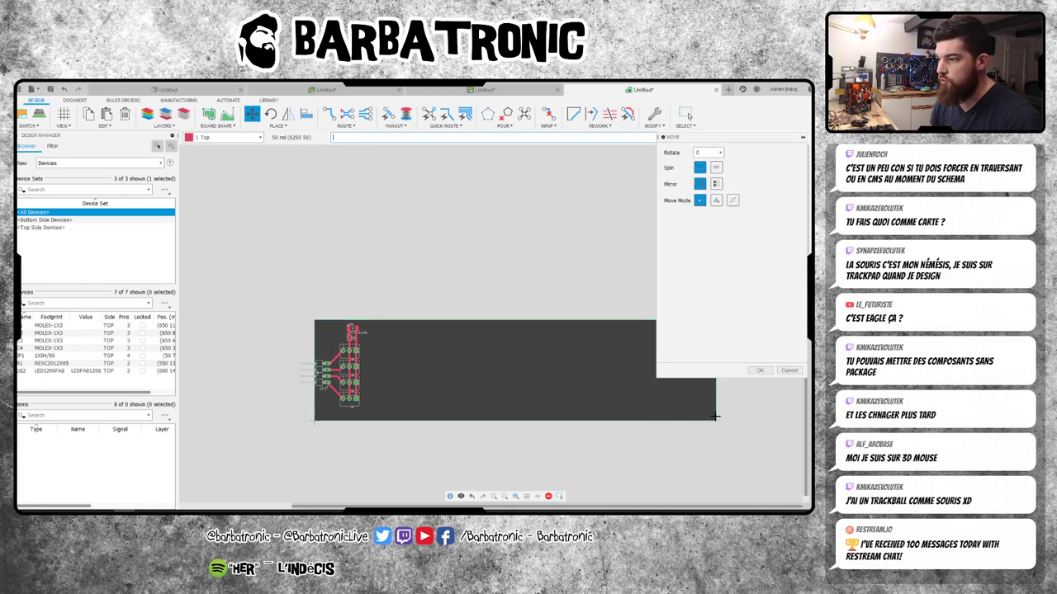
click(715, 419)
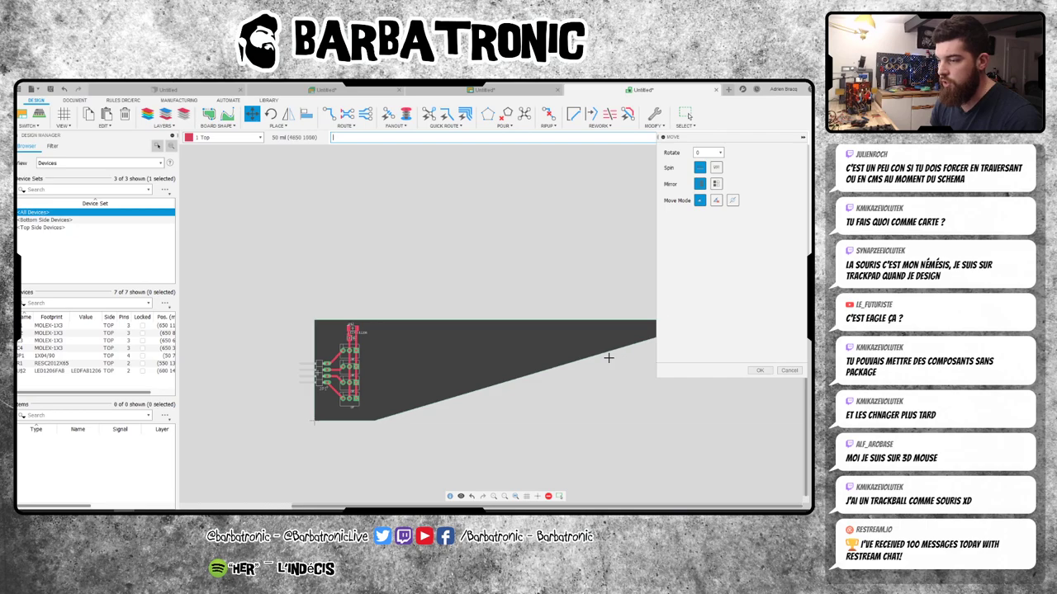
key(Escape)
click(715, 360)
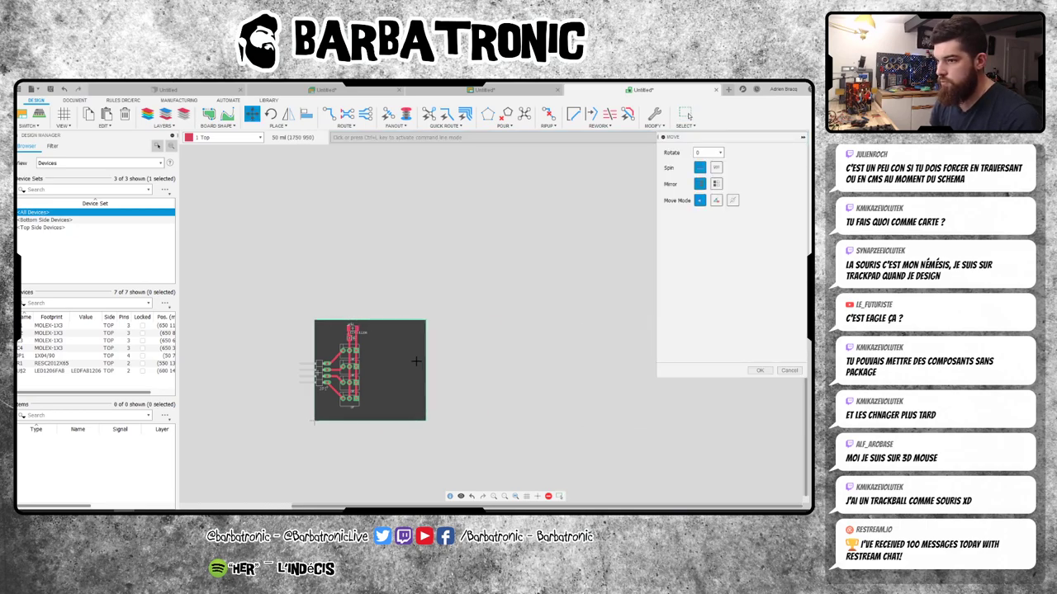
click(368, 360)
key(Escape)
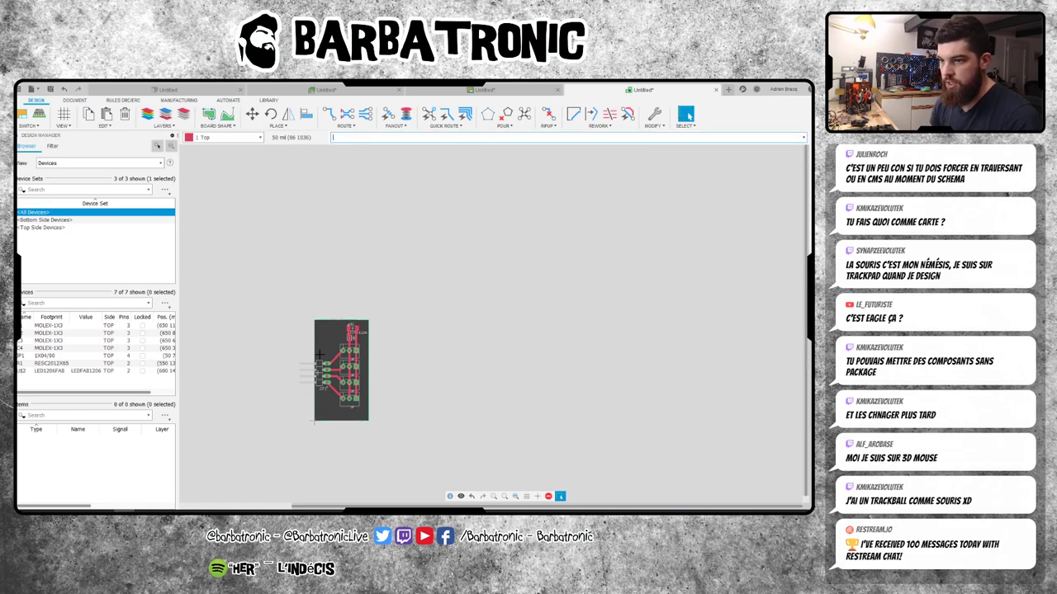
scroll(320, 357, up, 3)
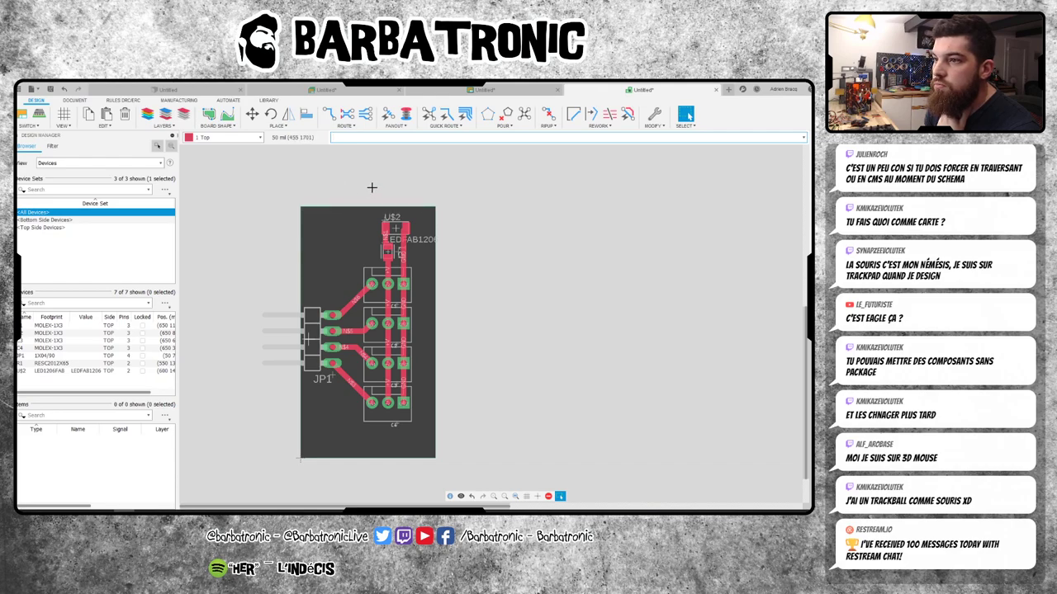
- Raise the board's top edge to leave space above the LED, then exit Move
key(m)
click(321, 207)
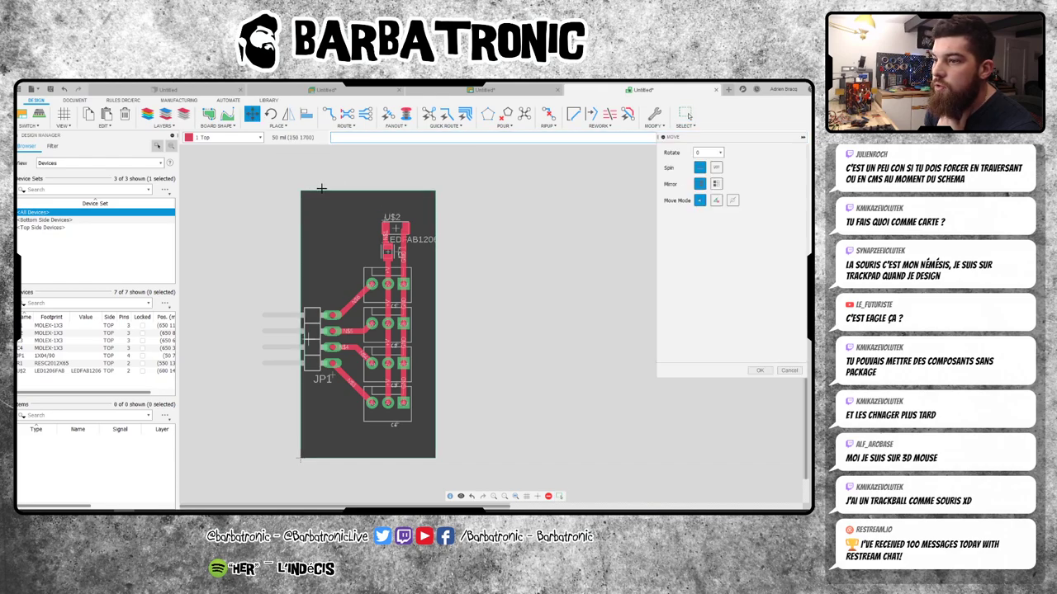
click(450, 128)
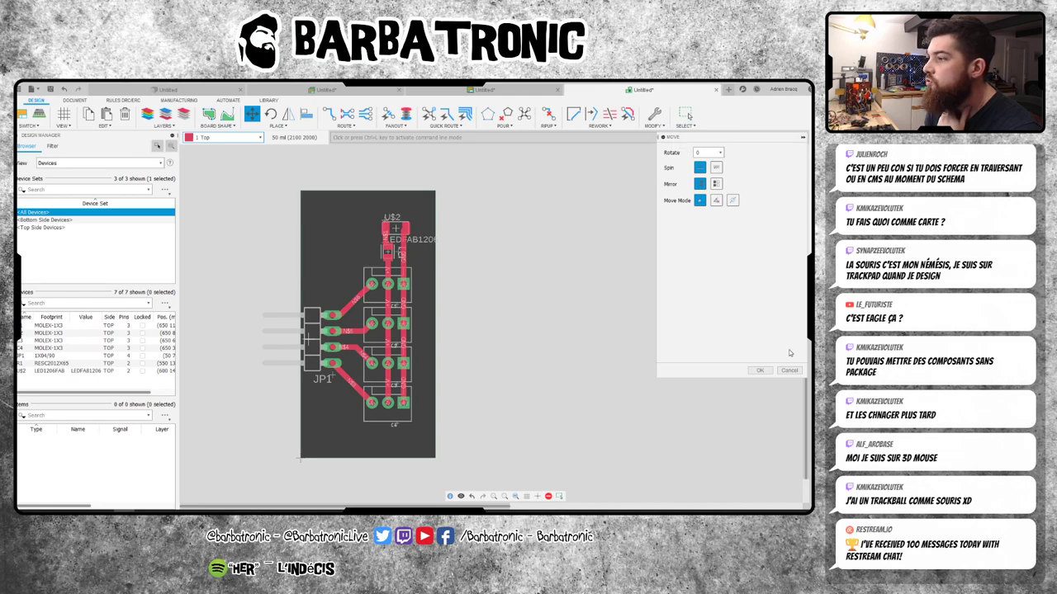
click(763, 370)
- Browse the Document, Manufacturing and Automate tool sets and the drawing commands list
click(76, 99)
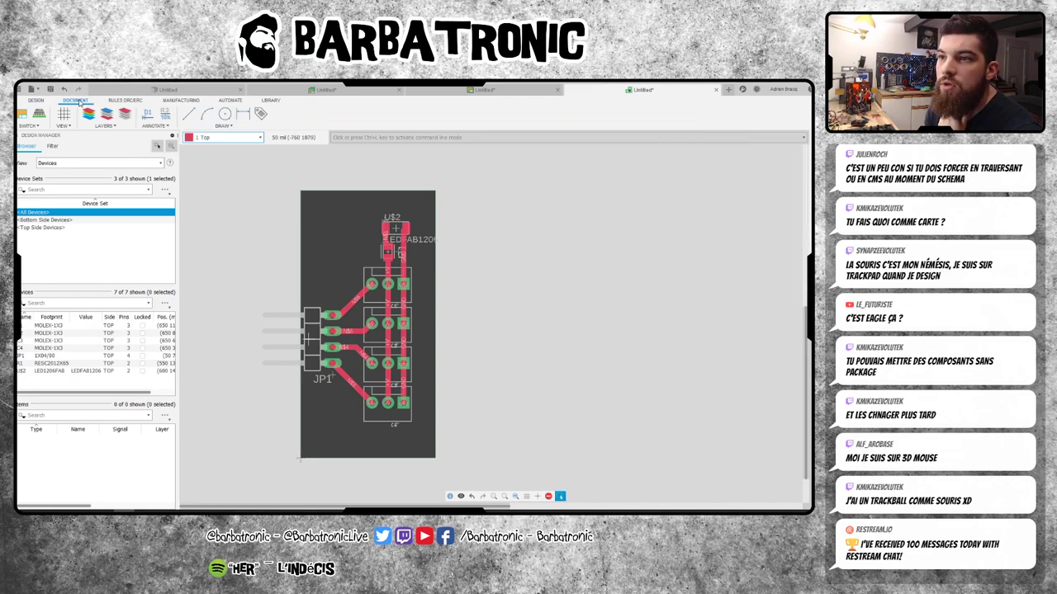
click(183, 100)
click(228, 100)
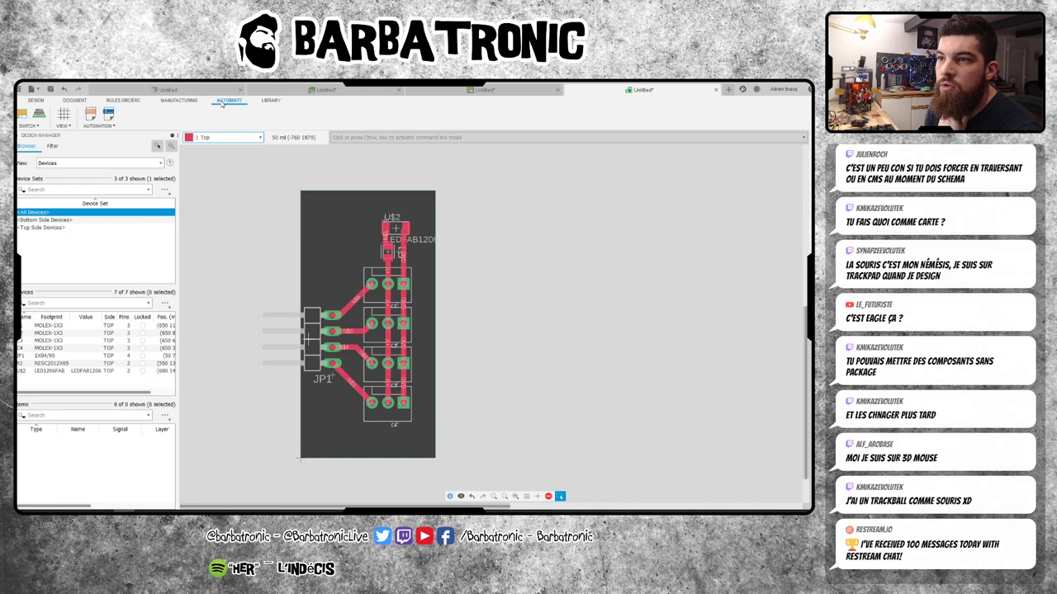
click(75, 100)
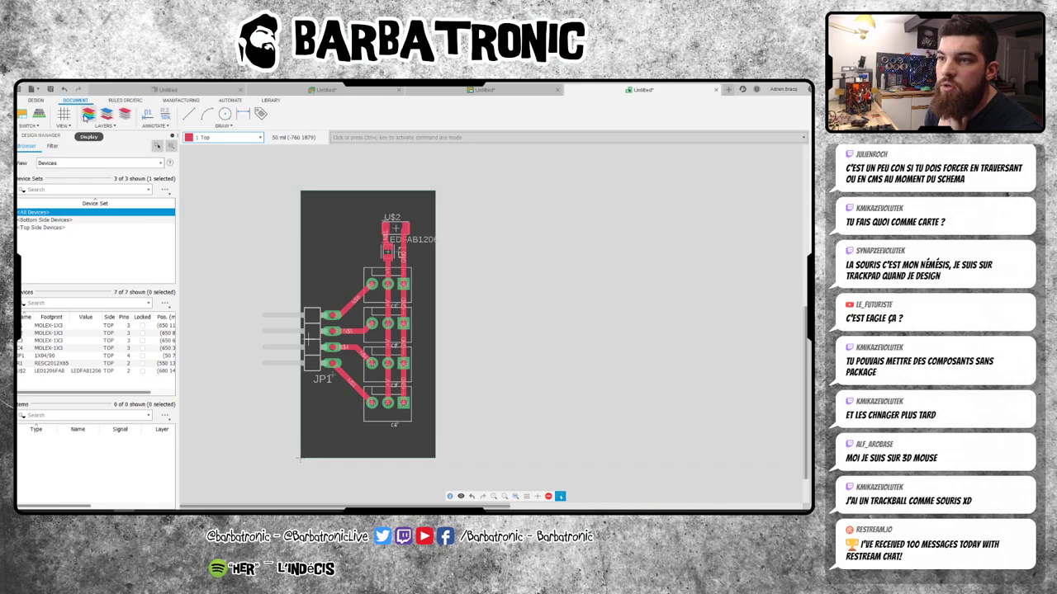
click(224, 126)
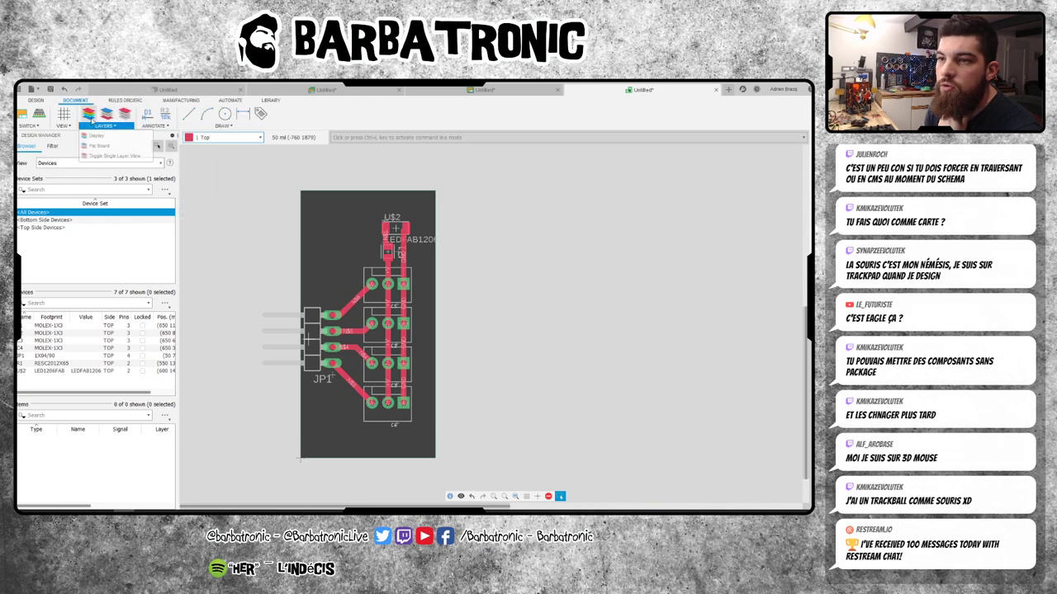
- Back in Design, open the Place list's Hole command options menu
click(35, 99)
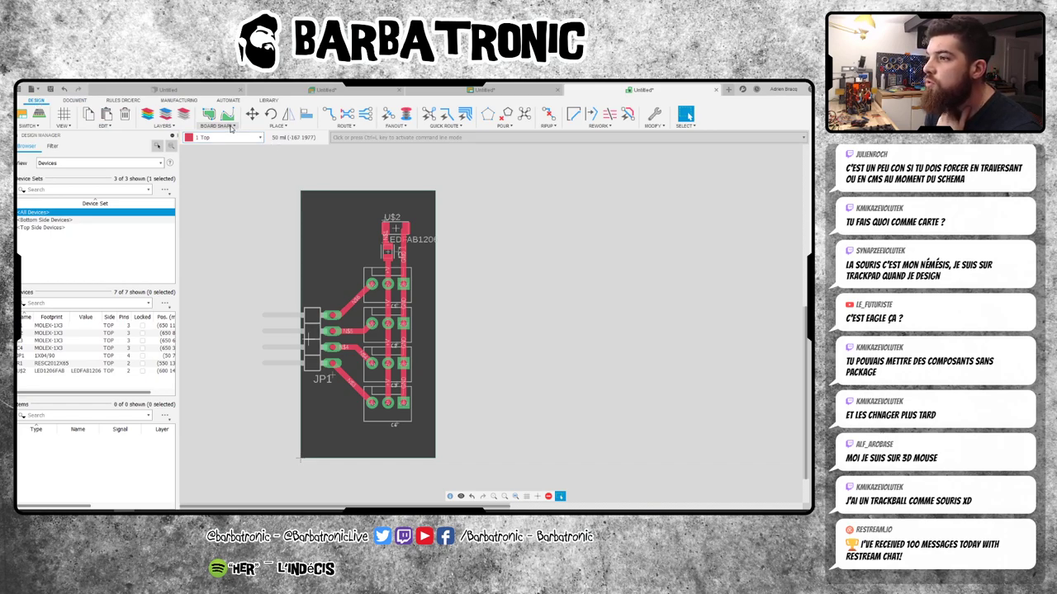
click(505, 126)
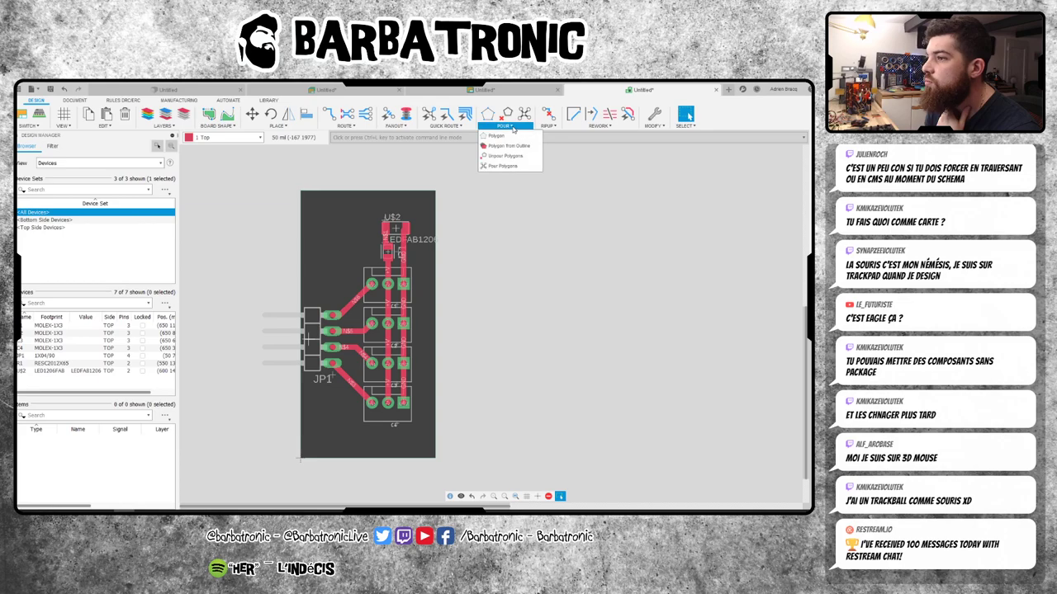
click(653, 125)
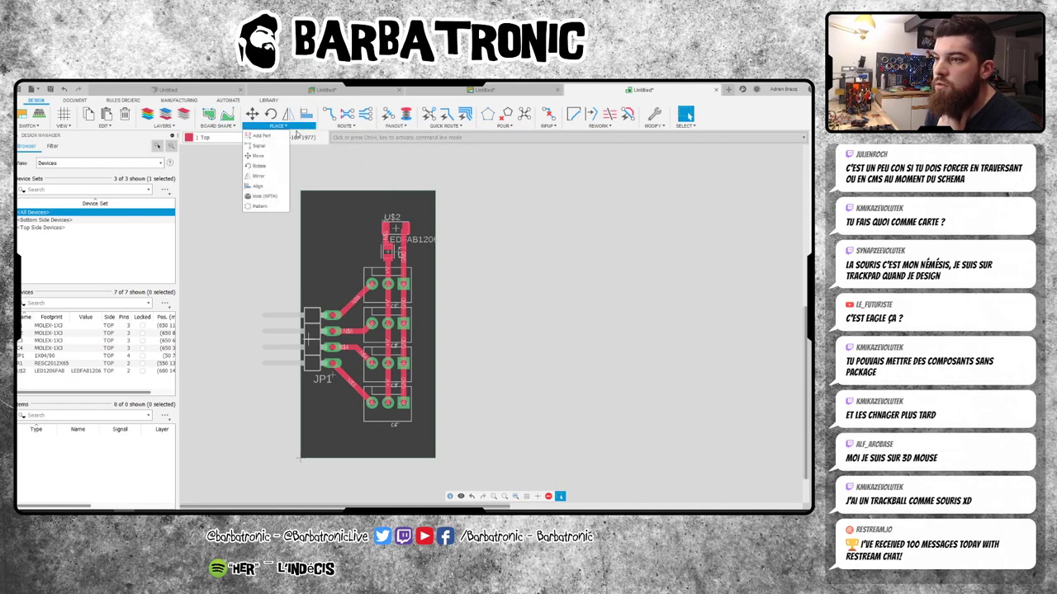
mouse_move(278, 125)
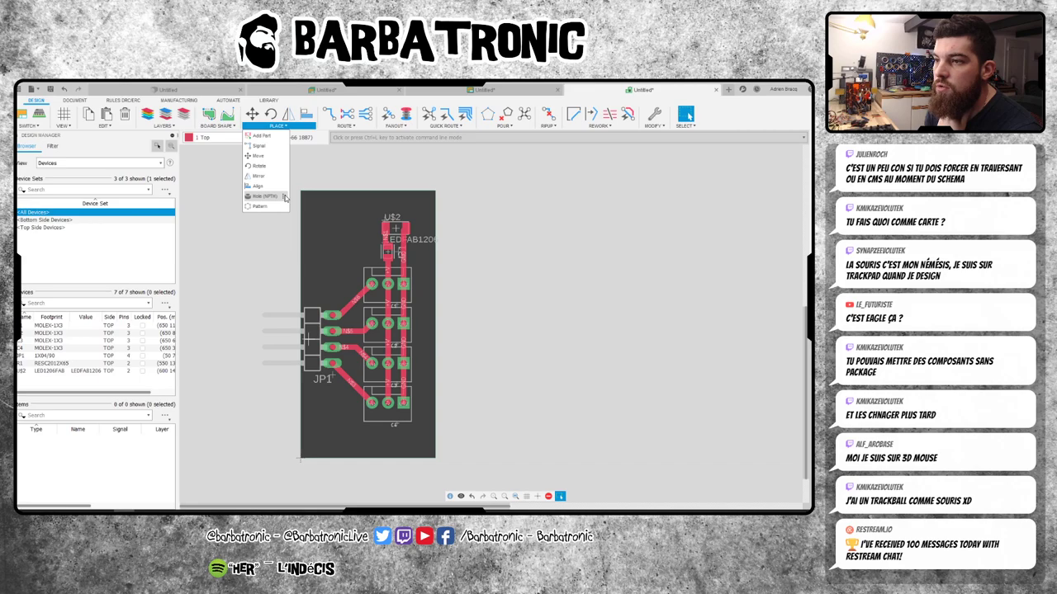
click(284, 197)
- Pin the Hole command to the toolbar and set its drill size to 39.37008
click(295, 197)
click(324, 114)
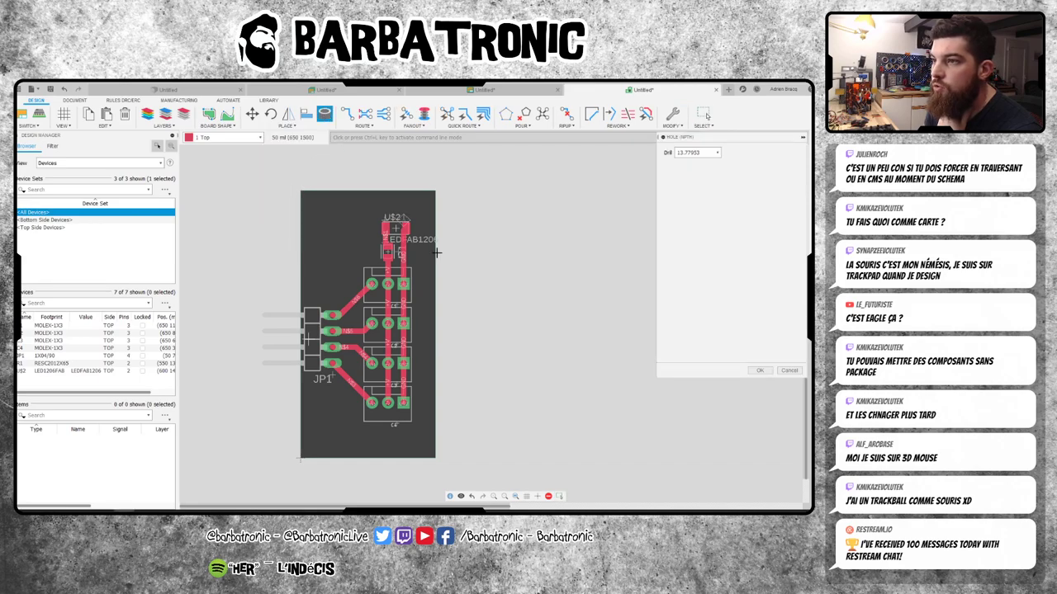
click(717, 153)
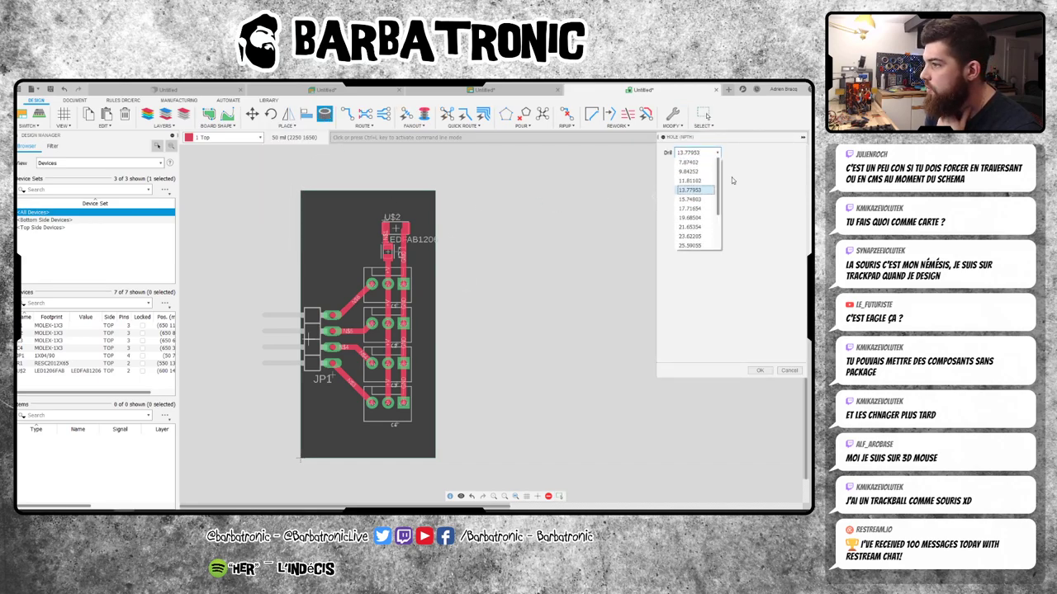
click(733, 182)
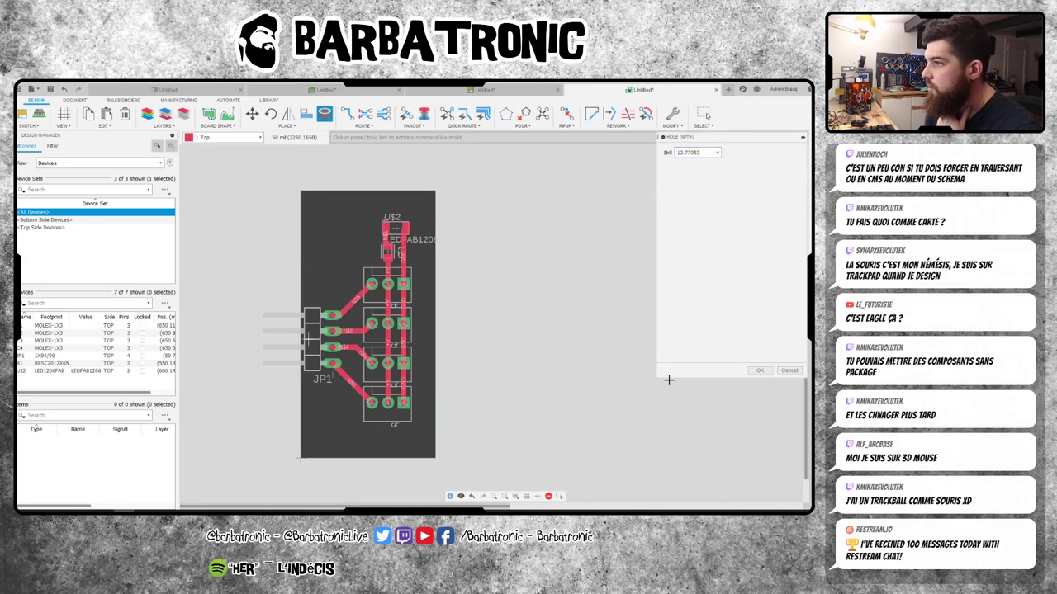
click(716, 153)
click(715, 191)
click(716, 154)
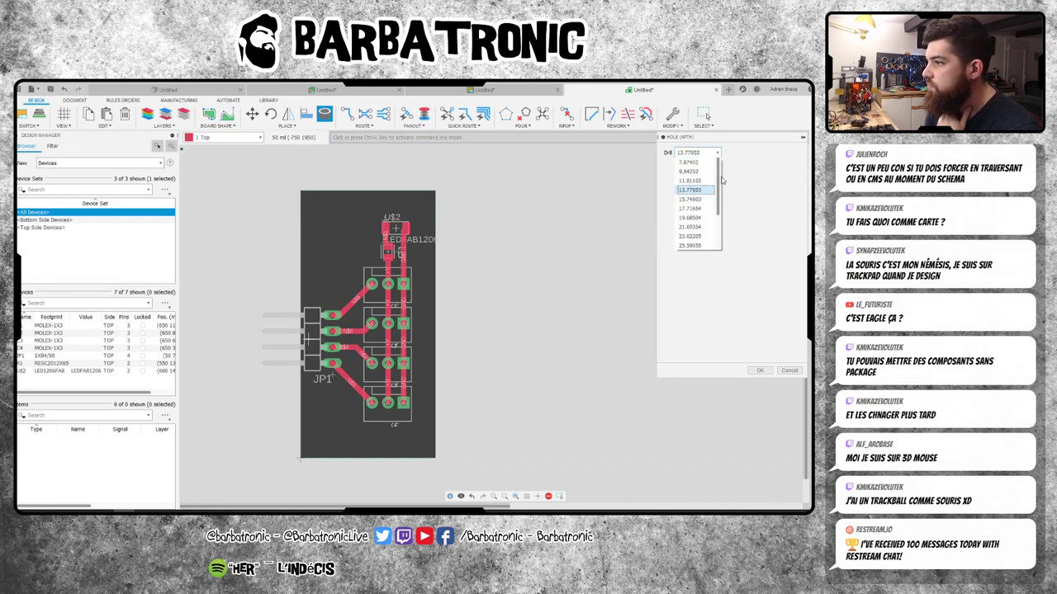
scroll(699, 215, down, 2)
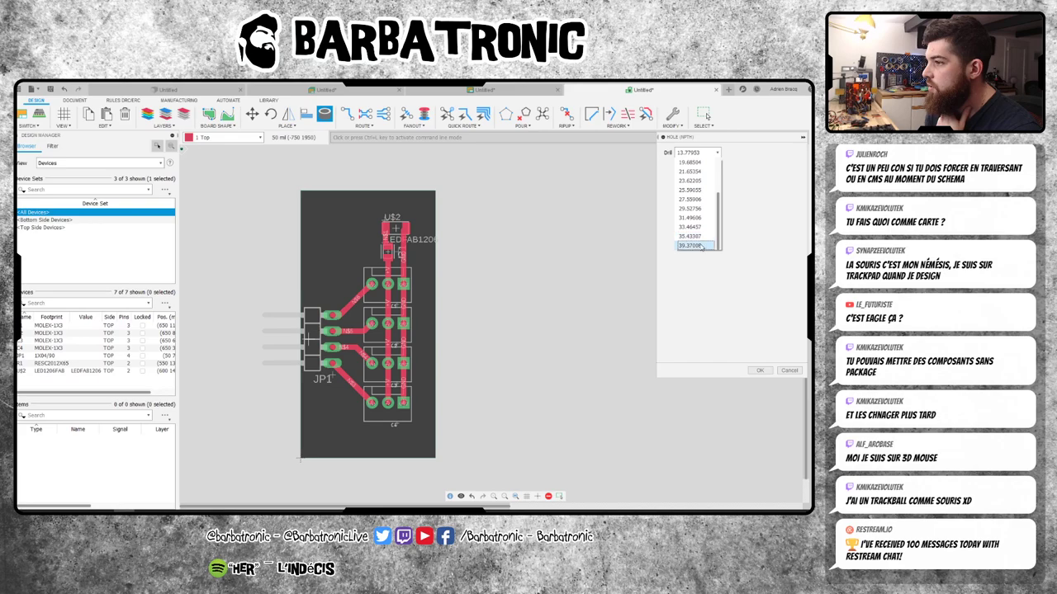
click(695, 245)
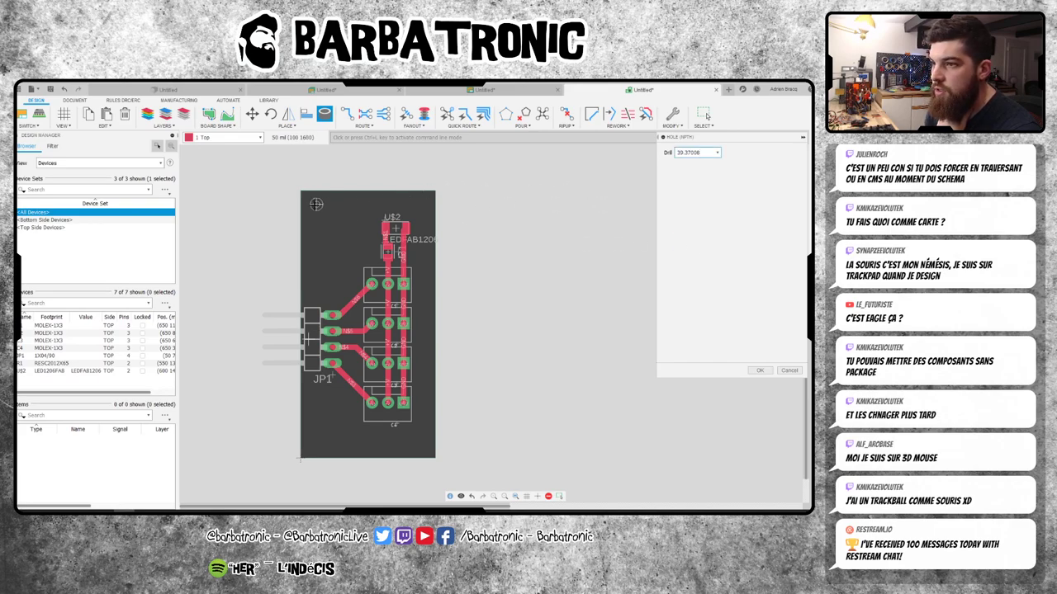
- Place the mounting holes at the board corners and exit the Hole tool
click(315, 204)
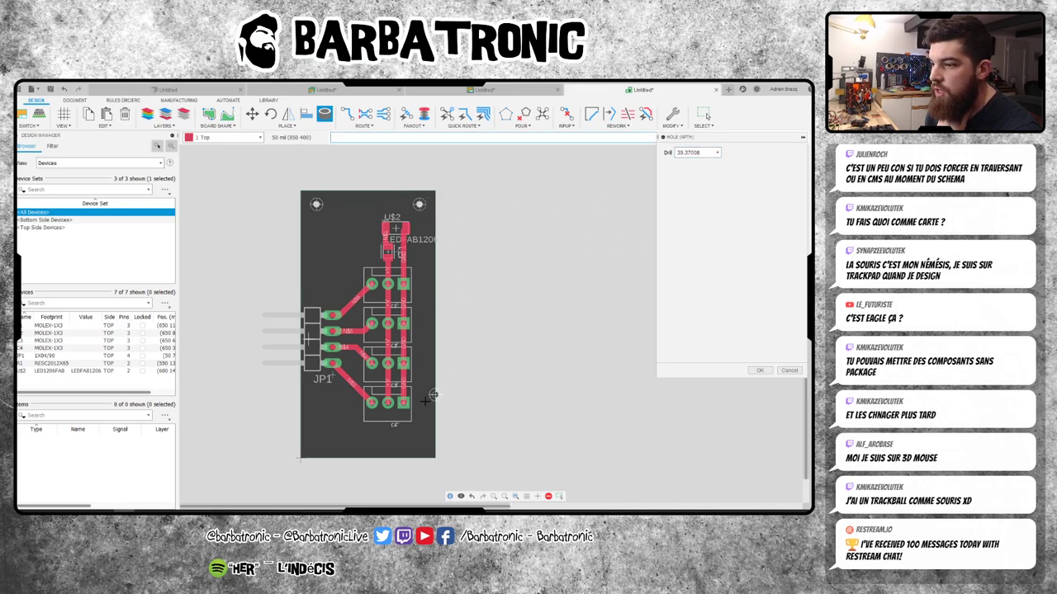
click(418, 443)
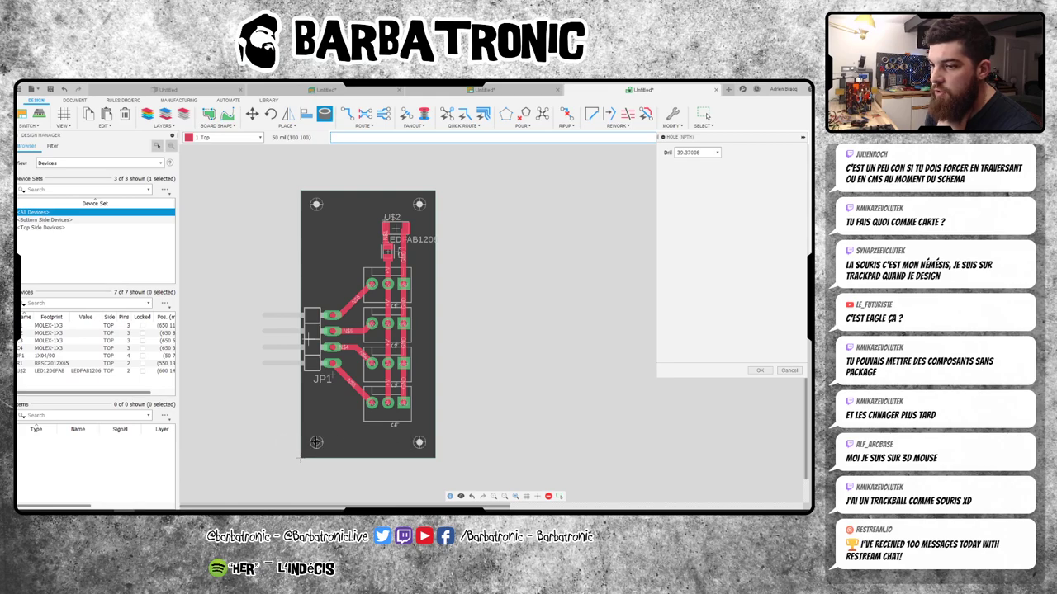
click(759, 370)
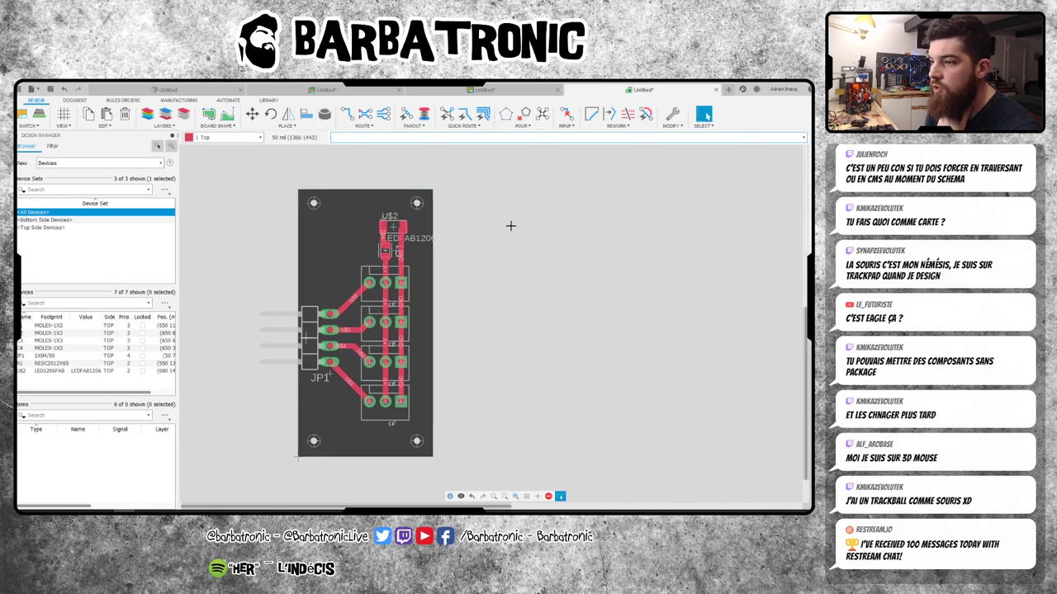
- Rip up the GND traces joining the Molex connectors' right pad column
scroll(410, 324, down, 1)
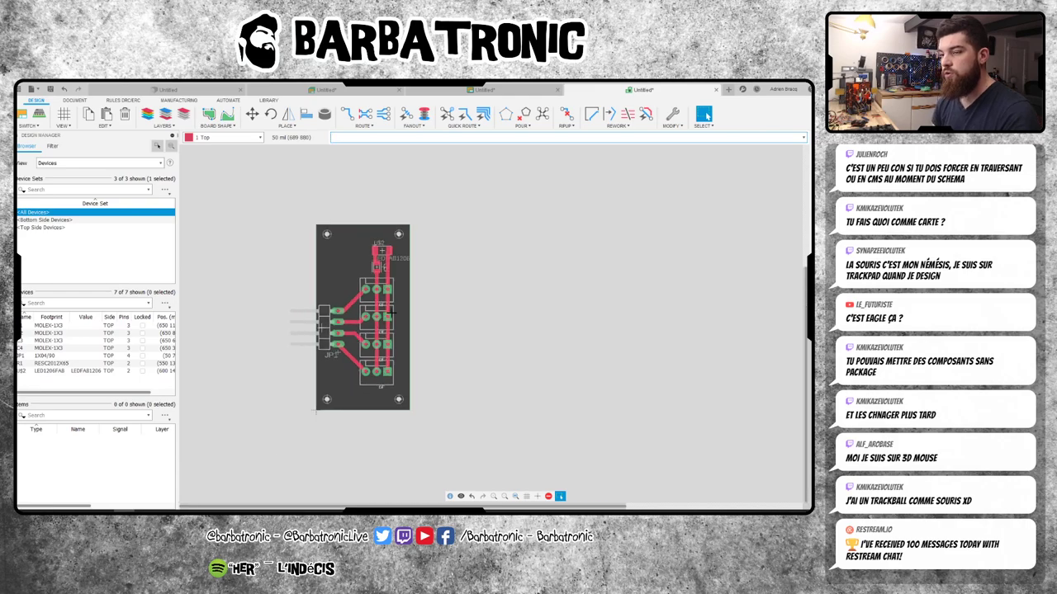
scroll(388, 310, up, 2)
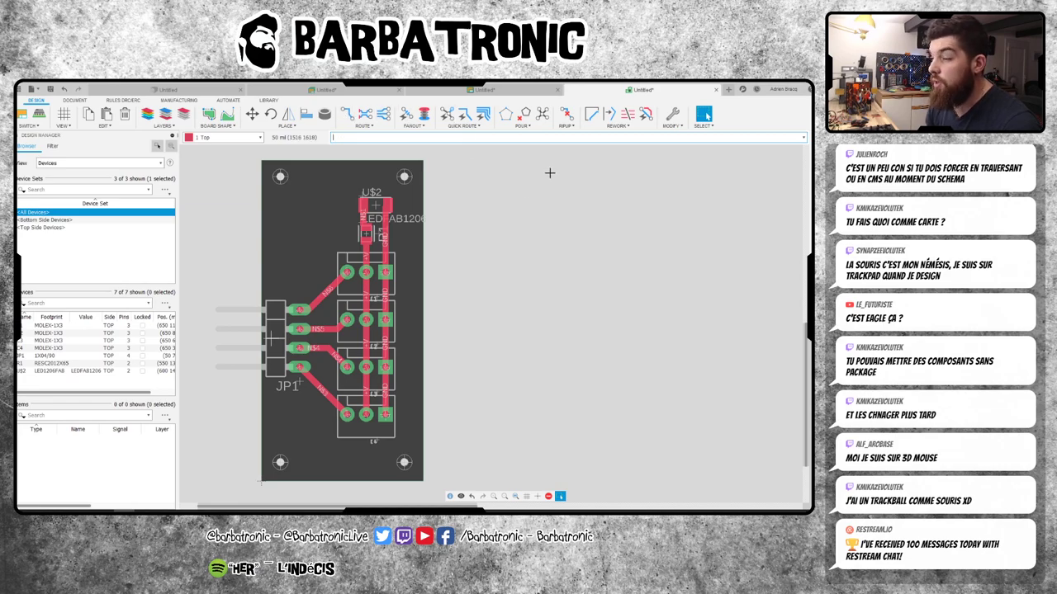
click(566, 114)
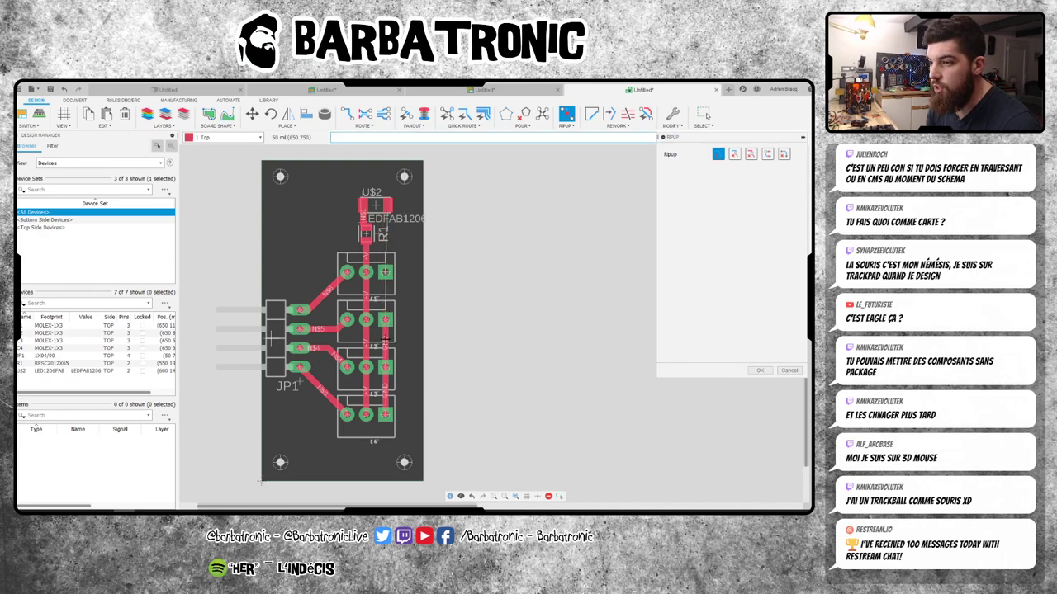
click(385, 338)
click(382, 394)
key(Escape)
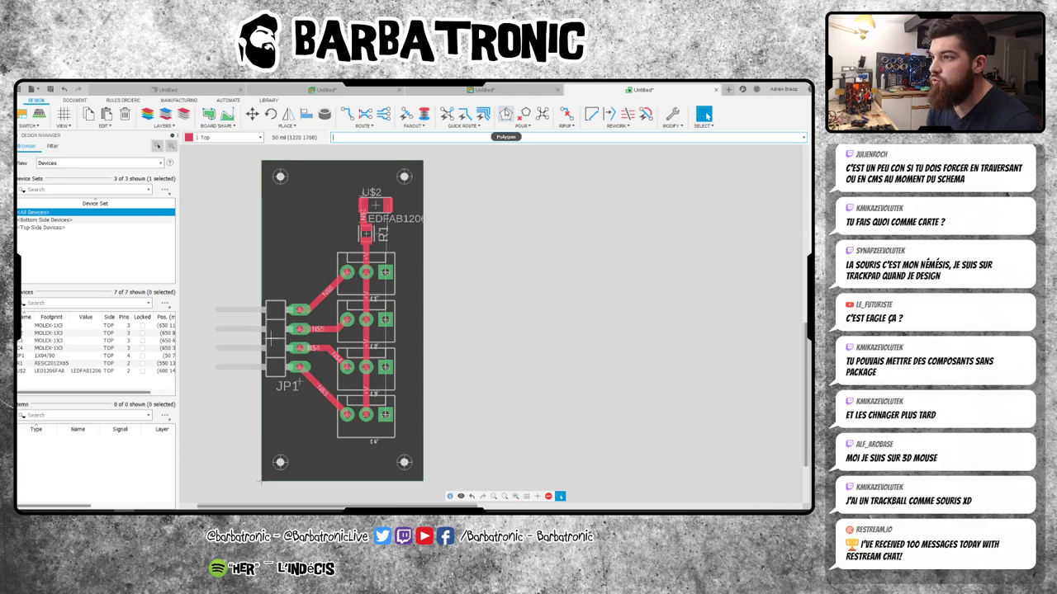
- Draw a GND copper polygon through the four board corners with Orphans kept on
click(505, 113)
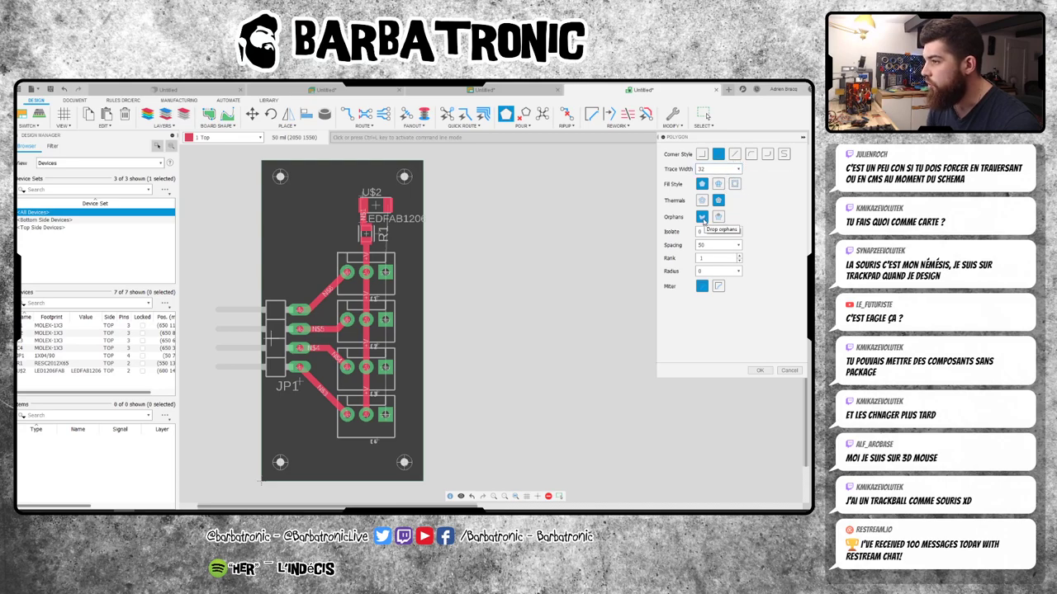
click(717, 216)
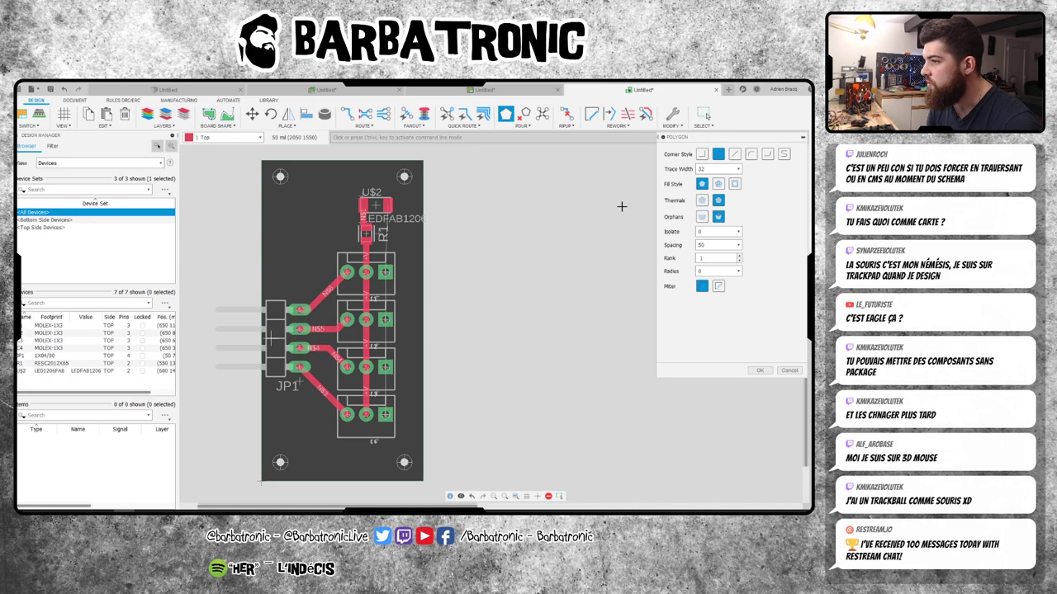
click(260, 157)
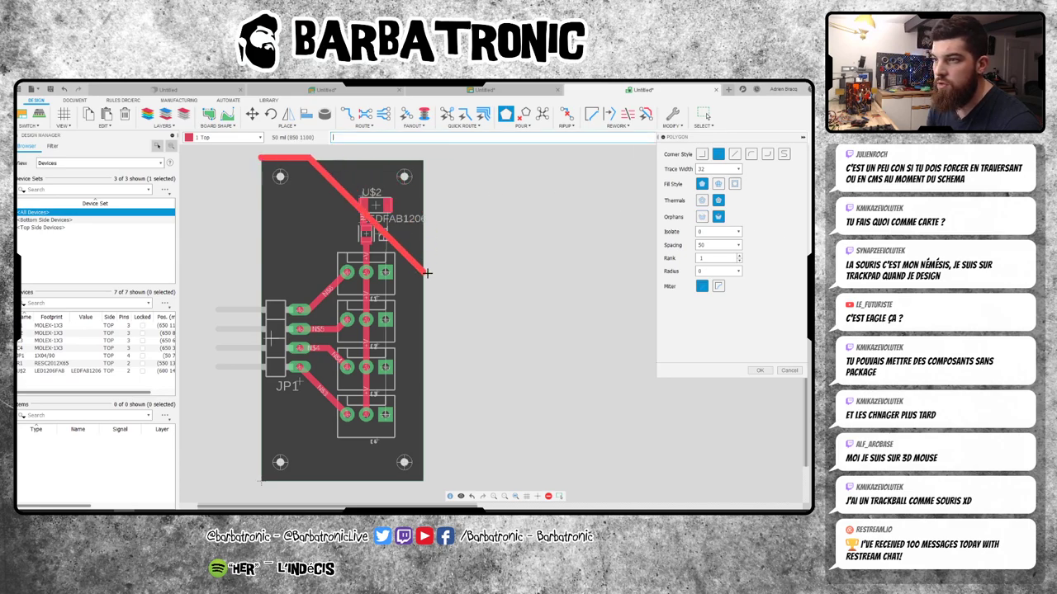
click(428, 157)
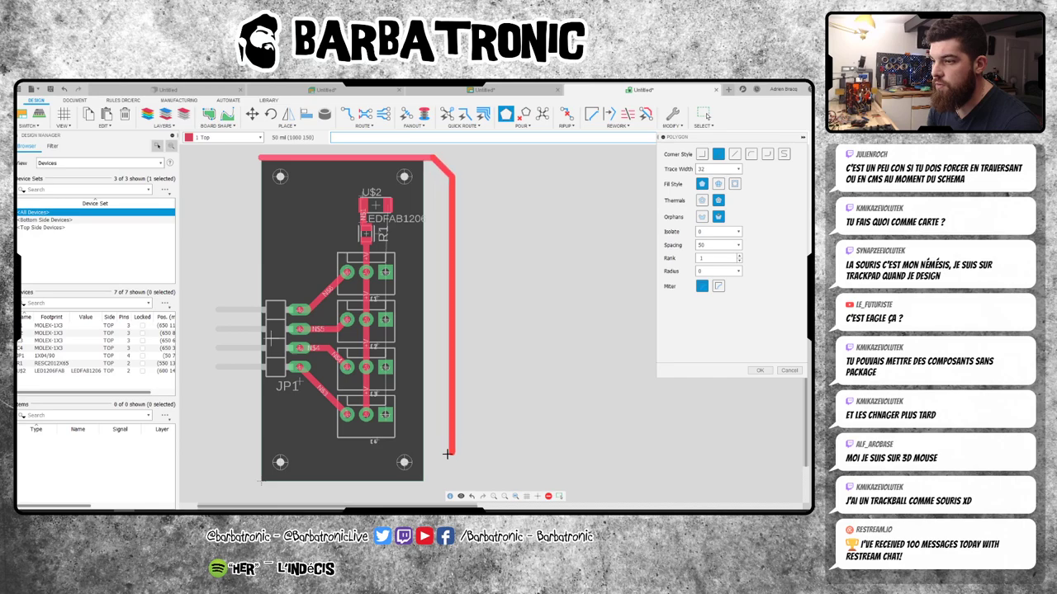
click(701, 154)
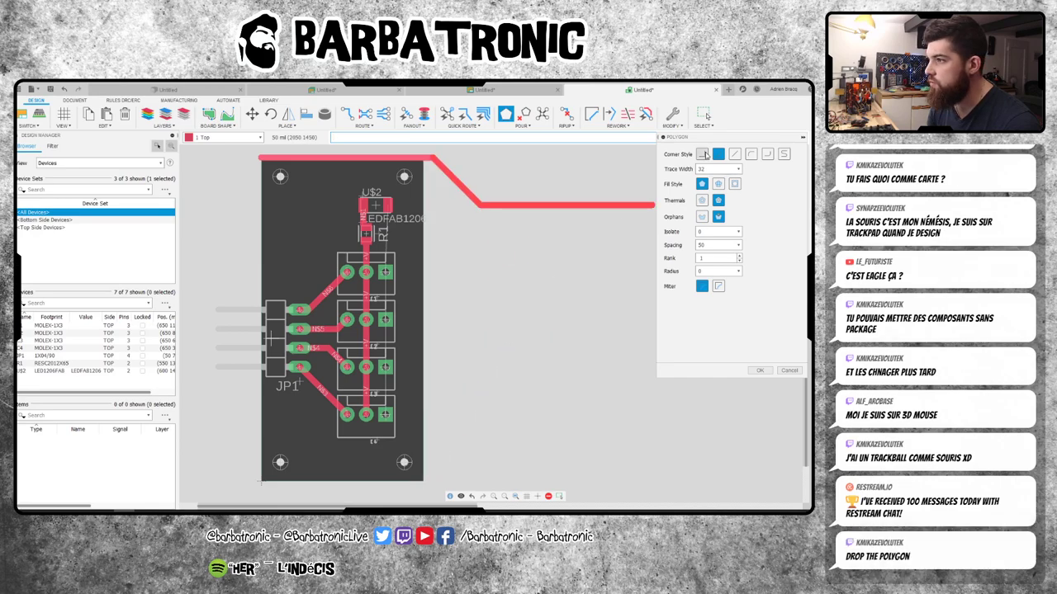
click(428, 486)
click(260, 483)
click(260, 157)
text(GND)
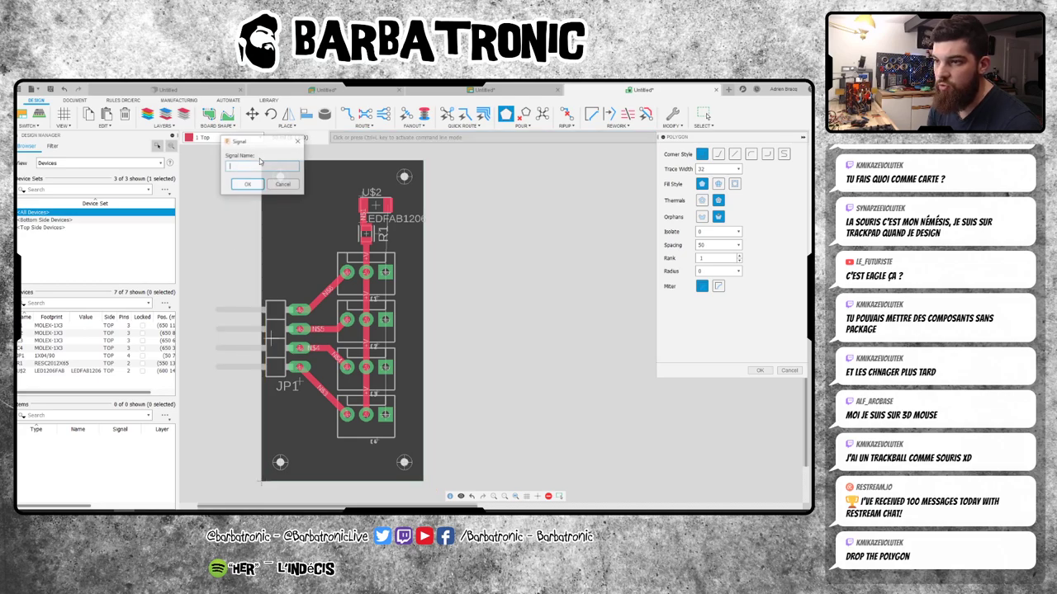
click(299, 185)
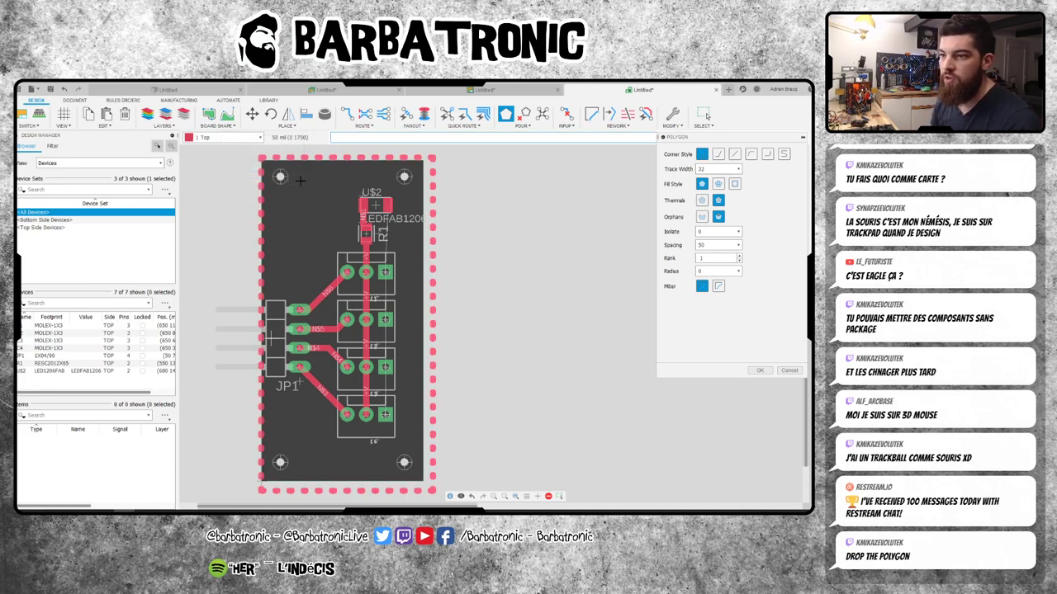
click(760, 371)
- Refill the pour with Ratsnest and zoom around to inspect the result
click(542, 116)
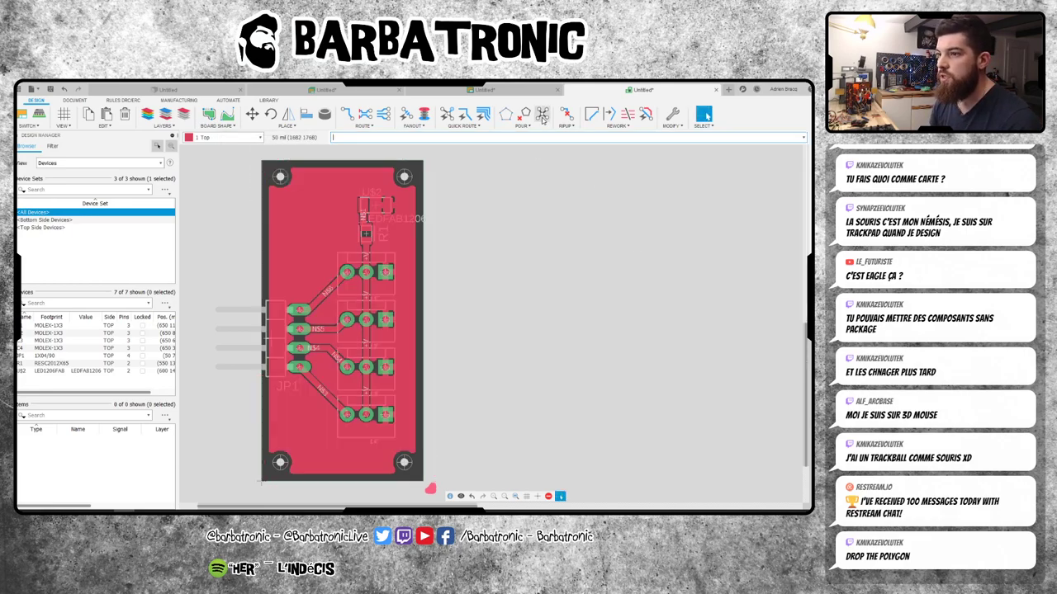
scroll(313, 315, up, 4)
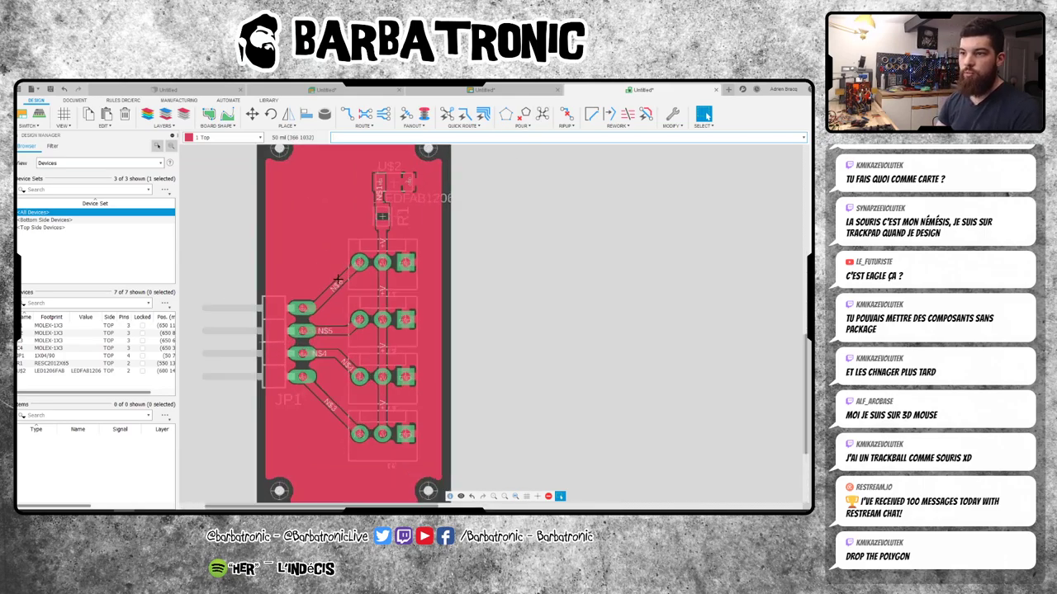
scroll(319, 318, up, 4)
scroll(319, 318, down, 5)
scroll(285, 295, up, 3)
scroll(337, 239, up, 2)
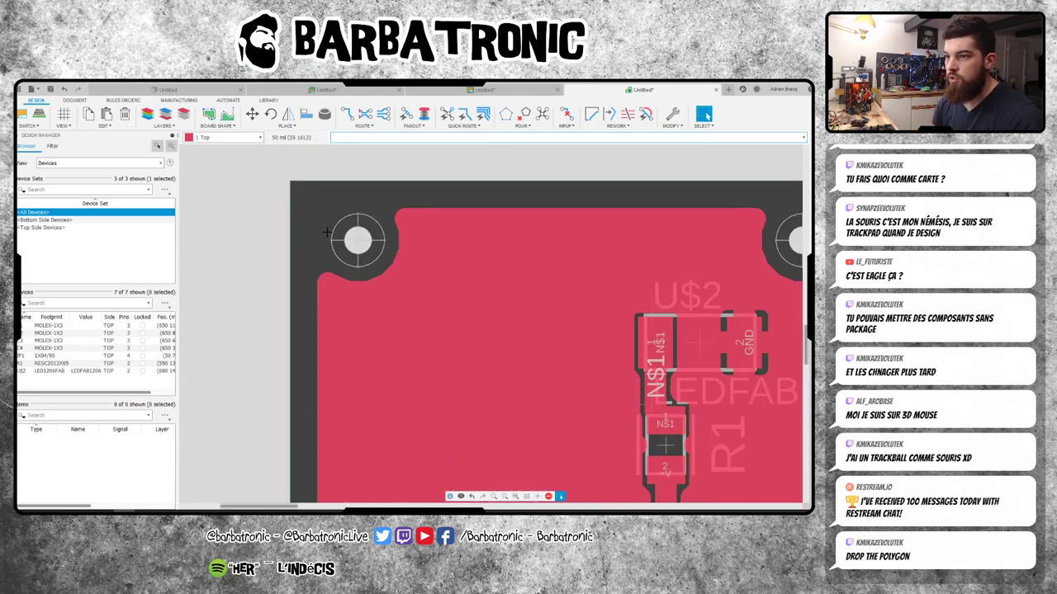
scroll(336, 236, down, 3)
scroll(337, 236, down, 2)
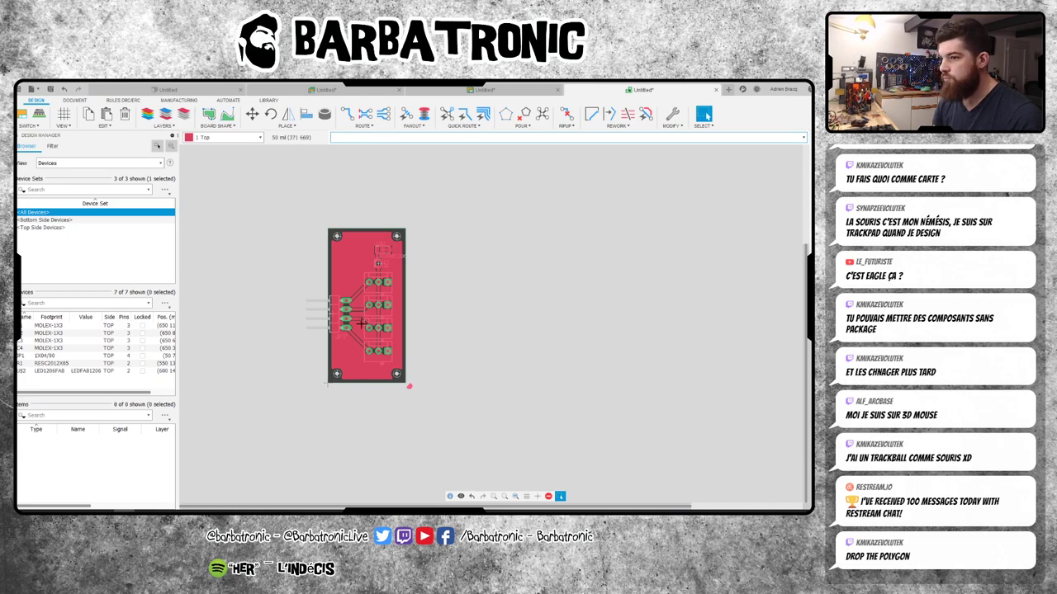
scroll(361, 324, up, 3)
scroll(463, 456, down, 2)
scroll(458, 450, up, 4)
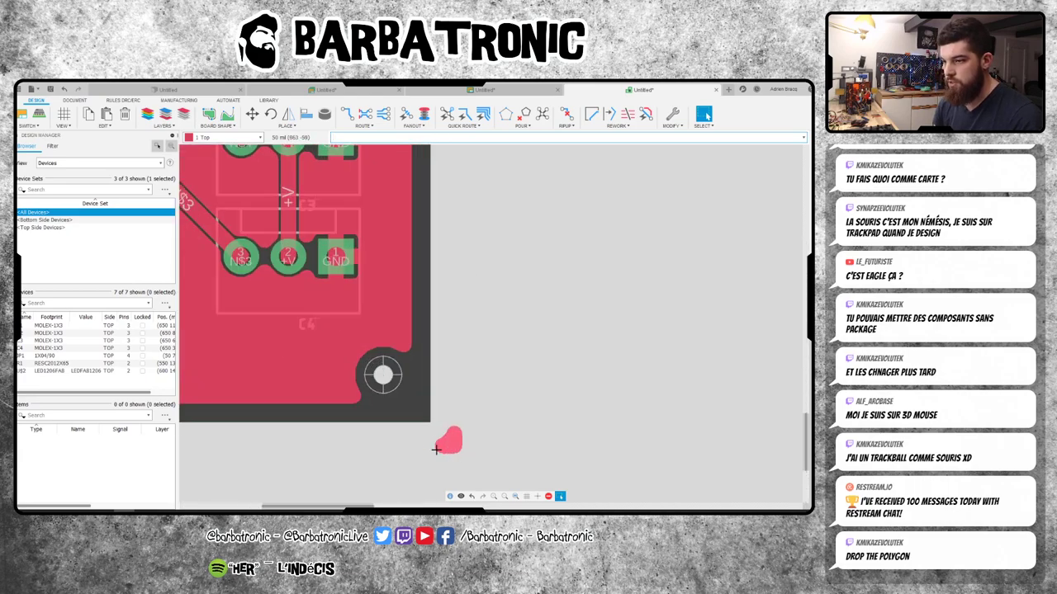
scroll(446, 441, up, 3)
scroll(469, 434, down, 3)
scroll(464, 396, down, 2)
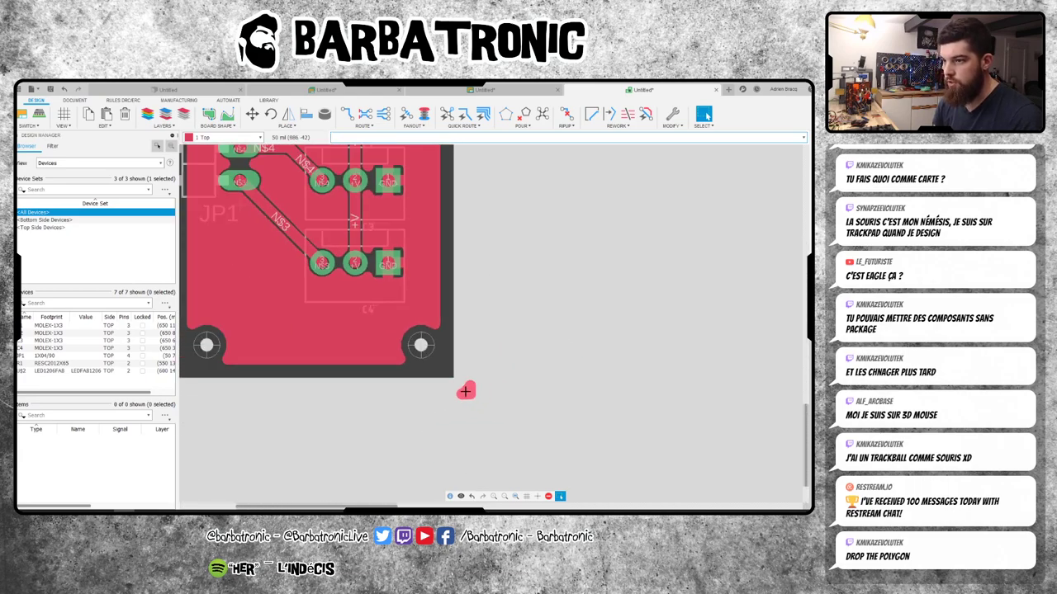
scroll(459, 355, down, 2)
scroll(453, 305, down, 1)
scroll(453, 230, up, 2)
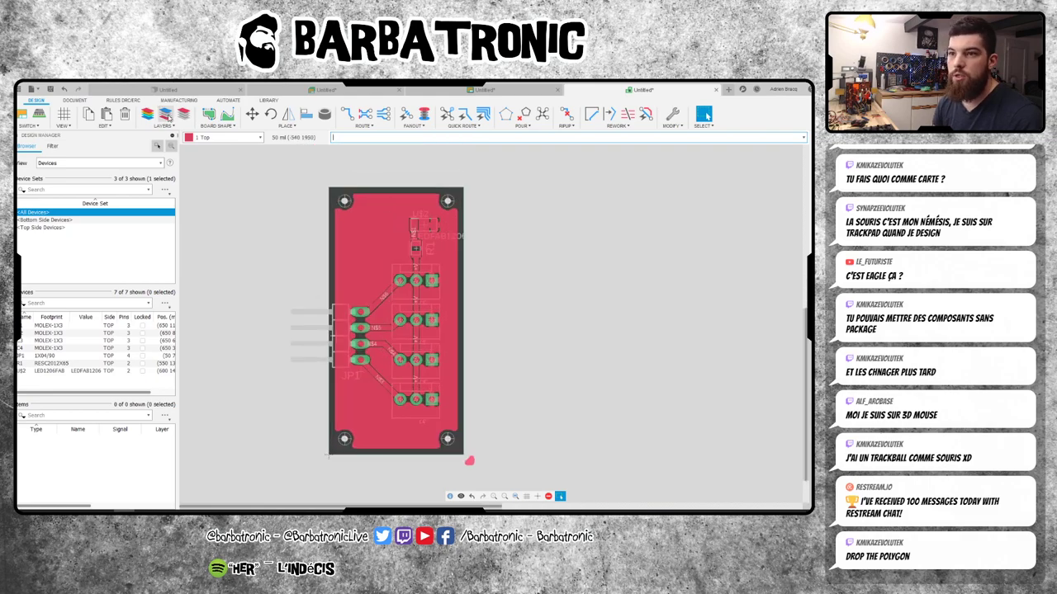
- Move the pour's bottom-right vertex inside the board outline and refill with Ratsnest
key(m)
click(468, 460)
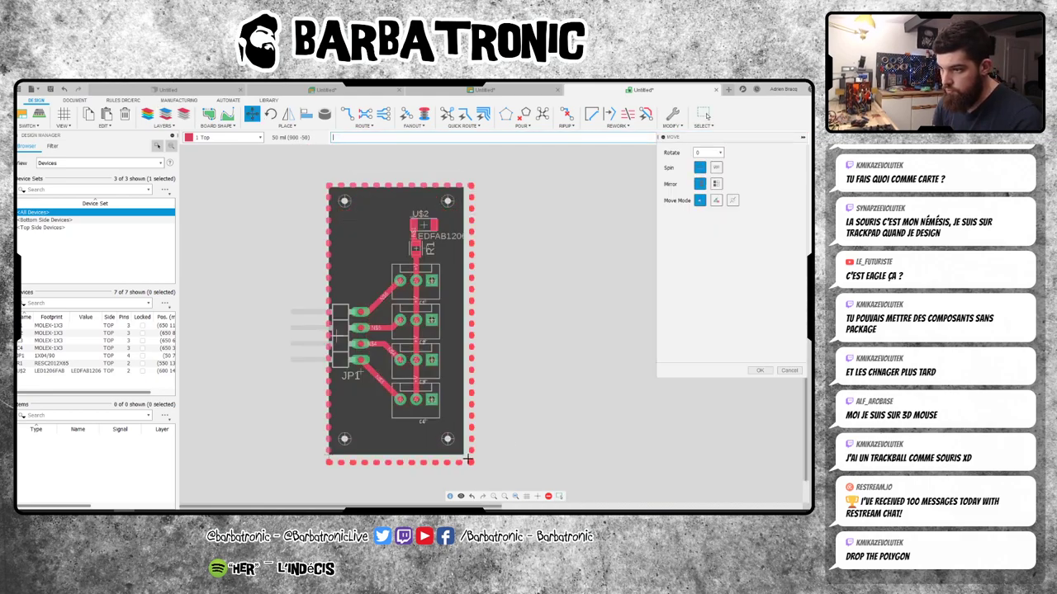
click(471, 453)
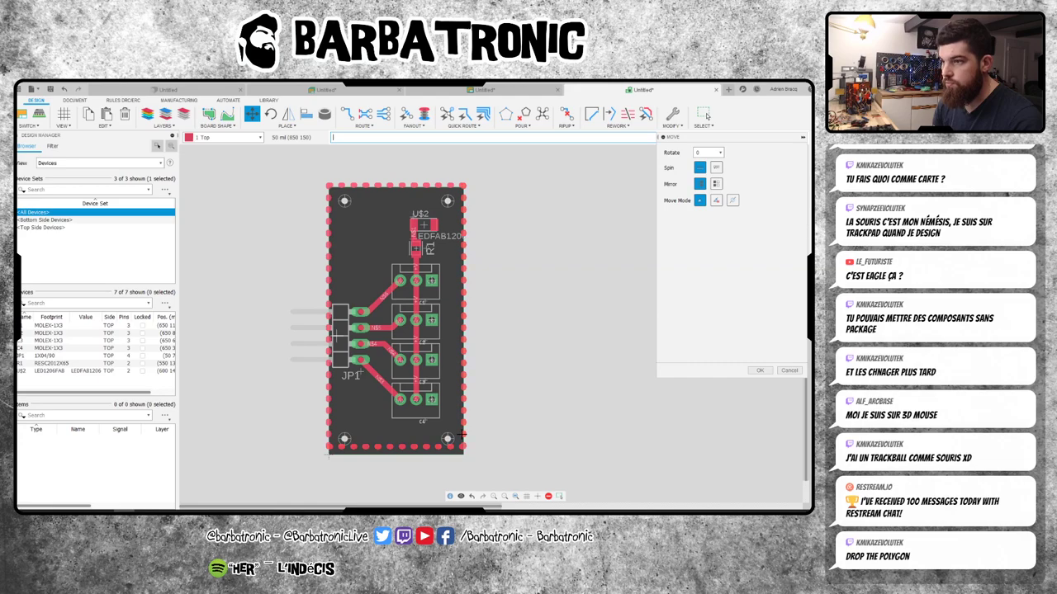
click(760, 371)
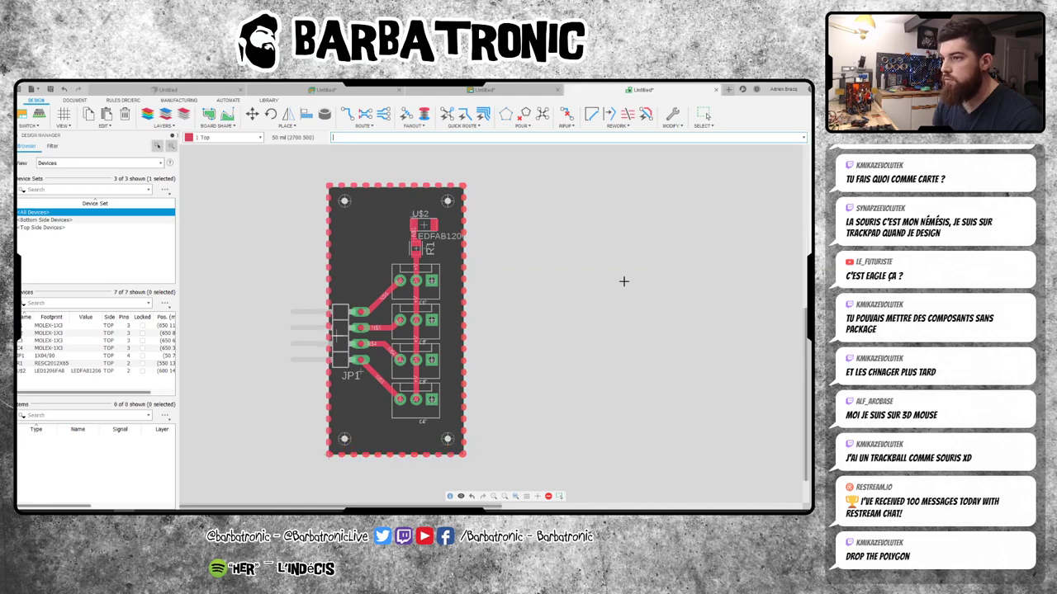
click(506, 113)
click(760, 369)
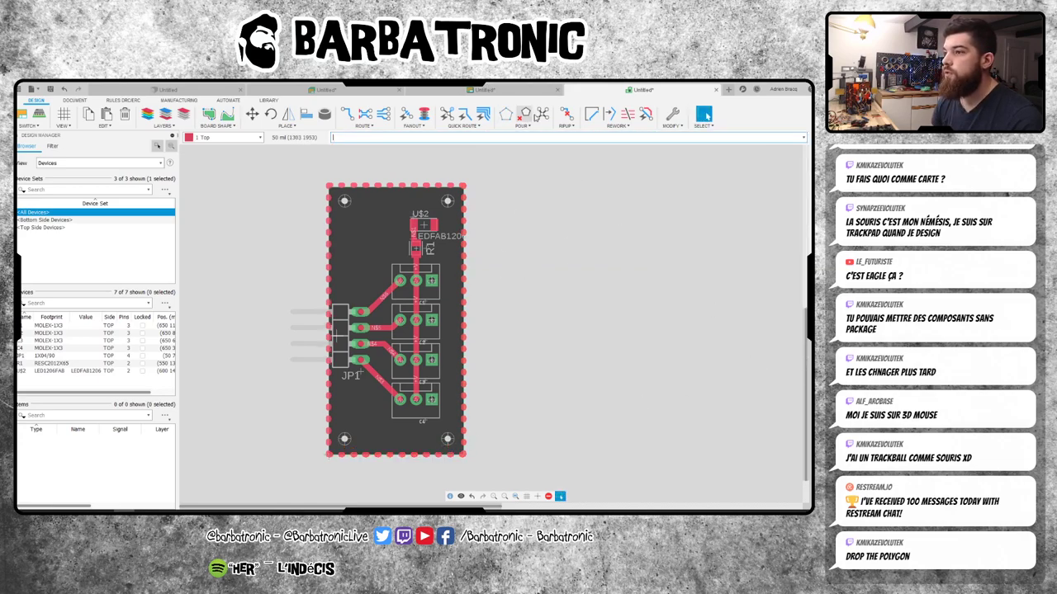
click(543, 114)
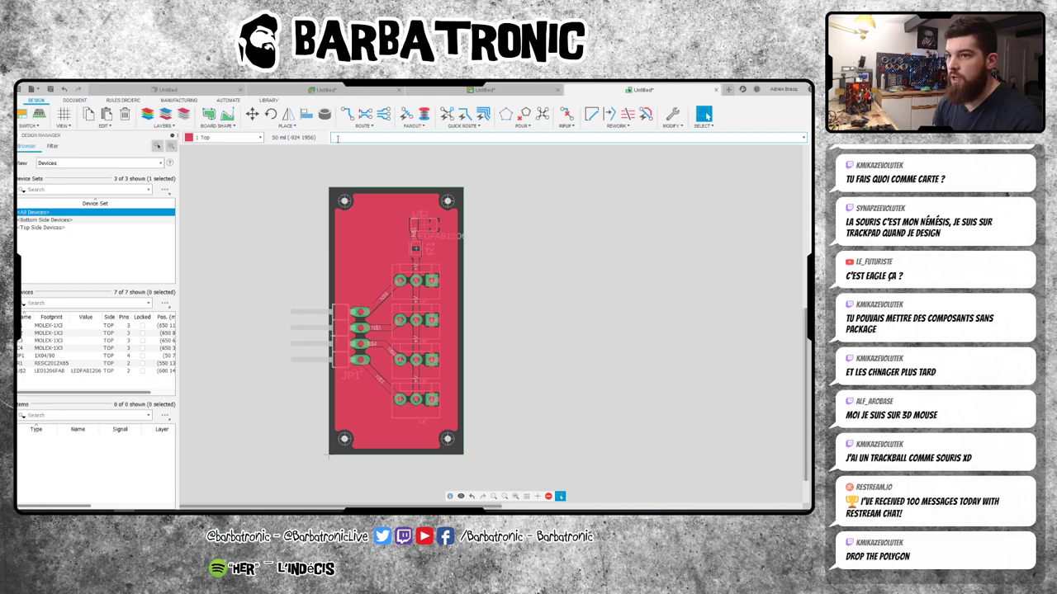
- Open CAM Preview under Manufacturing, then zoom and pan the preview image
click(181, 100)
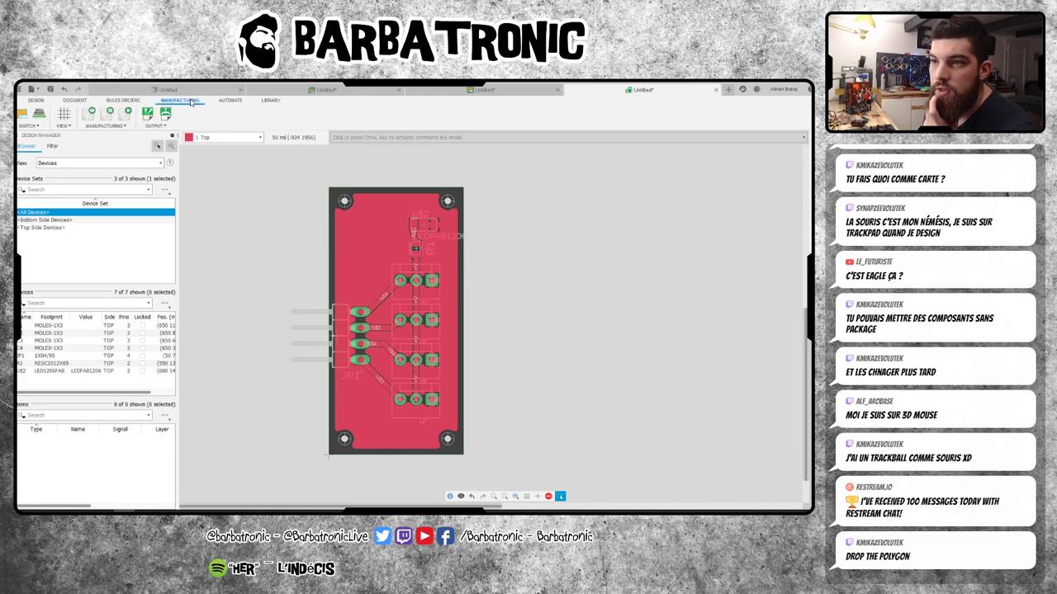
click(88, 117)
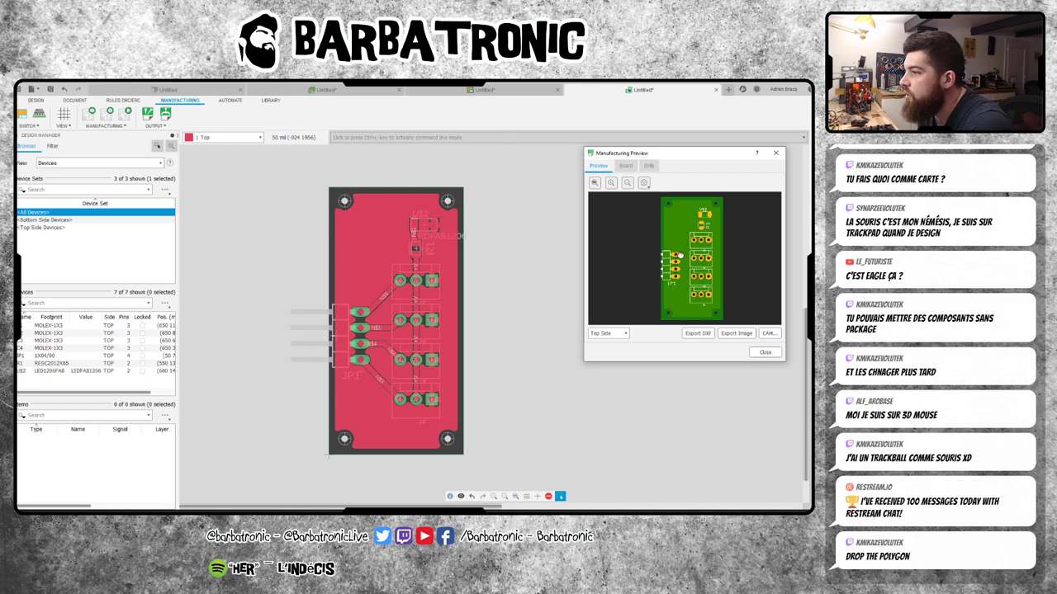
scroll(685, 244, up, 2)
scroll(685, 243, up, 1)
scroll(685, 242, up, 1)
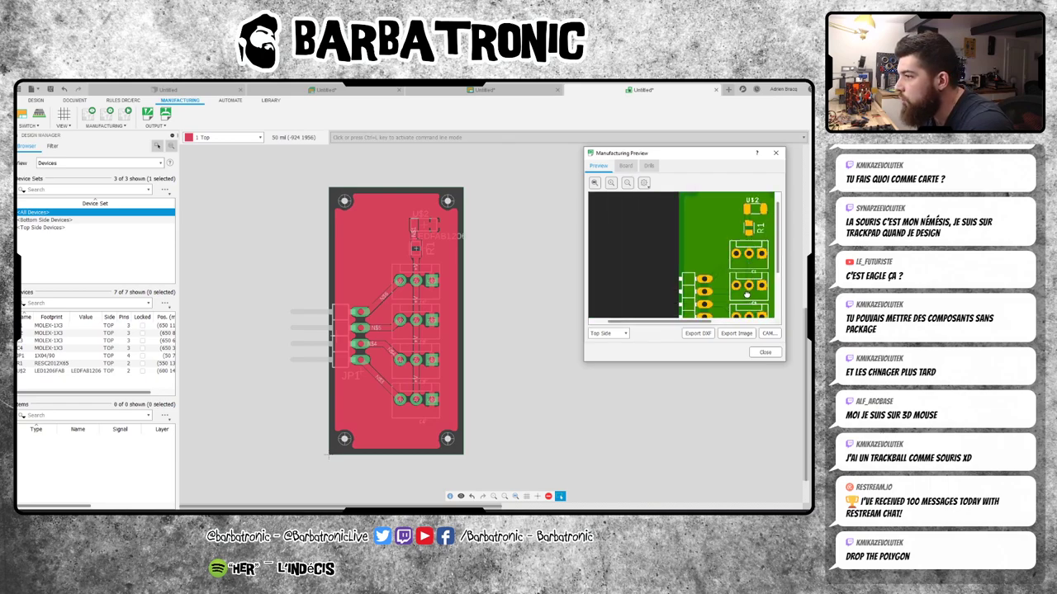
scroll(687, 242, down, 1)
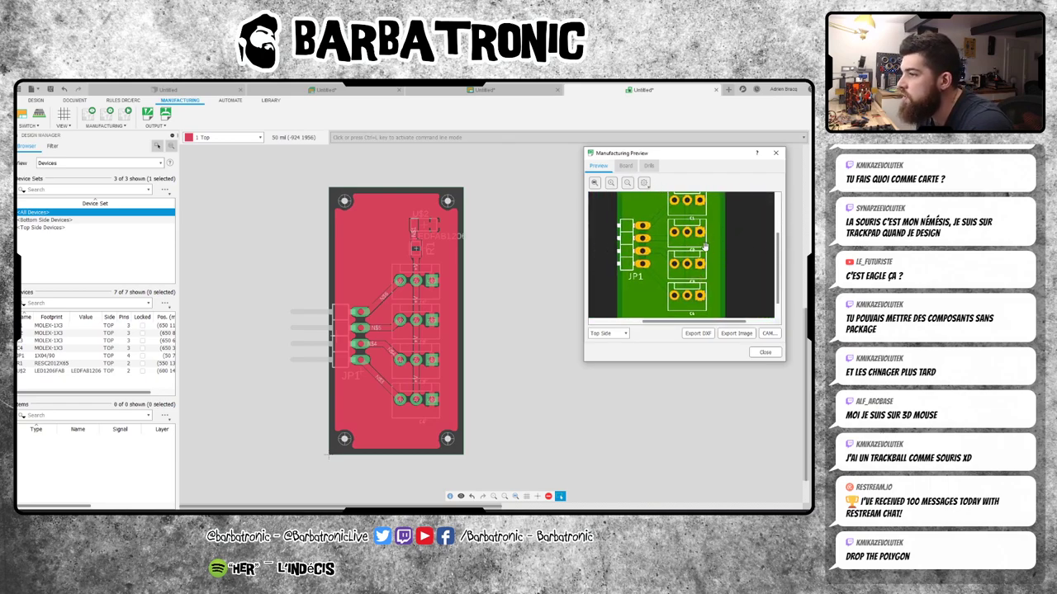
drag(704, 246, 735, 247)
scroll(698, 234, up, 2)
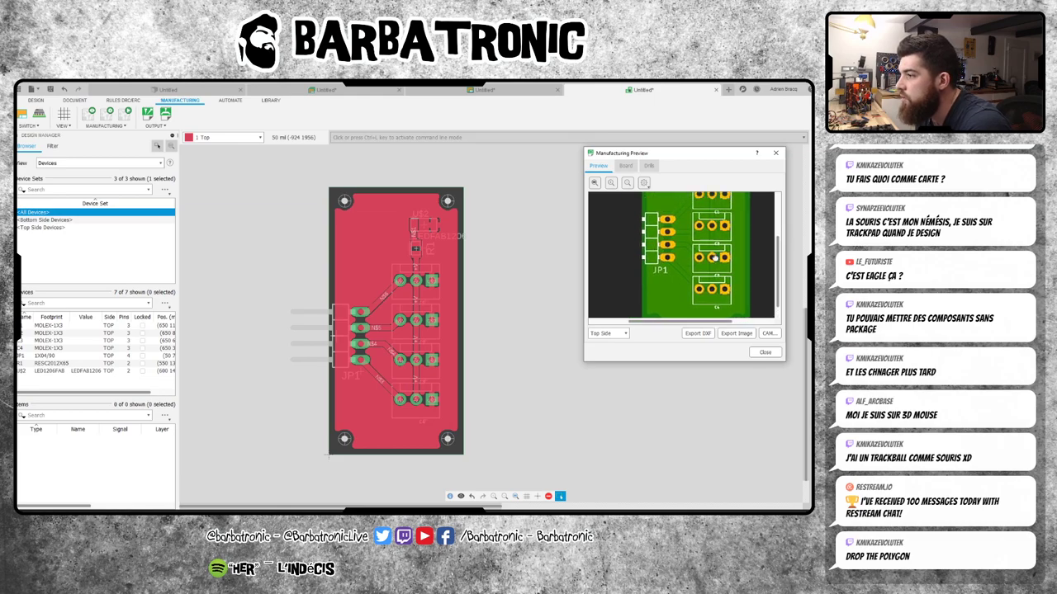
scroll(685, 227, up, 2)
scroll(673, 220, up, 1)
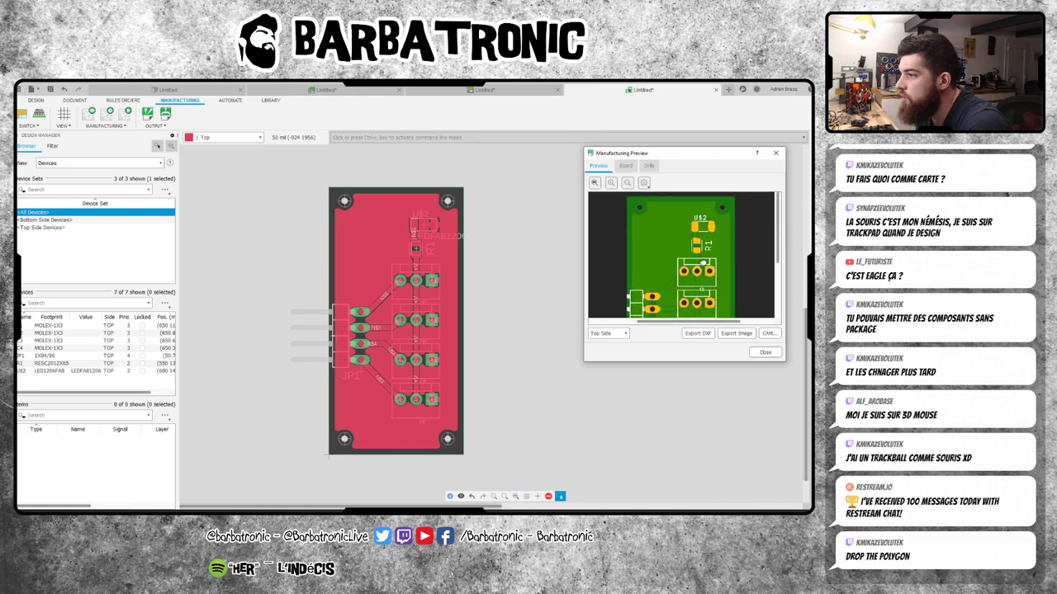
- Check the Board tab summary, then return to the rendered preview zoomed out
click(626, 166)
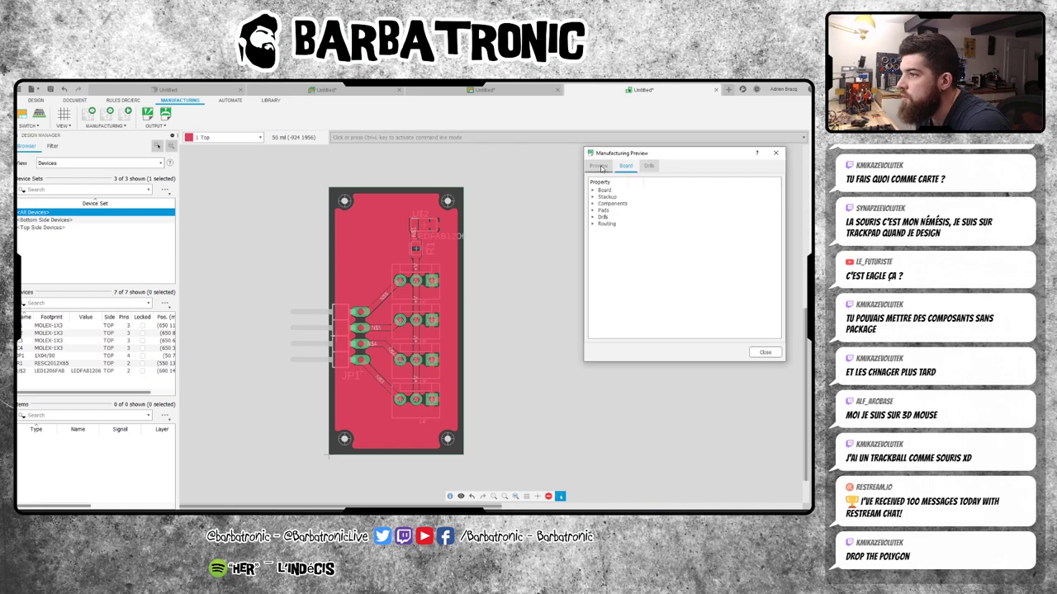
click(598, 166)
scroll(685, 215, down, 1)
scroll(673, 235, down, 1)
scroll(671, 241, down, 2)
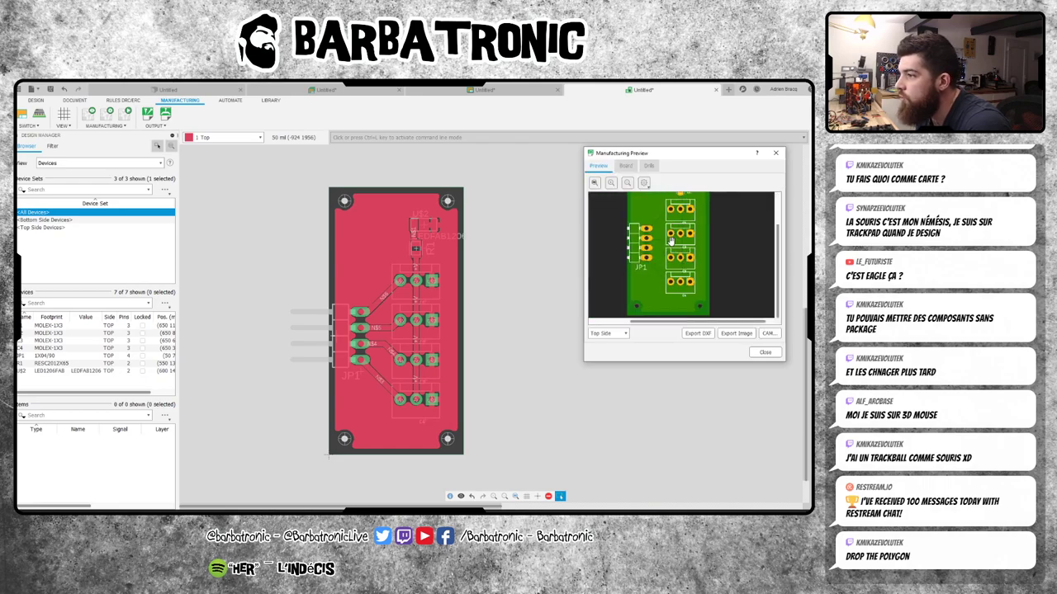
scroll(671, 241, down, 1)
click(644, 183)
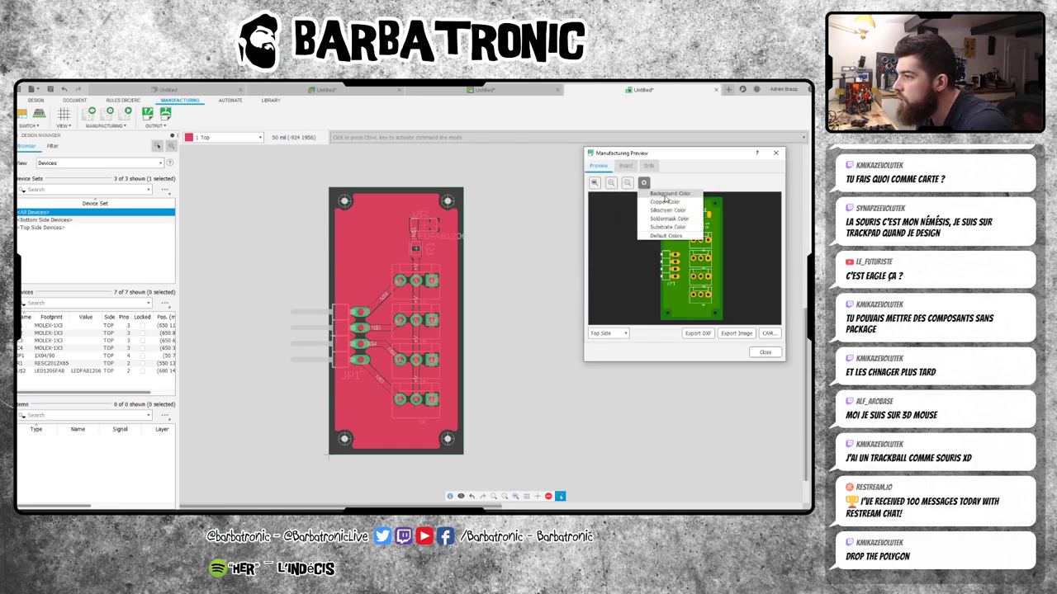
- Try a cyan soldermask colour in the preview, leaving the substrate unchanged
click(683, 232)
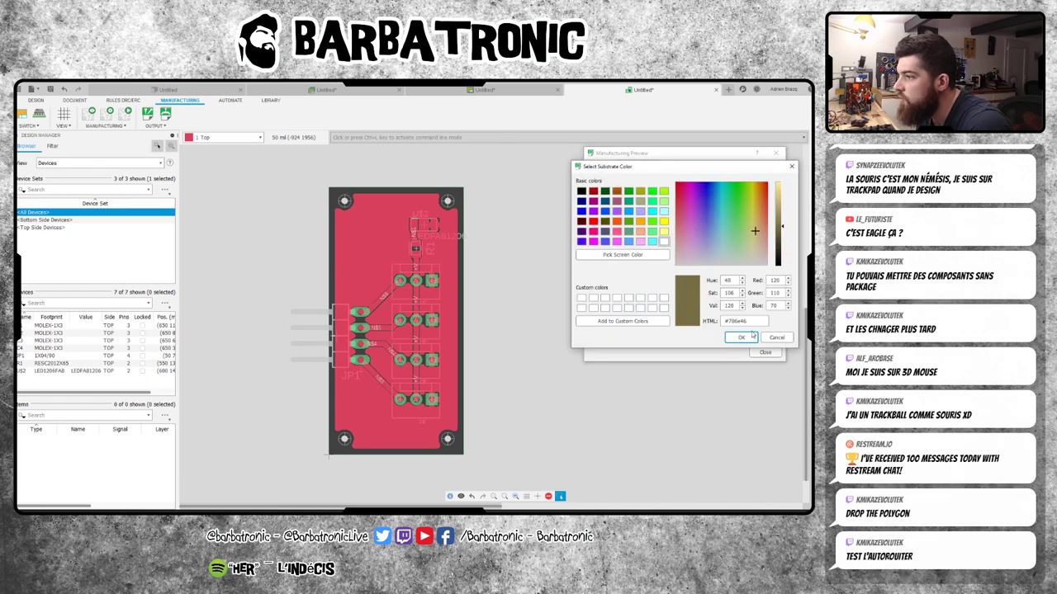
click(753, 335)
click(644, 182)
click(673, 222)
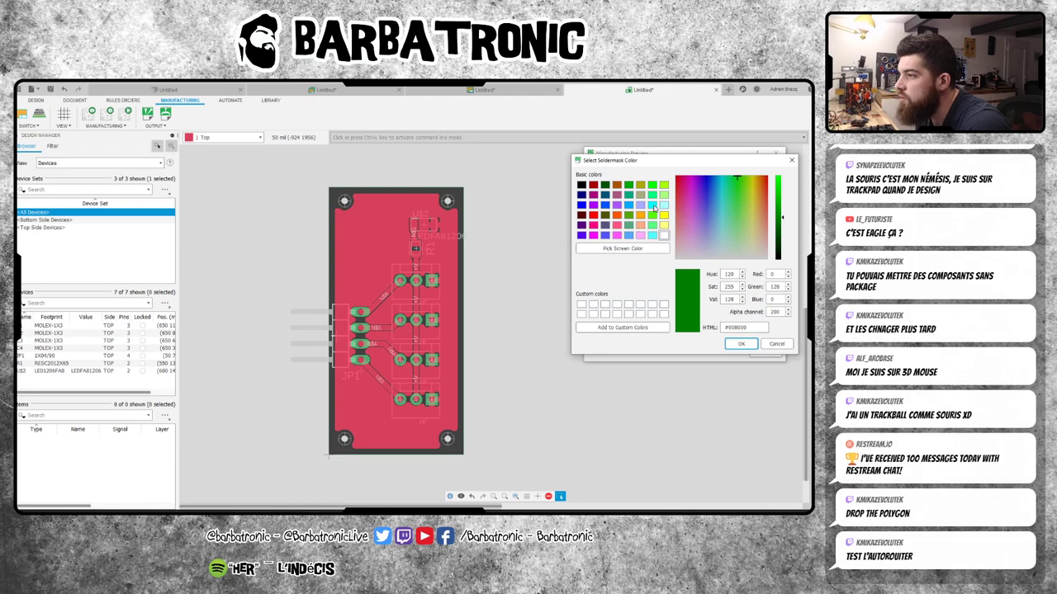
click(654, 208)
click(741, 343)
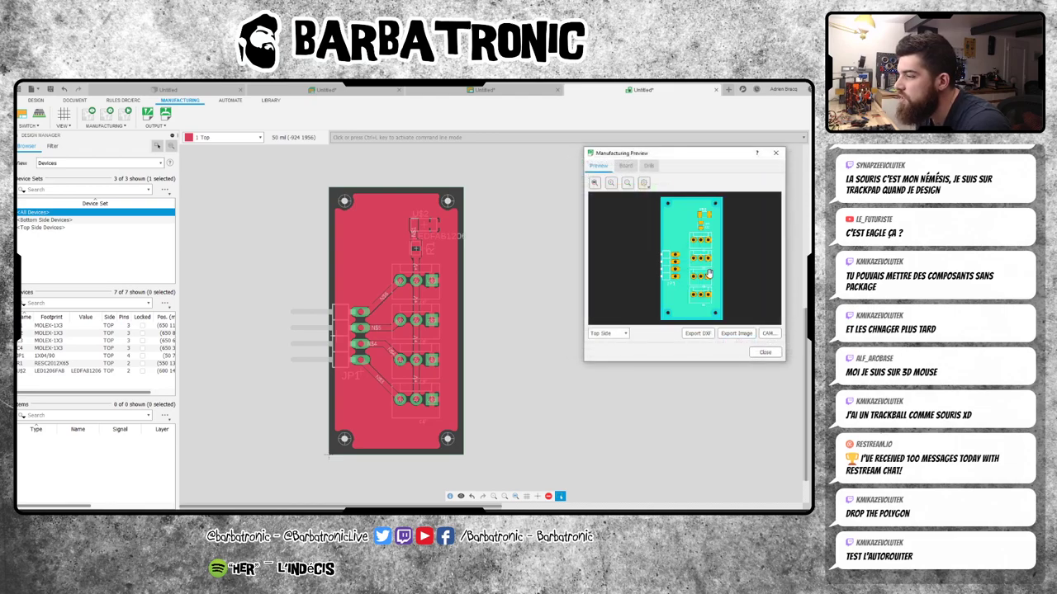
- Change the preview's soldermask colour to orange
click(644, 183)
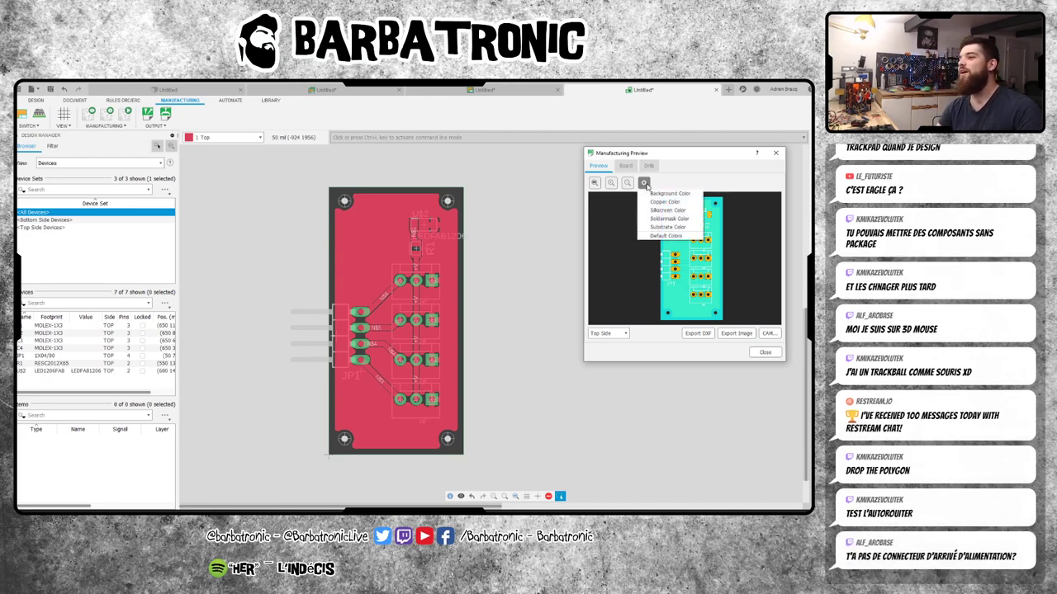
click(667, 227)
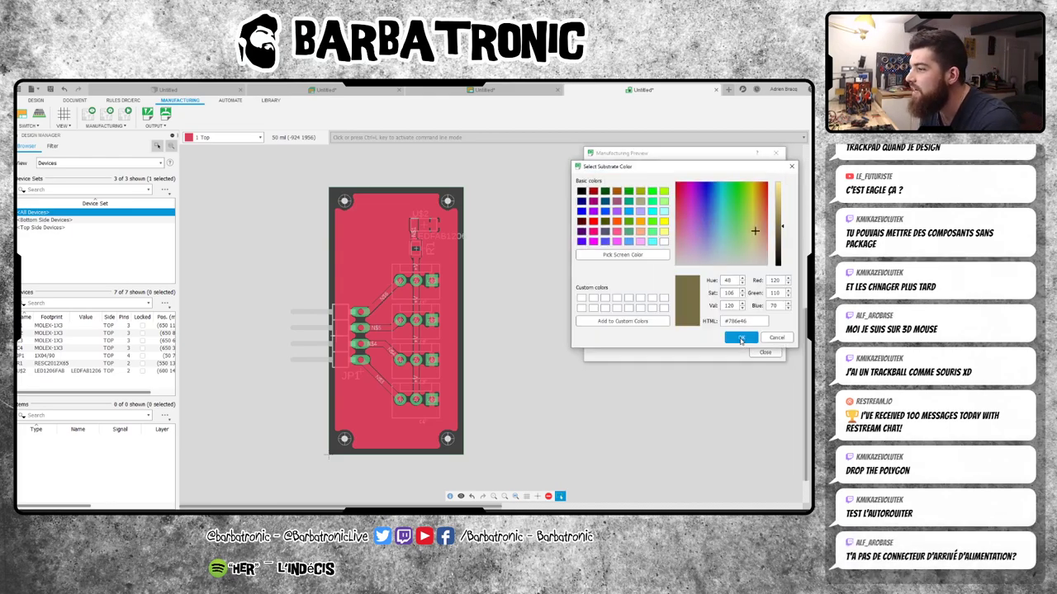
click(741, 339)
click(644, 182)
click(664, 217)
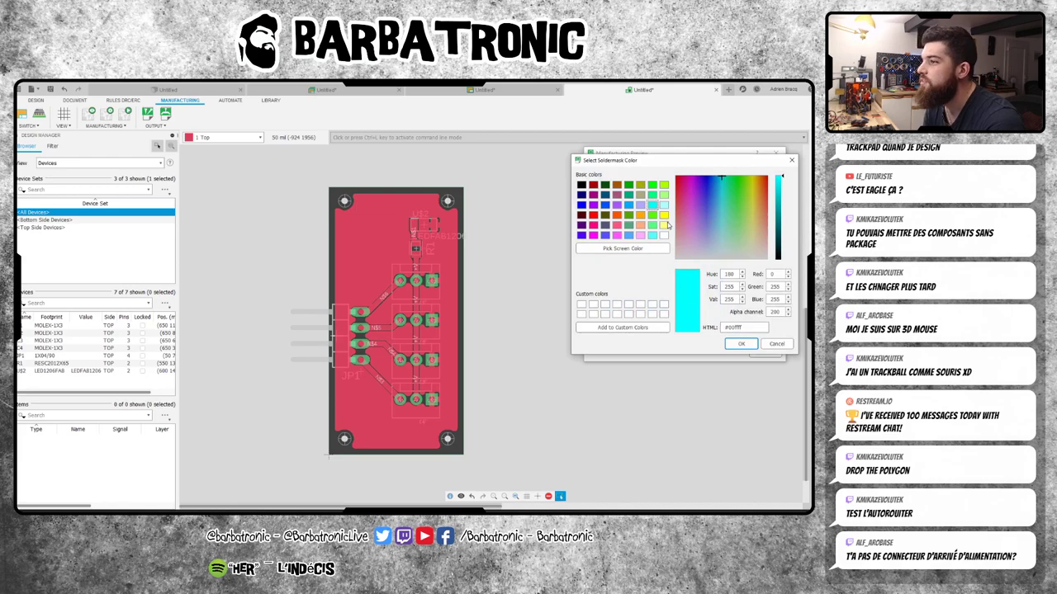
click(617, 215)
click(752, 348)
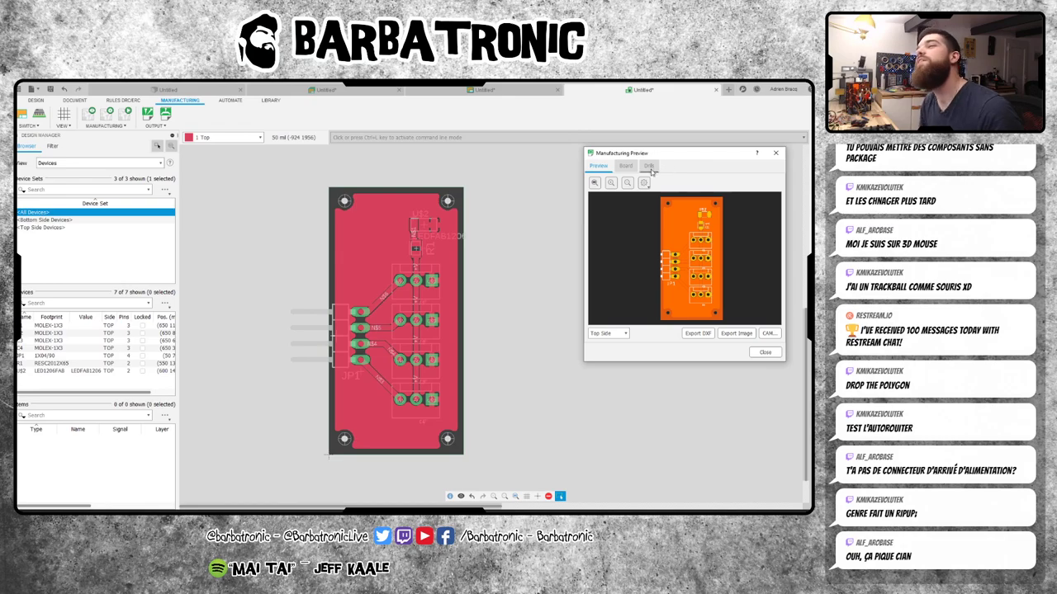
- Review the Board and Drills tabs, then return to the rendered preview
click(624, 165)
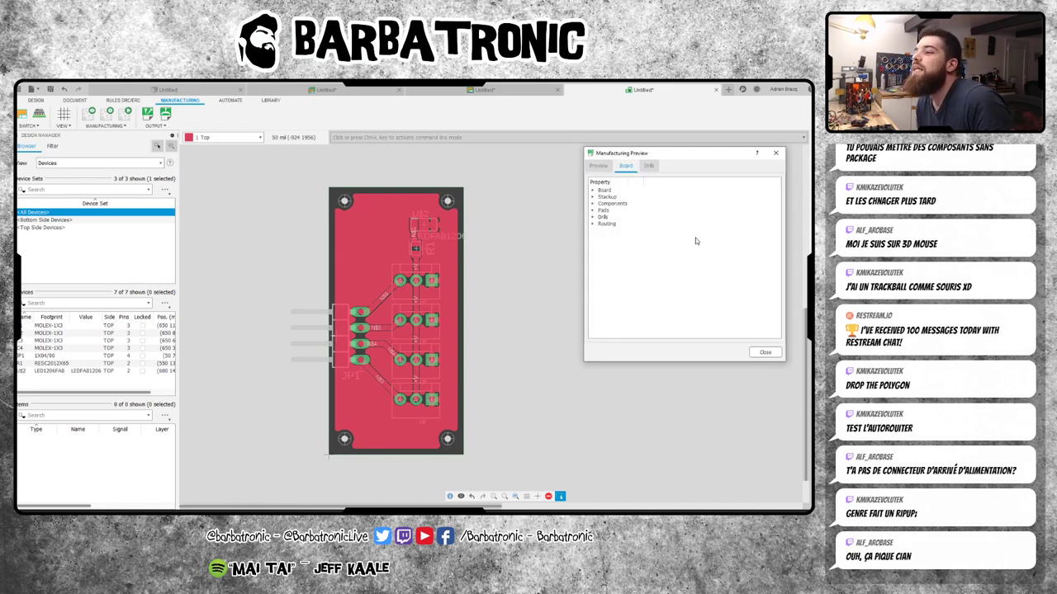
click(651, 167)
click(600, 166)
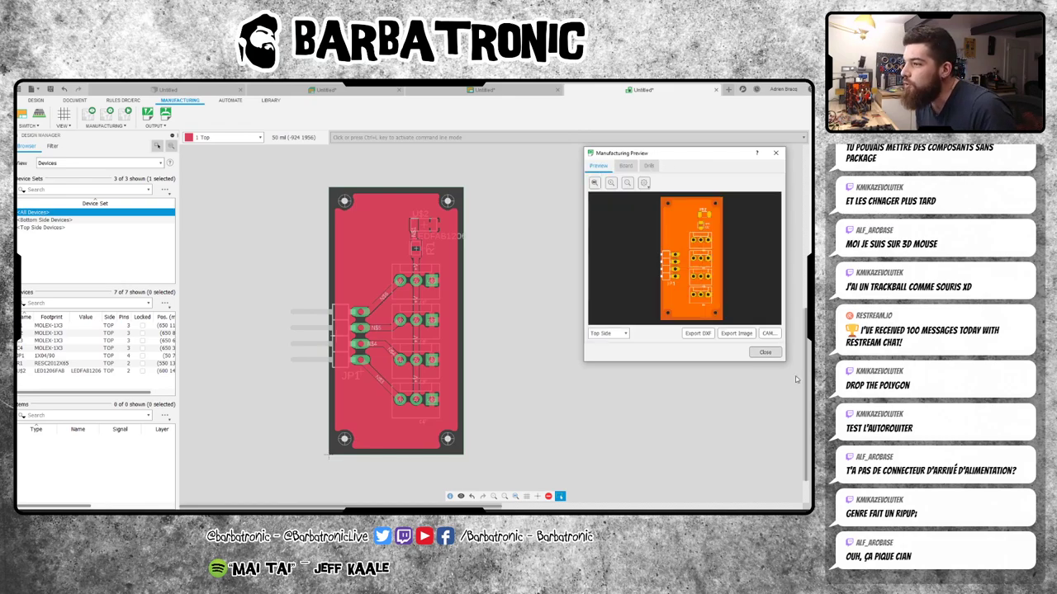
- Close the manufacturing preview and push the board to a 3D PCB
click(765, 352)
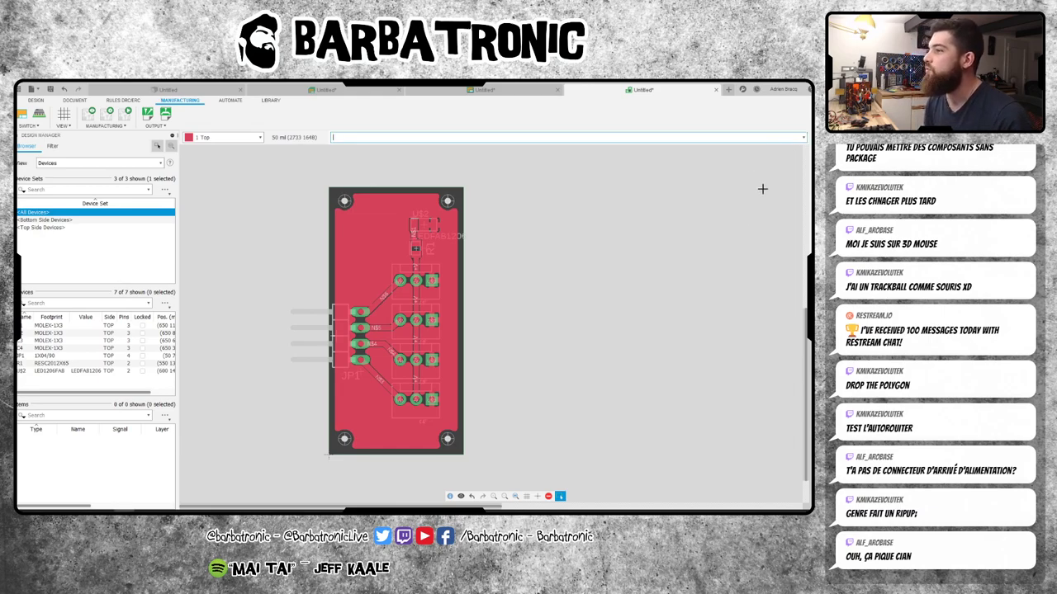
click(37, 100)
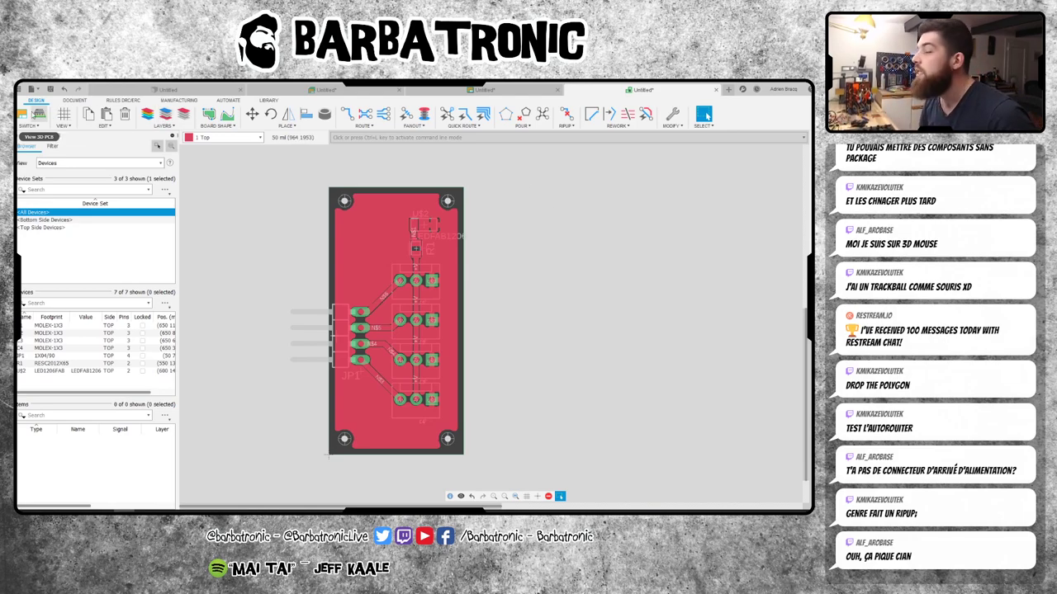
click(27, 114)
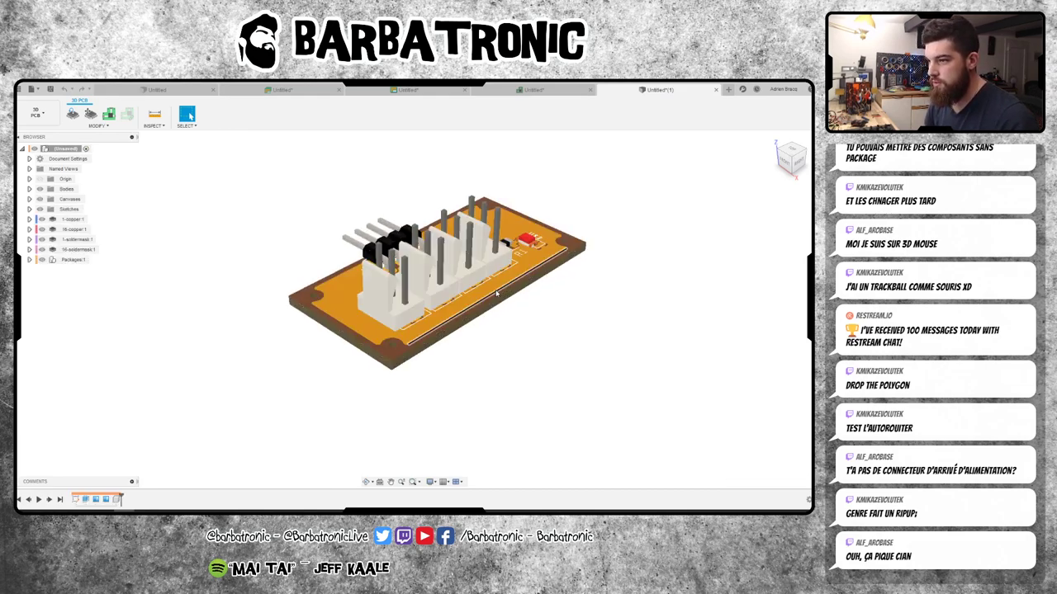
- Orbit the 3D board from several angles, then return to the 2D layout
mouse_move(637, 341)
shift+middle_down()
mouse_move(627, 186)
mouse_move(548, 235)
mouse_move(463, 367)
mouse_move(536, 401)
mouse_move(669, 421)
mouse_move(399, 388)
mouse_move(668, 339)
mouse_move(426, 347)
shift+middle_up()
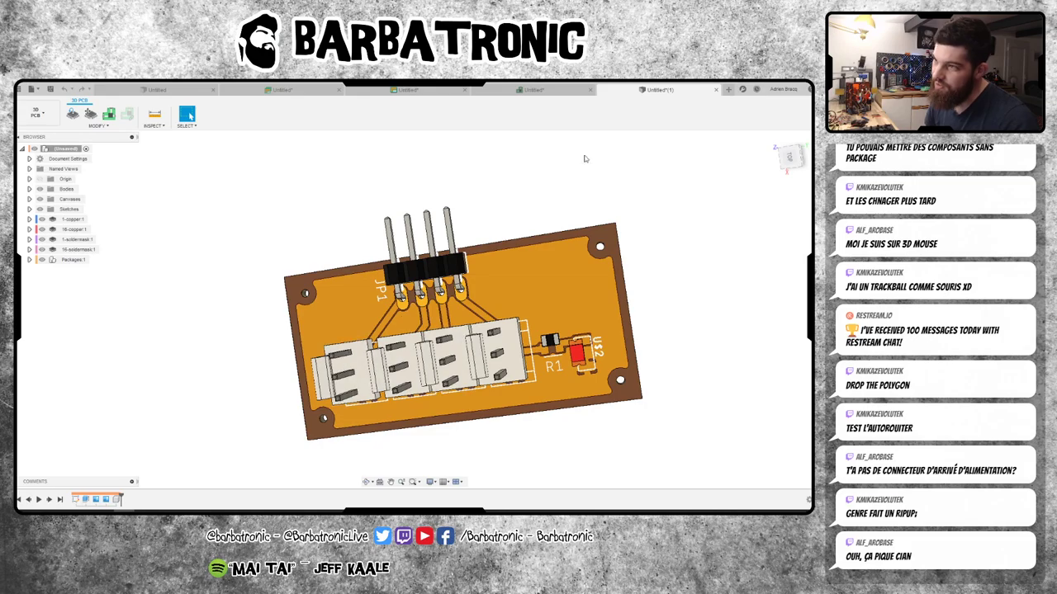
key(ctrl+Tab)
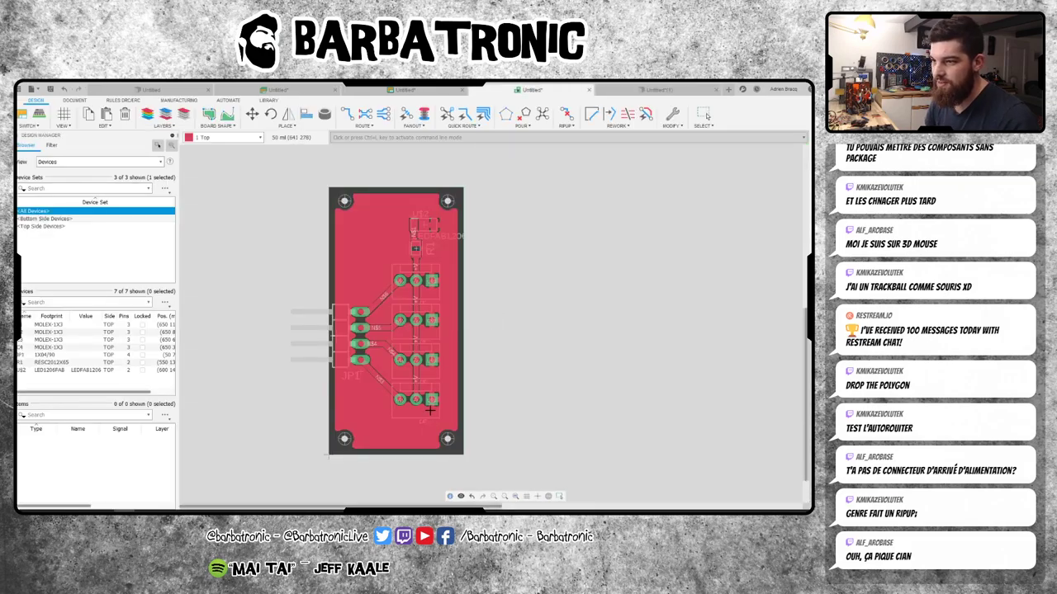
key(ctrl+Tab)
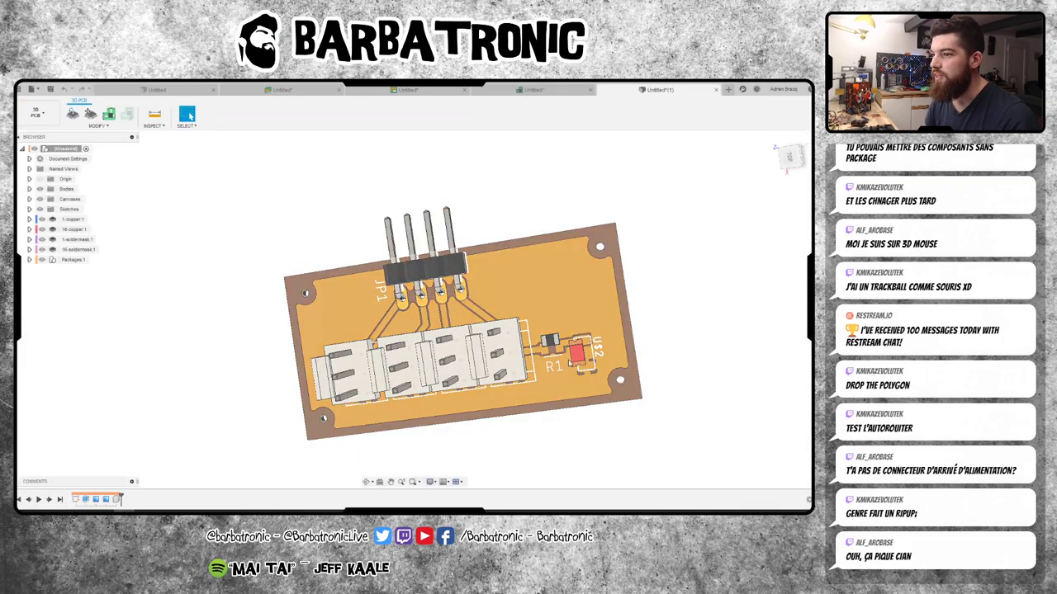
shift+middle_drag(683, 307, 750, 308)
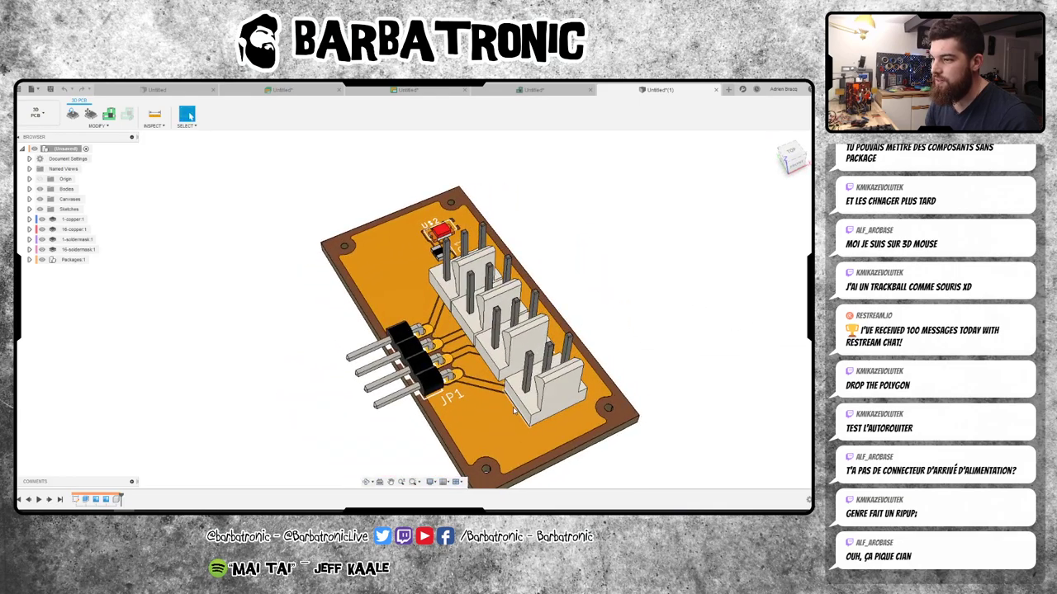
shift+middle_drag(523, 390, 545, 364)
click(367, 481)
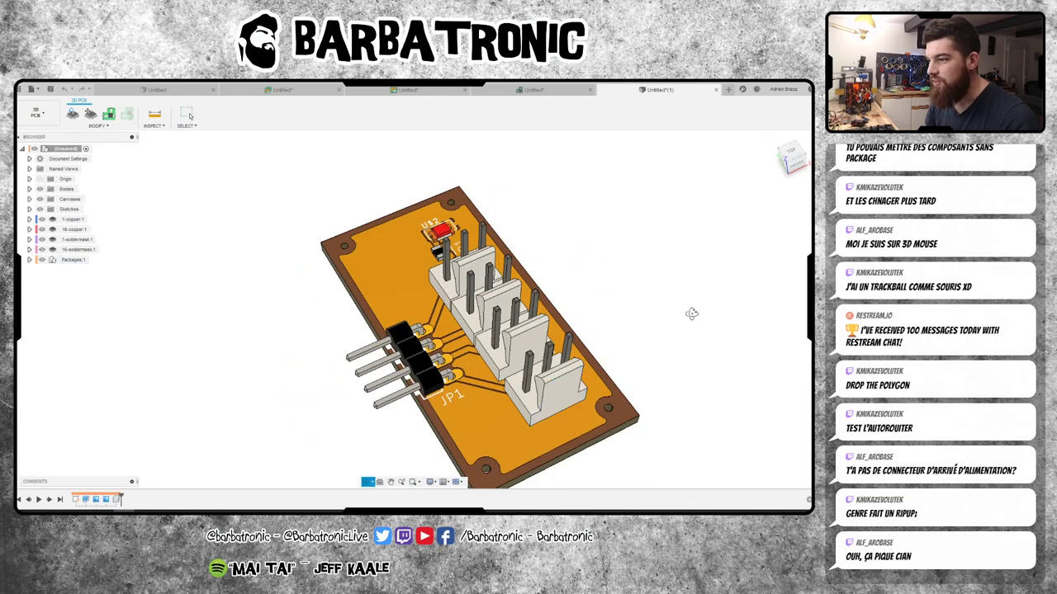
mouse_move(496, 363)
mouse_down()
mouse_move(579, 321)
mouse_move(611, 390)
mouse_up()
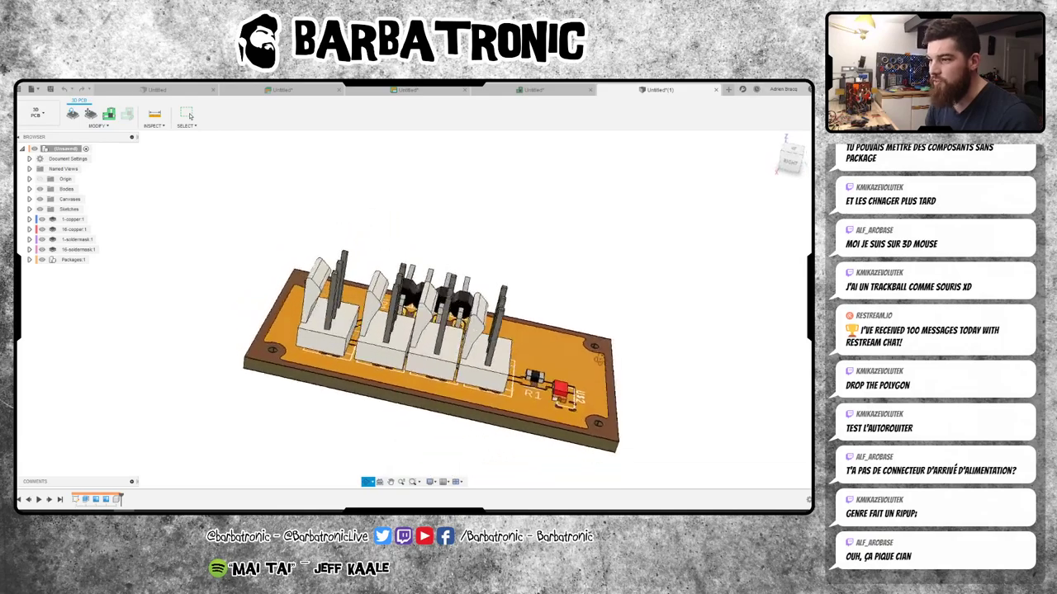
drag(611, 390, 681, 376)
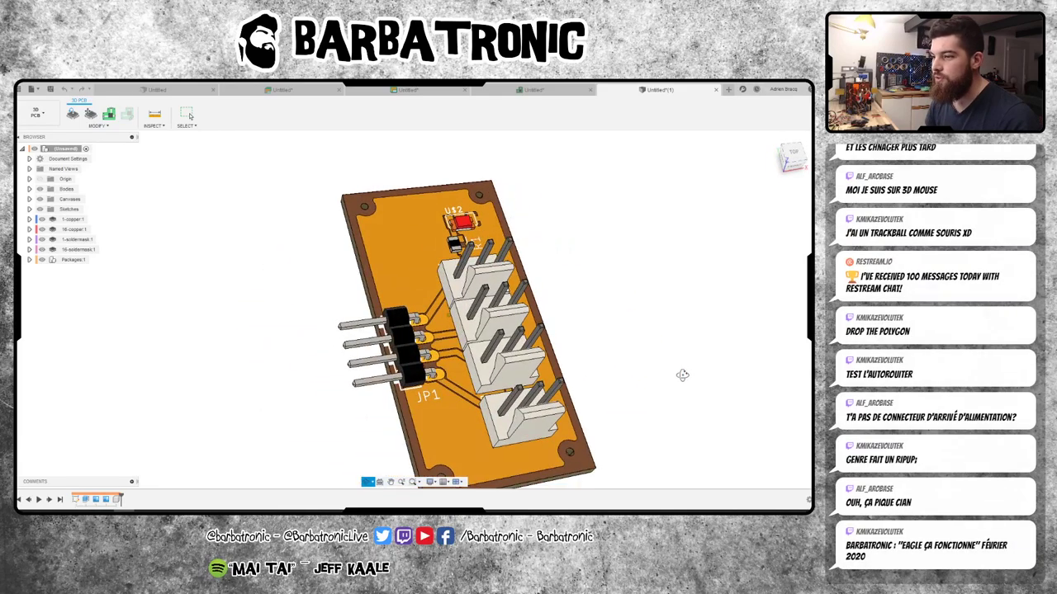
key(Escape)
mouse_move(674, 376)
shift+middle_down()
mouse_move(651, 387)
mouse_move(648, 366)
mouse_move(667, 346)
mouse_move(720, 358)
mouse_move(637, 358)
mouse_move(615, 380)
shift+middle_up()
click(528, 89)
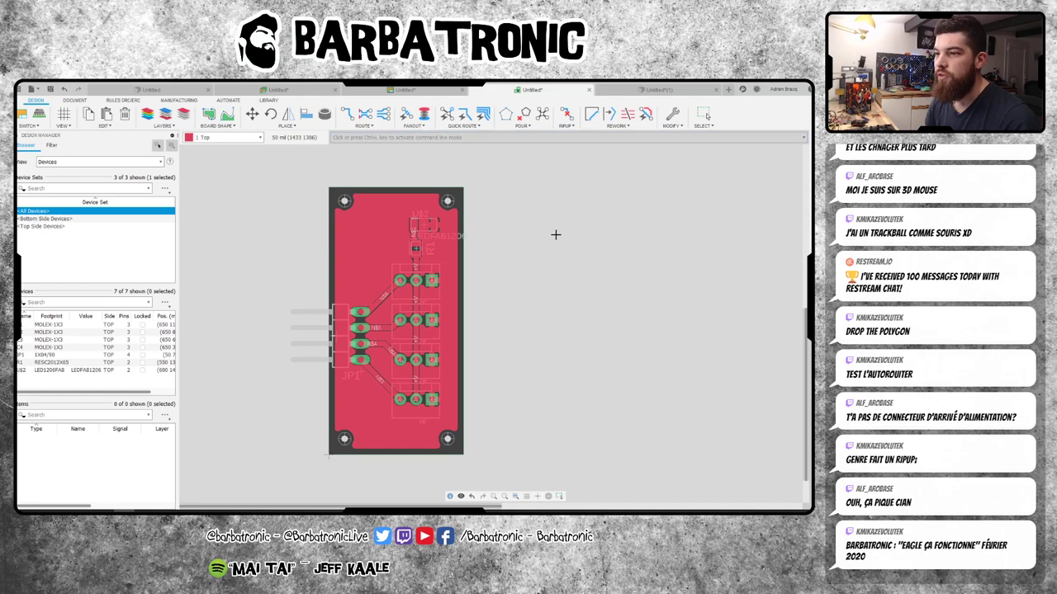
- Collapse the rectangular board outline by dragging its top edge past the bottom
scroll(553, 233, down, 2)
scroll(494, 265, down, 2)
scroll(493, 264, up, 2)
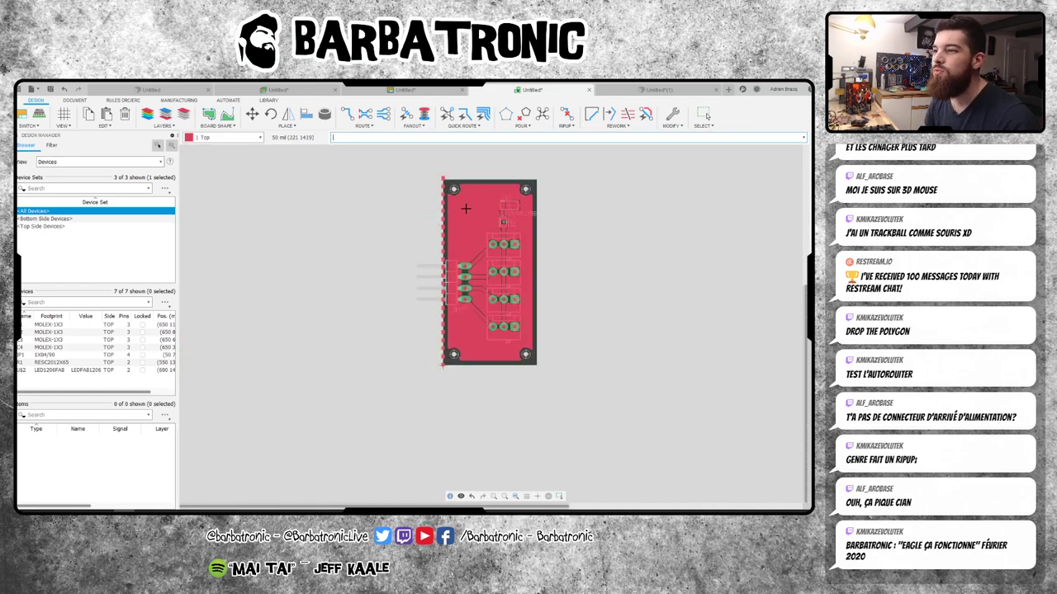
click(454, 178)
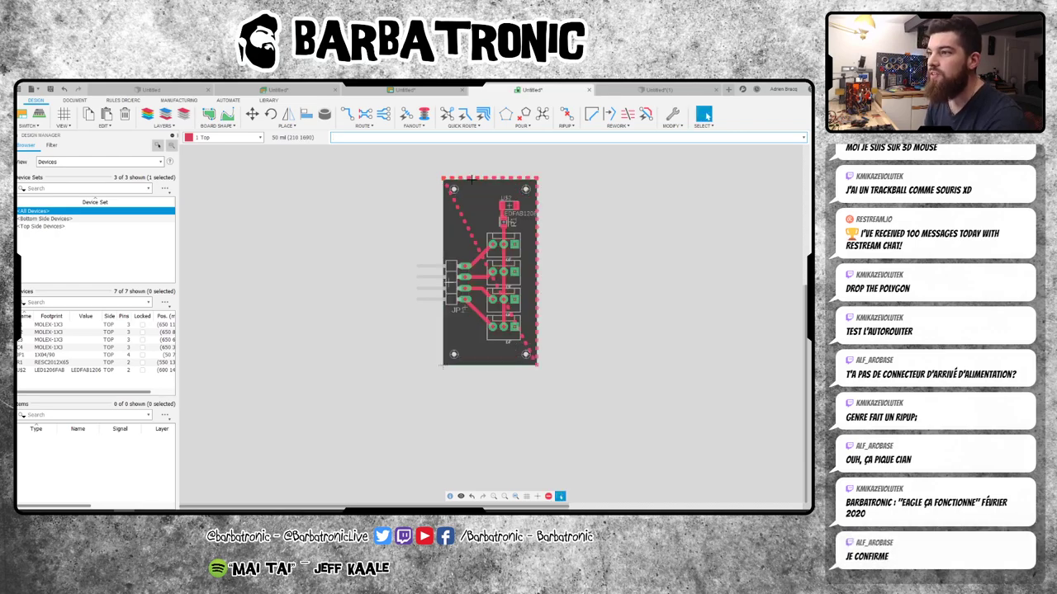
drag(504, 178, 479, 432)
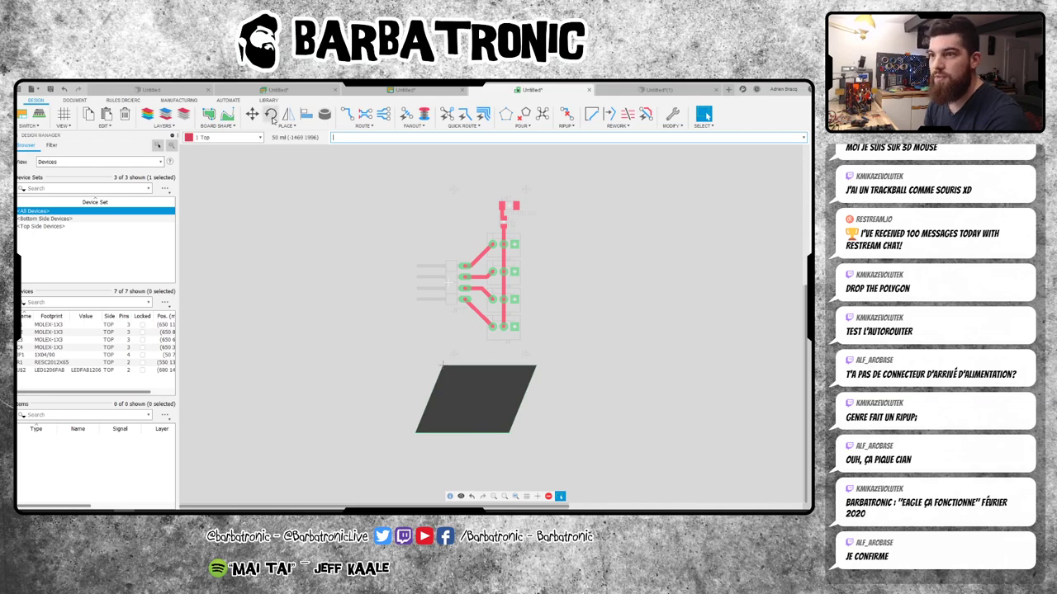
click(272, 126)
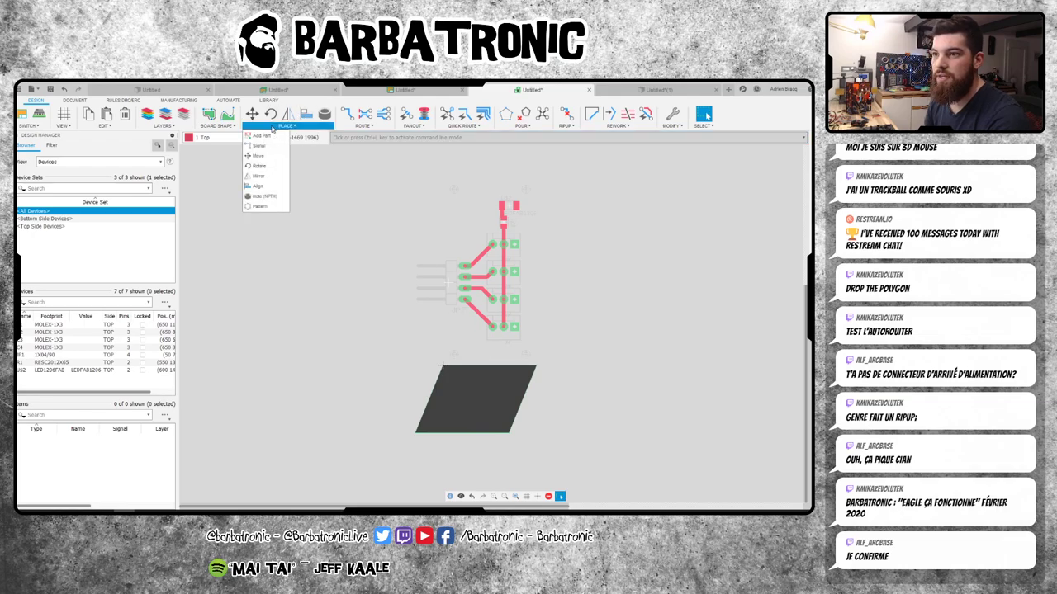
click(266, 212)
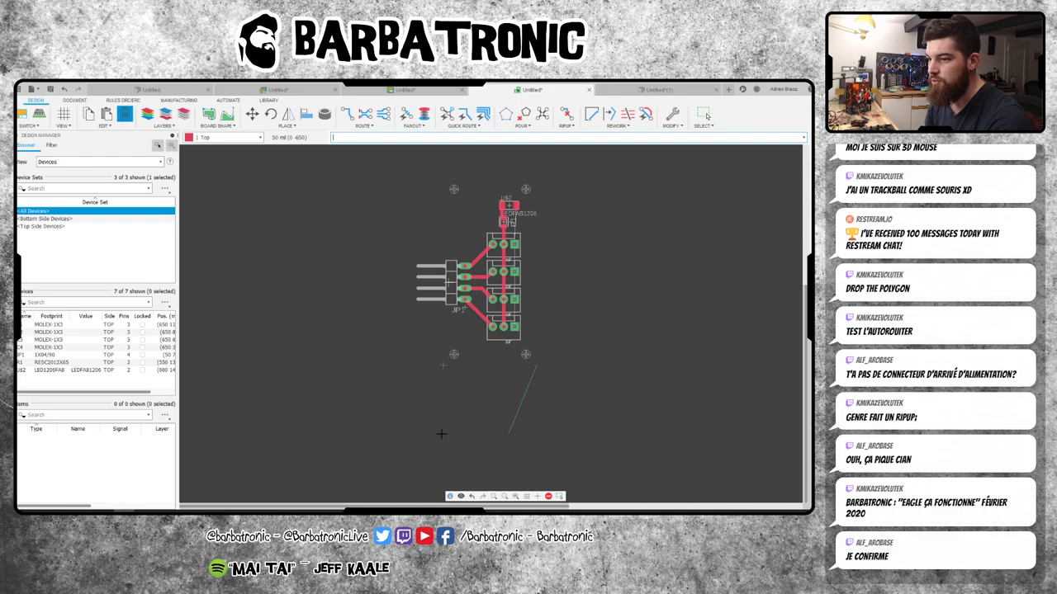
- Draw a circular board outline enclosing all the parts
click(216, 125)
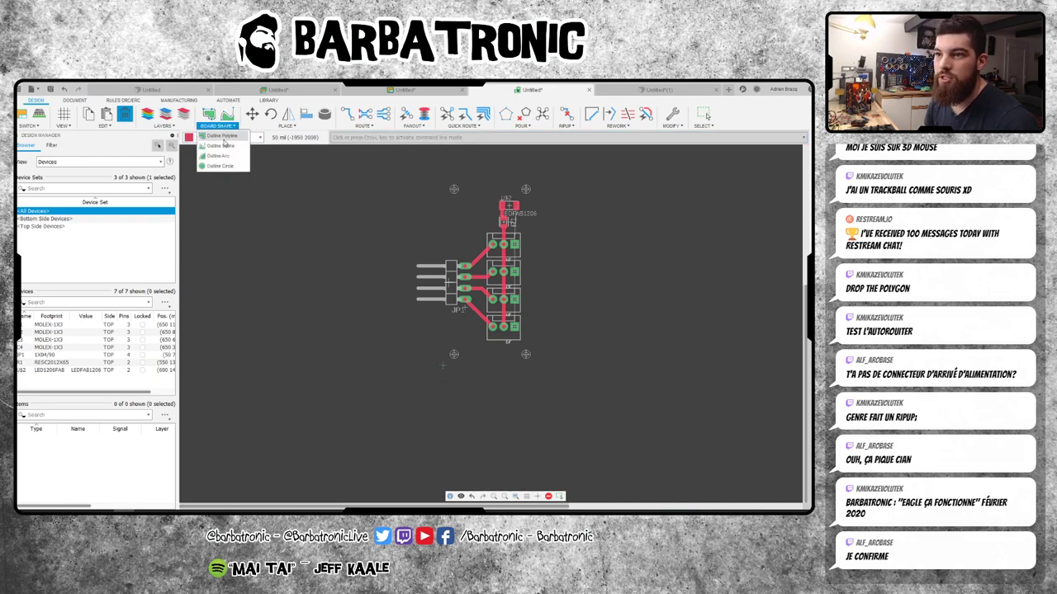
click(203, 166)
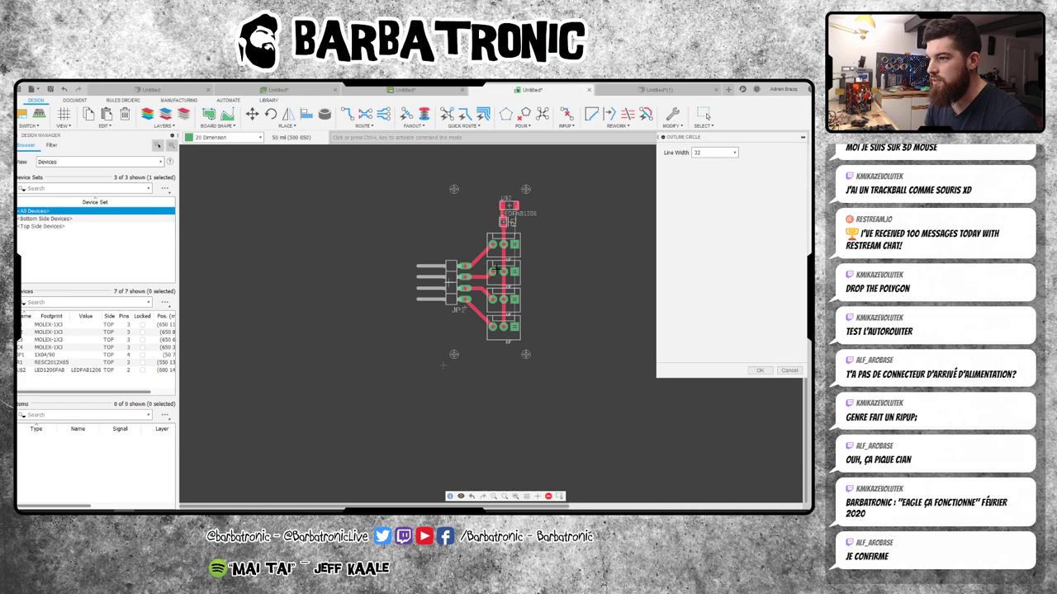
click(498, 272)
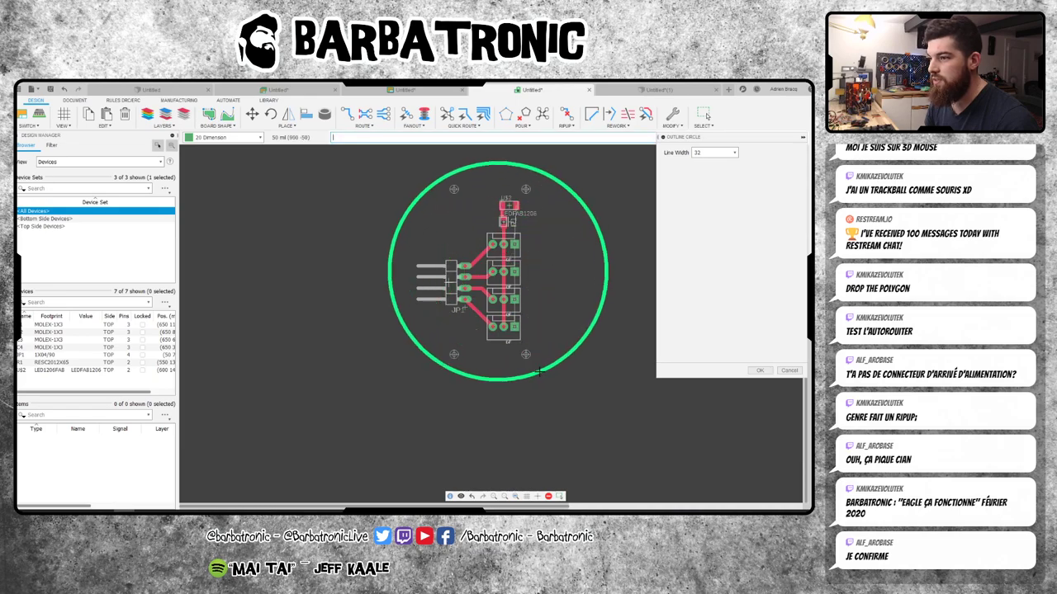
click(538, 371)
key(Escape)
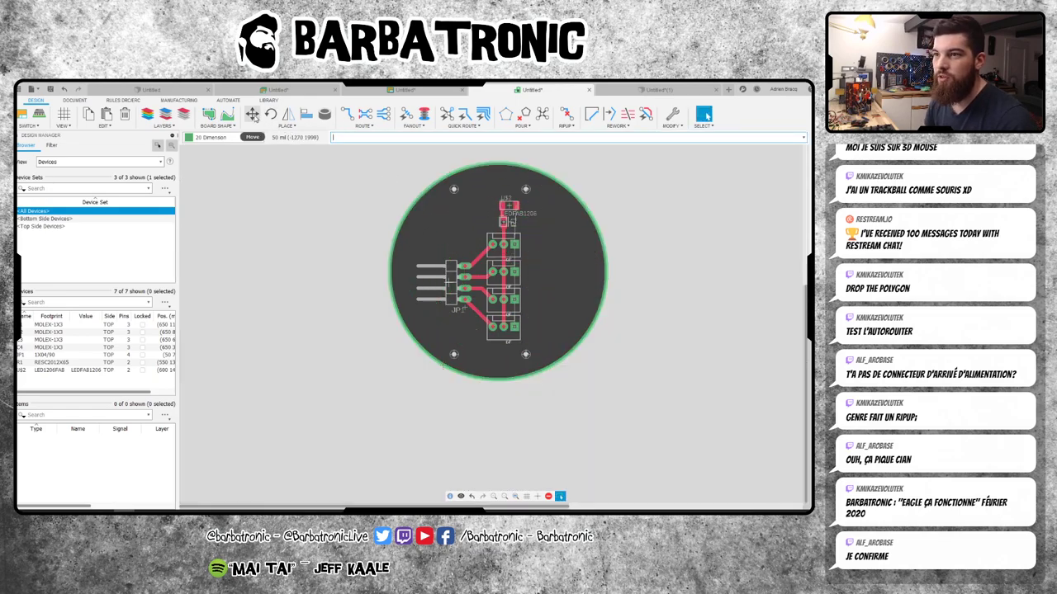
- Move the circle slightly left and pick up the bottom-right mounting hole to reposition it
key(m)
click(593, 223)
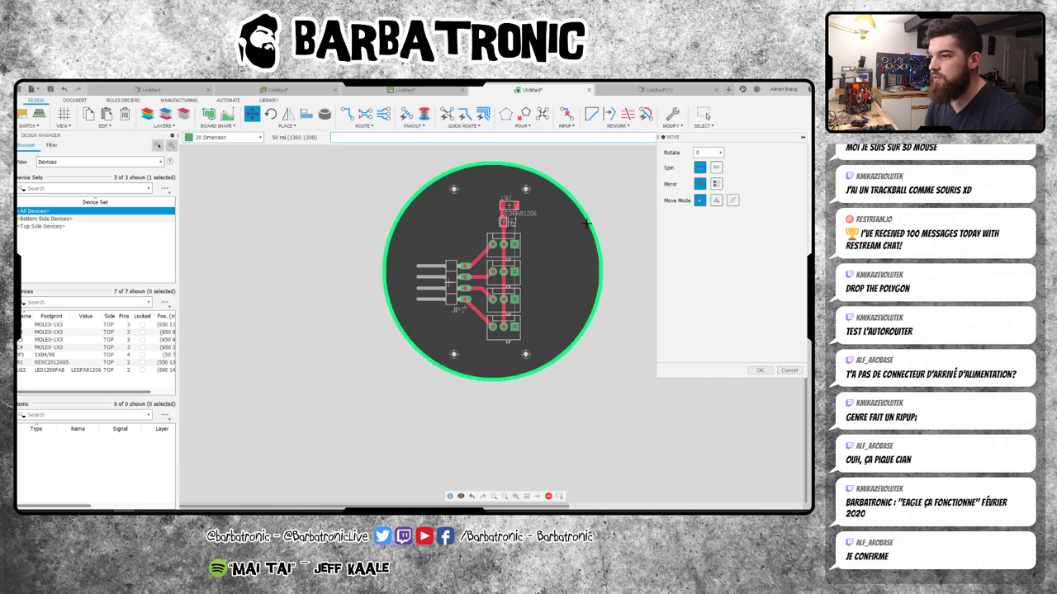
click(578, 223)
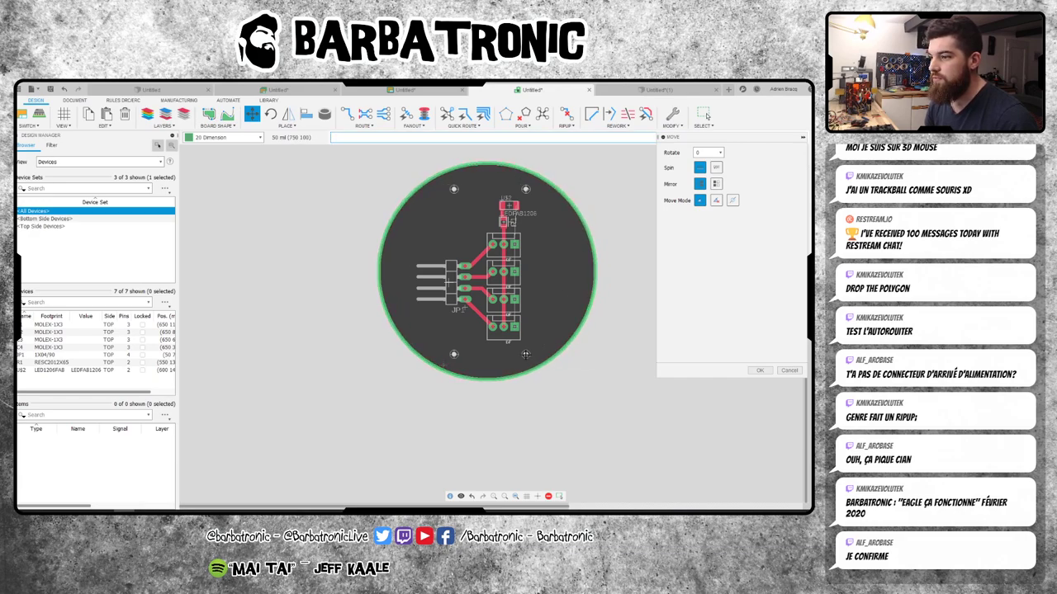
click(525, 354)
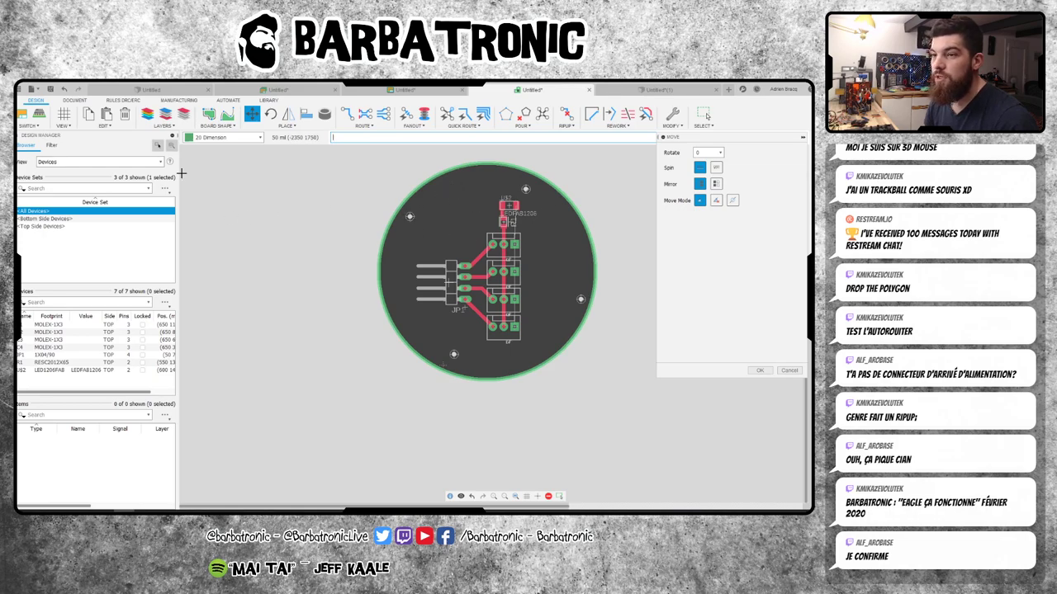
- Draw three round outline holes: top left, right side and bottom left
click(217, 126)
click(223, 157)
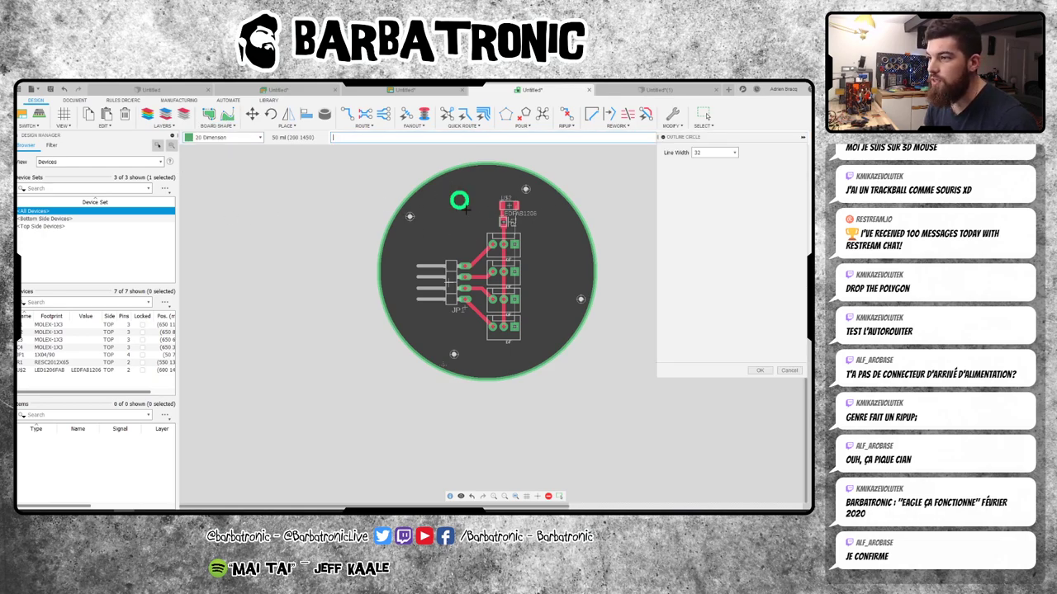
click(466, 211)
click(553, 256)
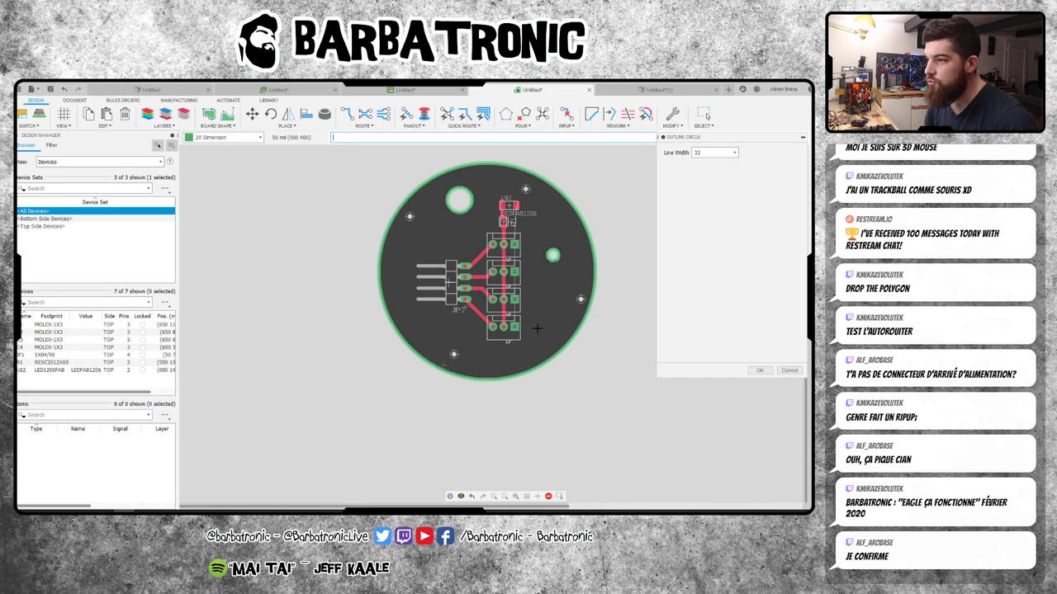
click(430, 328)
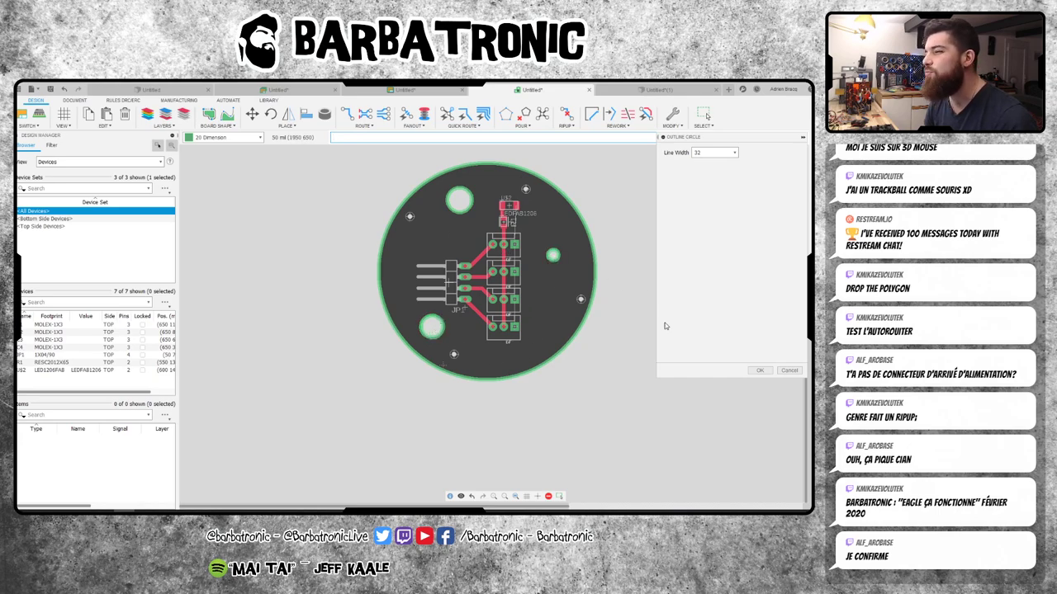
click(759, 370)
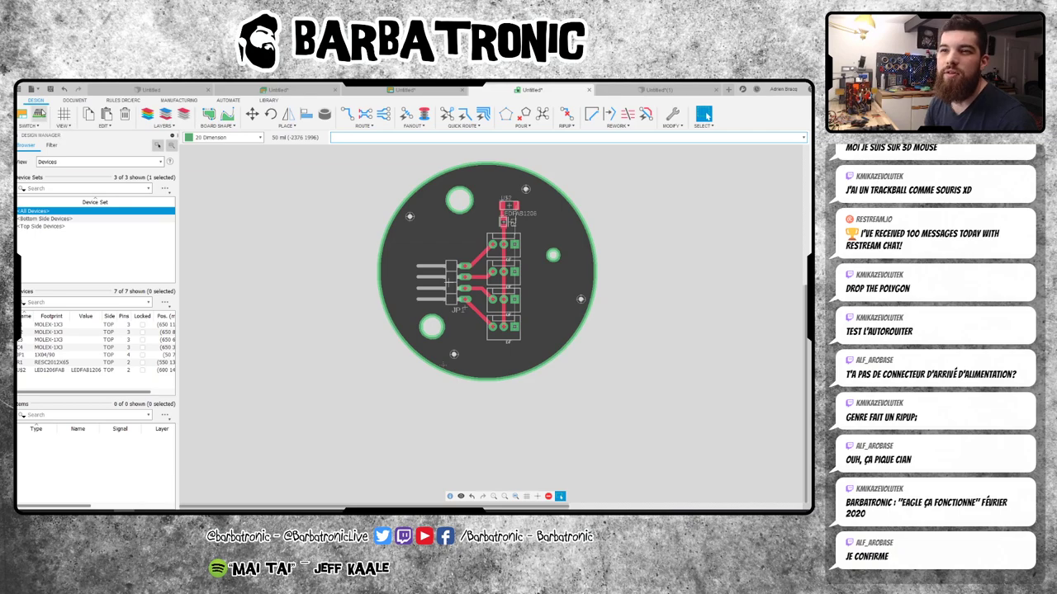
click(39, 113)
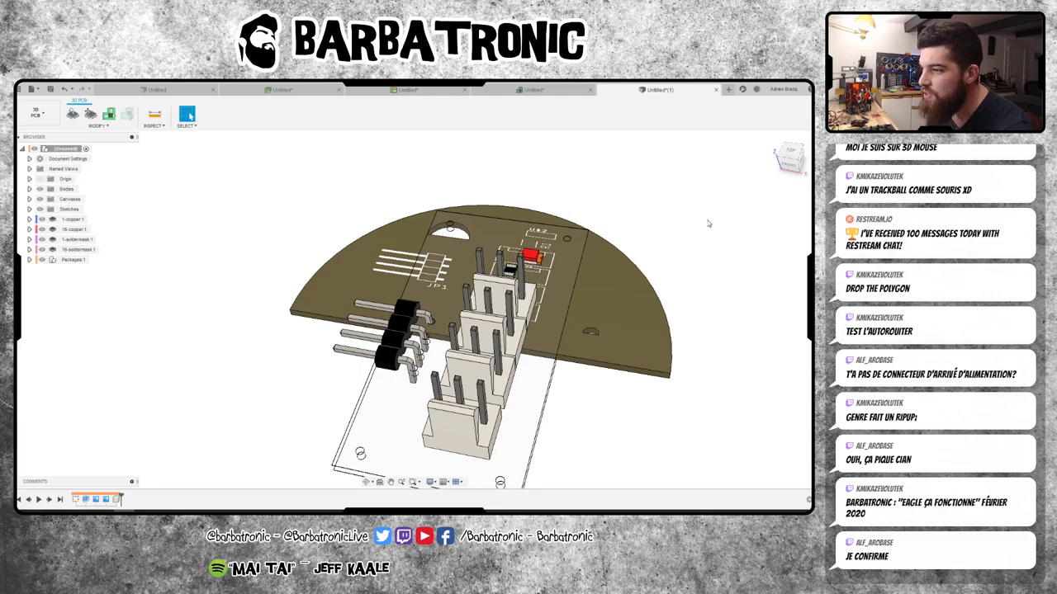
- Orbit the 3D PCB to inspect the semicircular board from a more top-down angle
shift+middle_drag(709, 262, 607, 269)
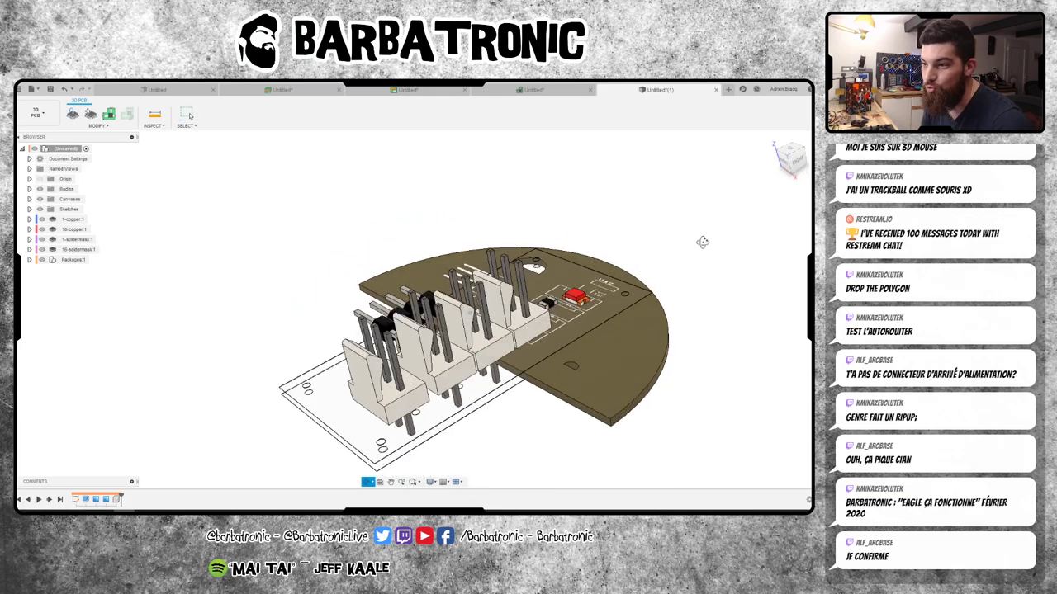
mouse_move(743, 274)
shift+middle_down()
mouse_move(720, 282)
mouse_move(704, 326)
mouse_move(667, 335)
mouse_move(672, 349)
mouse_move(659, 328)
mouse_move(667, 310)
mouse_move(662, 330)
shift+middle_up()
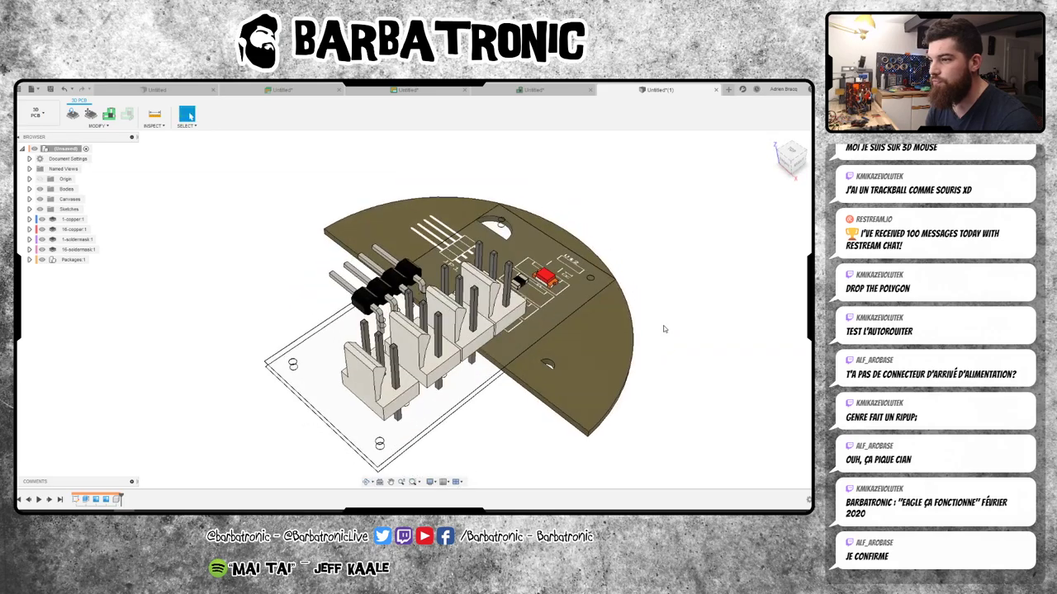
- Open the PCB PUMP LED SENSOR design from the ELECTRONIQUE folder in the Data panel
click(32, 90)
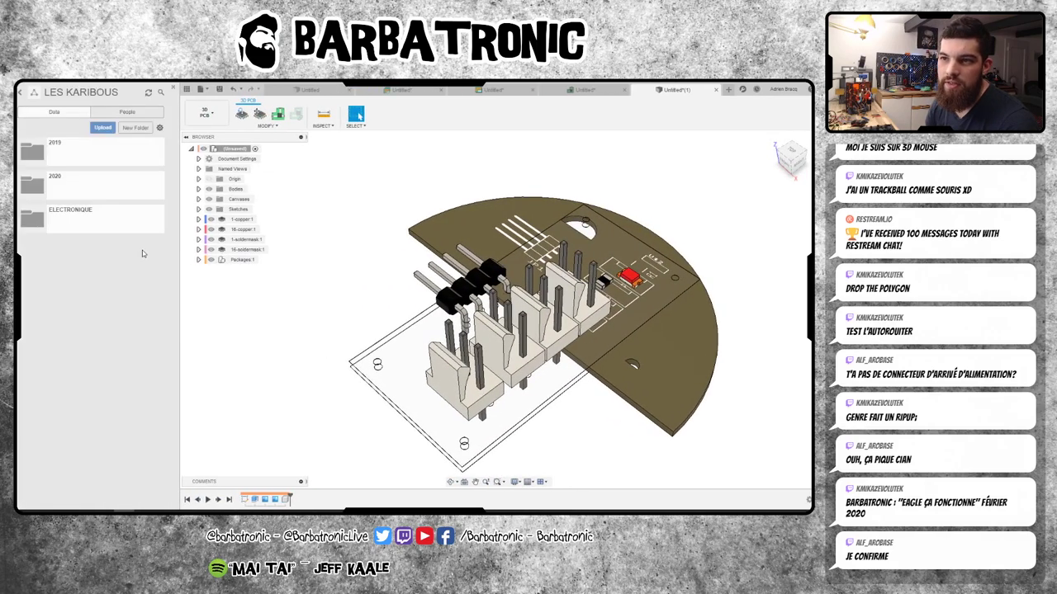
click(85, 223)
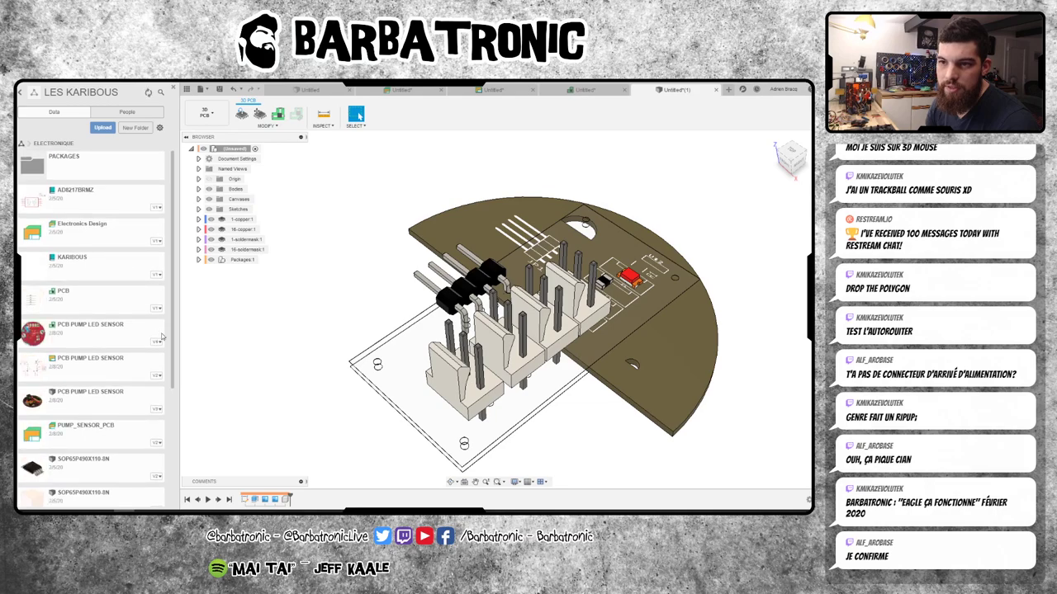
scroll(122, 343, down, 3)
scroll(122, 343, down, 3)
scroll(122, 343, up, 2)
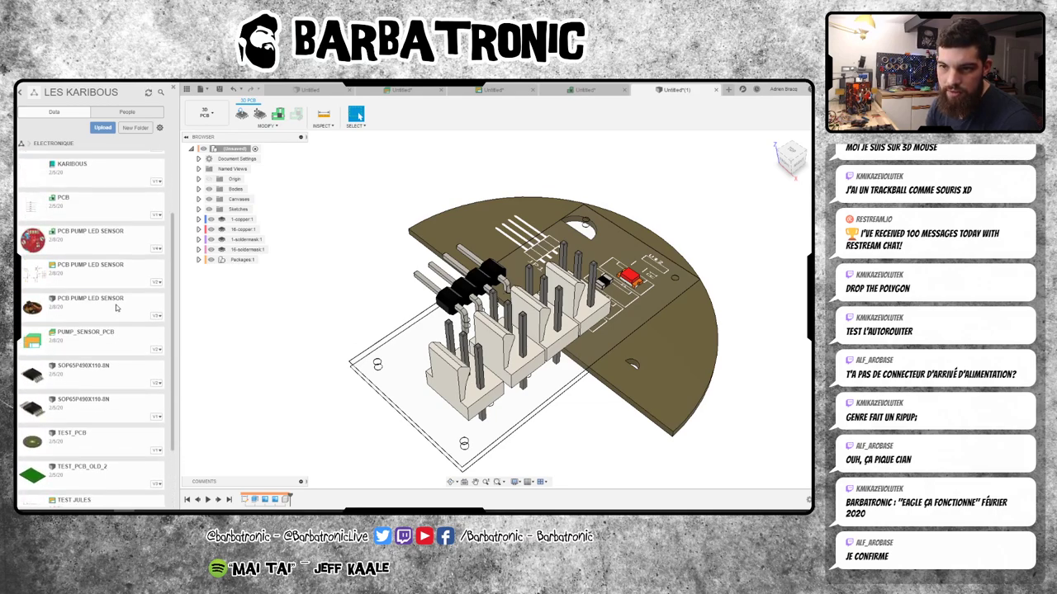
double_click(115, 303)
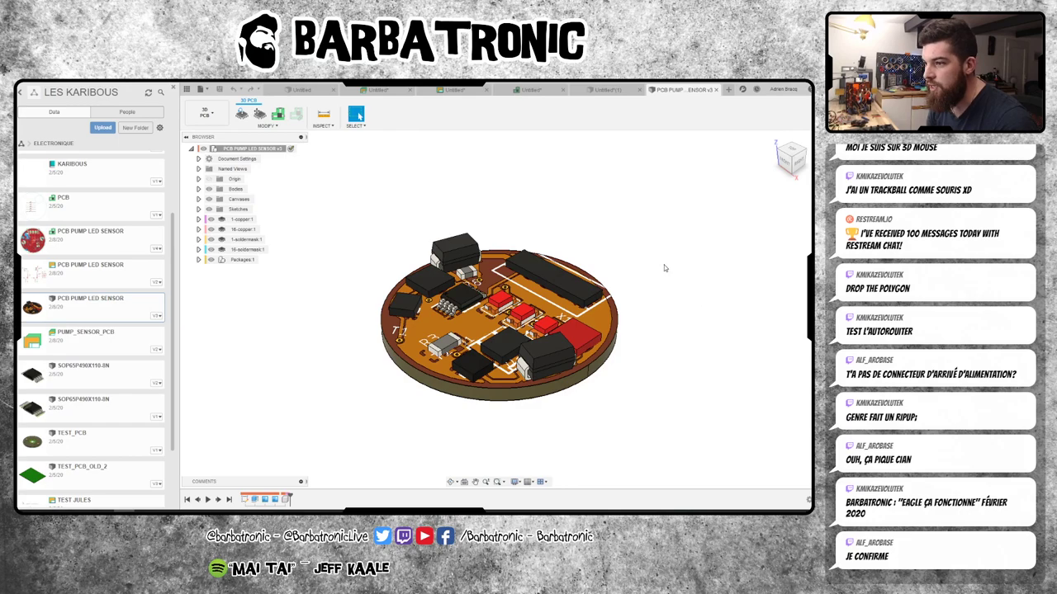
- Inspect the round 3D board from several angles, then open the first version's 2D layout
mouse_move(664, 267)
shift+middle_down()
mouse_move(667, 302)
mouse_move(686, 289)
mouse_move(693, 301)
shift+middle_up()
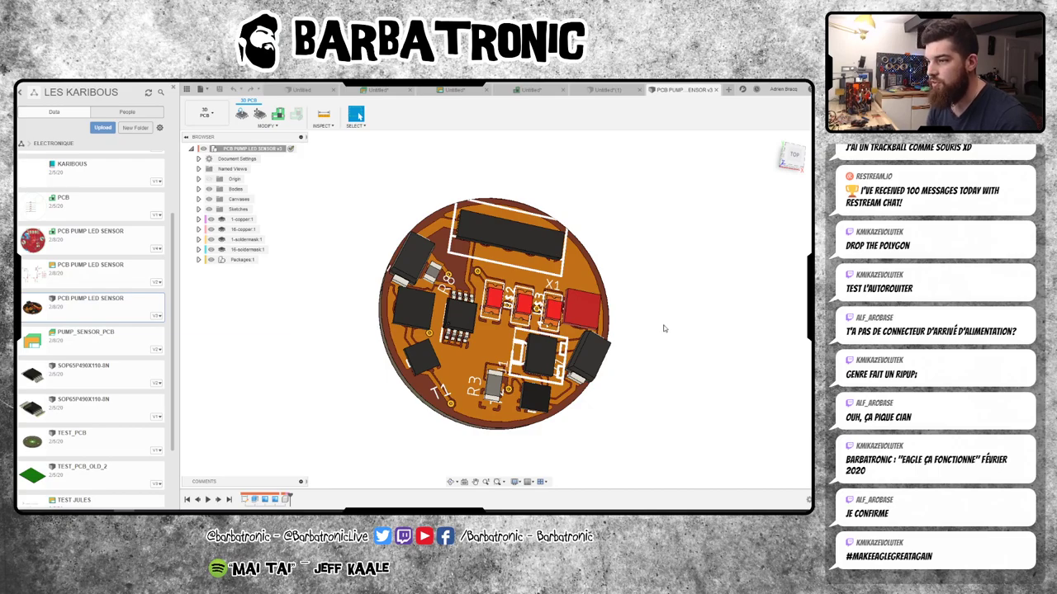
mouse_move(663, 329)
shift+middle_down()
mouse_move(719, 311)
mouse_move(748, 318)
mouse_move(661, 290)
shift+middle_up()
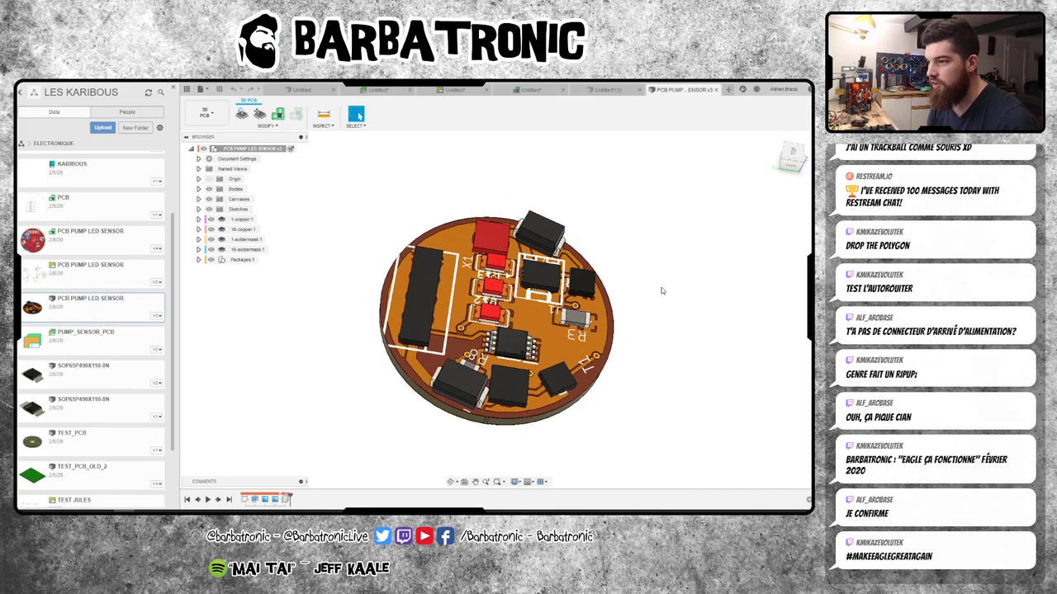
shift+middle_drag(570, 331, 603, 318)
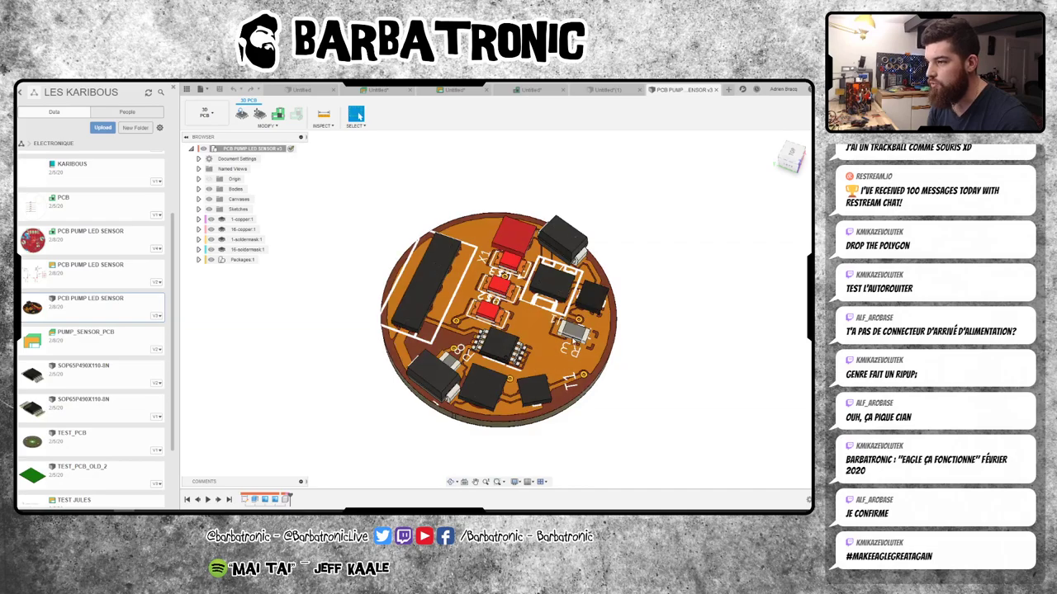
scroll(571, 329, up, 3)
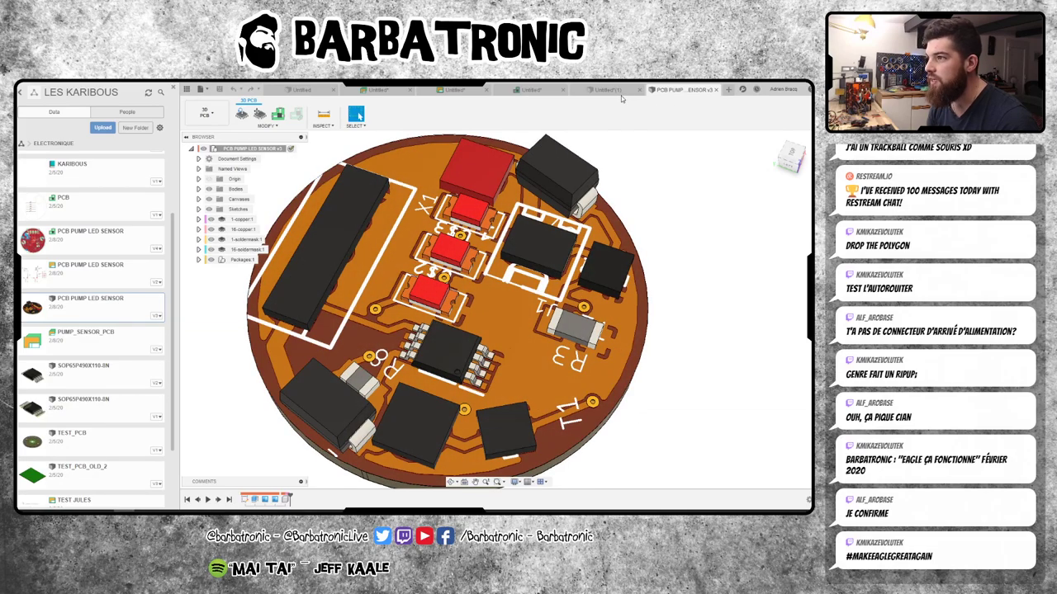
click(605, 90)
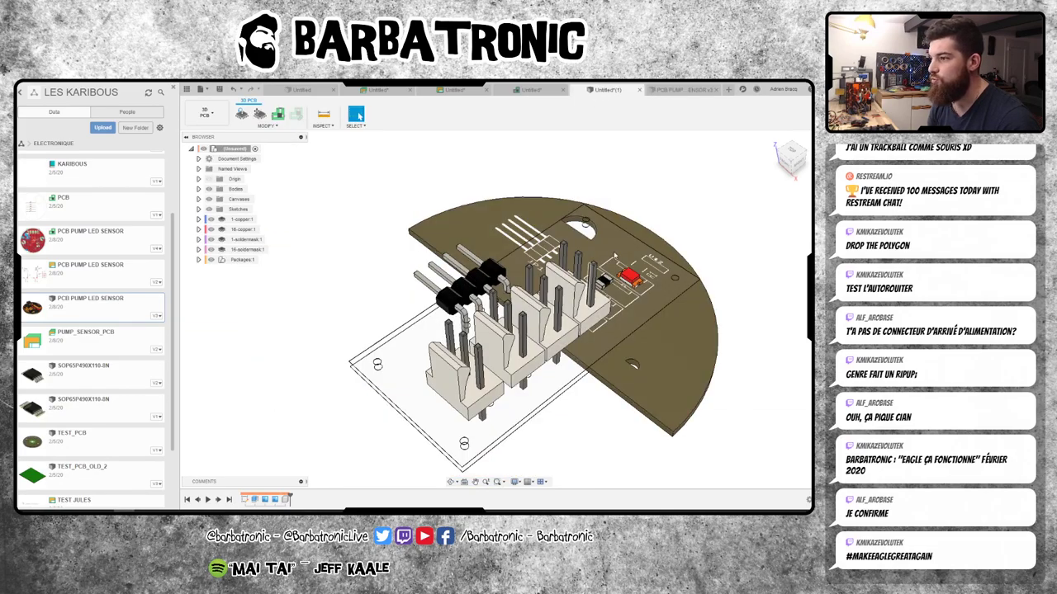
click(678, 89)
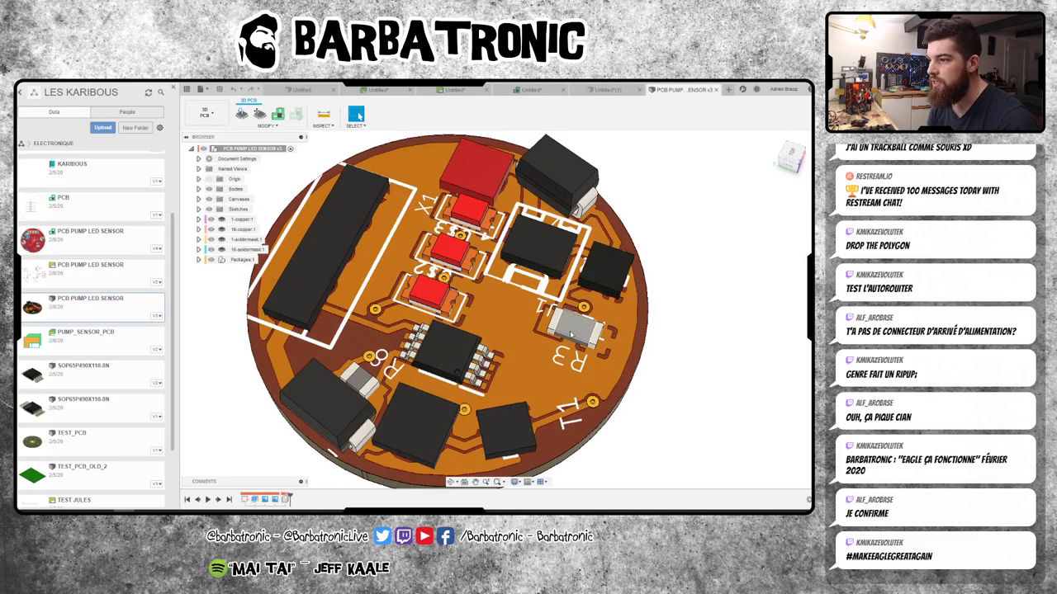
mouse_move(569, 334)
shift+middle_down()
mouse_move(699, 340)
mouse_move(743, 373)
mouse_move(590, 397)
mouse_move(565, 322)
shift+middle_up()
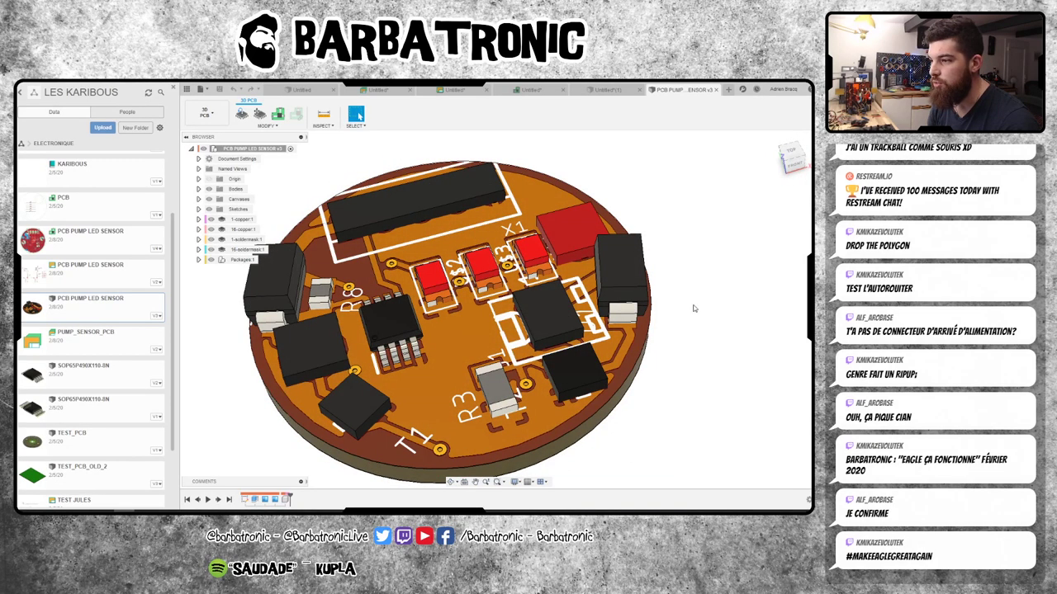
mouse_move(693, 308)
shift+middle_down()
mouse_move(672, 300)
mouse_move(734, 316)
mouse_move(689, 322)
shift+middle_up()
scroll(685, 323, down, 2)
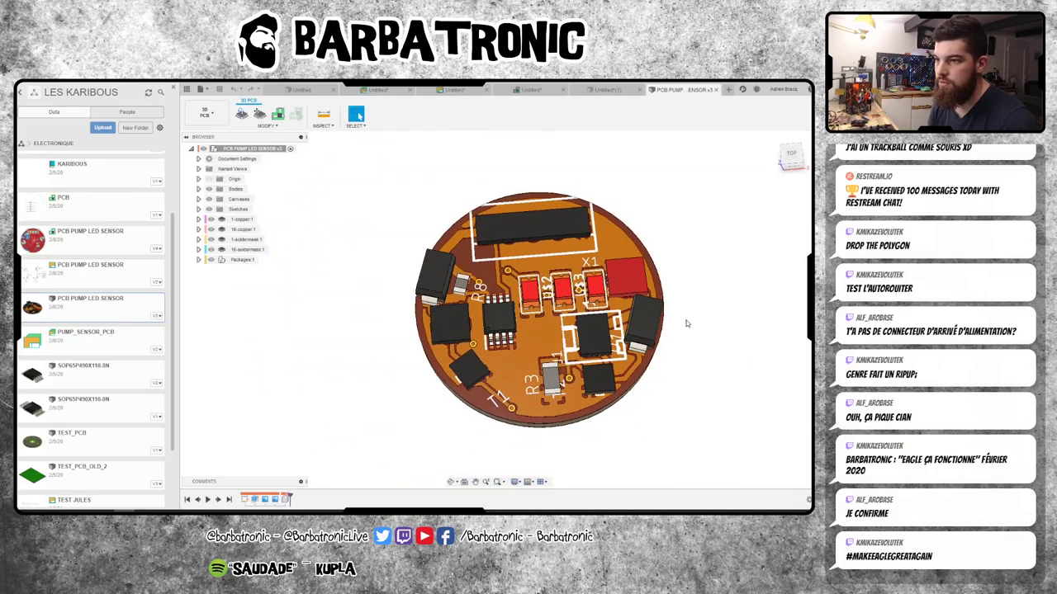
double_click(89, 233)
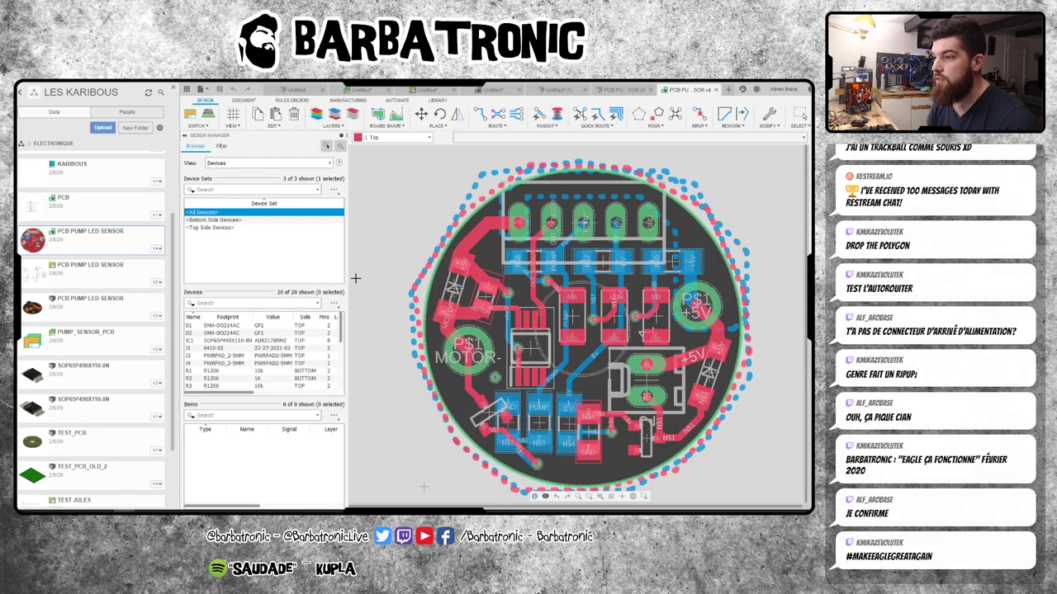
- Cancel an attempted move of the circular outline and hide the Data panel
scroll(390, 228, down, 1)
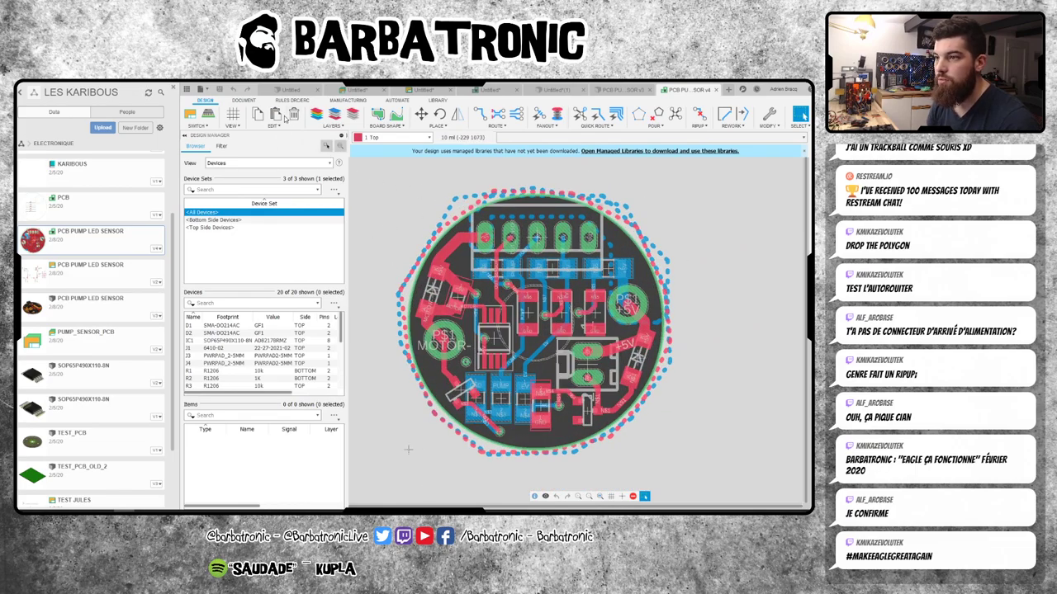
click(420, 113)
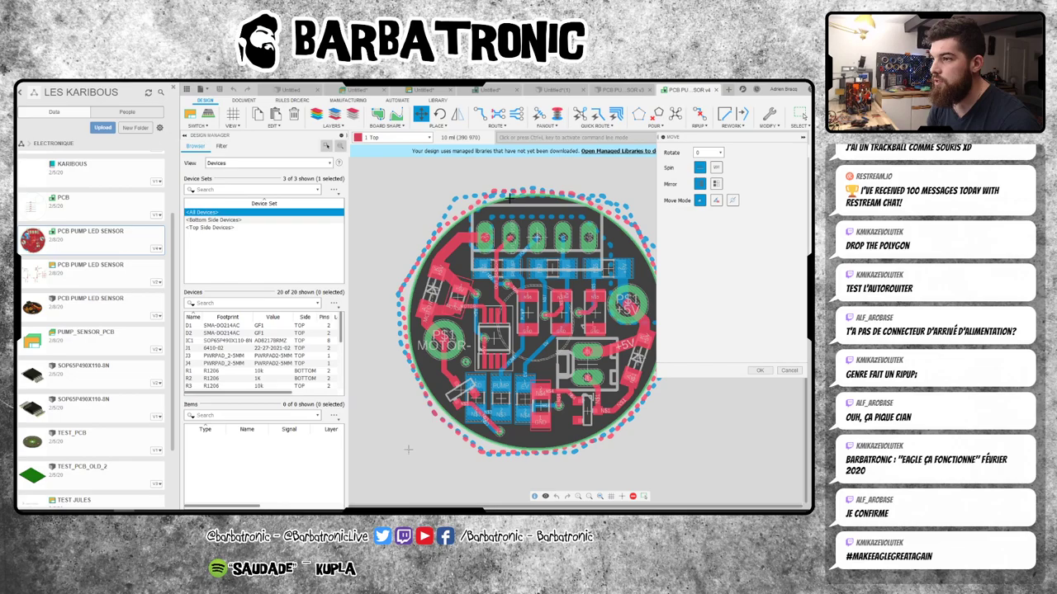
click(506, 193)
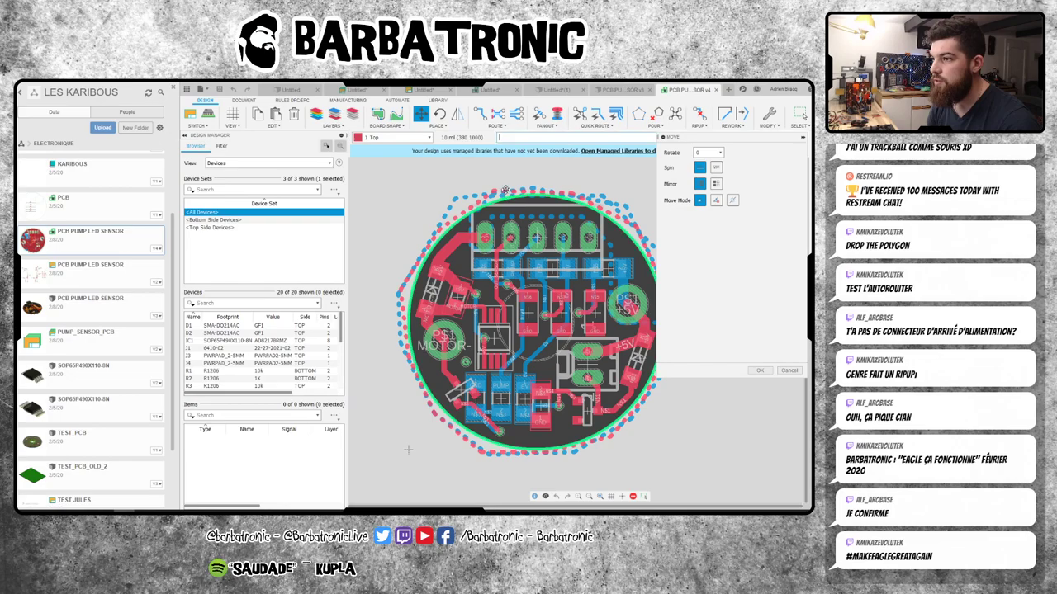
click(790, 371)
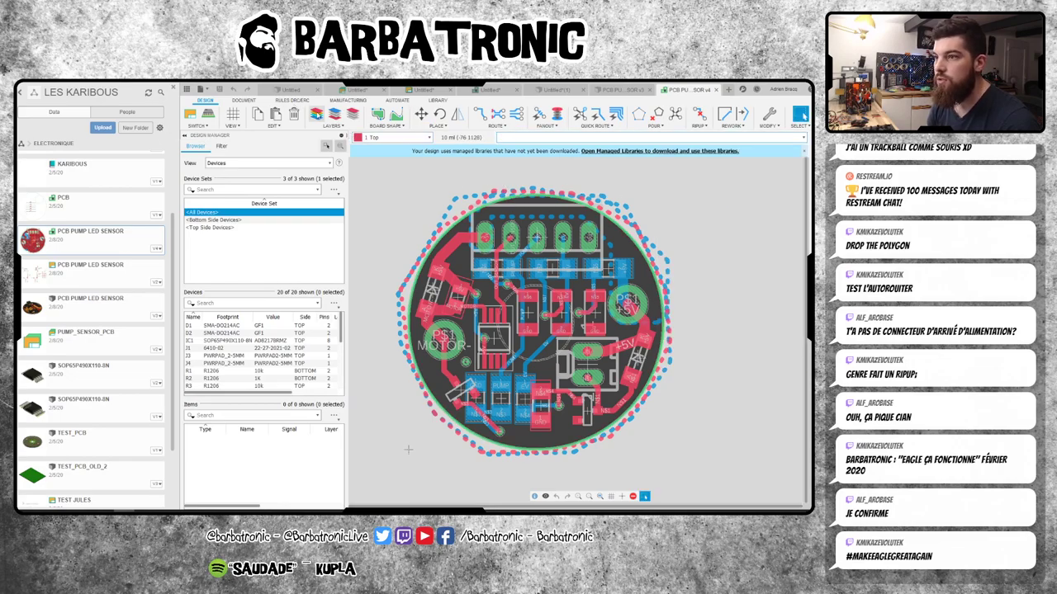
click(175, 88)
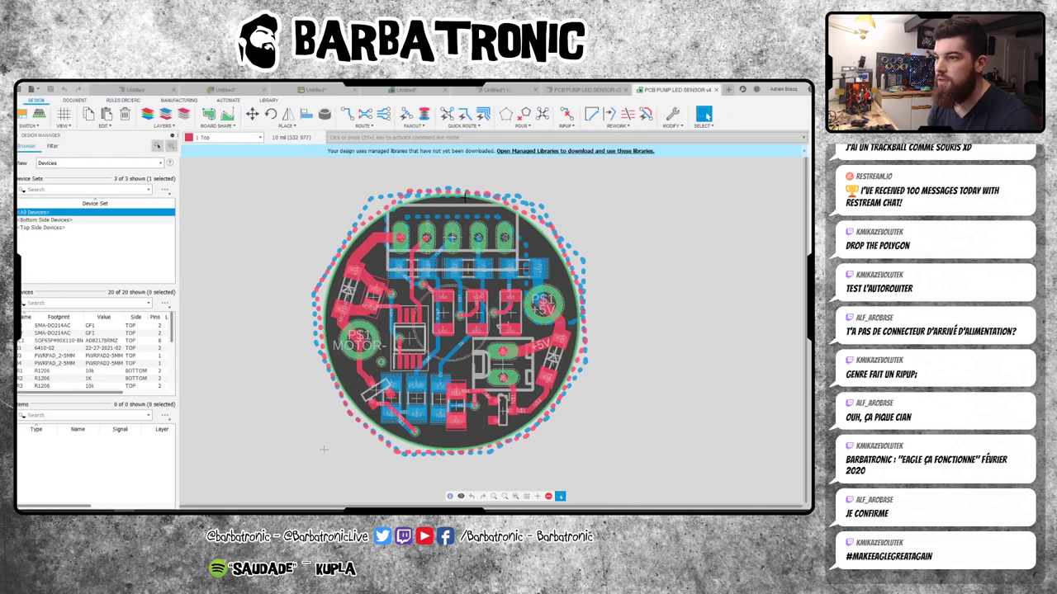
- Set the outline circle's radius to 600 and rerun Ratsnest so the pours refill
click(541, 231)
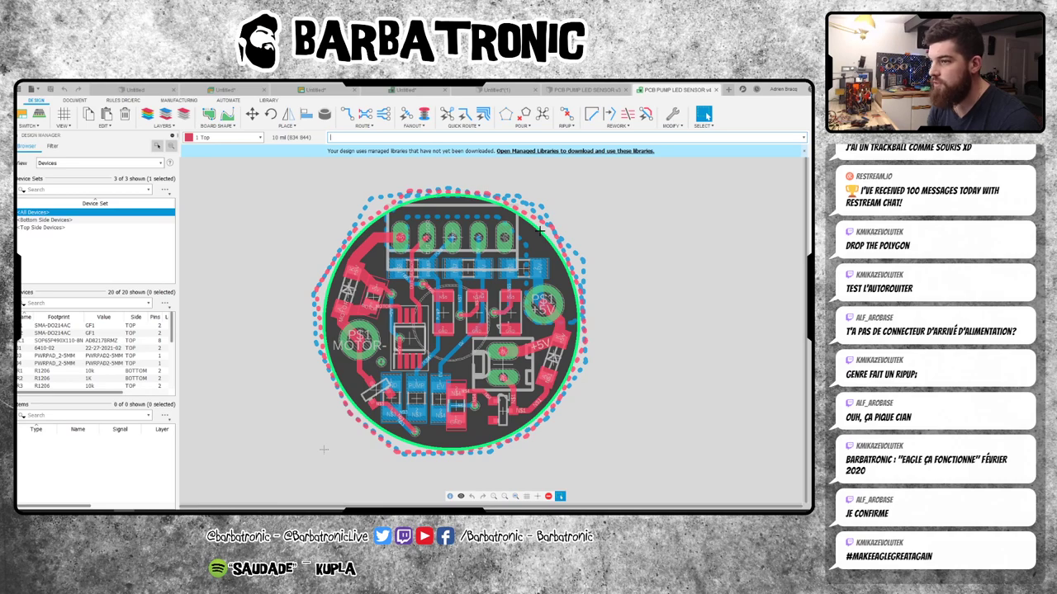
double_click(437, 452)
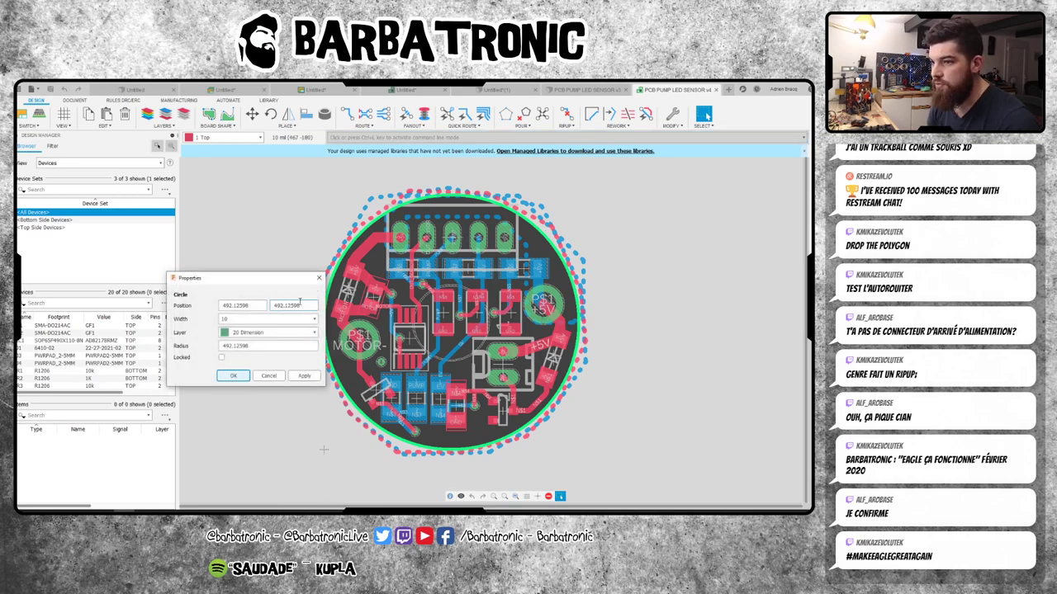
double_click(247, 346)
text(600)
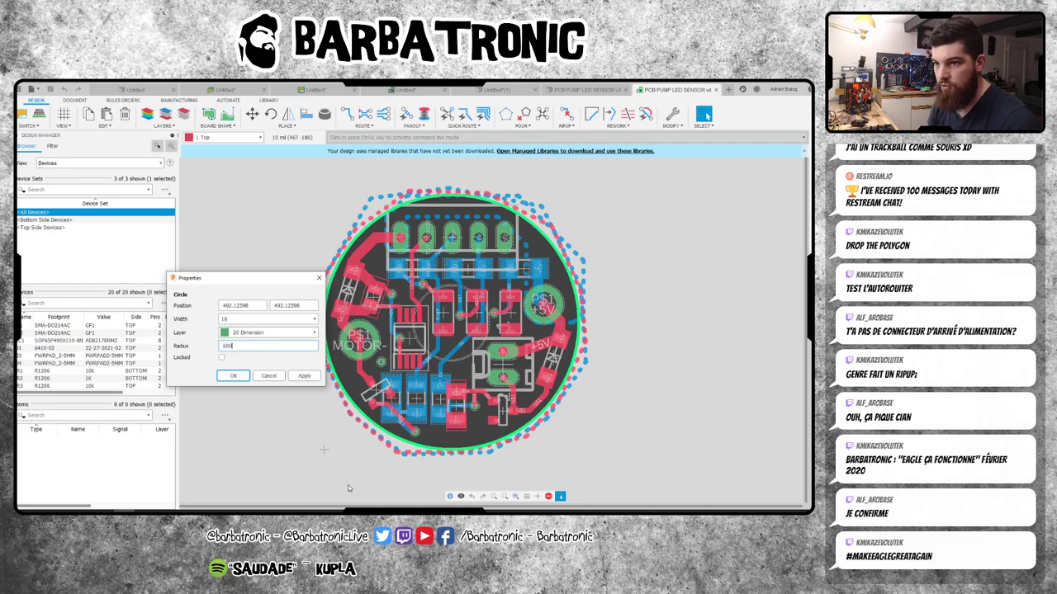
click(302, 377)
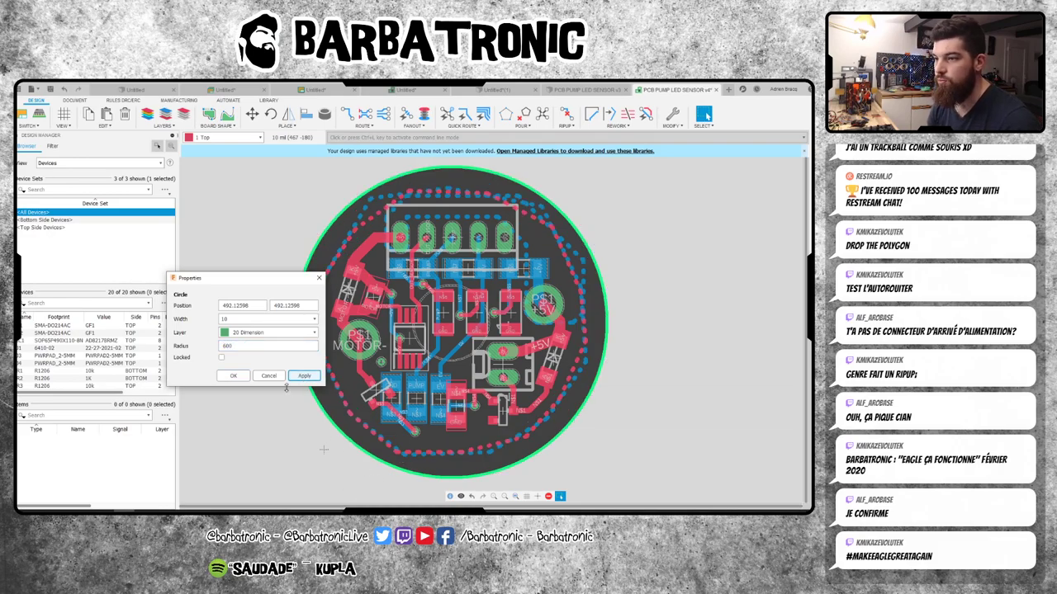
click(233, 375)
click(542, 114)
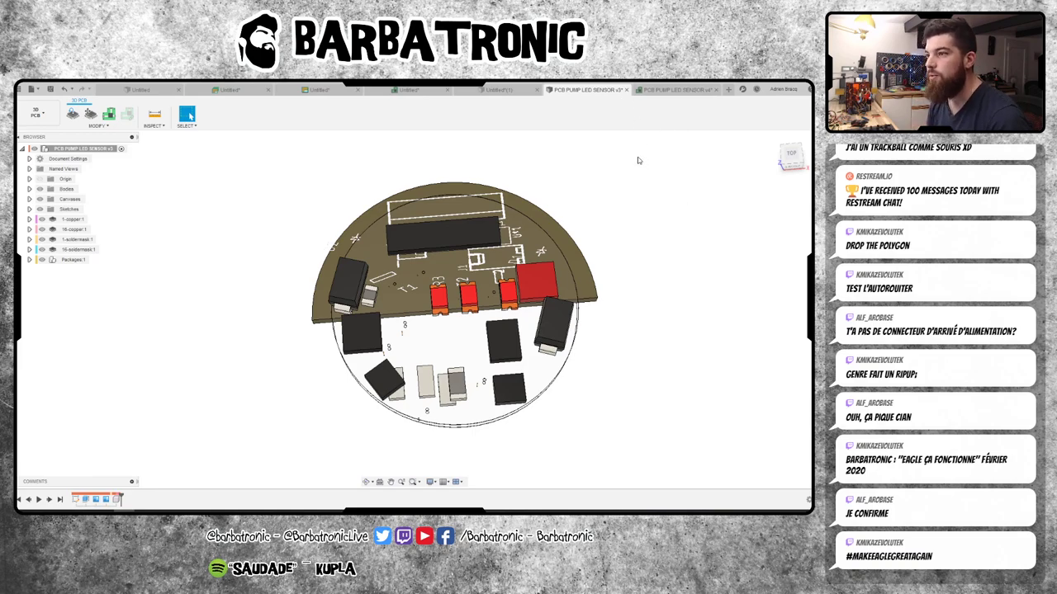
- Switch from the PCB PUMP LED SENSOR v4 tab to the Untitled 2D layout, dismissing the libraries notice
click(677, 90)
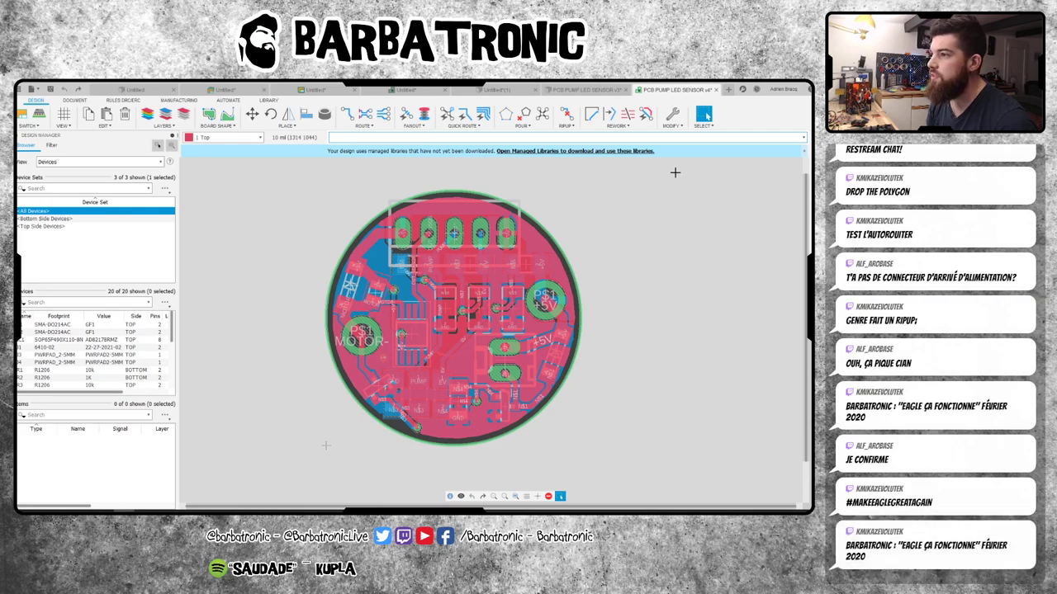
click(805, 153)
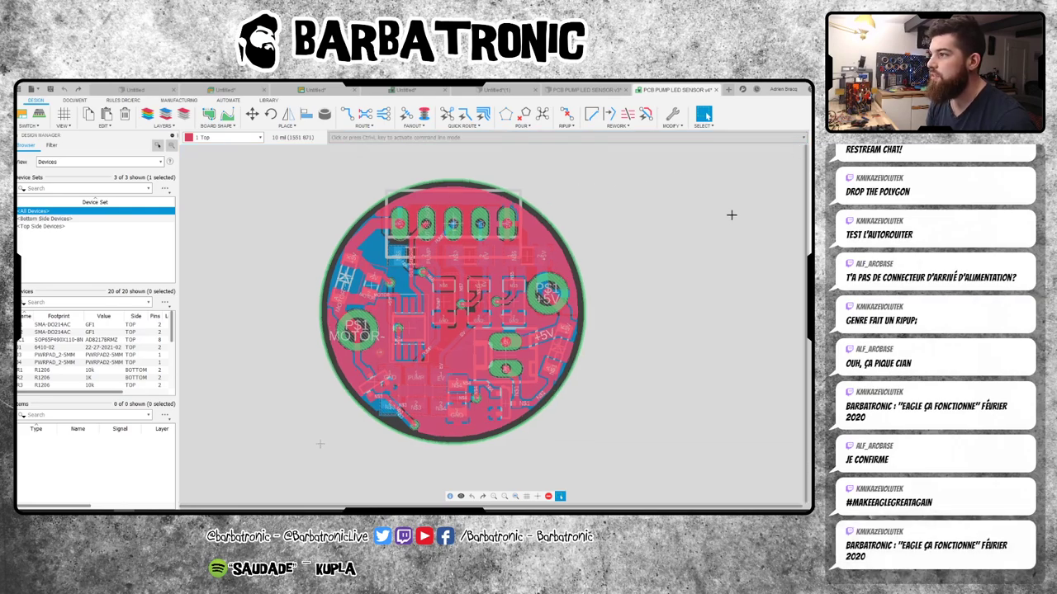
click(495, 89)
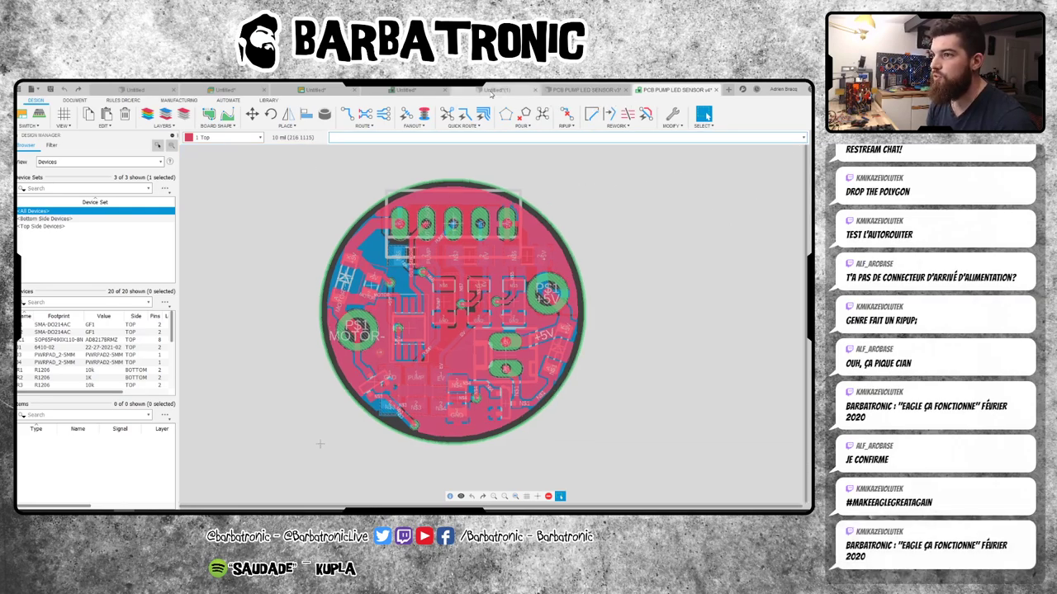
click(417, 91)
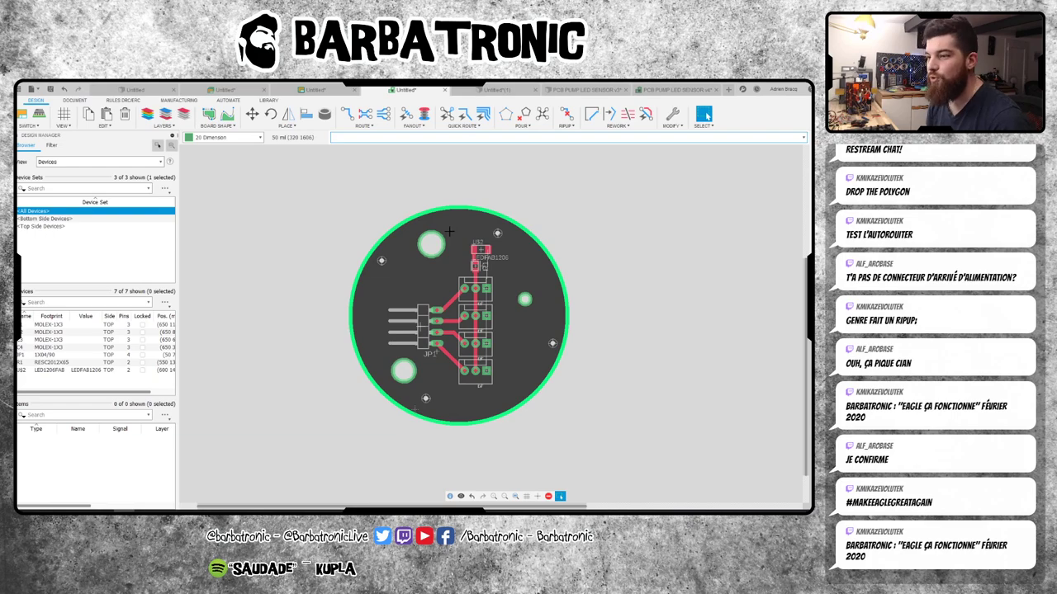
- Delete the circular board outline and move the top-left mounting hole down near the bottom
click(436, 210)
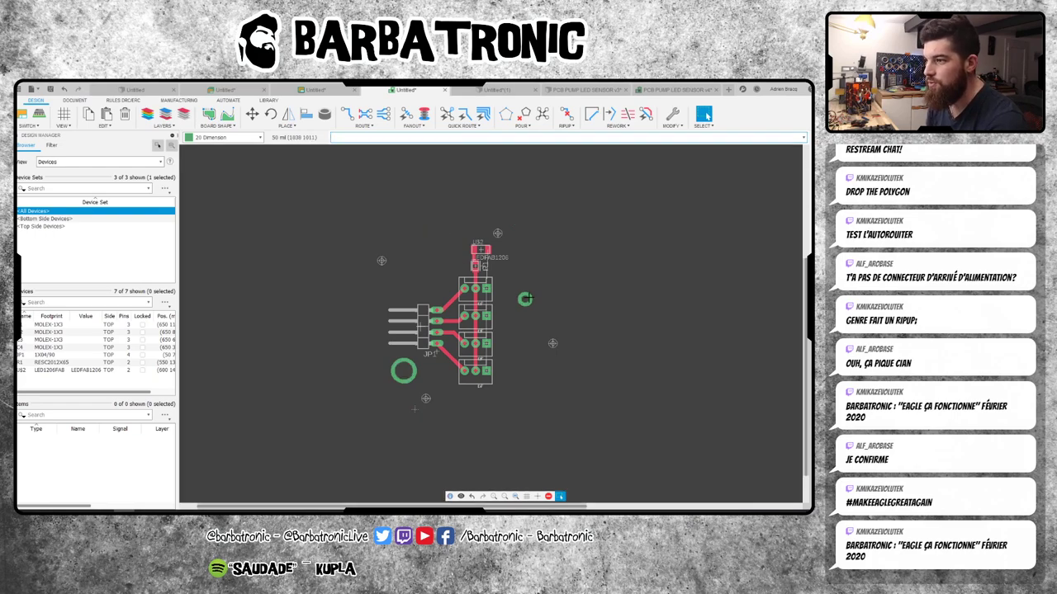
drag(442, 244, 410, 375)
click(417, 373)
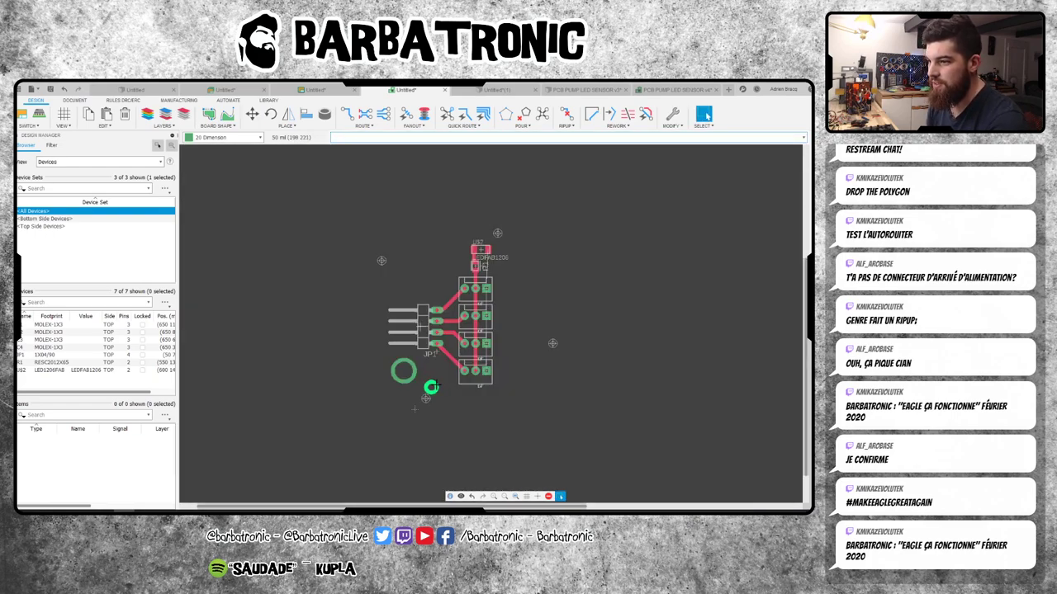
click(412, 370)
click(432, 397)
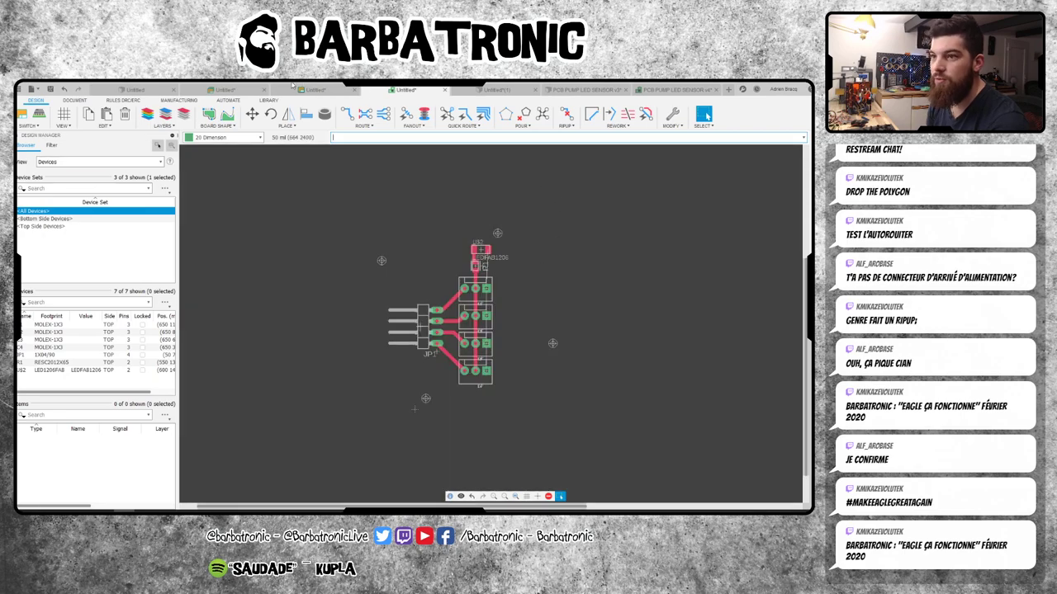
- Draw a closed freeform spline as the new board outline and confirm it
click(235, 119)
click(453, 417)
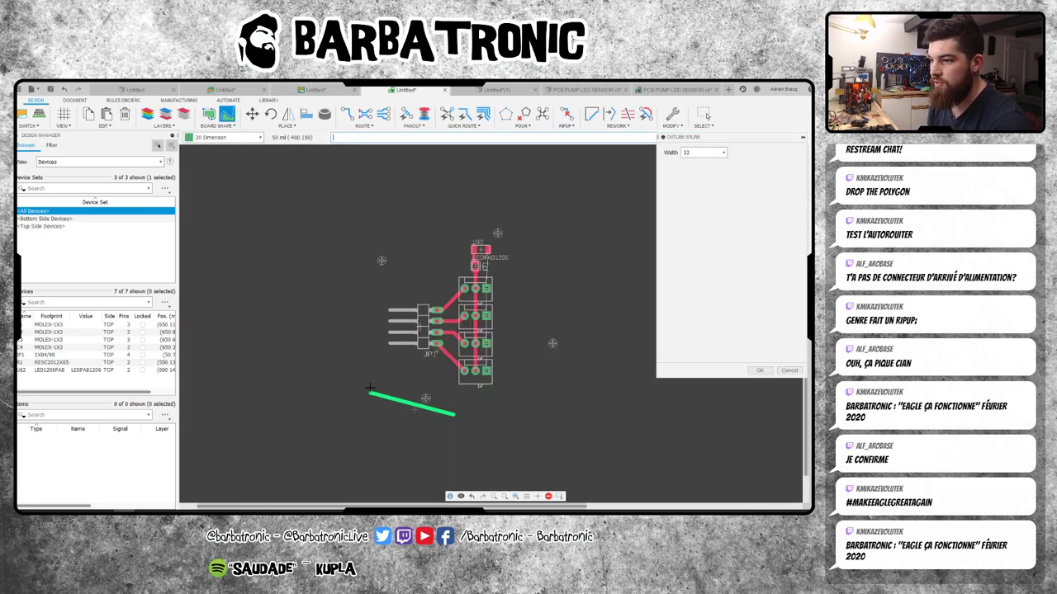
click(365, 393)
click(319, 239)
double_click(487, 195)
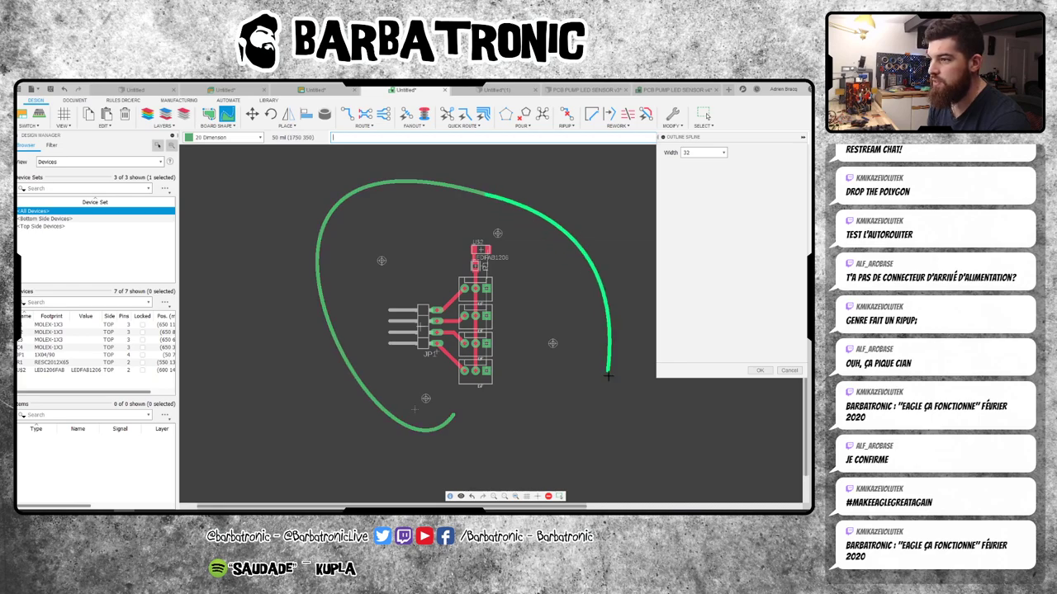
click(459, 420)
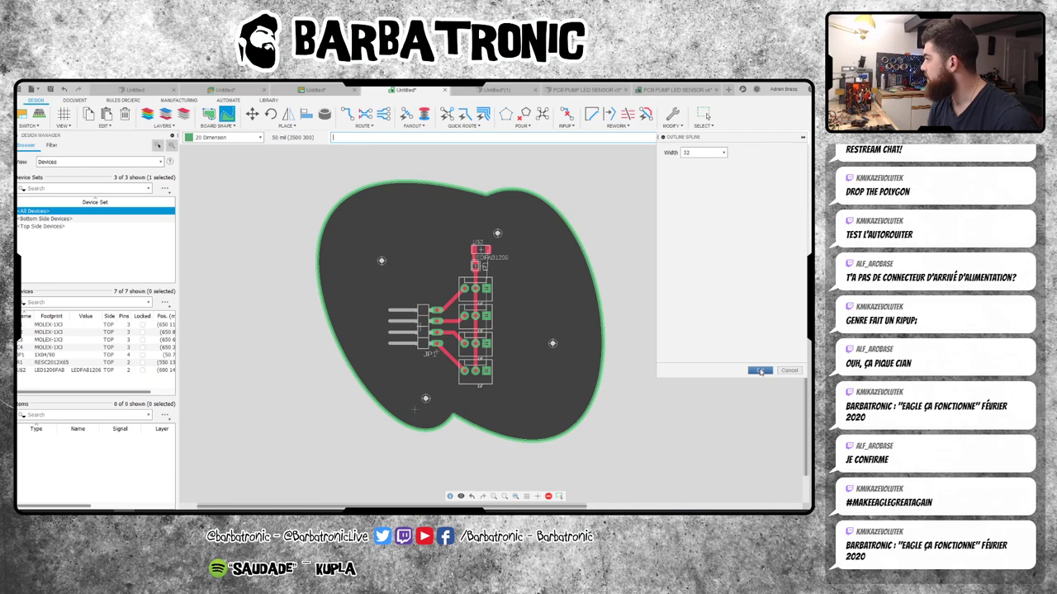
click(760, 370)
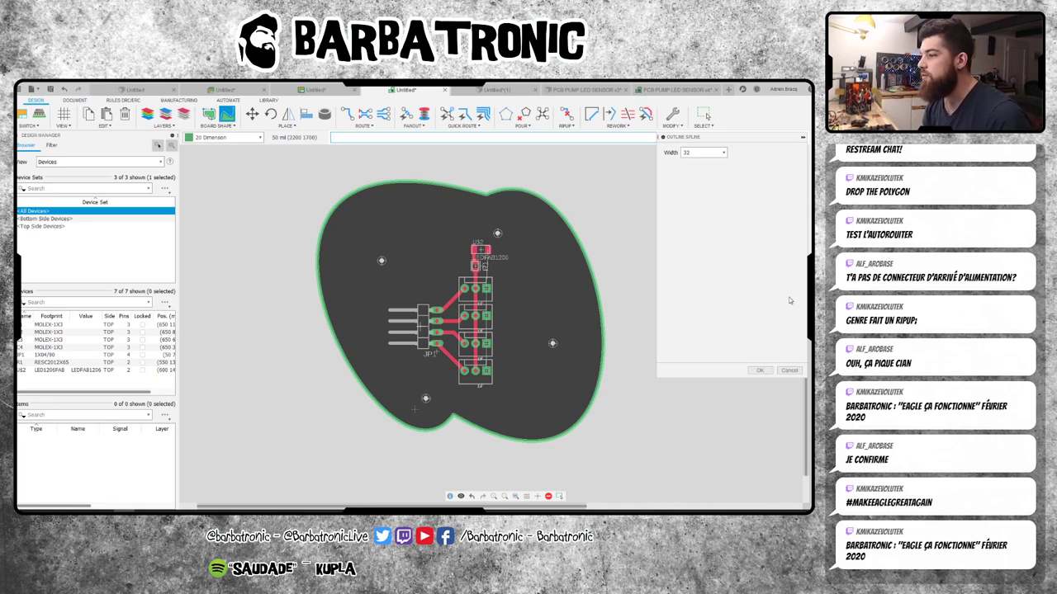
click(760, 370)
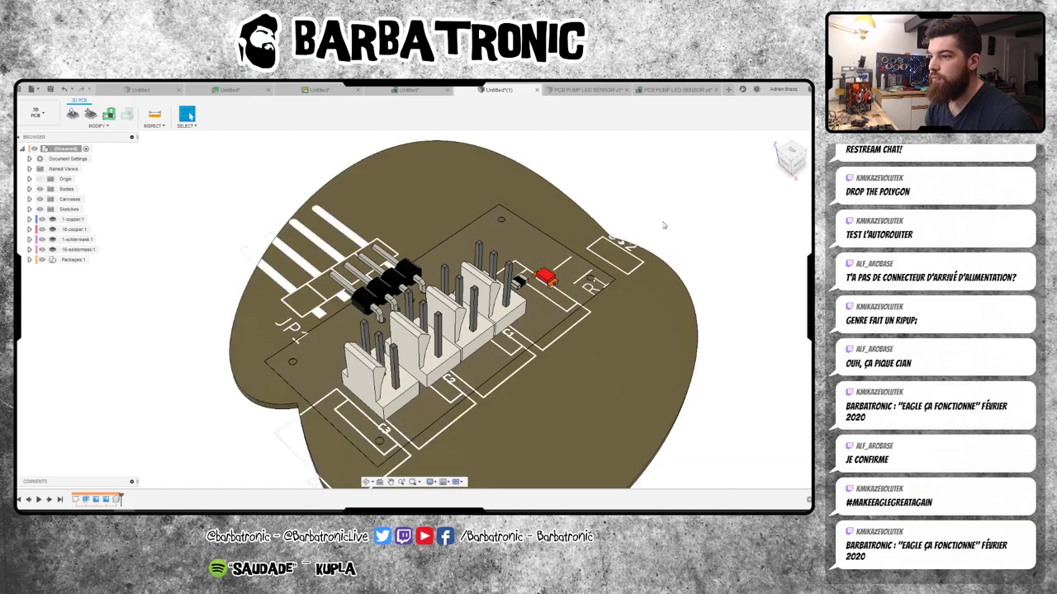
- Orbit the 3D board to a near top-down view and open its outline sketch for editing
scroll(663, 225, down, 2)
mouse_move(632, 184)
shift+middle_down()
mouse_move(484, 241)
mouse_move(755, 335)
mouse_move(646, 339)
mouse_move(654, 298)
mouse_move(691, 334)
mouse_move(653, 376)
mouse_move(660, 341)
mouse_move(665, 353)
shift+middle_up()
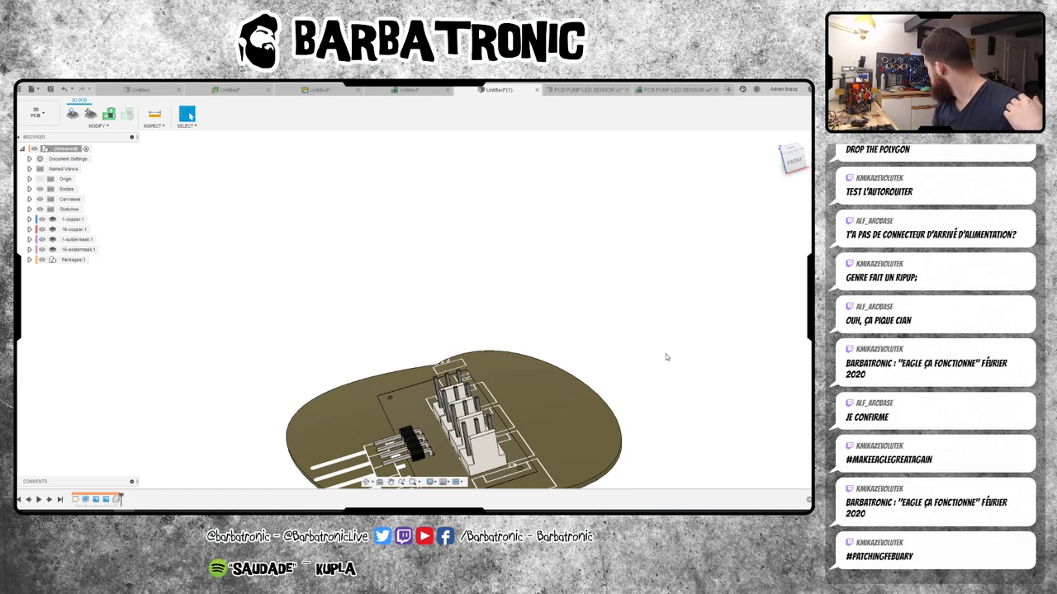
mouse_move(533, 335)
shift+middle_down()
mouse_move(576, 221)
mouse_move(571, 243)
mouse_move(672, 212)
mouse_move(551, 203)
mouse_move(499, 335)
shift+middle_up()
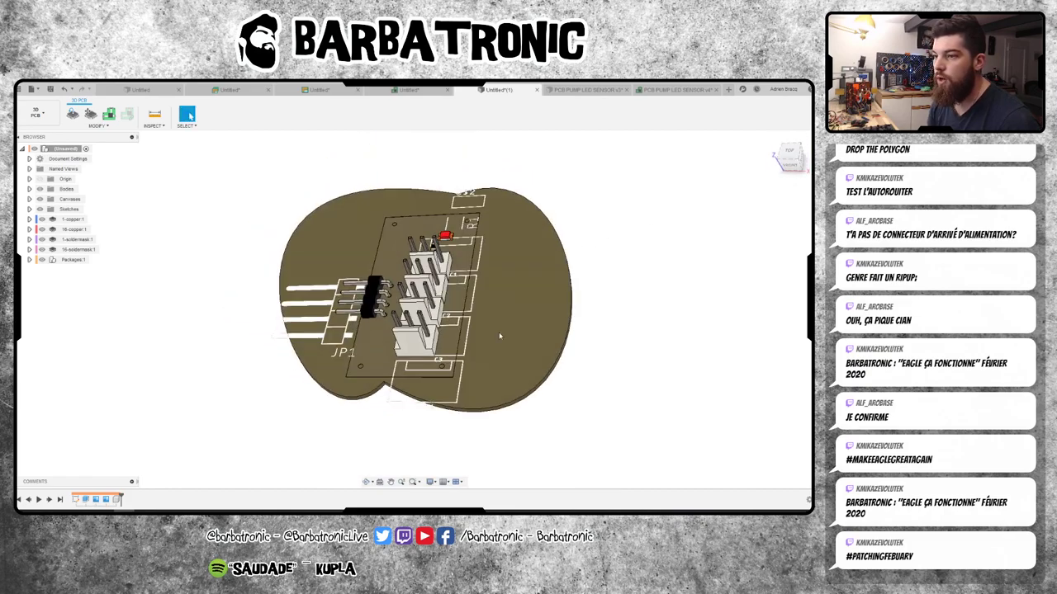
double_click(75, 499)
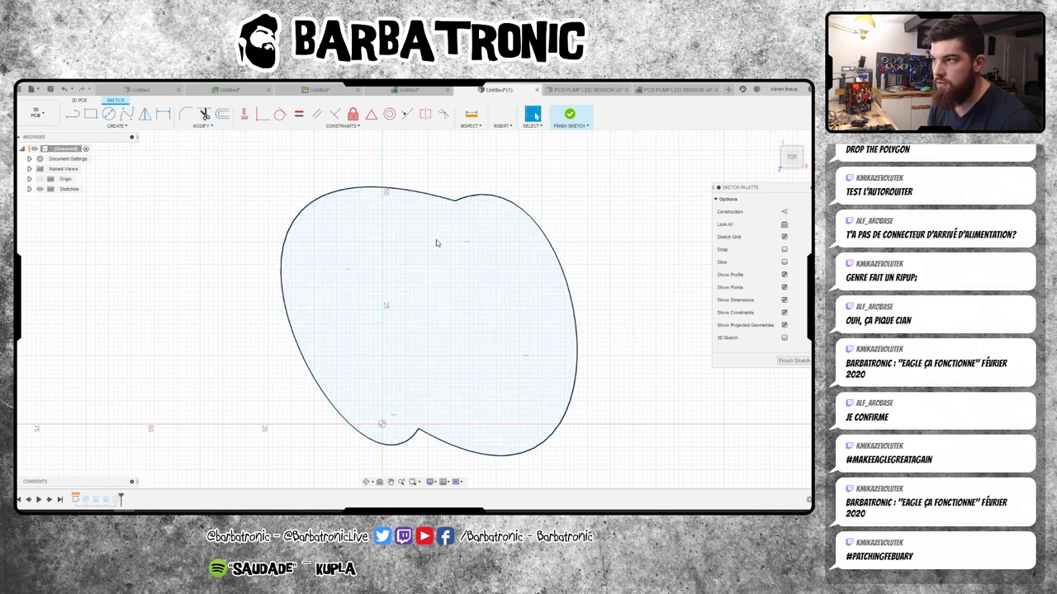
- Delete both lobed splines from the board outline sketch
click(586, 89)
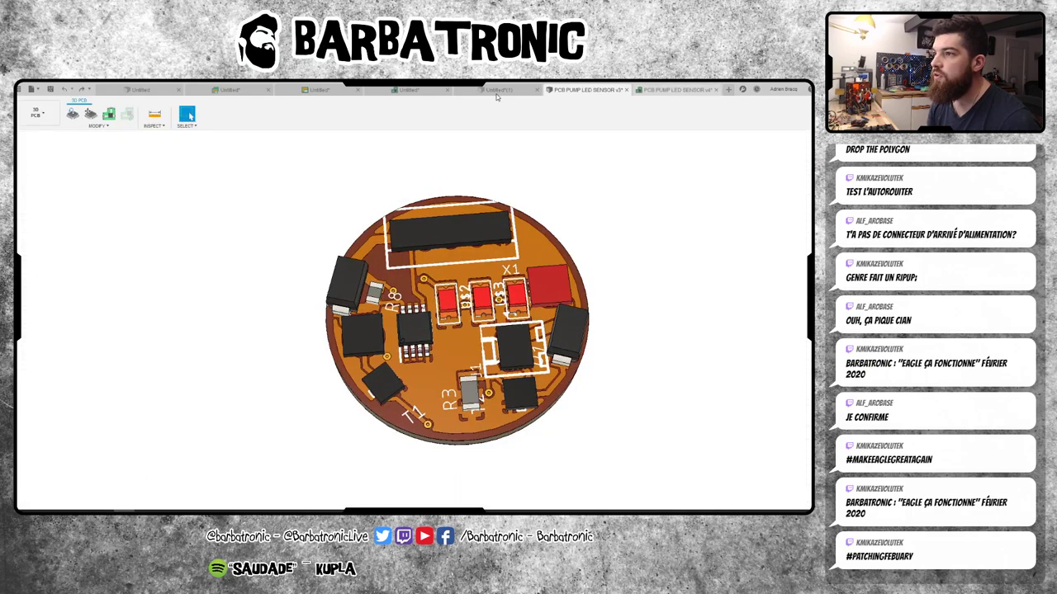
click(497, 89)
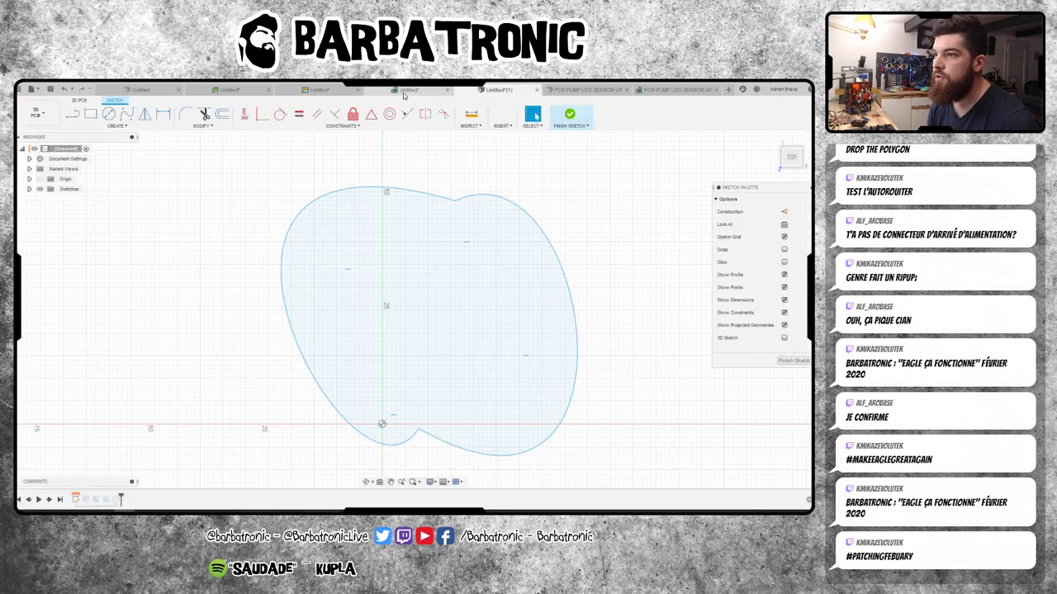
click(403, 91)
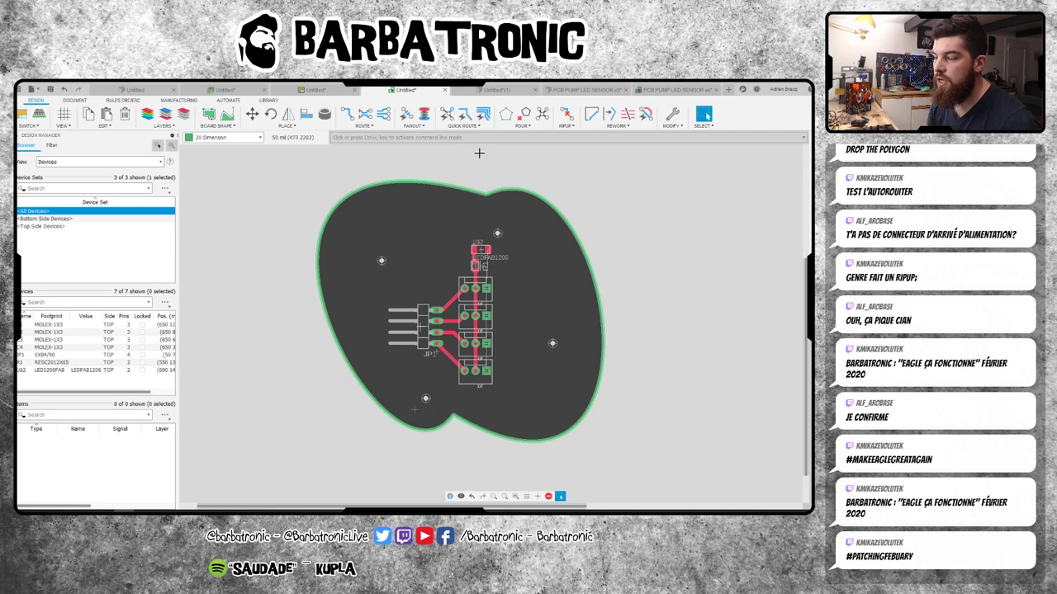
click(495, 89)
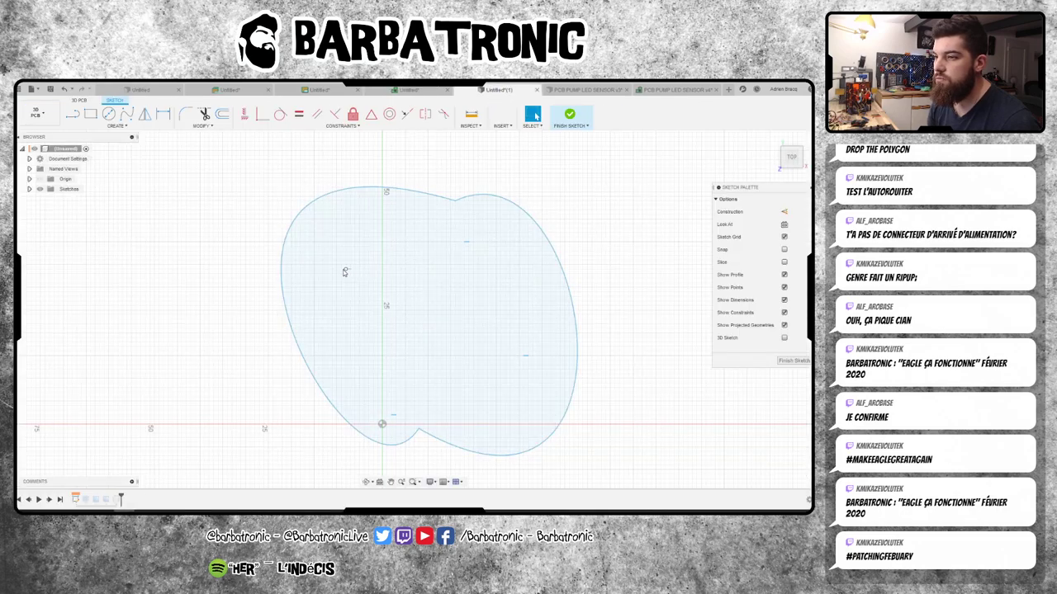
drag(330, 252, 376, 292)
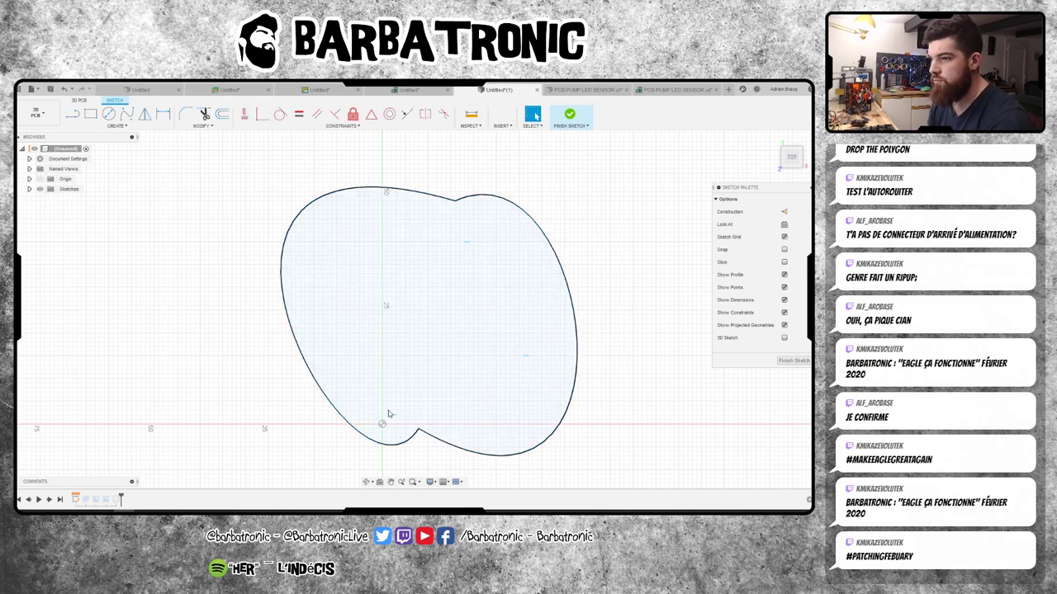
key(Escape)
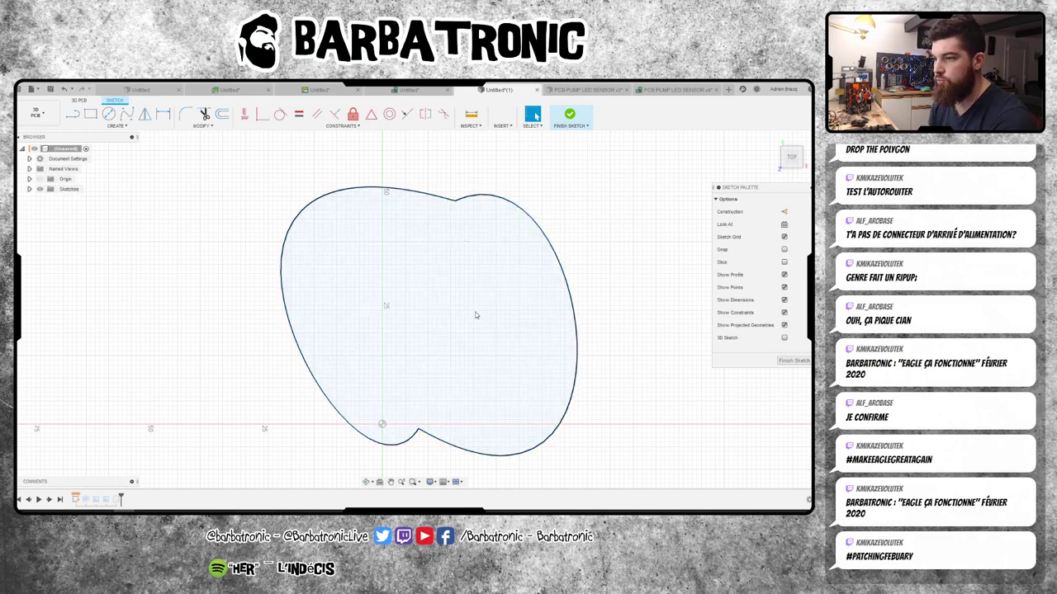
drag(429, 232, 500, 287)
click(564, 267)
key(Delete)
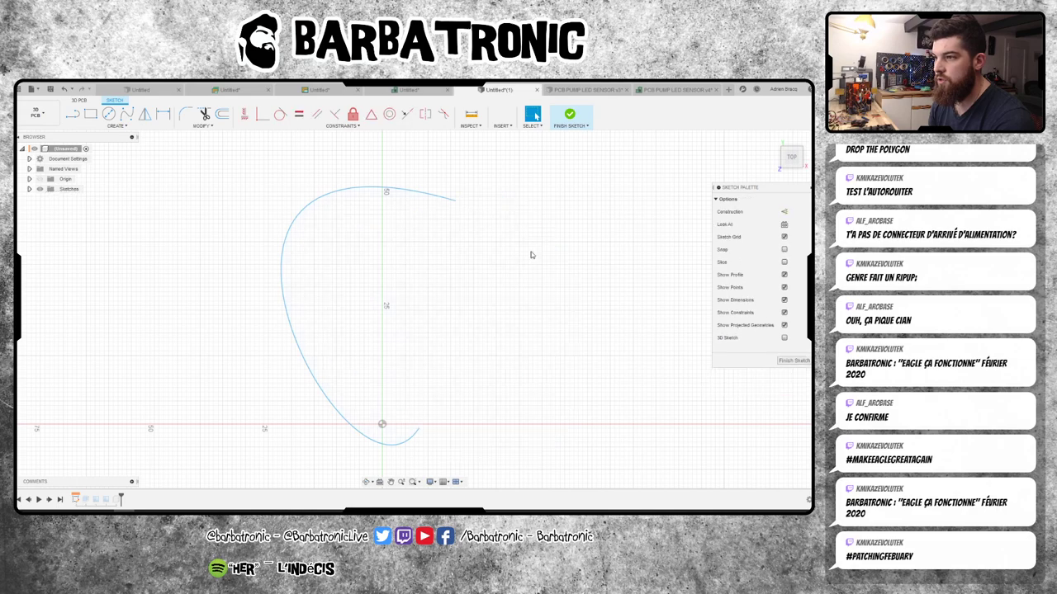
click(448, 199)
key(Delete)
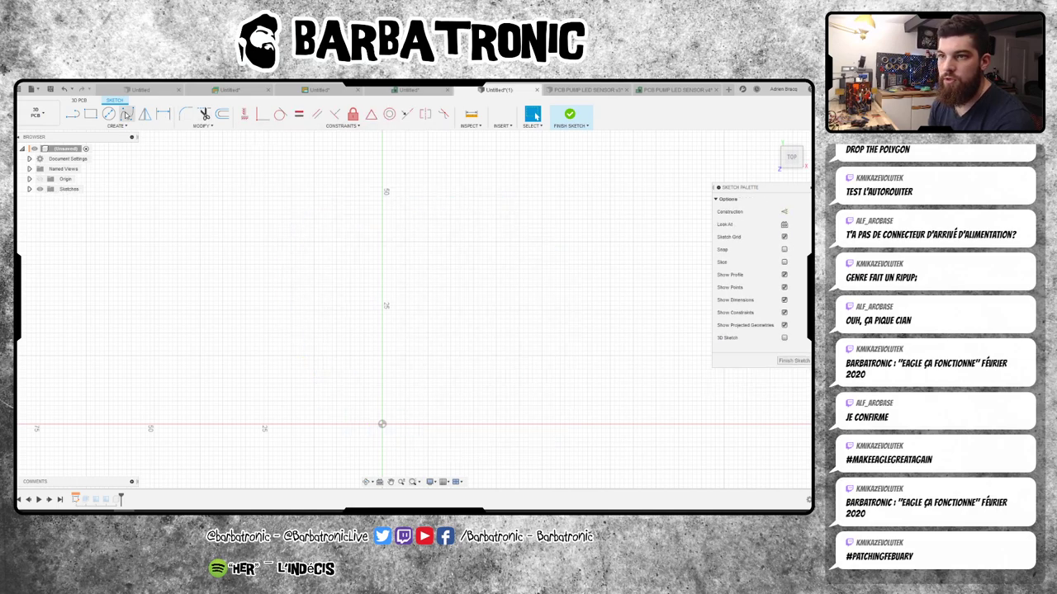
- Draw a centre circle, finish the sketch, and apply it as the board profile
click(108, 113)
click(434, 281)
click(545, 421)
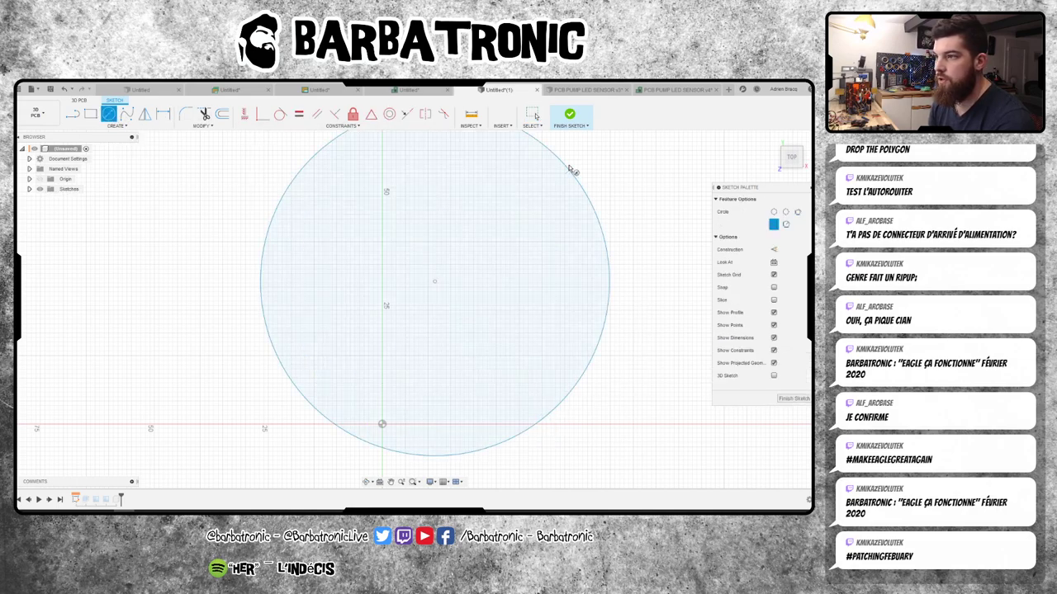
click(570, 125)
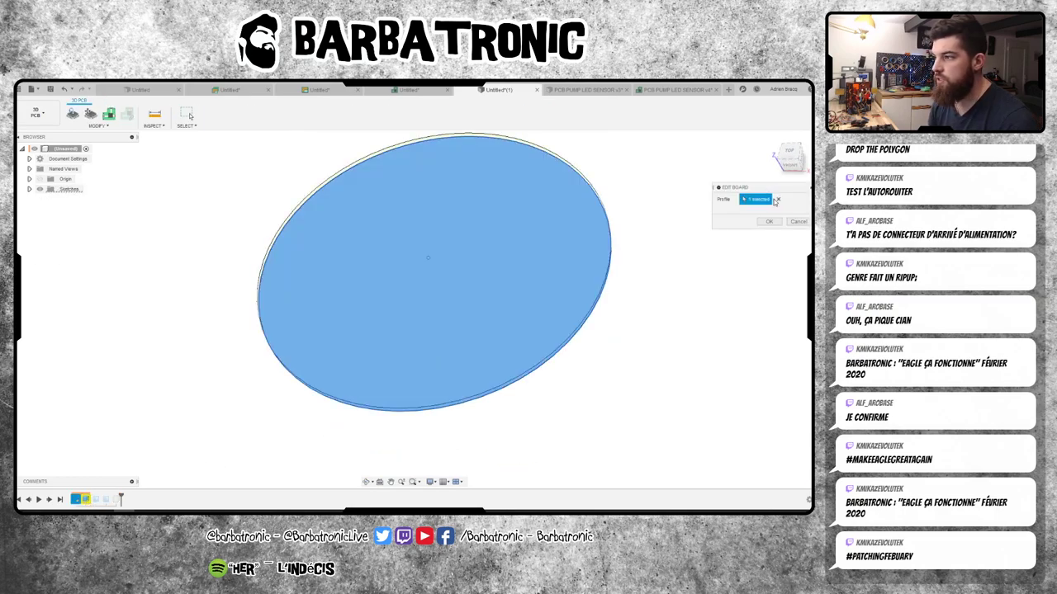
click(771, 200)
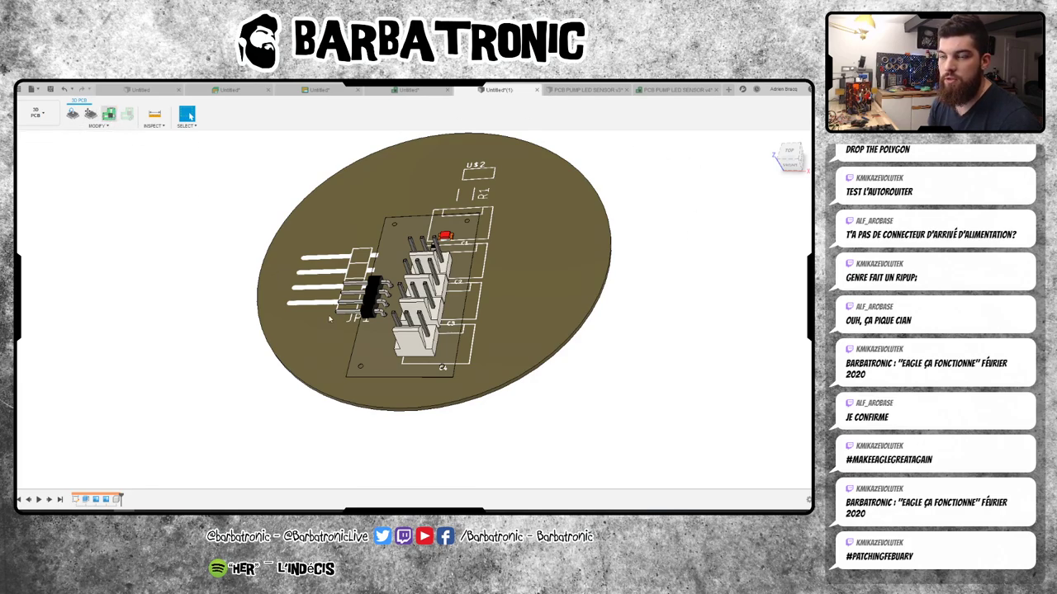
key(ctrl+shift+Tab)
middle_drag(715, 265, 720, 308)
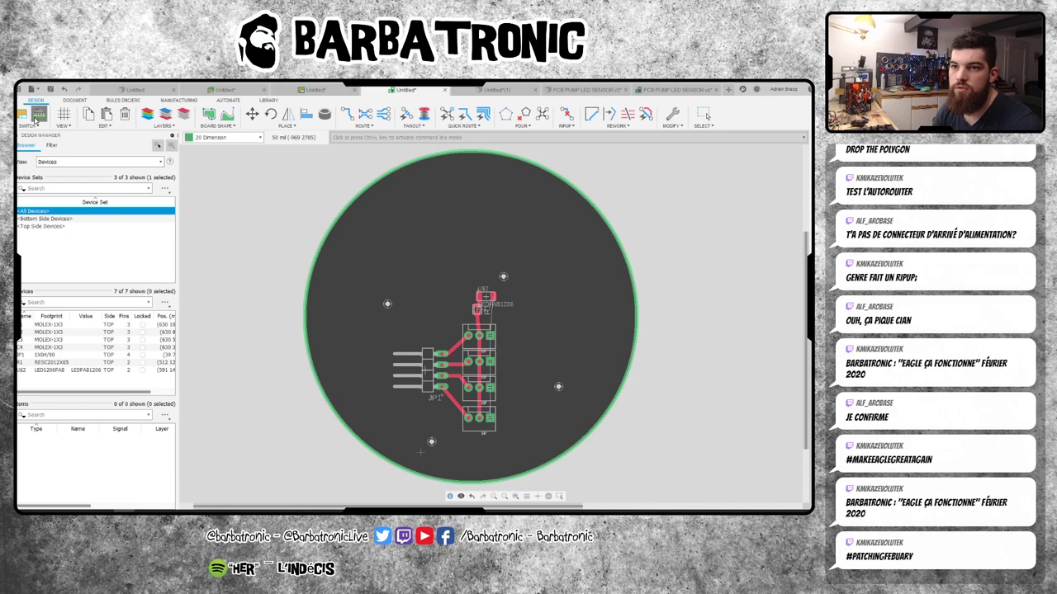
- Hide the Design Manager panel
click(35, 120)
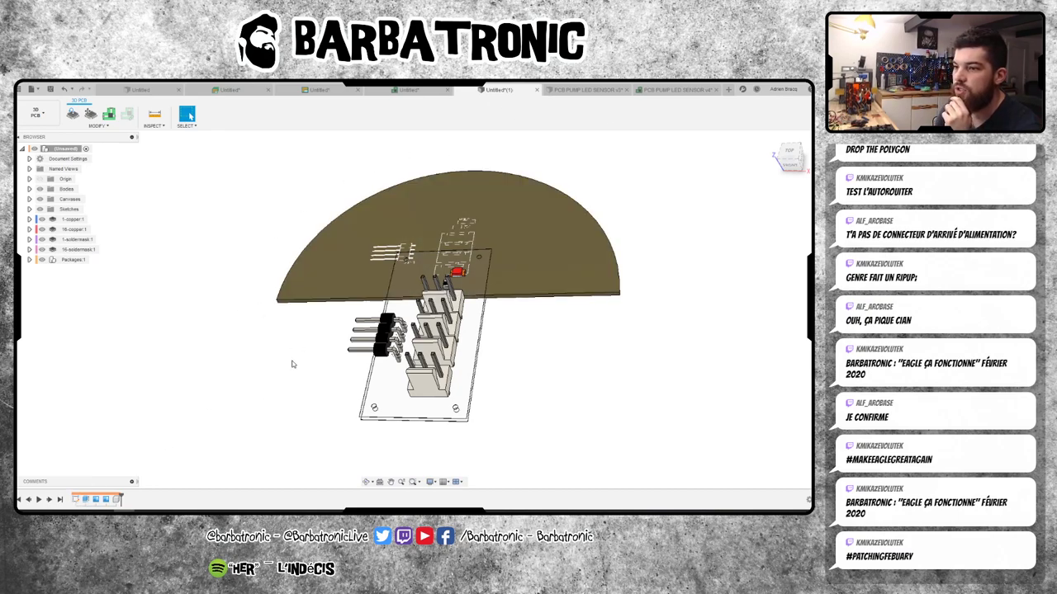
scroll(446, 326, up, 4)
scroll(495, 330, up, 2)
scroll(578, 310, down, 5)
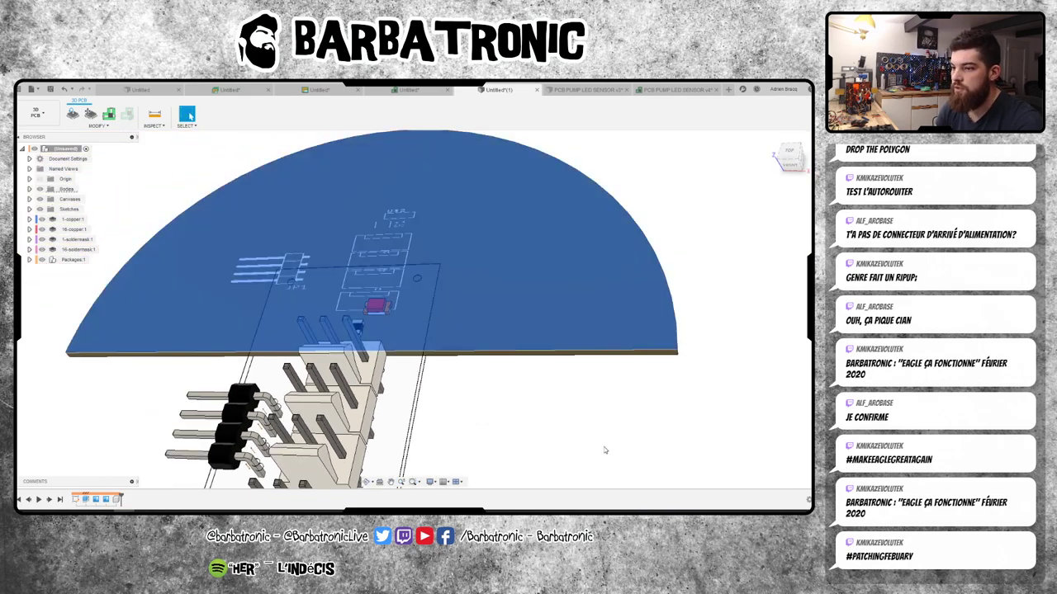
key(i)
click(608, 312)
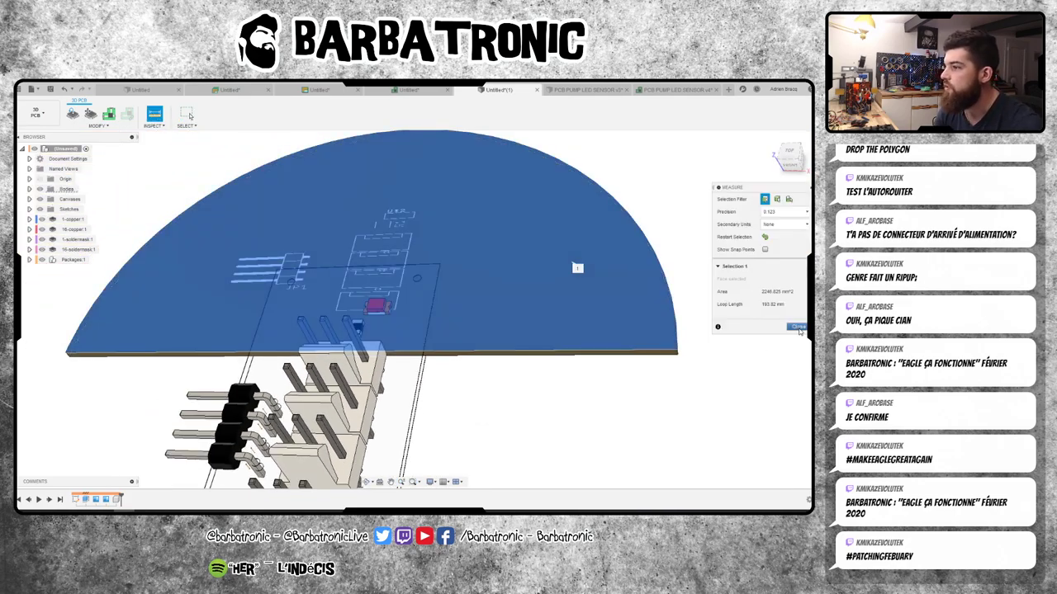
click(797, 328)
scroll(578, 375, down, 3)
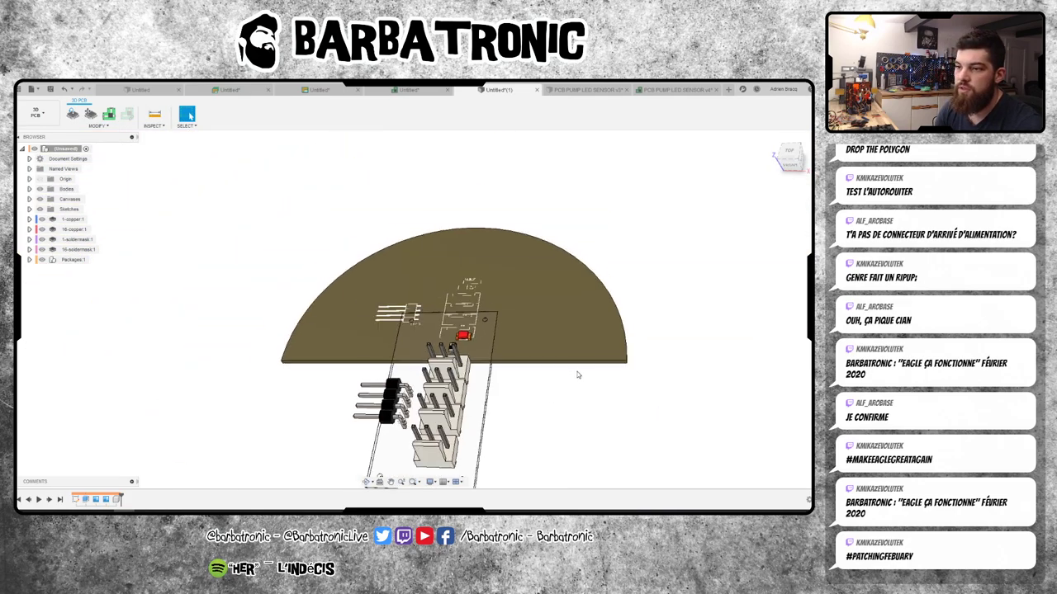
double_click(77, 499)
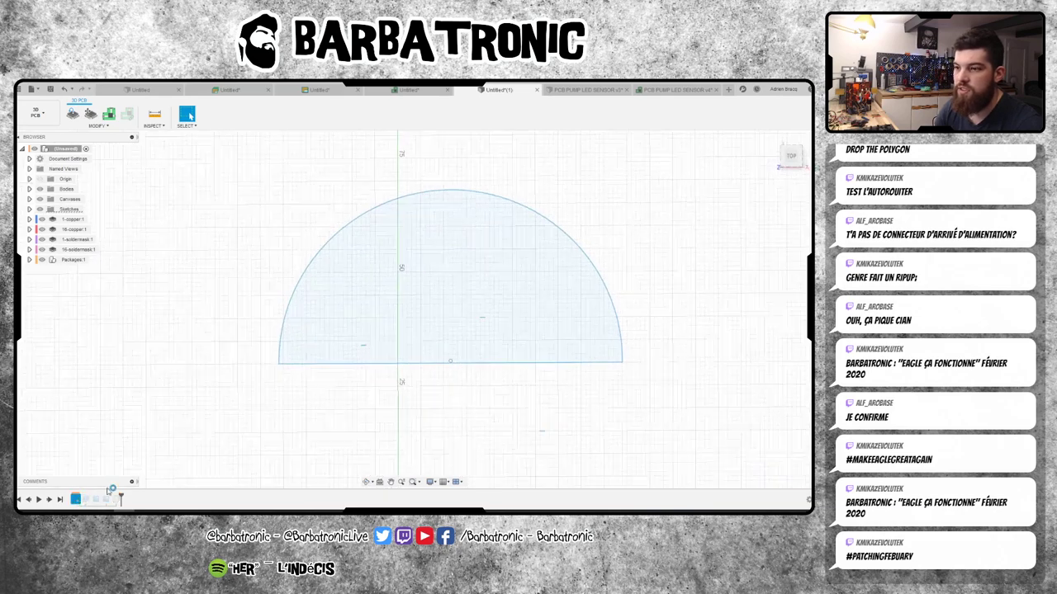
scroll(507, 412, up, 2)
scroll(503, 408, down, 3)
scroll(578, 421, down, 2)
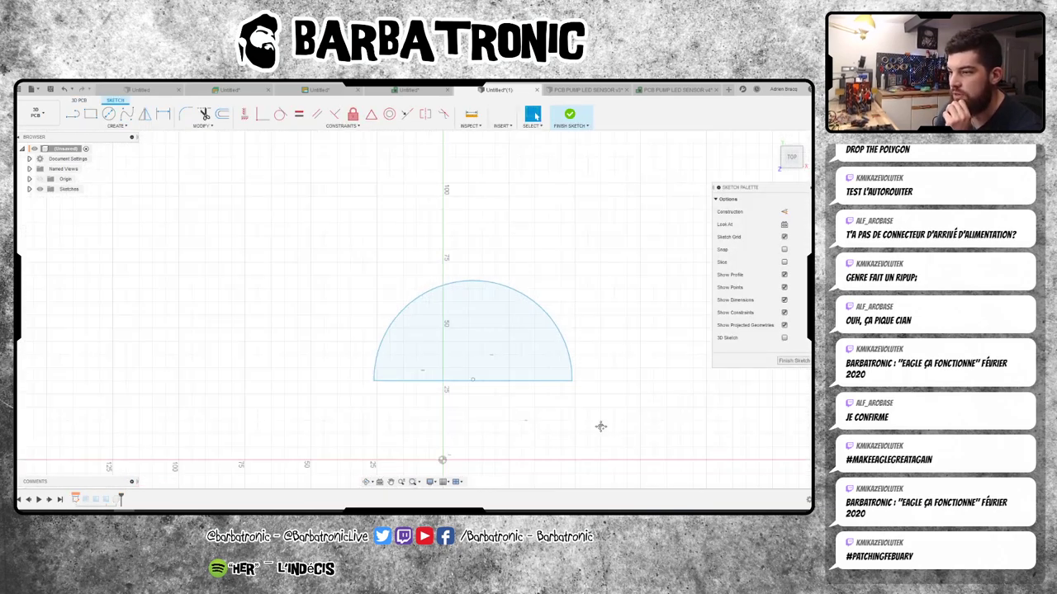
middle_drag(600, 427, 561, 390)
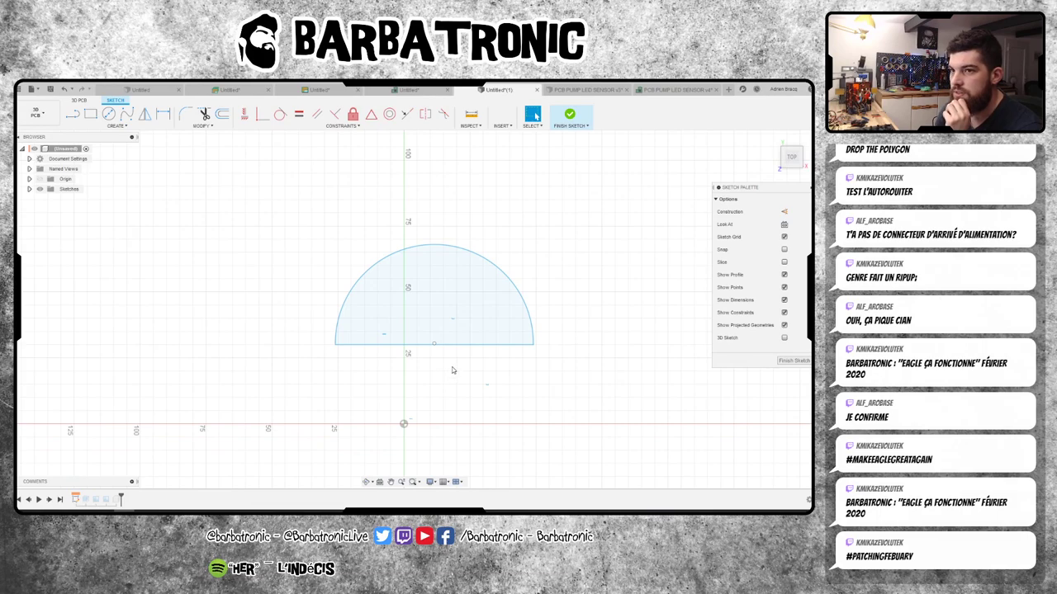
click(794, 364)
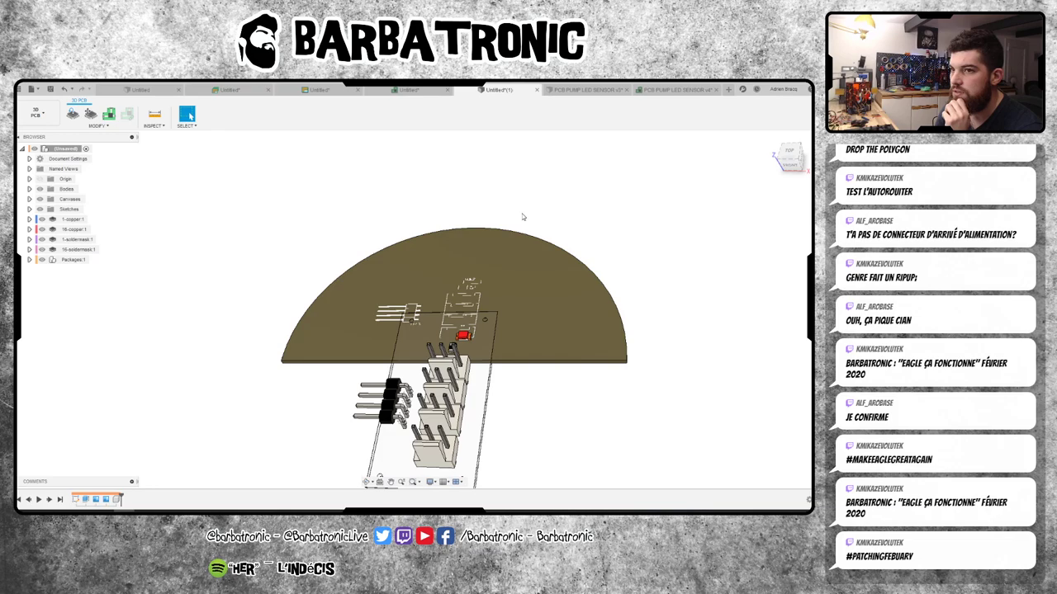
- Close the Untitled(1), PCB PUMP LED SENSOR v3 and v4 designs without saving
click(538, 88)
click(415, 310)
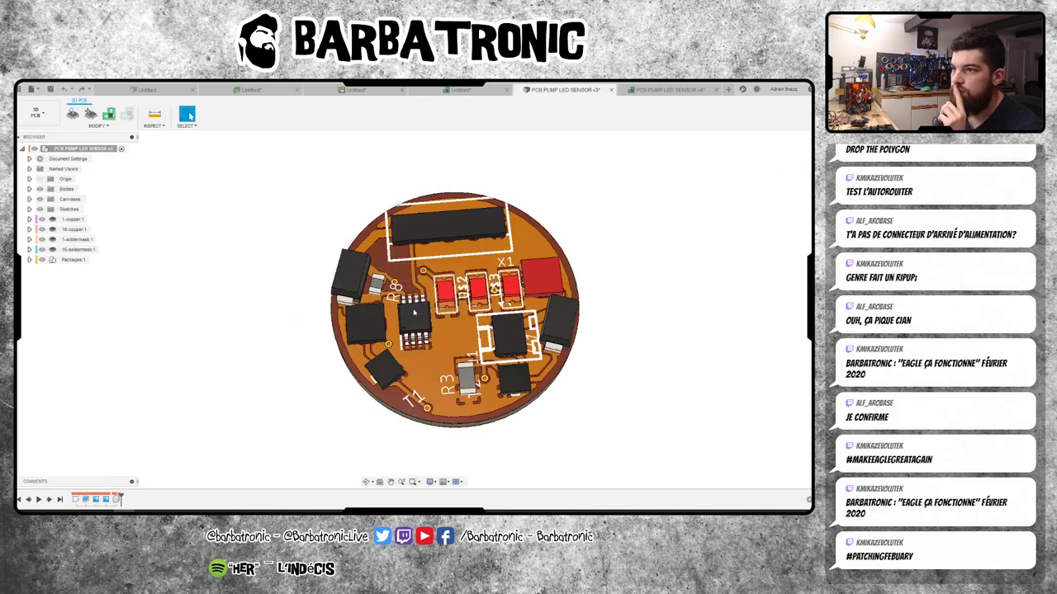
click(610, 89)
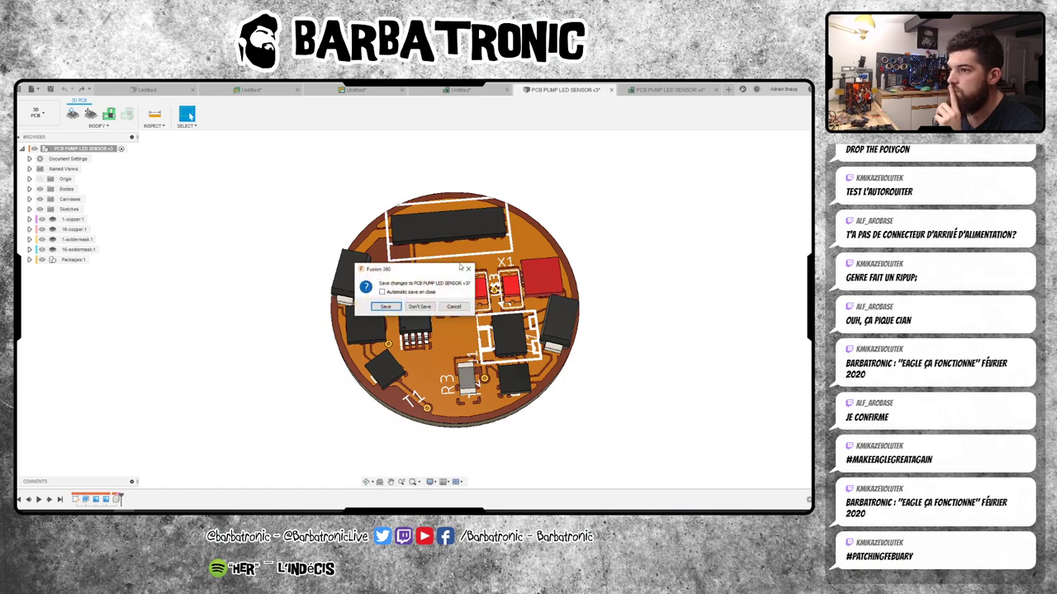
click(421, 308)
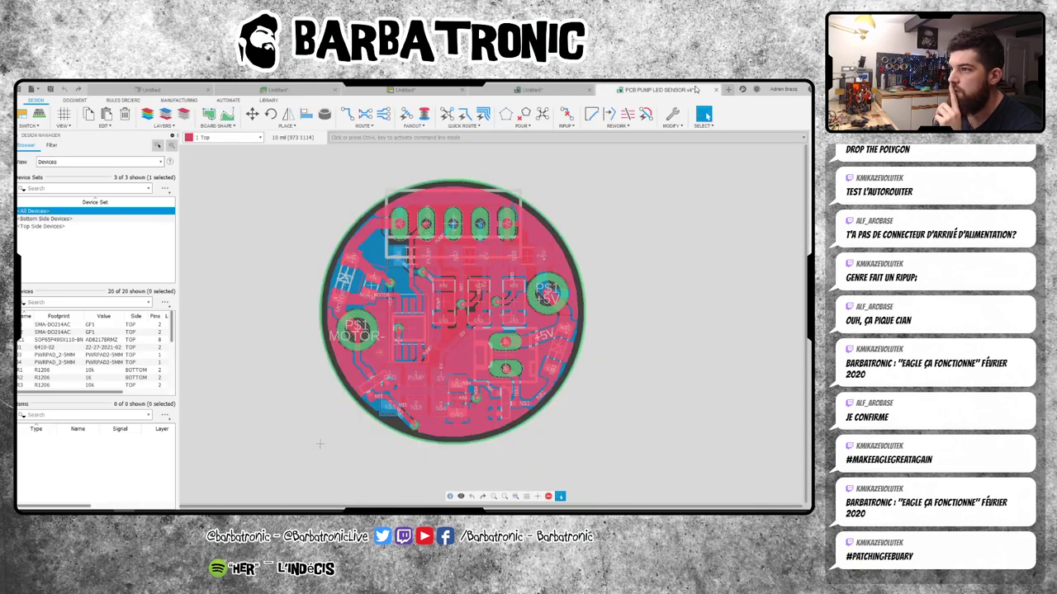
click(715, 89)
click(424, 312)
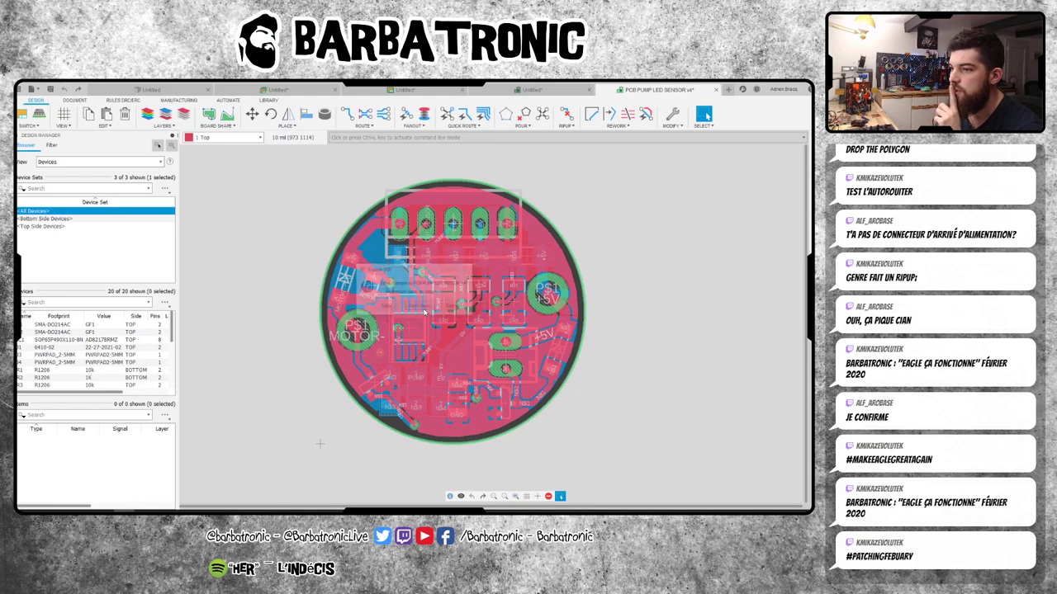
- In a new design, sketch a rectangle with a small circle inside on the top plane
click(729, 91)
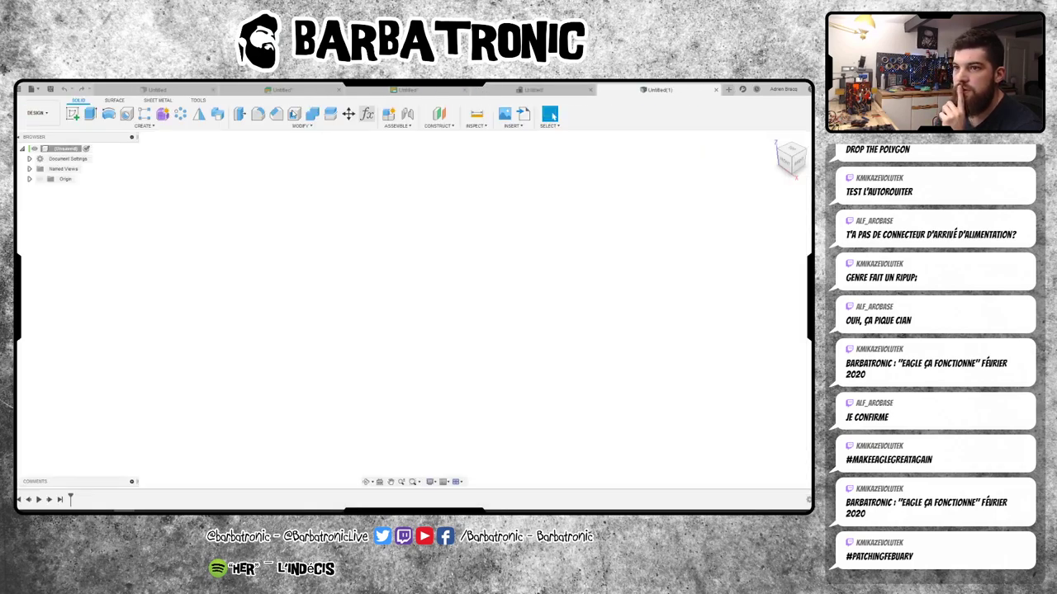
click(462, 312)
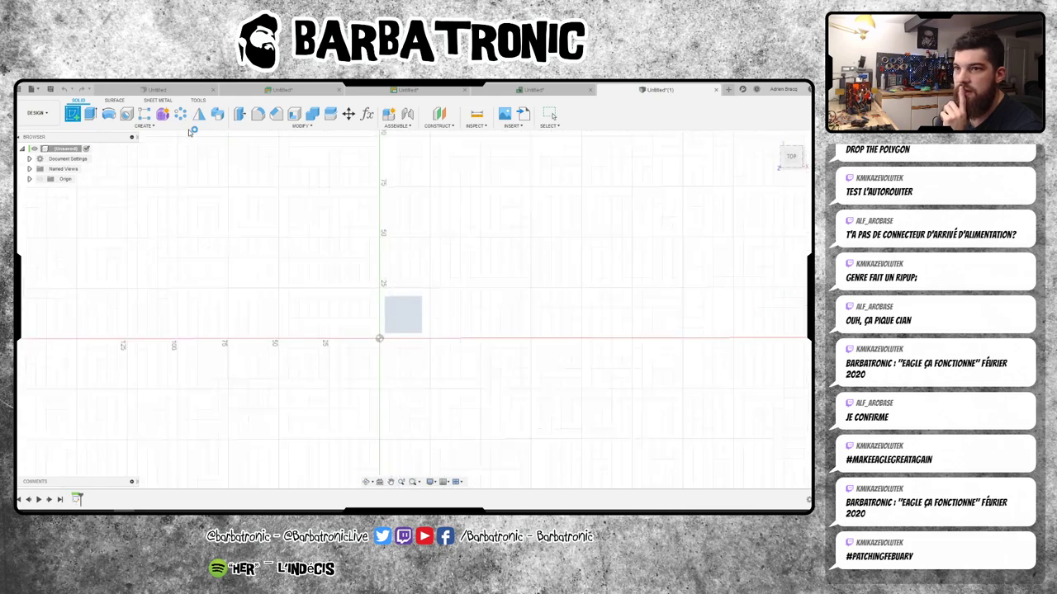
key(r)
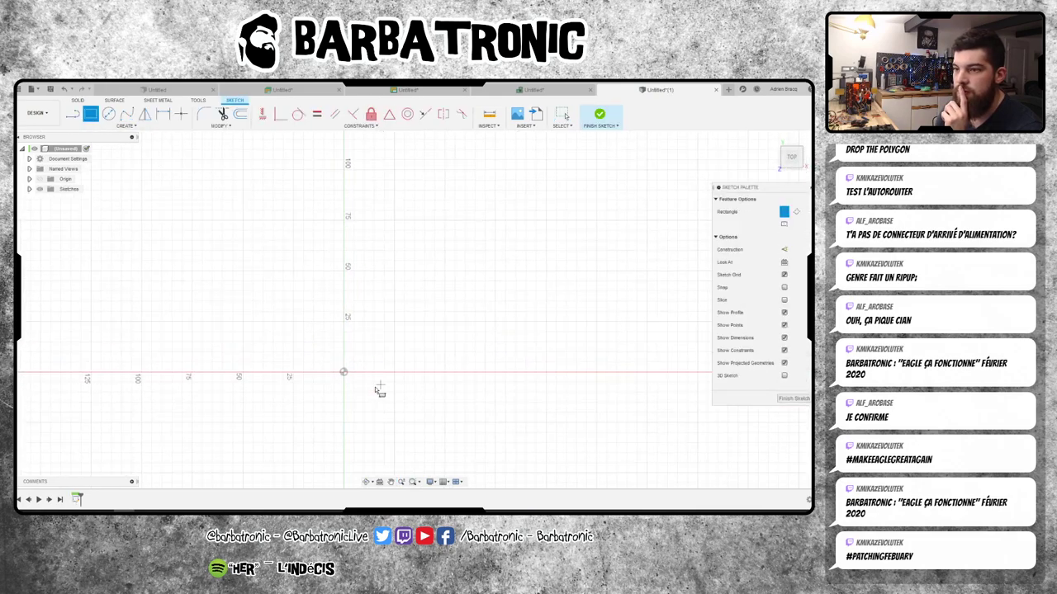
click(343, 372)
click(538, 177)
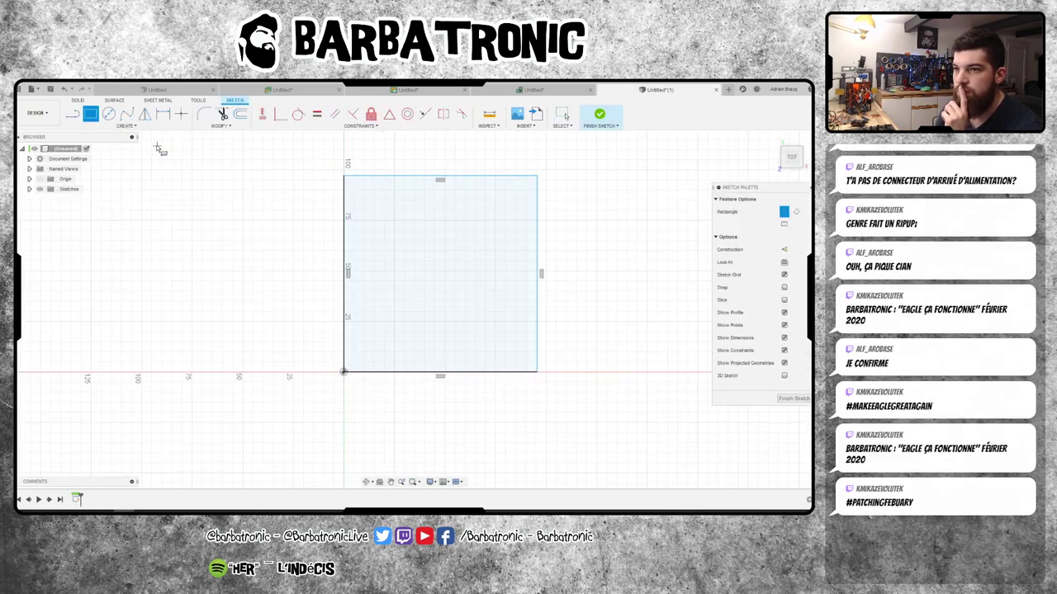
click(108, 113)
click(497, 220)
click(520, 213)
click(601, 114)
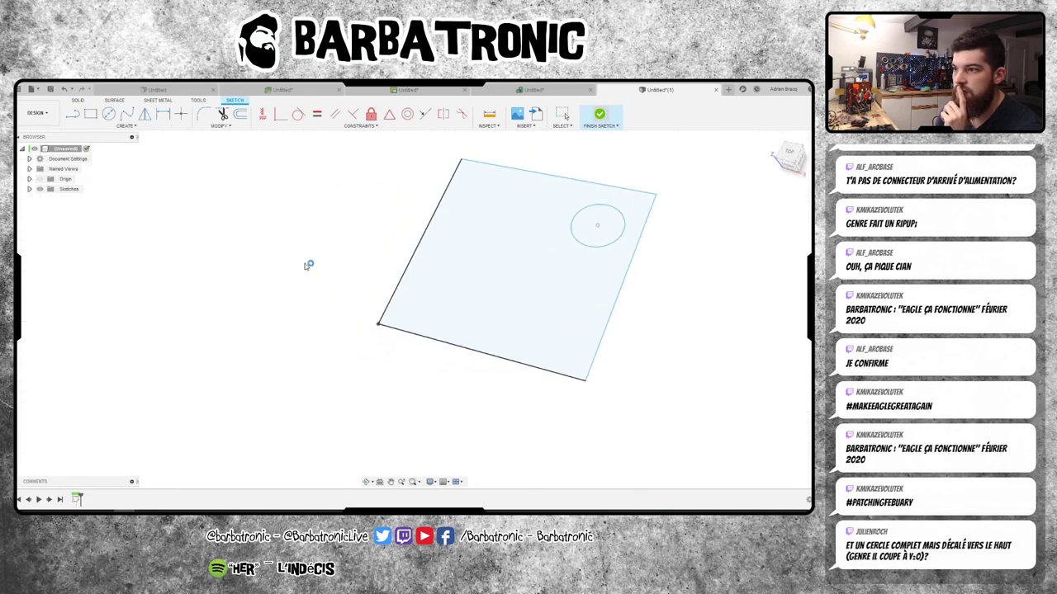
- Create a 3D PCB from the rectangle profile and save it as TEST LIVE
click(142, 125)
click(89, 390)
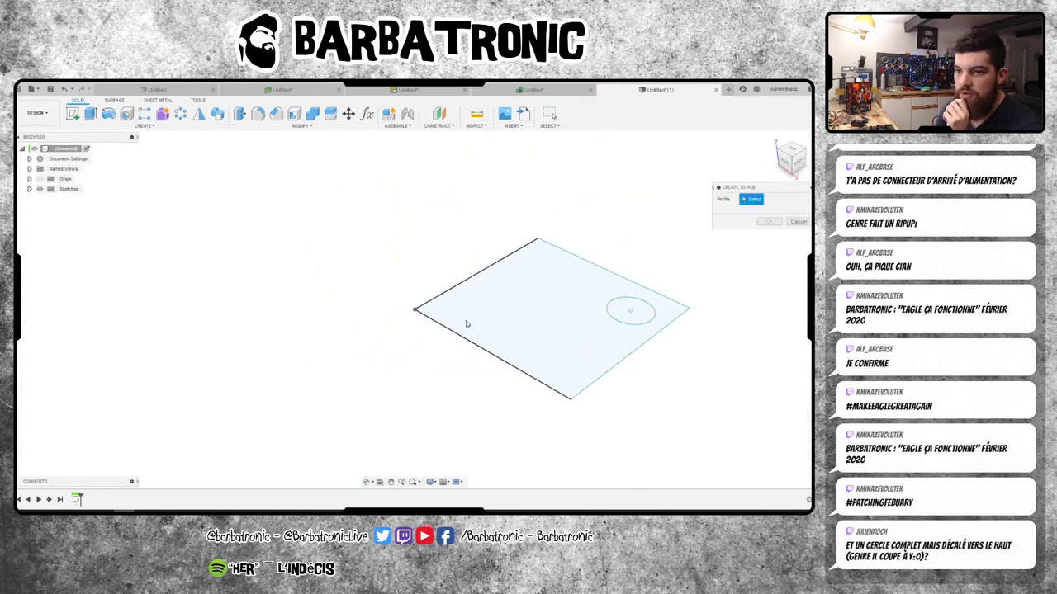
click(523, 276)
click(767, 222)
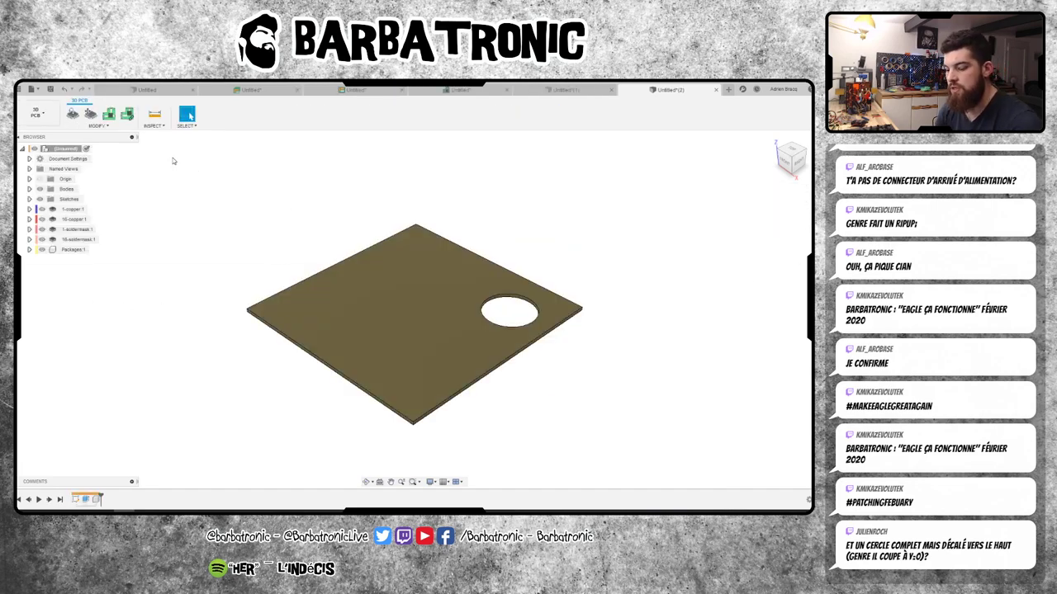
key(ctrl+s)
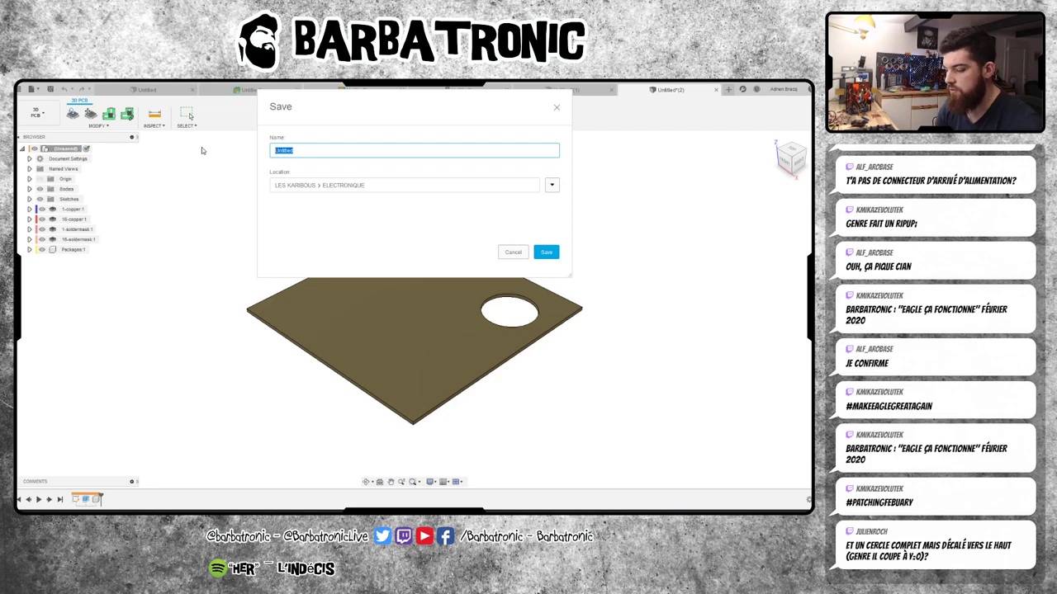
text(TEST LIVE)
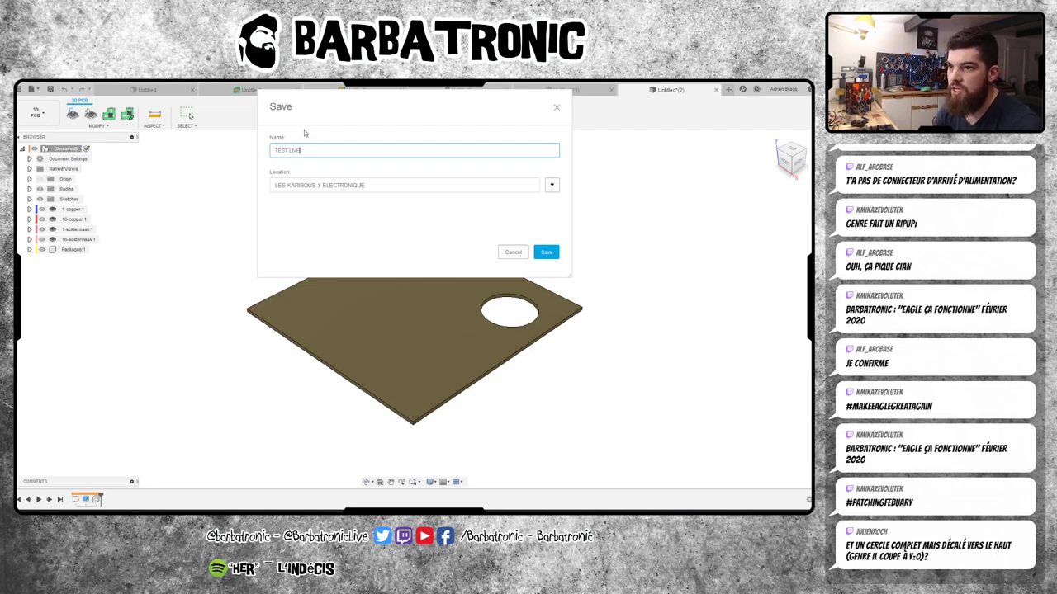
click(535, 254)
- From the 2D board document, choose View 3D PCB in the SWITCH menu
click(488, 88)
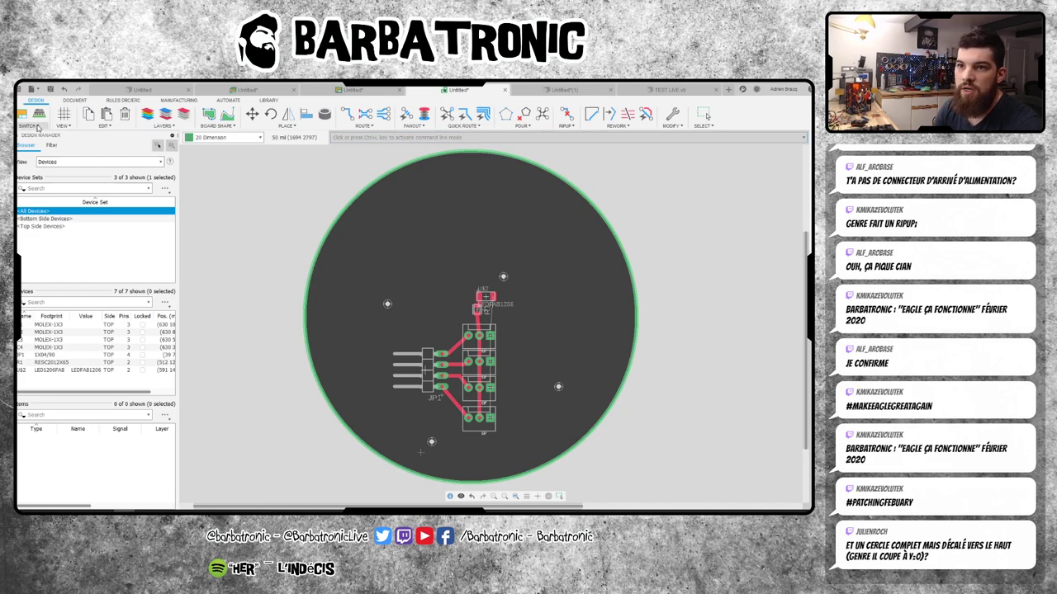
click(32, 125)
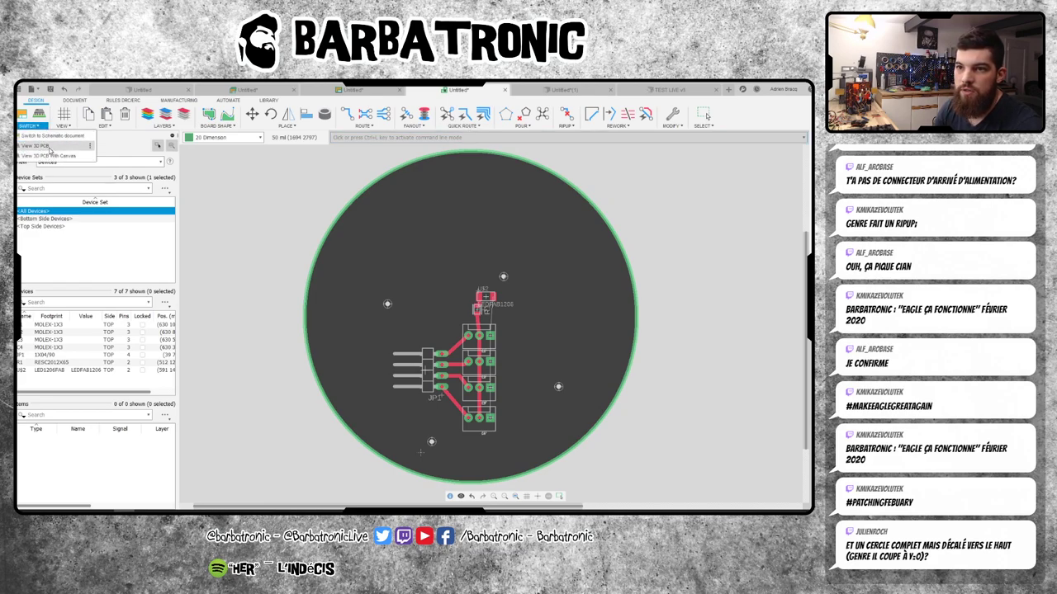
click(91, 146)
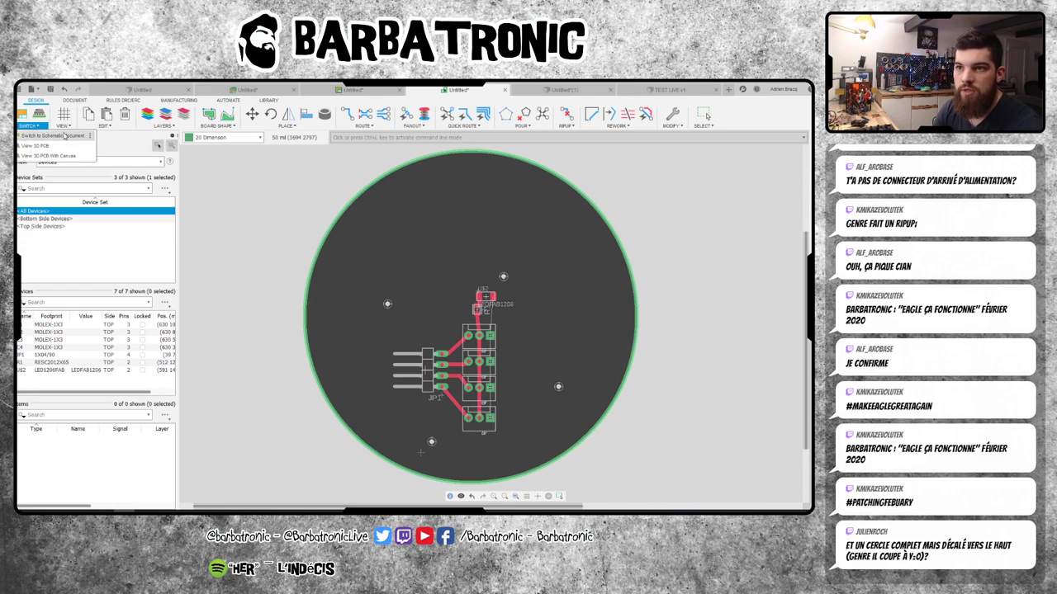
click(243, 178)
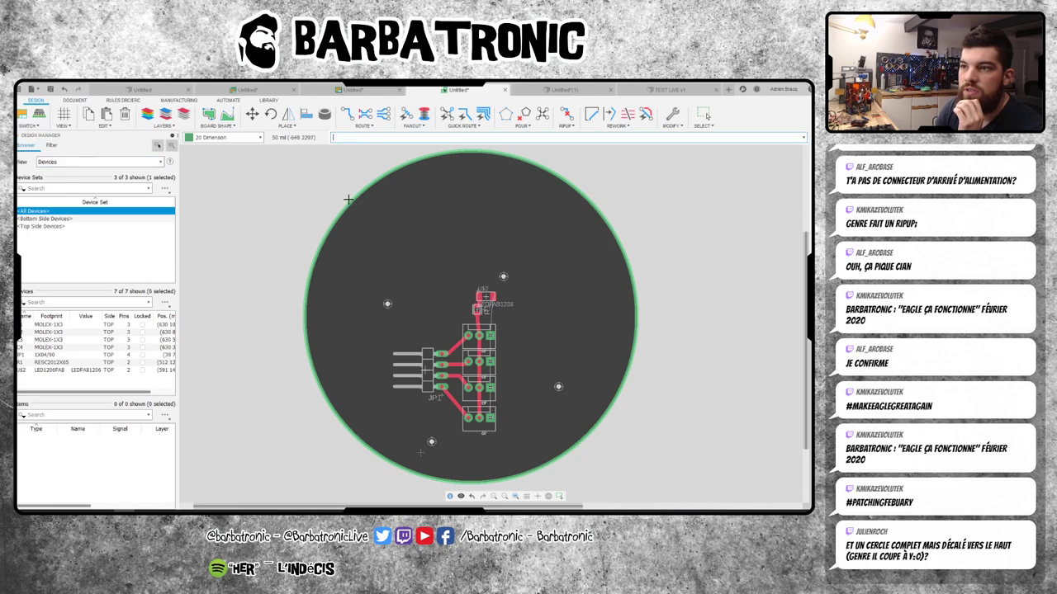
click(36, 126)
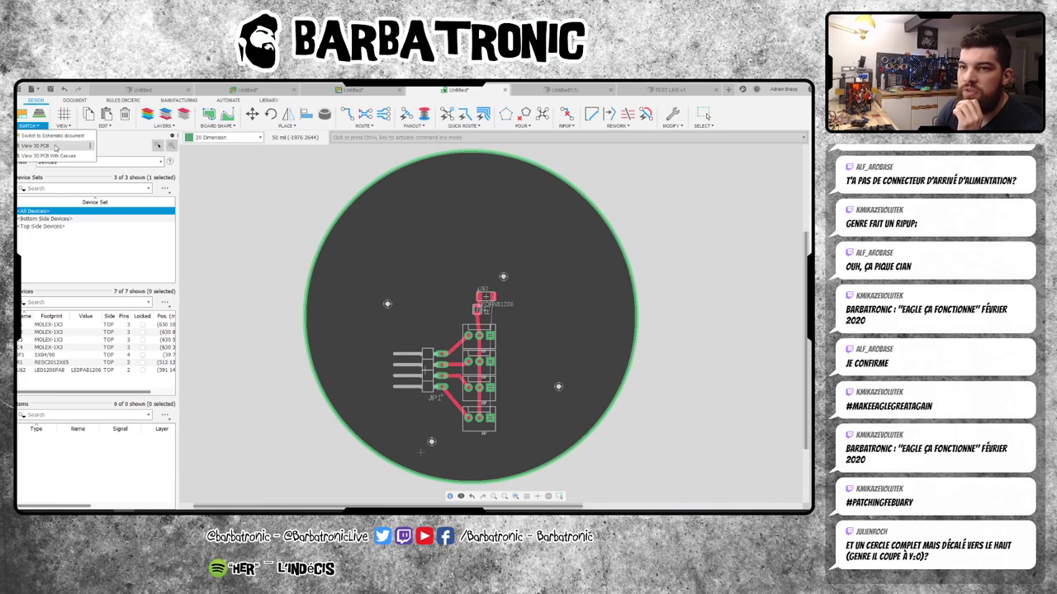
click(56, 156)
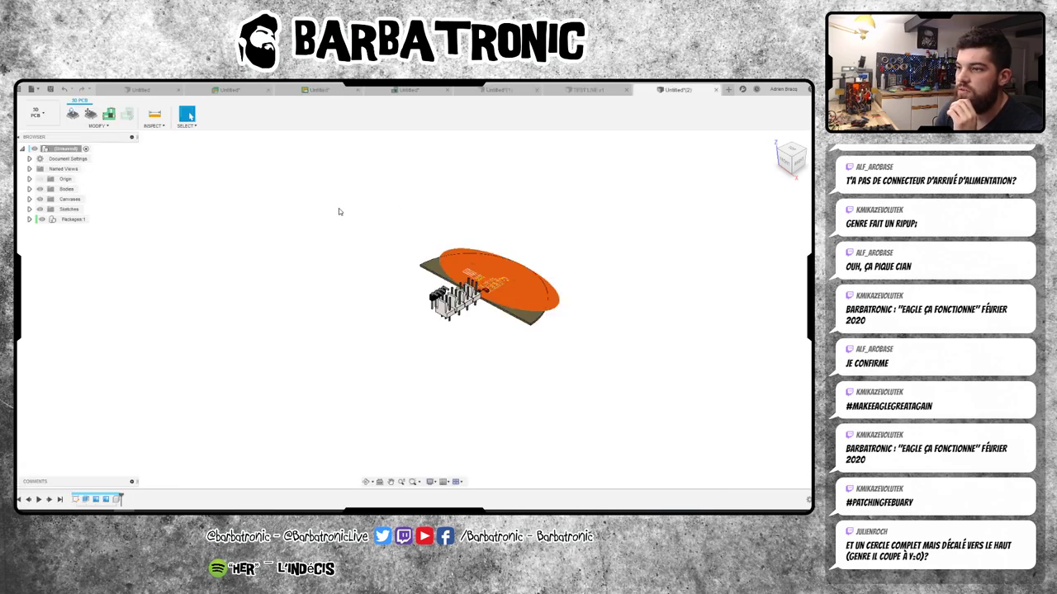
- Orbit and zoom the 3D board from several angles, then Push to 2D PCB
shift+middle_drag(338, 211, 531, 287)
scroll(532, 287, up, 5)
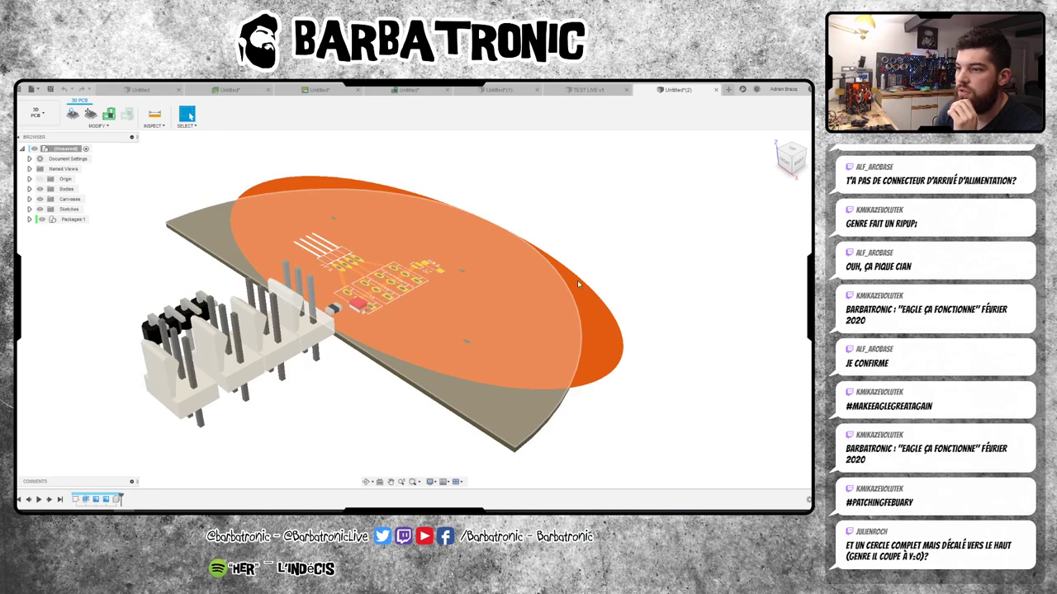
scroll(577, 280, up, 2)
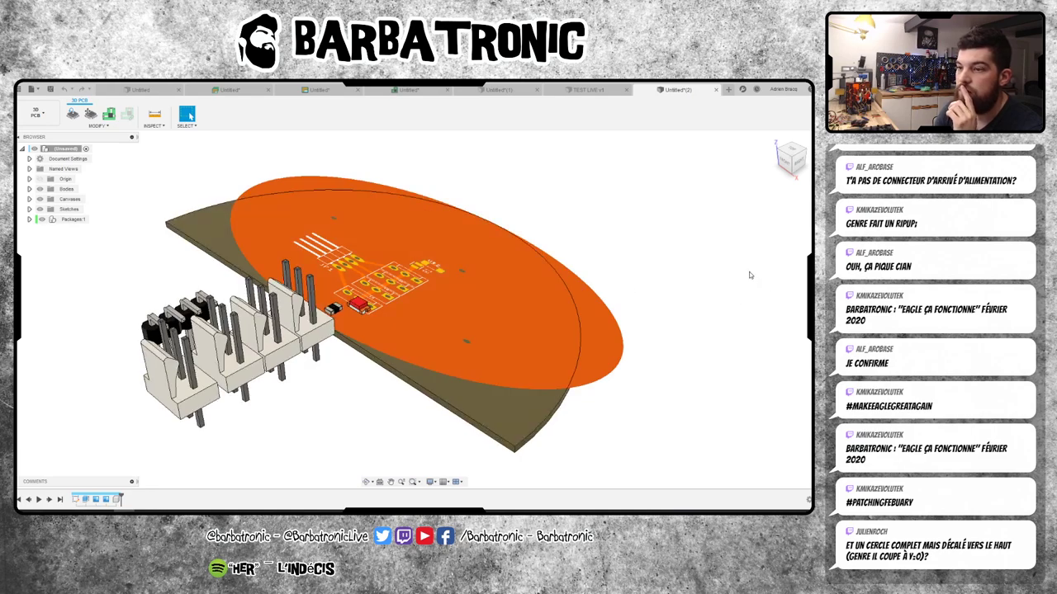
shift+middle_drag(680, 246, 719, 226)
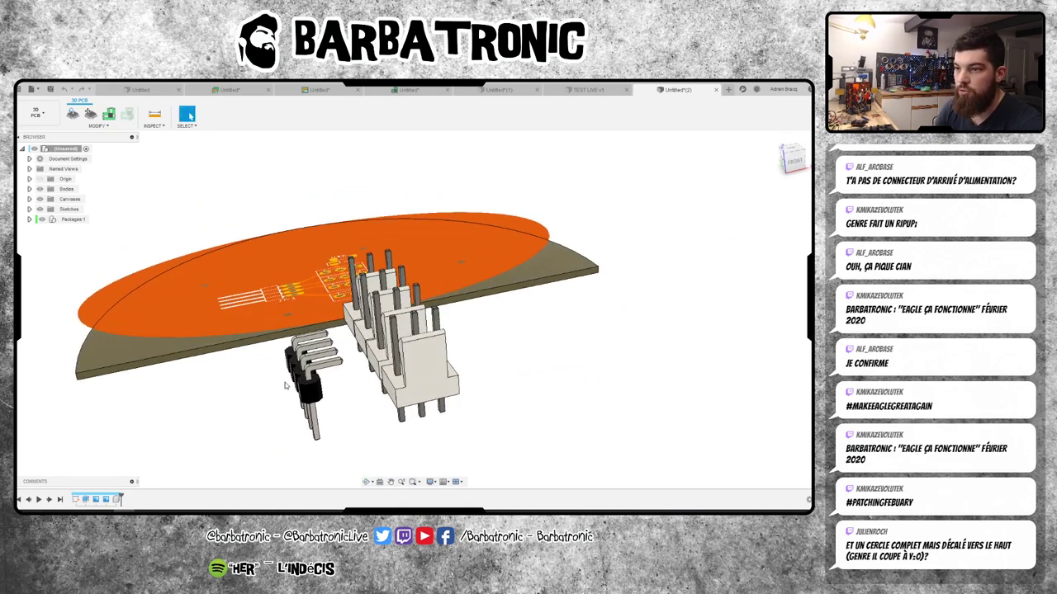
mouse_move(532, 353)
shift+middle_down()
mouse_move(566, 409)
mouse_move(245, 199)
shift+middle_up()
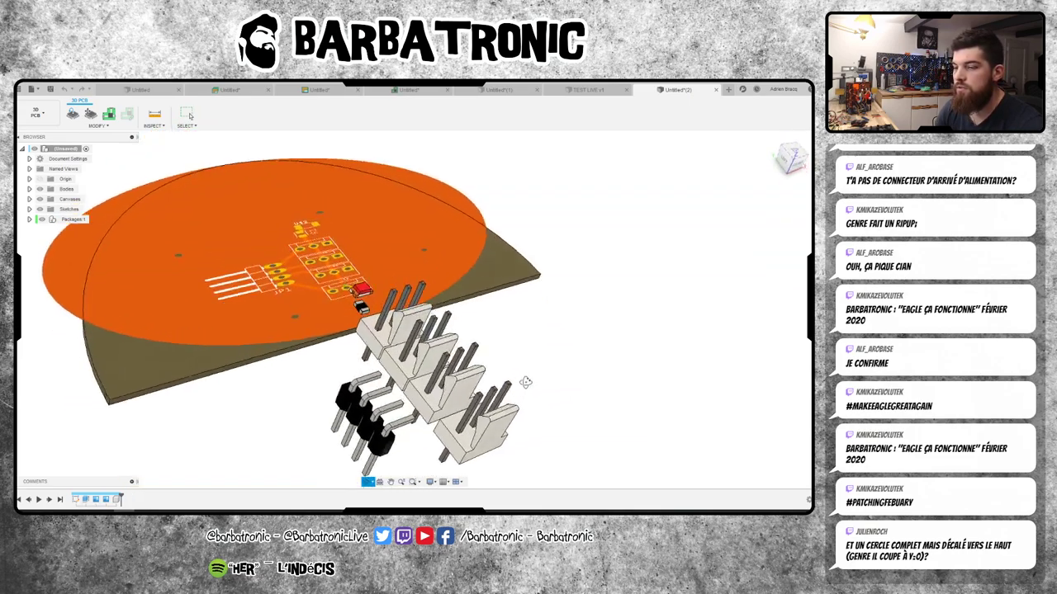
click(97, 126)
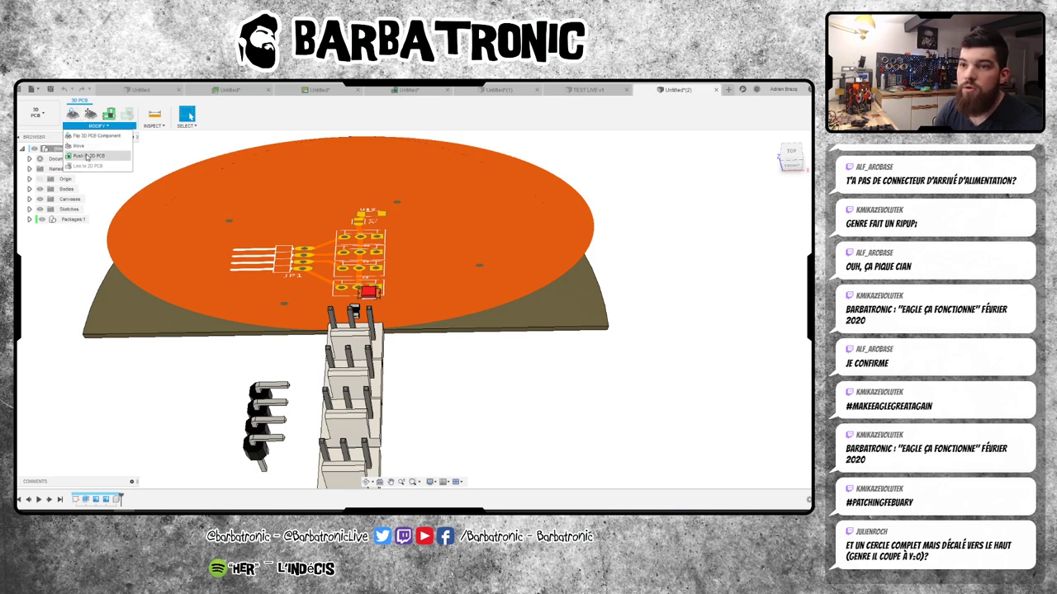
click(87, 157)
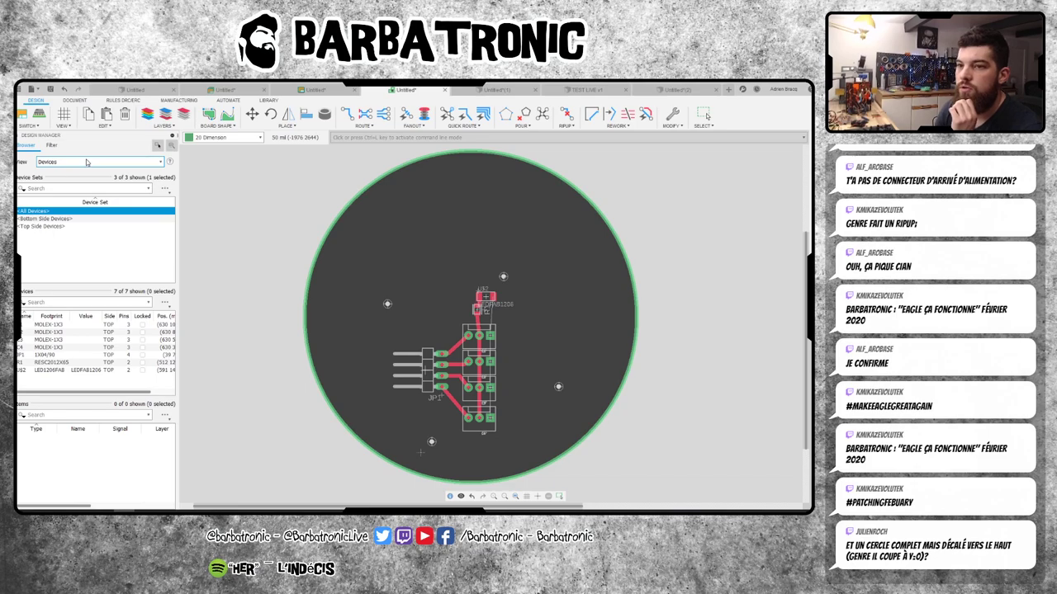
click(30, 125)
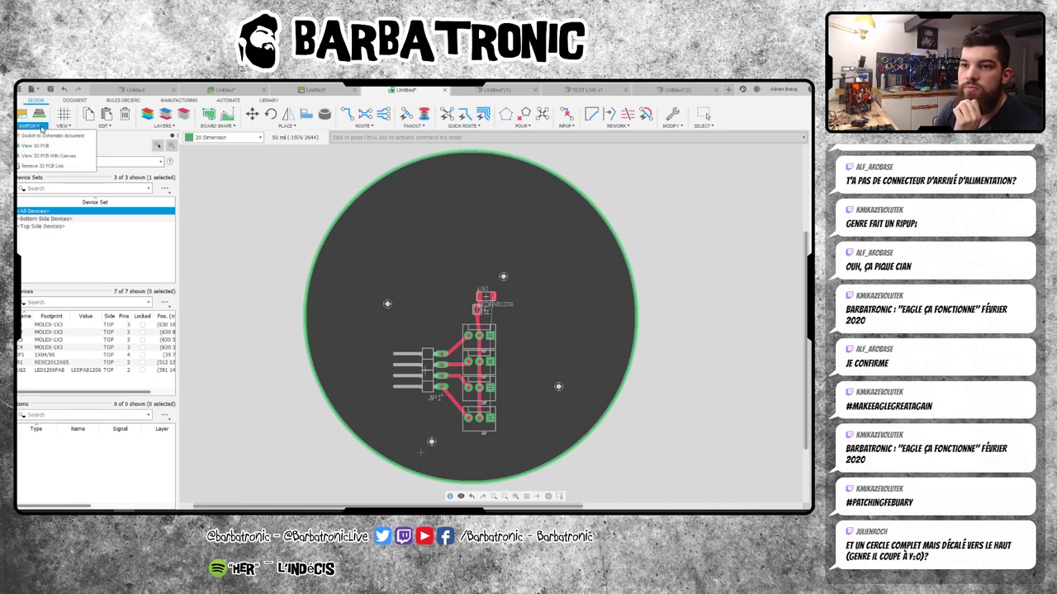
click(47, 168)
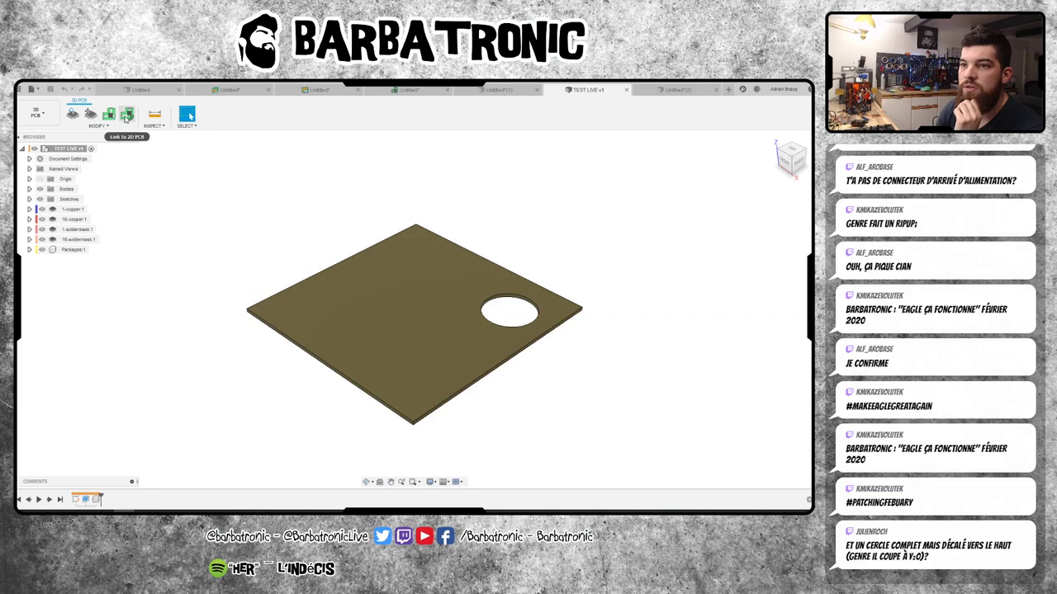
click(127, 116)
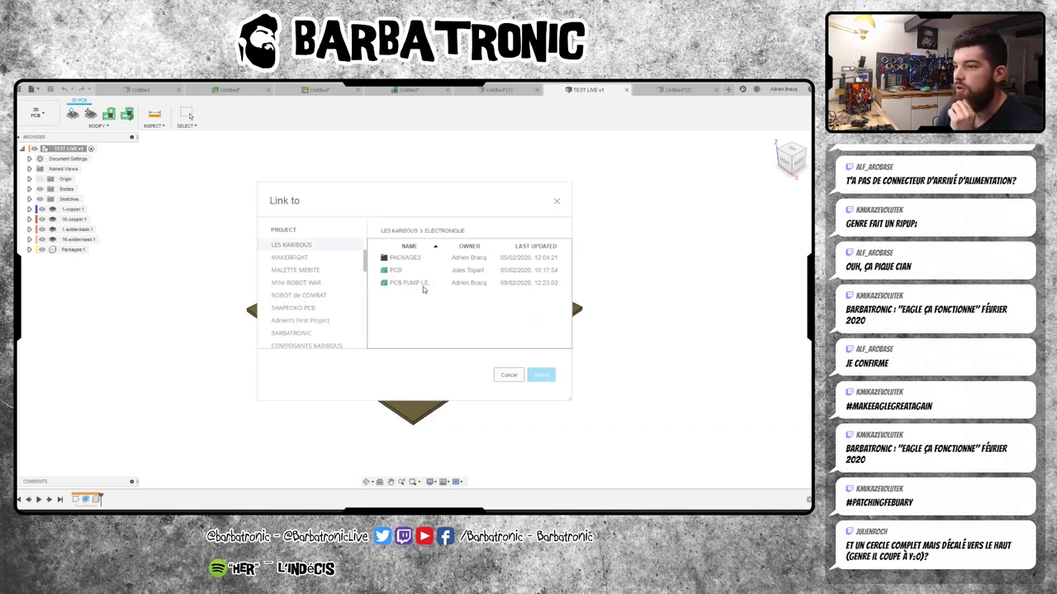
click(509, 375)
click(500, 89)
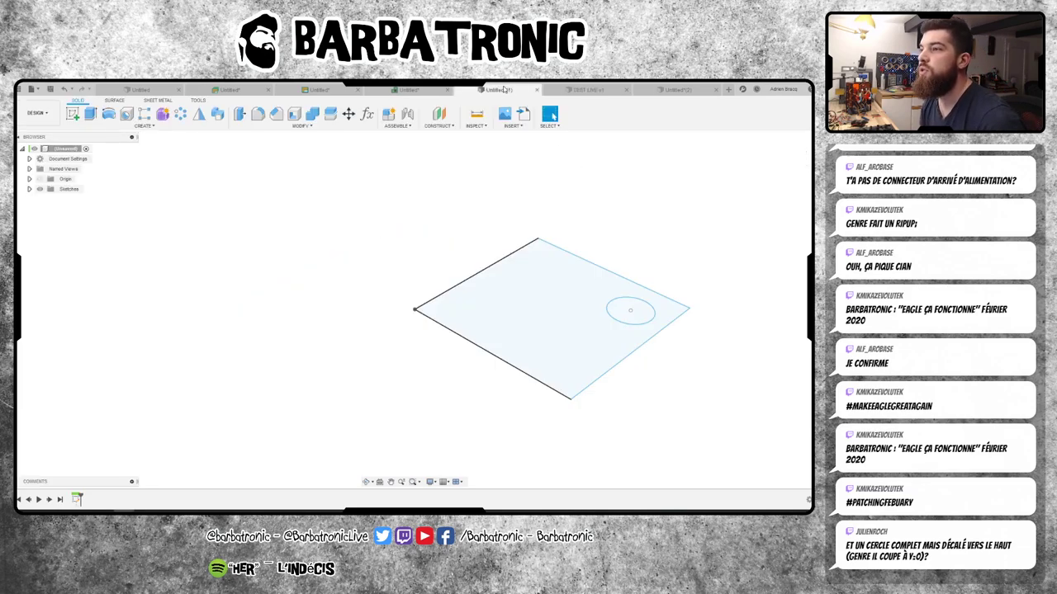
click(410, 90)
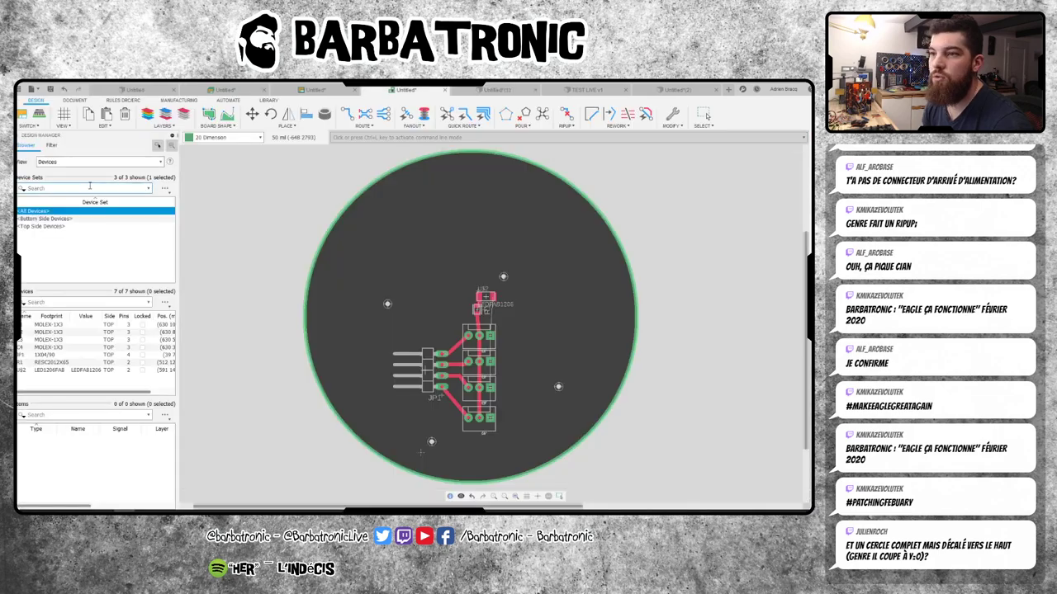
click(31, 126)
click(67, 167)
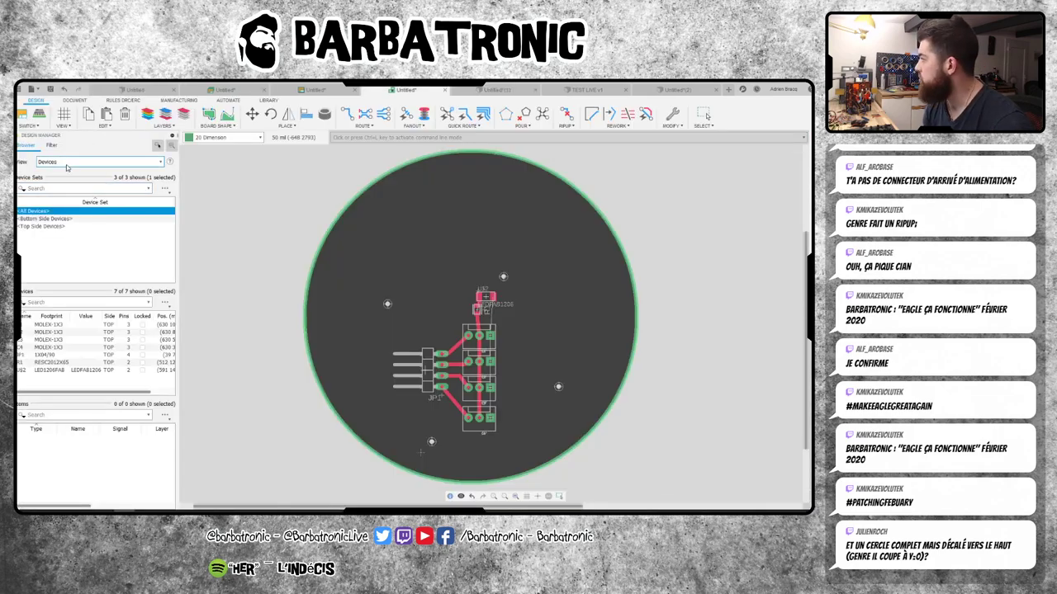
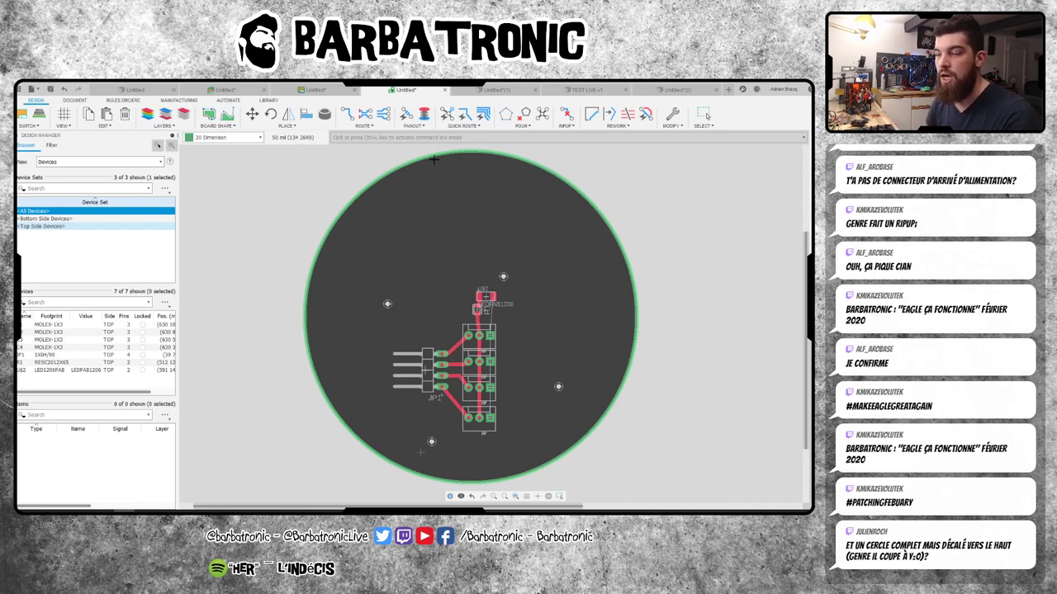
- Close the Untitled sketch design without saving it
click(496, 89)
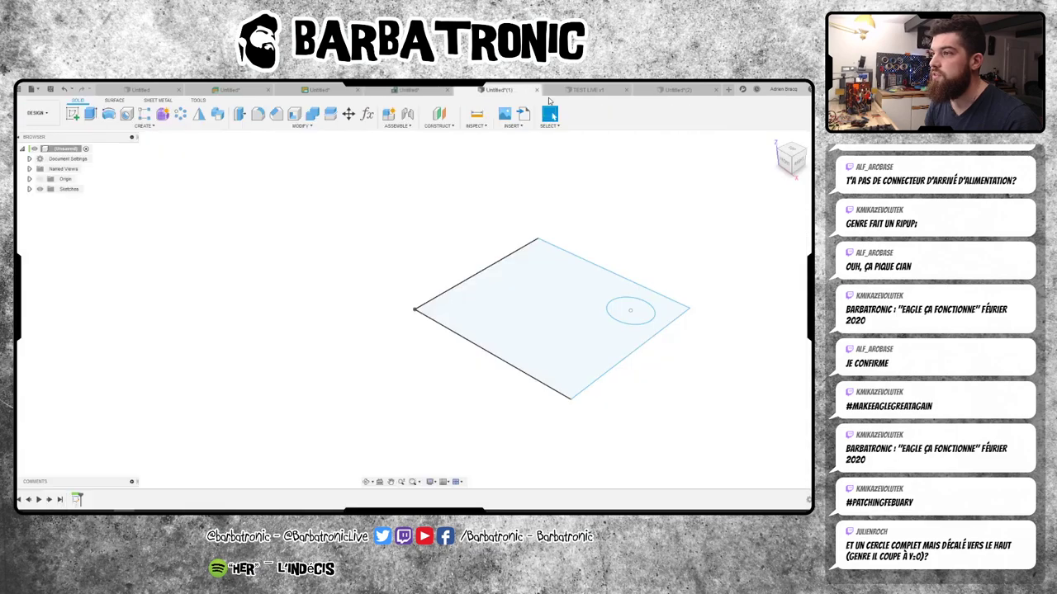
middle_drag(639, 207, 566, 212)
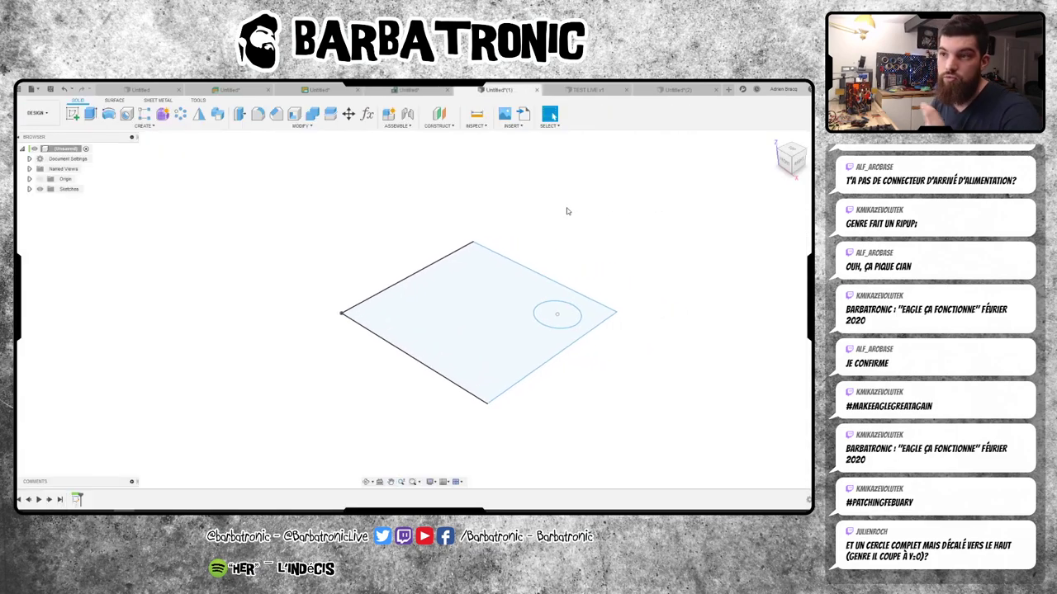
click(593, 92)
click(535, 90)
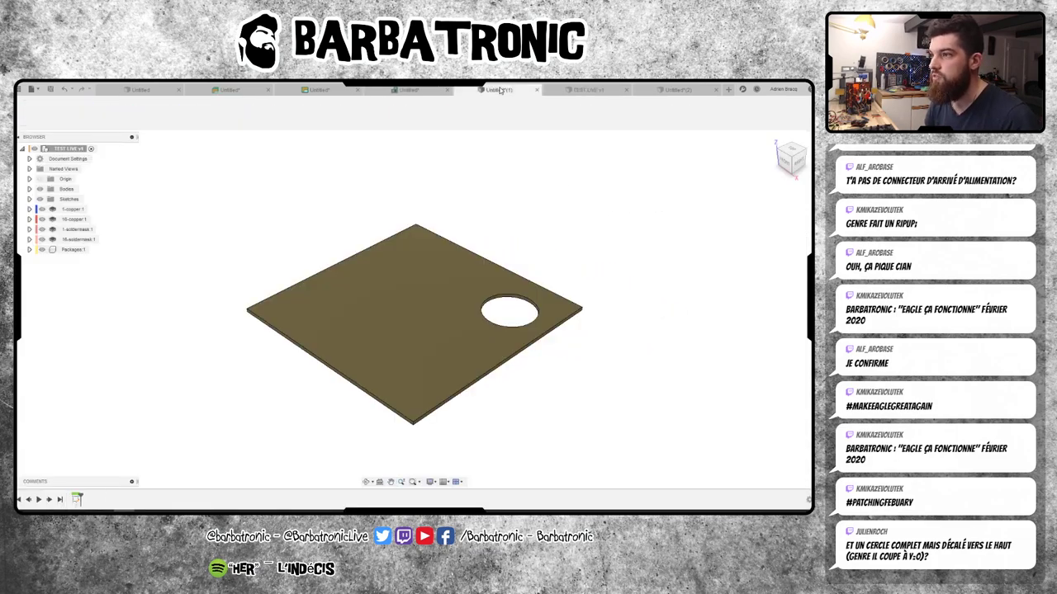
click(537, 90)
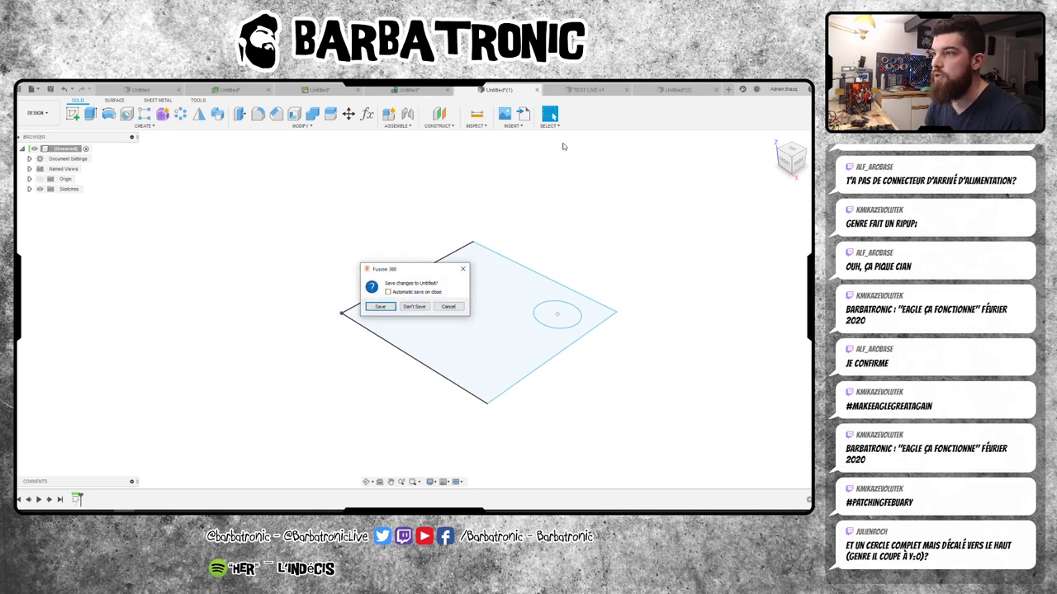
click(421, 309)
- Save the circular board layout as 'PCB TEST LIVE', then bring up the TEST LIVE v1 board
click(462, 90)
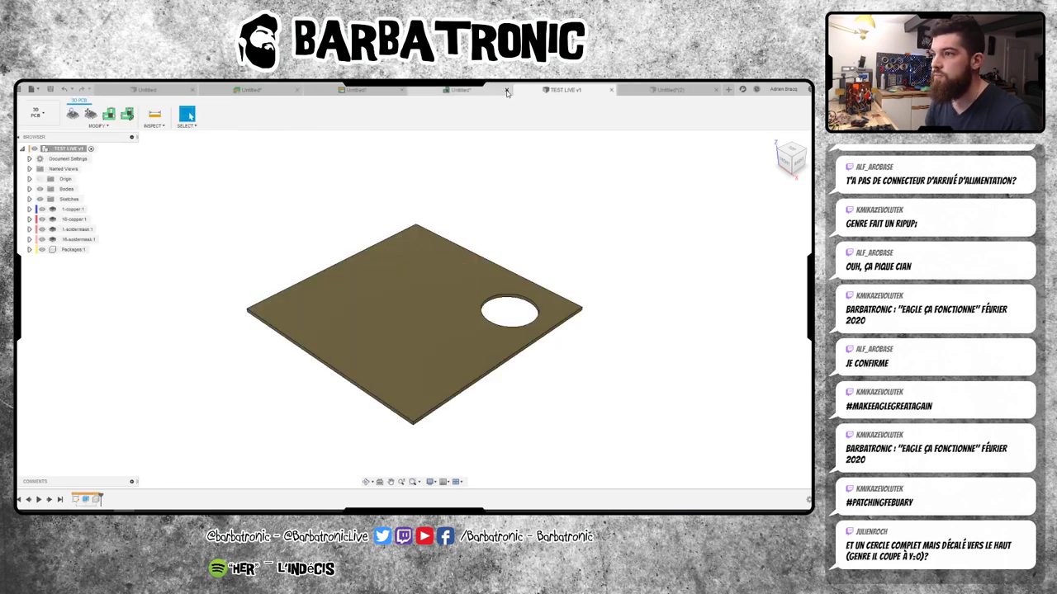
key(ctrl+s)
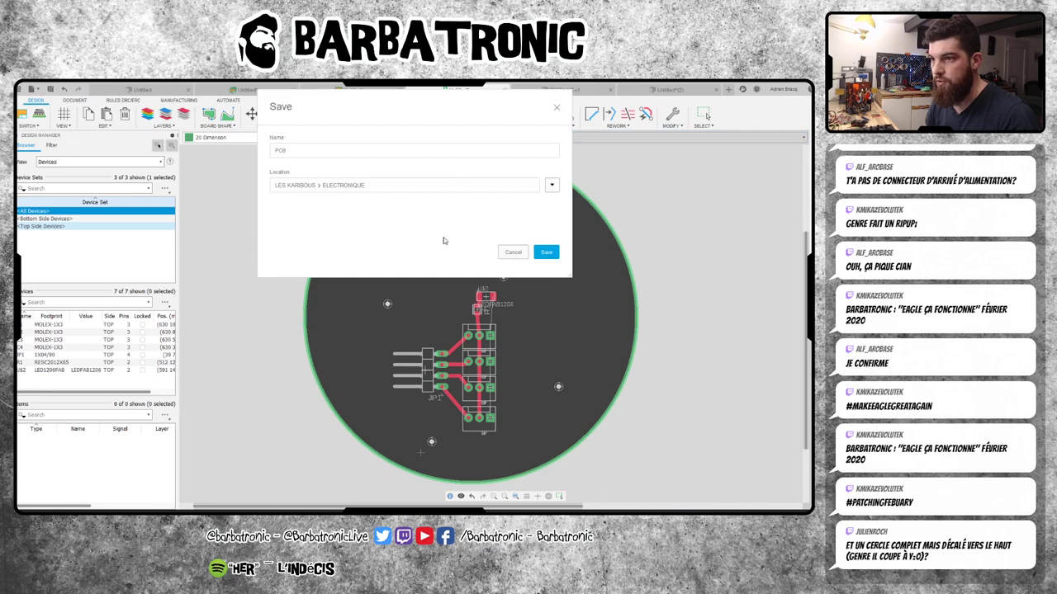
click(322, 150)
text(T)
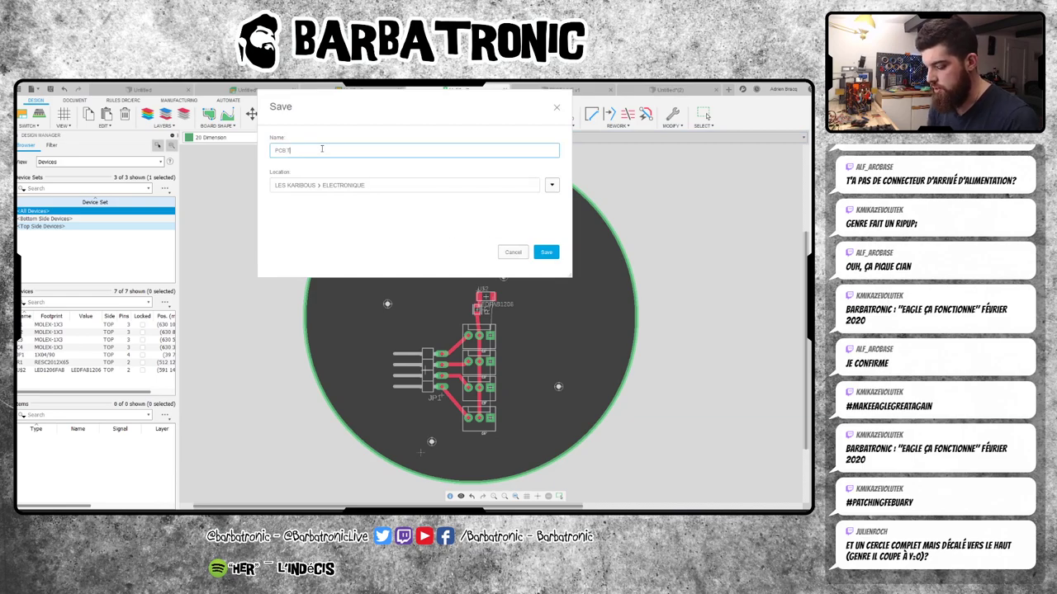
text(EST LIVE)
key(Return)
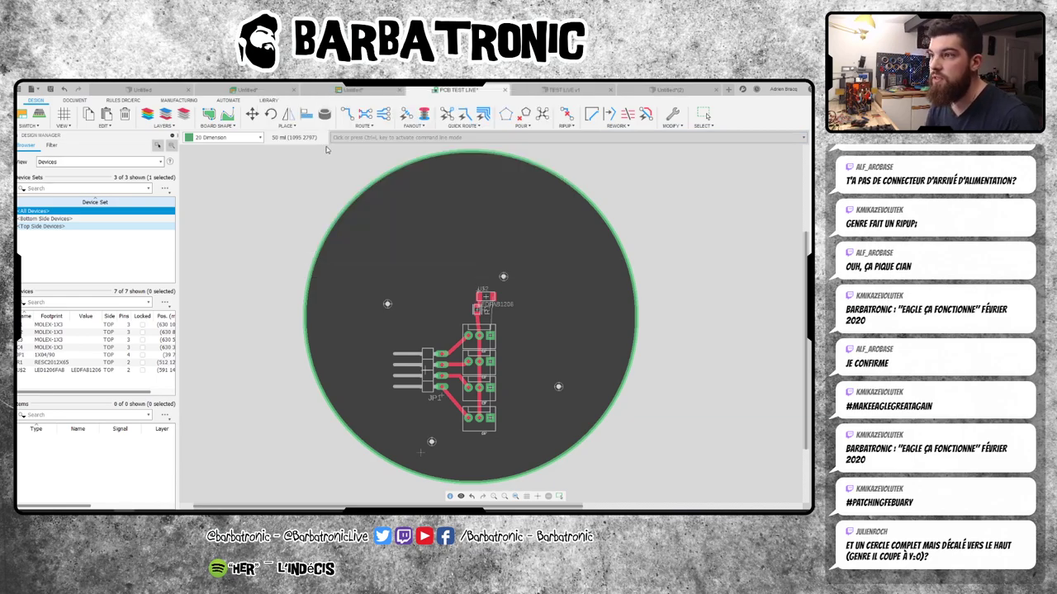
click(564, 89)
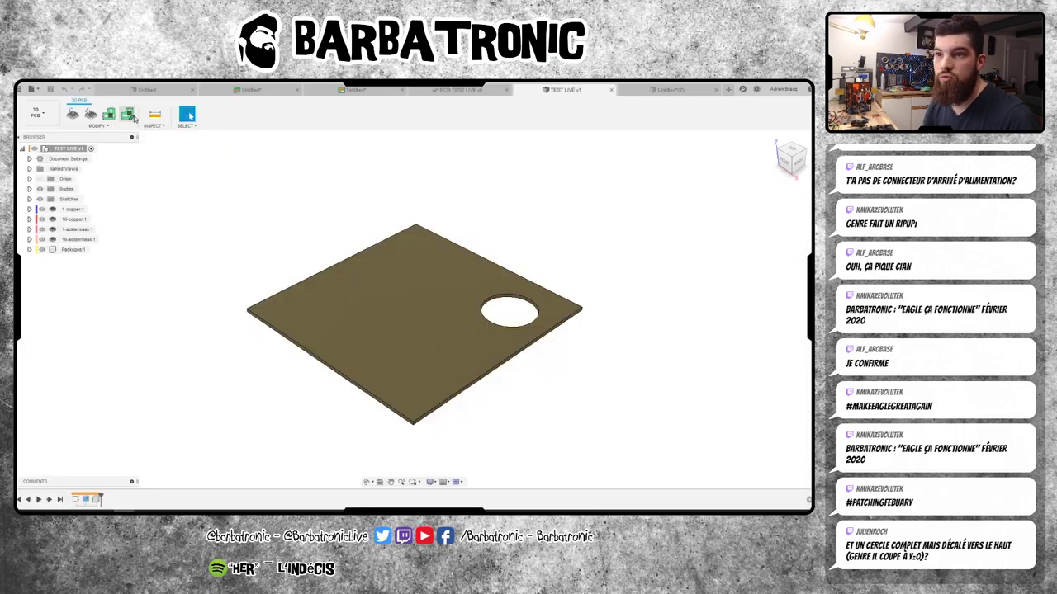
- Push the TEST LIVE v1 board to 2D PCB, linking it to the PCB TEST LIVE design
click(130, 116)
click(398, 296)
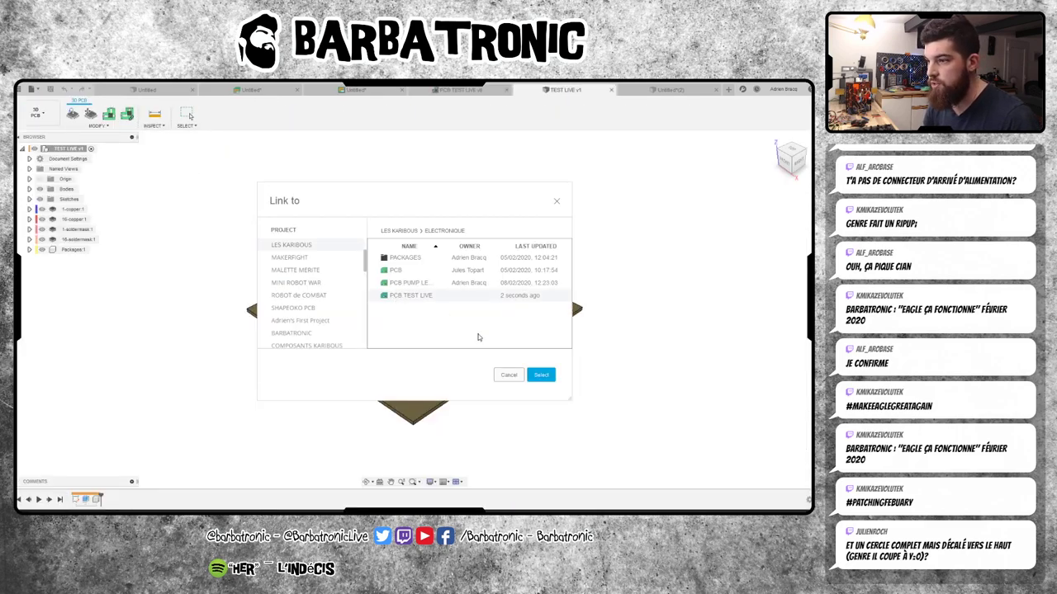
click(541, 375)
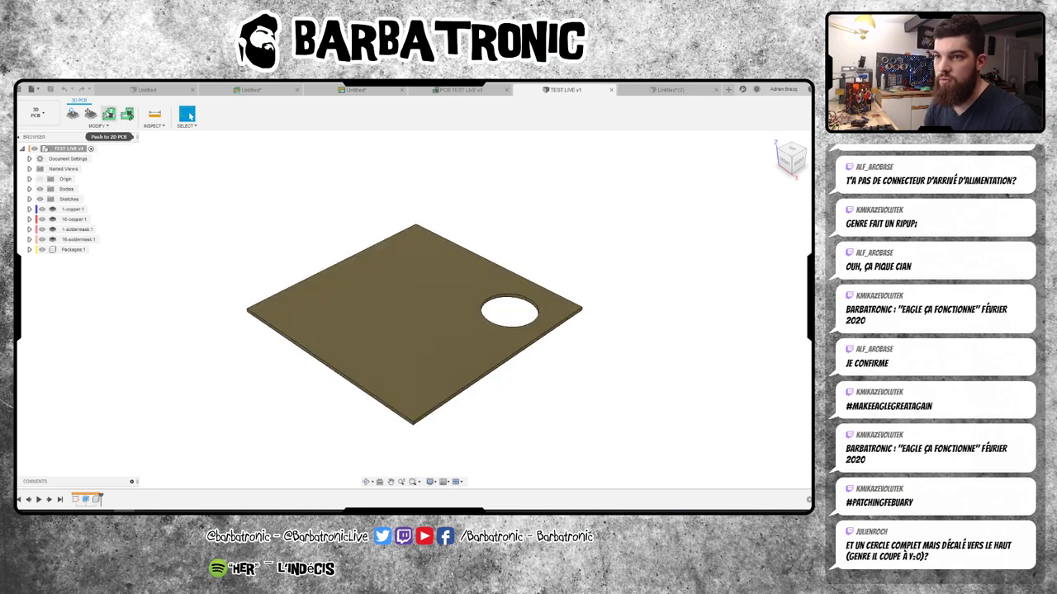
click(108, 114)
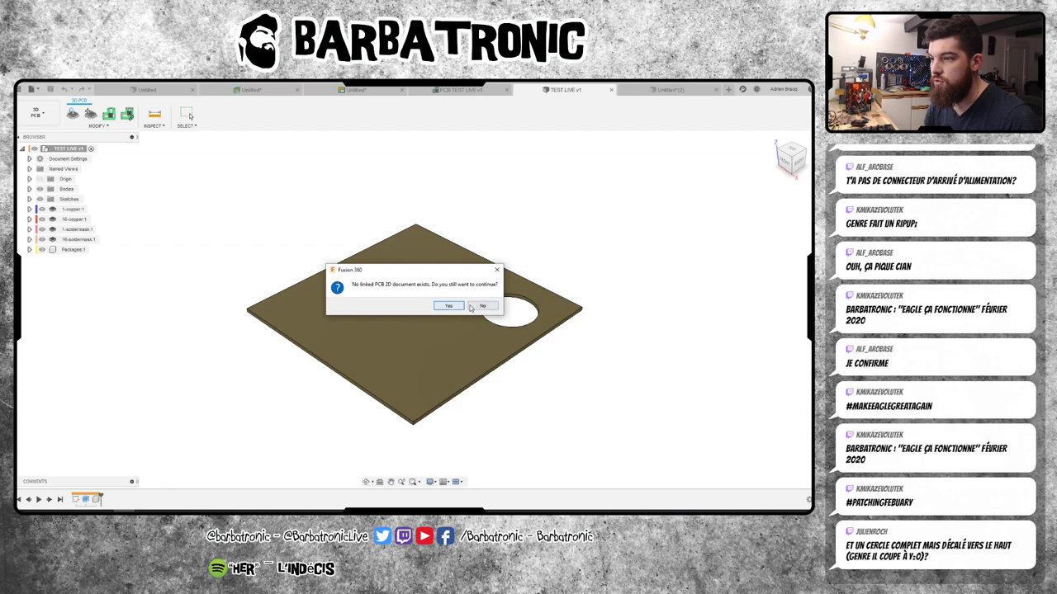
click(477, 307)
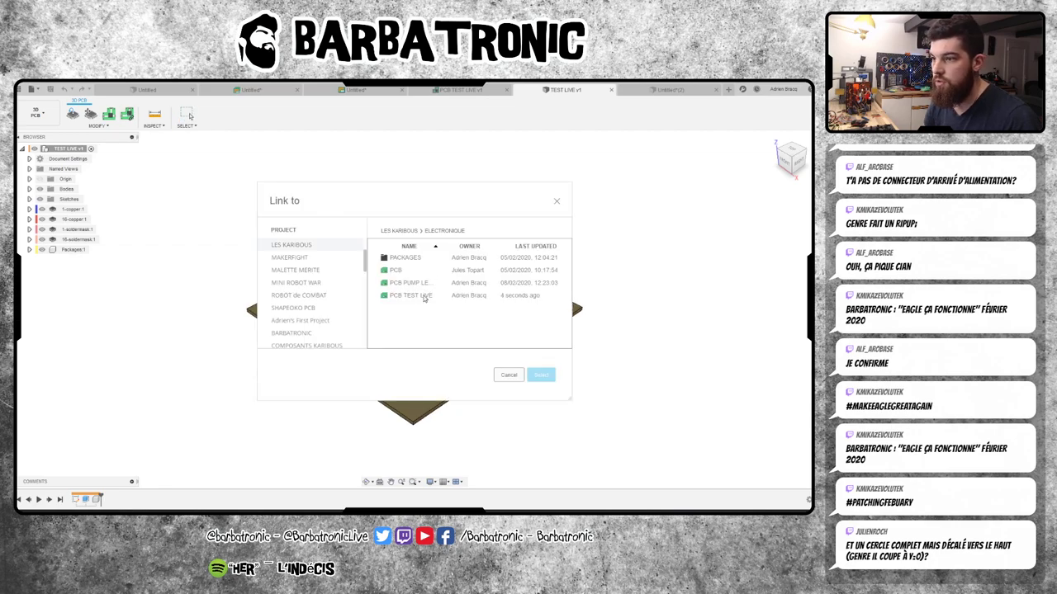
click(424, 297)
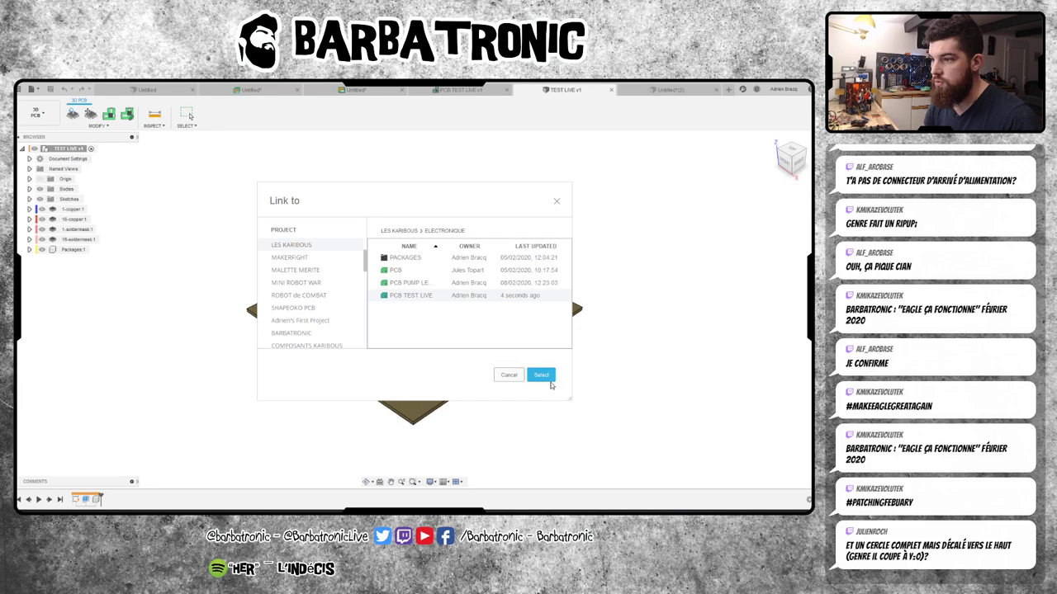
click(542, 375)
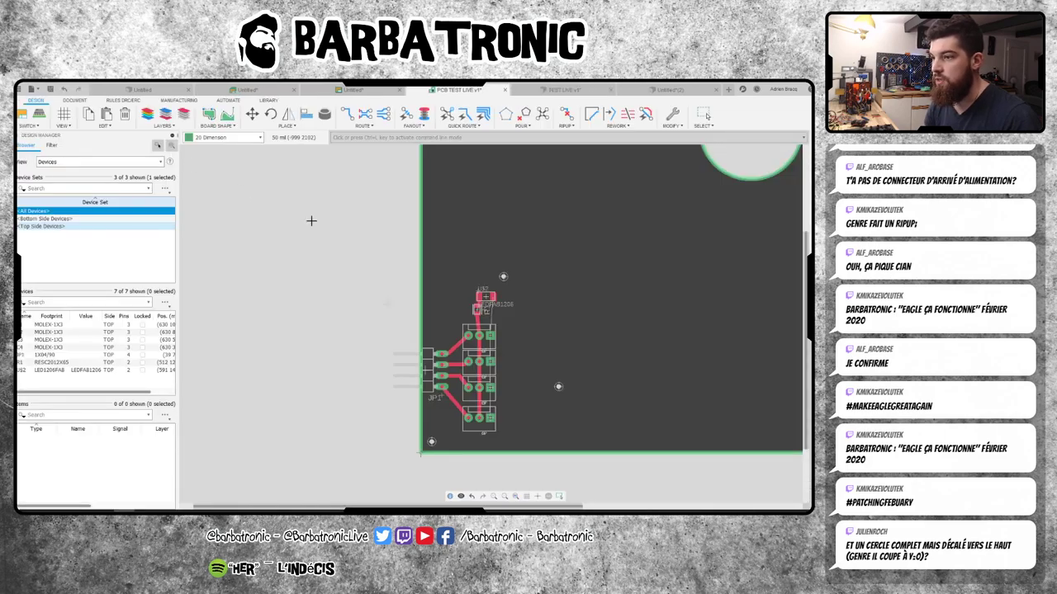
- Switch to the 3D PCB to see the header connectors placed on the board
scroll(311, 221, down, 3)
scroll(309, 288, up, 5)
scroll(308, 288, down, 5)
scroll(308, 288, down, 2)
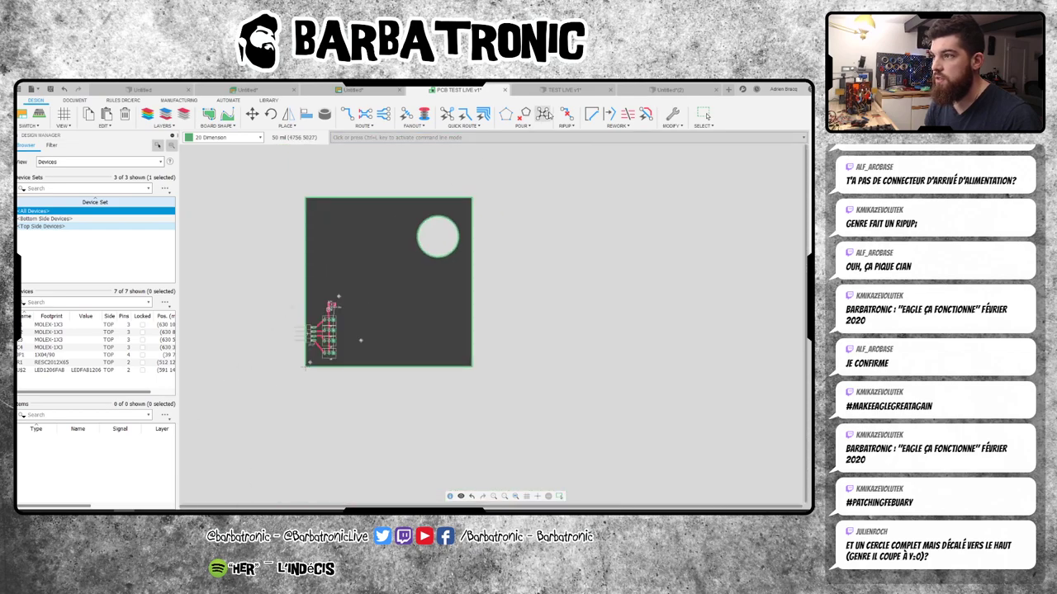
scroll(328, 252, up, 3)
scroll(306, 235, down, 2)
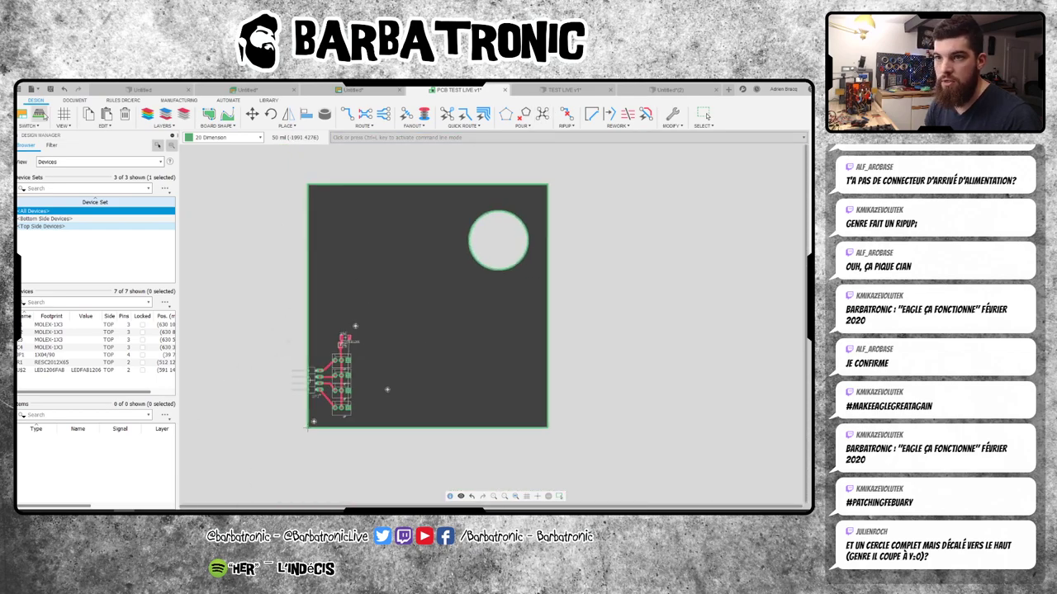
click(40, 114)
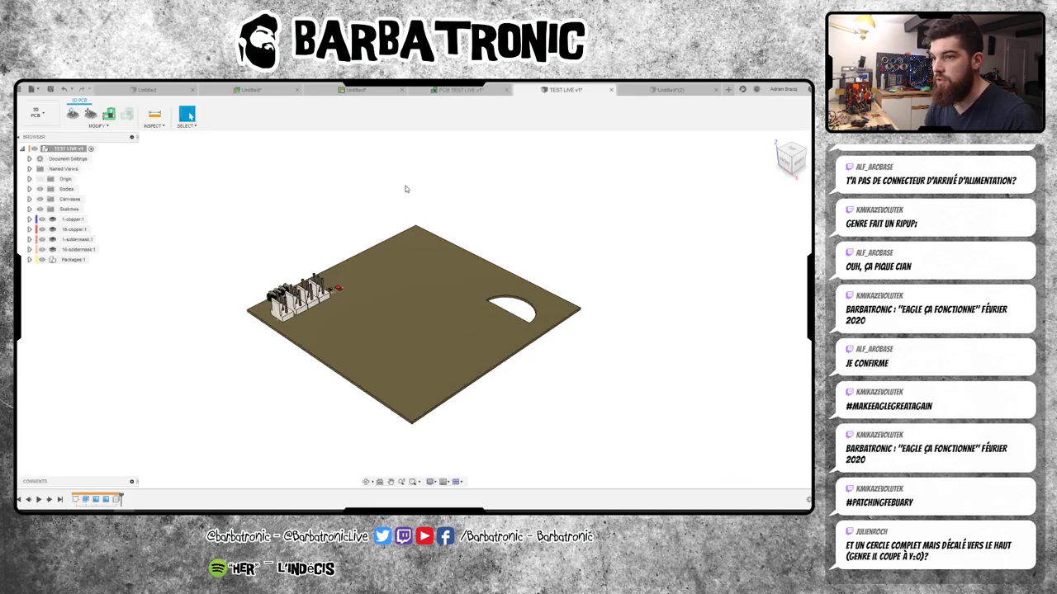
- Orbit the 3D board to inspect the connectors, pins and LED
scroll(405, 190, up, 3)
mouse_move(405, 189)
shift+middle_down()
mouse_move(341, 253)
mouse_move(346, 393)
mouse_move(466, 237)
mouse_move(464, 256)
shift+middle_up()
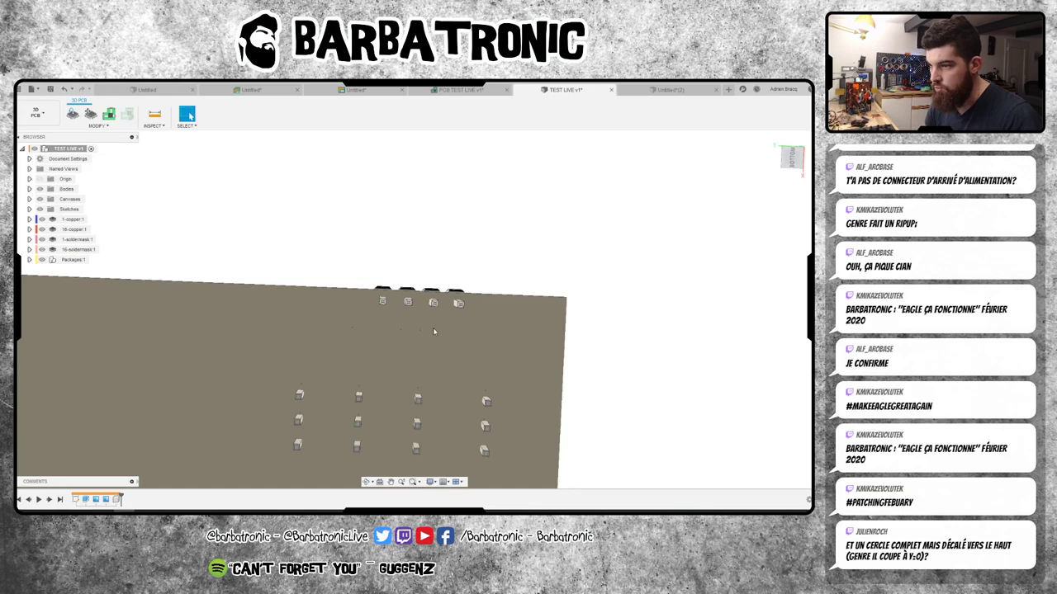
mouse_move(434, 331)
shift+middle_down()
mouse_move(392, 341)
mouse_move(170, 303)
shift+middle_up()
mouse_move(174, 261)
shift+middle_down()
mouse_move(138, 299)
mouse_move(188, 279)
mouse_move(509, 252)
shift+middle_up()
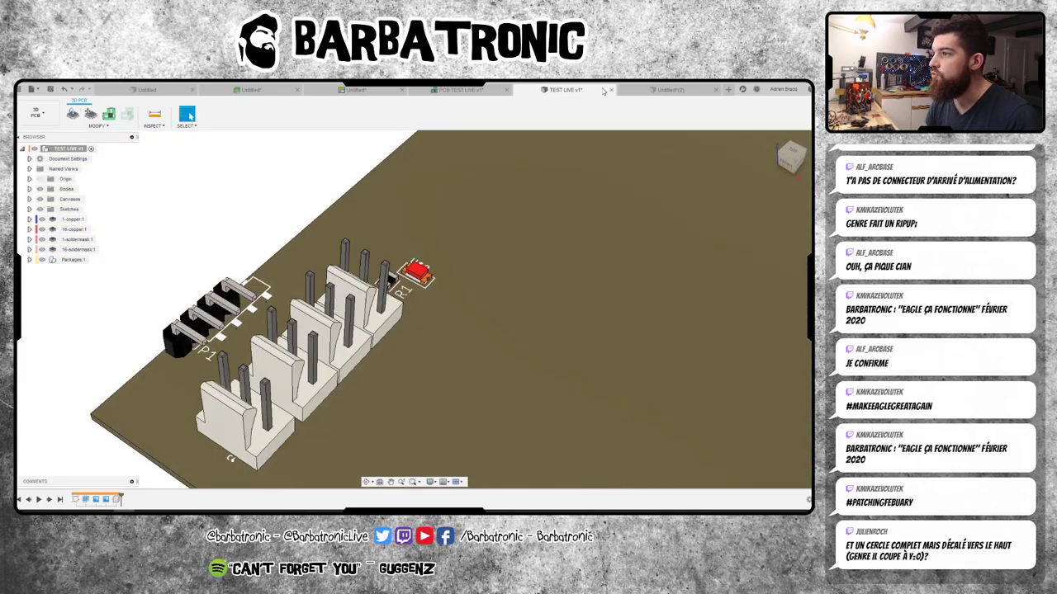
- Close TEST LIVE v1 and discard the untitled circular board design without saving
click(611, 89)
click(417, 305)
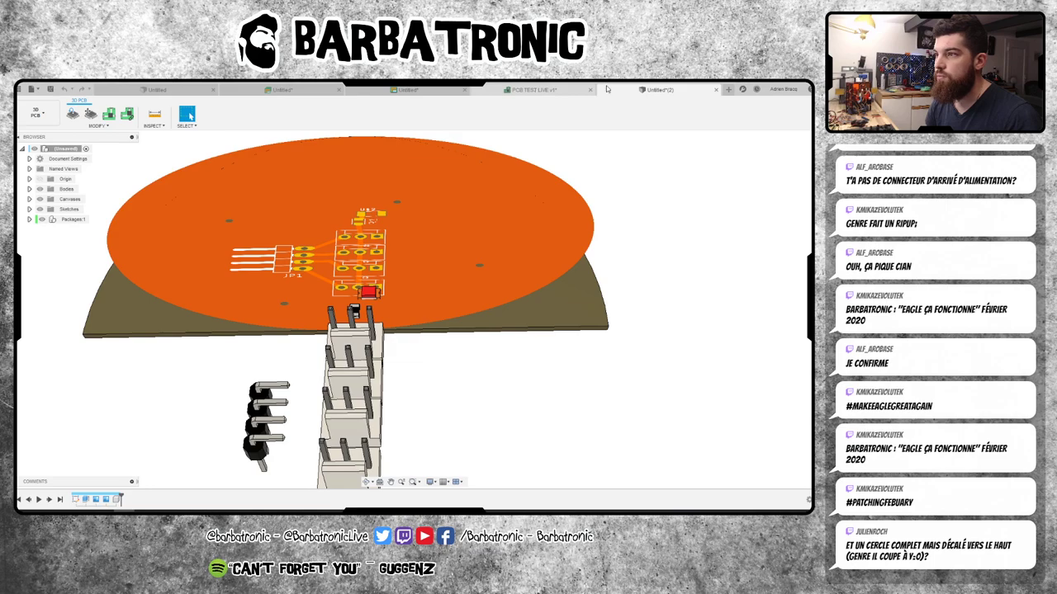
click(715, 90)
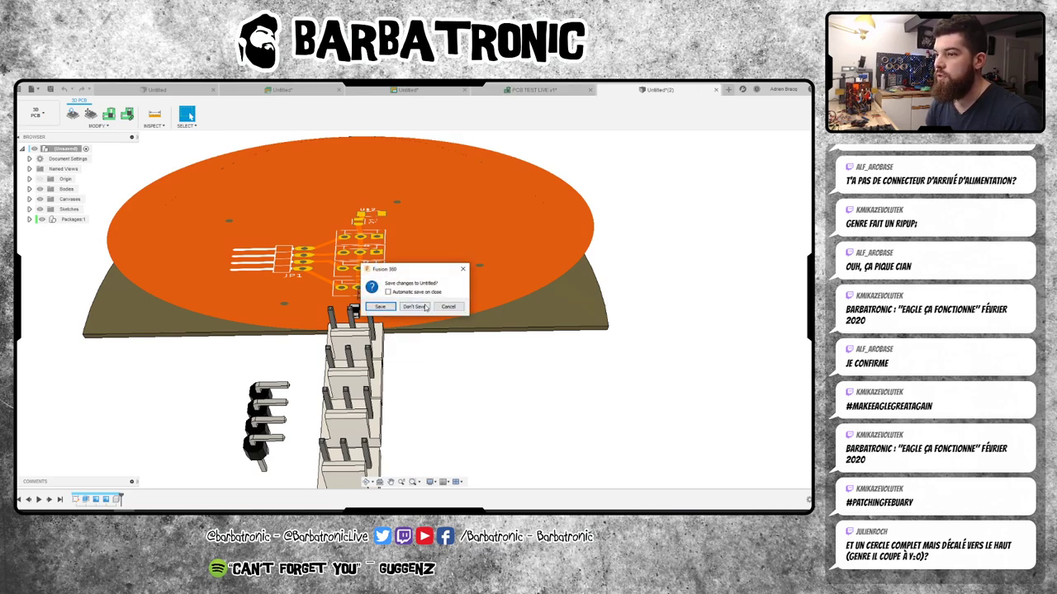
click(415, 307)
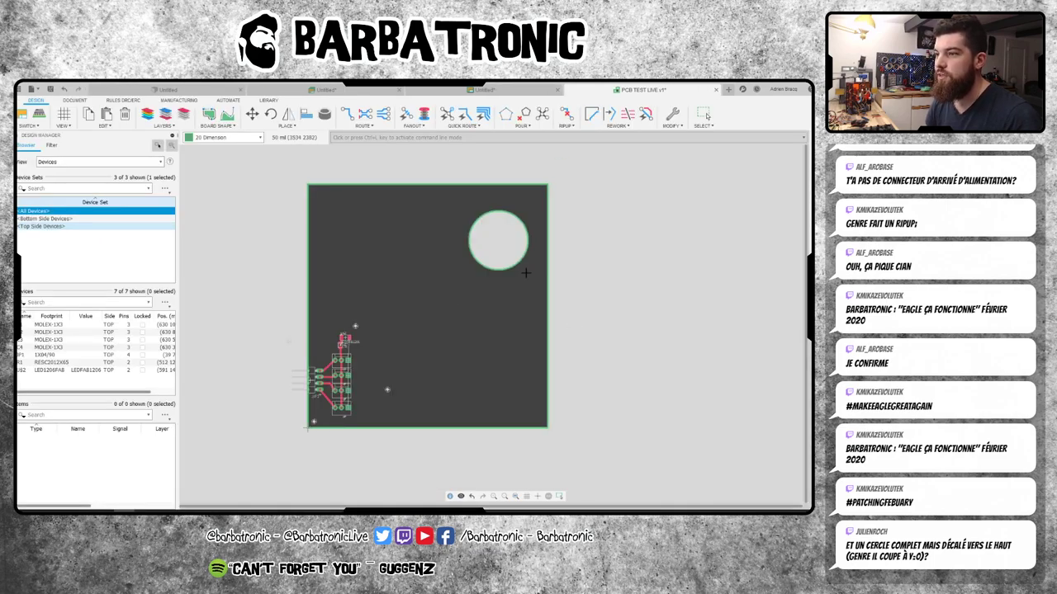
- Delete the circular hole and the top, left and bottom edges of the board outline
click(125, 114)
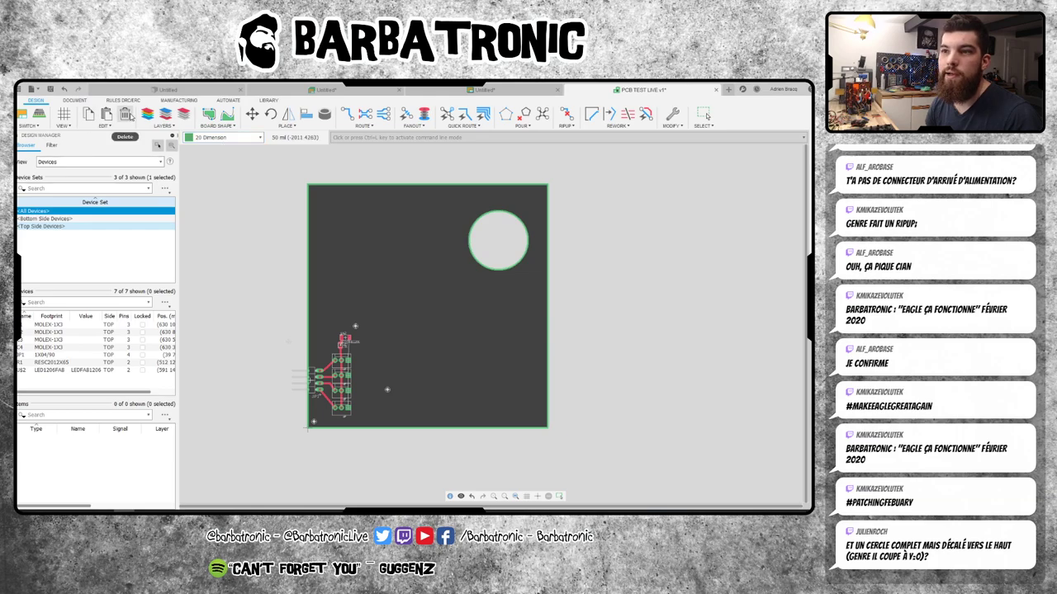
click(505, 270)
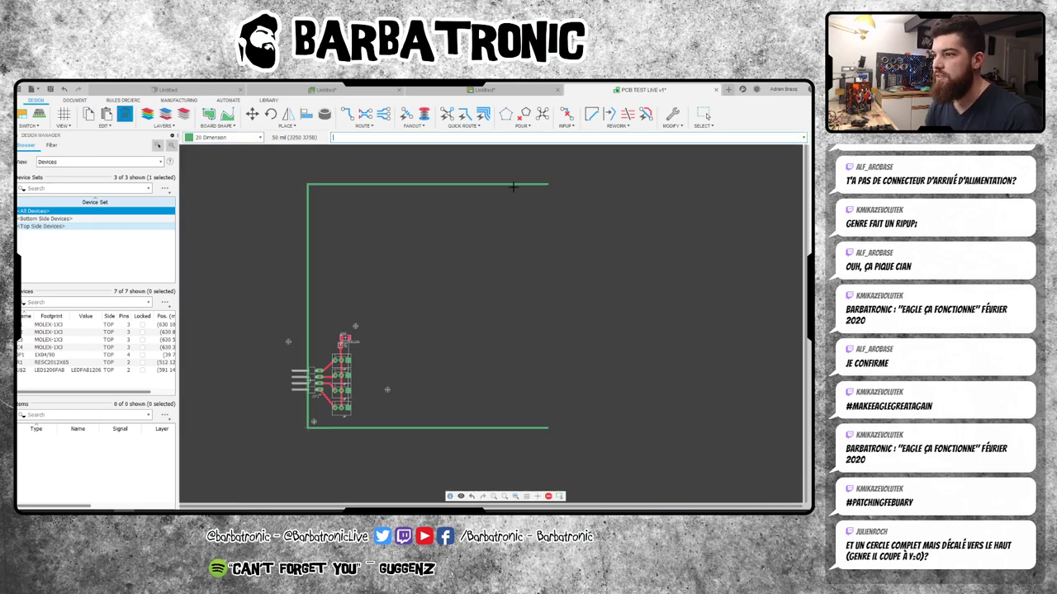
click(512, 185)
click(309, 234)
click(409, 429)
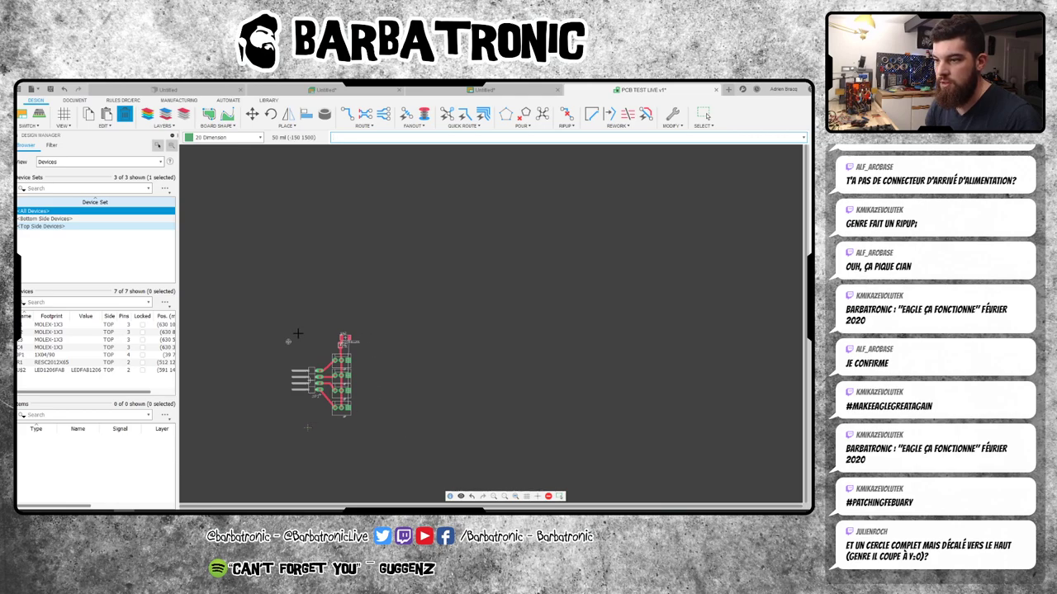
- Draw a closed rectangular polyline outline around the parts and view the board in 3D
click(217, 125)
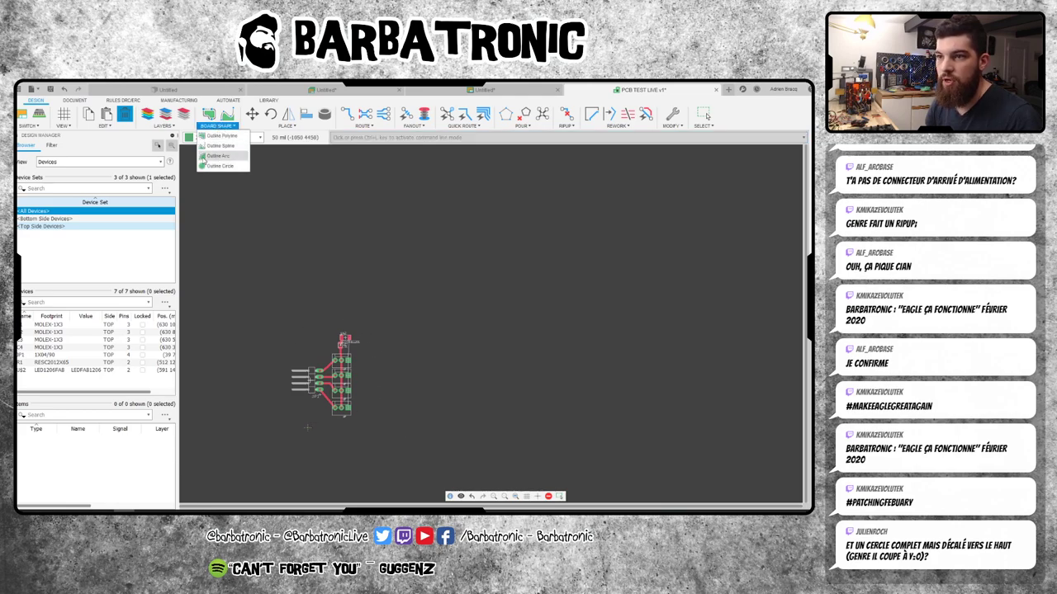
click(202, 138)
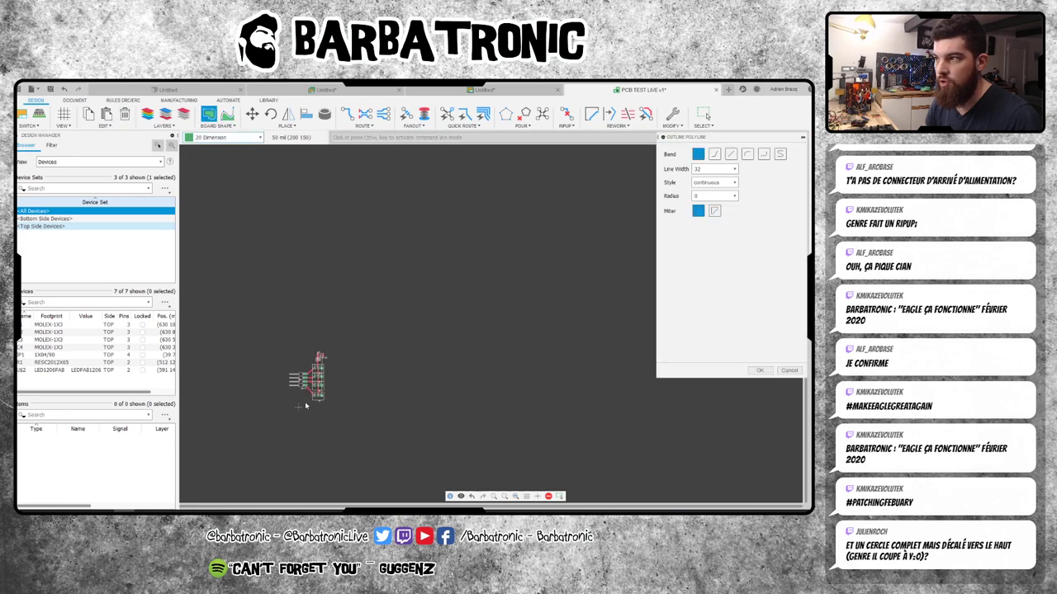
scroll(305, 402, up, 3)
click(275, 426)
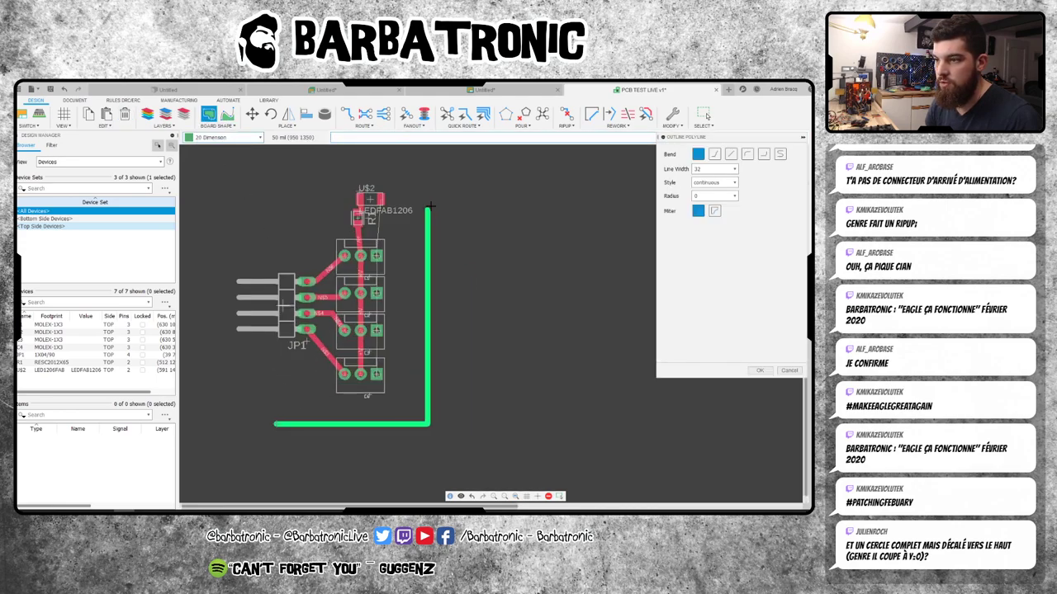
click(435, 170)
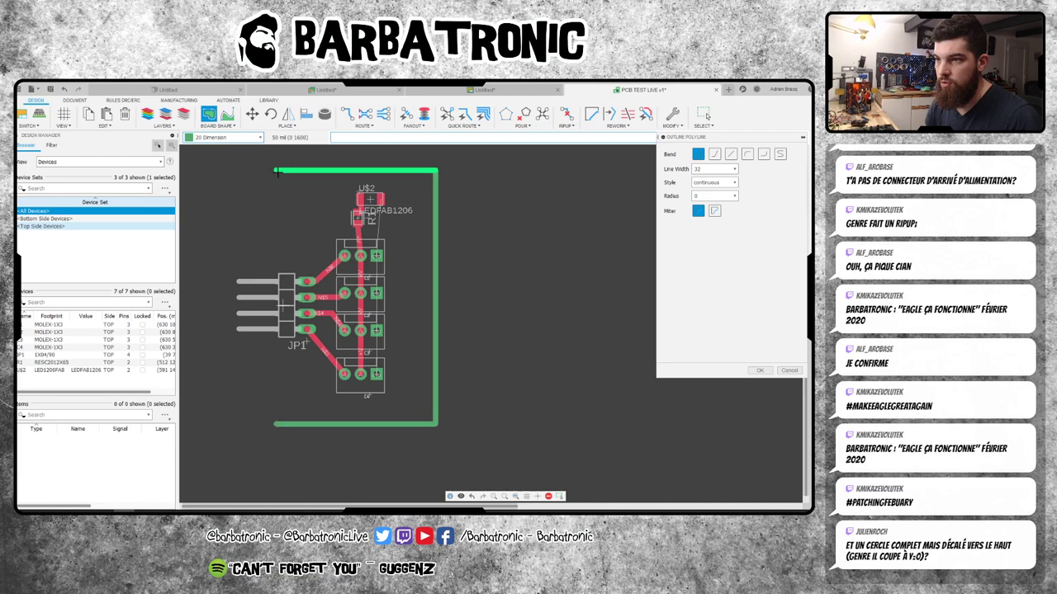
click(275, 426)
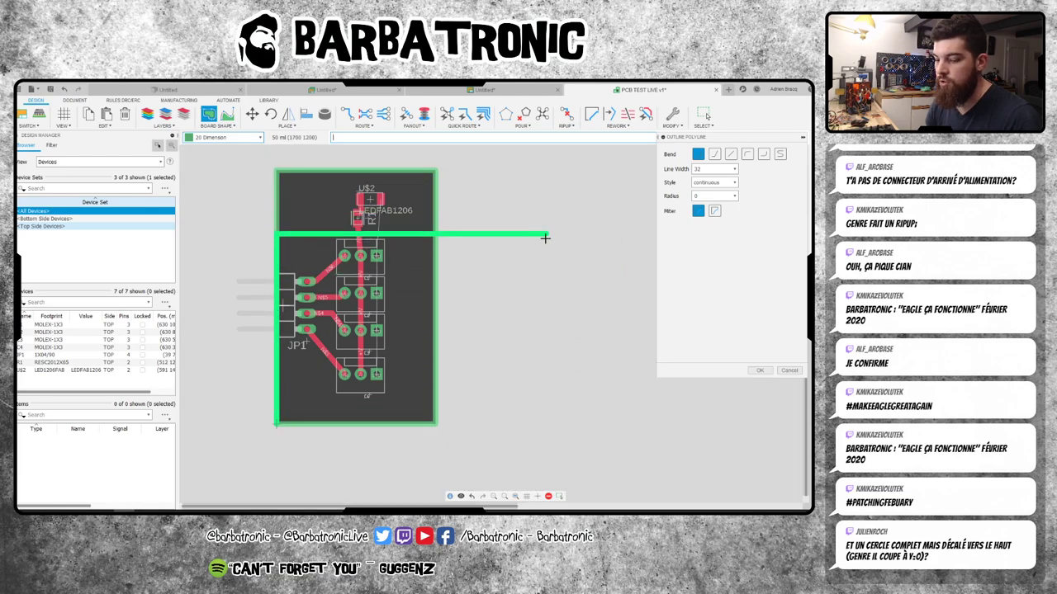
click(38, 113)
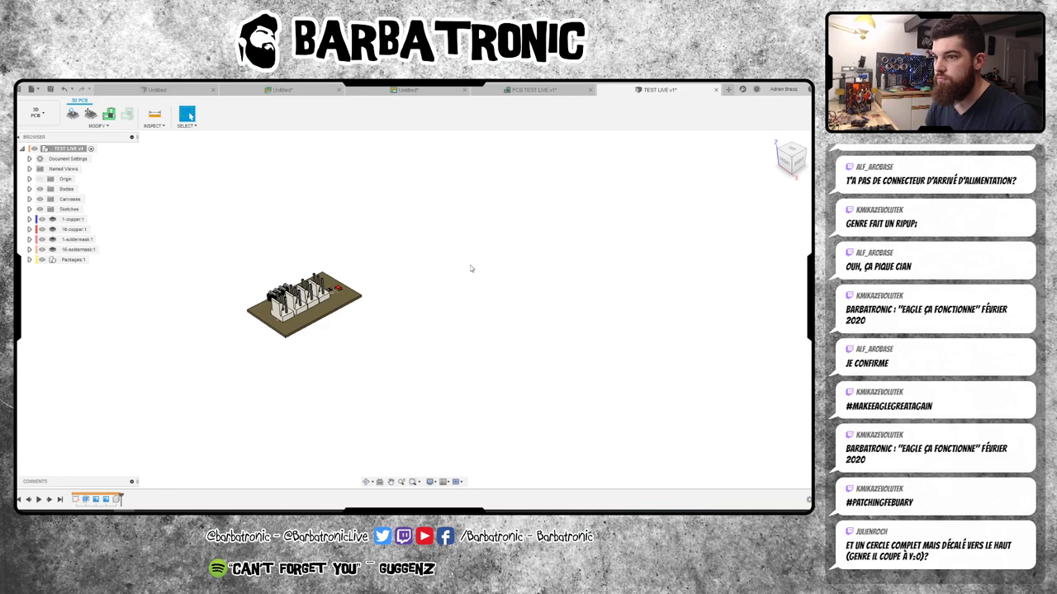
- Orbit the 3D board, then return to the PCB TEST LIVE 2D layout
shift+middle_drag(470, 268, 370, 258)
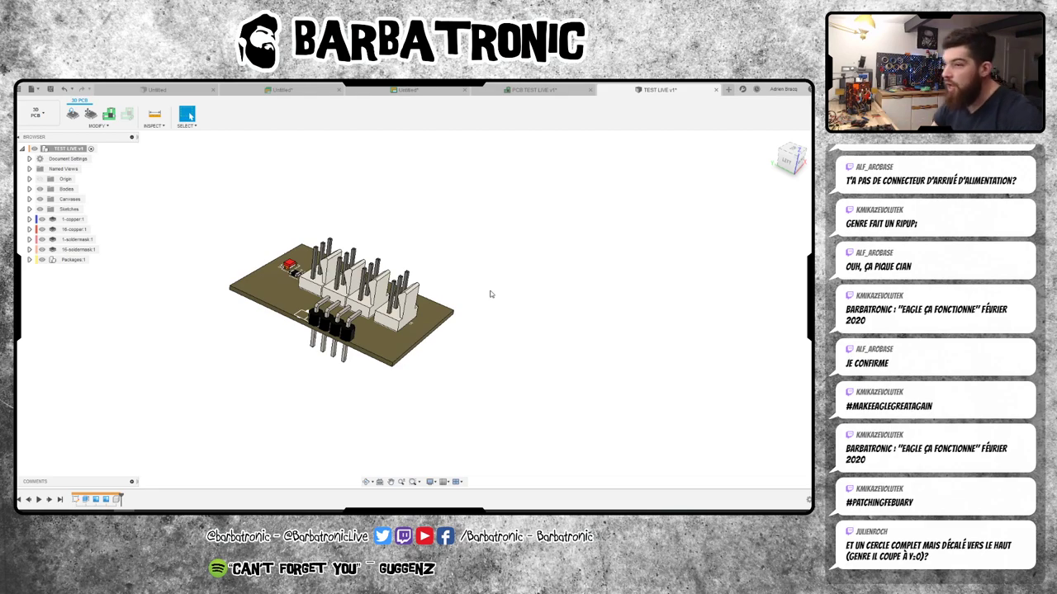
click(543, 91)
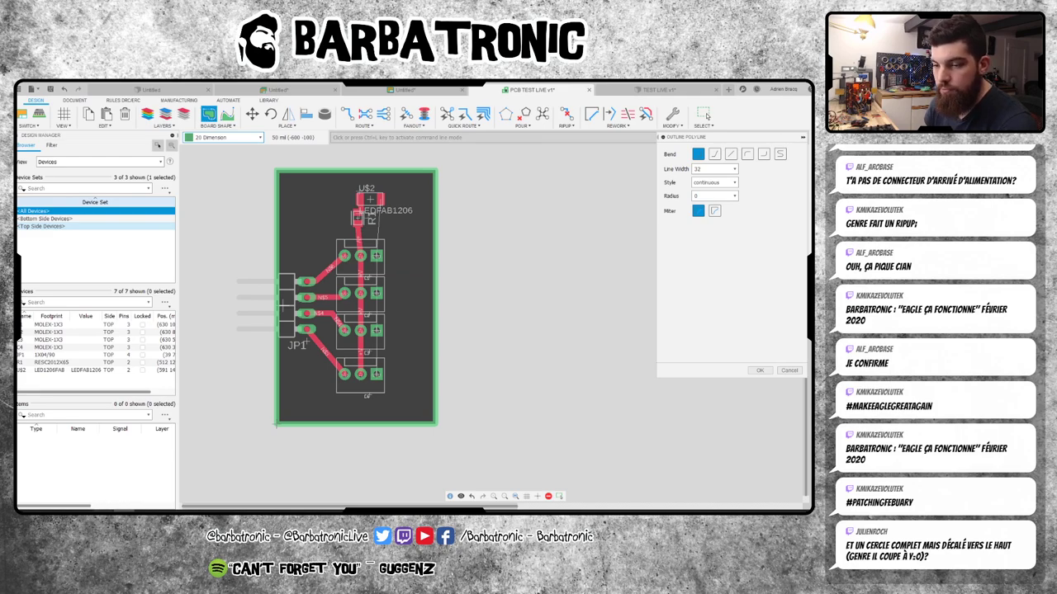
- Search the web for 'blog autodesk eagle' in a new browser tab
click(103, 479)
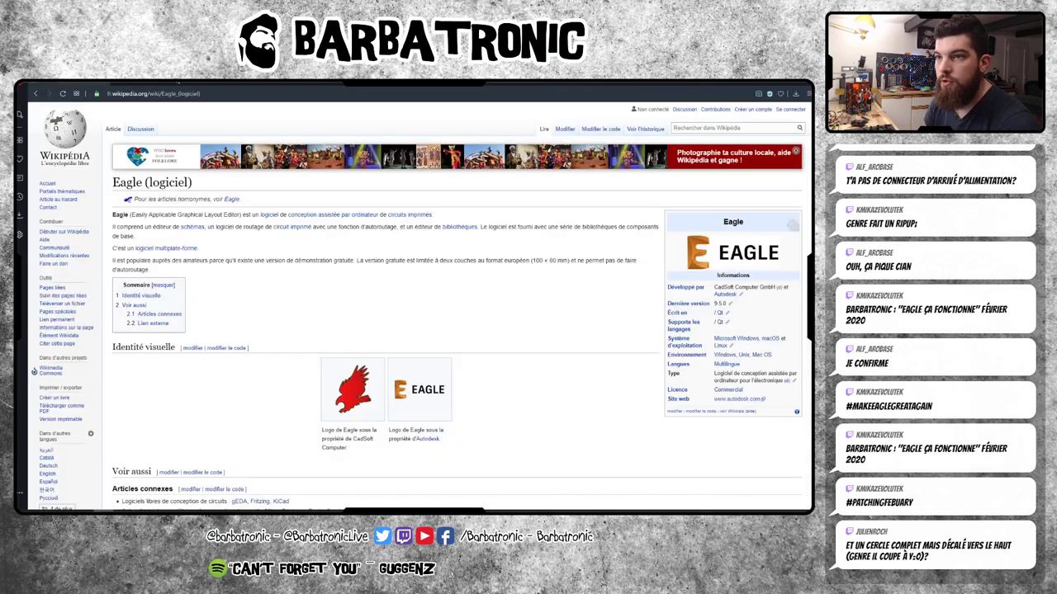
key(ctrl+t)
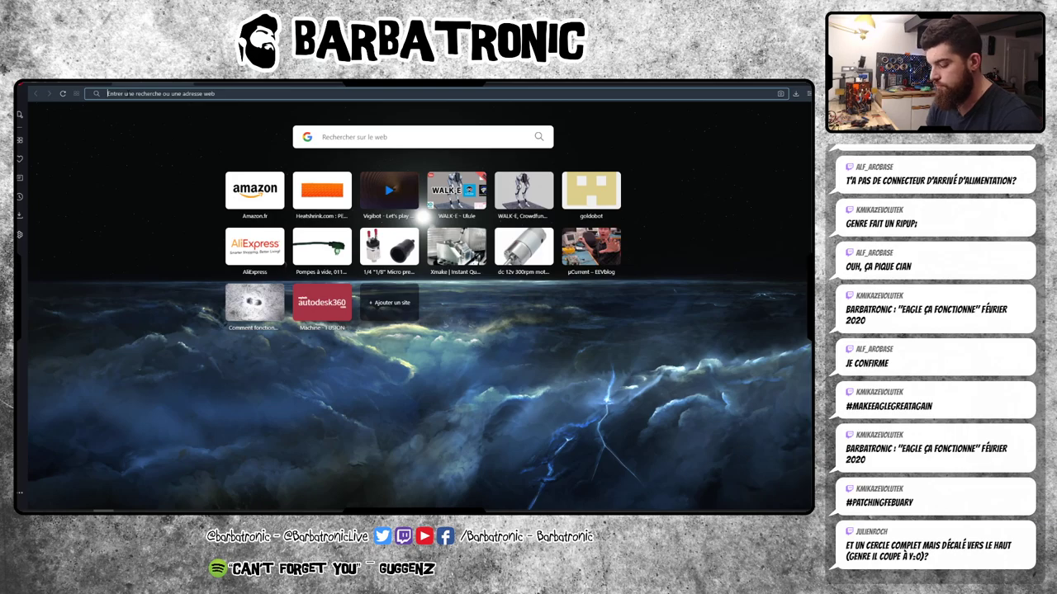
text(blog)
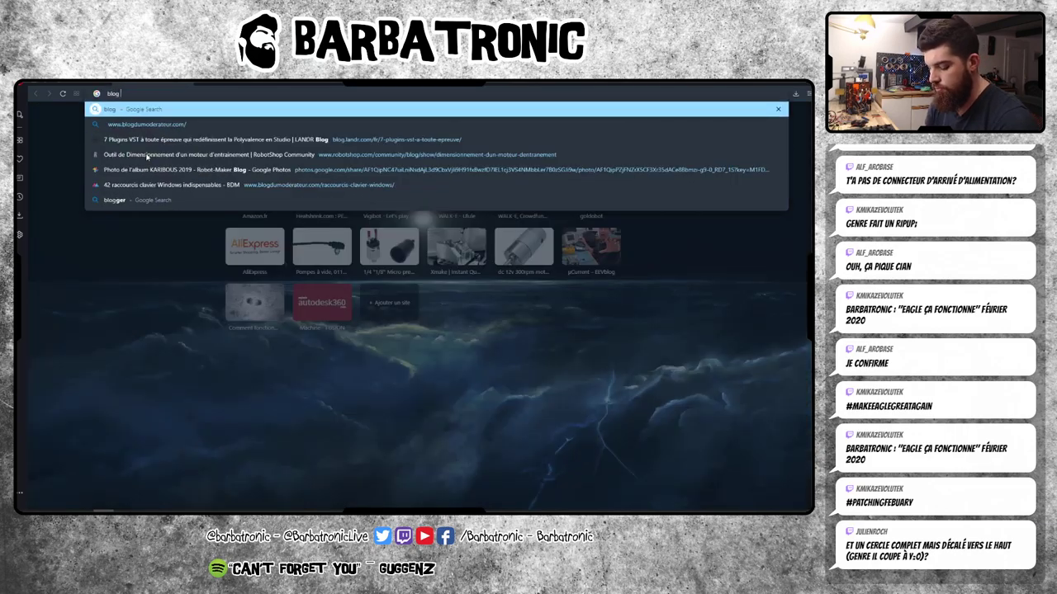
text( autodesk )
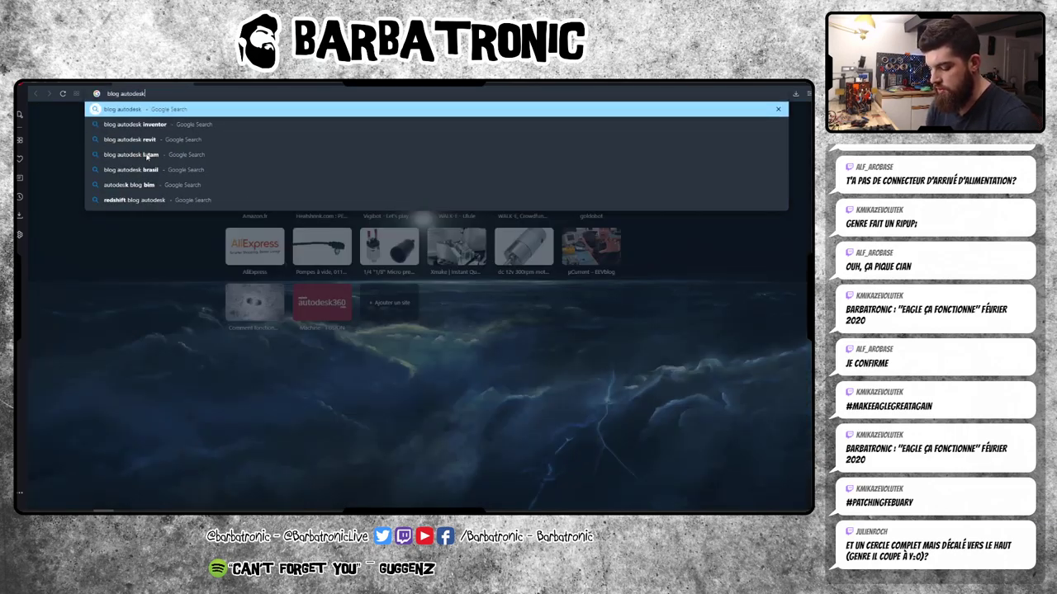
text(eagle)
key(Return)
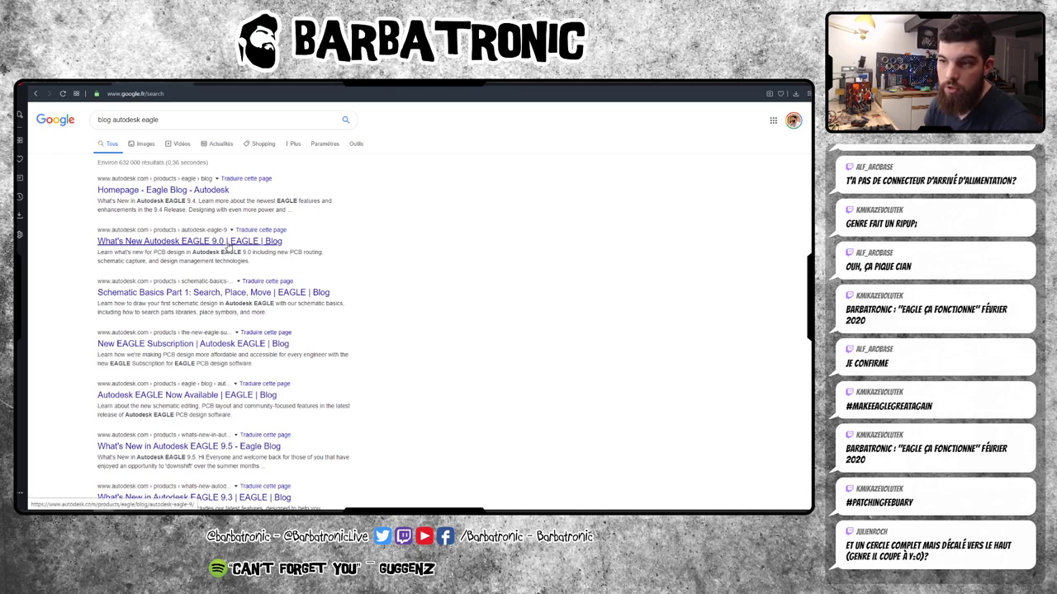
- Open the Autodesk EAGLE blog result, then read through the EAGLE product overview page
click(167, 191)
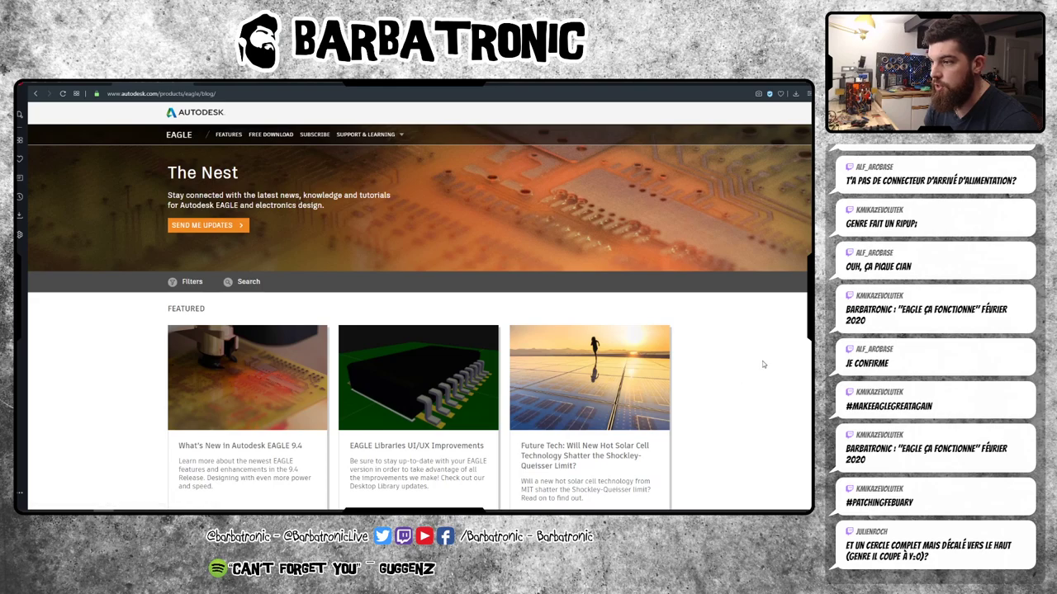
scroll(716, 355, down, 2)
scroll(715, 353, down, 3)
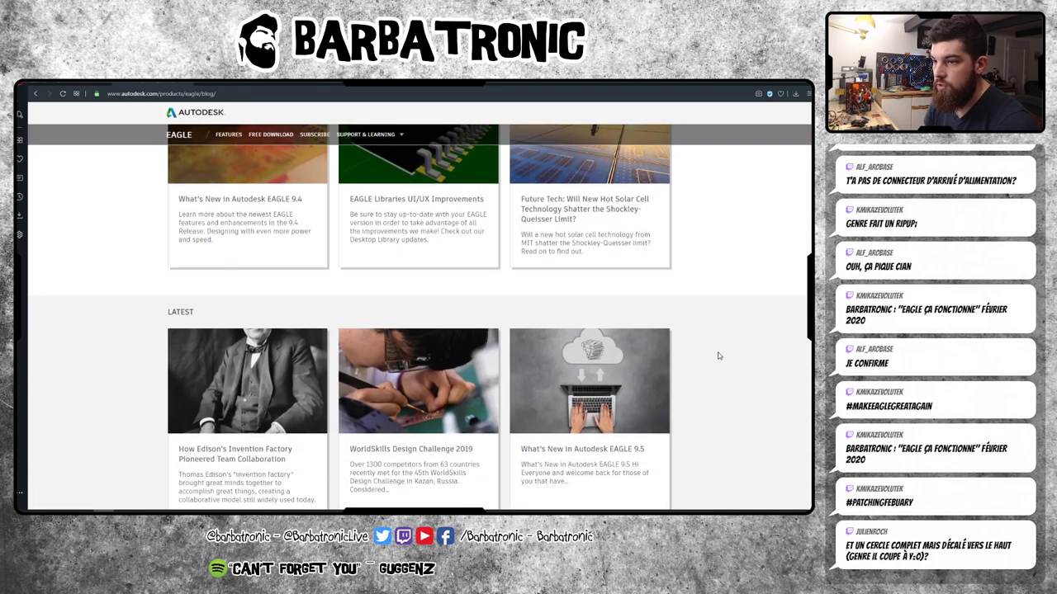
scroll(711, 342, up, 5)
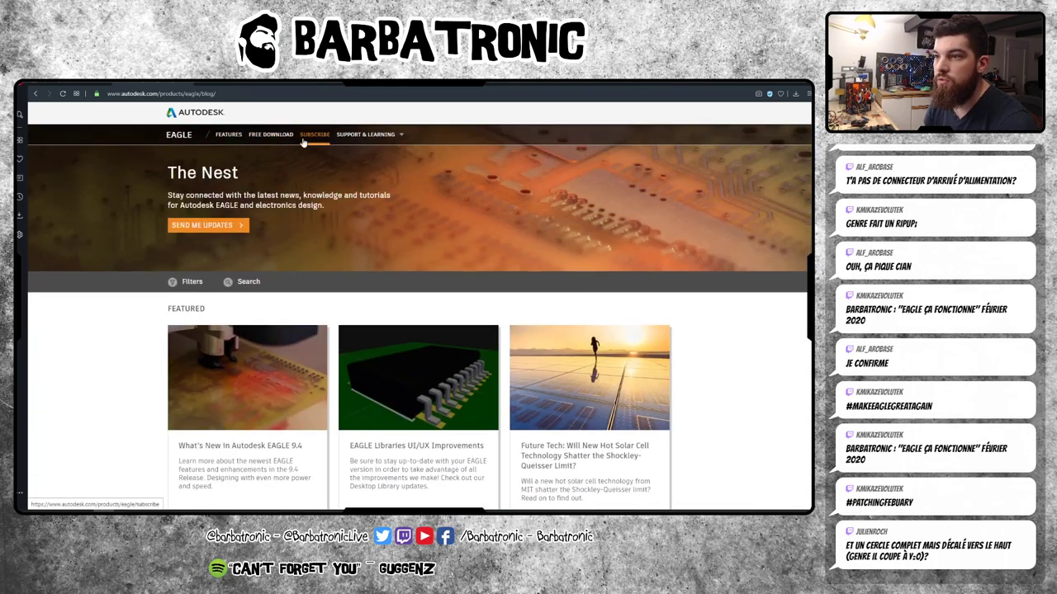
click(180, 136)
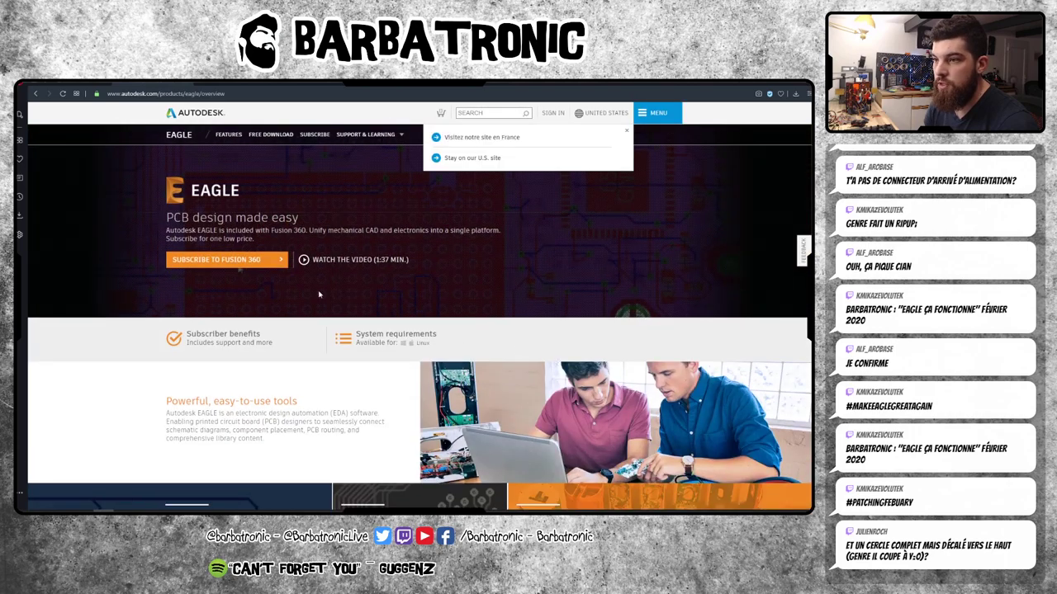
scroll(211, 352, down, 5)
scroll(206, 351, down, 5)
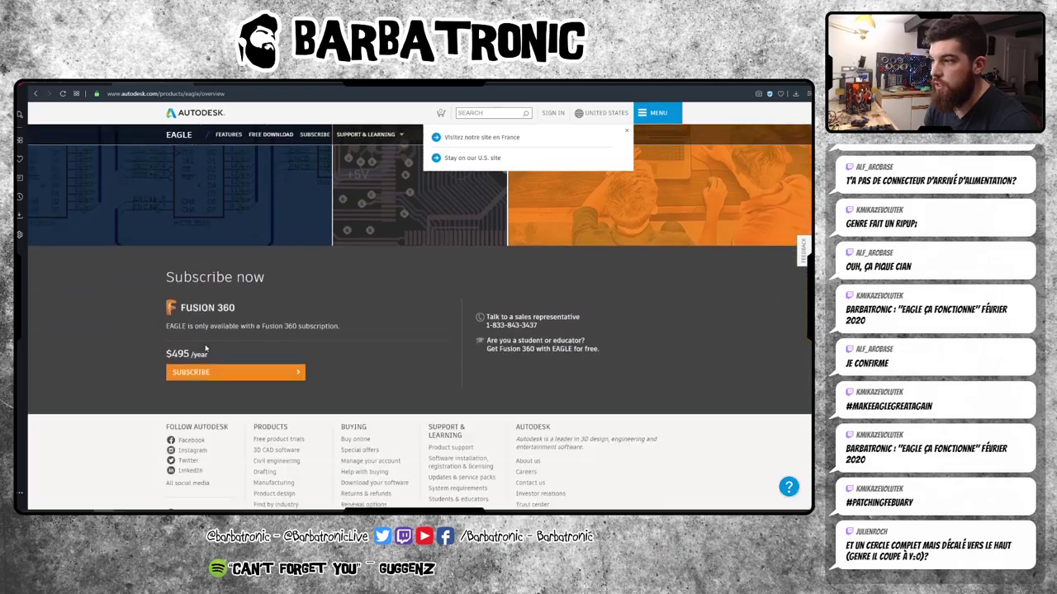
scroll(206, 351, down, 3)
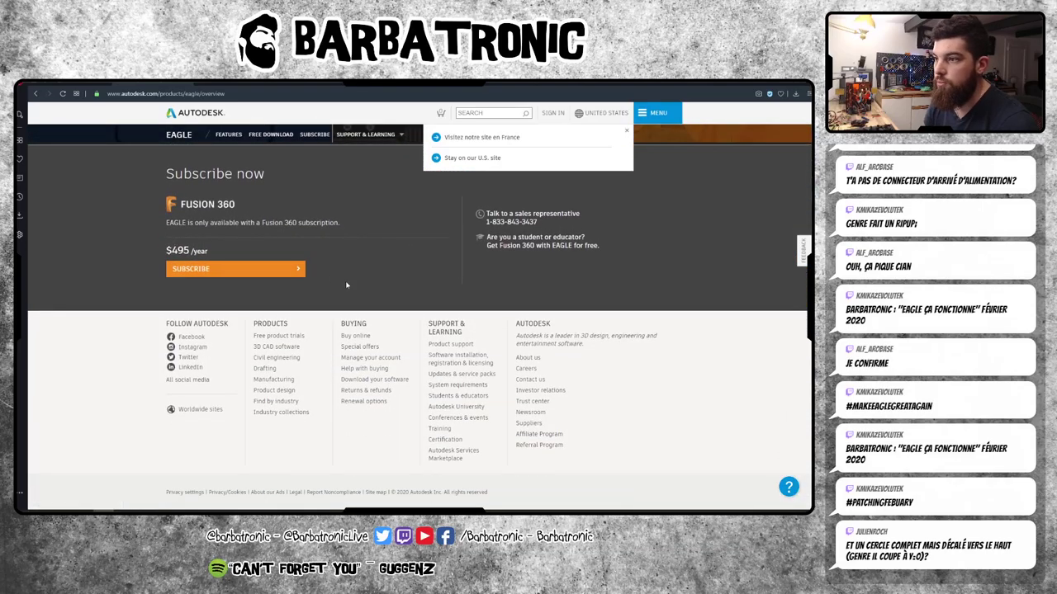
scroll(242, 374, up, 15)
scroll(242, 375, down, 5)
scroll(242, 375, up, 3)
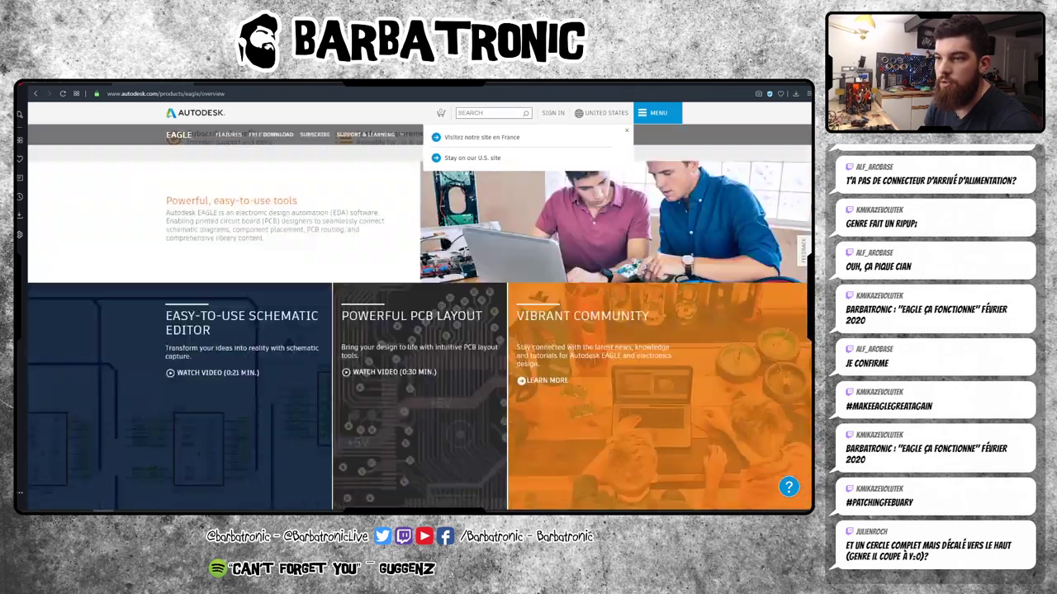
scroll(242, 375, down, 3)
scroll(246, 374, up, 5)
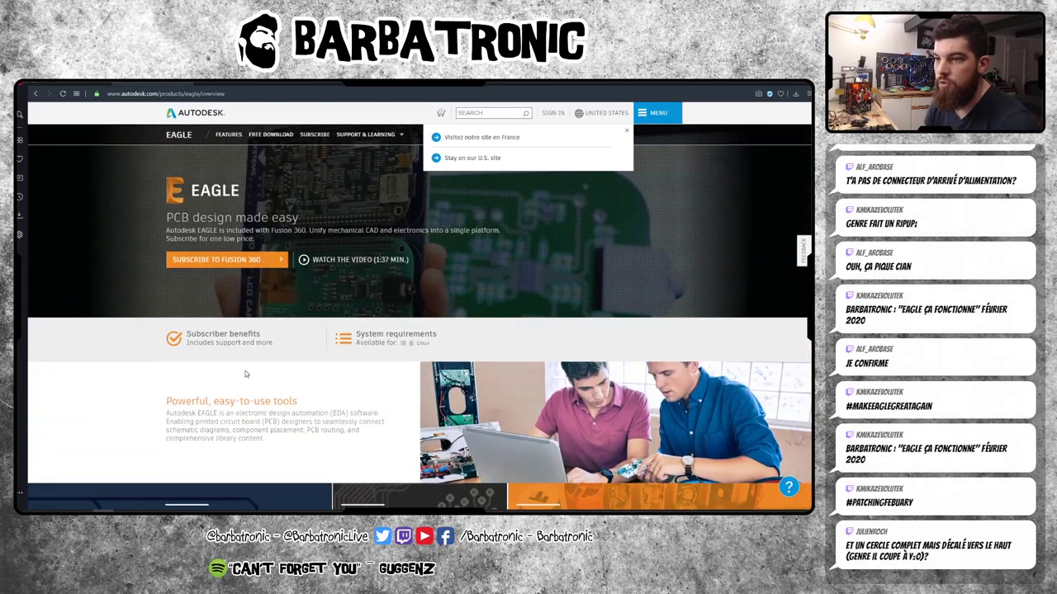
scroll(245, 374, down, 5)
scroll(245, 373, down, 2)
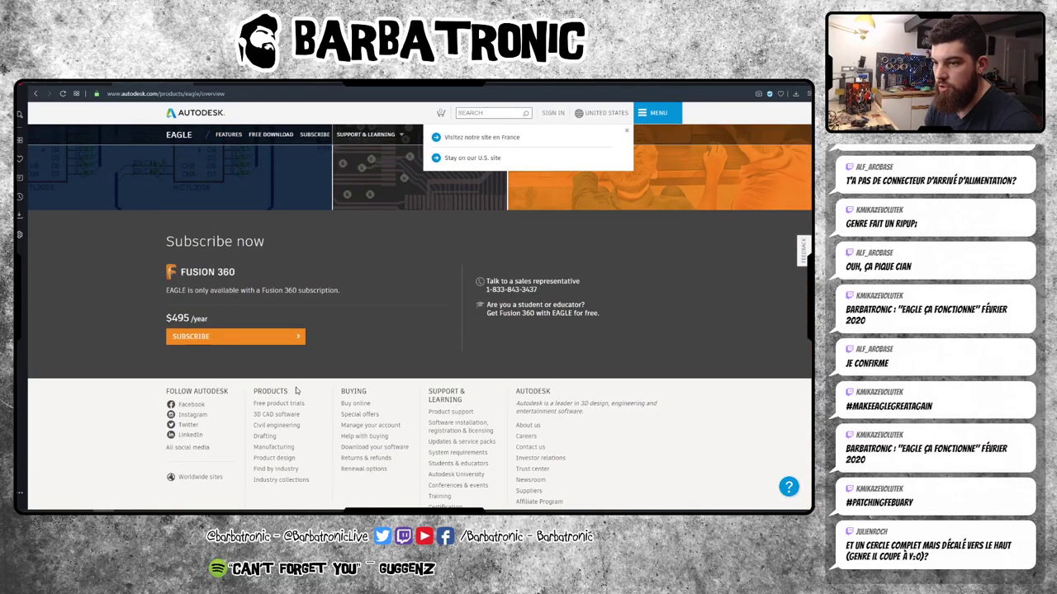
scroll(297, 390, down, 2)
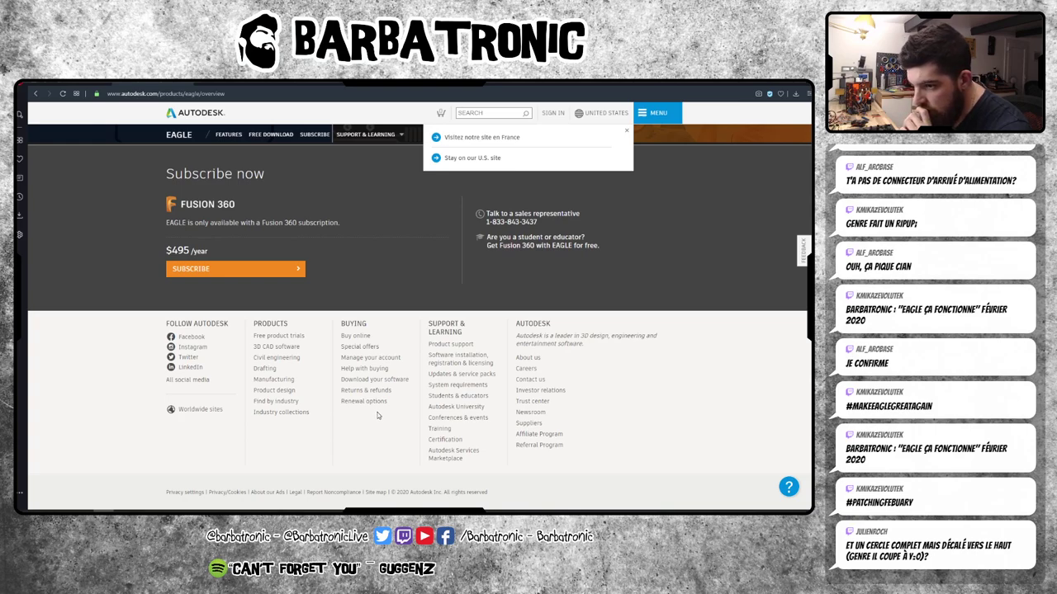
scroll(705, 438, up, 10)
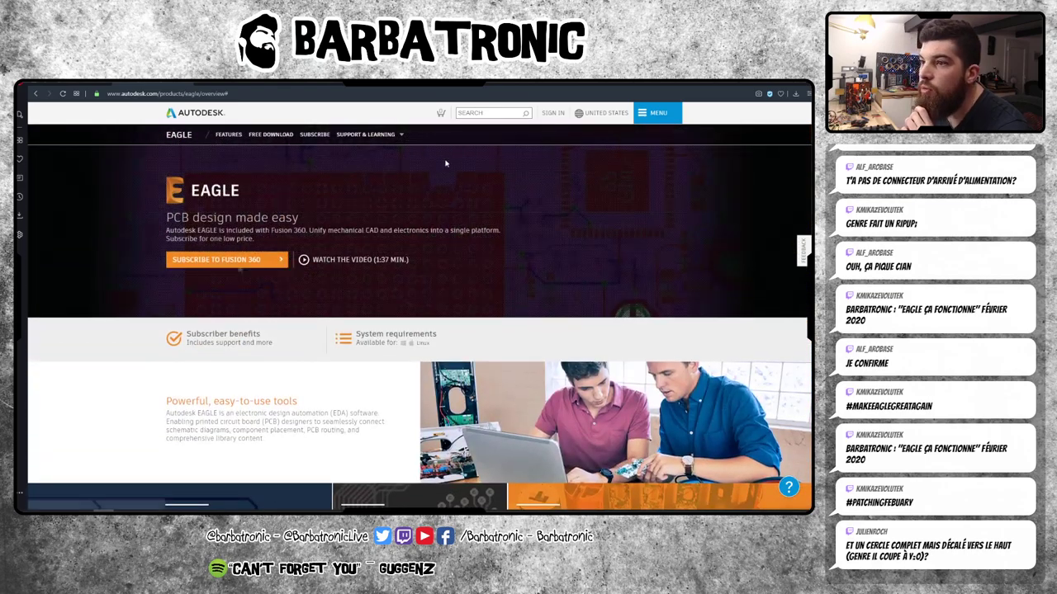
- Reach Autodesk's Updates & service packs Download Finder from the home page, then return to Fusion 360
click(218, 114)
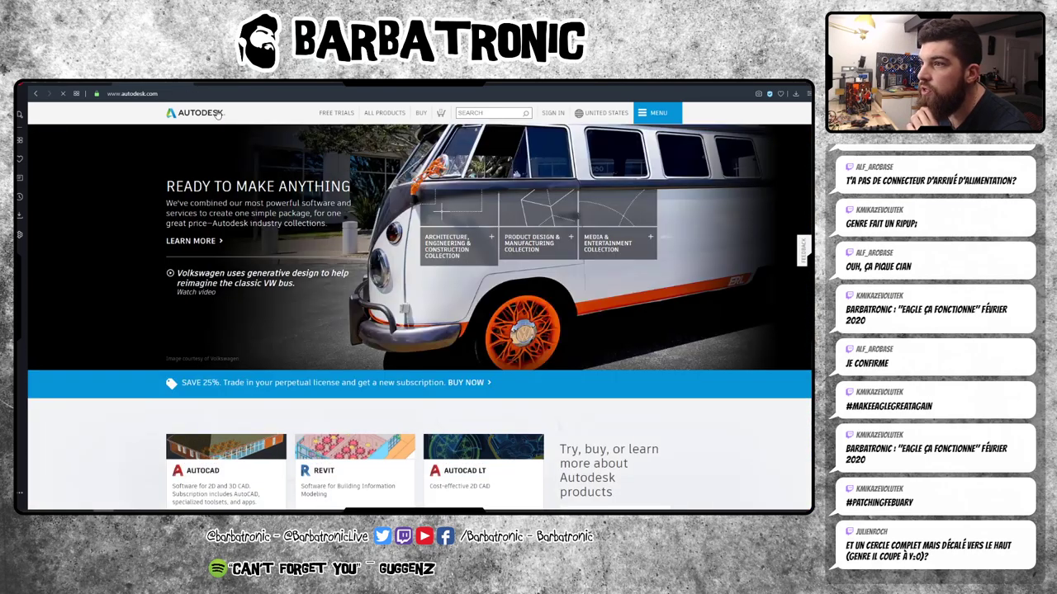
scroll(383, 413, down, 3)
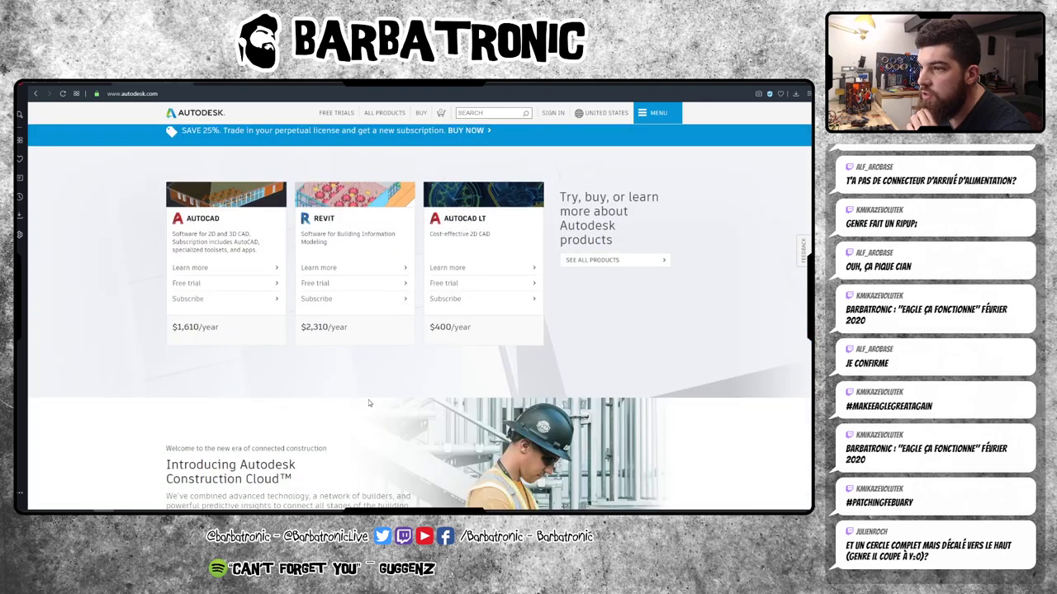
scroll(368, 402, down, 5)
scroll(369, 402, down, 5)
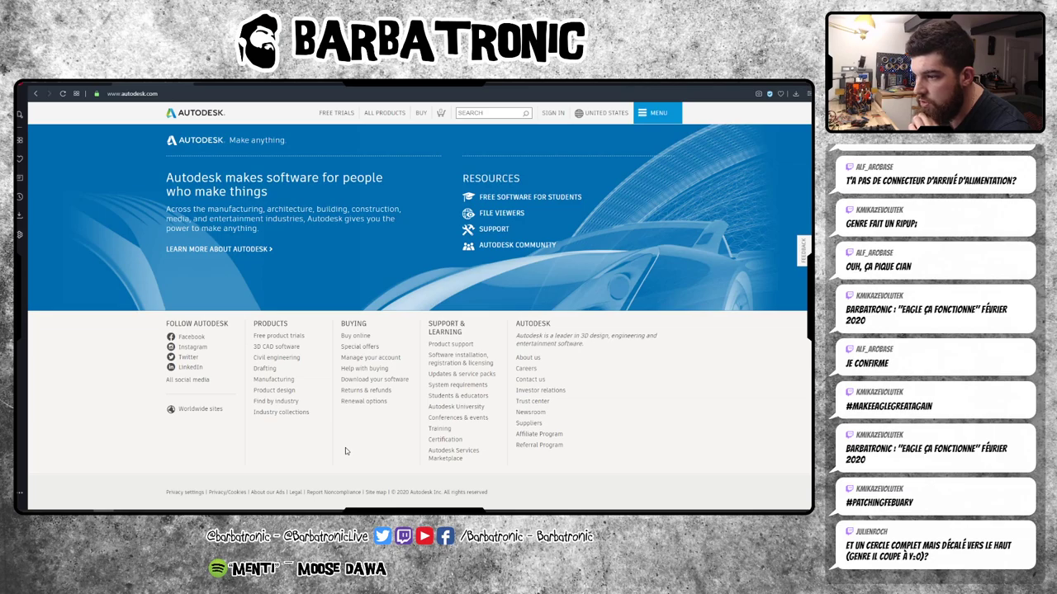
click(473, 375)
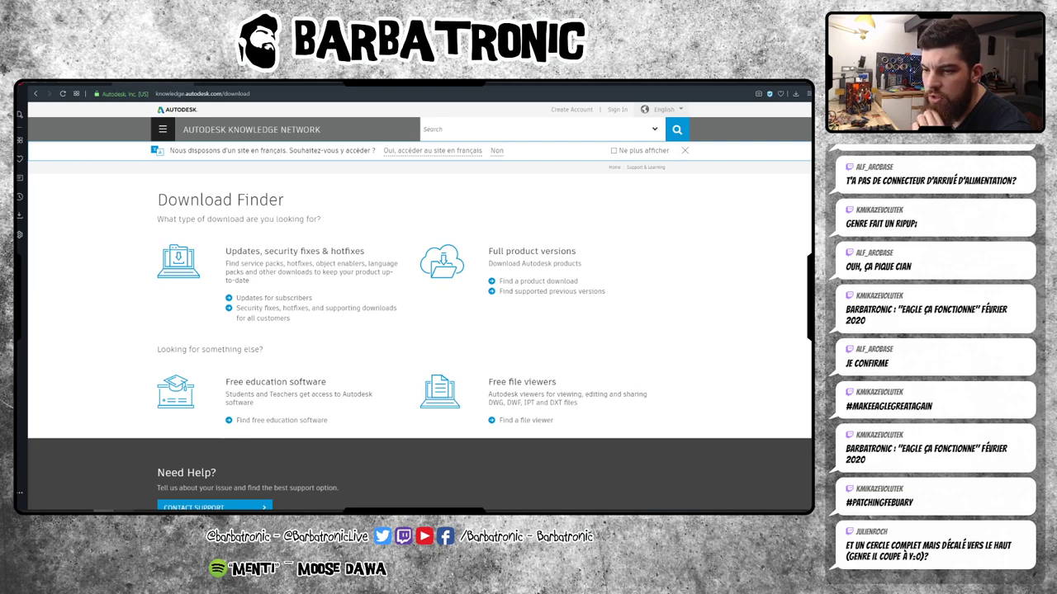
key(alt+Tab)
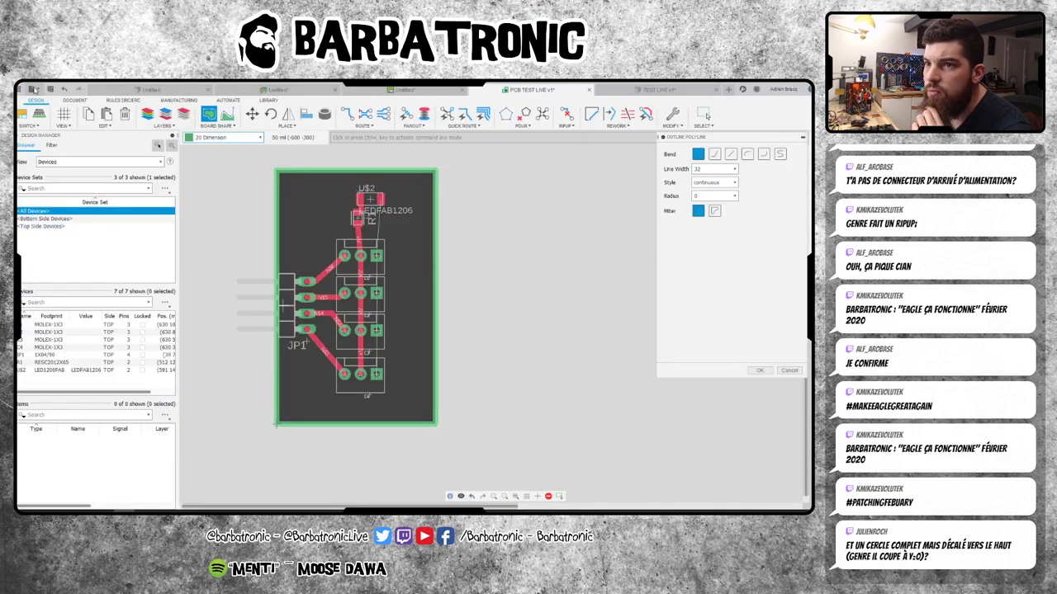
- Glance at the File menu, then show the Help menu with Learning and Documentation and What's New
click(31, 89)
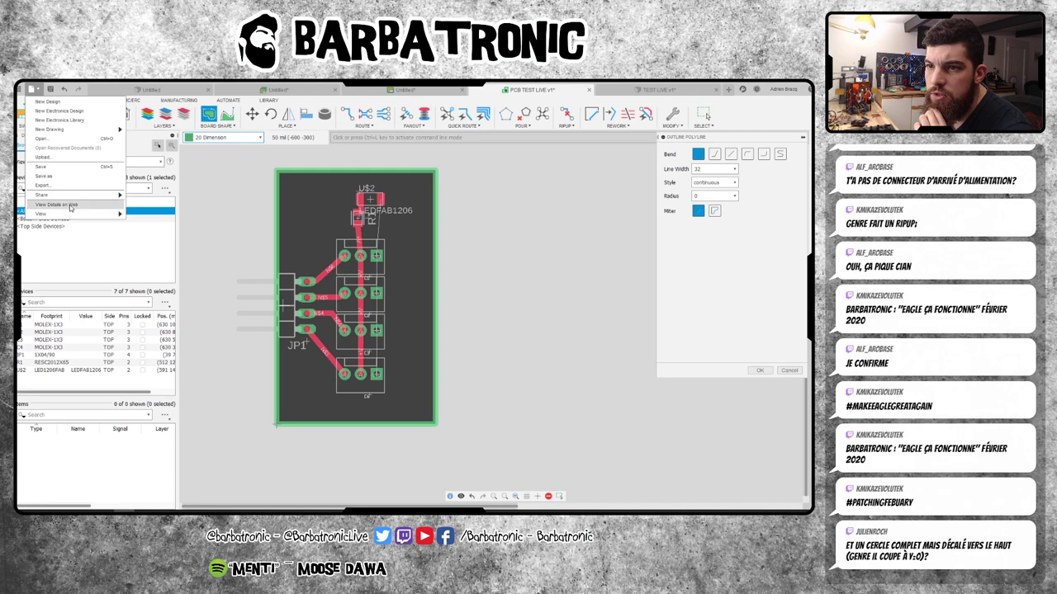
click(569, 195)
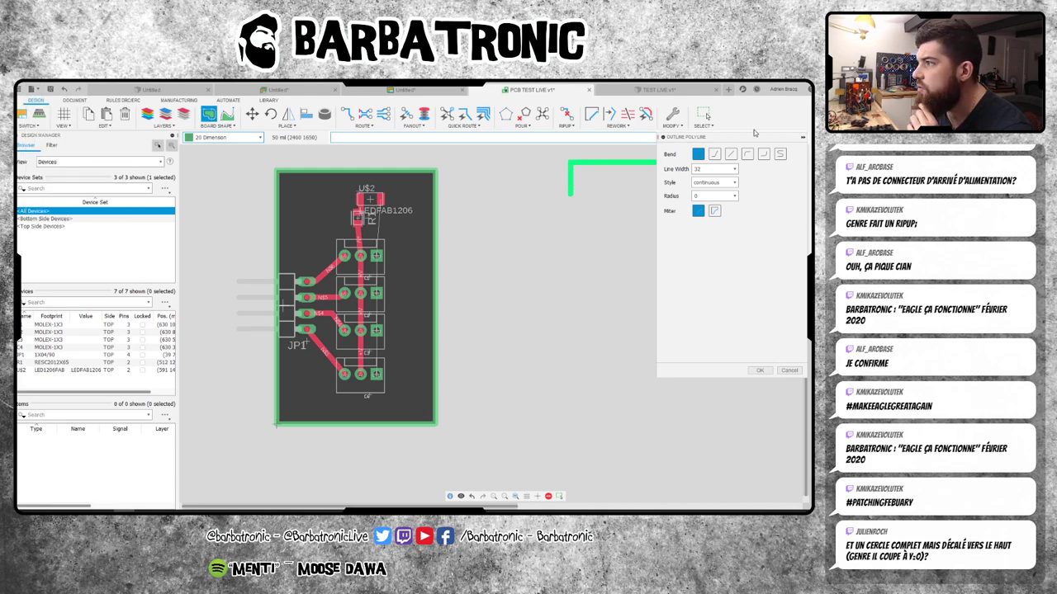
click(742, 88)
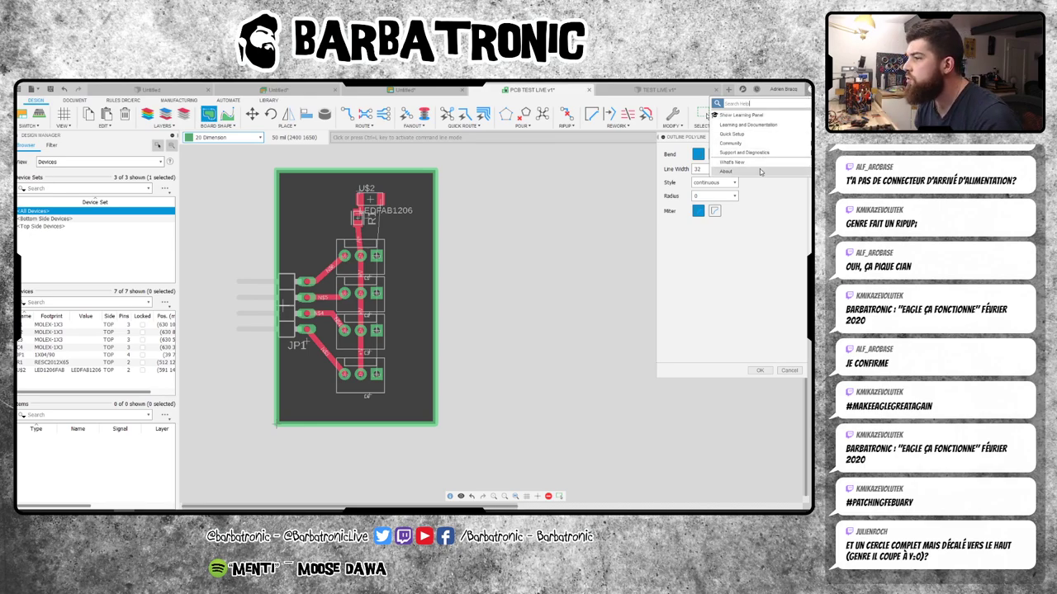
- Check the version in Help > About, then display the Help > Community resource links
click(726, 171)
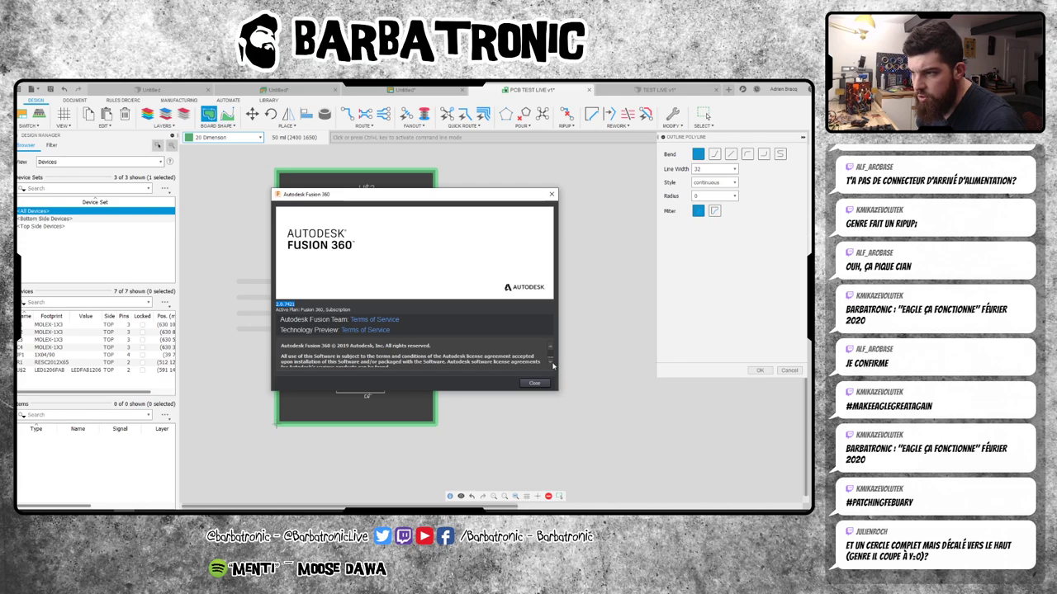
click(535, 384)
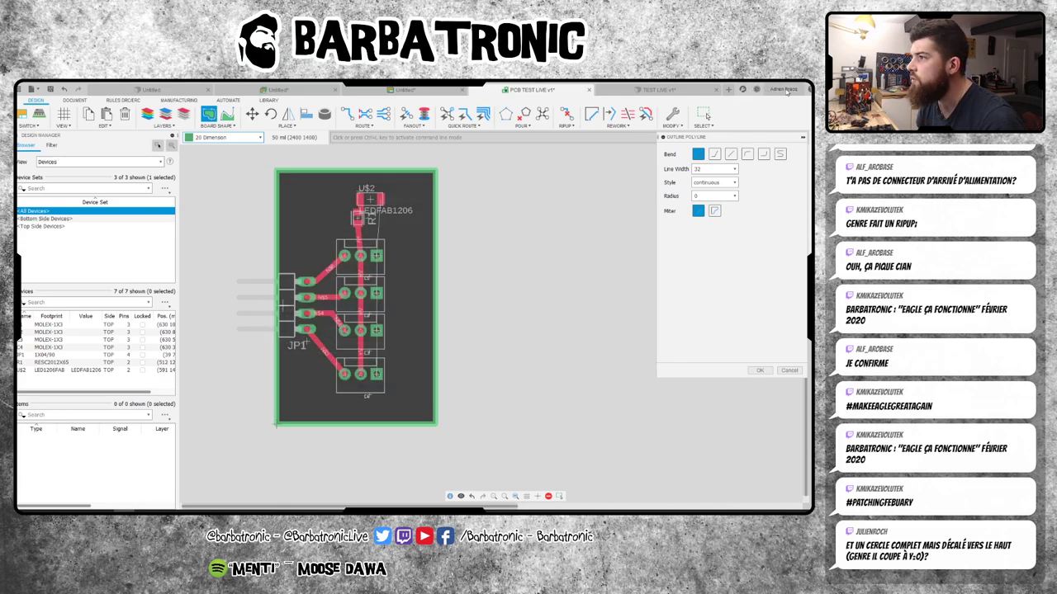
click(742, 89)
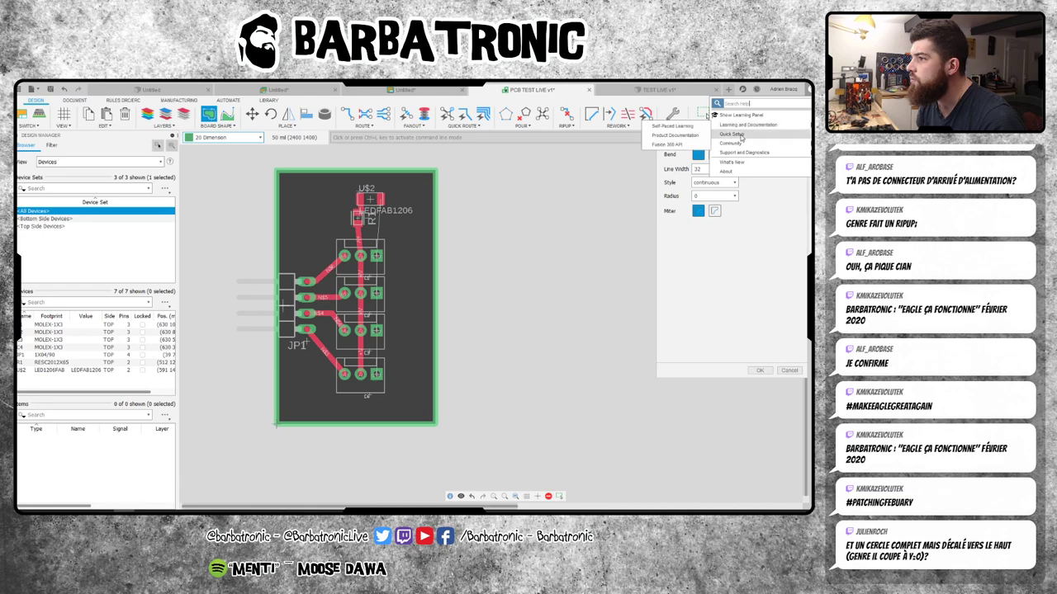
mouse_move(731, 143)
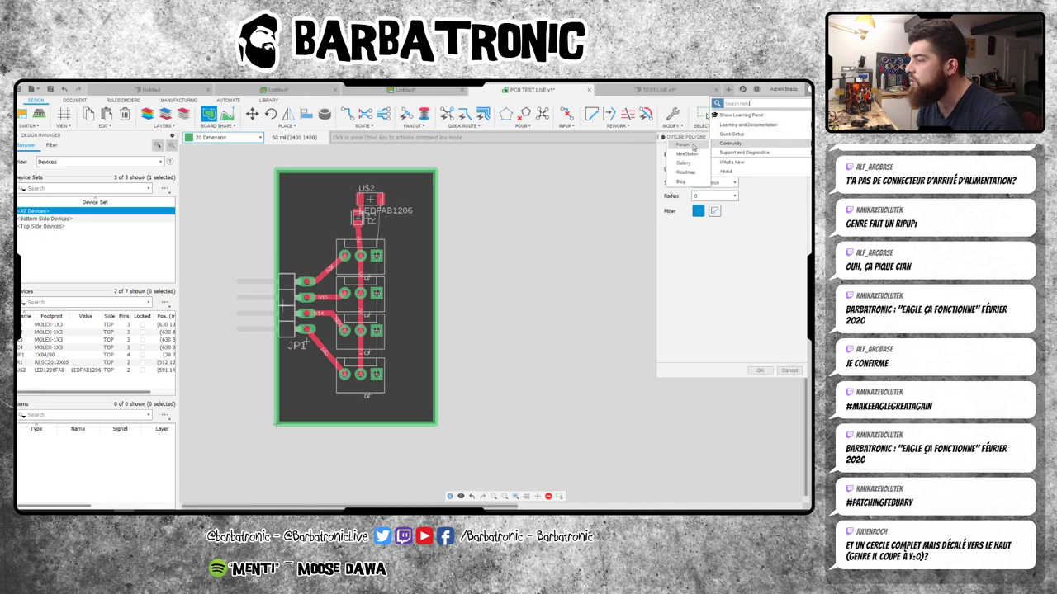
click(686, 182)
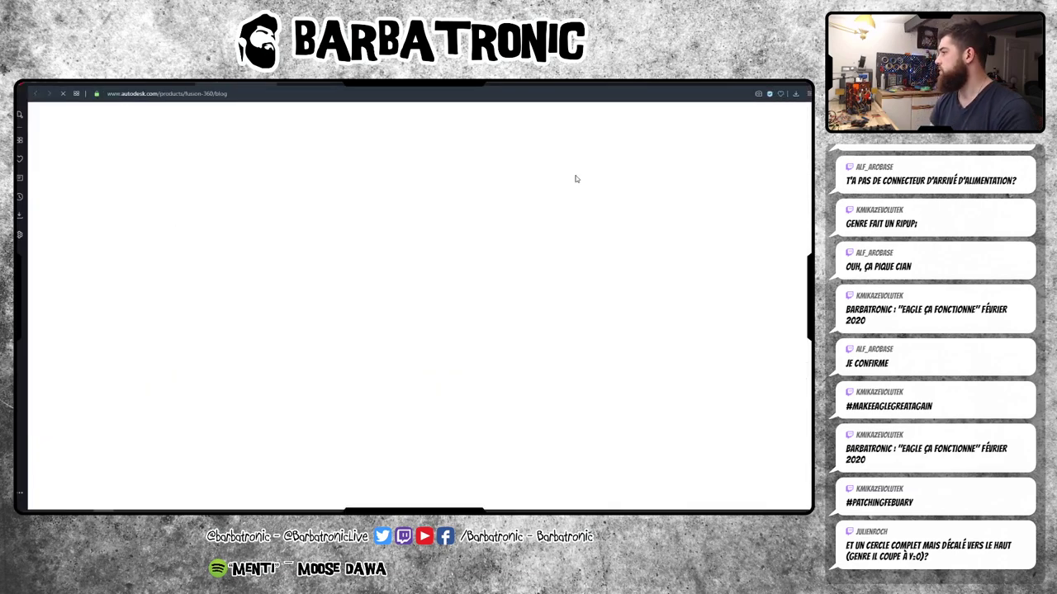
key(alt+Tab)
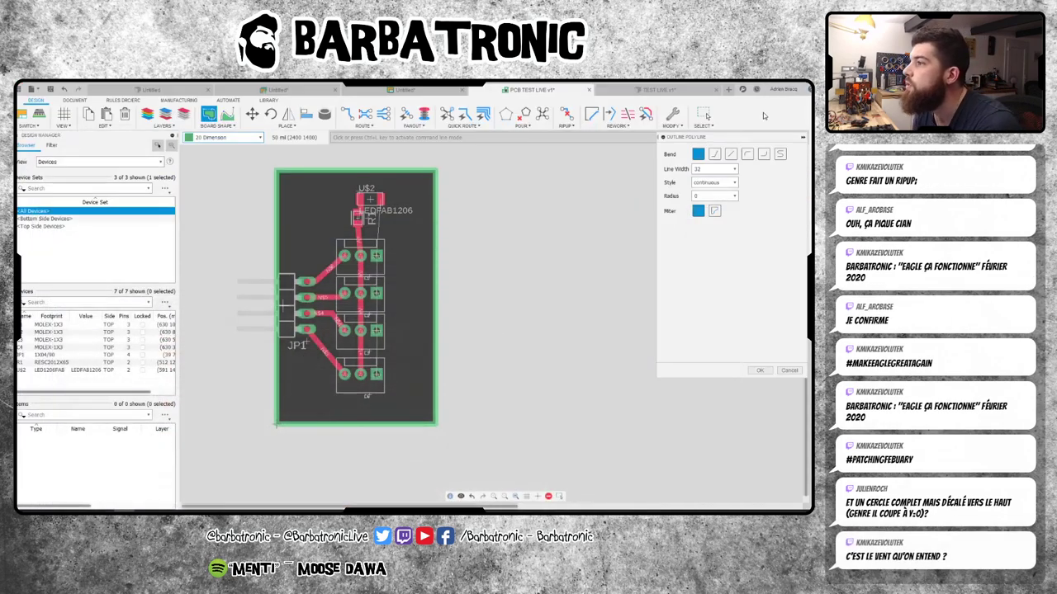
click(804, 102)
mouse_move(731, 143)
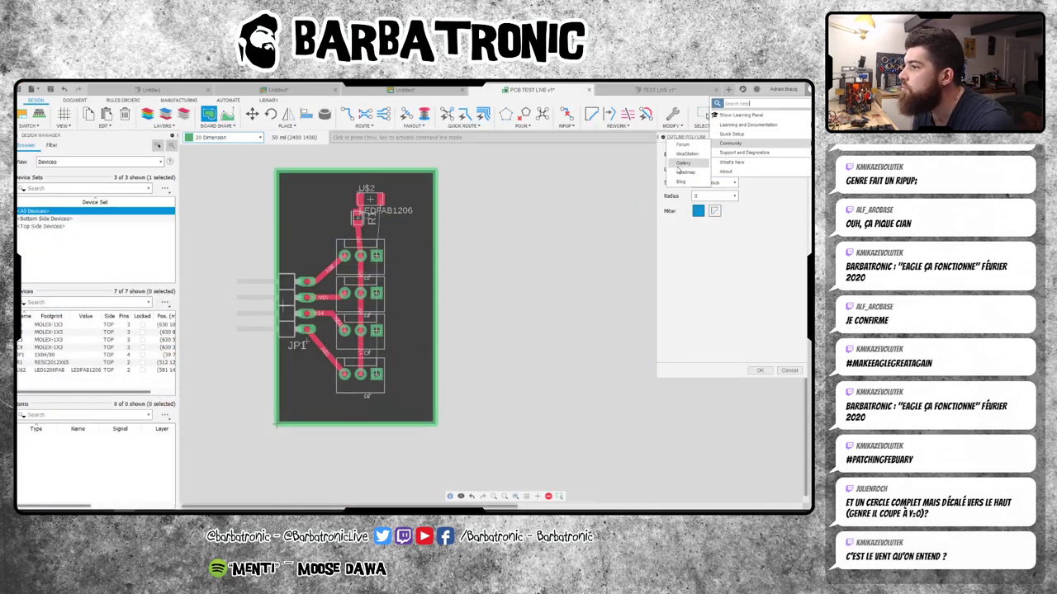
- Open the Fusion 360 blog's Roadmap category from the Help > Community menu
click(681, 180)
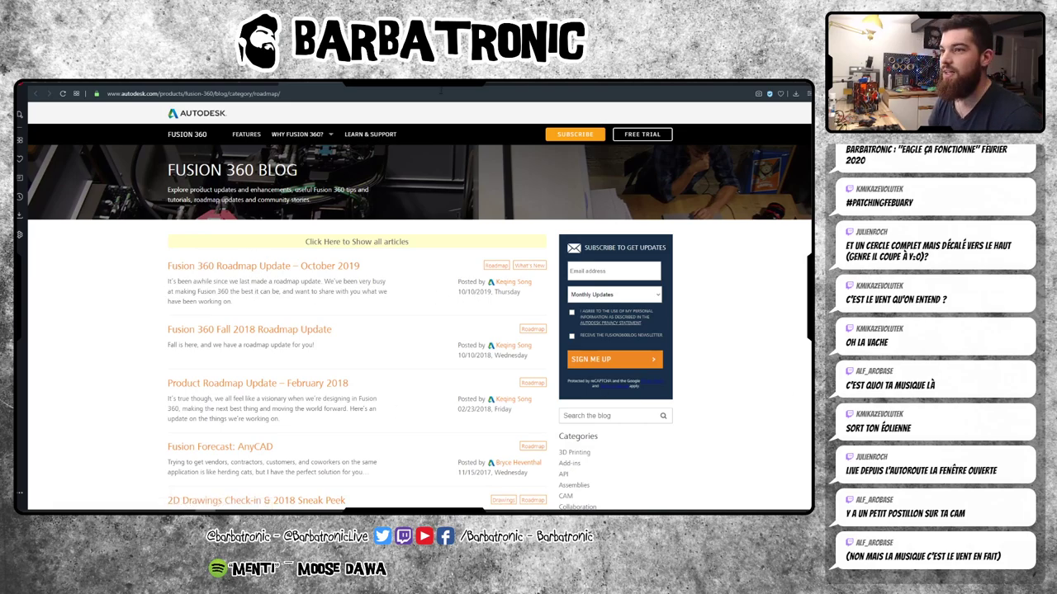
- Move from the roadmap category back to the main Fusion 360 Blog listing and skim the 2020 posts
key(alt+Left)
key(alt+Left)
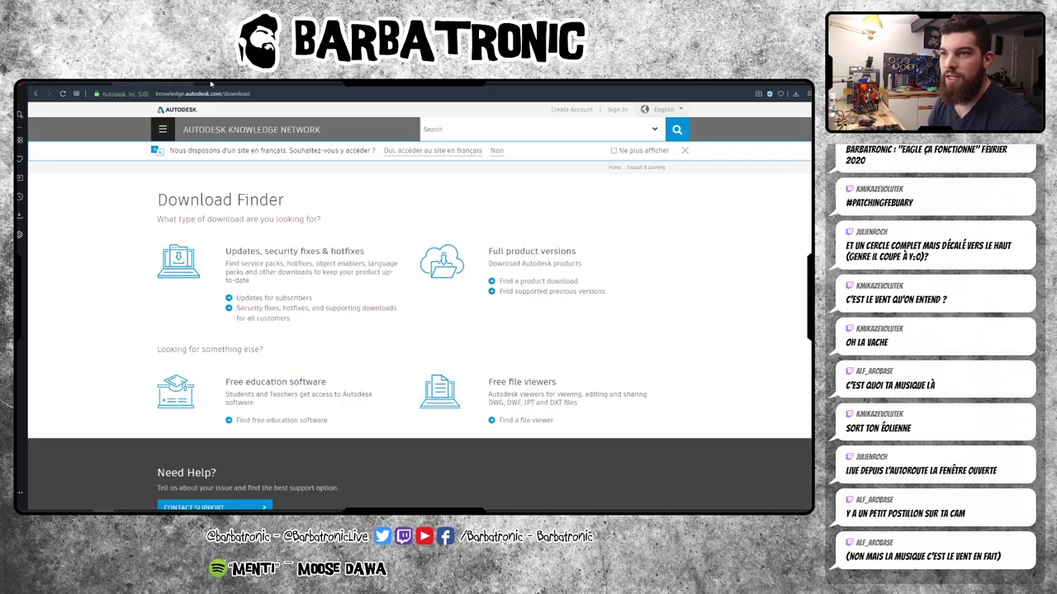
key(alt+Right)
key(alt+Right)
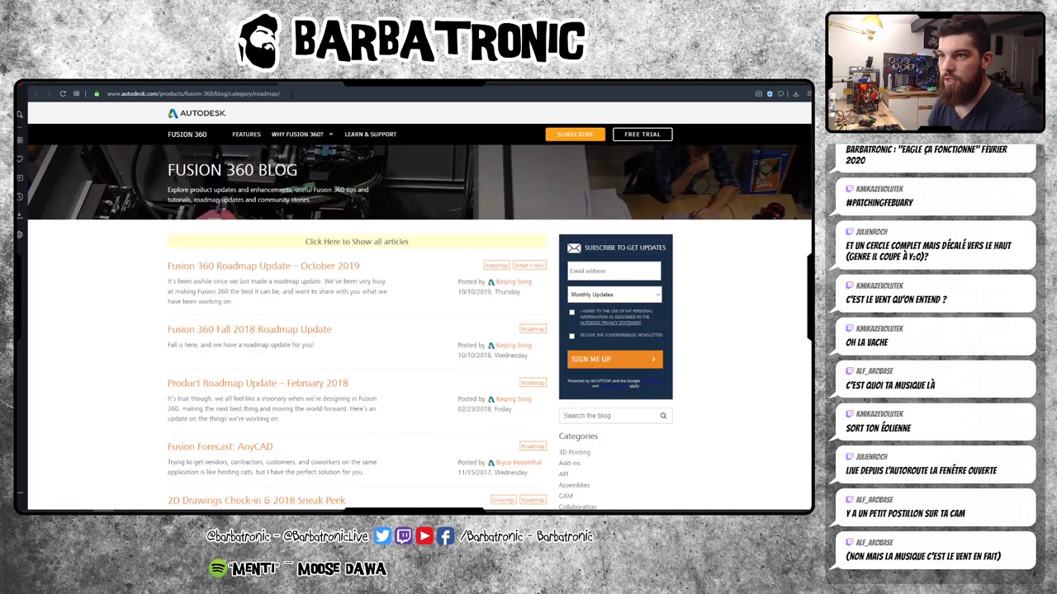
key(alt+Left)
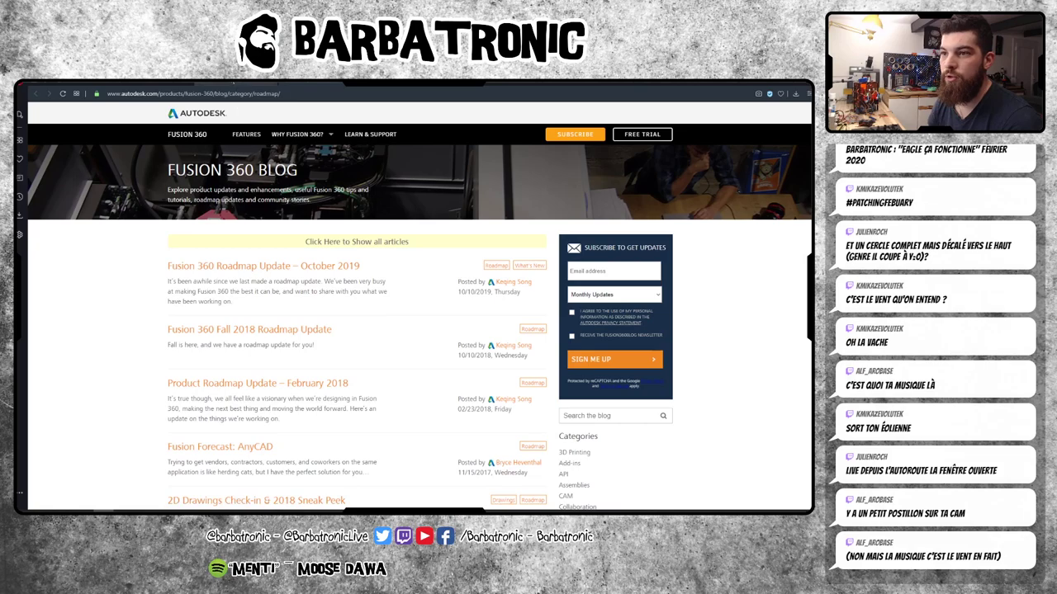
key(alt+Right)
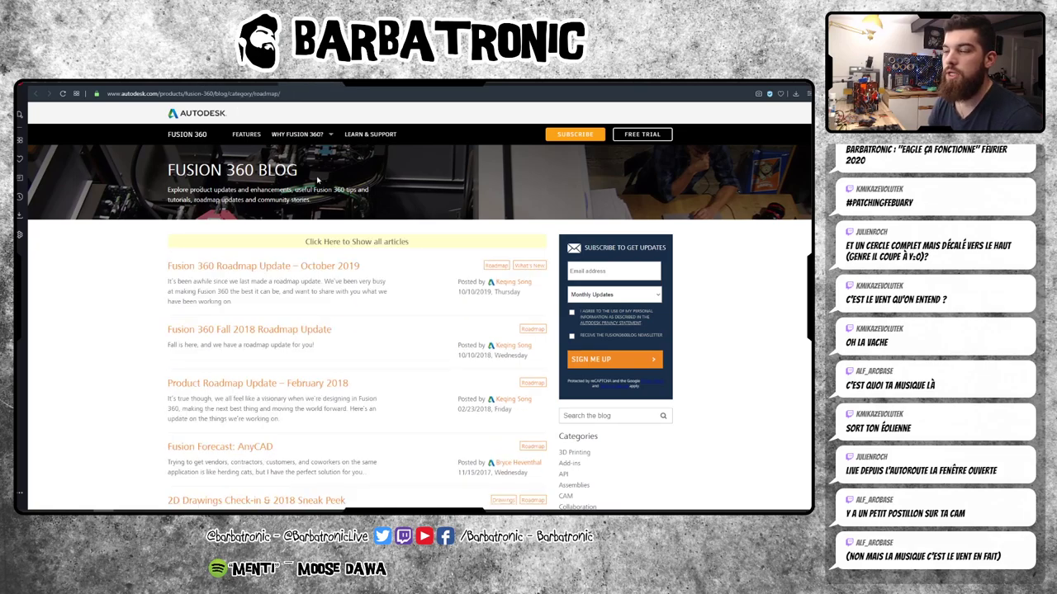
key(alt+Left)
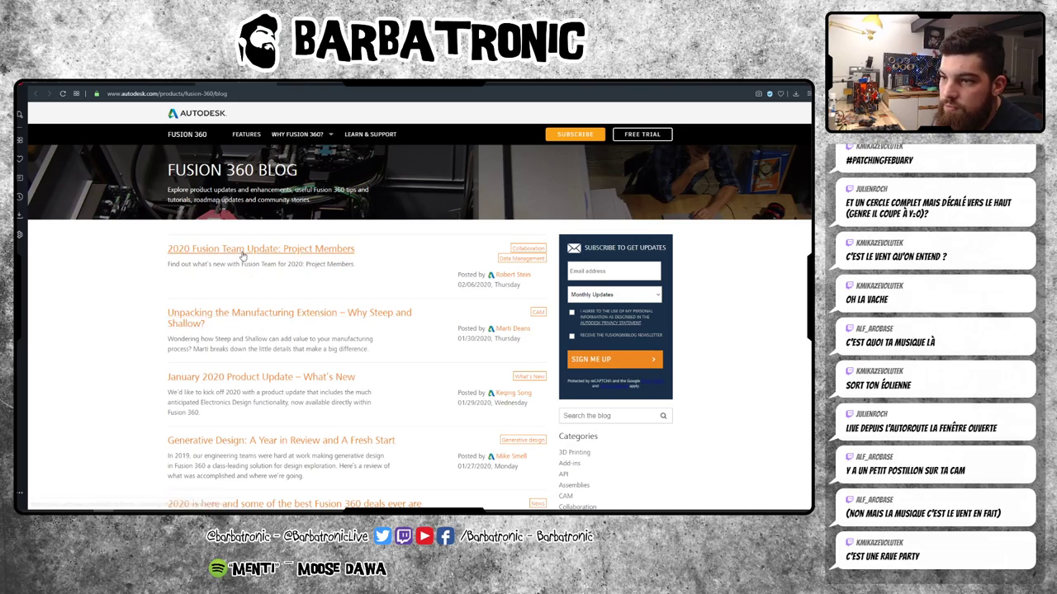
scroll(326, 302, down, 2)
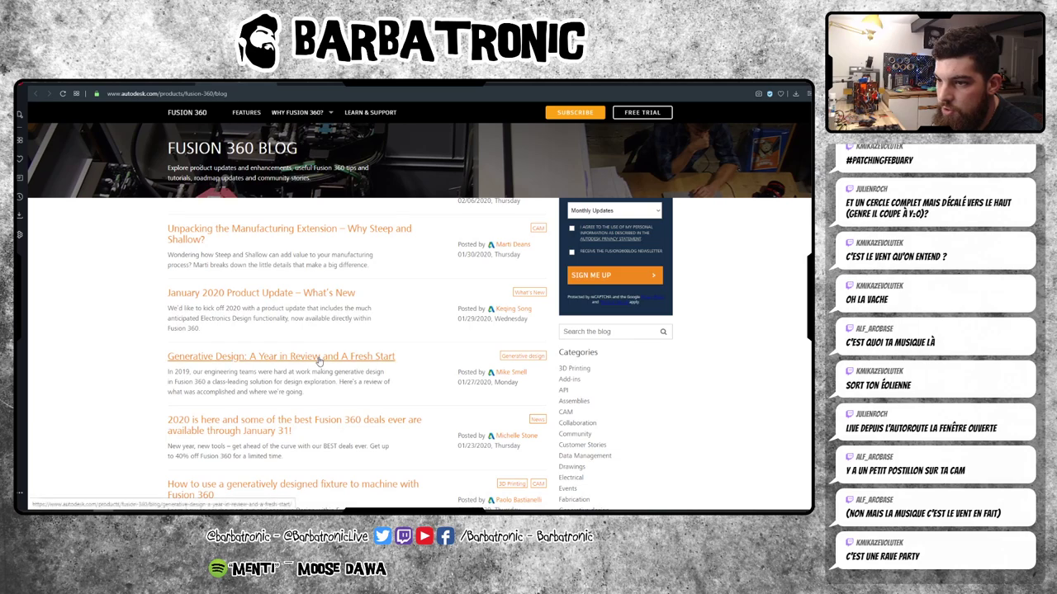
scroll(380, 415, down, 2)
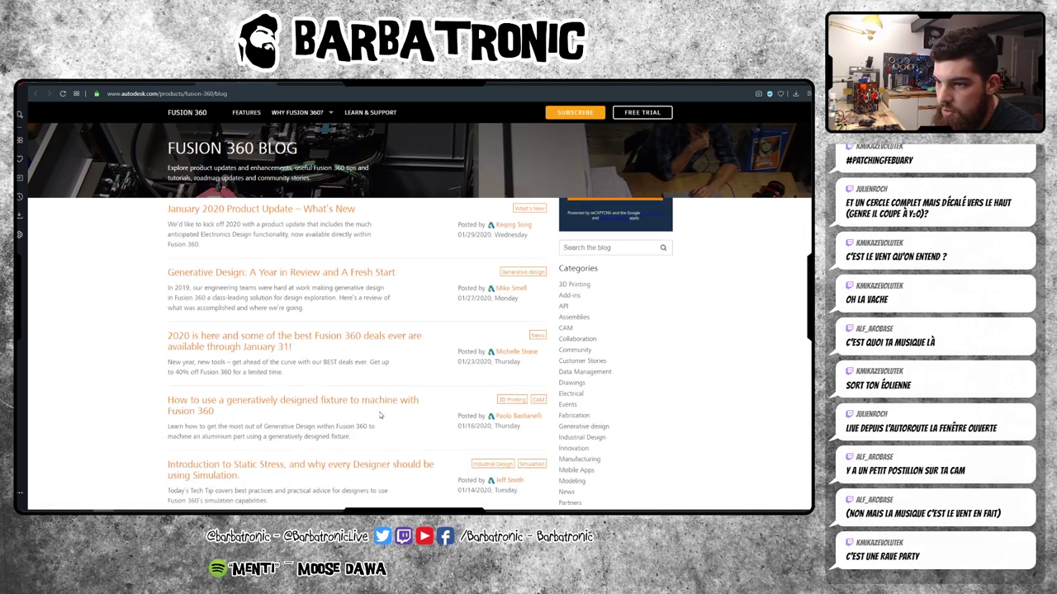
scroll(380, 415, down, 3)
scroll(380, 415, down, 2)
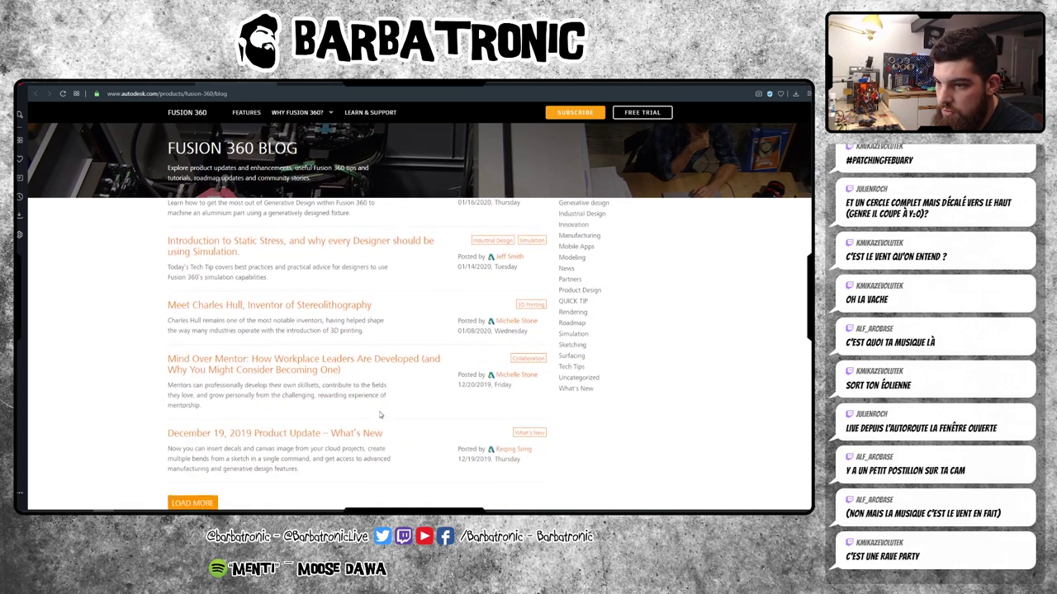
scroll(378, 408, up, 5)
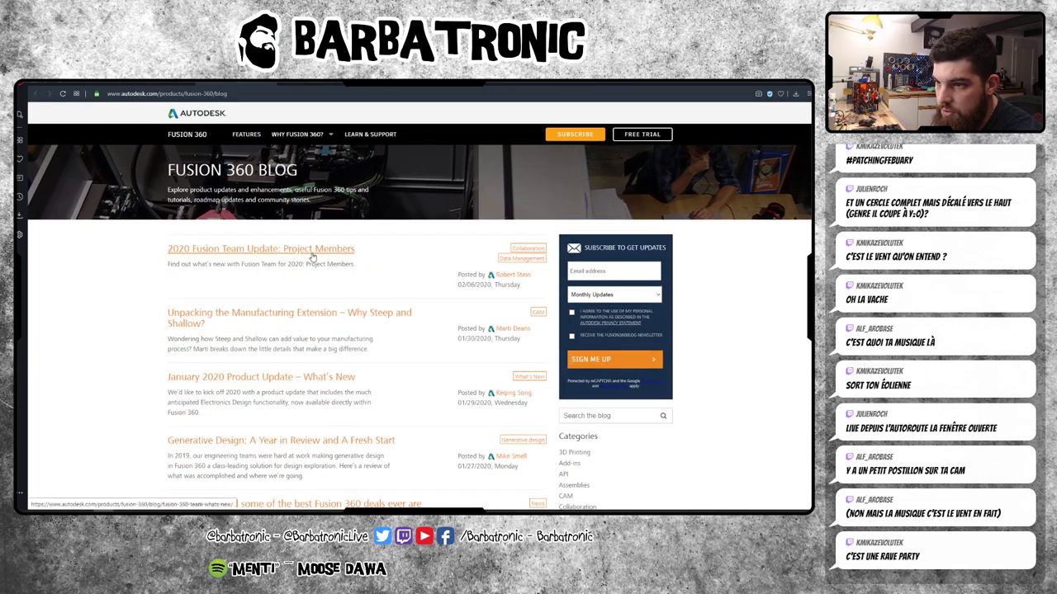
- Open the 'January 2020 Product Update – What's New' article
click(291, 378)
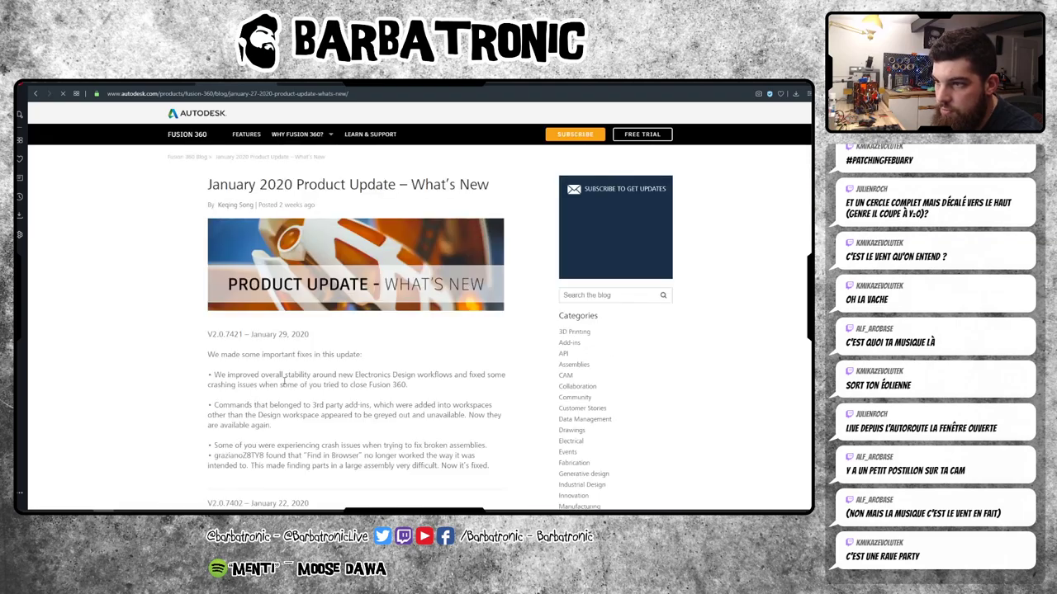
scroll(284, 381, down, 3)
scroll(501, 405, down, 2)
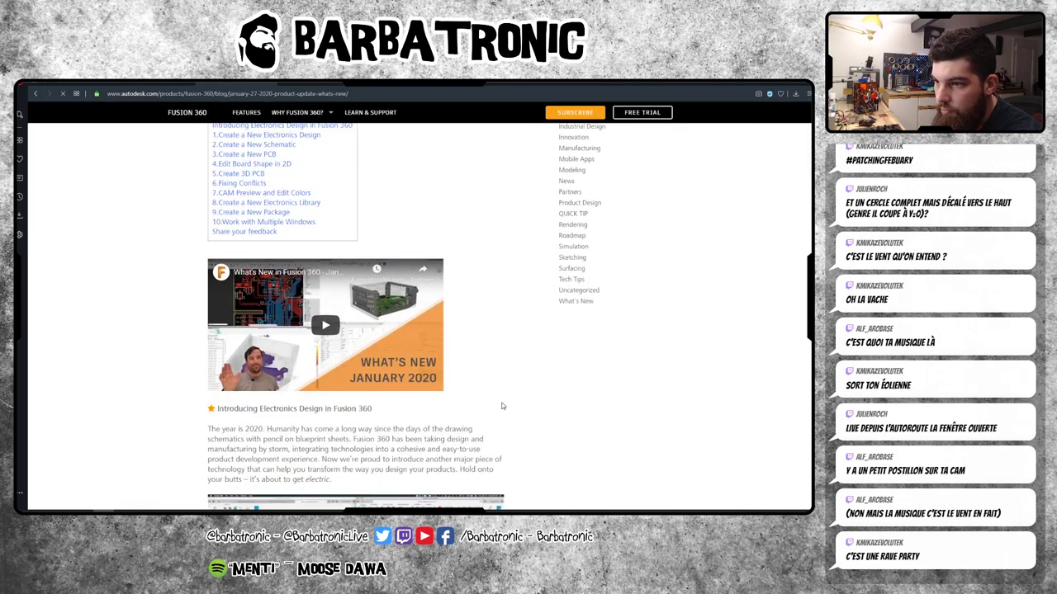
scroll(501, 405, up, 3)
scroll(501, 405, up, 3)
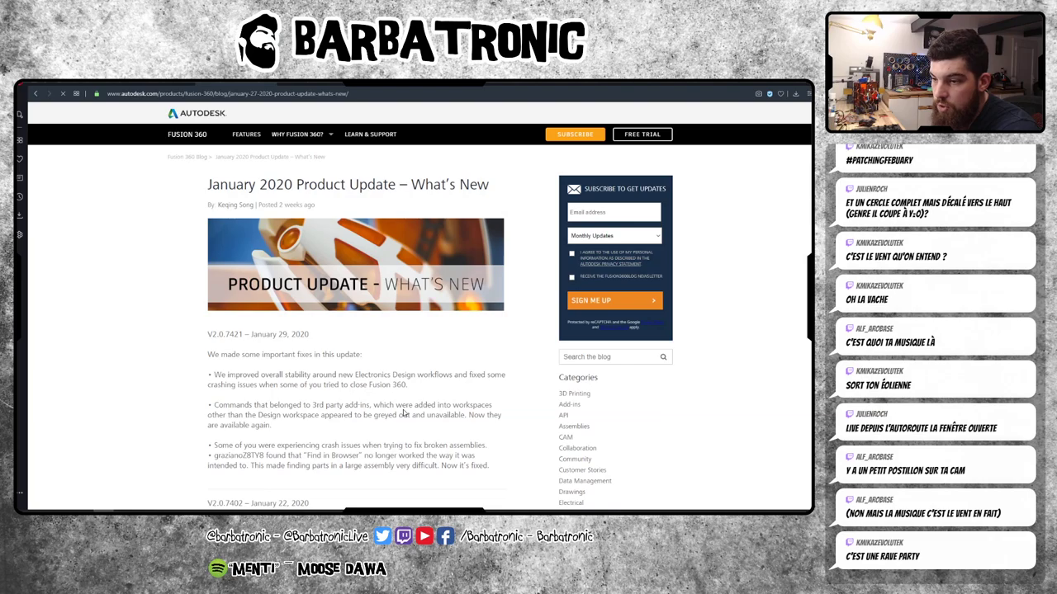
- Read down through the article's electronics design sections
scroll(462, 415, down, 3)
scroll(522, 416, down, 5)
scroll(521, 417, down, 2)
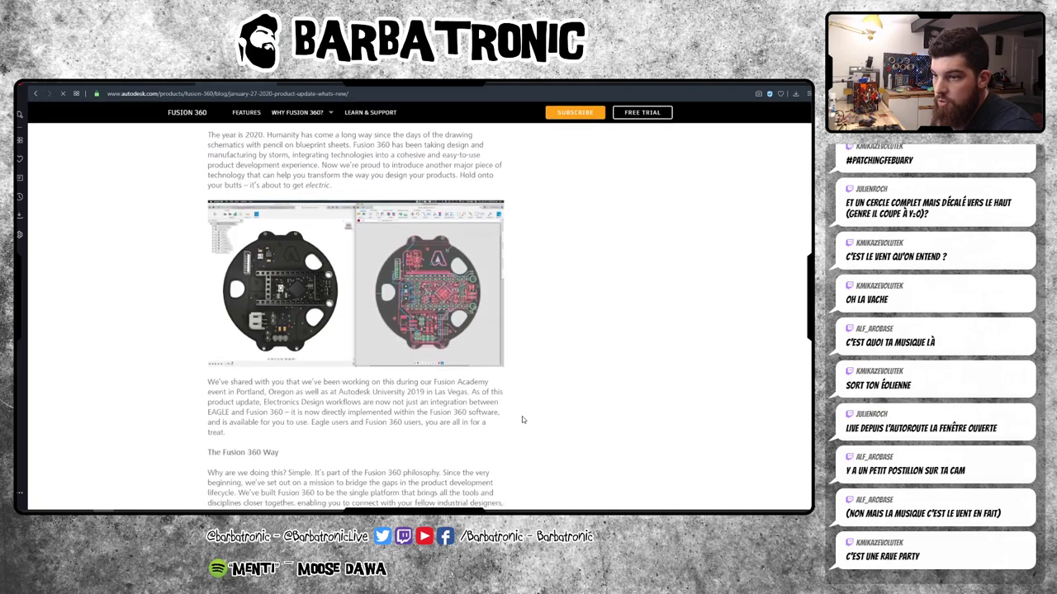
scroll(522, 420, down, 3)
scroll(522, 420, down, 3)
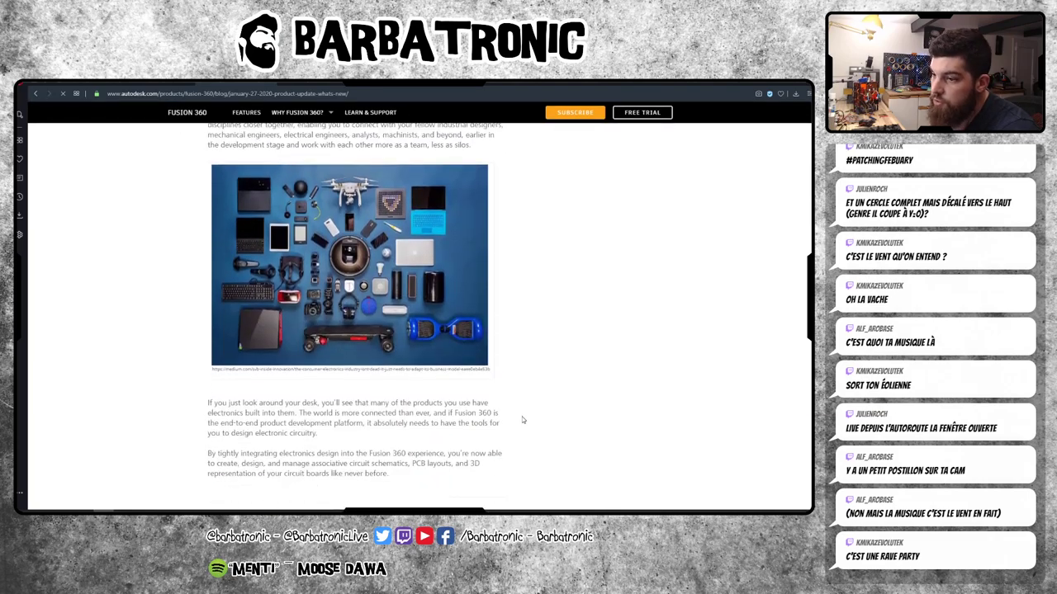
scroll(519, 421, down, 3)
scroll(519, 421, down, 3)
scroll(519, 421, down, 1)
scroll(517, 421, down, 3)
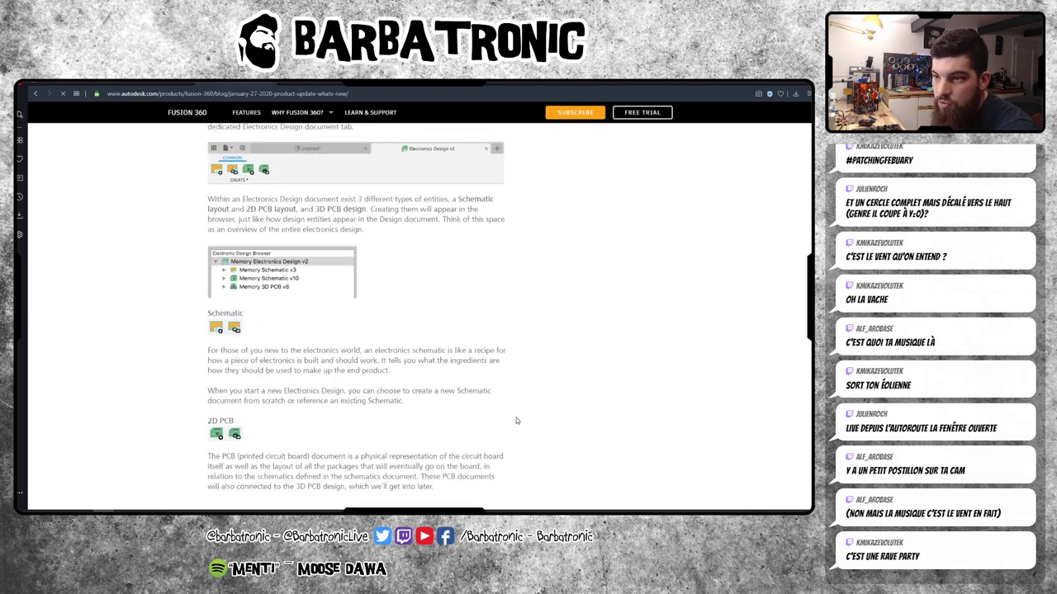
scroll(516, 421, down, 2)
scroll(516, 421, up, 1)
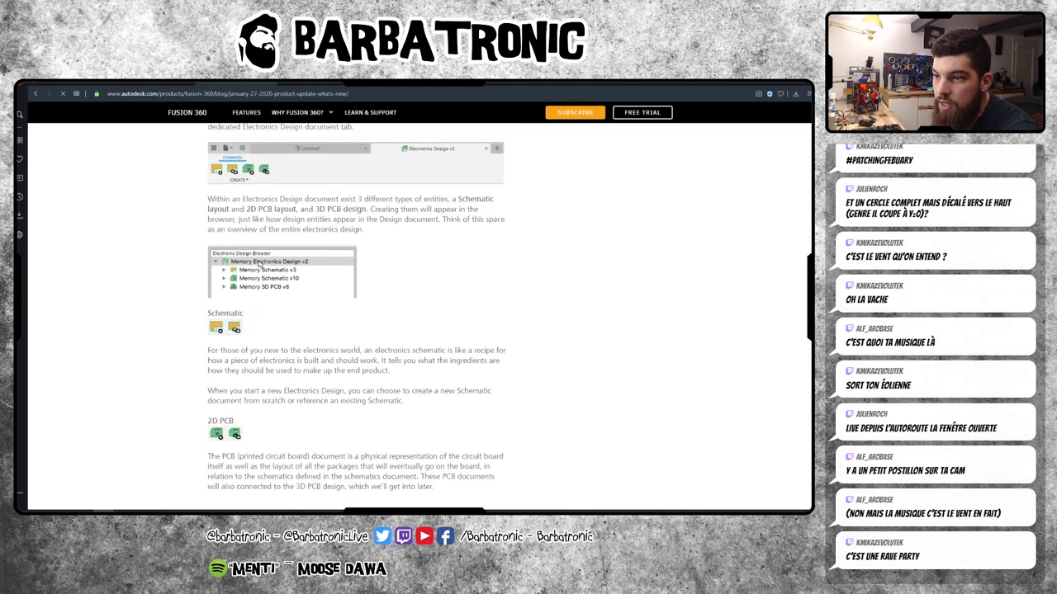
scroll(495, 376, down, 3)
scroll(530, 390, down, 3)
scroll(530, 389, down, 3)
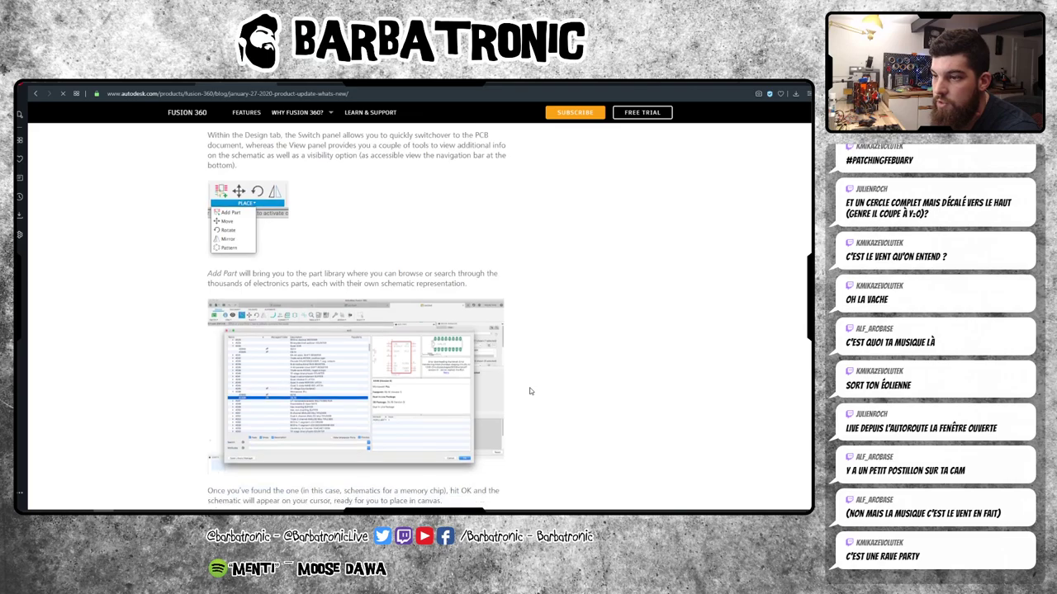
scroll(530, 391, down, 2)
scroll(529, 390, down, 3)
scroll(528, 389, down, 3)
scroll(528, 390, down, 3)
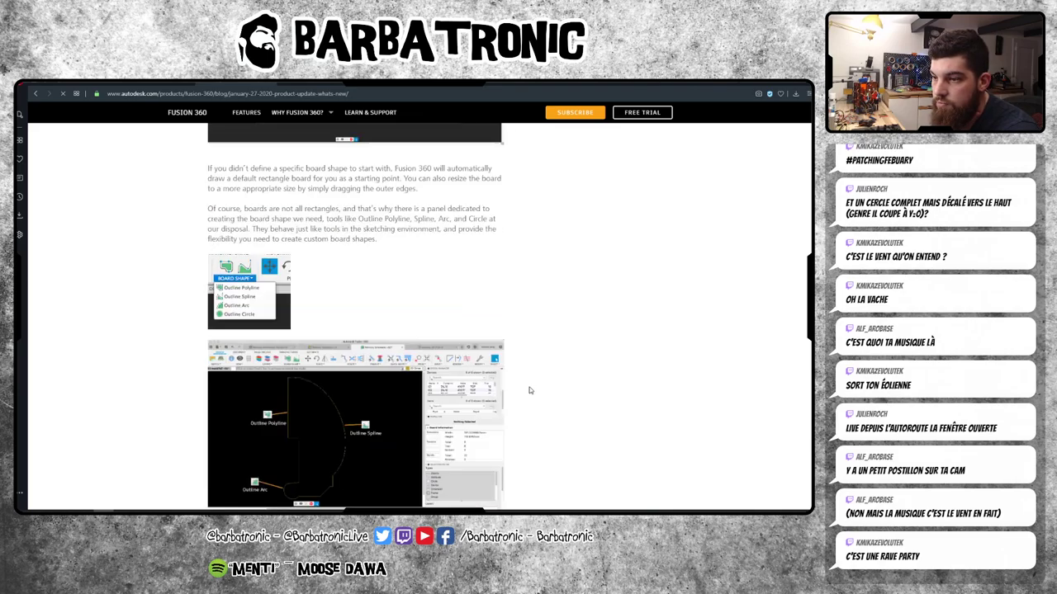
scroll(525, 389, down, 3)
scroll(525, 390, up, 4)
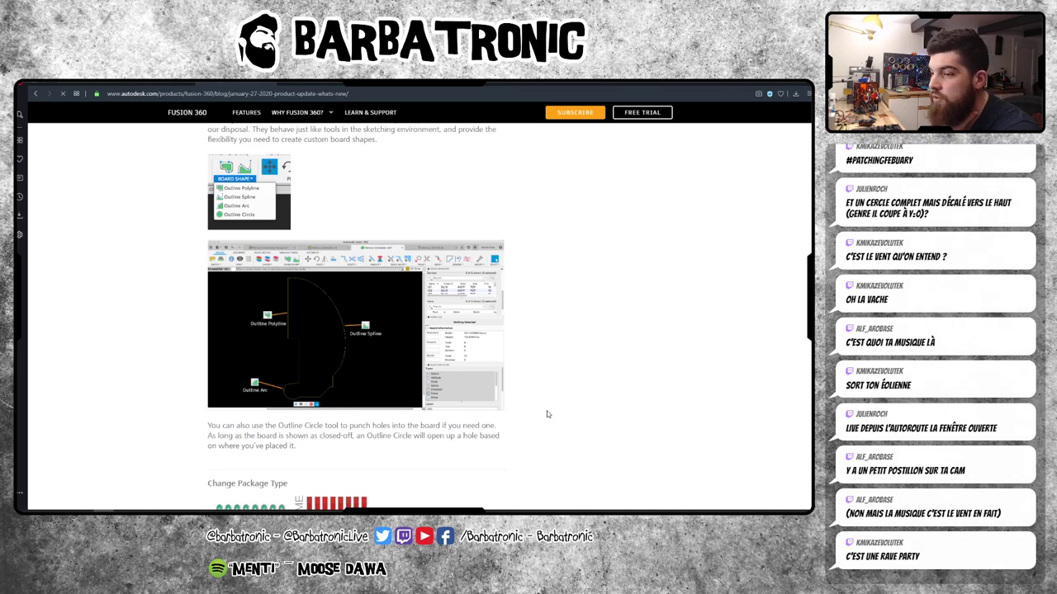
scroll(546, 413, down, 3)
scroll(548, 412, down, 3)
scroll(549, 413, down, 3)
scroll(549, 413, down, 3)
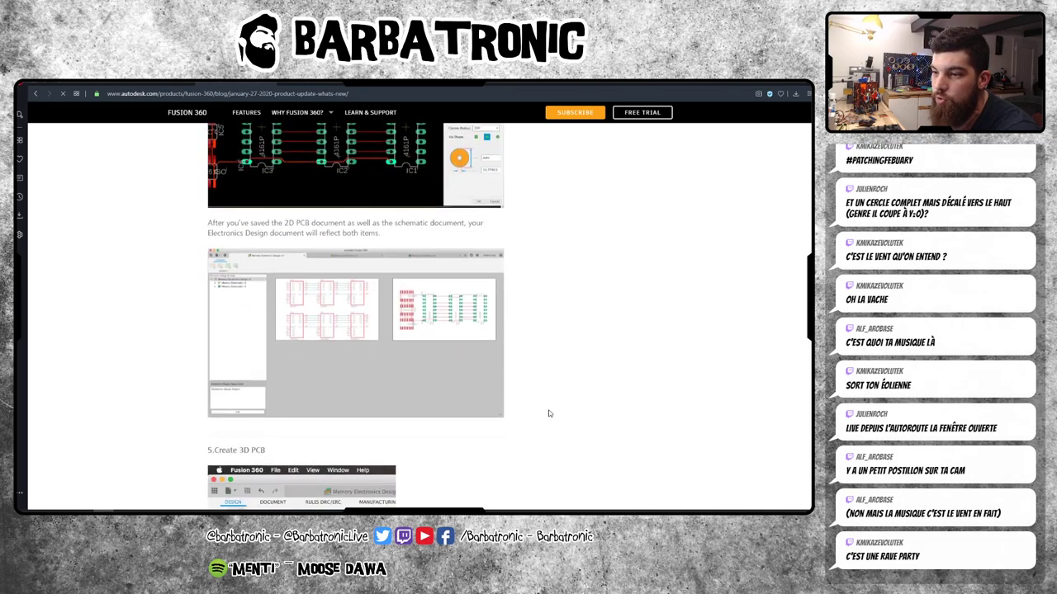
scroll(547, 411, down, 3)
scroll(546, 410, down, 3)
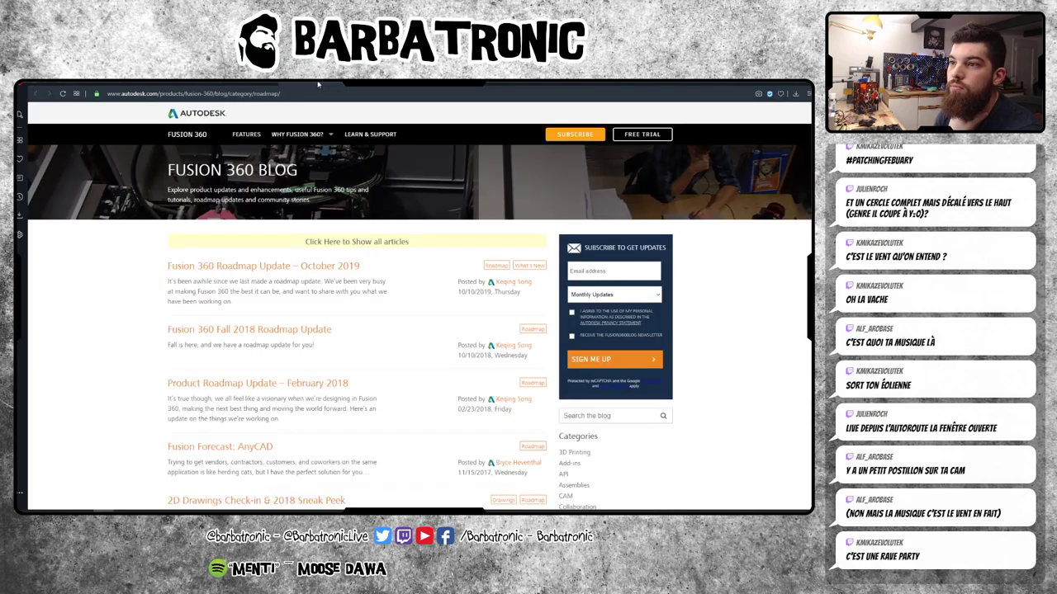
- Open the 'Fusion 360 Roadmap Update – October 2019' post and read its opening sections
click(293, 268)
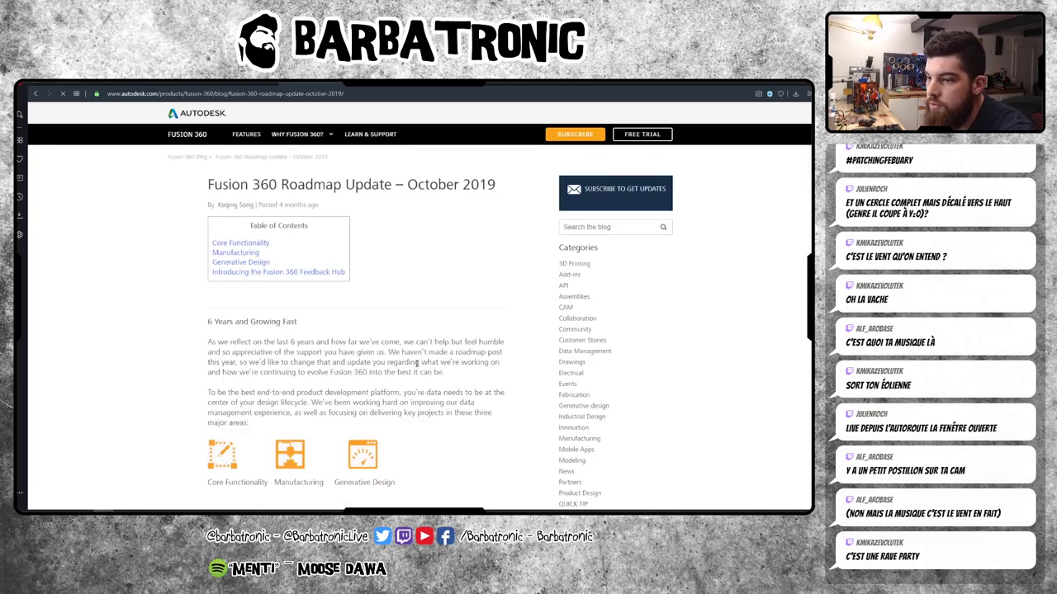
scroll(417, 366, down, 2)
scroll(416, 366, down, 2)
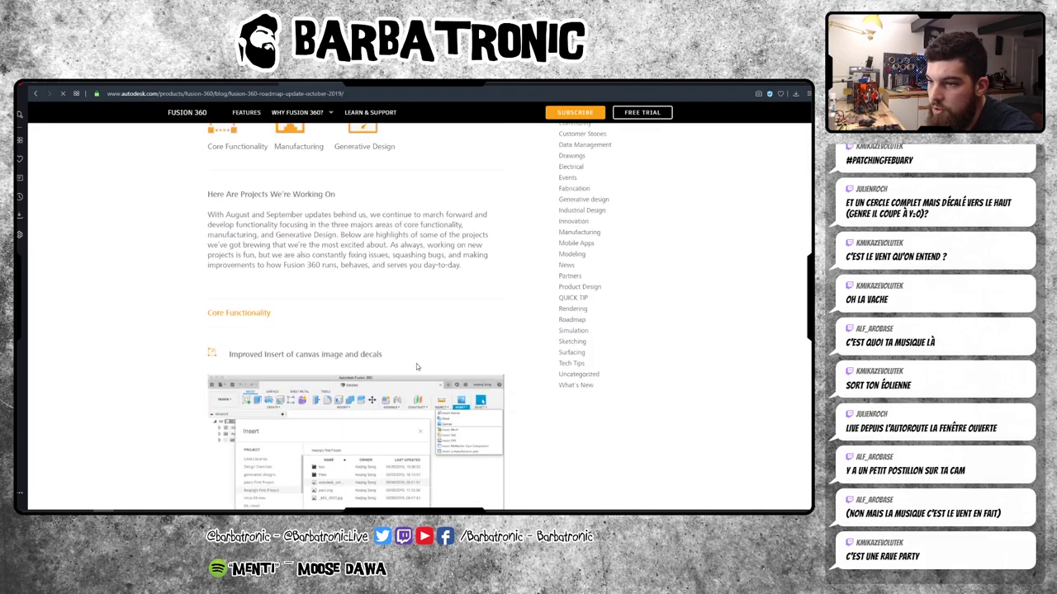
scroll(180, 379, down, 3)
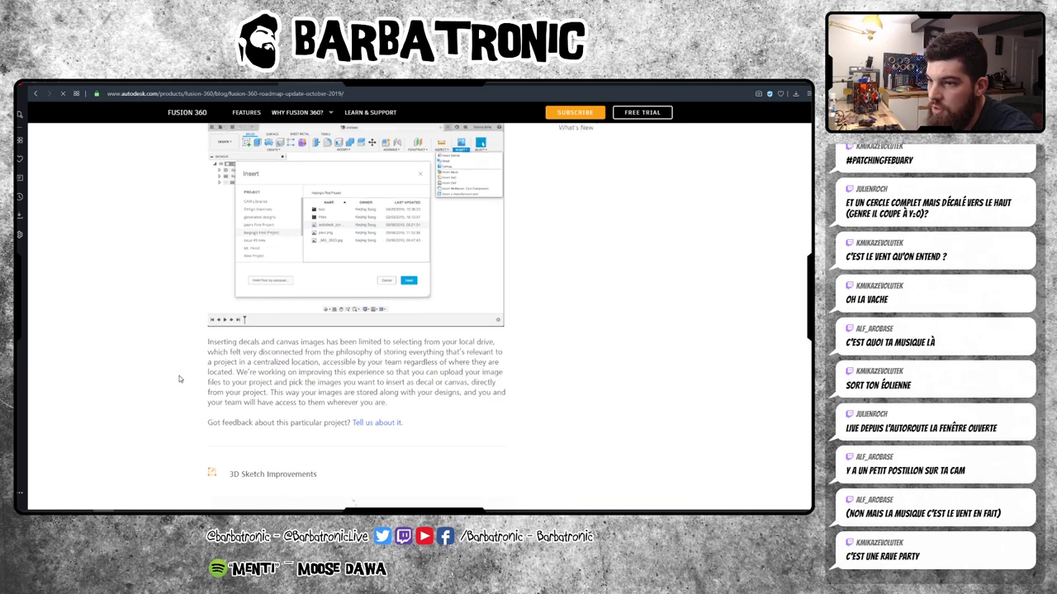
scroll(179, 378, down, 3)
scroll(179, 378, down, 3)
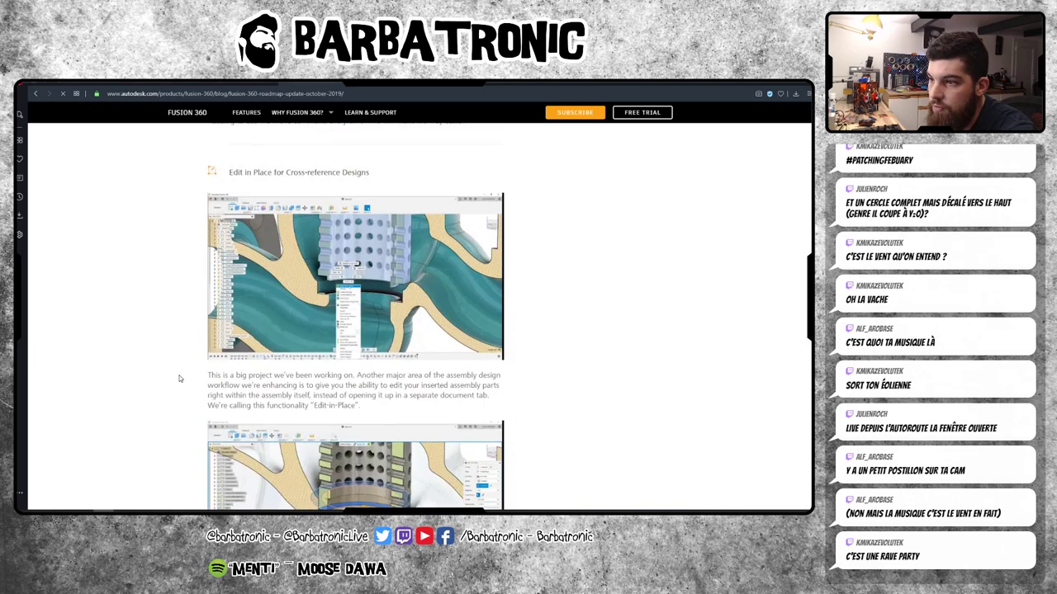
scroll(179, 378, down, 3)
scroll(179, 378, down, 3)
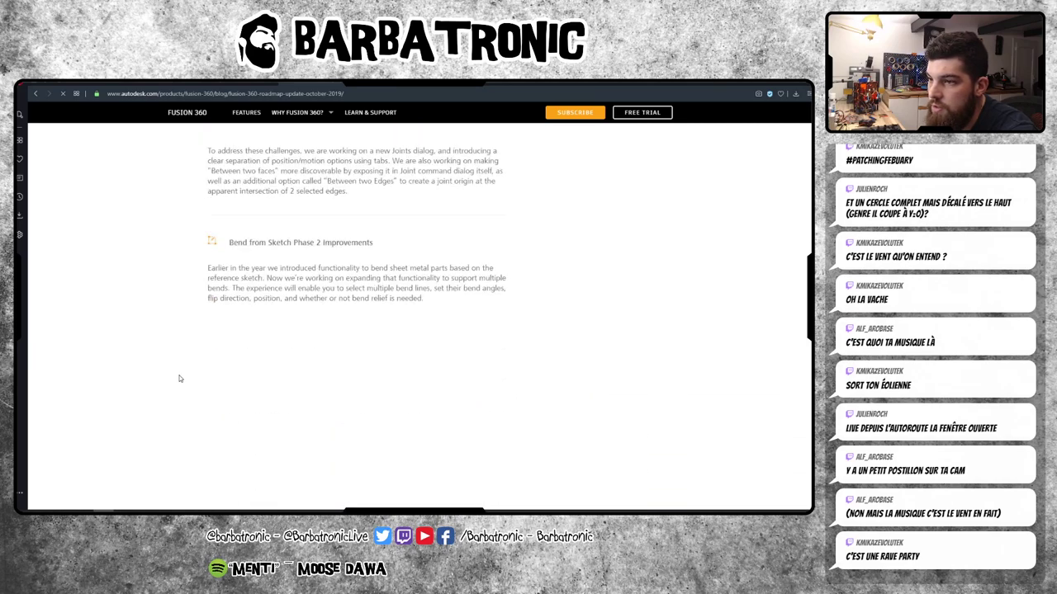
scroll(179, 378, down, 3)
scroll(179, 379, down, 2)
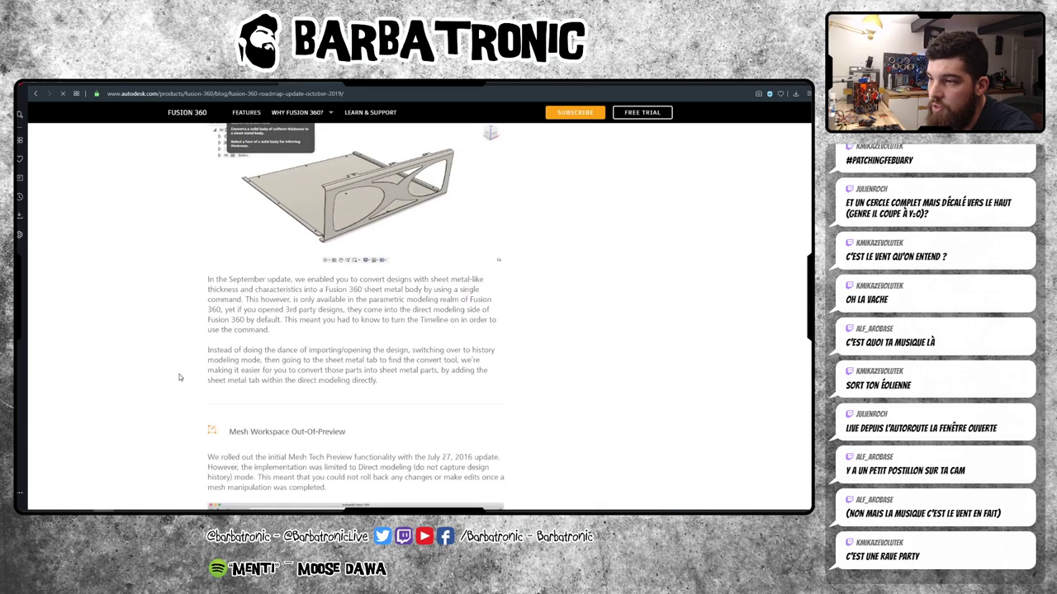
scroll(179, 377, down, 1)
scroll(179, 377, up, 3)
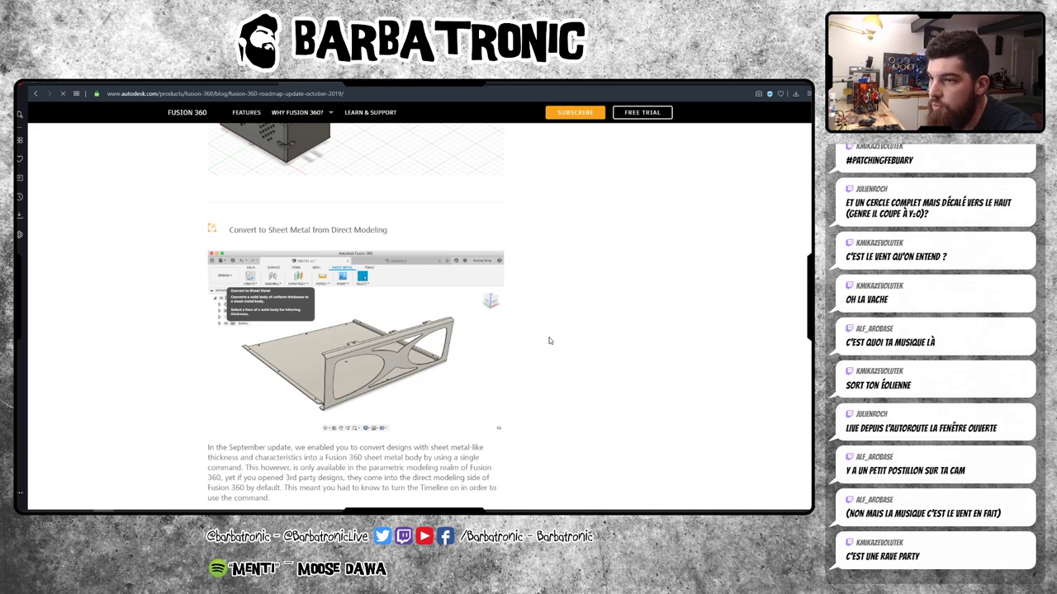
- Read through the rest of the October 2019 roadmap article
scroll(549, 337, down, 3)
scroll(549, 337, down, 3)
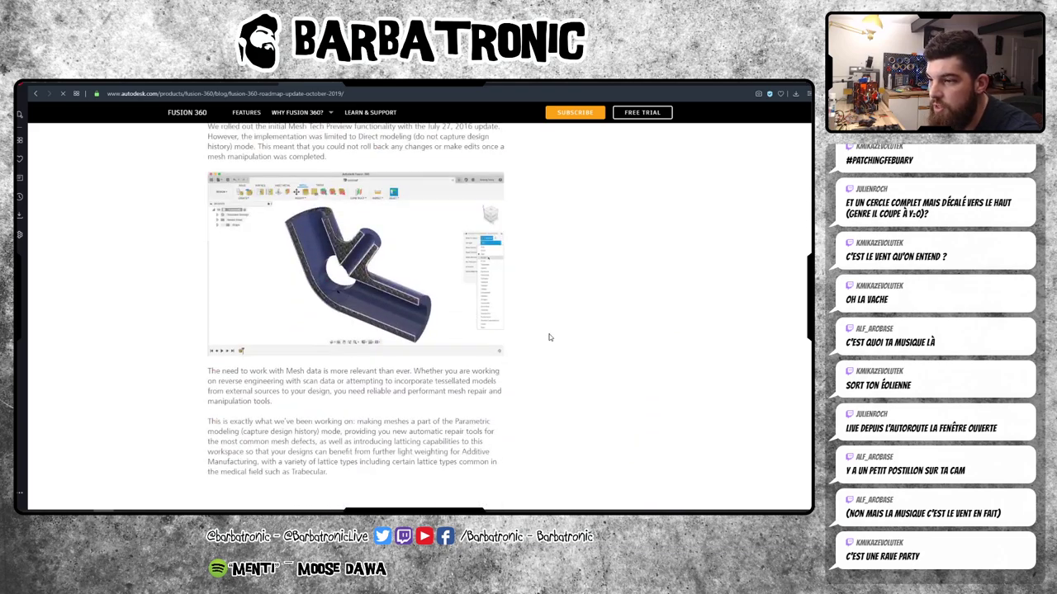
scroll(549, 337, down, 3)
scroll(549, 337, down, 1)
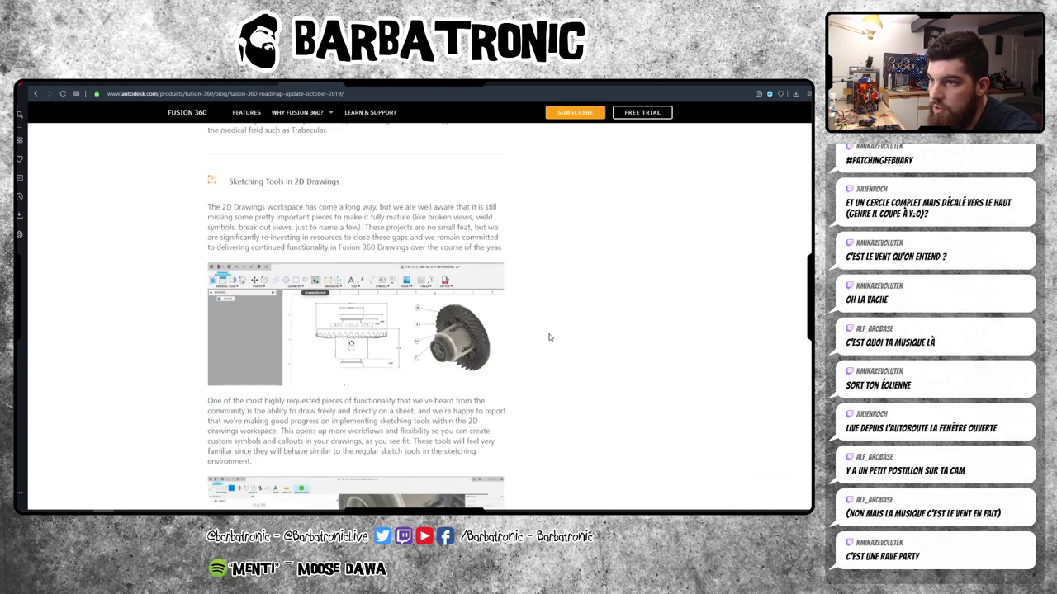
scroll(549, 337, down, 1)
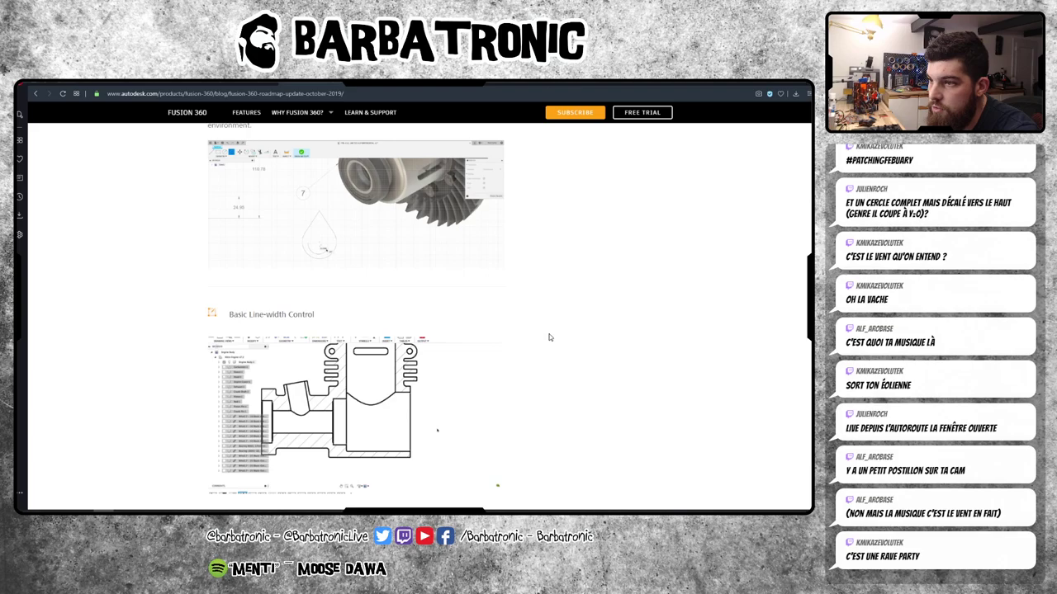
scroll(549, 337, down, 5)
scroll(549, 337, down, 5)
scroll(549, 336, down, 5)
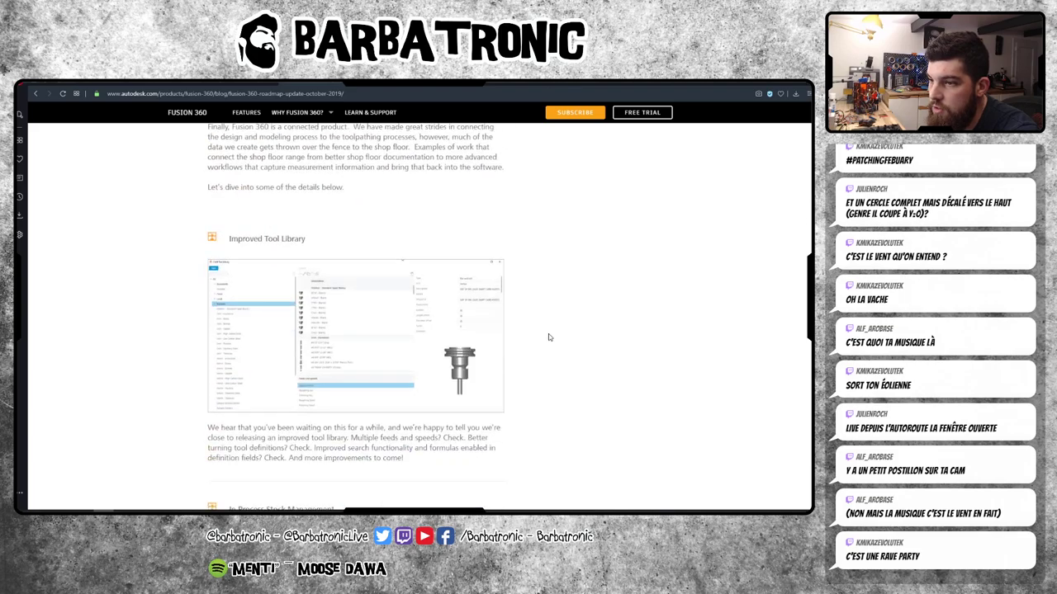
scroll(549, 337, down, 5)
scroll(549, 336, down, 5)
scroll(549, 337, down, 4)
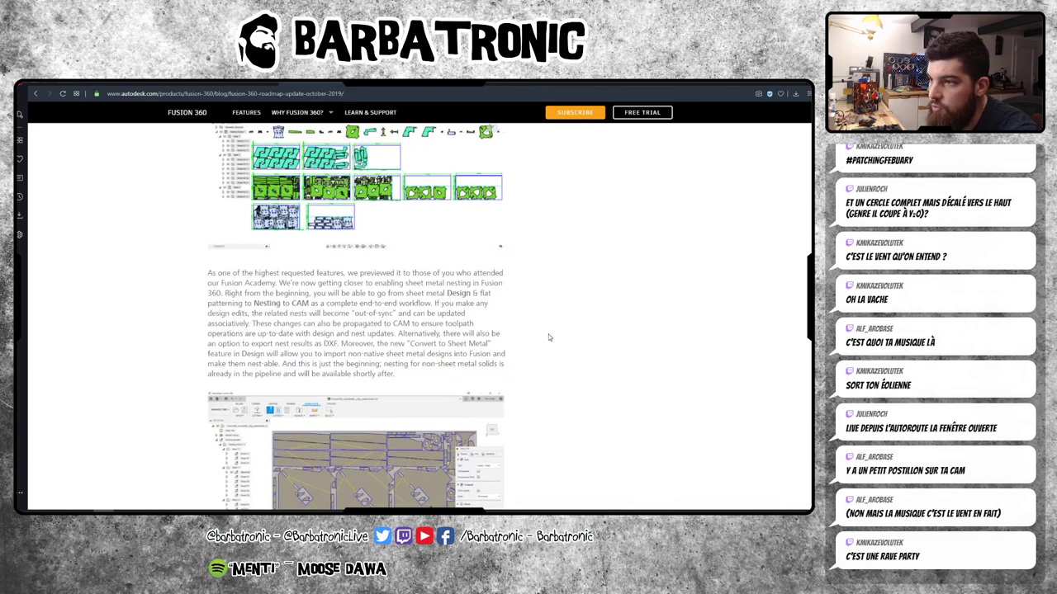
scroll(549, 337, down, 5)
scroll(549, 337, down, 4)
scroll(547, 334, down, 4)
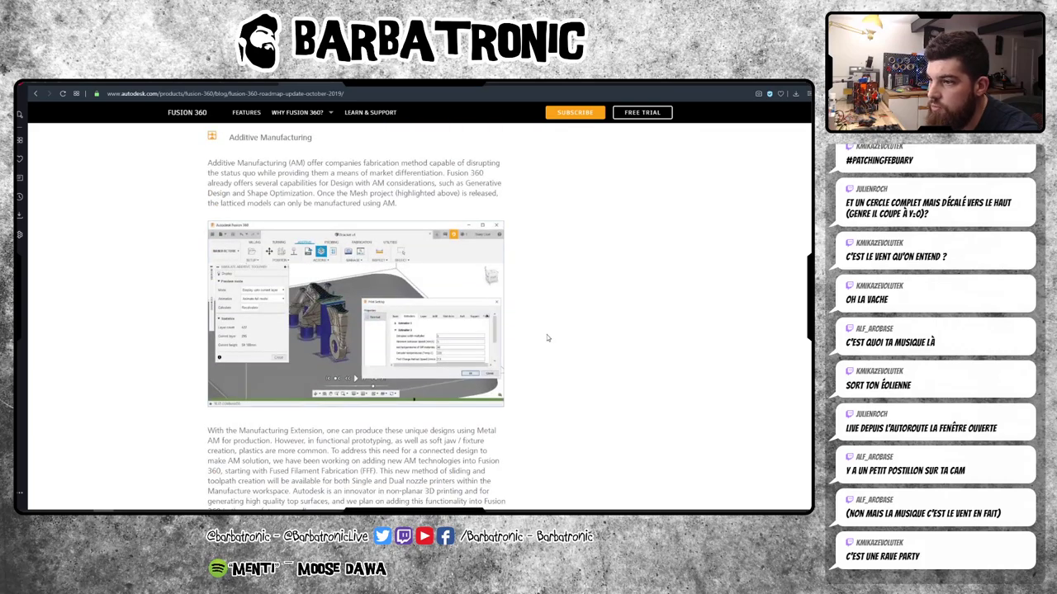
scroll(546, 334, down, 3)
scroll(545, 337, down, 4)
scroll(545, 338, down, 1)
scroll(545, 339, down, 3)
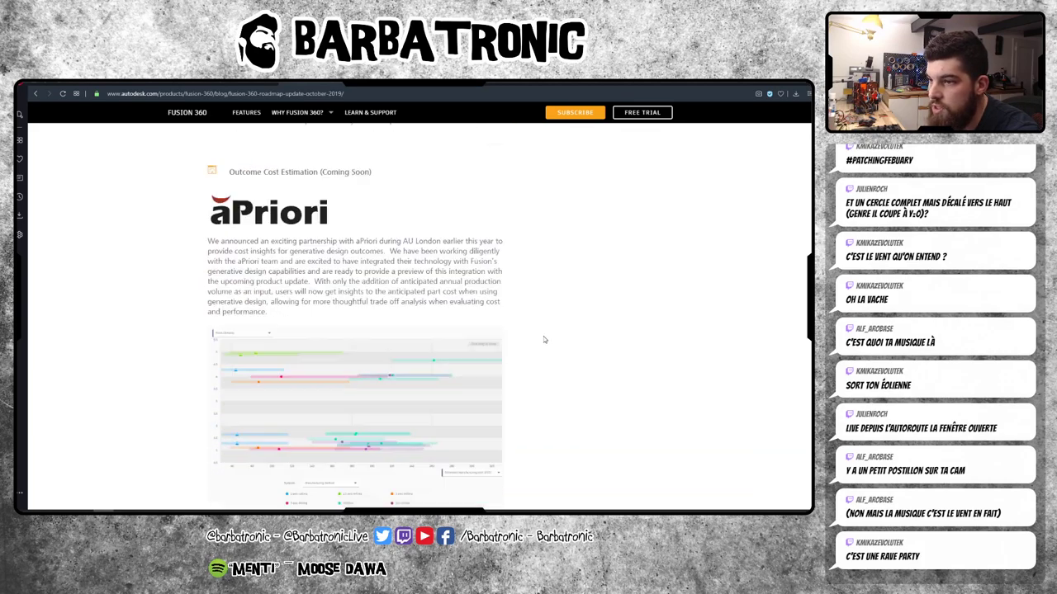
scroll(544, 340, down, 1)
scroll(544, 340, up, 2)
scroll(544, 339, down, 2)
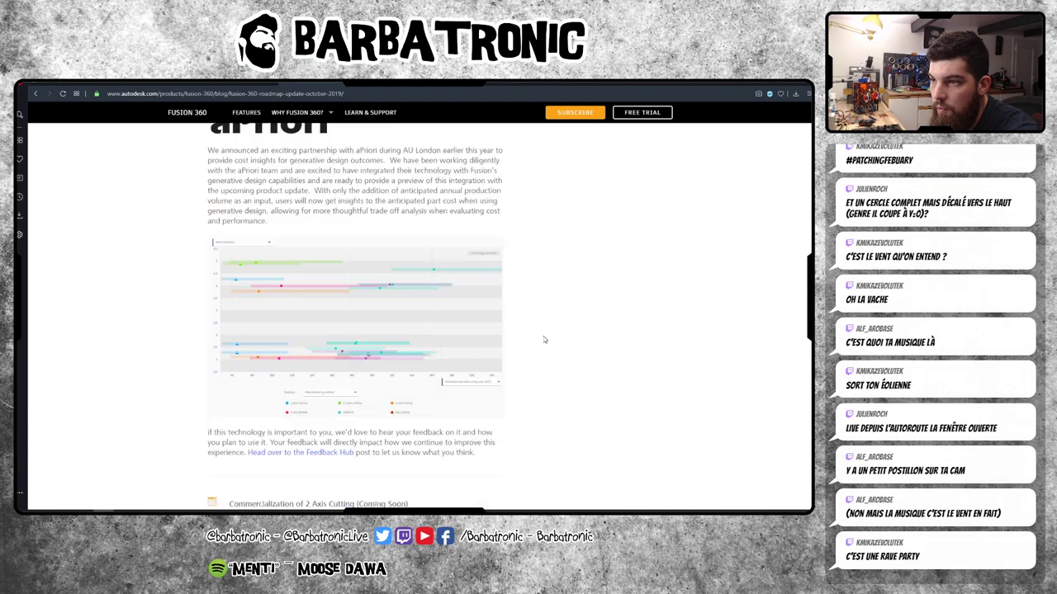
scroll(544, 339, down, 4)
scroll(544, 339, down, 3)
scroll(544, 339, down, 3)
scroll(544, 339, down, 4)
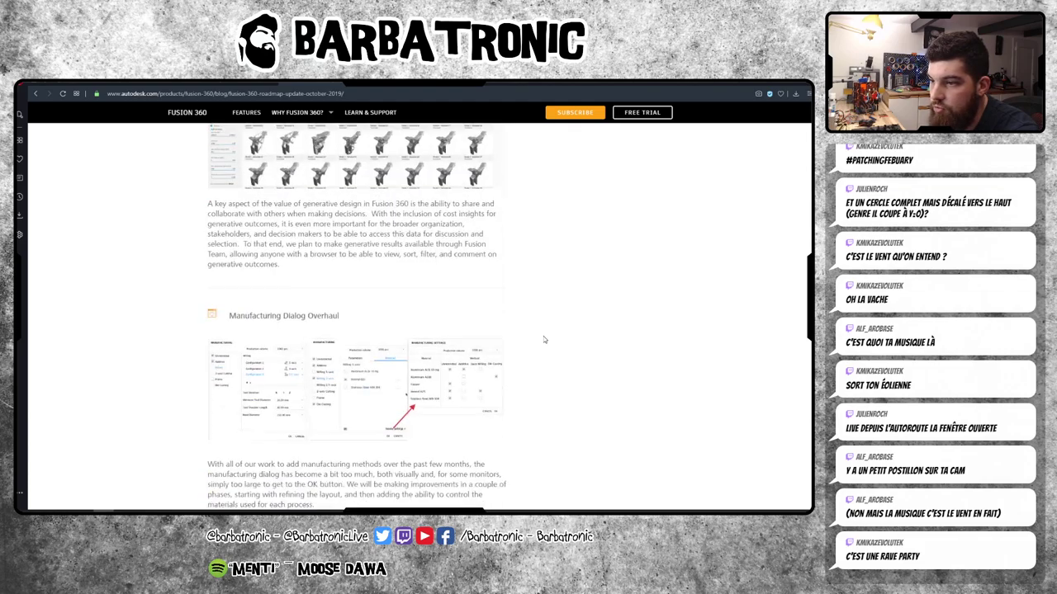
scroll(544, 339, down, 4)
scroll(544, 339, down, 4)
scroll(544, 339, down, 1)
scroll(544, 338, down, 4)
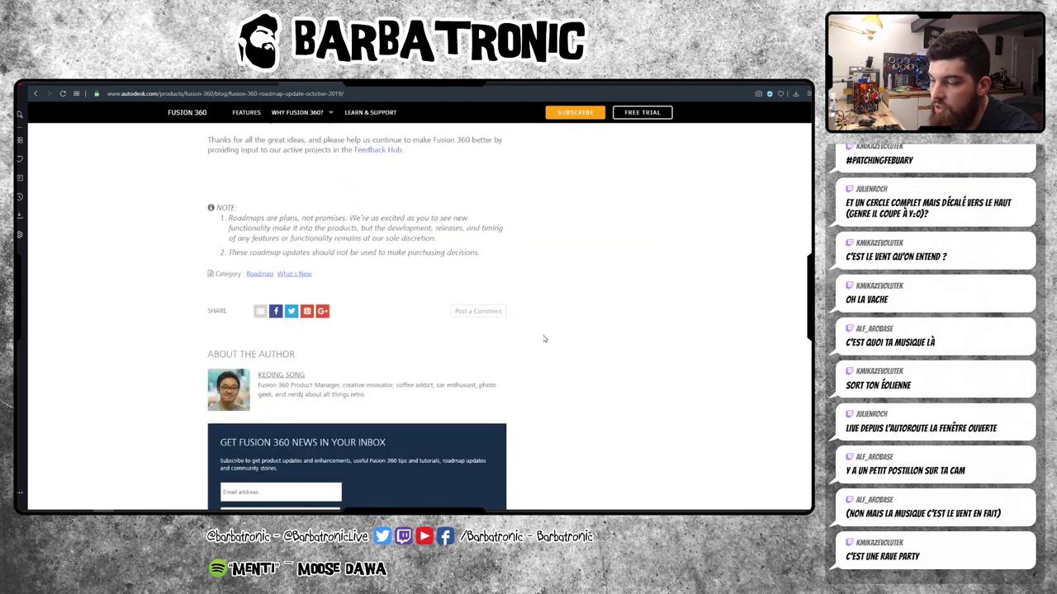
scroll(544, 339, down, 4)
scroll(544, 338, up, 3)
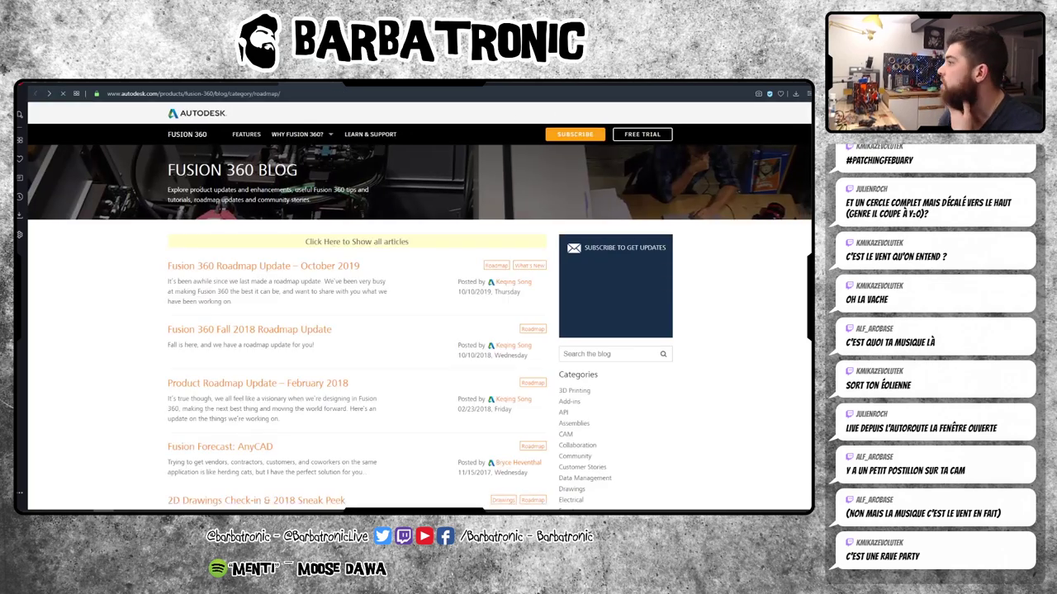
- Return to Fusion 360 and open the learning and support website via Help > Support and Diagnostics
key(alt+Tab)
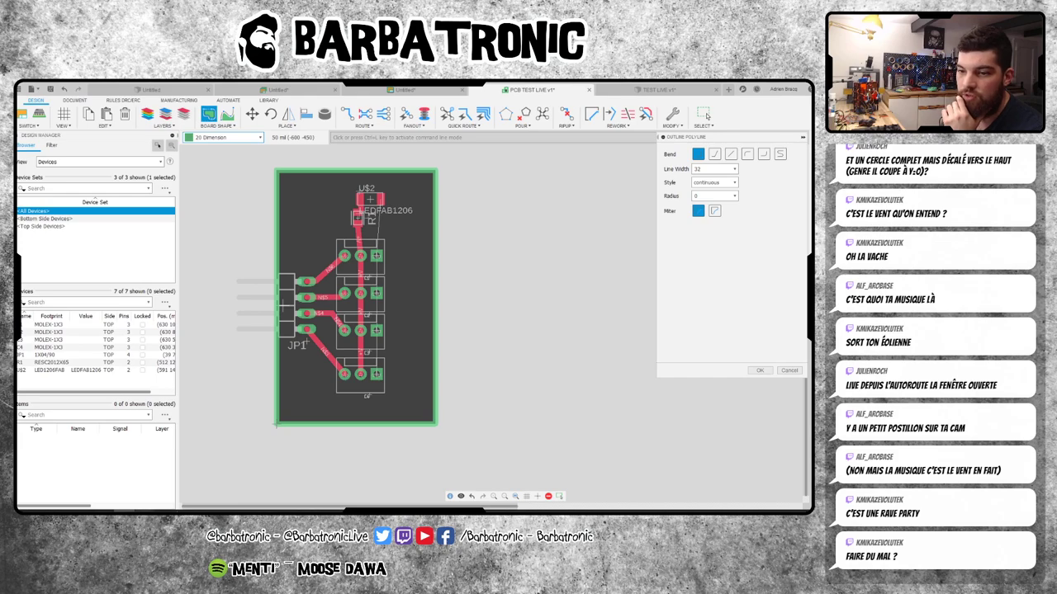
click(742, 89)
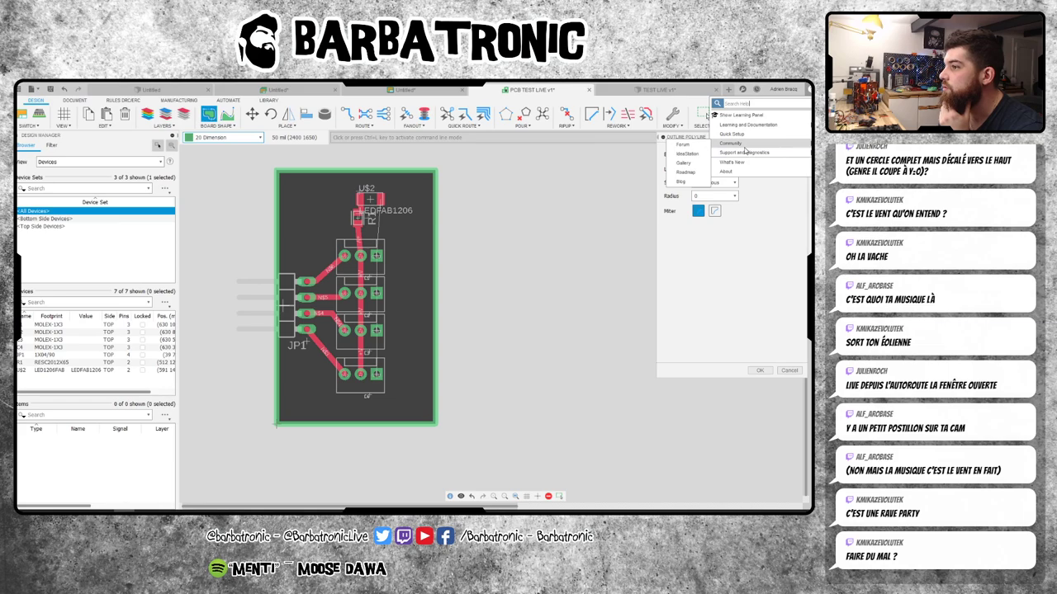
mouse_move(744, 152)
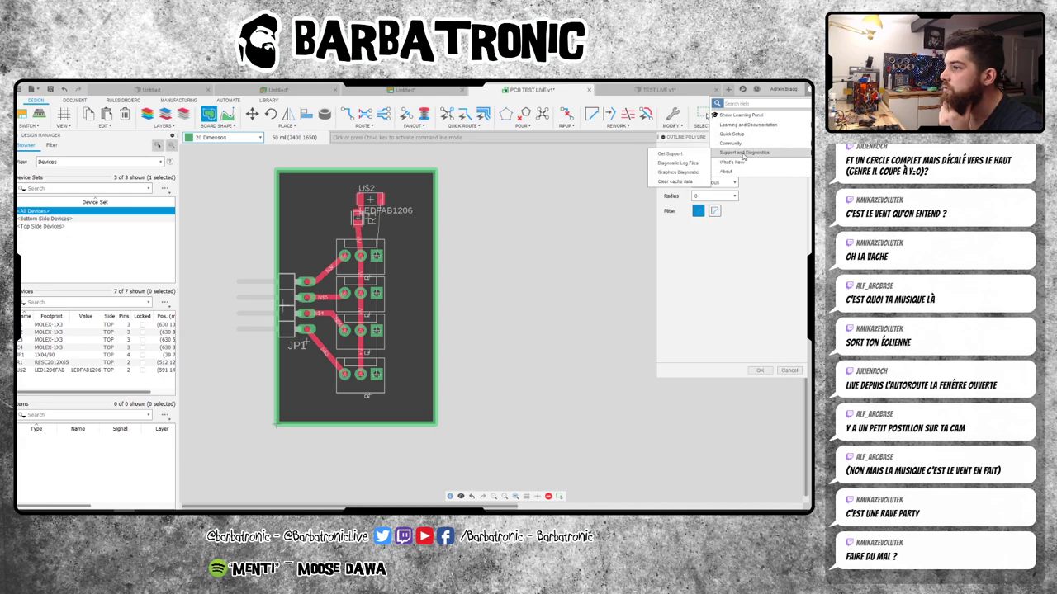
click(696, 159)
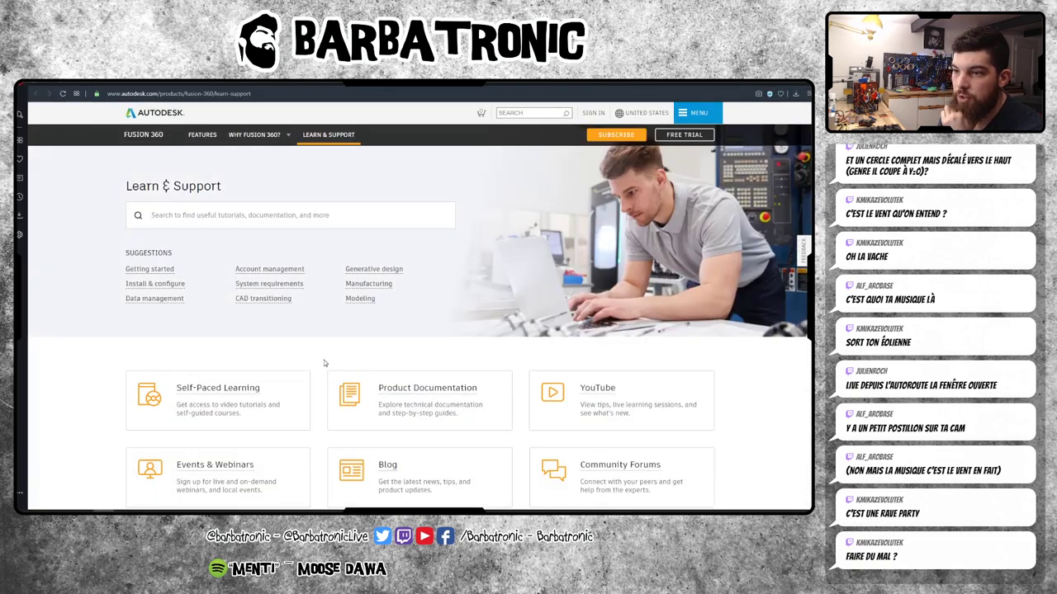
scroll(319, 360, down, 1)
scroll(318, 360, up, 1)
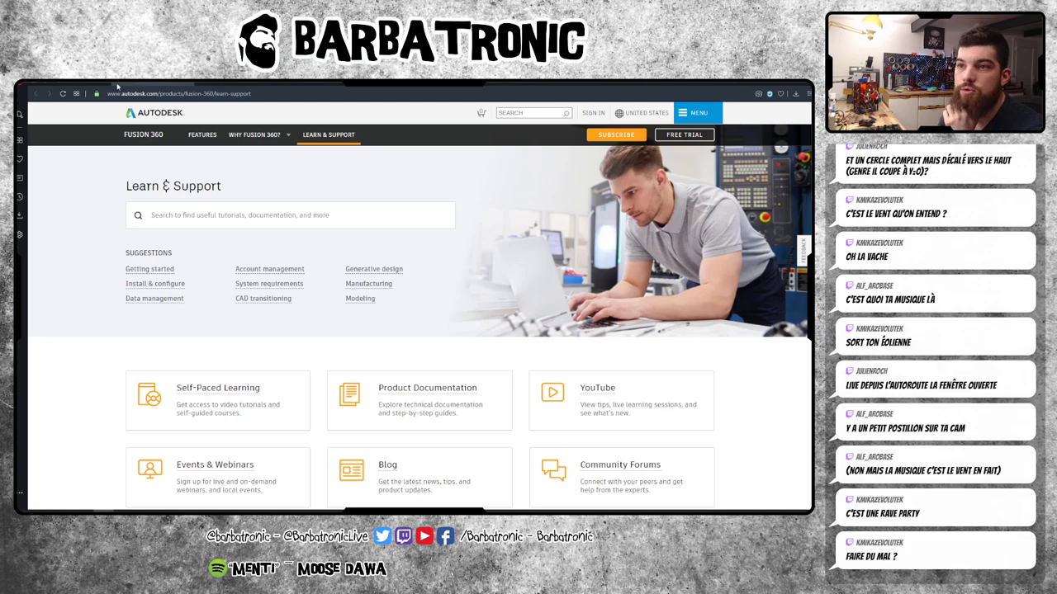
- Close the support page and open the forum through Help > Community > Forum
click(807, 85)
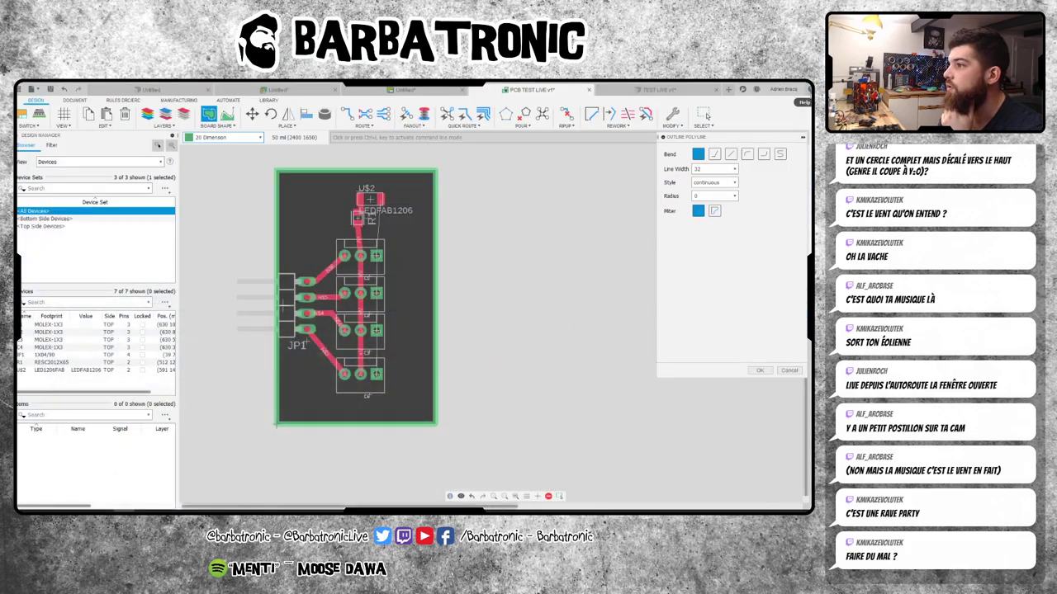
click(742, 88)
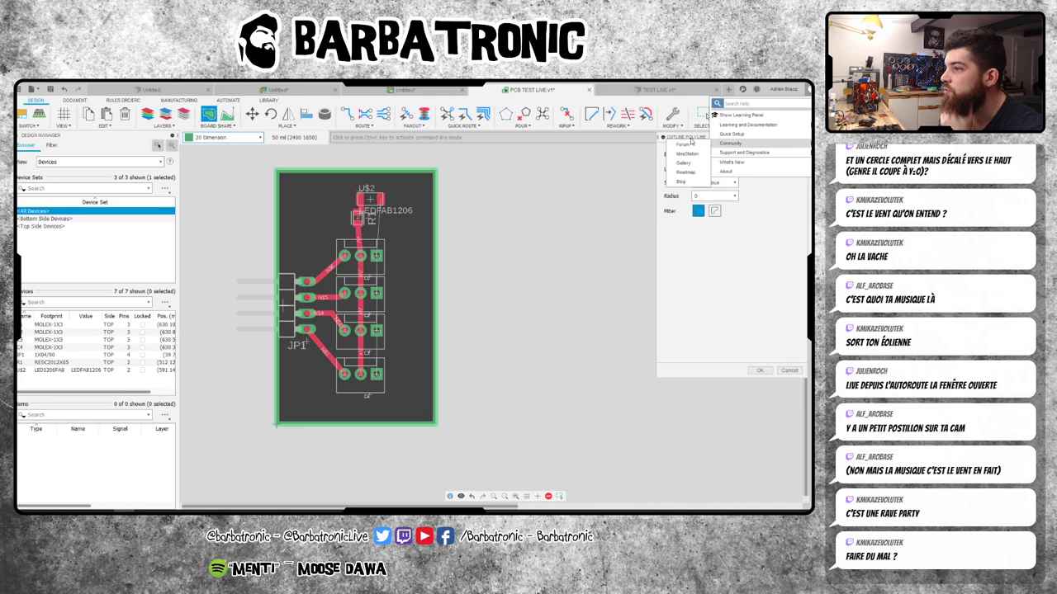
click(686, 145)
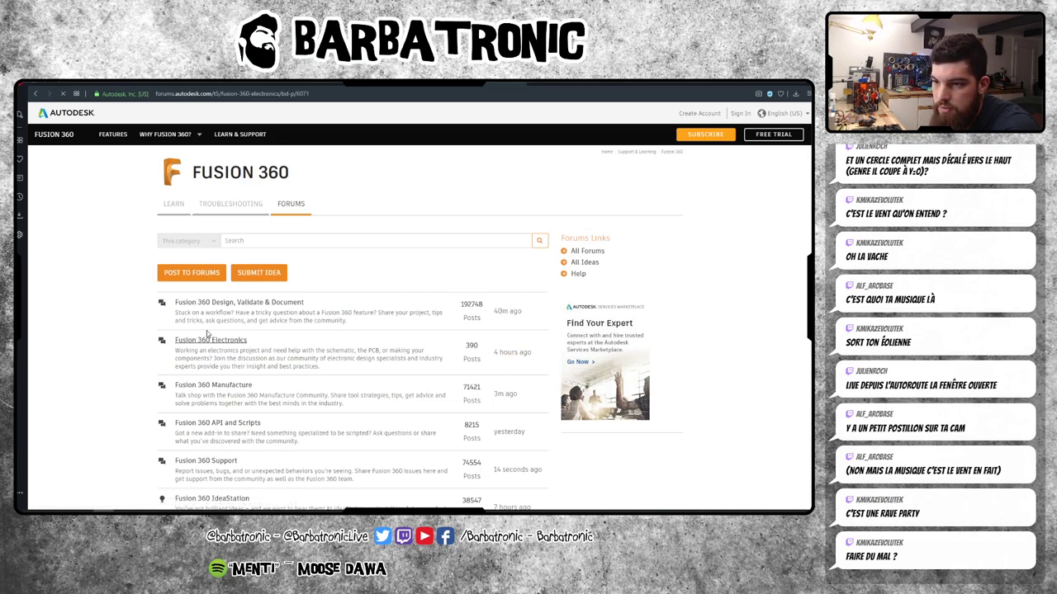
- Browse the Fusion 360 Electronics board's recent threads, such as 'Electronics simulation'
scroll(208, 334, down, 2)
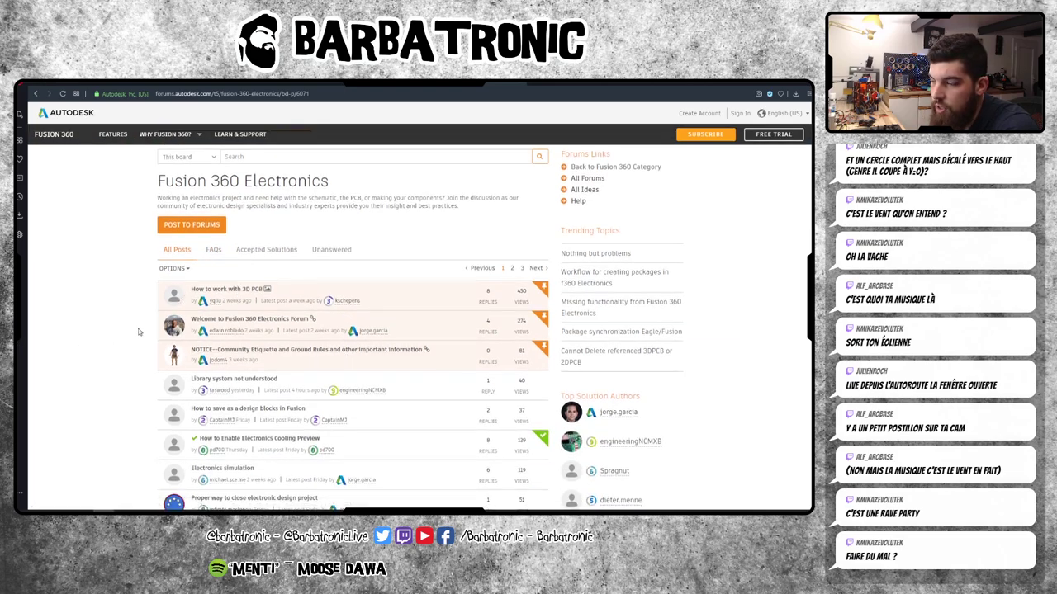
scroll(139, 332, down, 2)
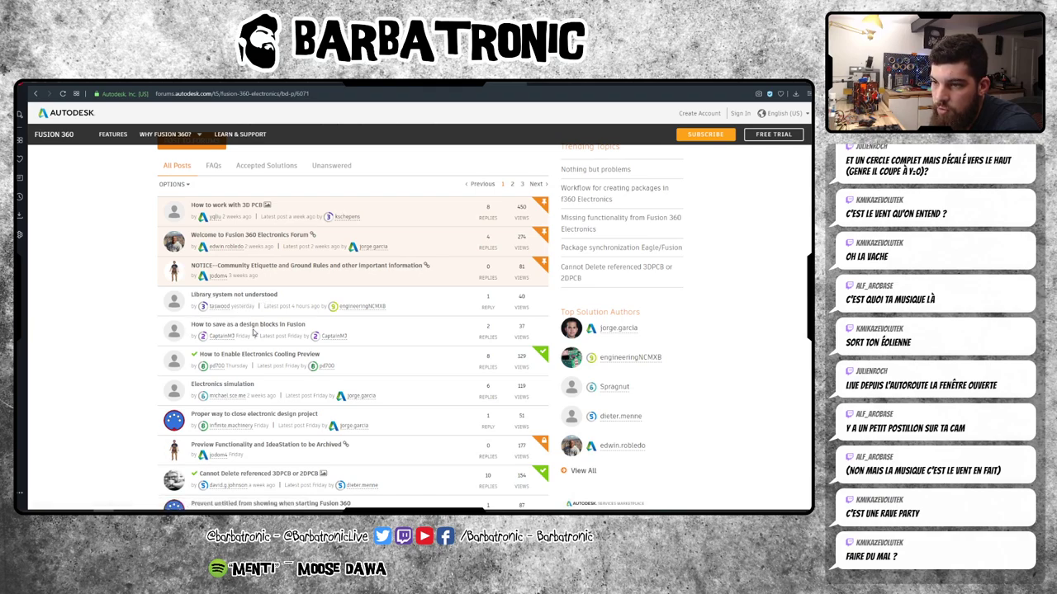
scroll(133, 364, down, 1)
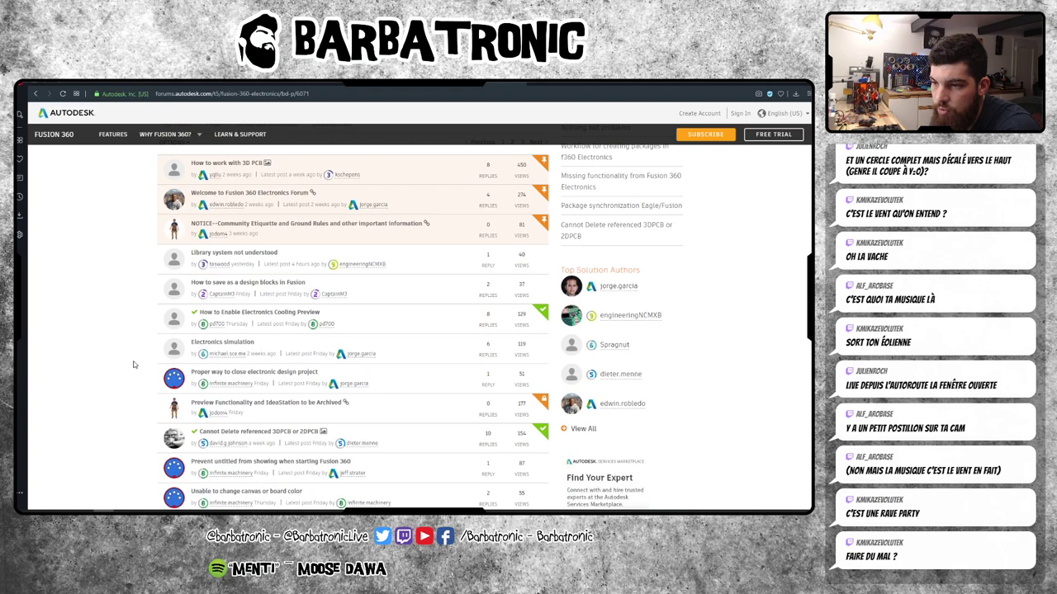
scroll(133, 364, down, 1)
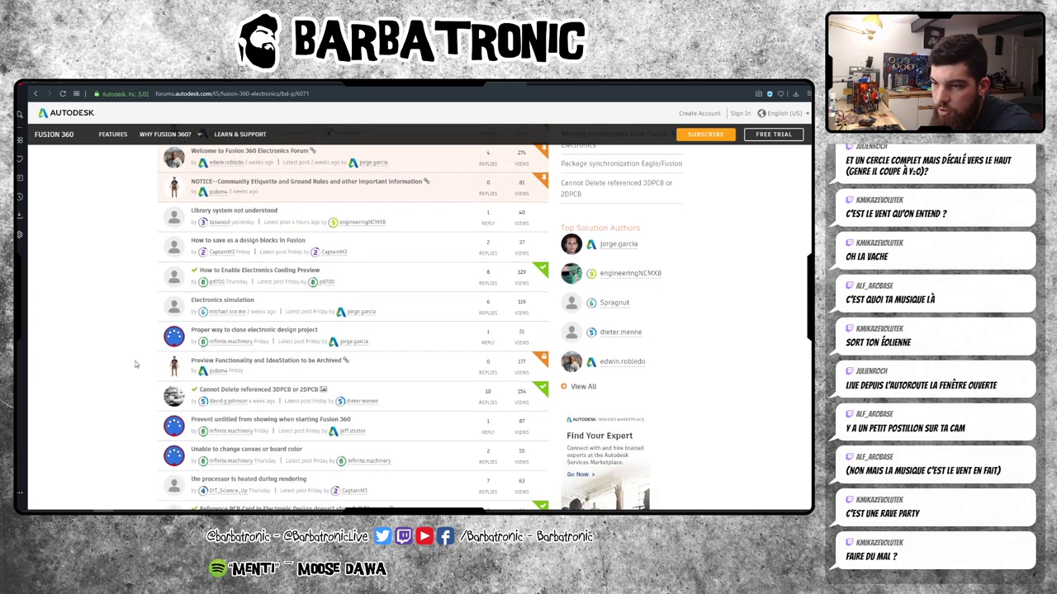
scroll(135, 364, down, 2)
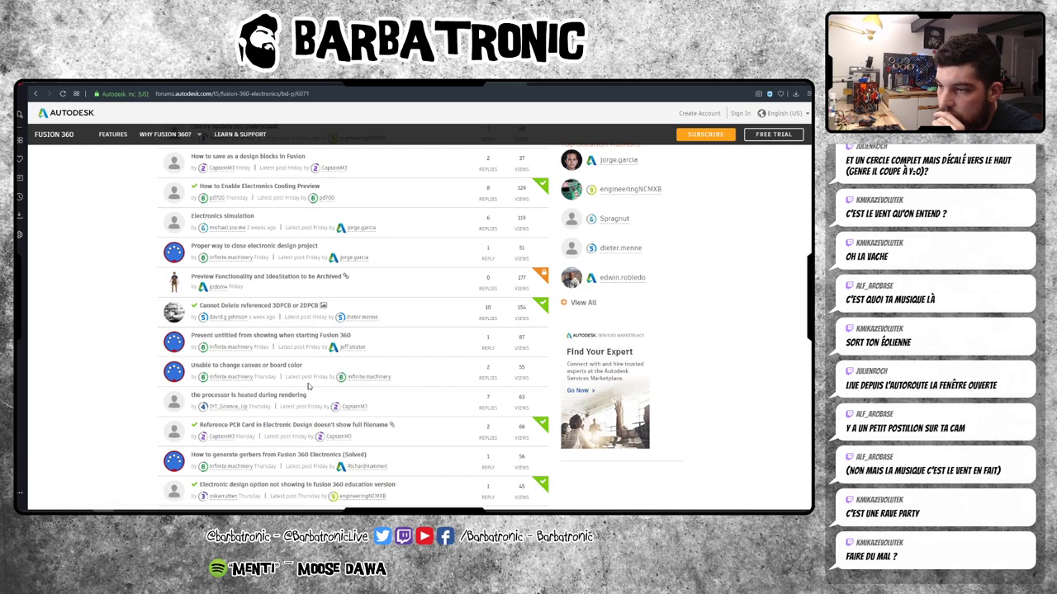
scroll(116, 382, down, 1)
scroll(115, 384, down, 2)
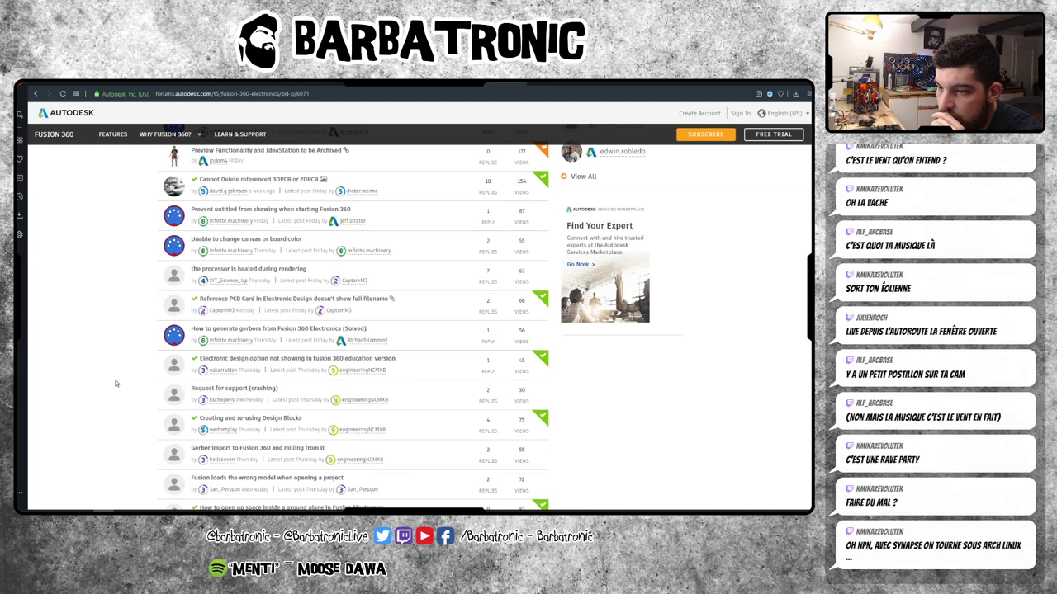
scroll(115, 383, down, 3)
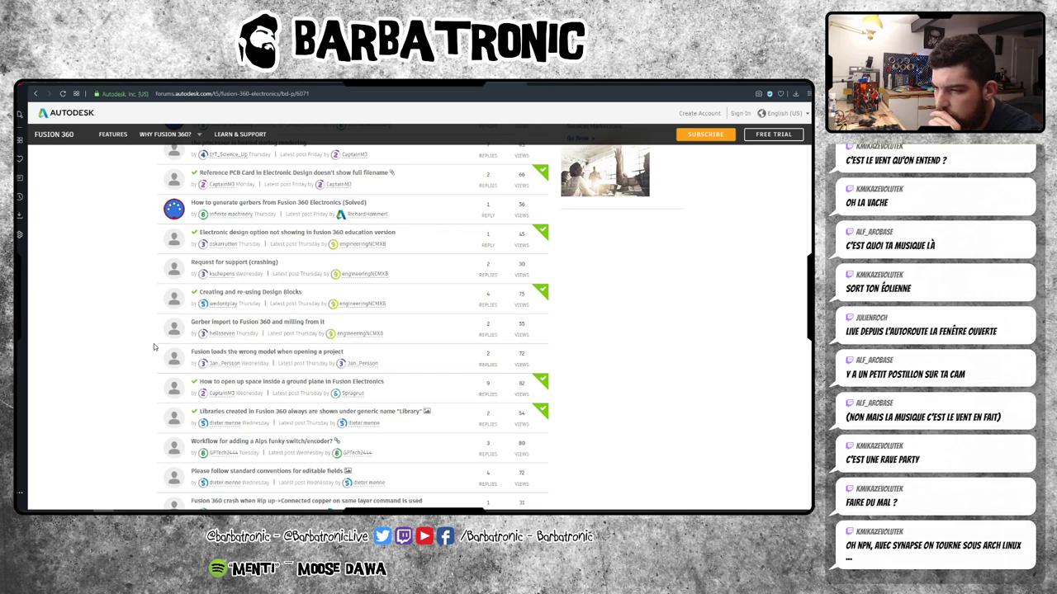
scroll(153, 344, up, 3)
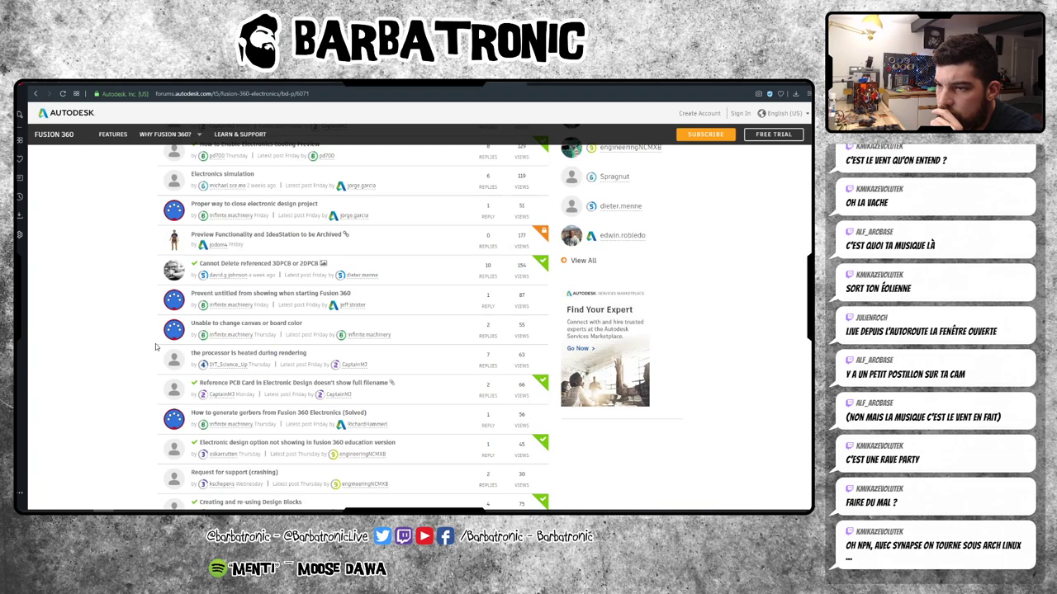
- Open 'Unable to change canvas or board color' and read its reply on Electronics color settings
click(254, 327)
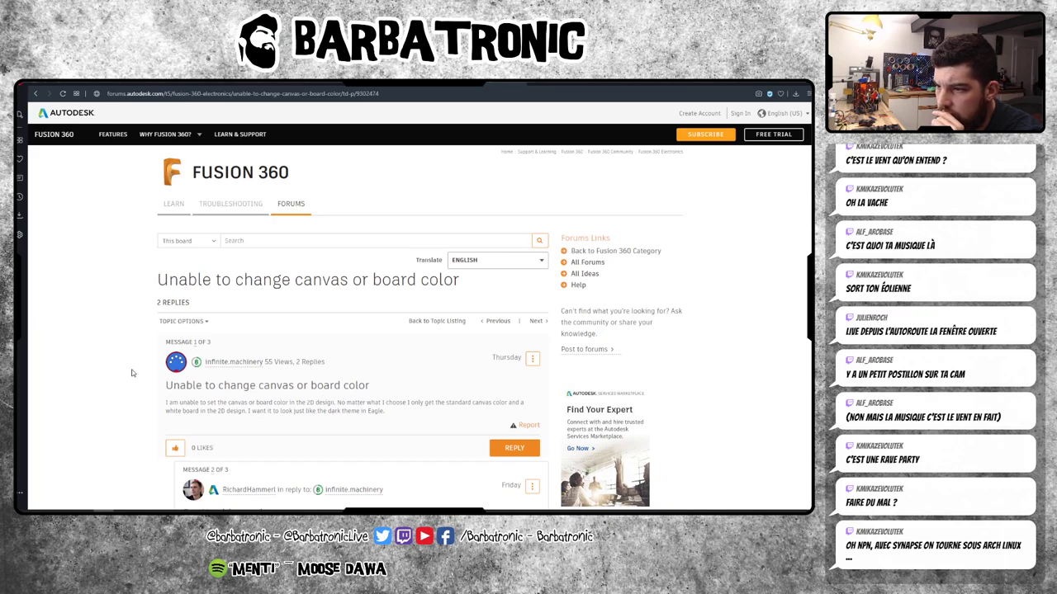
scroll(132, 373, down, 3)
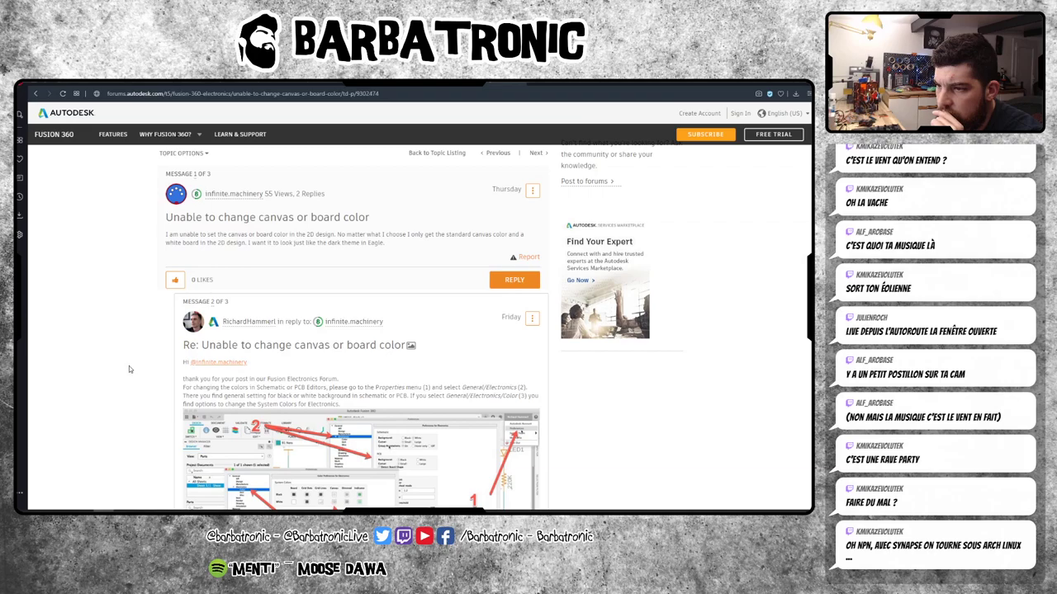
scroll(129, 369, down, 3)
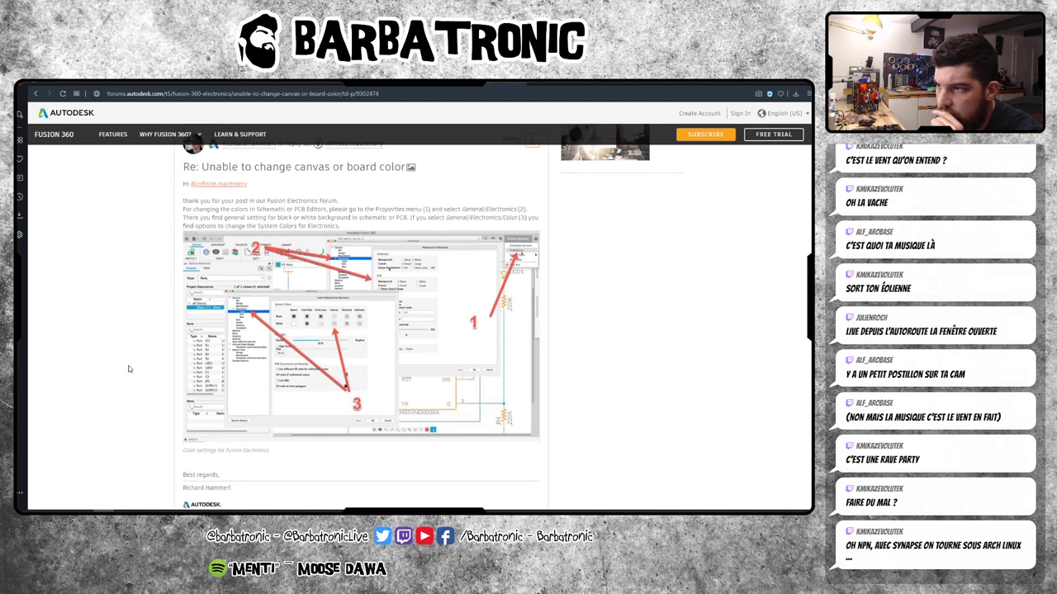
scroll(129, 369, down, 5)
scroll(129, 369, down, 3)
- Go back to the forum categories, then forward to the Electronics topic list and scroll to its top
scroll(129, 369, down, 8)
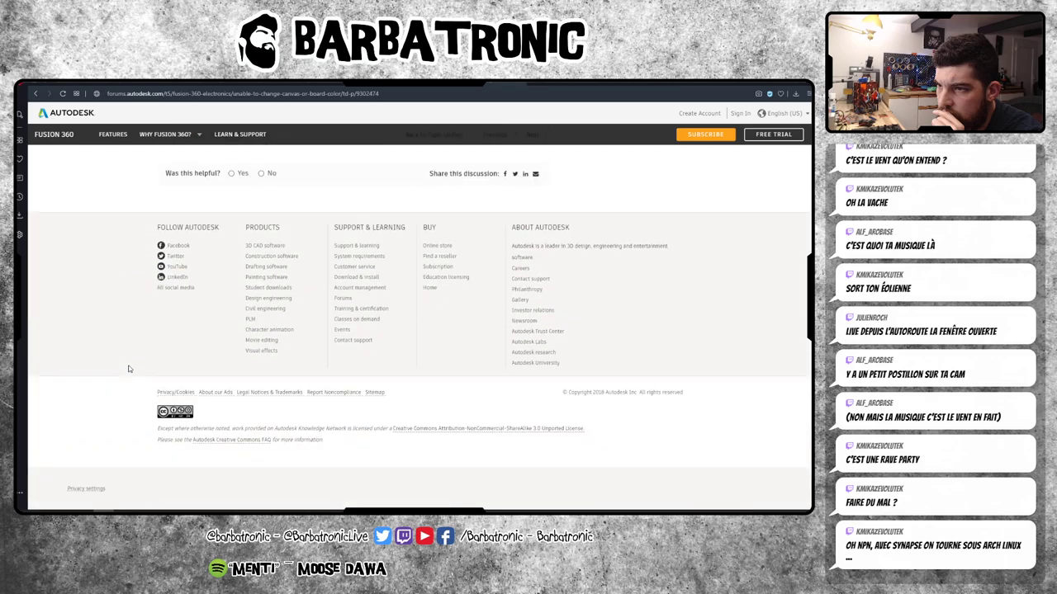
scroll(129, 369, up, 3)
click(36, 94)
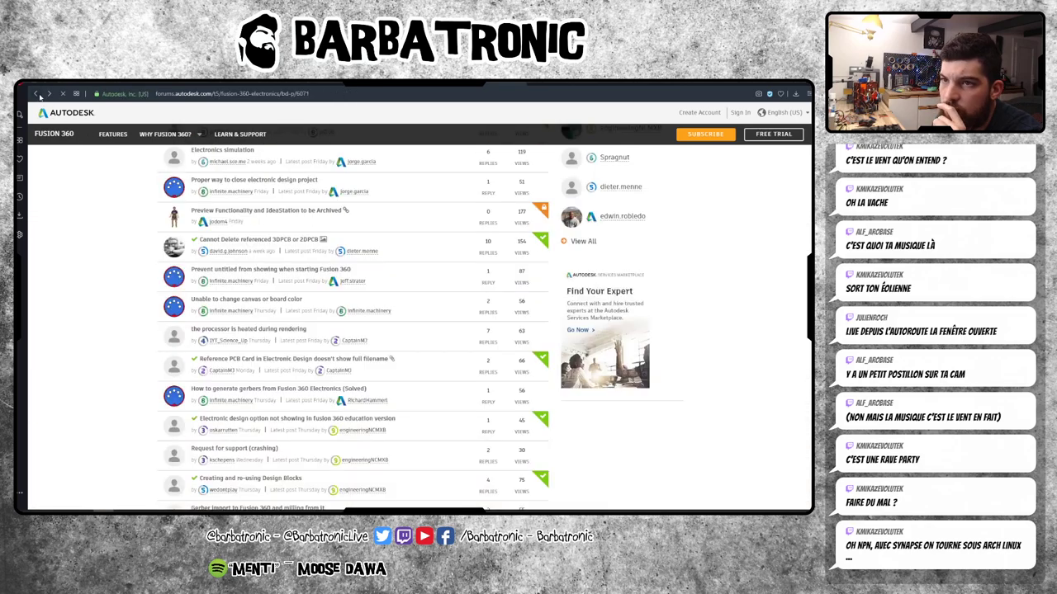
click(38, 95)
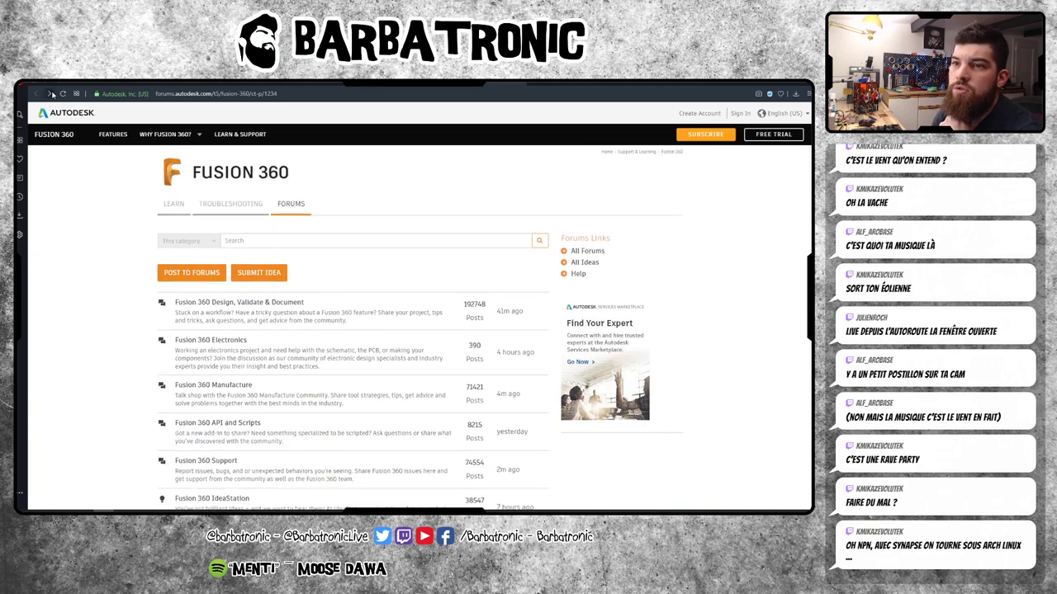
click(51, 95)
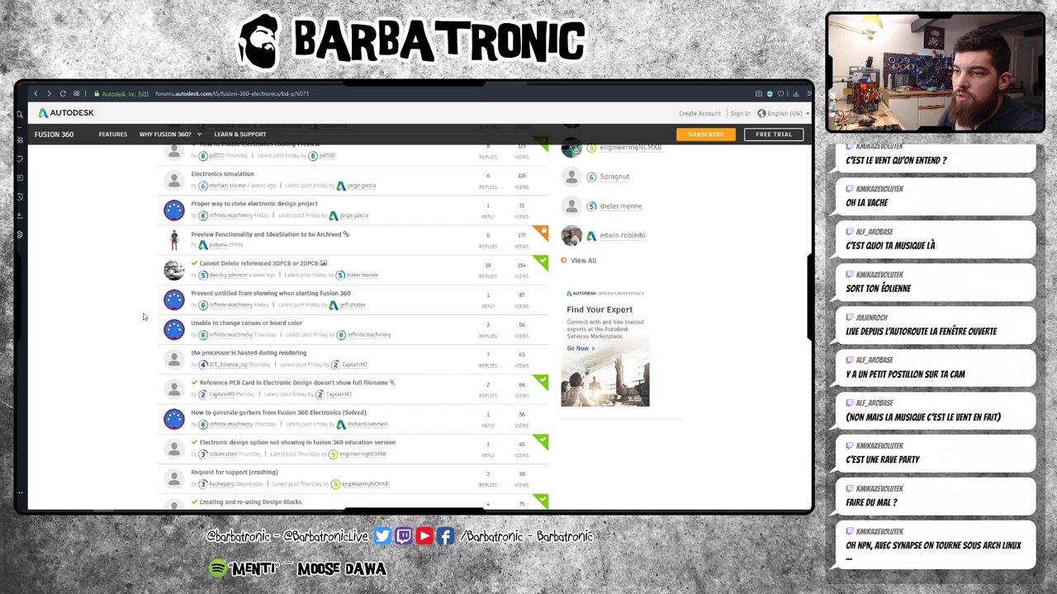
scroll(143, 316, up, 1)
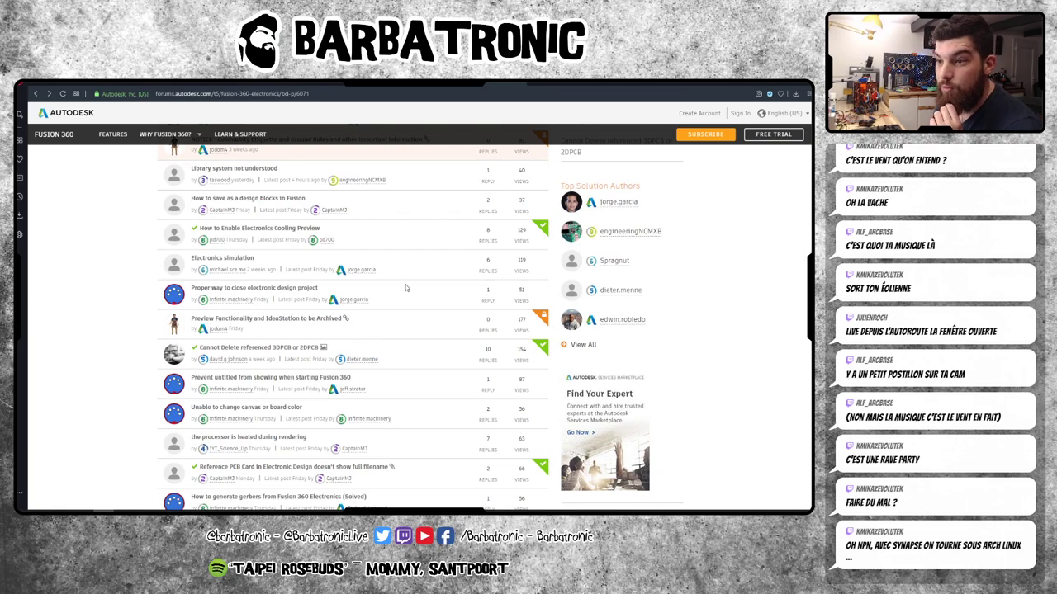
scroll(413, 301, up, 1)
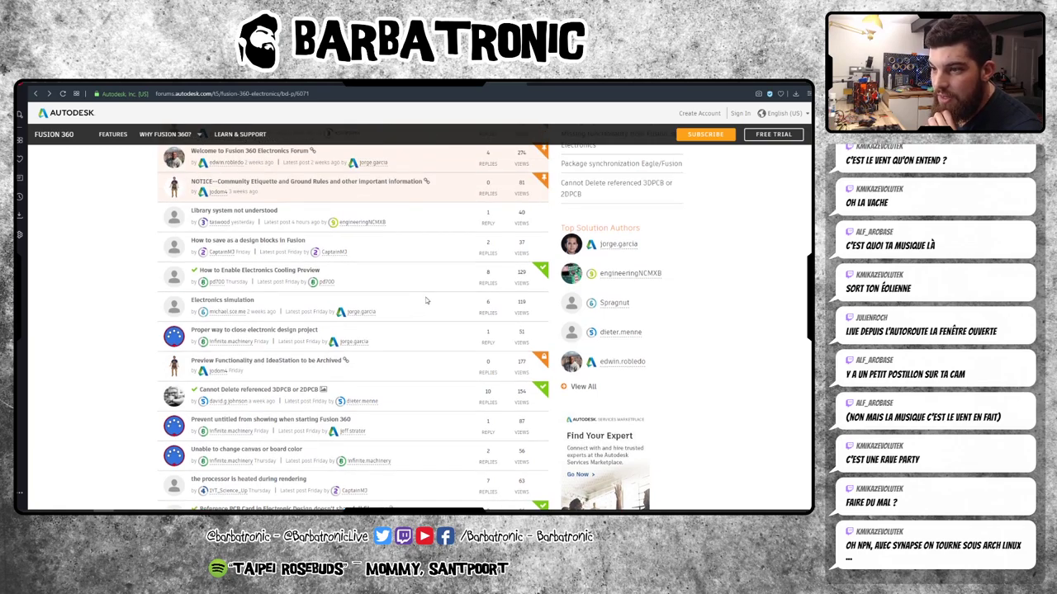
scroll(426, 300, up, 2)
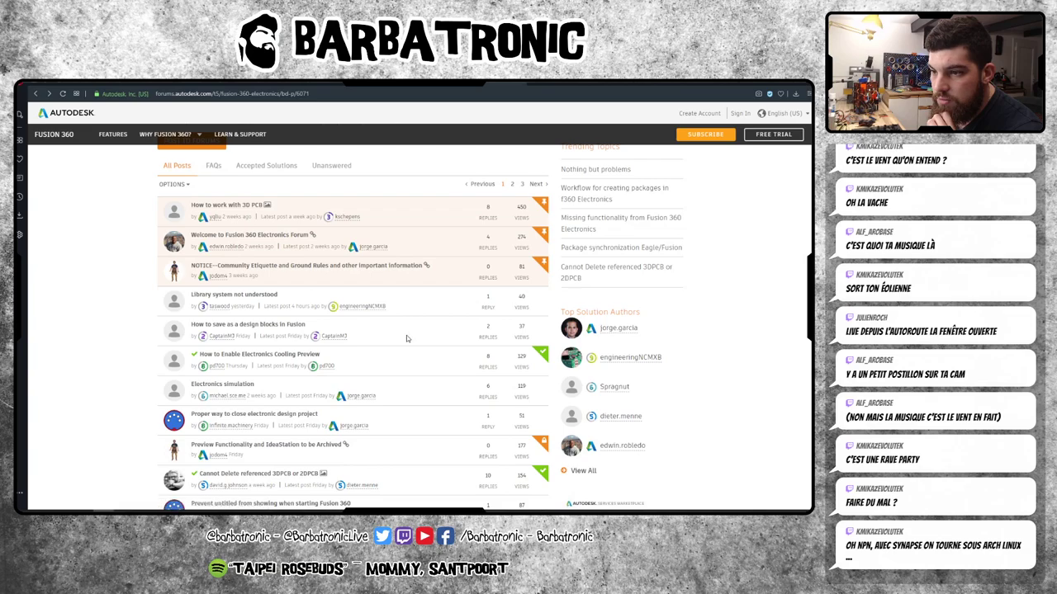
- Open the 'How to work with 3D PCB' guide and read its section on creating the board outline
click(237, 208)
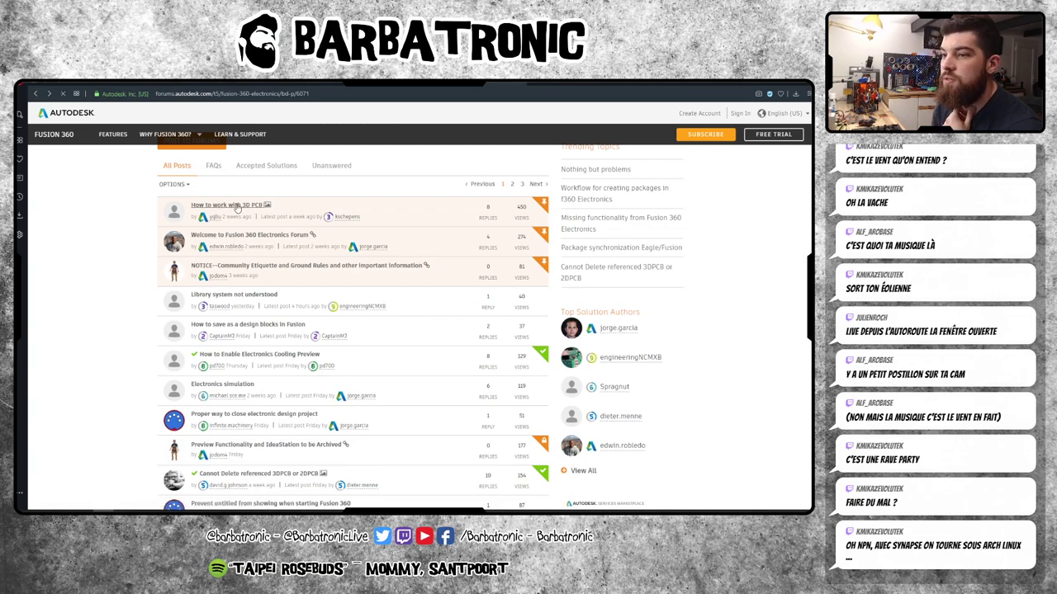
scroll(355, 362, down, 2)
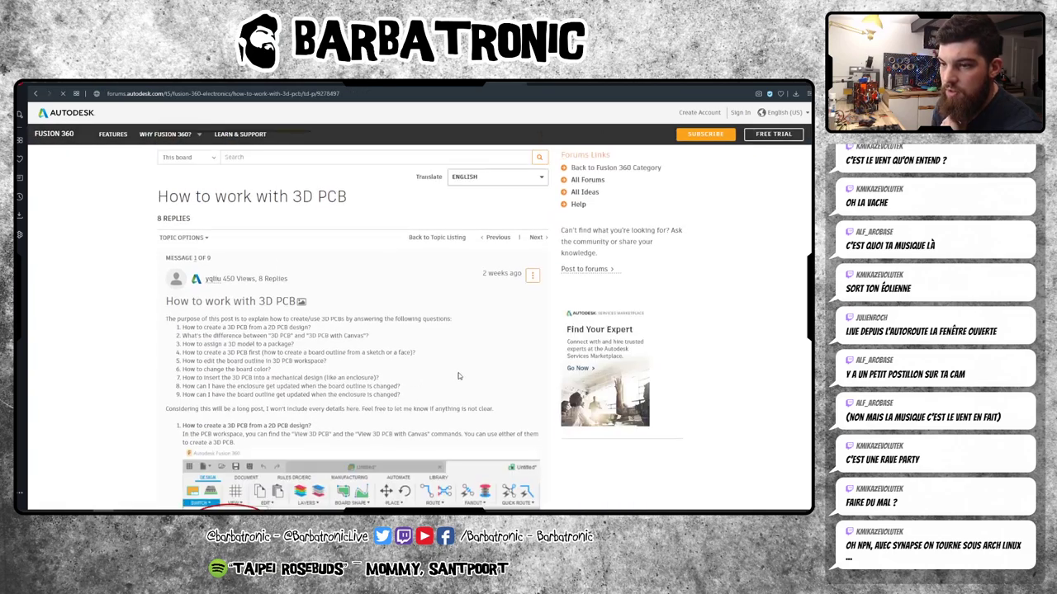
scroll(458, 376, down, 3)
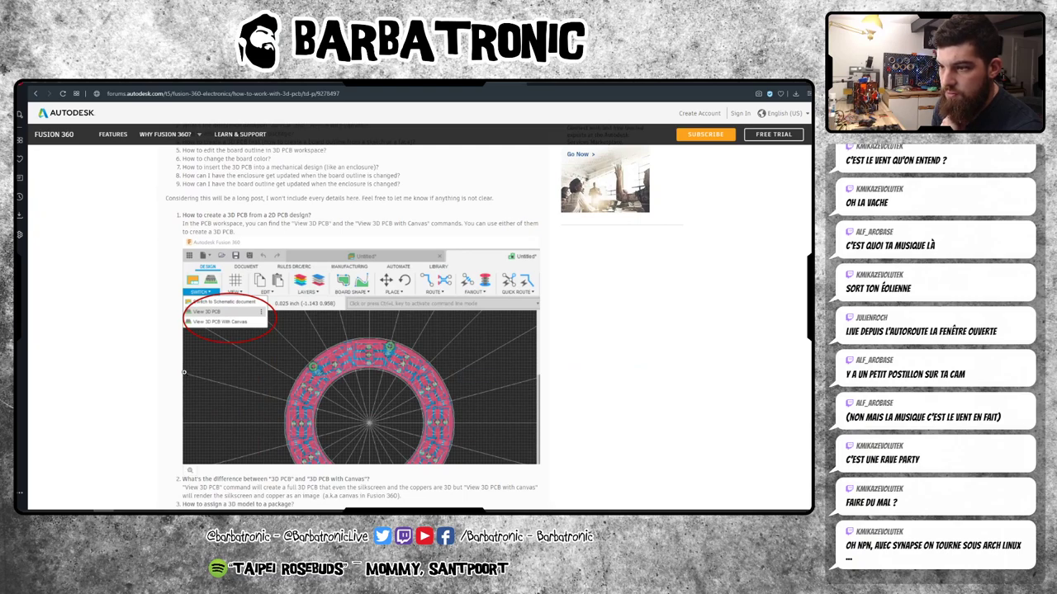
scroll(149, 370, down, 3)
scroll(149, 370, down, 2)
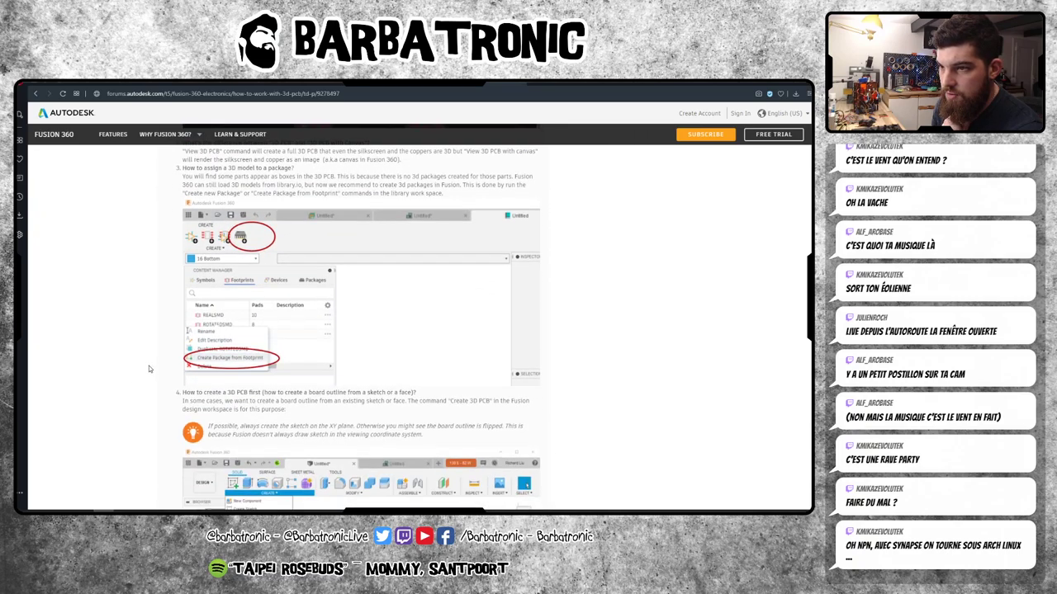
scroll(149, 369, down, 3)
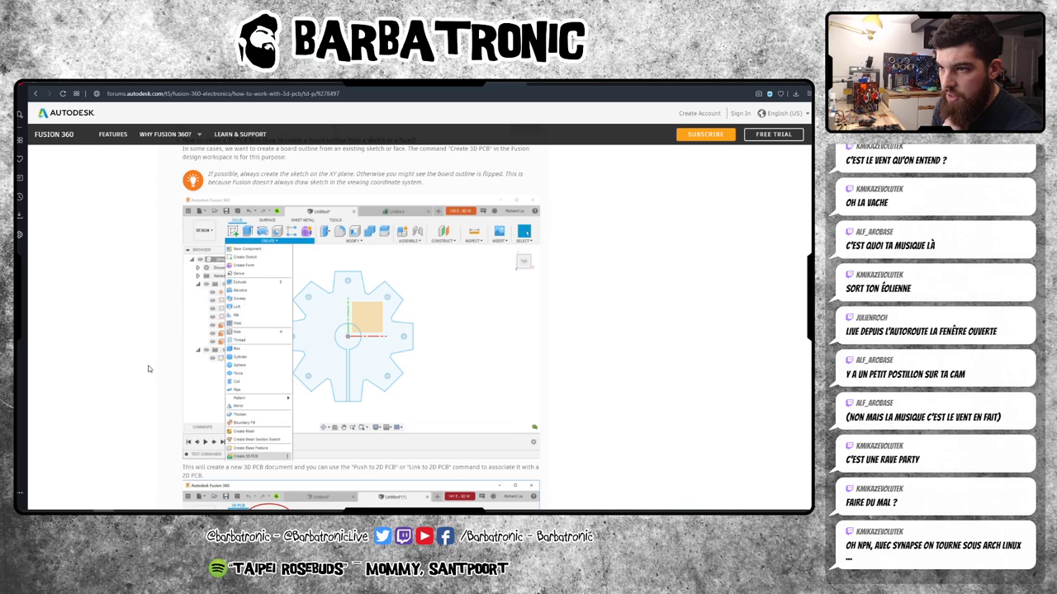
scroll(148, 368, down, 3)
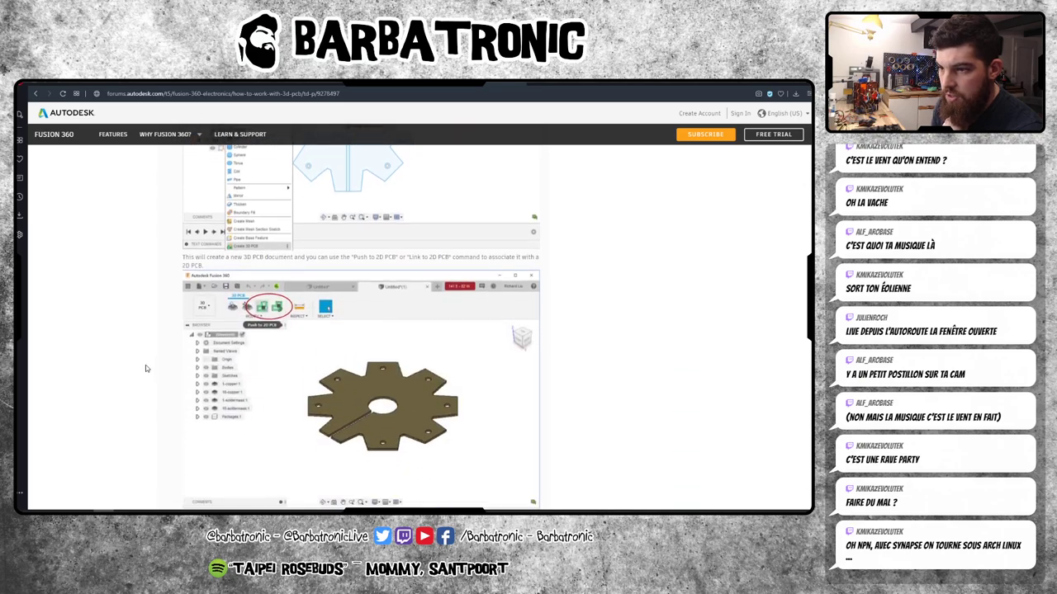
scroll(146, 368, down, 3)
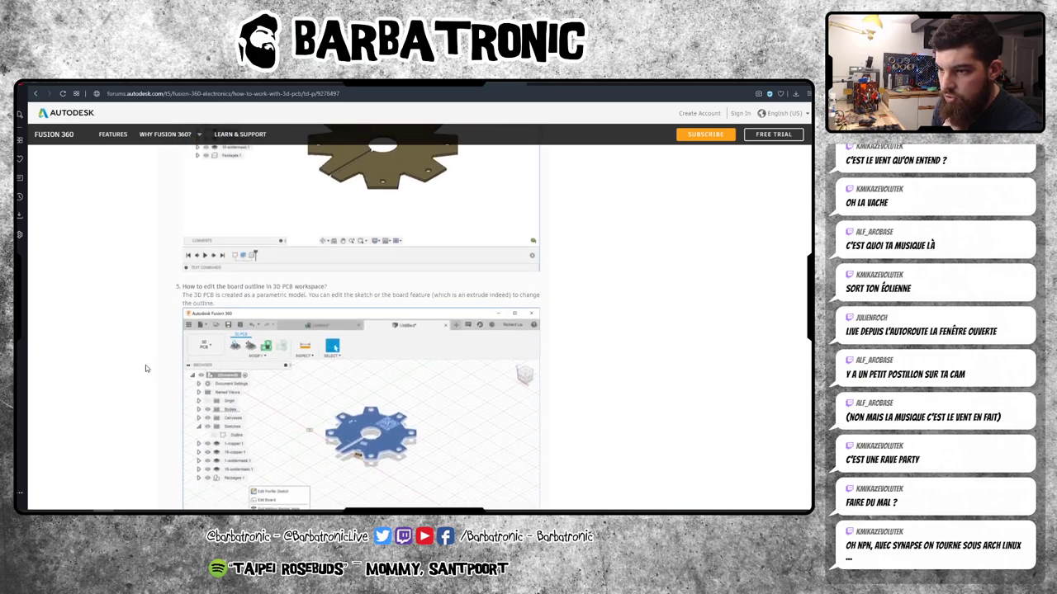
- Scroll on to the guide's Edit Board section, then return to the Fusion 360 window
scroll(146, 368, down, 2)
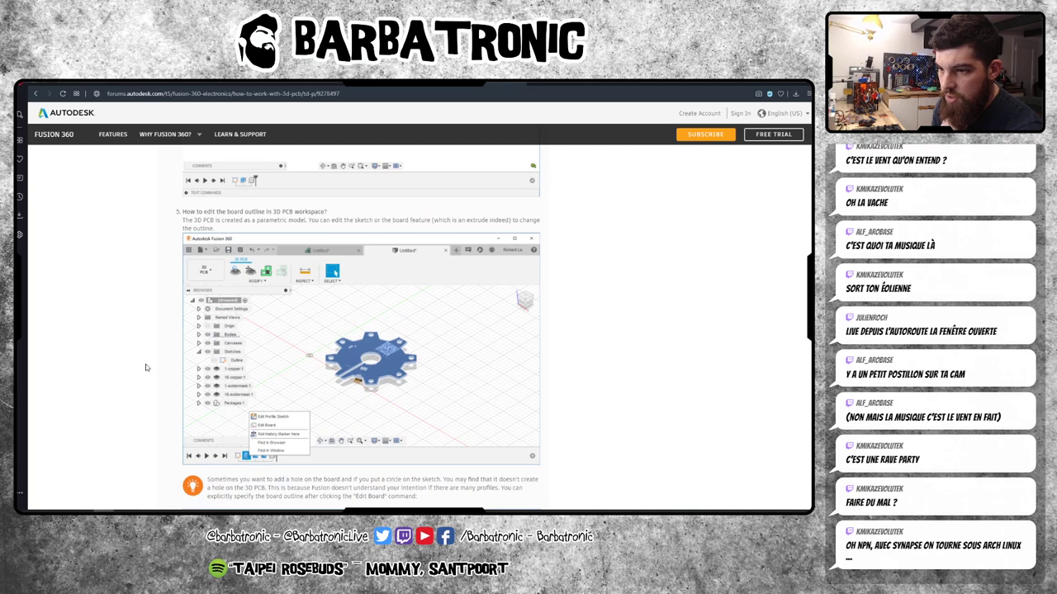
scroll(145, 367, down, 3)
scroll(145, 367, down, 2)
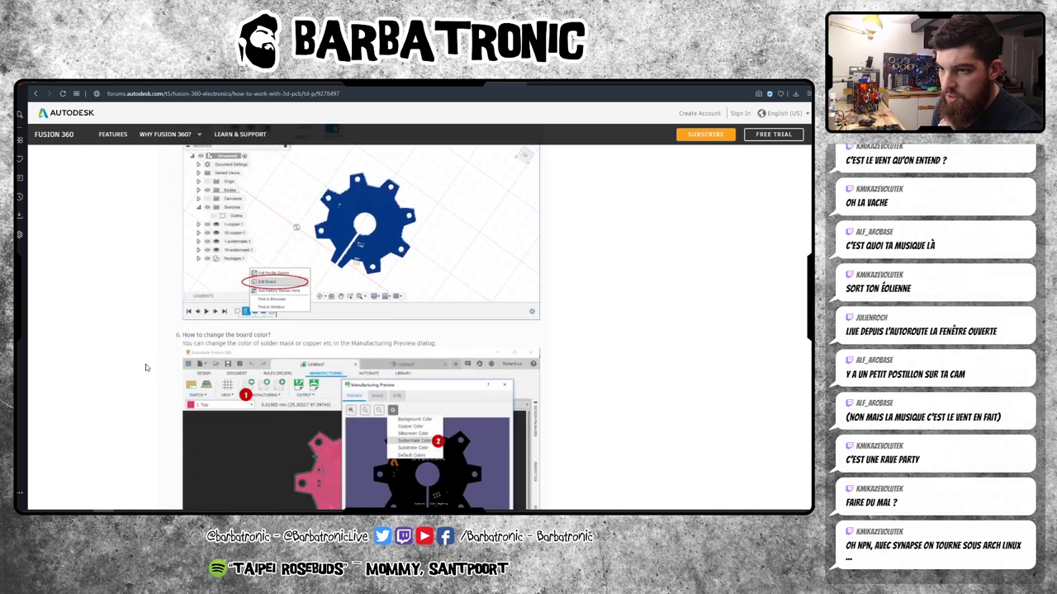
scroll(145, 367, down, 3)
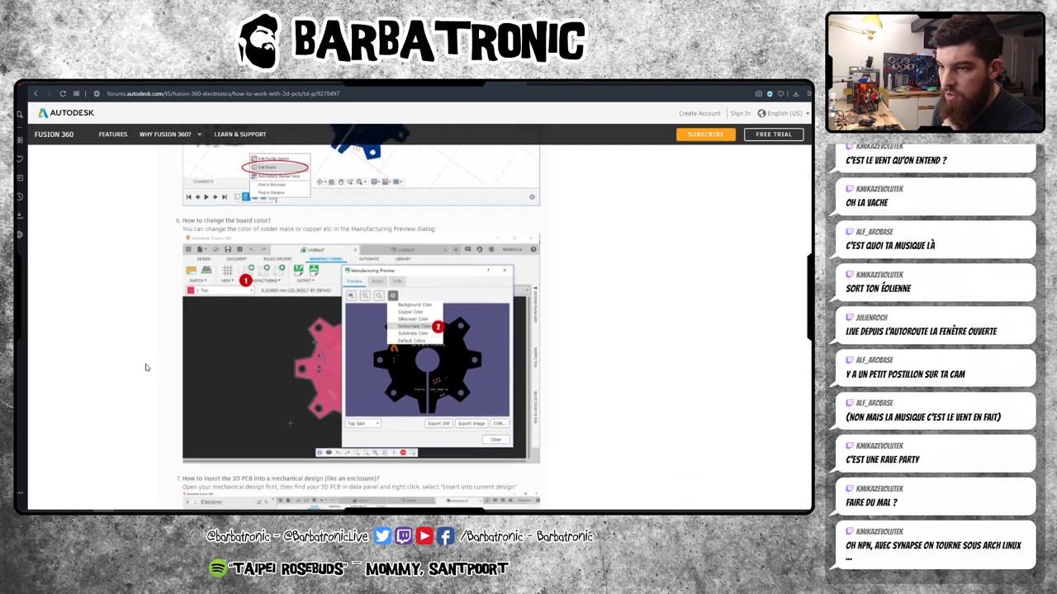
scroll(145, 368, up, 3)
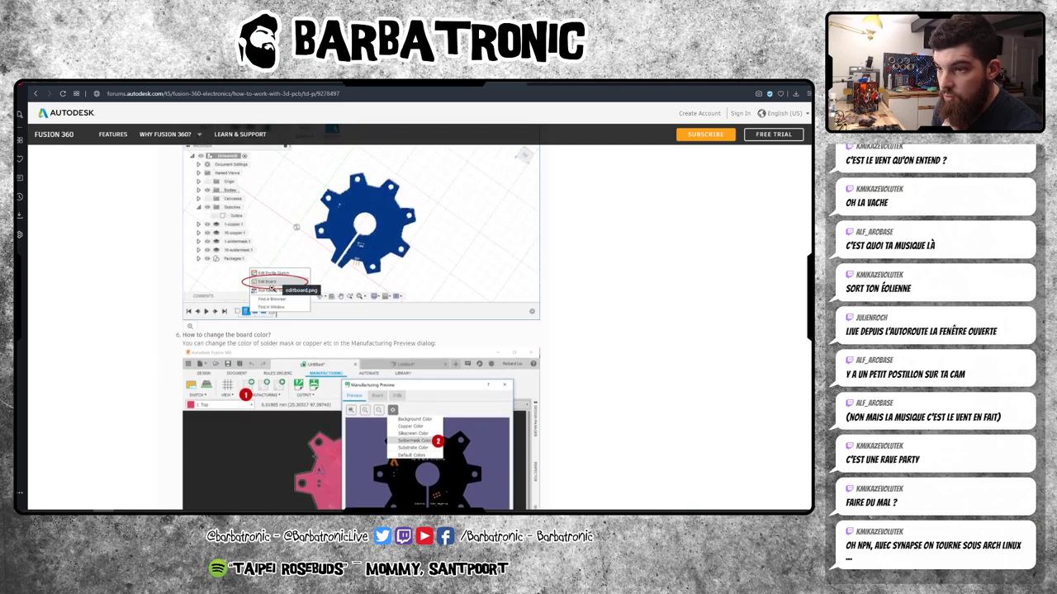
scroll(271, 289, up, 2)
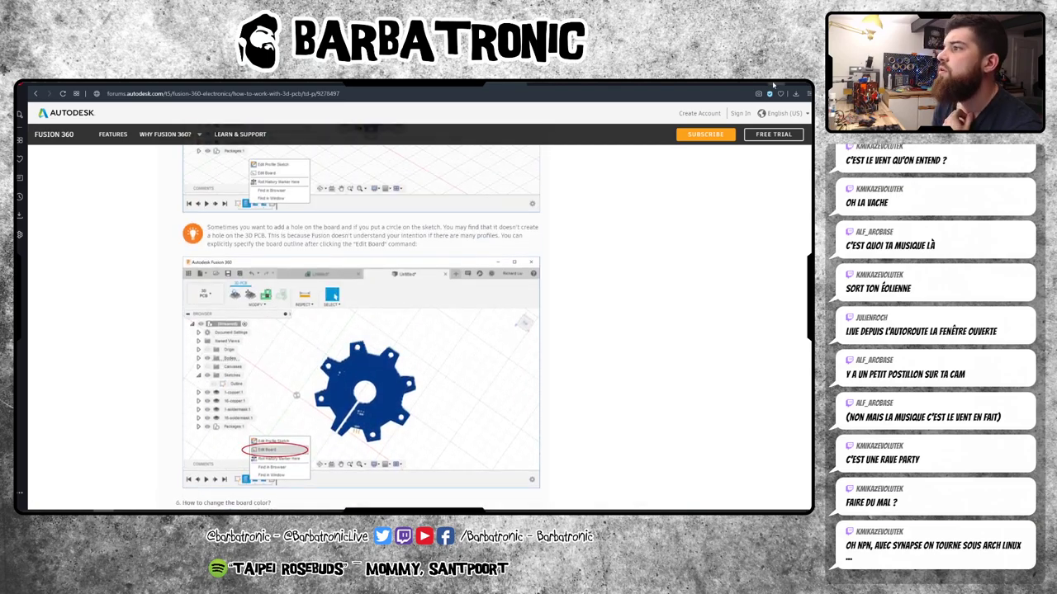
key(alt+Tab)
- On the TEST LIVE v1 document, select the board and confirm Edit Board to rebuild its outline
click(652, 89)
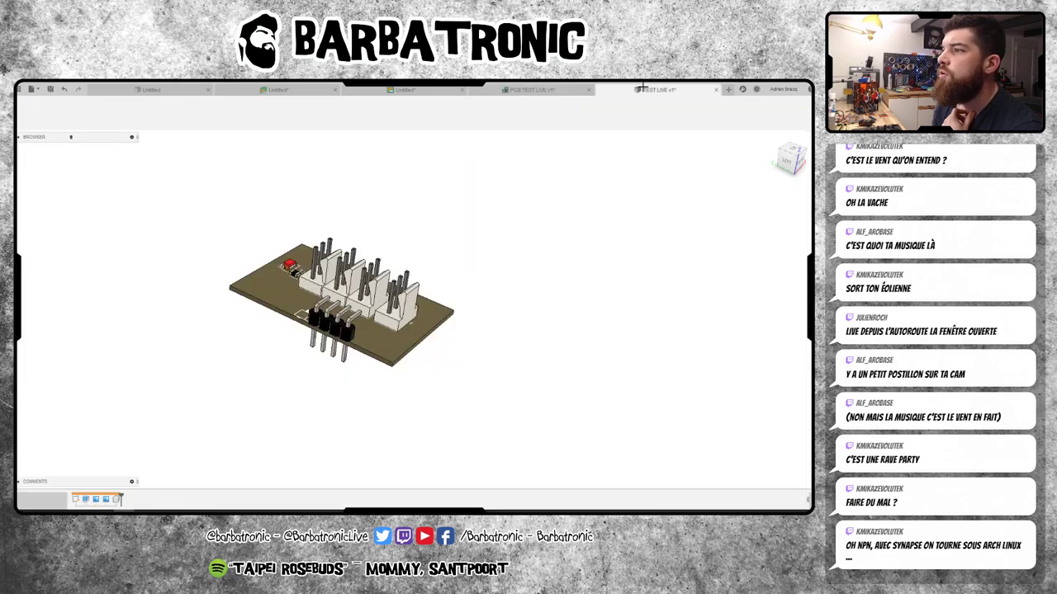
click(85, 499)
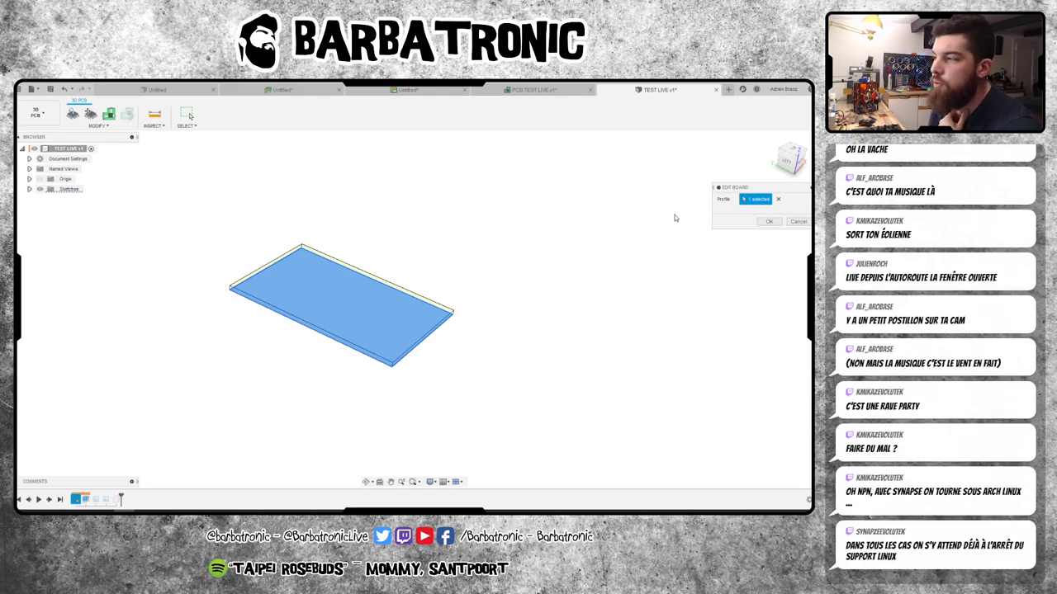
click(770, 222)
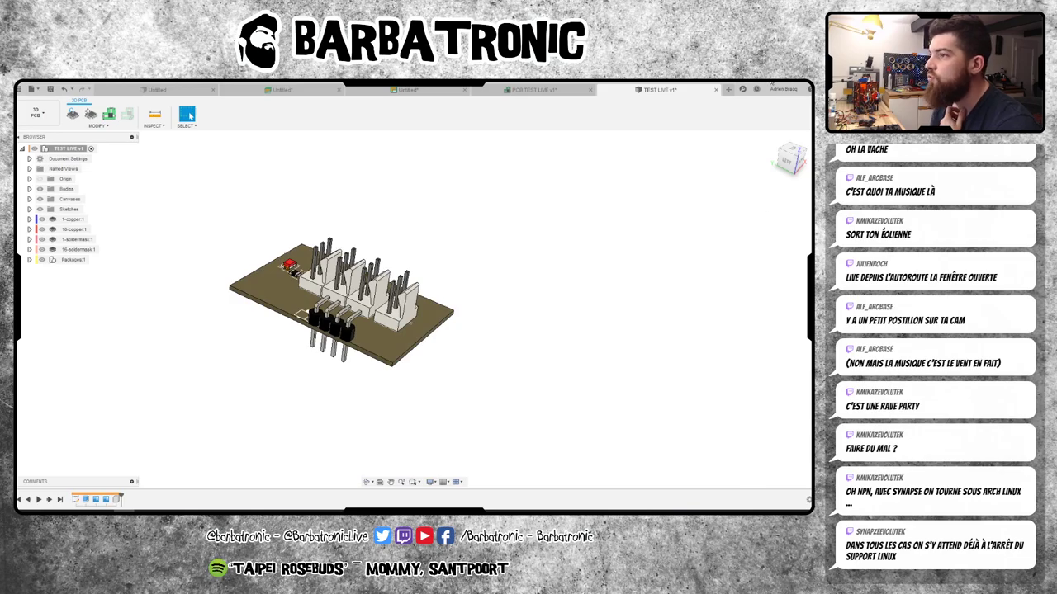
key(alt+Tab)
- Scroll through the 3D PCB forum thread to message 5, then return to Fusion 360's 3D board
click(121, 499)
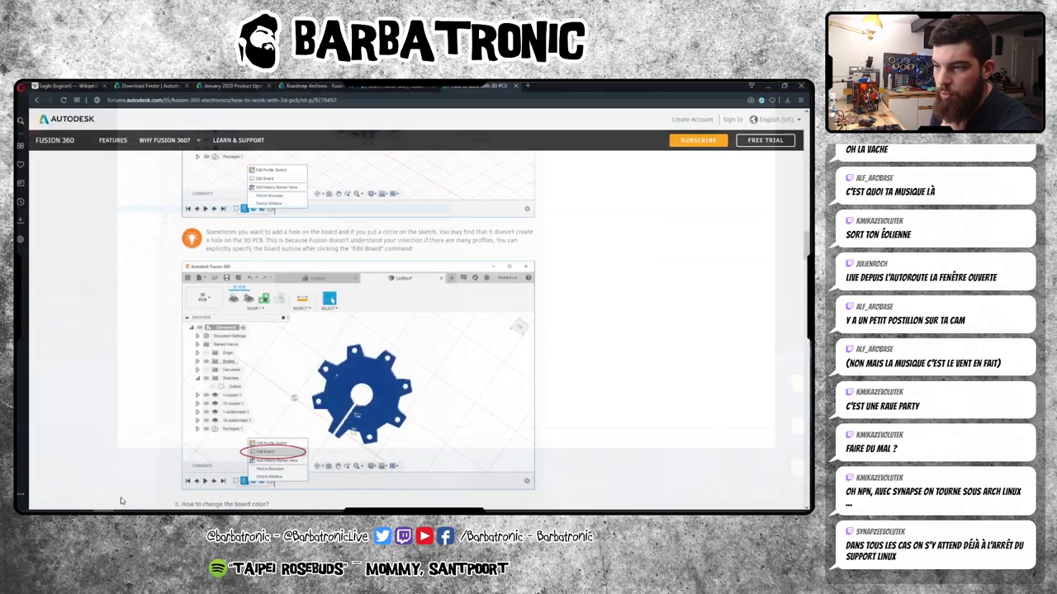
scroll(624, 399, down, 2)
scroll(624, 398, down, 1)
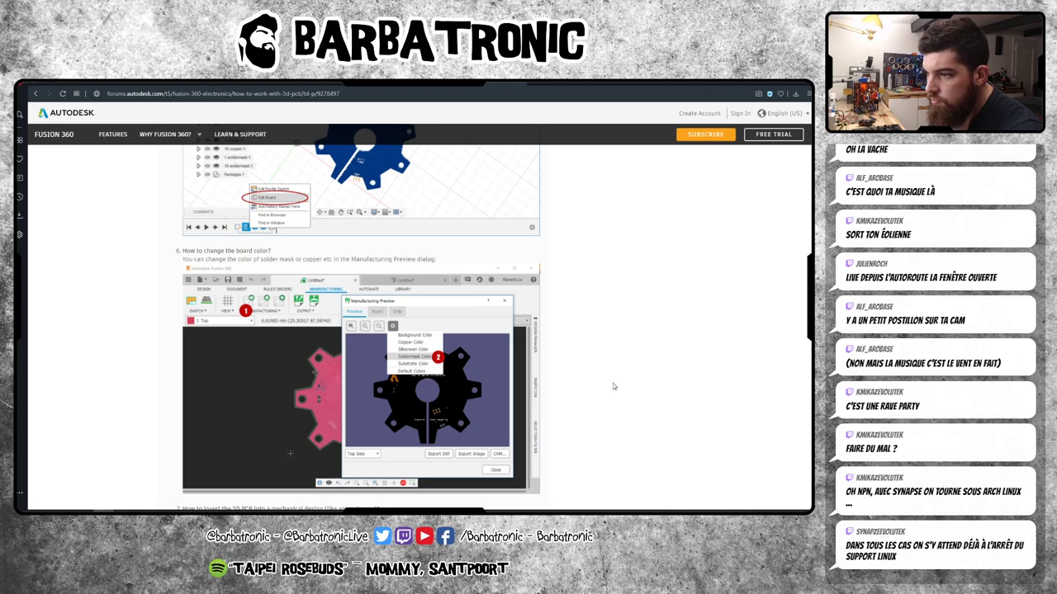
scroll(610, 383, down, 3)
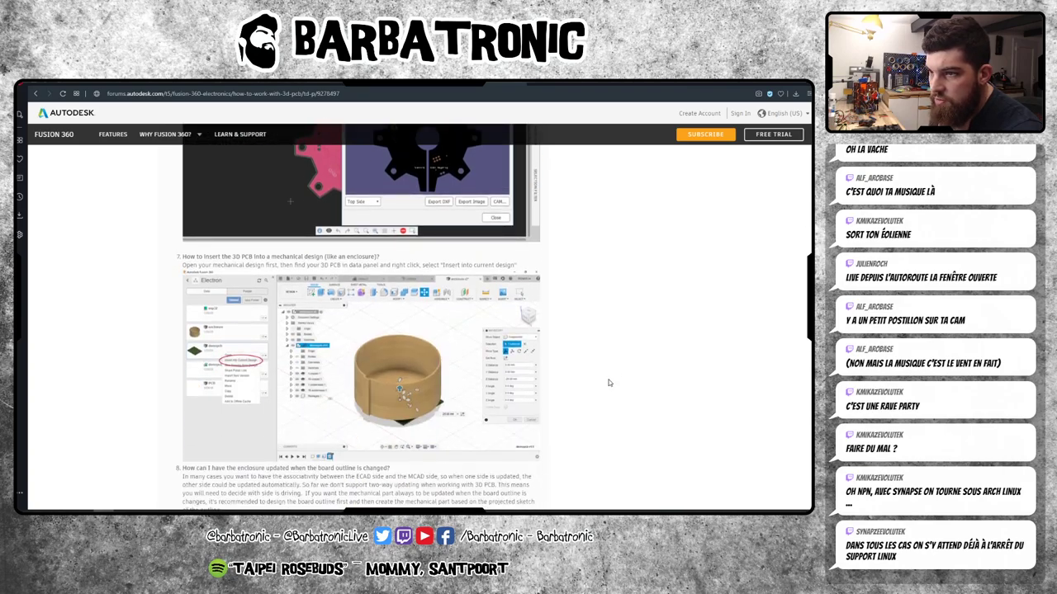
scroll(608, 383, down, 1)
scroll(608, 383, down, 2)
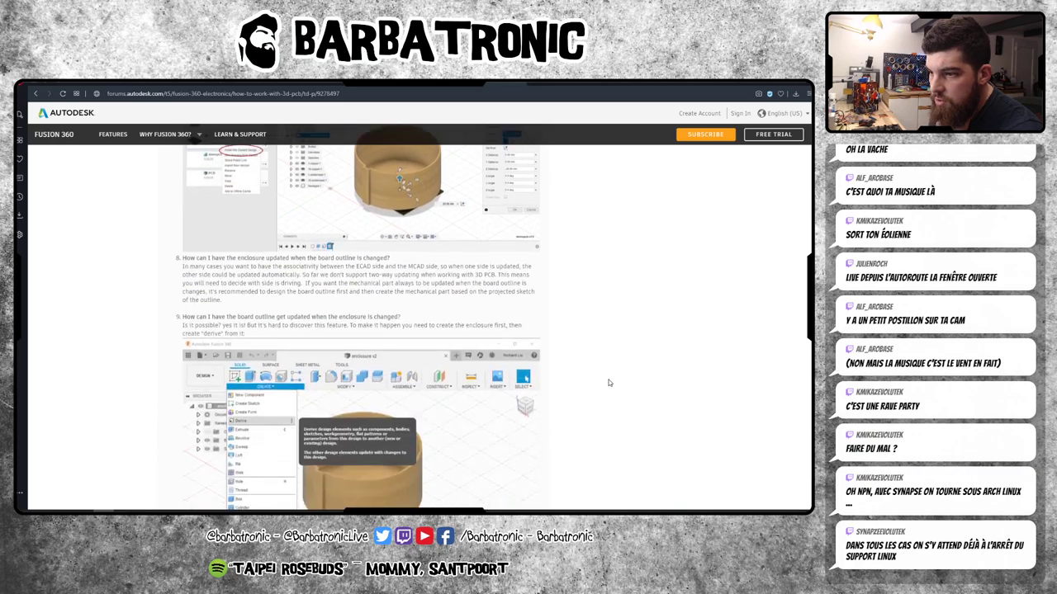
scroll(608, 383, down, 2)
scroll(608, 383, down, 2)
scroll(608, 383, down, 3)
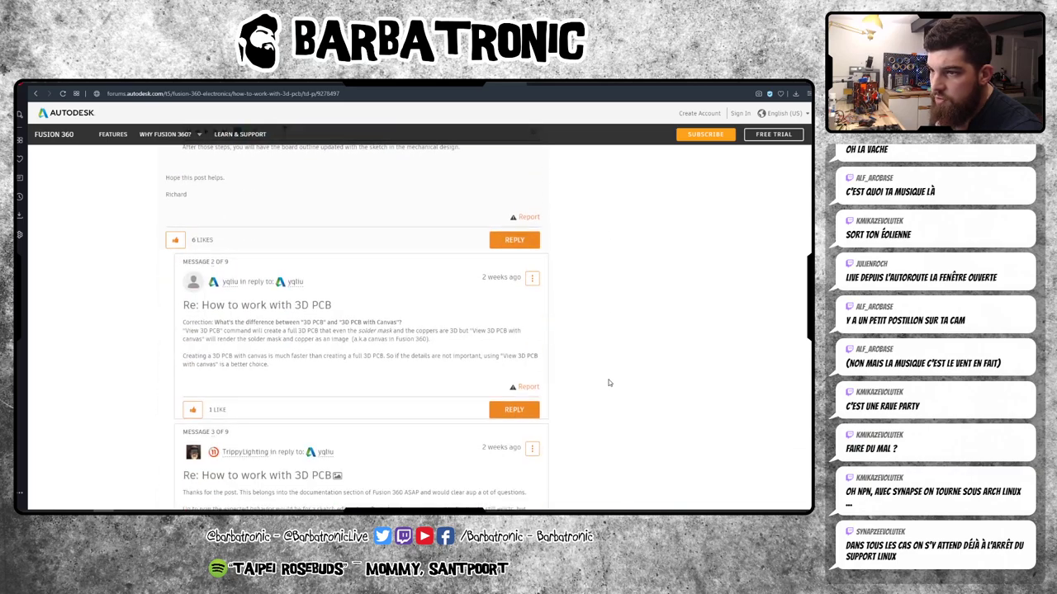
scroll(608, 383, up, 3)
scroll(608, 383, down, 3)
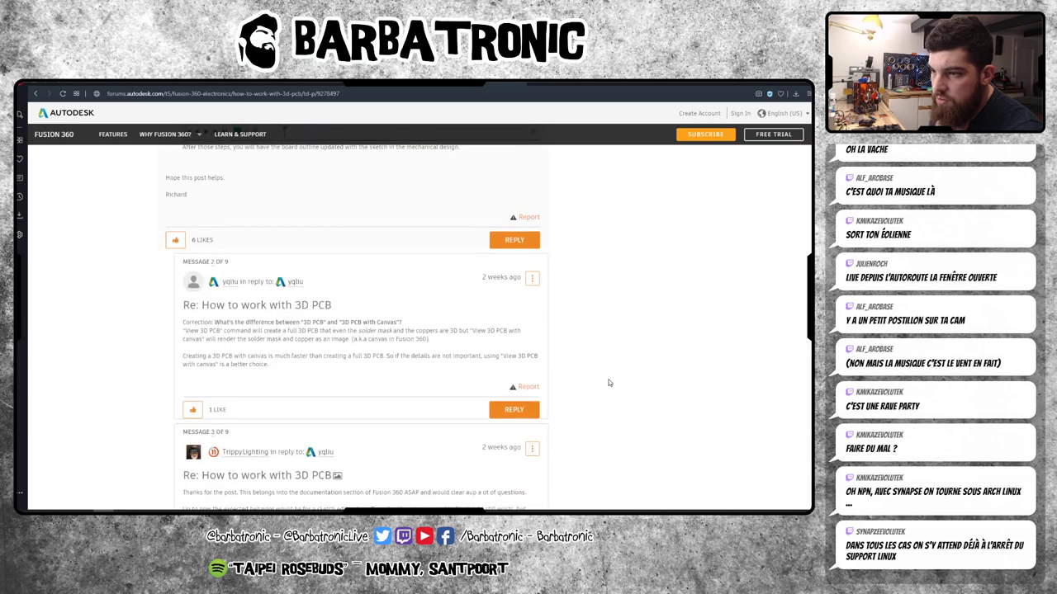
scroll(608, 383, down, 3)
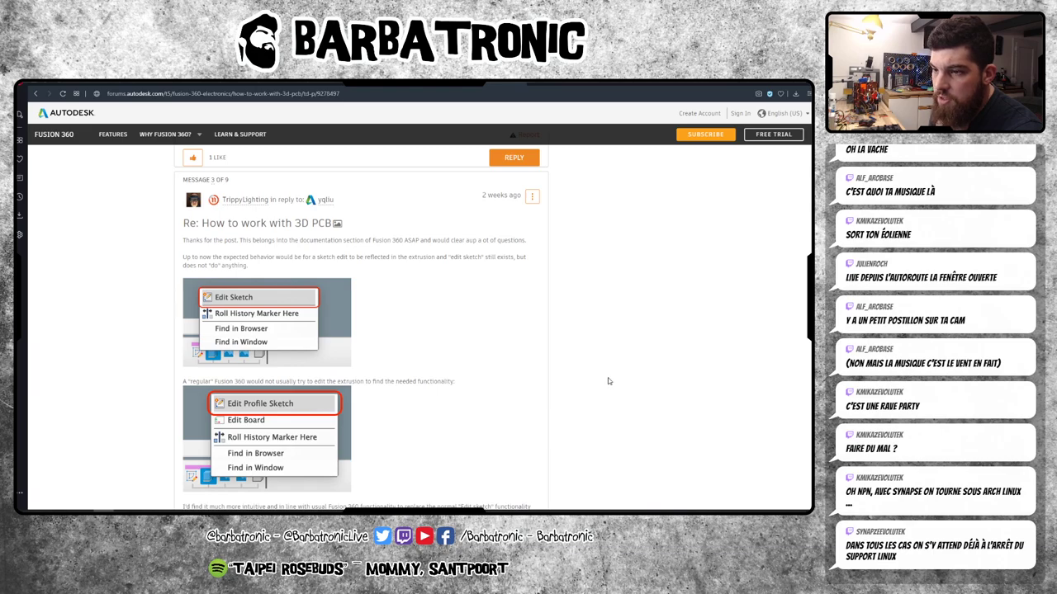
scroll(607, 380, down, 2)
scroll(607, 381, down, 2)
scroll(607, 380, down, 2)
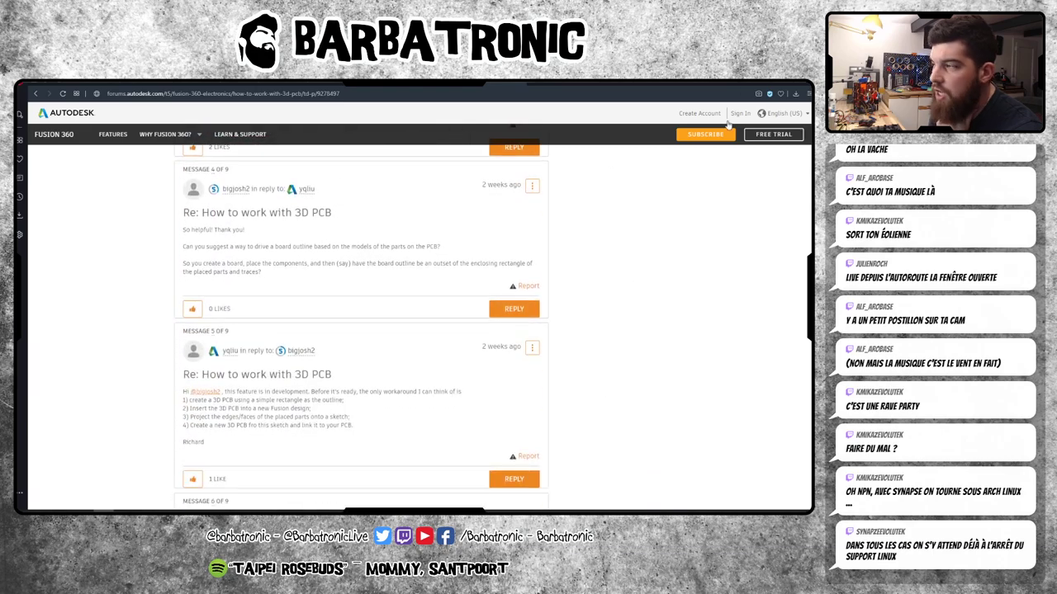
key(alt+Tab)
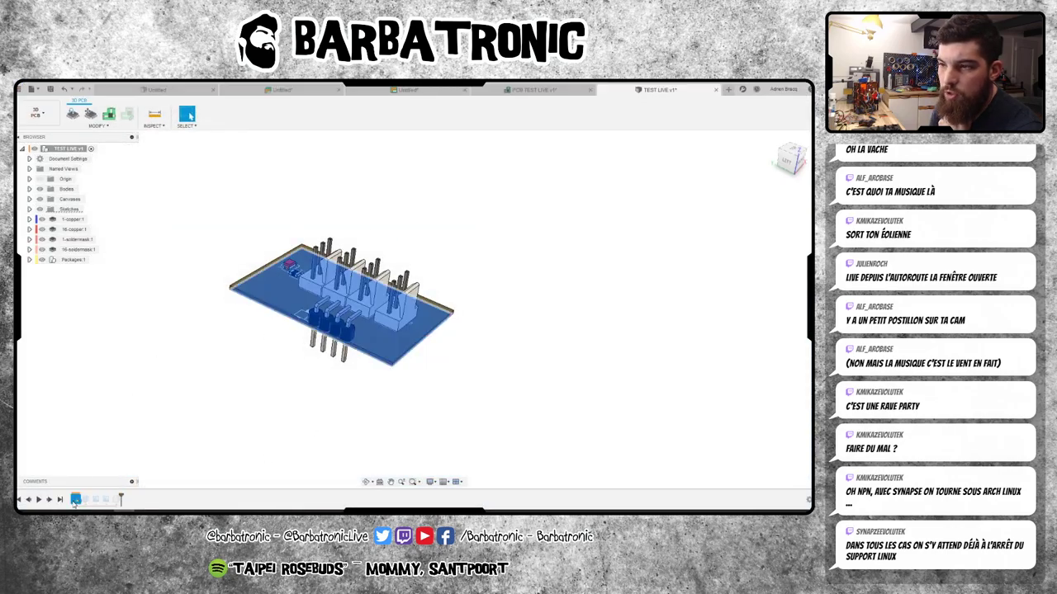
- Dimension the board outline rectangle to 25 wide and 40 high and finish the sketch
double_click(75, 499)
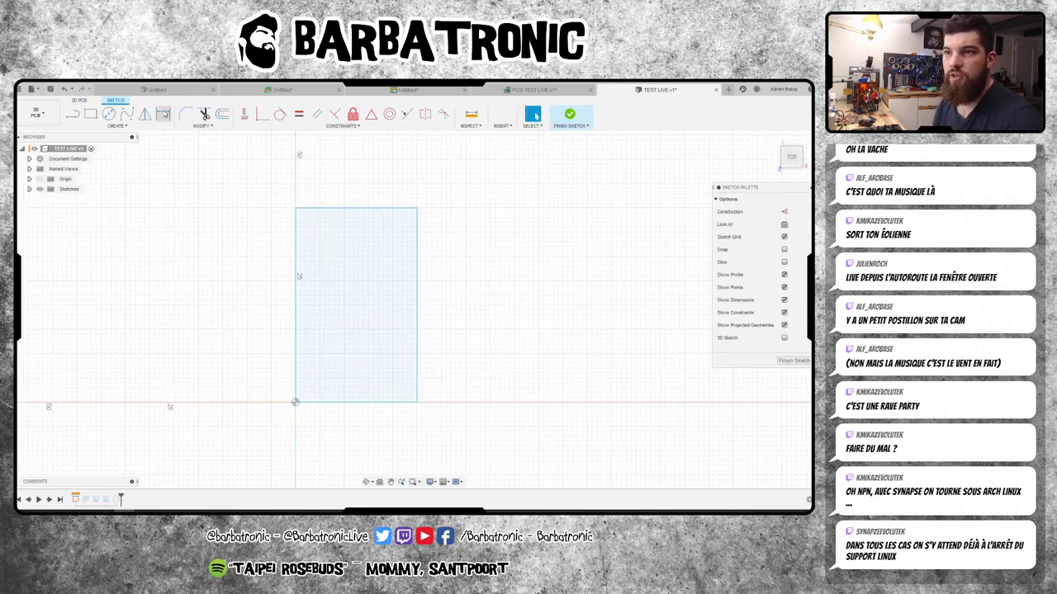
key(d)
click(388, 208)
click(388, 189)
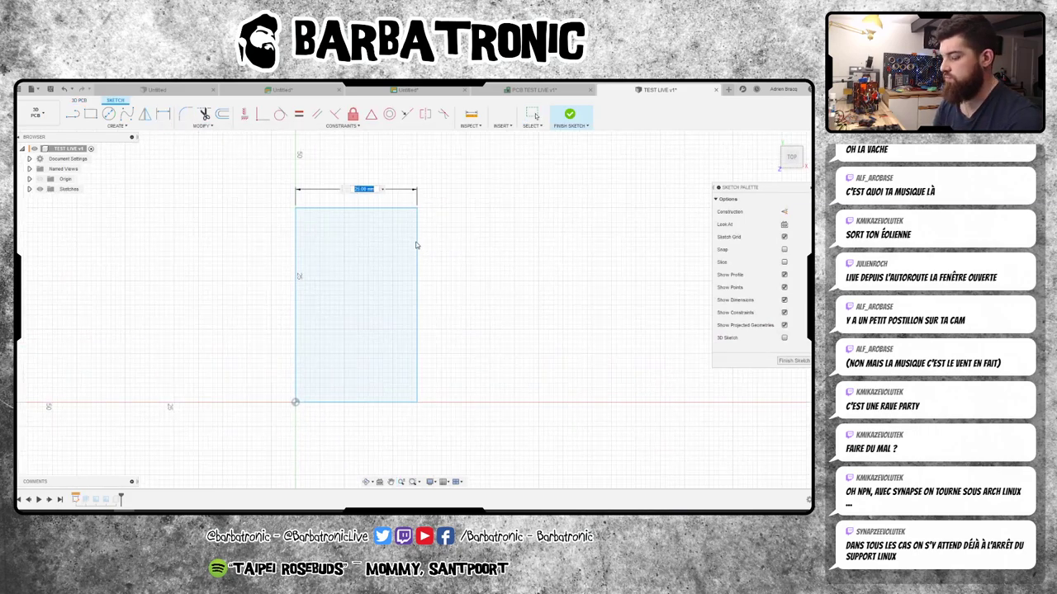
key(Return)
click(418, 245)
click(438, 259)
key(Return)
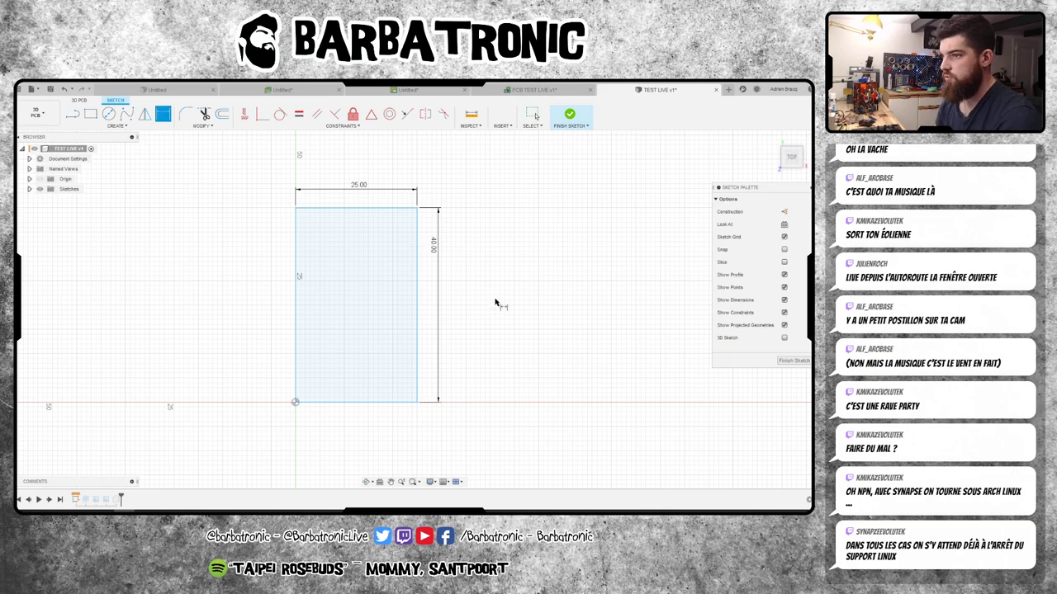
click(570, 113)
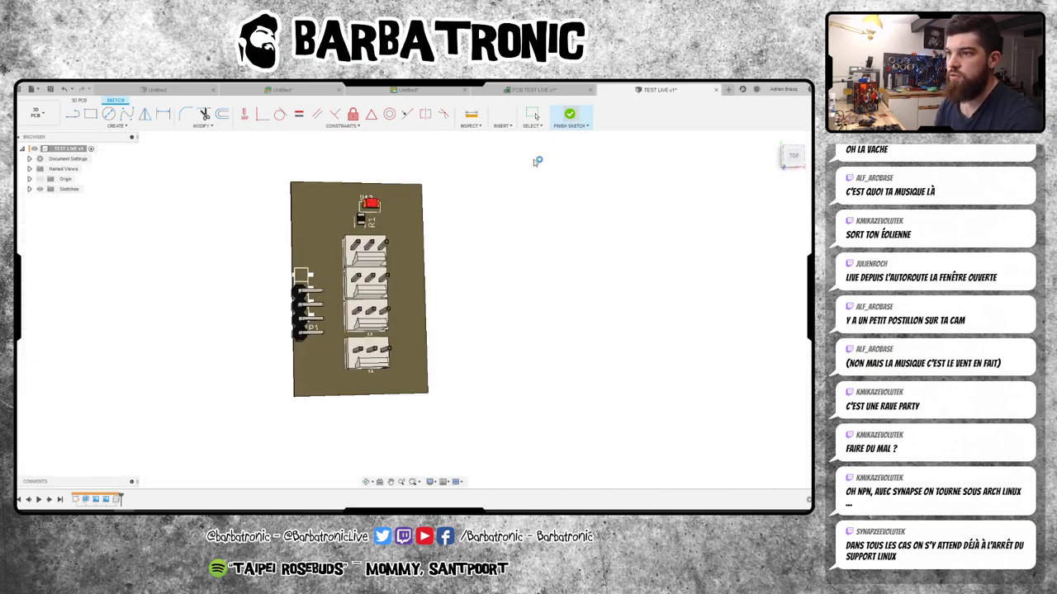
- Save the design as TEST LIVE v2 and recheck the outline sketch's dimensions
double_click(89, 500)
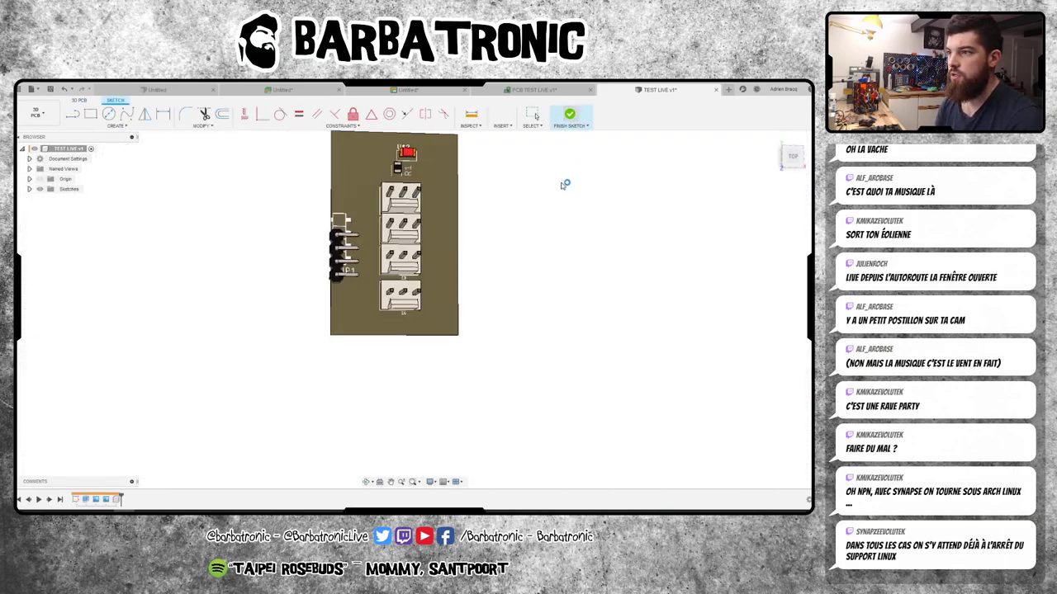
key(ctrl+s)
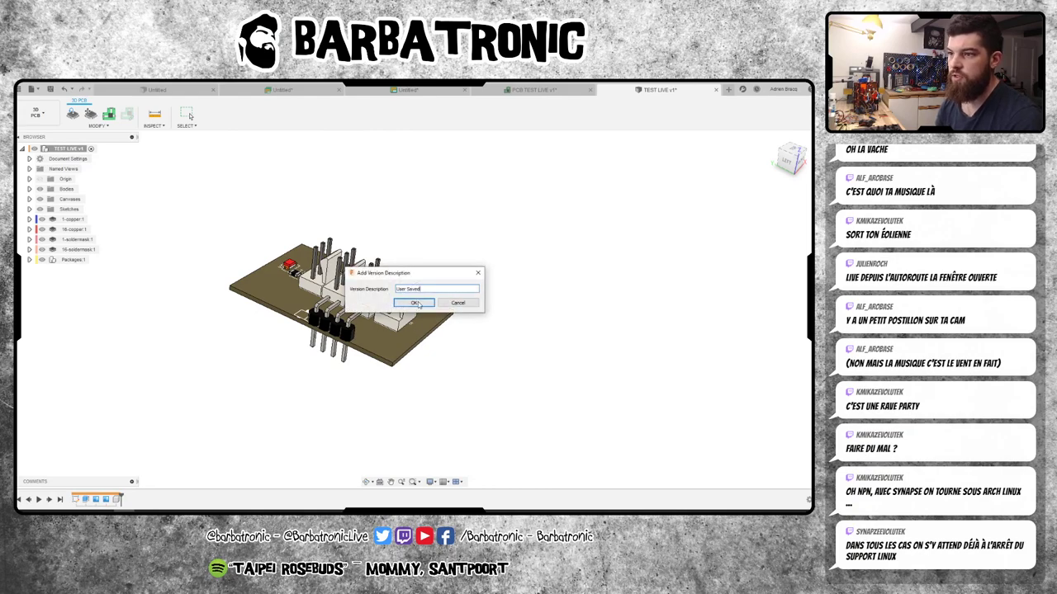
click(415, 303)
click(76, 499)
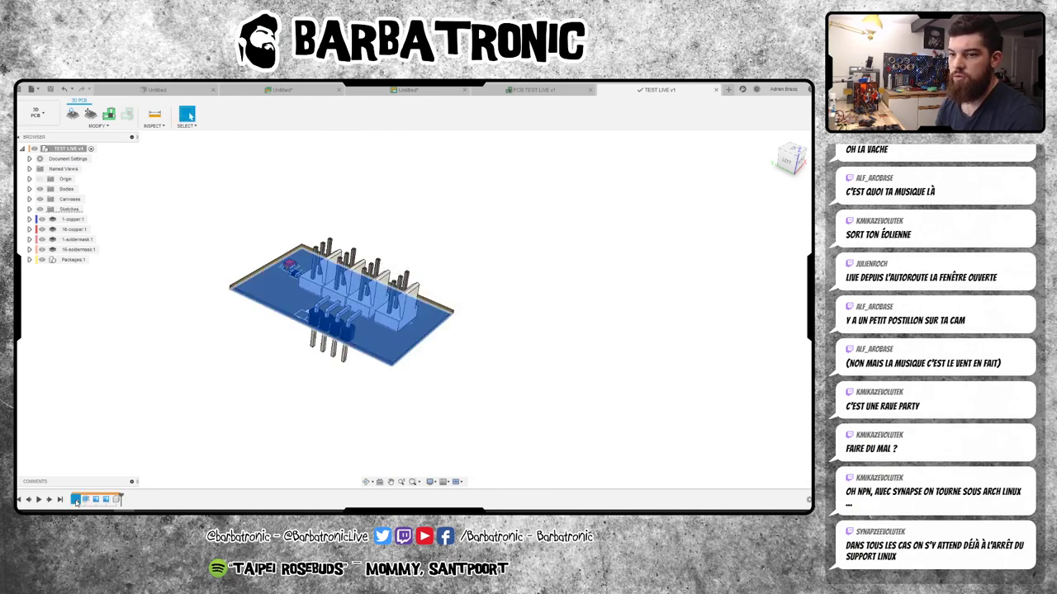
double_click(76, 500)
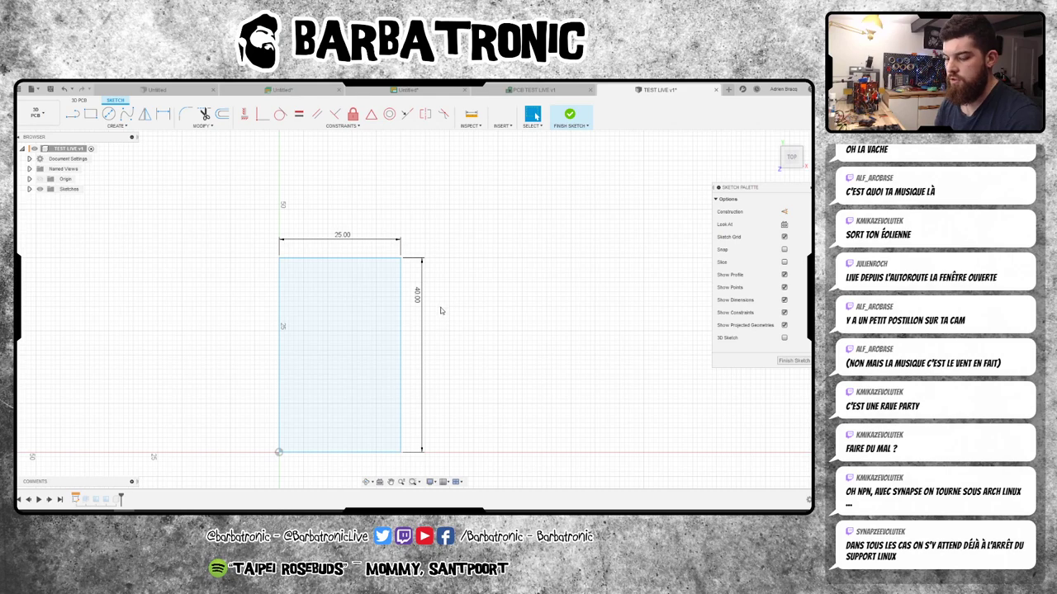
click(569, 115)
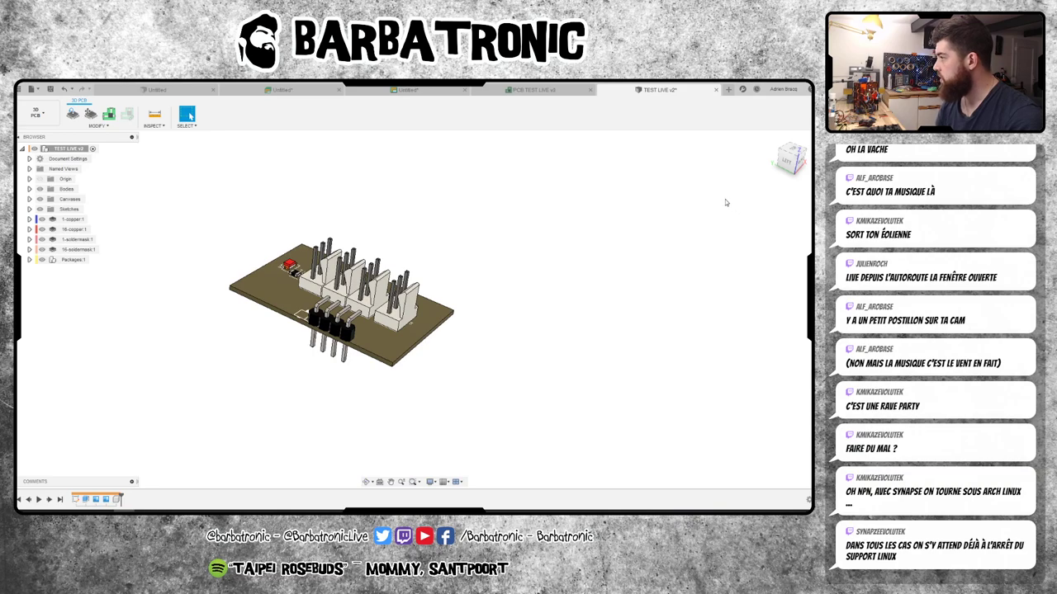
mouse_move(547, 206)
middle_down()
mouse_move(615, 256)
mouse_move(568, 255)
middle_up()
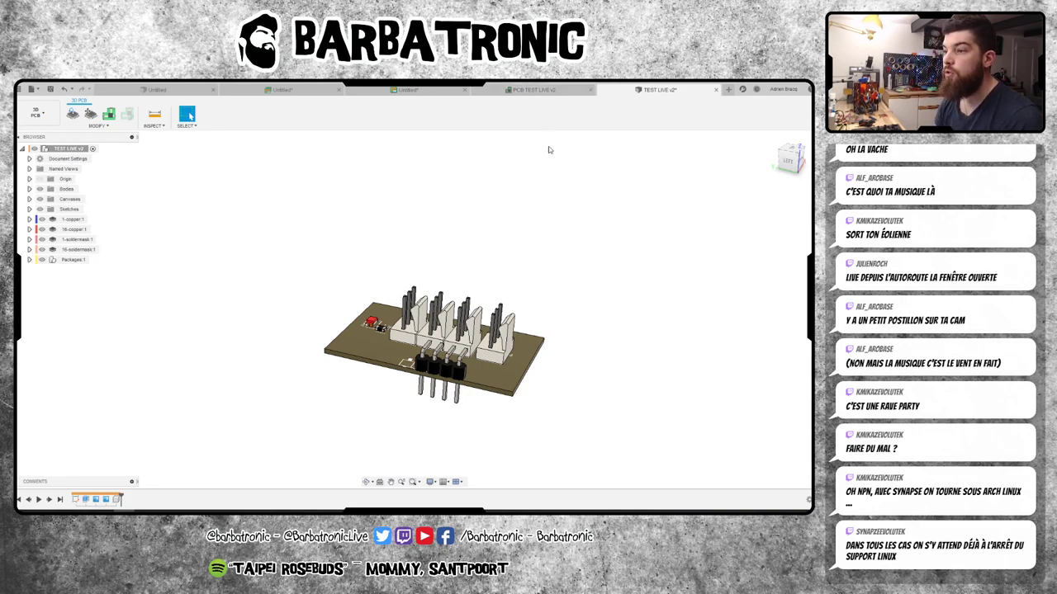
click(559, 93)
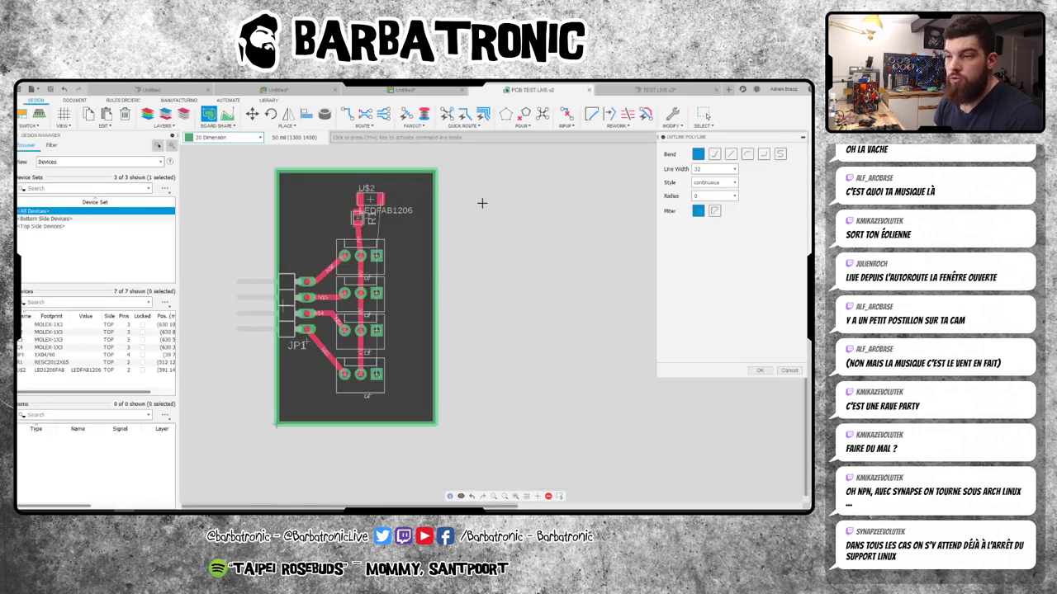
middle_drag(493, 227, 543, 251)
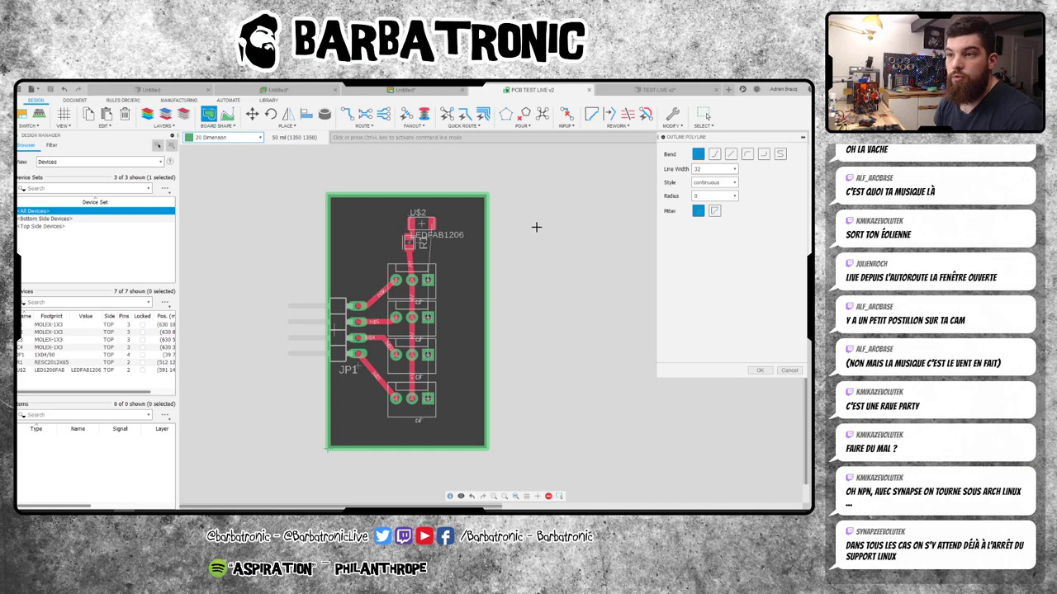
click(650, 89)
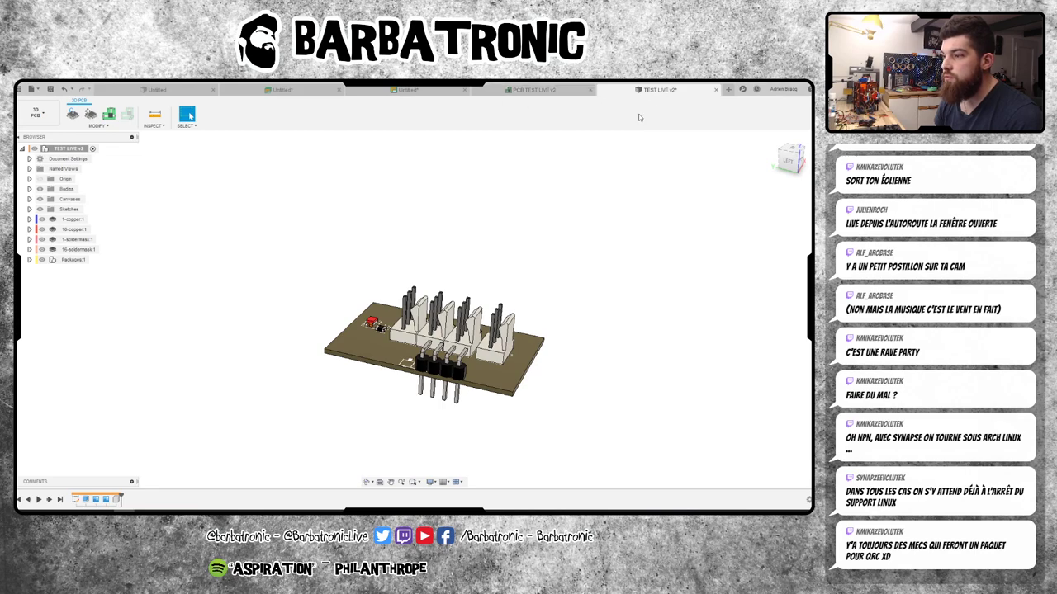
click(533, 89)
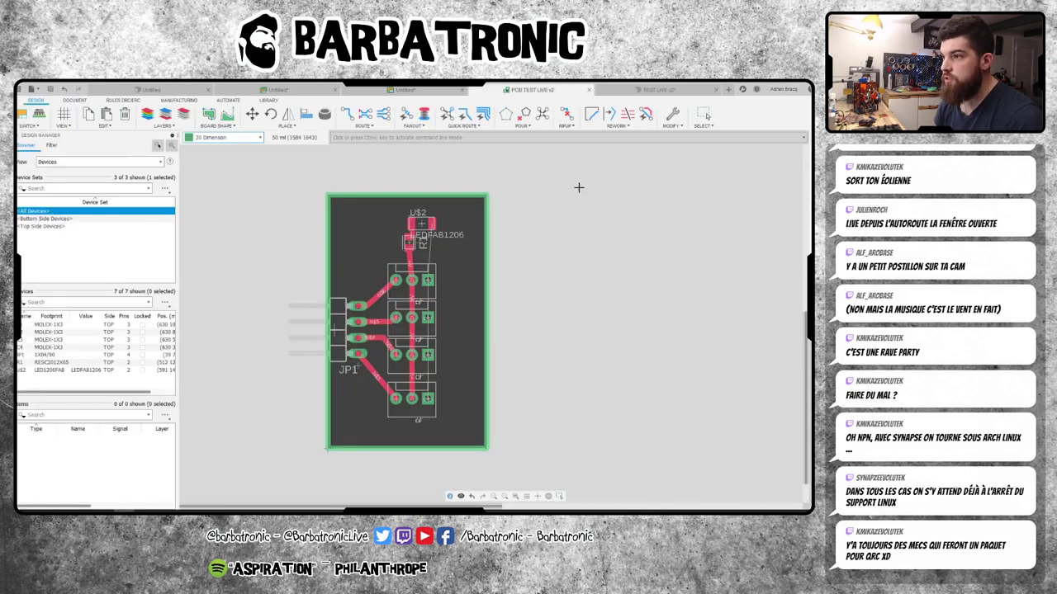
click(652, 89)
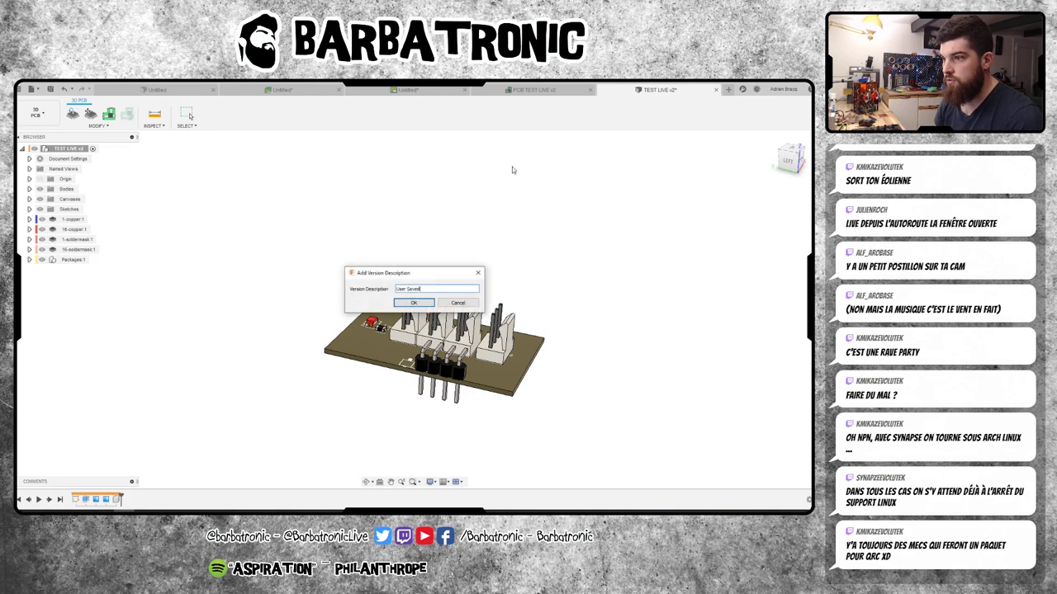
click(535, 91)
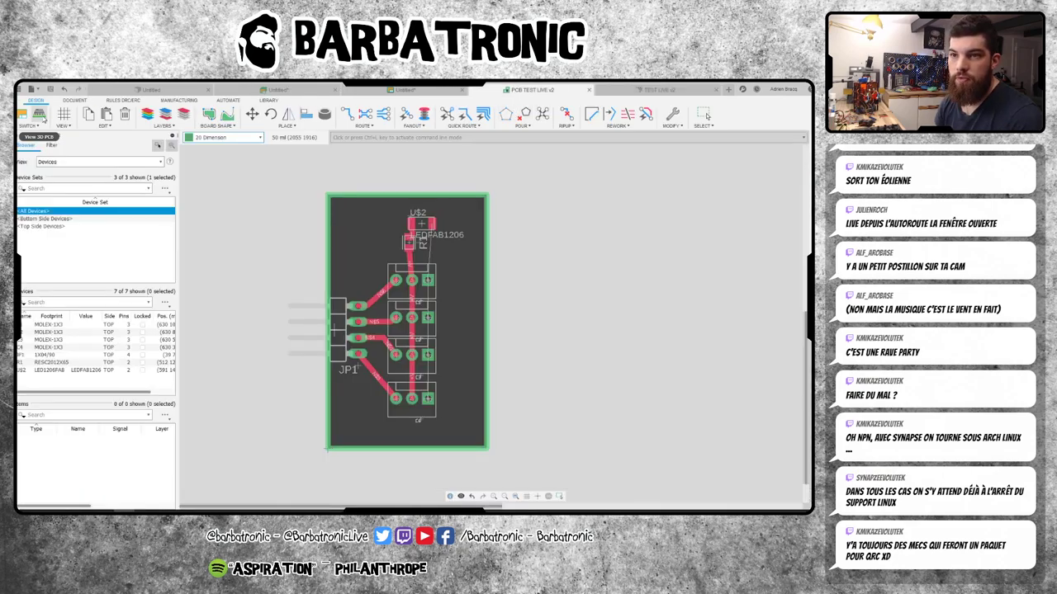
click(31, 115)
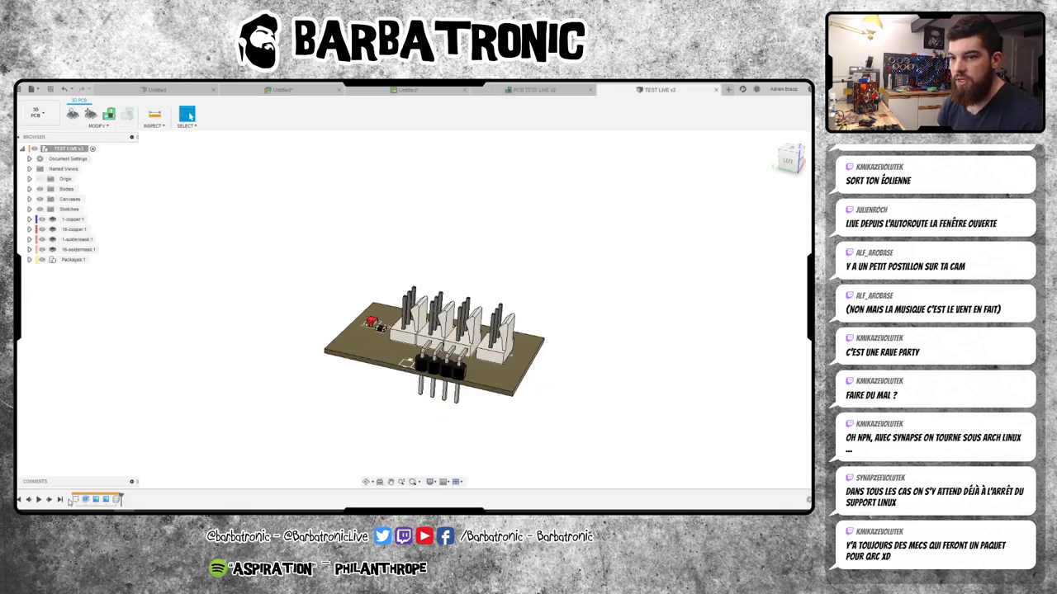
- Drag the outline's top-right corner, skewing the board sketch
double_click(75, 500)
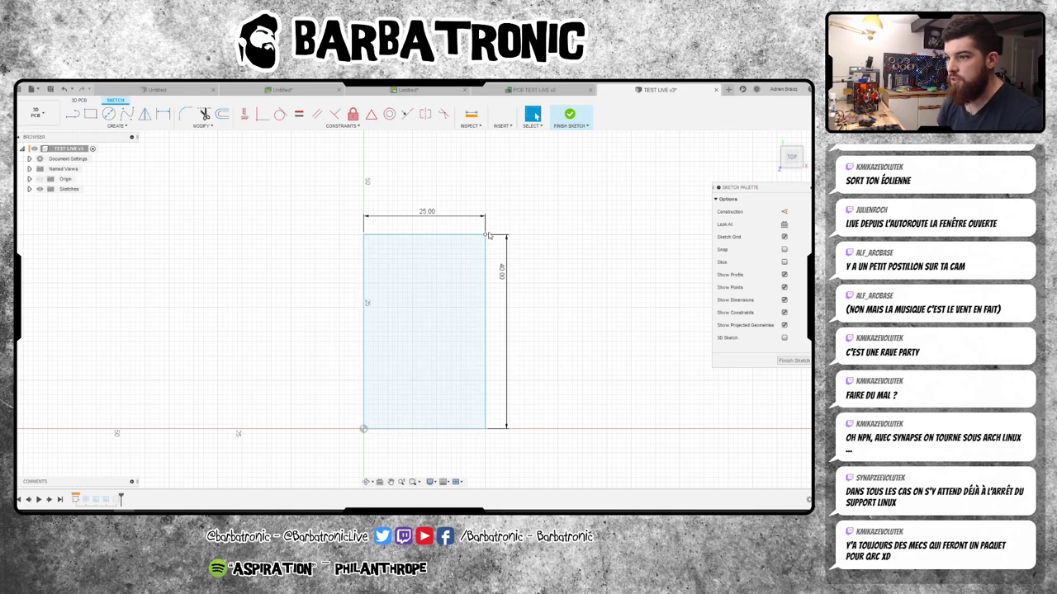
drag(485, 234, 490, 241)
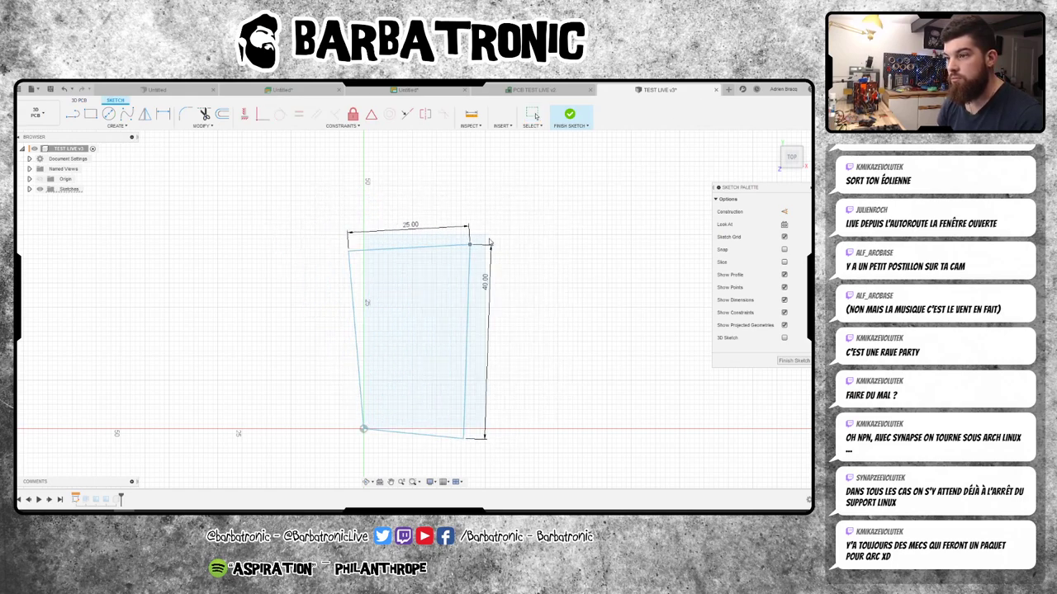
mouse_move(489, 241)
mouse_down()
mouse_move(465, 254)
mouse_move(509, 211)
mouse_move(492, 217)
mouse_up()
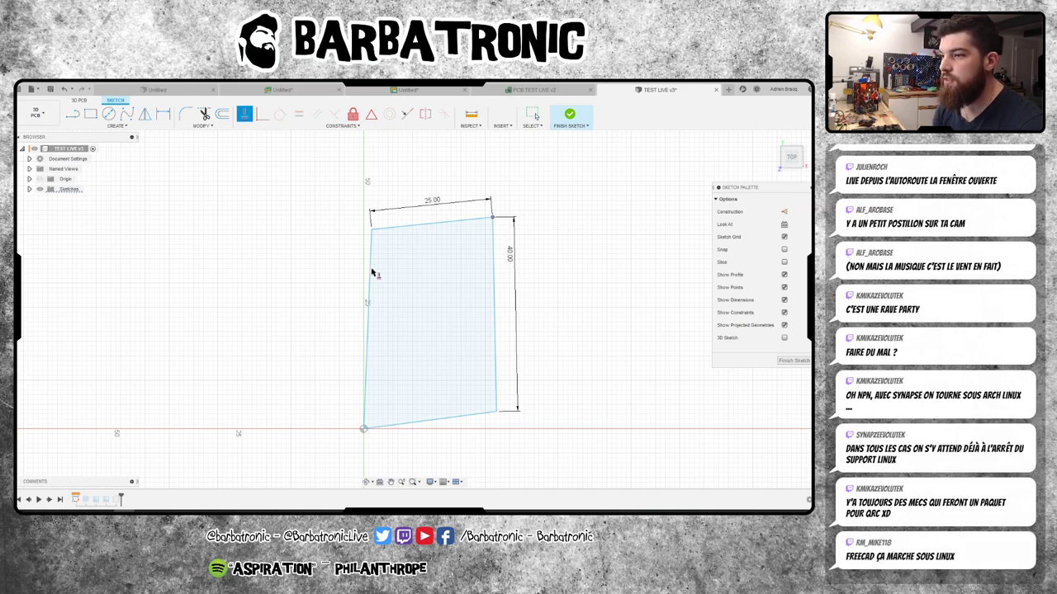
key(Escape)
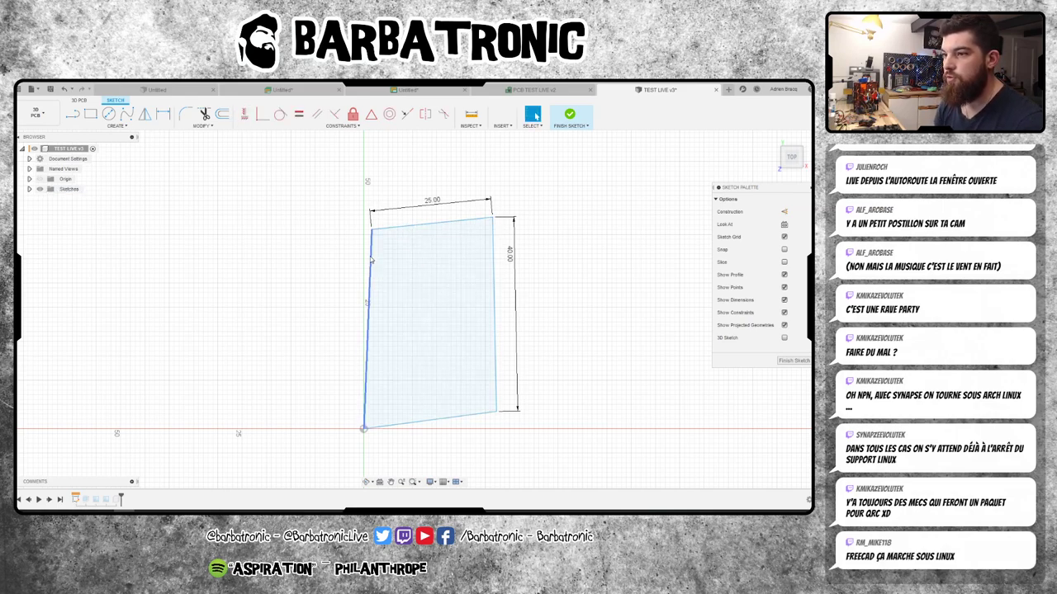
- Constrain the outline's left and right edges vertical and top and bottom edges horizontal
click(368, 330)
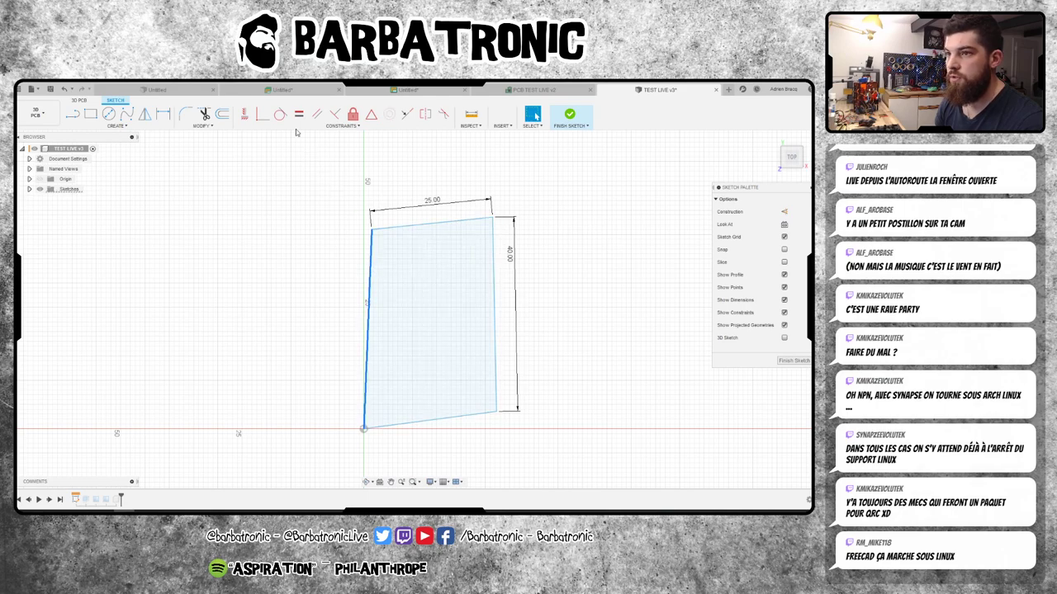
click(244, 114)
click(477, 215)
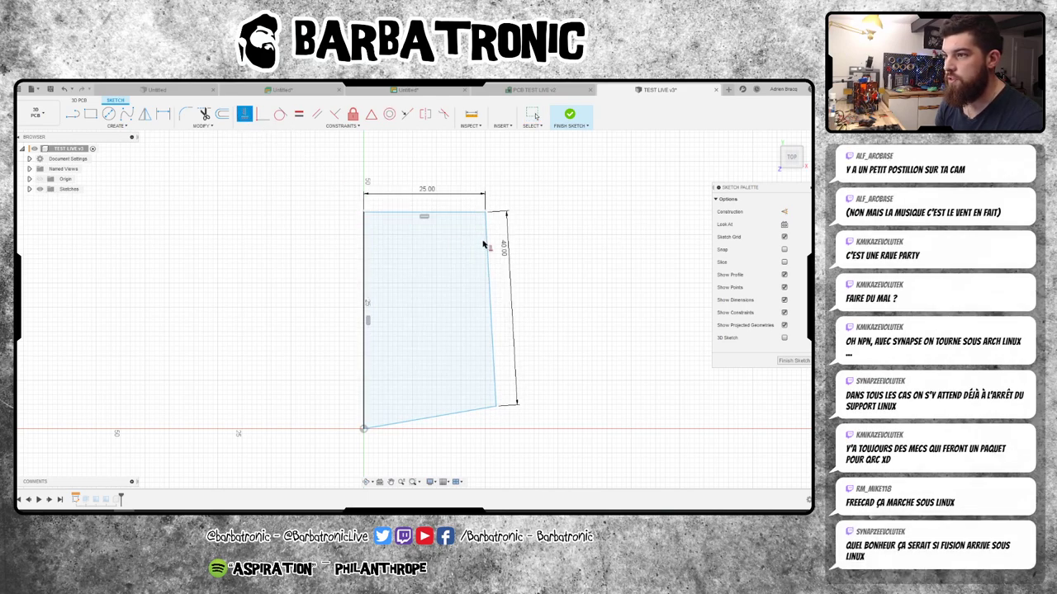
click(489, 252)
click(477, 408)
key(Escape)
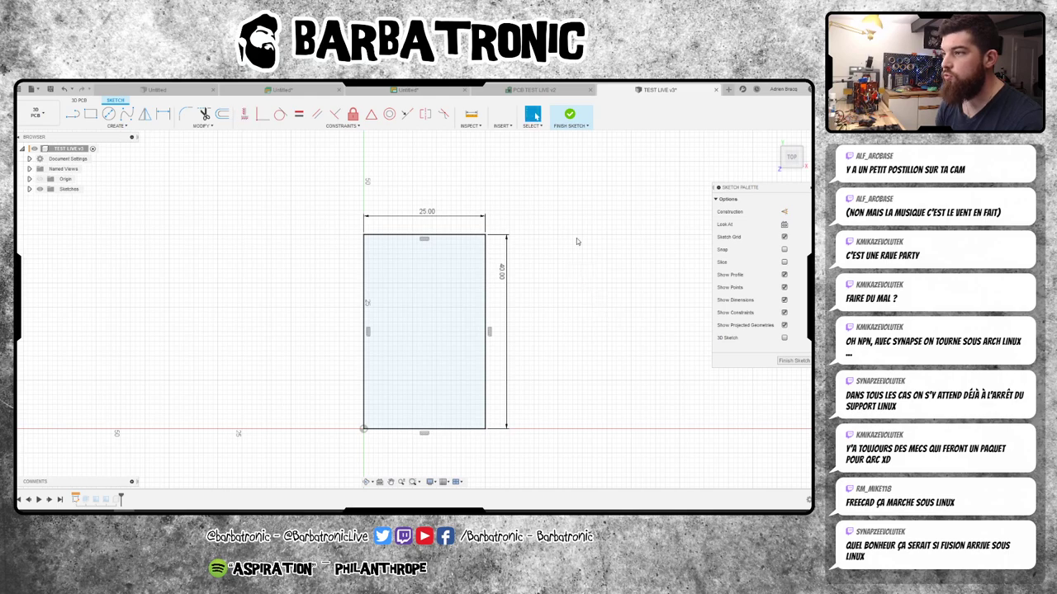
- Save despite the out-of-sync warning and finish the outline sketch
click(406, 302)
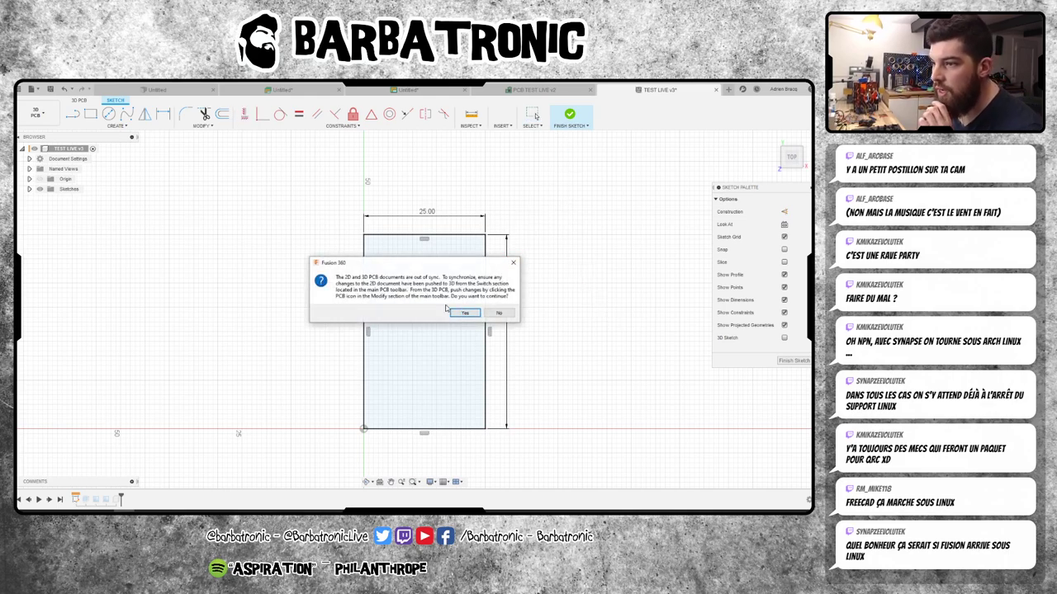
click(465, 314)
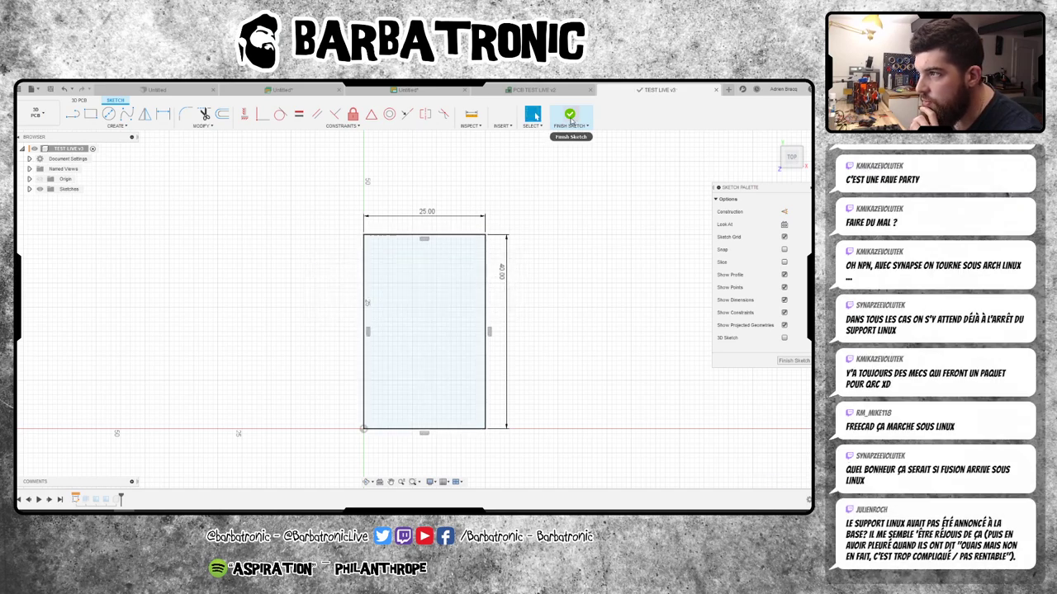
click(569, 116)
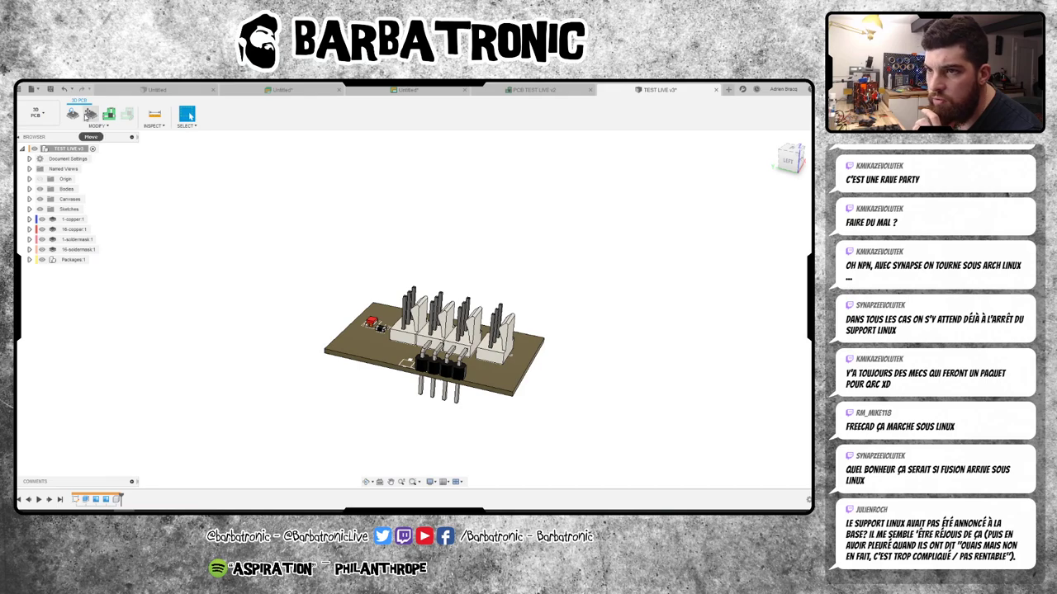
- Push the board shape to the 2D PCB and save a new layout version
click(108, 116)
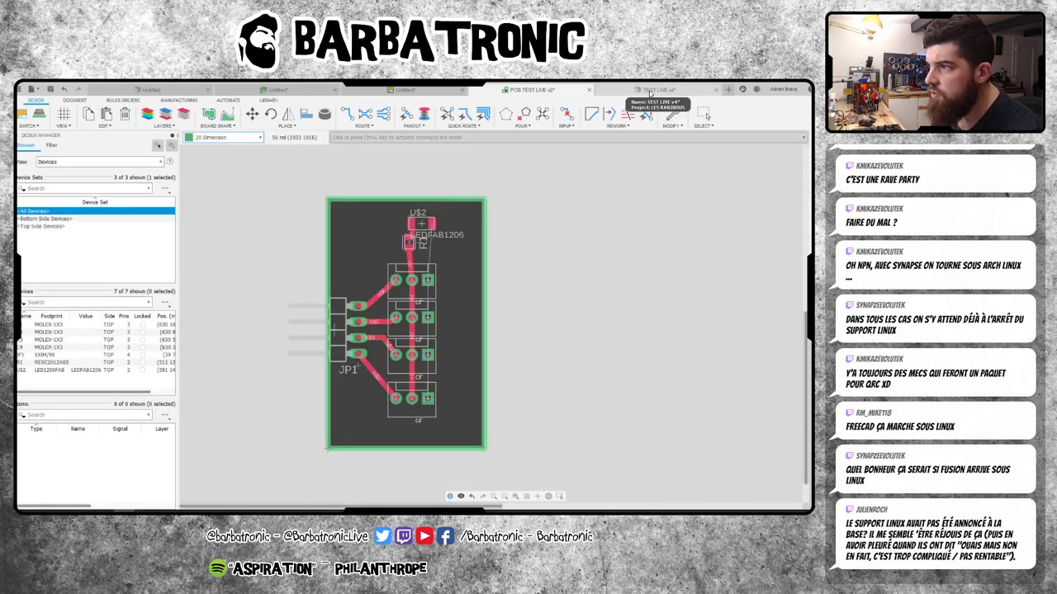
key(ctrl+s)
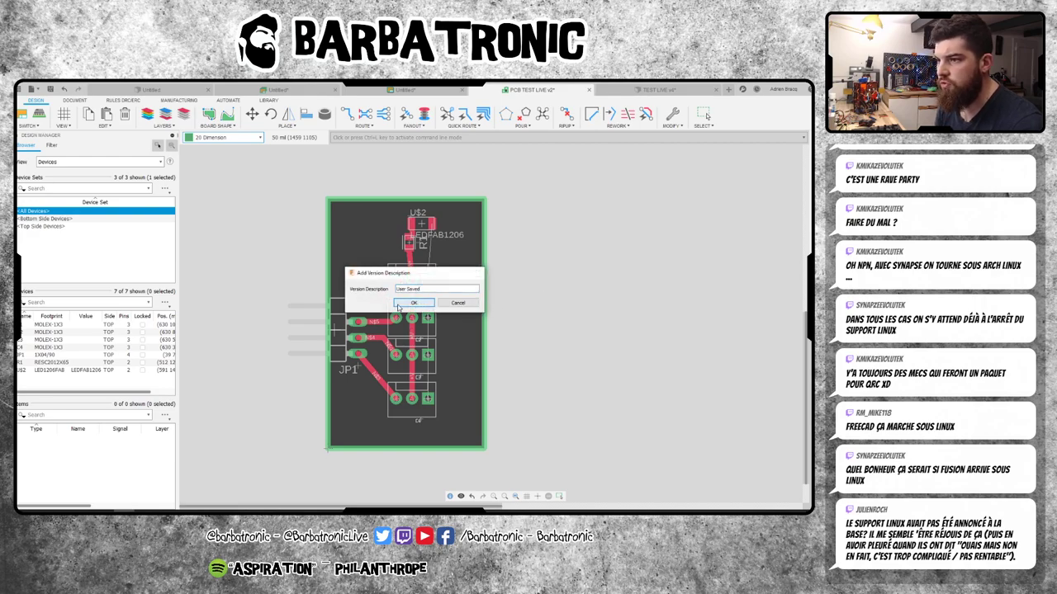
click(400, 304)
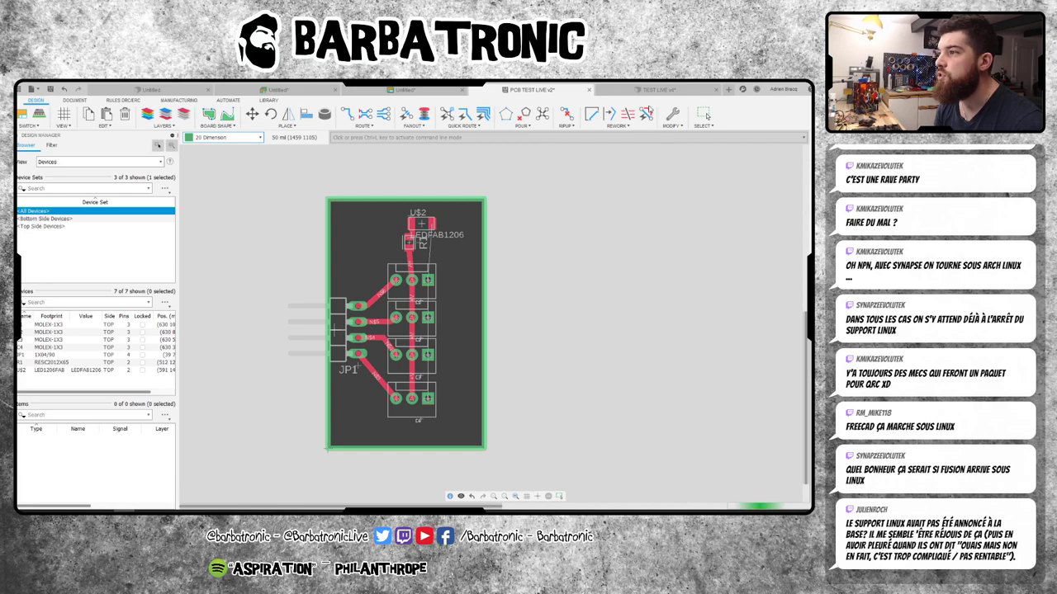
- Re-finish the 3D board's outline sketch, save with sync accepted, and view the 3D PCB
click(659, 90)
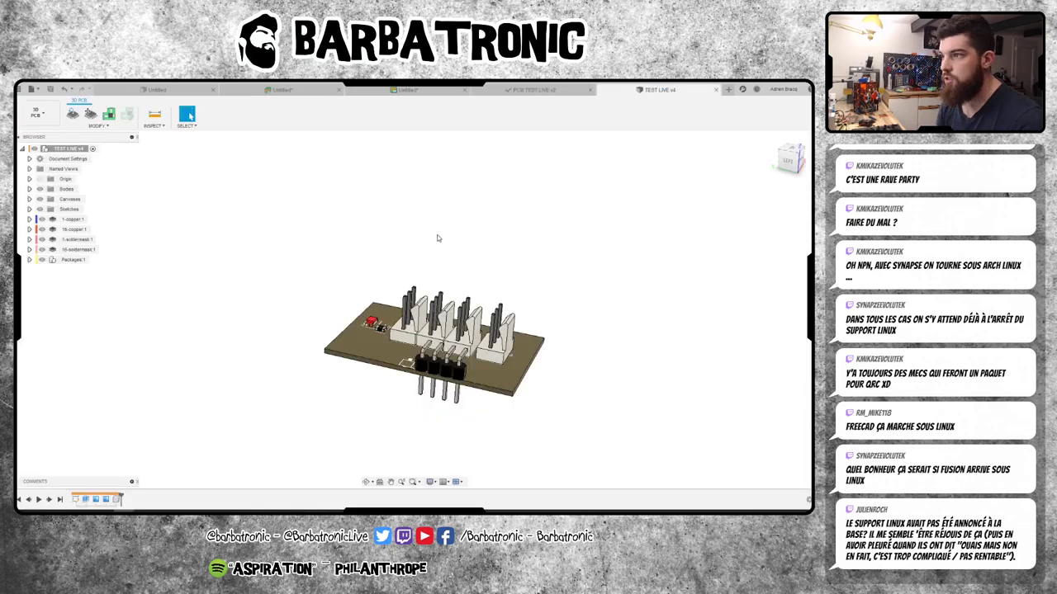
double_click(82, 500)
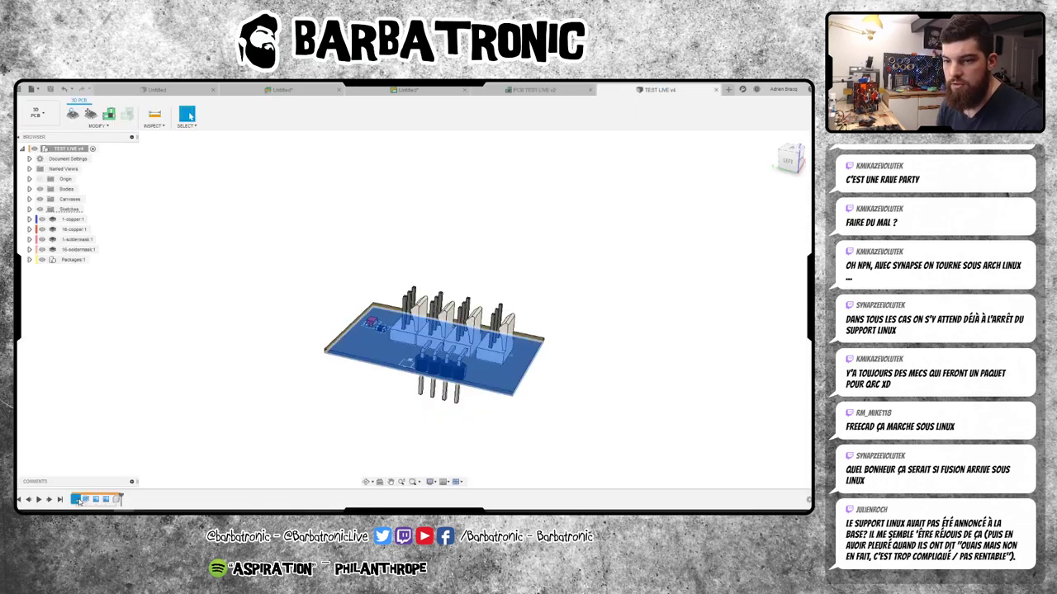
click(571, 115)
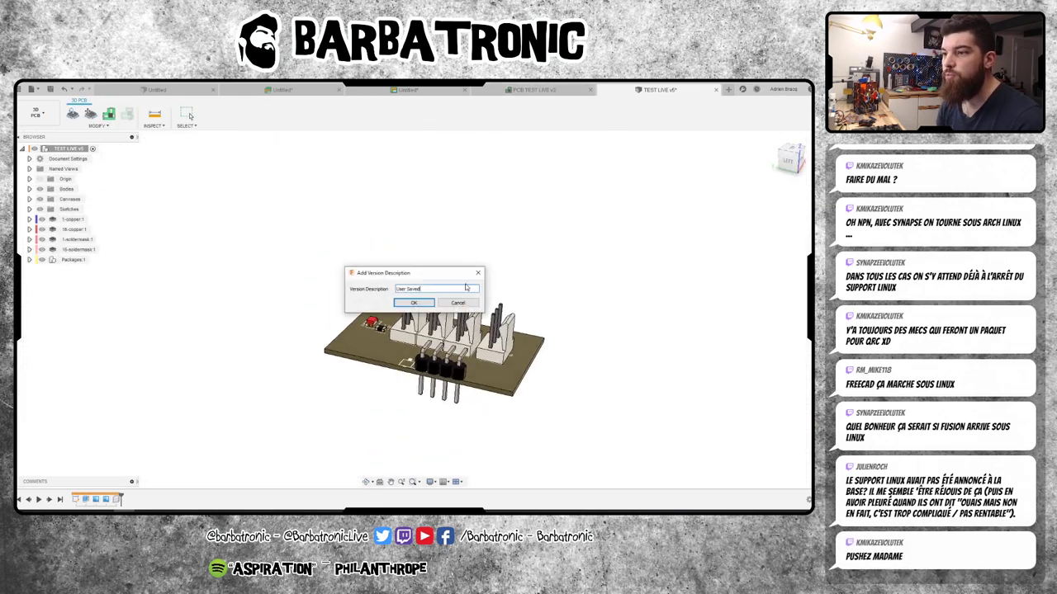
click(429, 303)
click(467, 314)
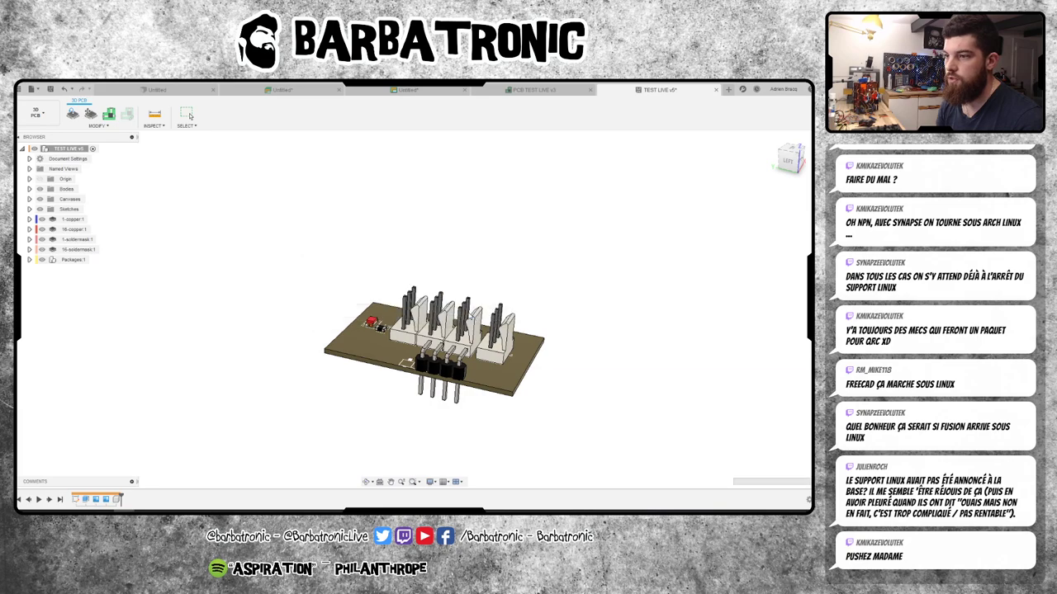
click(533, 89)
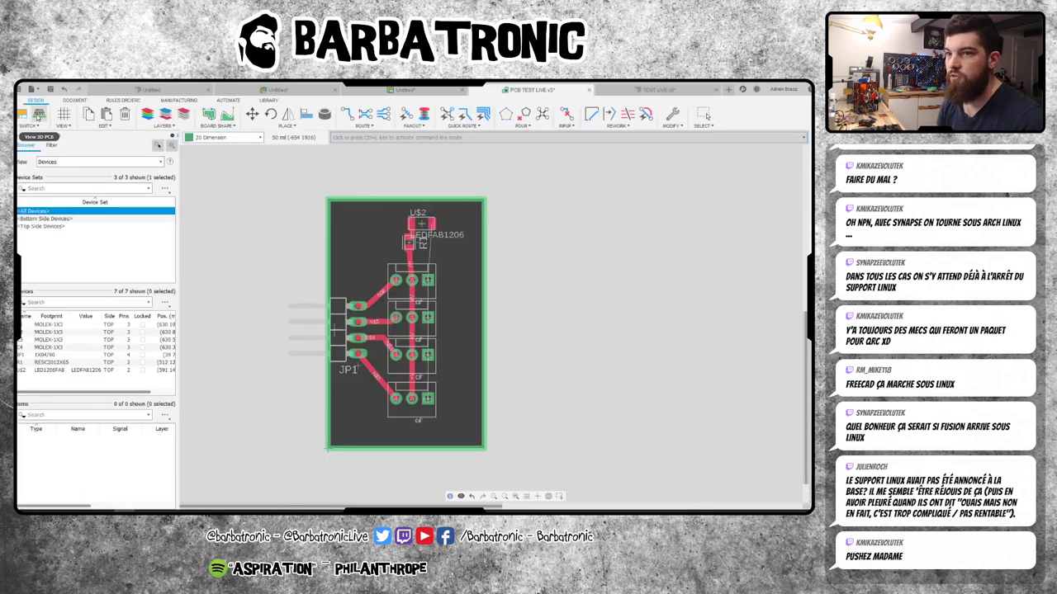
click(38, 116)
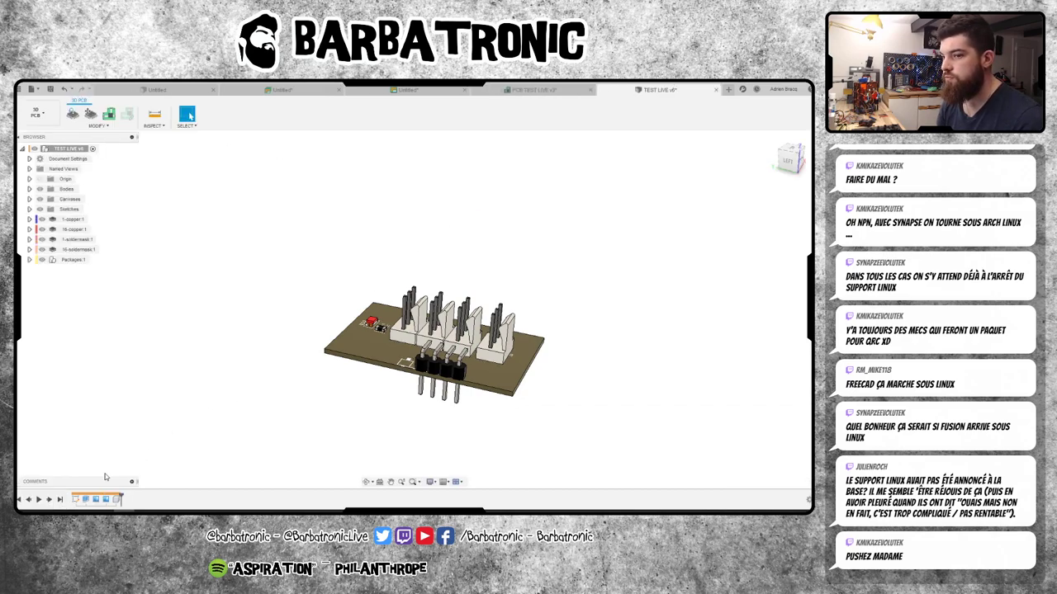
- Drag an outline vertex to slant the board into a tapered shape and view it in 2D PCB
double_click(76, 500)
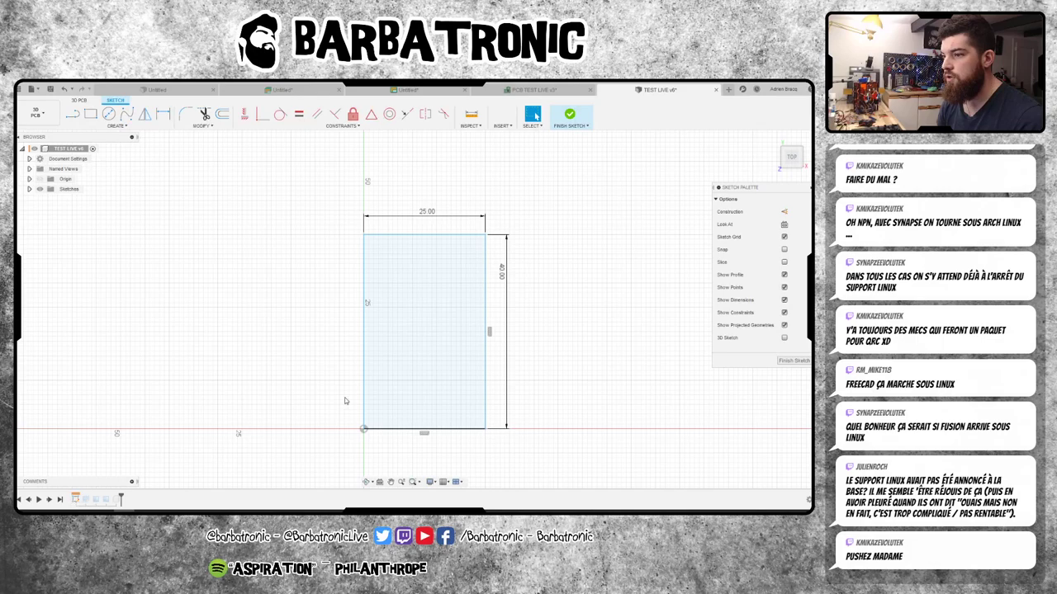
mouse_move(484, 235)
mouse_down()
mouse_move(509, 256)
mouse_move(498, 236)
mouse_up()
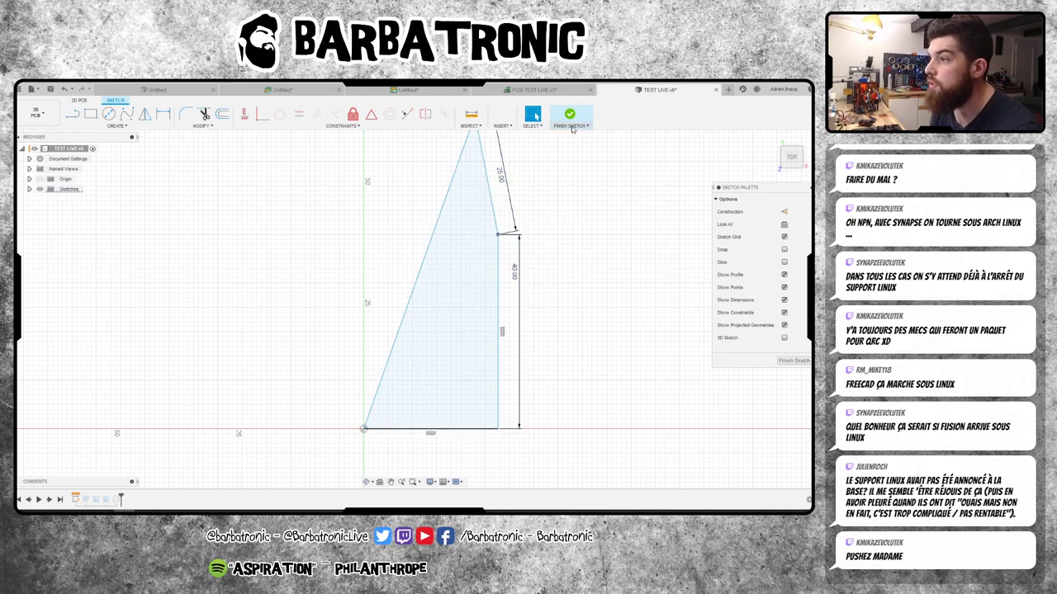
click(571, 124)
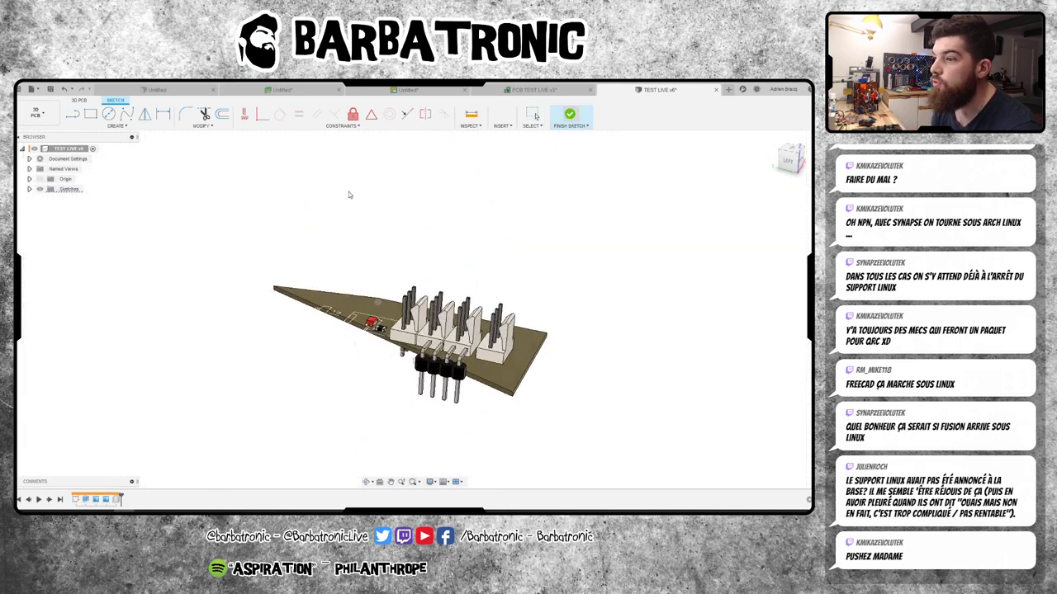
click(90, 115)
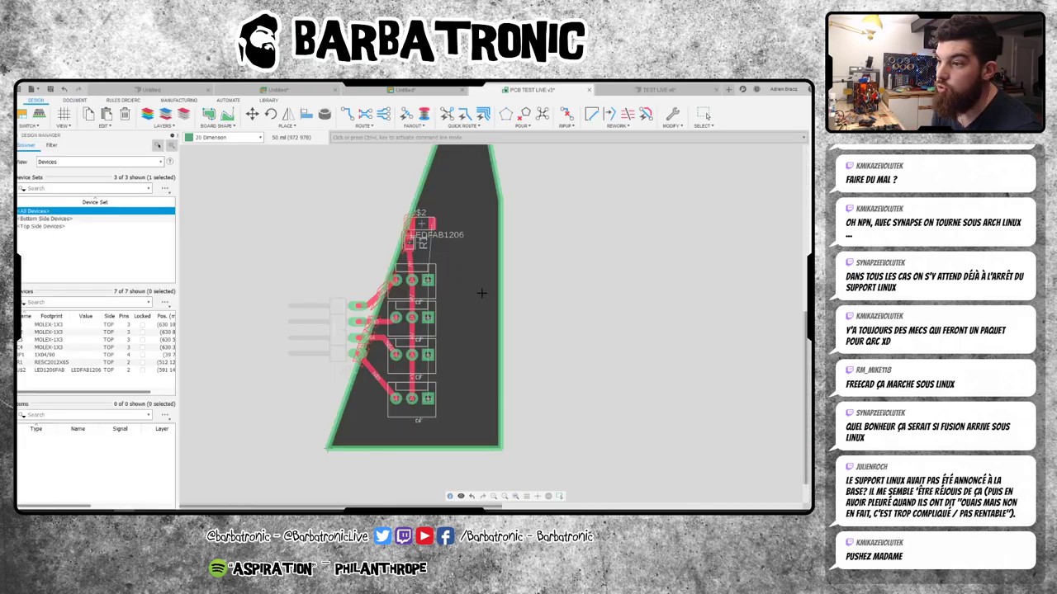
scroll(561, 332, up, 2)
scroll(561, 333, up, 2)
scroll(555, 337, down, 3)
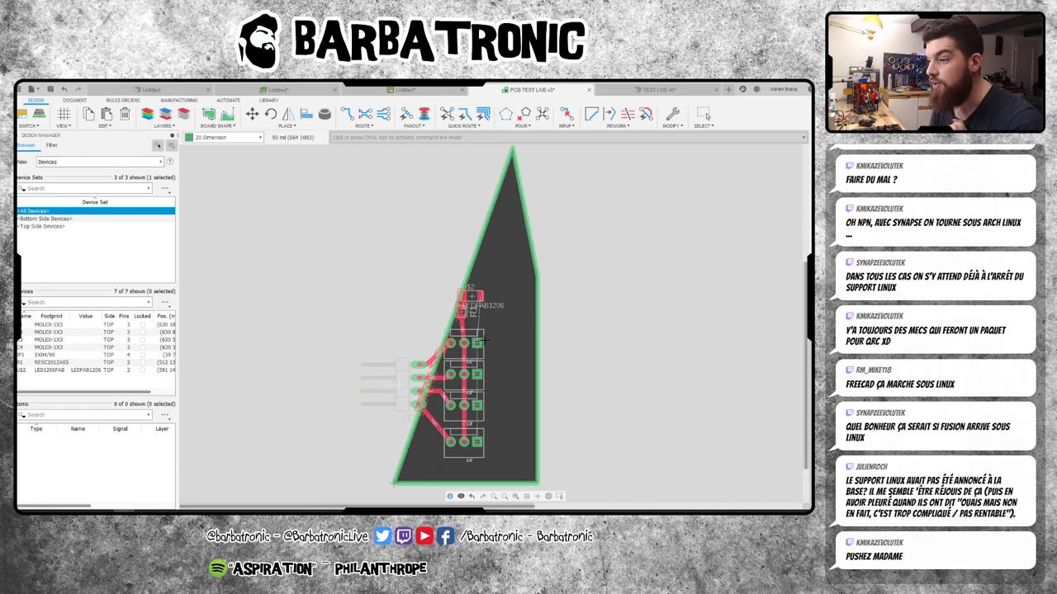
scroll(489, 342, down, 1)
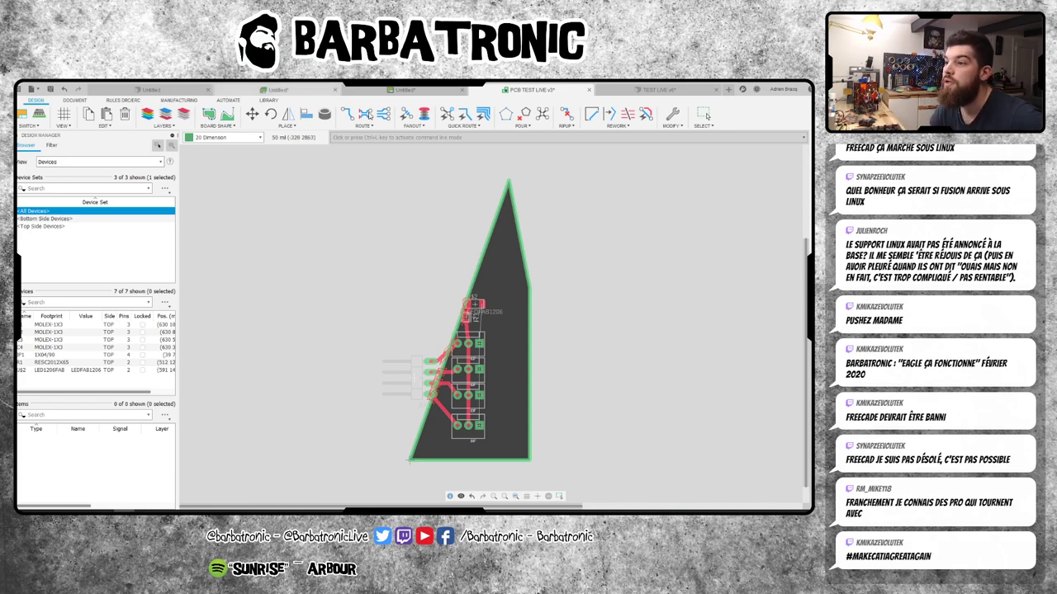
- Move the triangle outline's top vertex and reposition its right and bottom edges
click(505, 184)
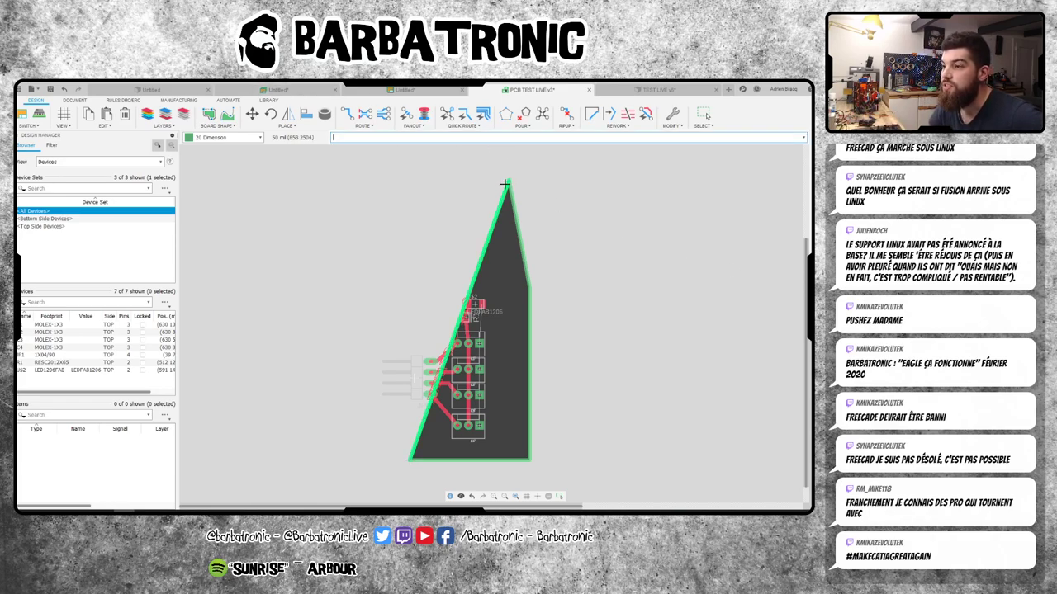
drag(505, 183, 443, 214)
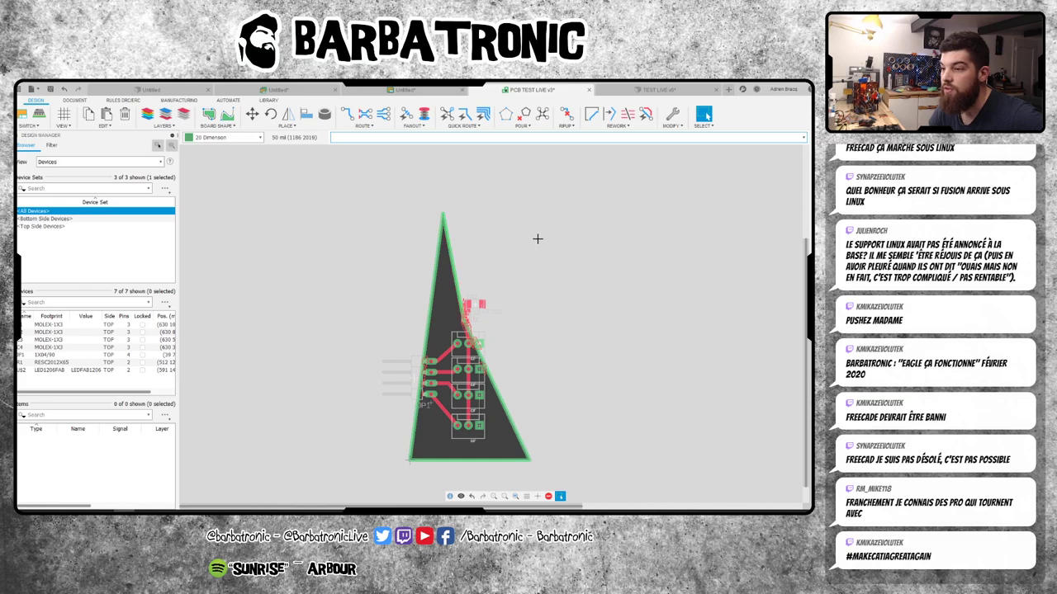
key(m)
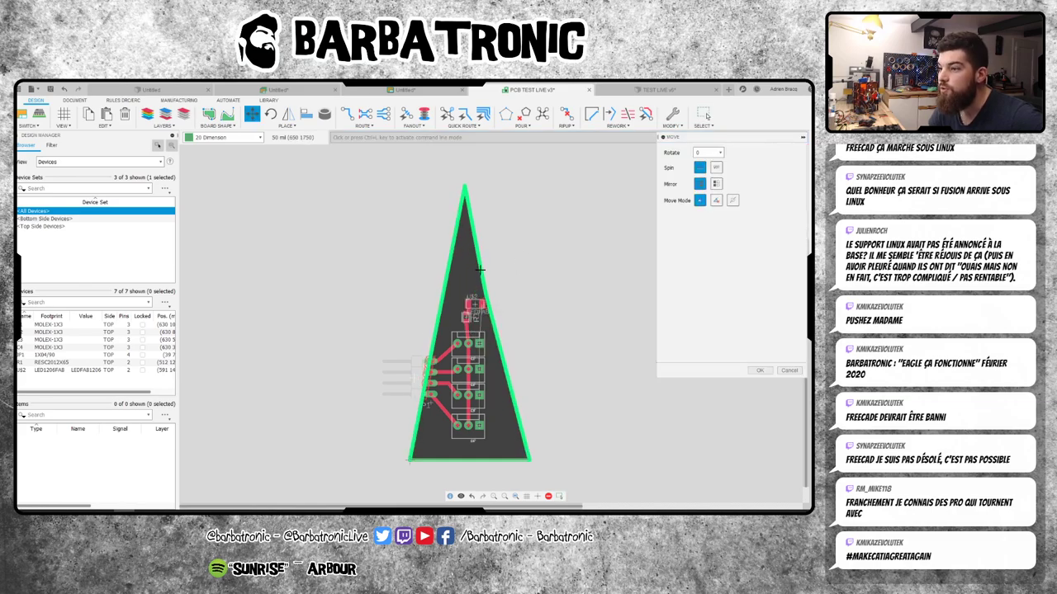
click(479, 269)
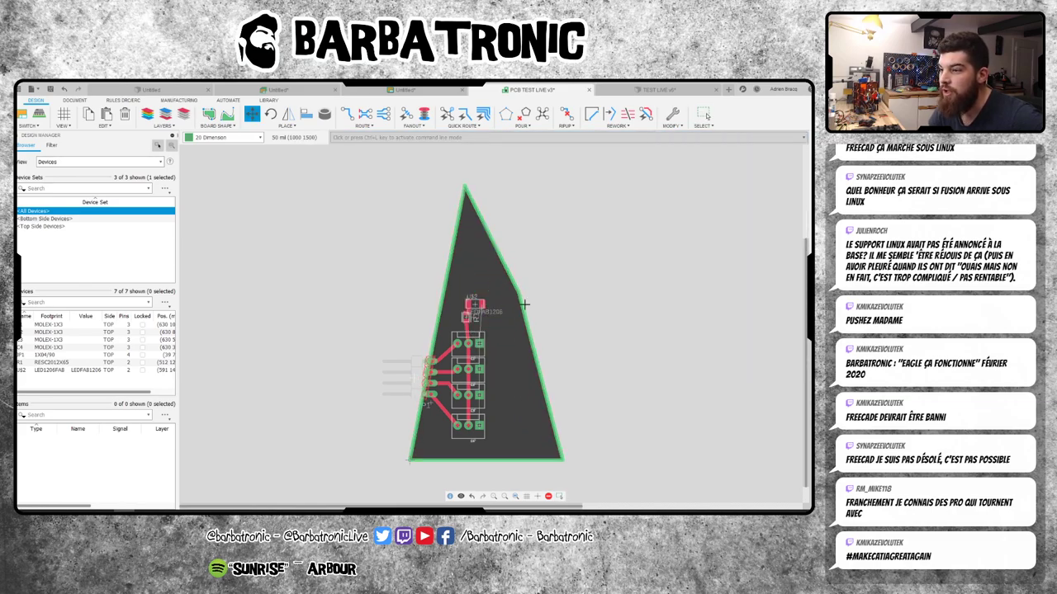
click(562, 459)
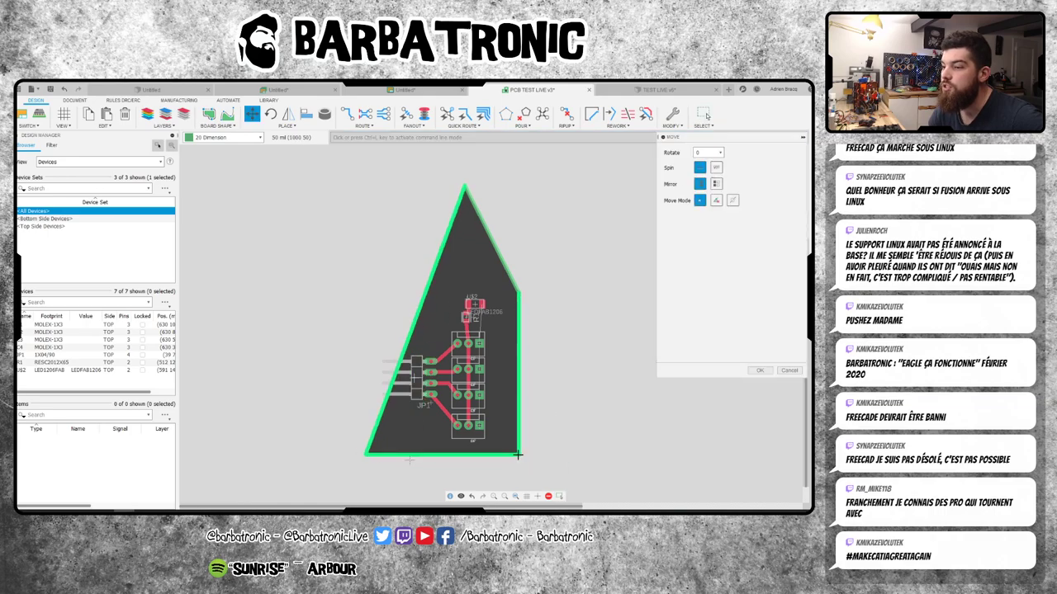
click(518, 454)
key(Escape)
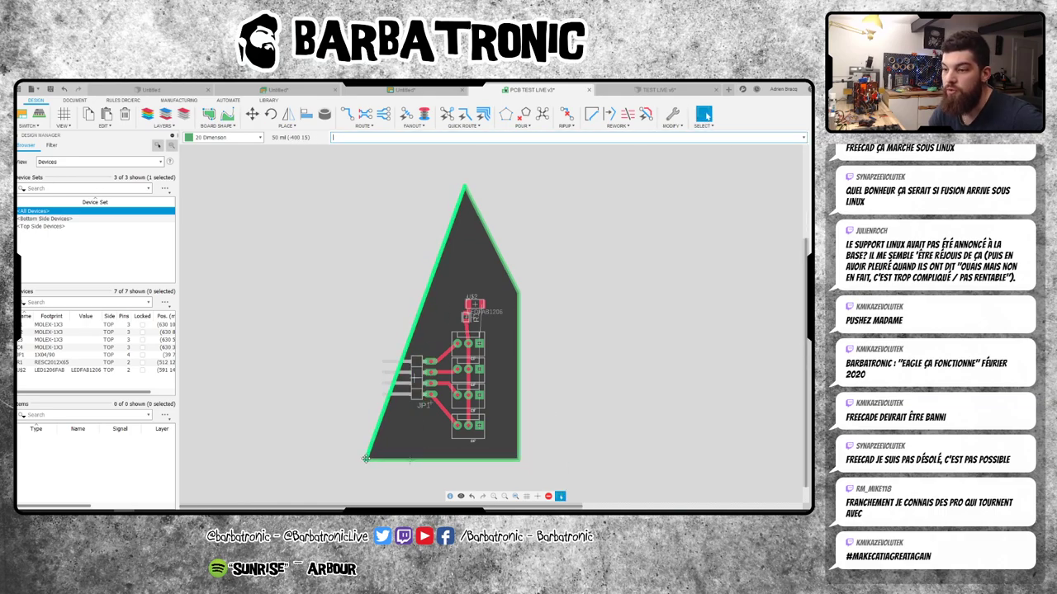
- Shift the triangle's left edge and top corner, then open a new browser tab
drag(365, 459, 501, 218)
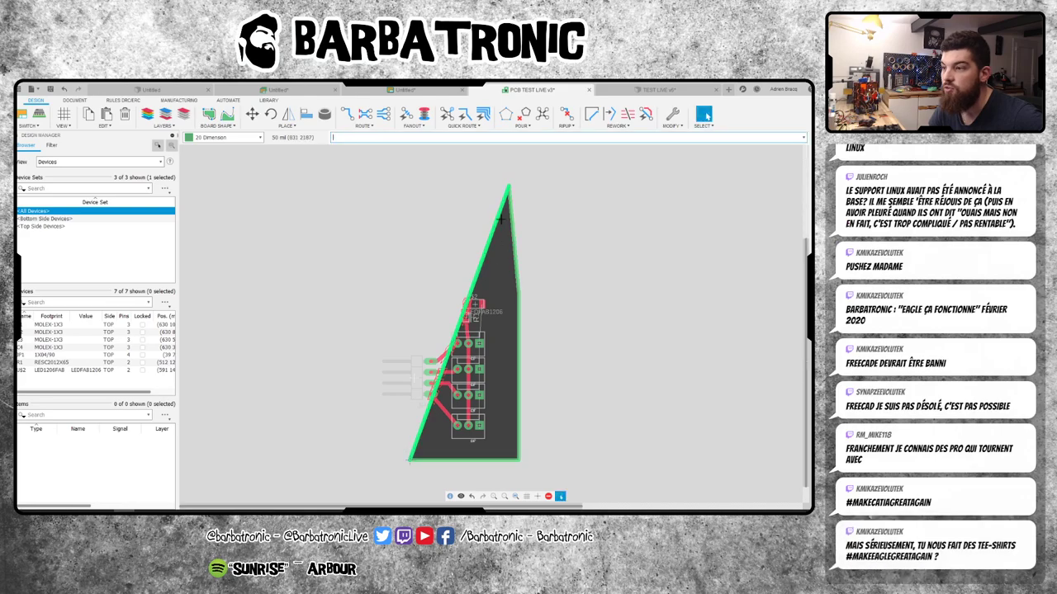
drag(510, 187, 522, 203)
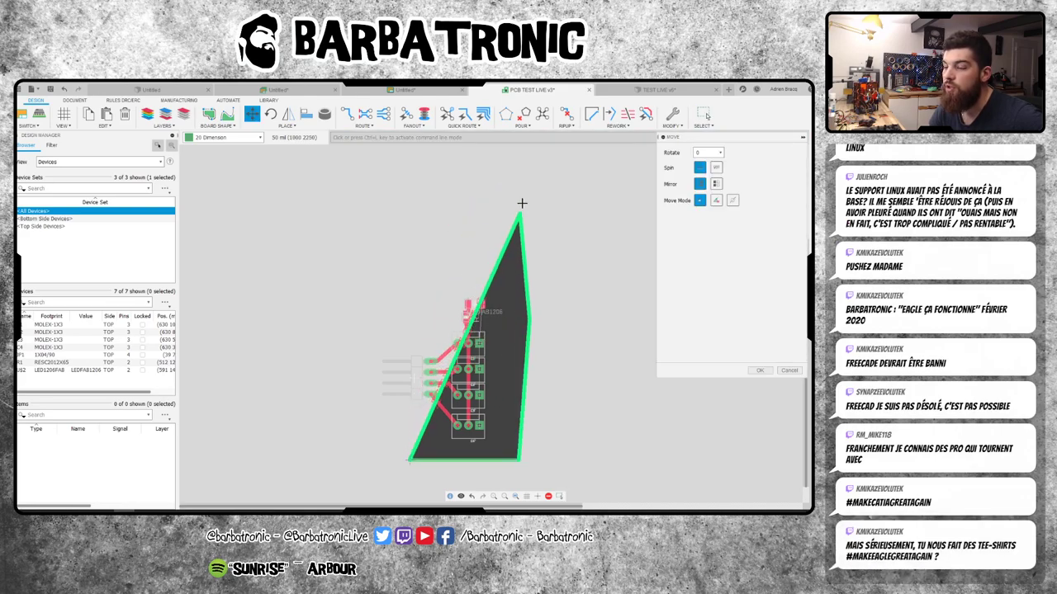
click(443, 175)
key(Escape)
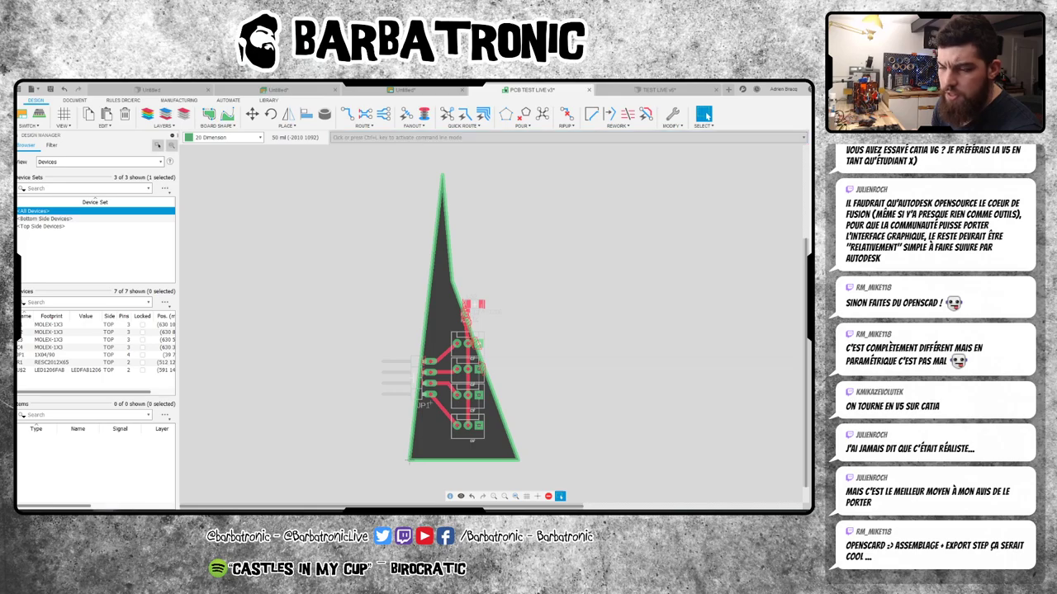
key(alt+Tab)
key(ctrl+t)
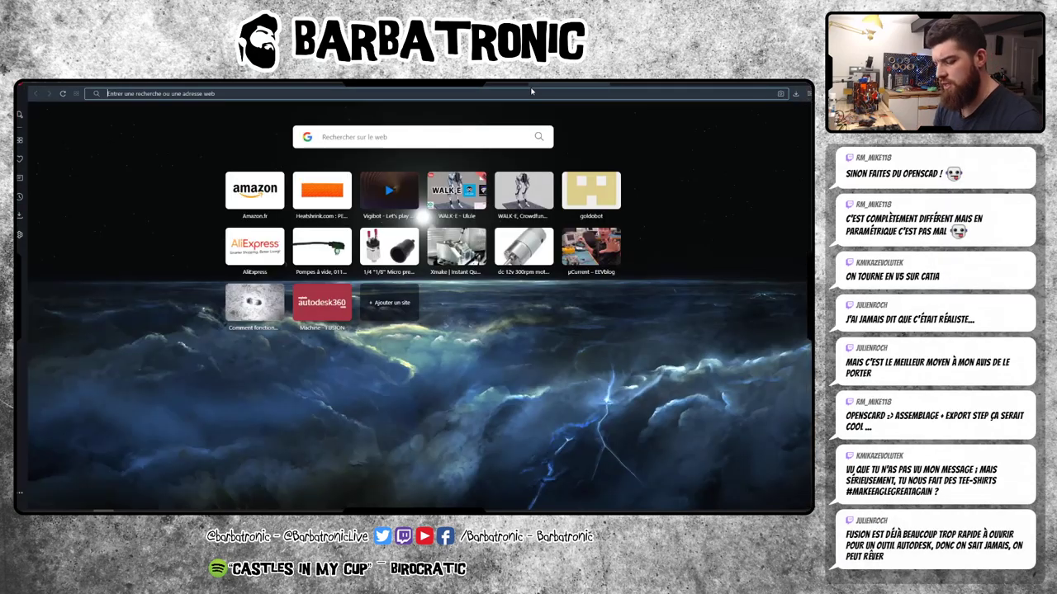
- Search Google for 'freeCAD' and open the FreeCAD — Wikipédia article
text(freeCAD)
key(Return)
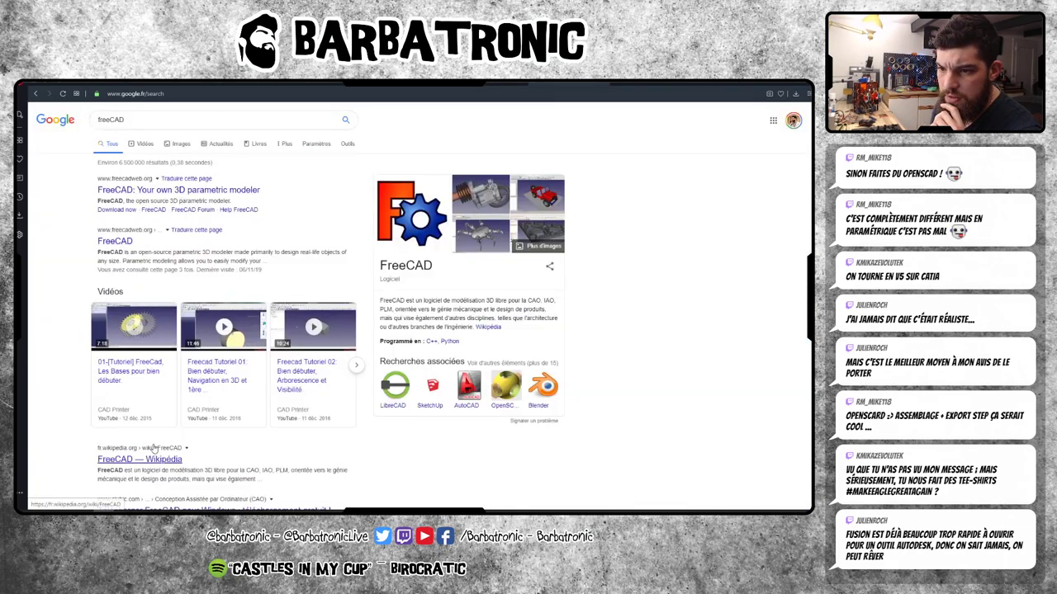
scroll(148, 346, down, 2)
click(156, 378)
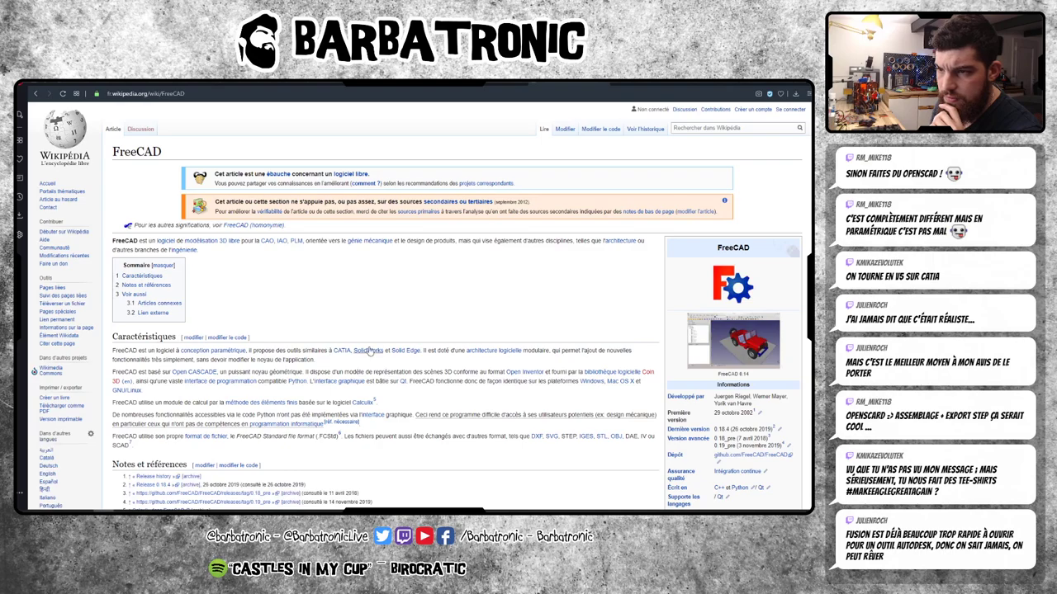
scroll(467, 404, down, 1)
scroll(466, 405, down, 2)
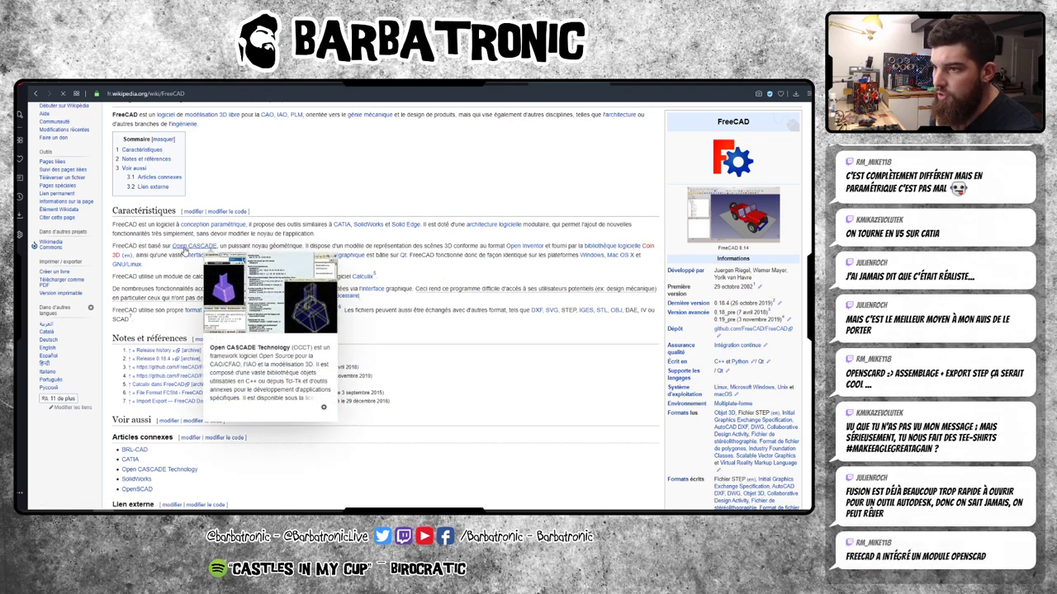
- Follow the Open CASCADE link and scroll through the Open CASCADE Technology article
click(185, 246)
scroll(485, 310, down, 2)
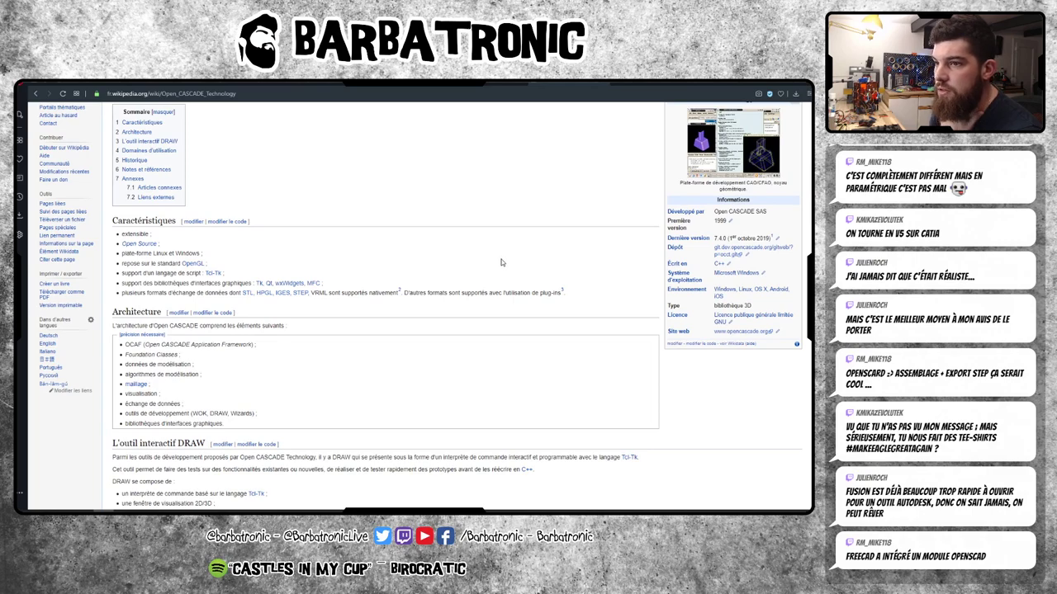
scroll(500, 263, down, 3)
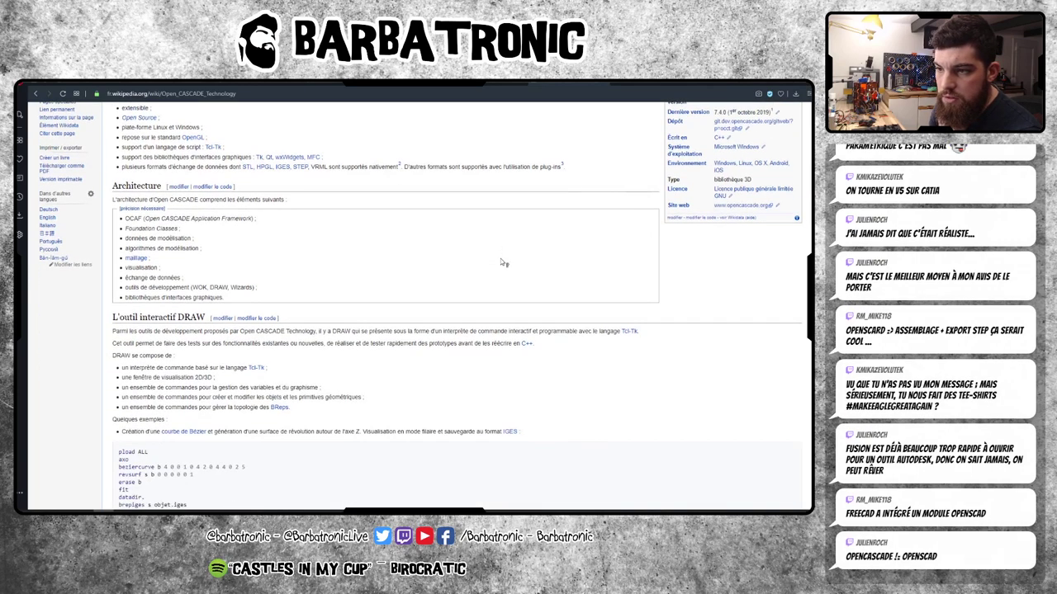
scroll(500, 263, down, 3)
scroll(500, 262, up, 8)
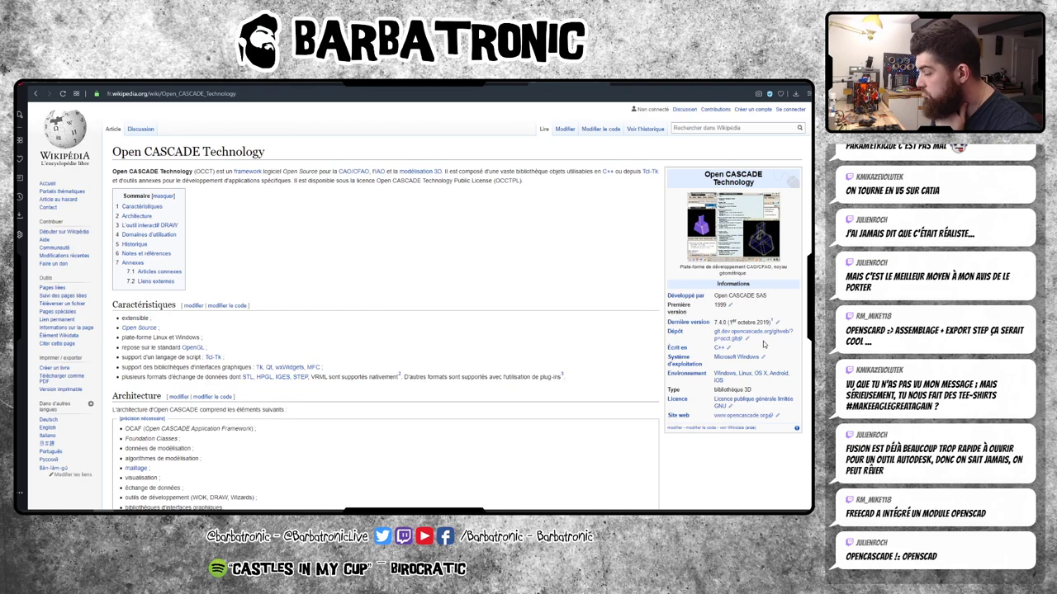
scroll(347, 363, down, 3)
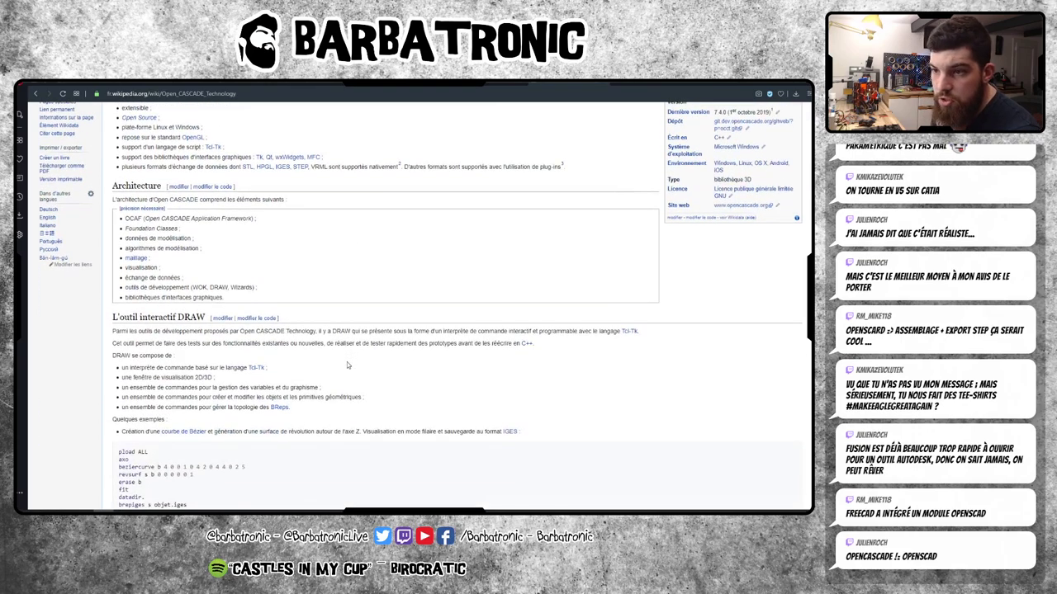
scroll(347, 362, down, 3)
scroll(350, 365, down, 3)
scroll(349, 365, down, 5)
scroll(349, 363, down, 2)
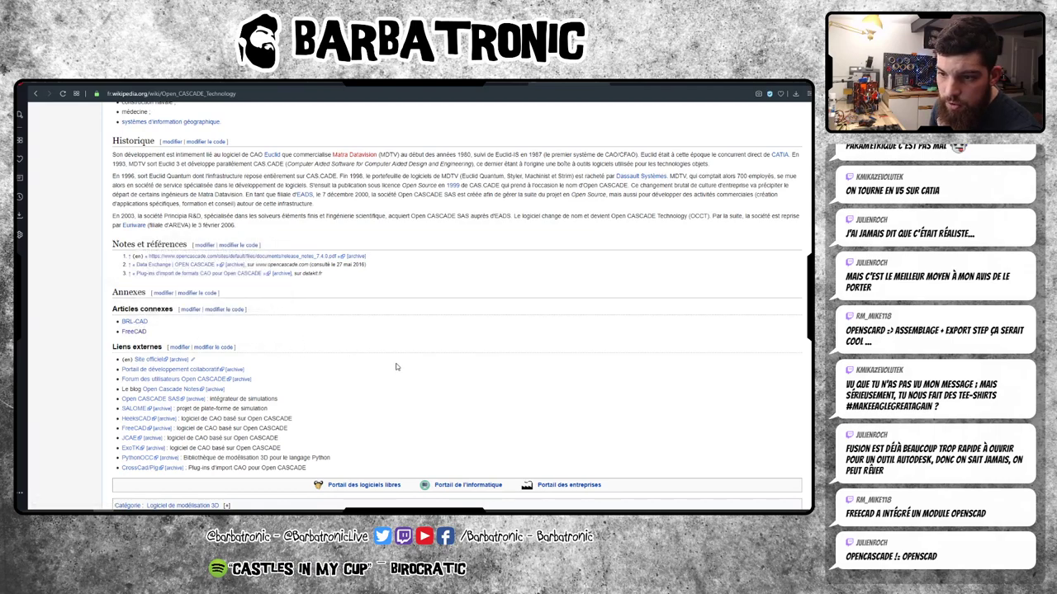
scroll(395, 366, down, 2)
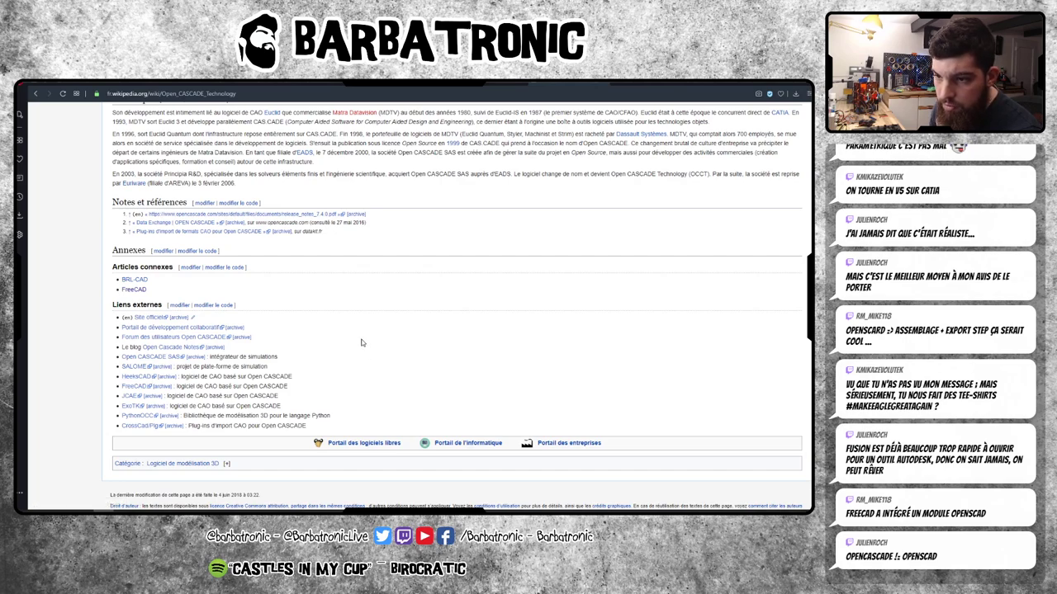
scroll(355, 347, up, 3)
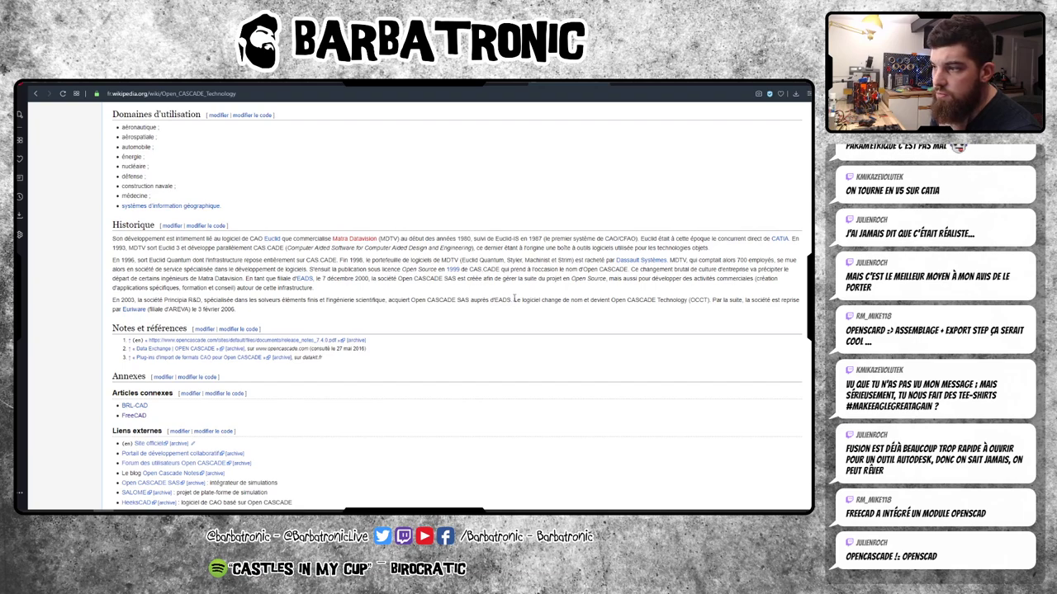
- Highlight passages in the Historique section, including the sentence about the EADS subsidiary
drag(570, 279, 715, 281)
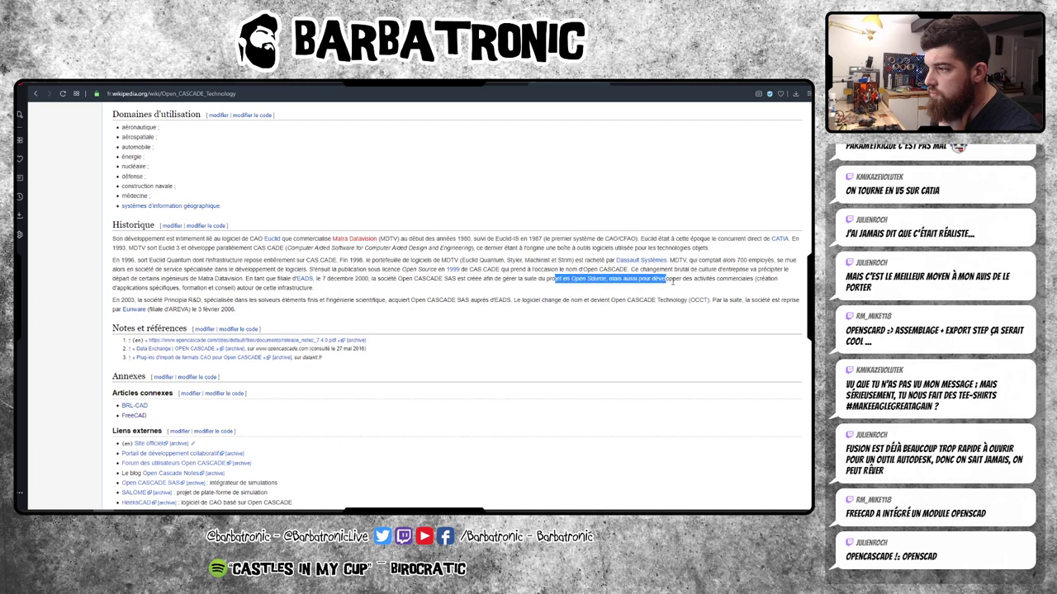
click(406, 297)
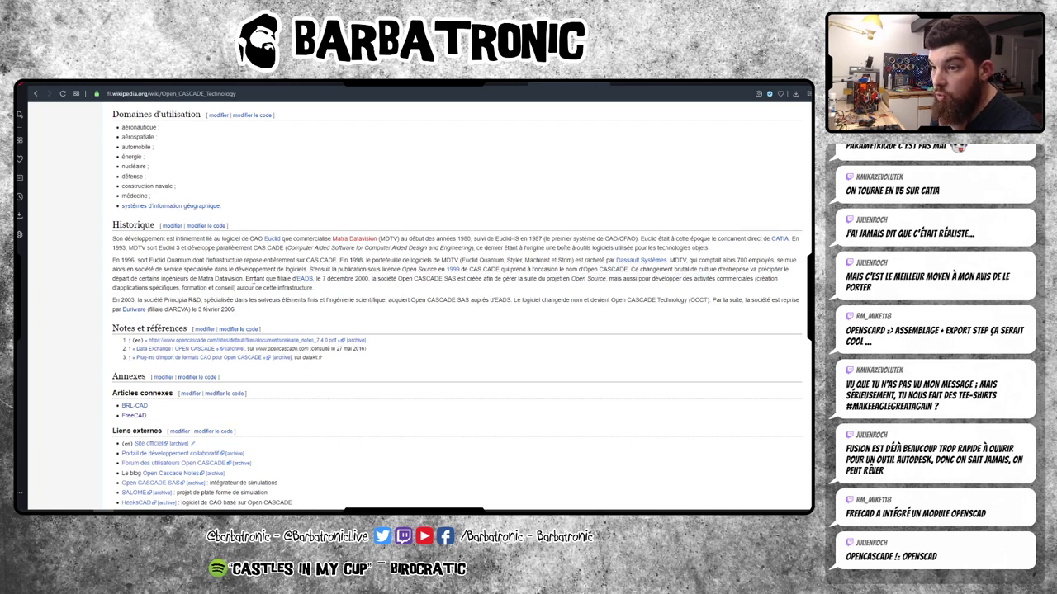
drag(244, 278, 469, 279)
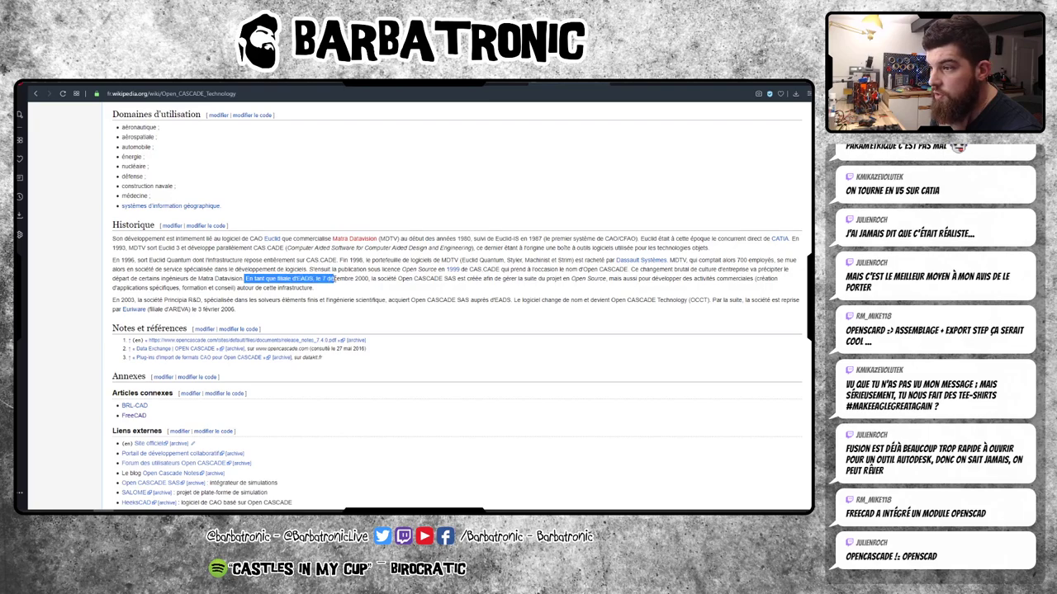
click(590, 279)
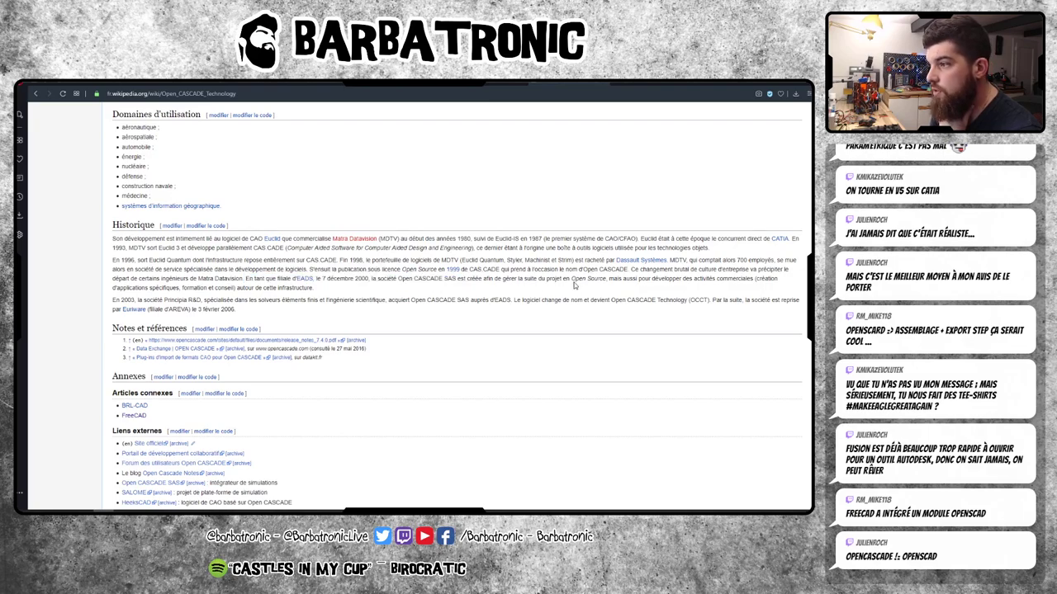
scroll(578, 285, down, 3)
scroll(569, 293, up, 10)
scroll(559, 296, up, 10)
- Go back three pages in browser history to the Open CASCADE Technology article
scroll(558, 301, up, 2)
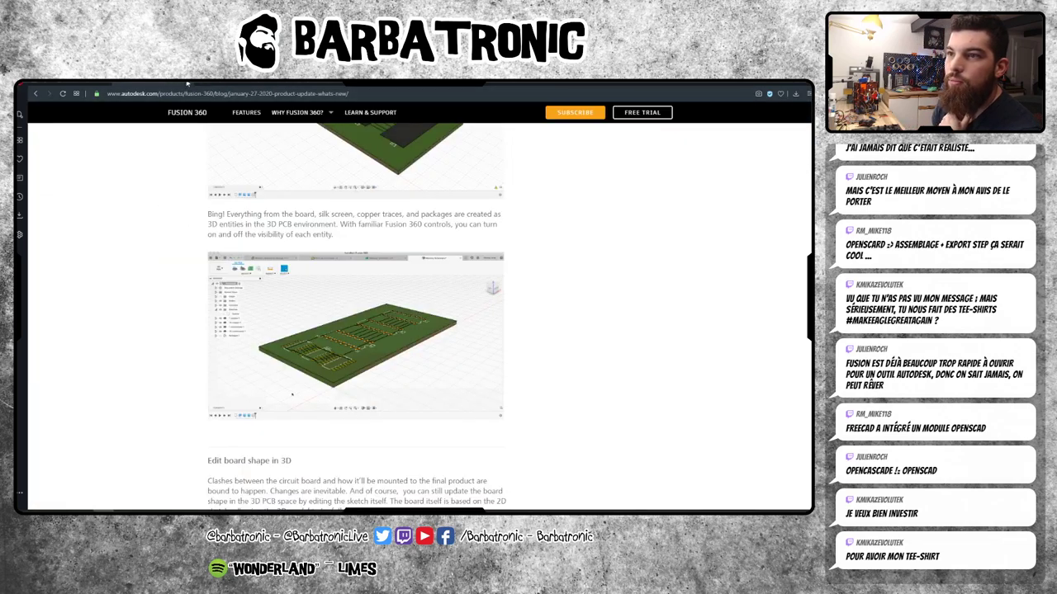
key(alt+Left)
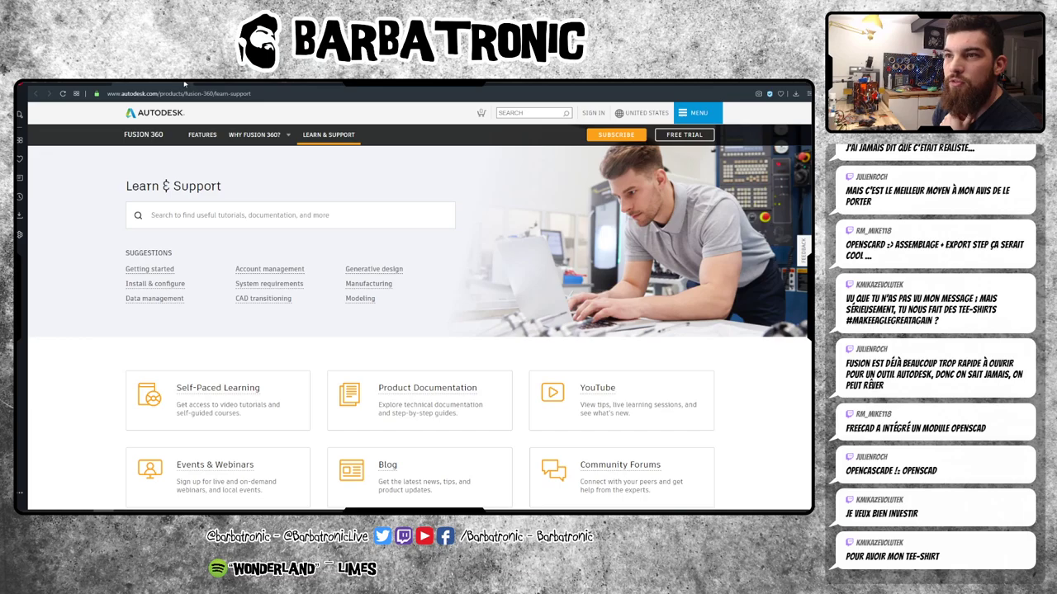
key(alt+Left)
key(alt+Left)
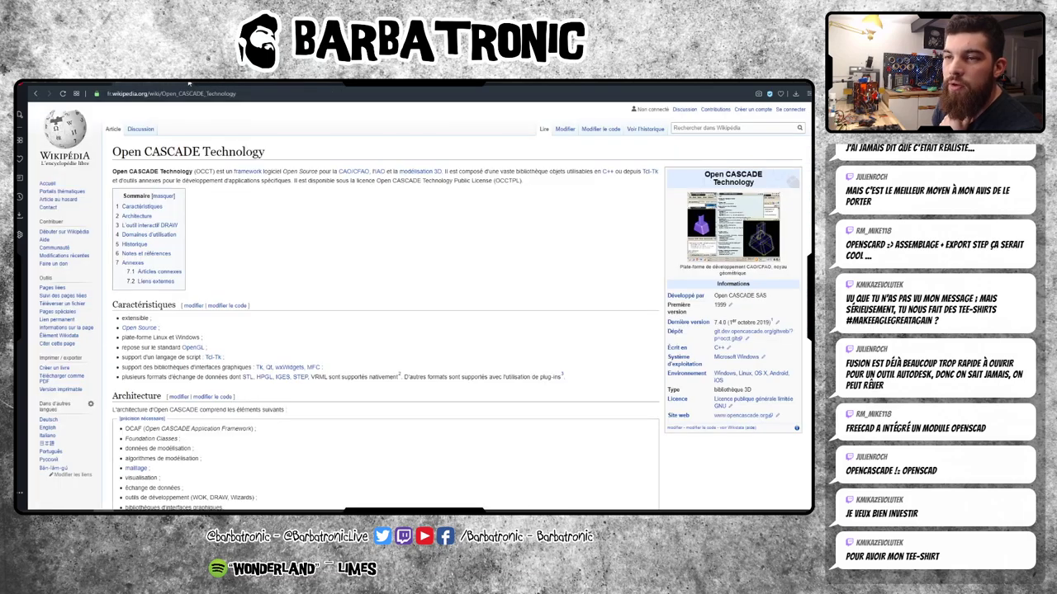
key(alt+Left)
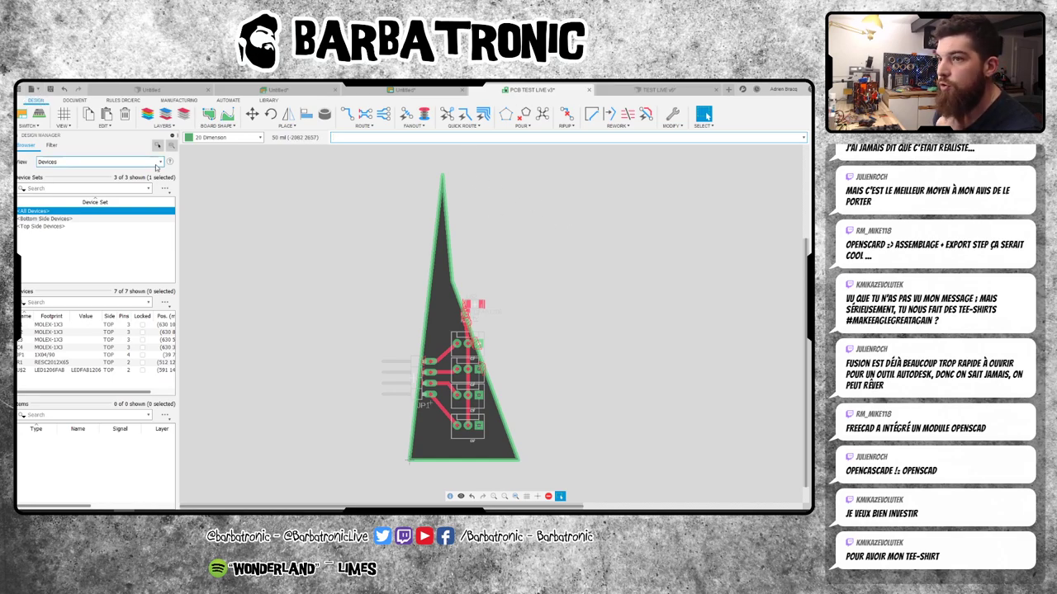
- Show the project's design files and close the PCB TEST LIVE layout without saving
click(23, 89)
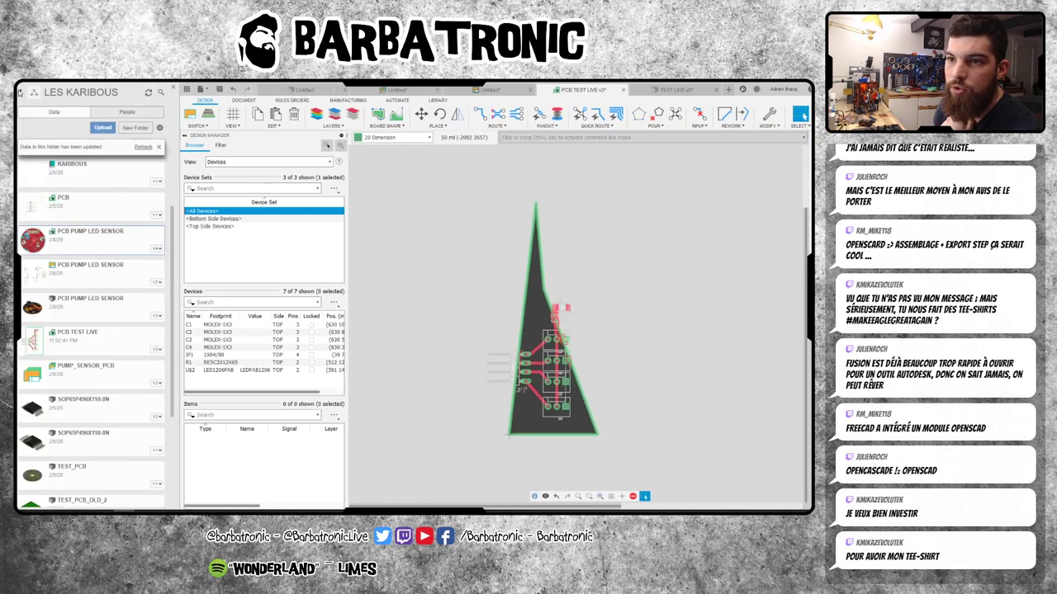
click(202, 89)
key(Escape)
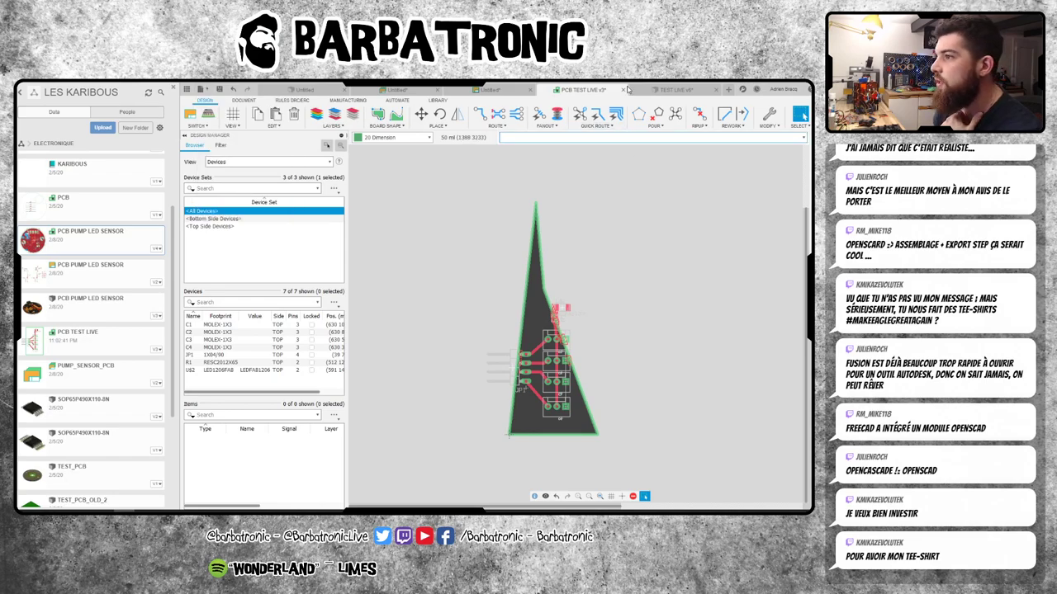
click(623, 89)
click(414, 306)
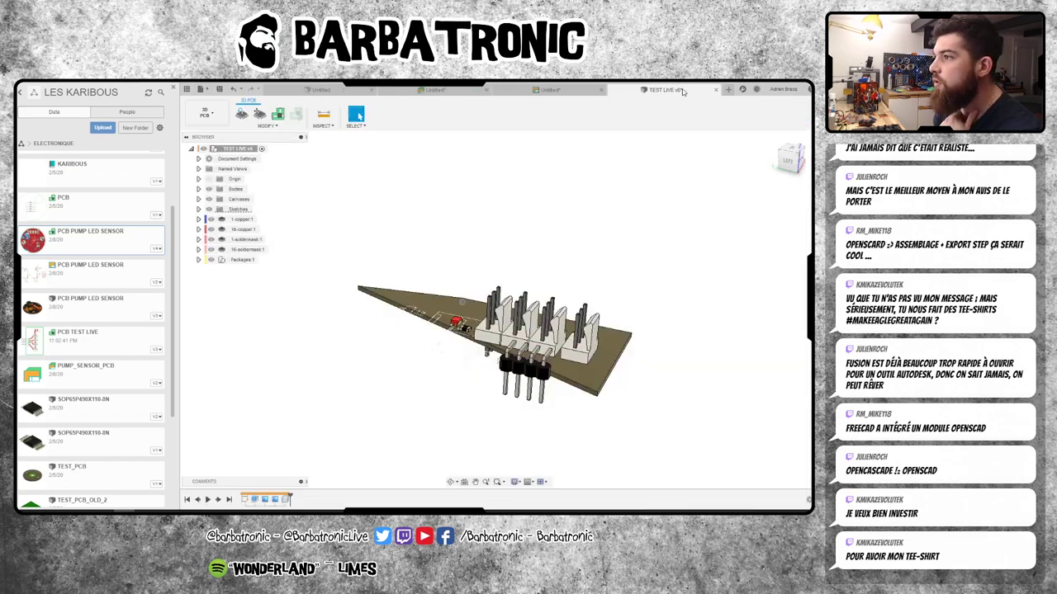
- Close the TEST LIVE v6 design and both Untitled documents, discarding their changes
click(715, 89)
click(417, 312)
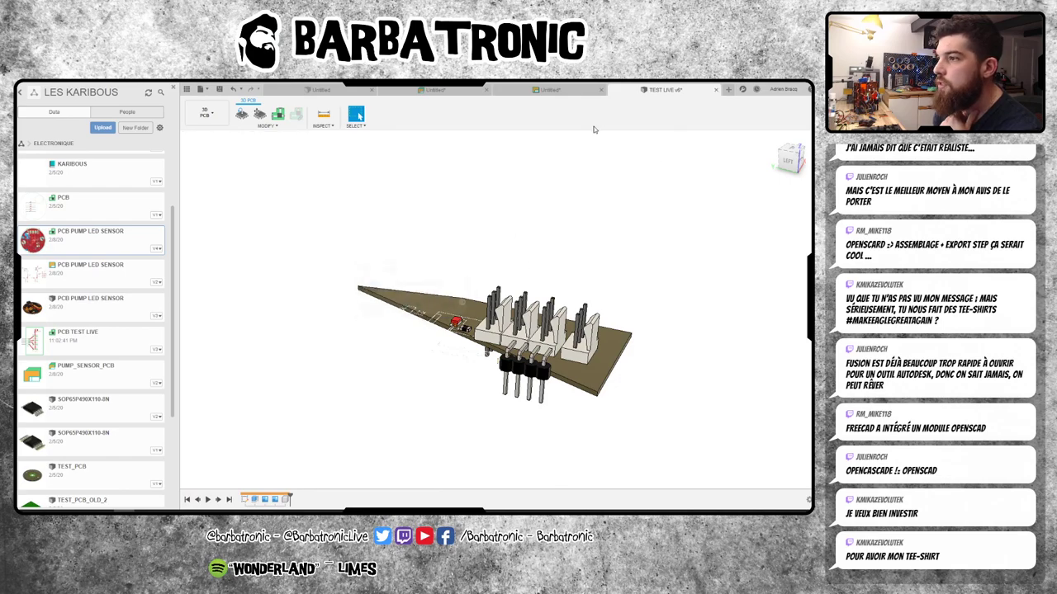
click(715, 89)
click(427, 311)
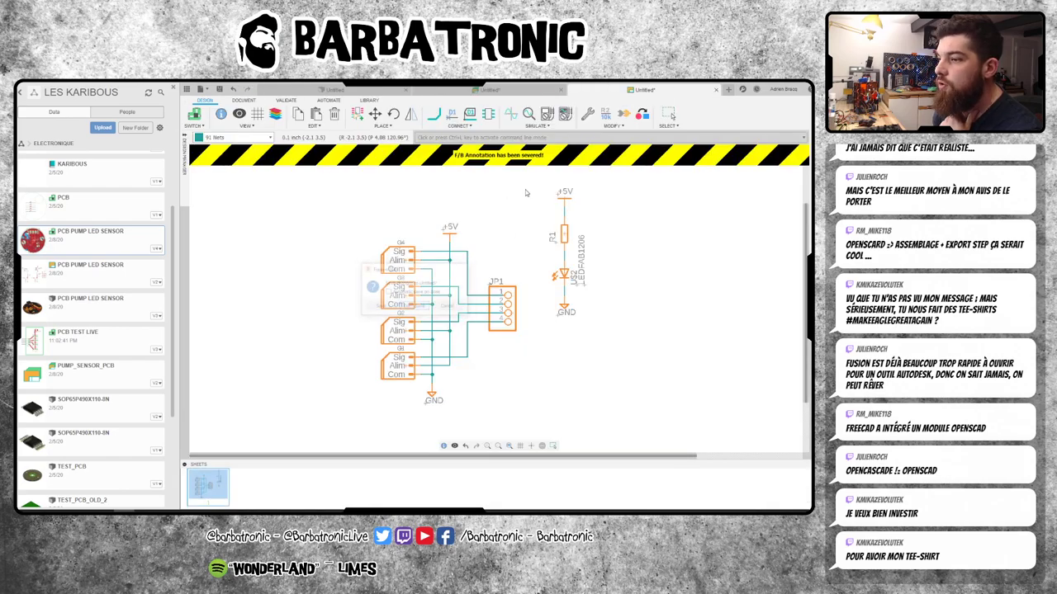
click(715, 89)
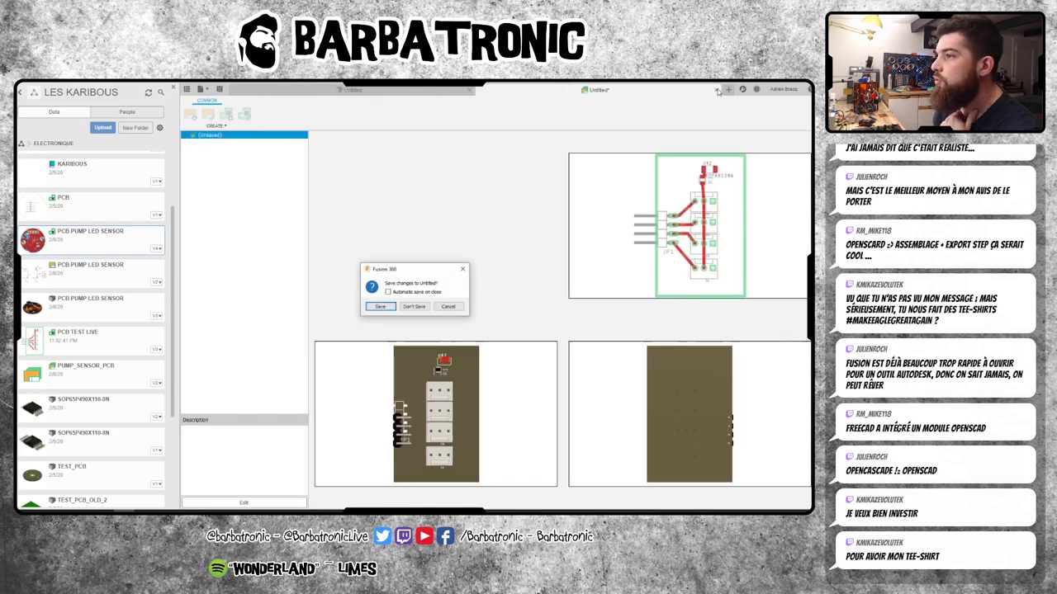
click(414, 307)
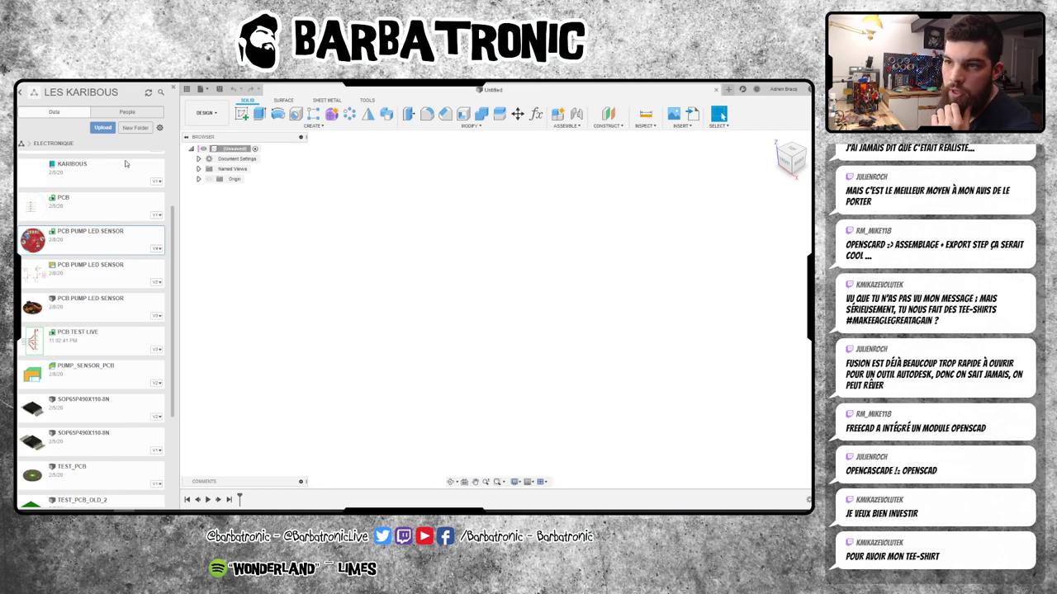
- Start a new electronics design and link the PCB PUMP LED schematic from the computer
click(201, 88)
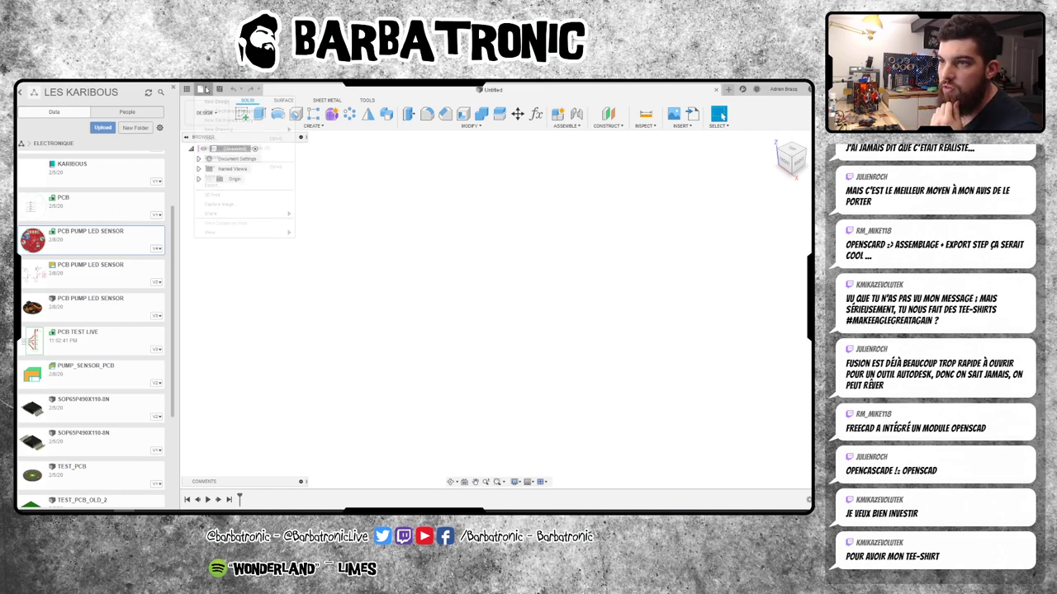
click(239, 121)
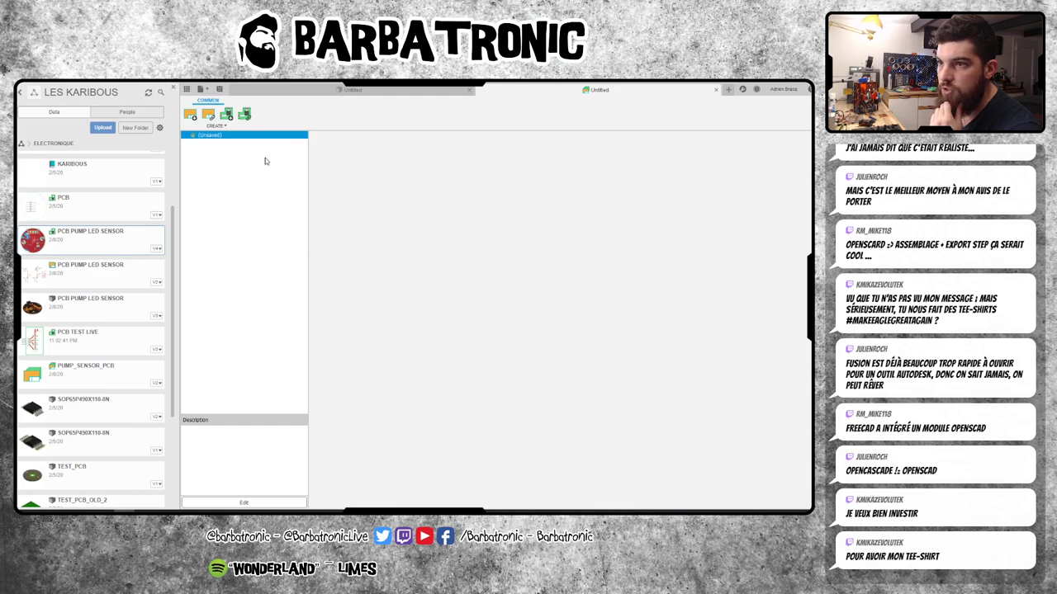
click(208, 114)
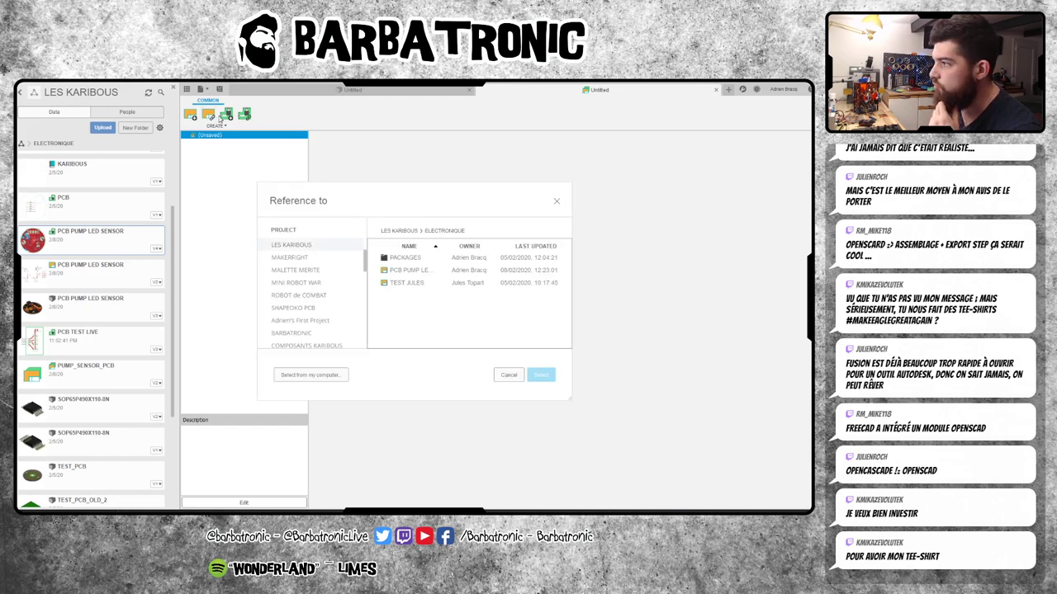
click(328, 377)
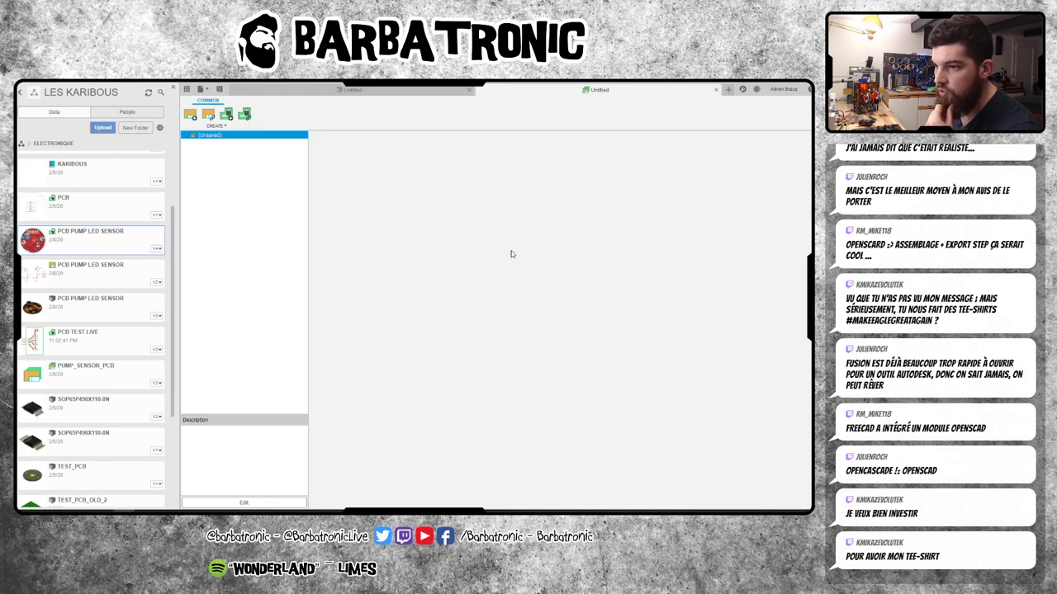
click(178, 164)
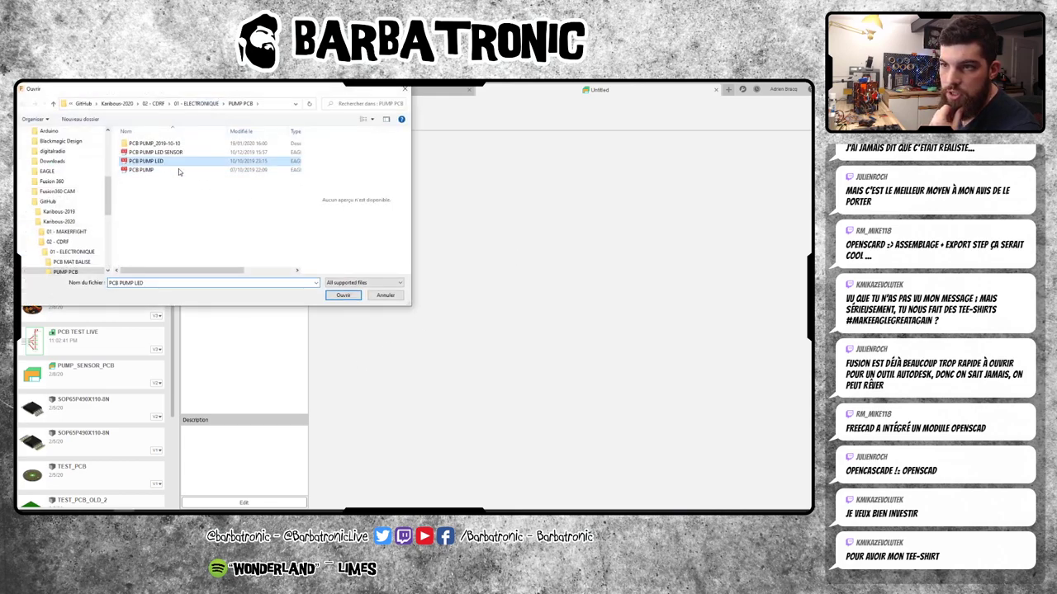
click(342, 294)
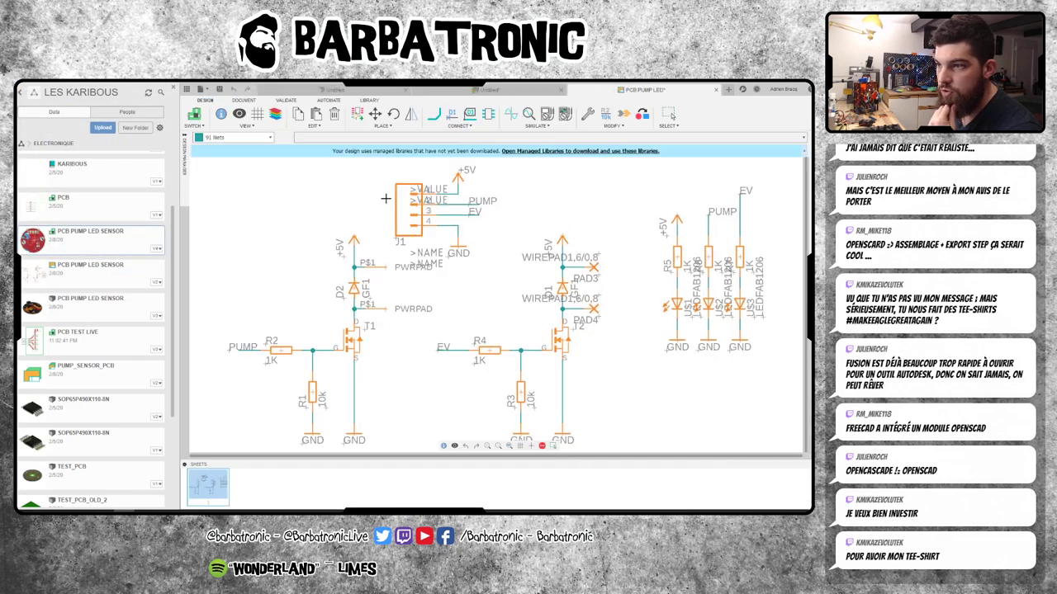
scroll(459, 367, up, 3)
scroll(459, 367, down, 5)
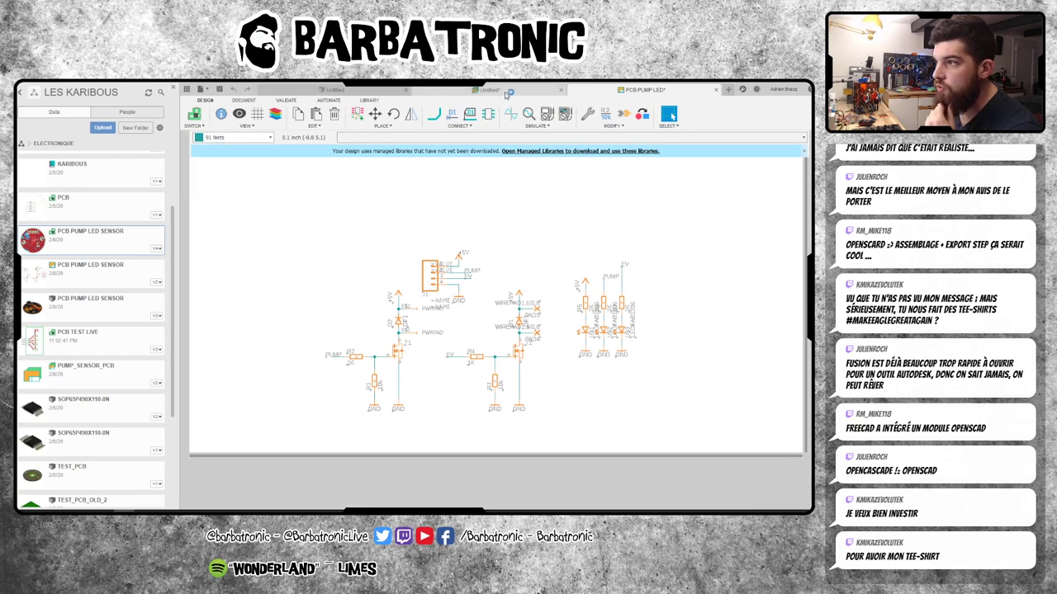
- Link the PCB PUMP LED board layout into the new design
click(475, 89)
click(245, 114)
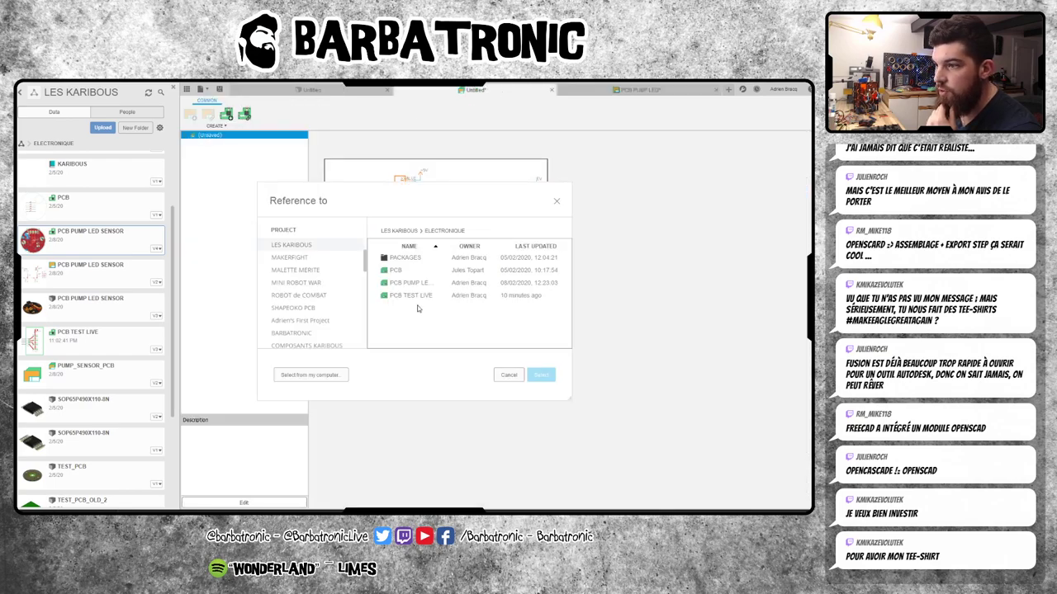
click(311, 375)
click(185, 163)
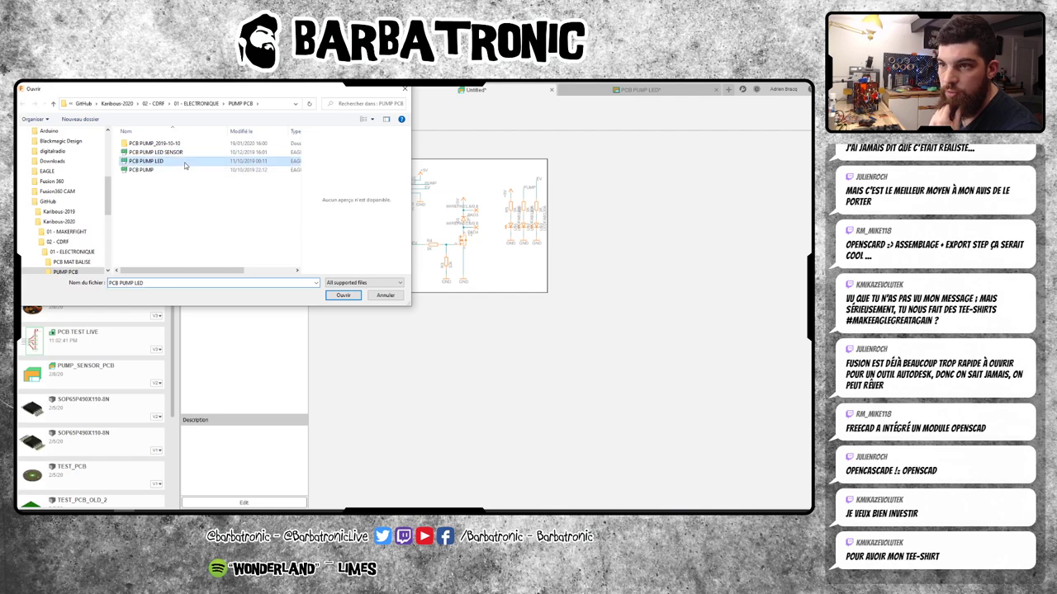
click(343, 297)
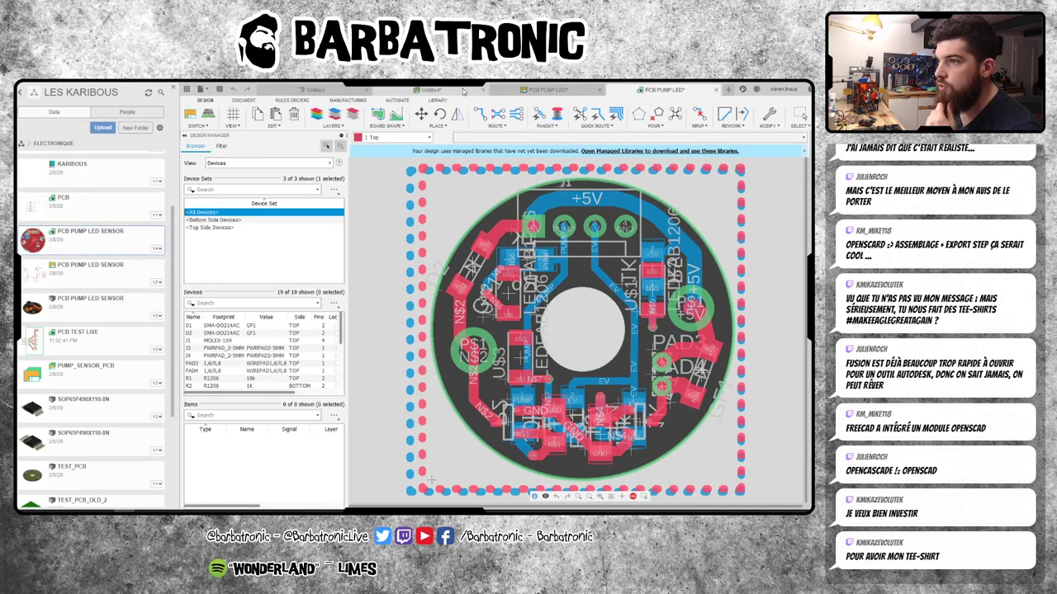
- Review the linked documents and save the design as 'PCB PUMP LED'
click(463, 92)
click(191, 136)
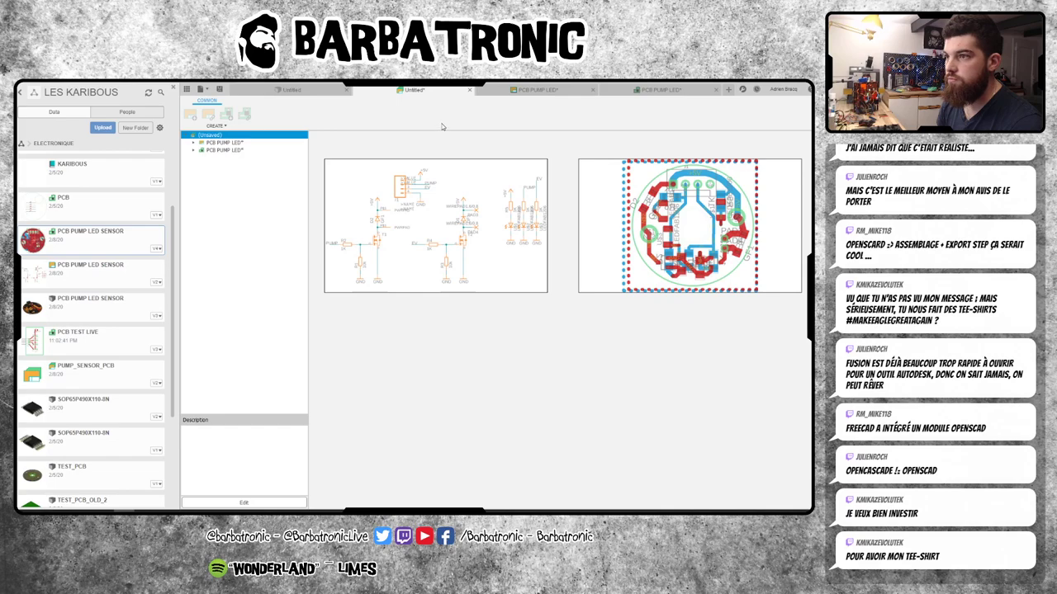
click(536, 89)
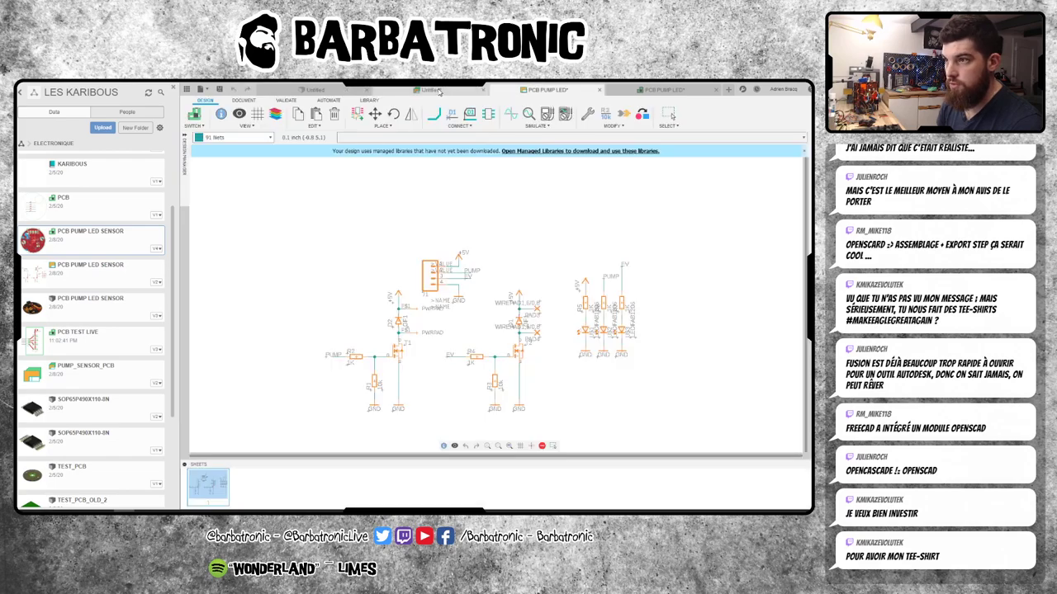
click(436, 89)
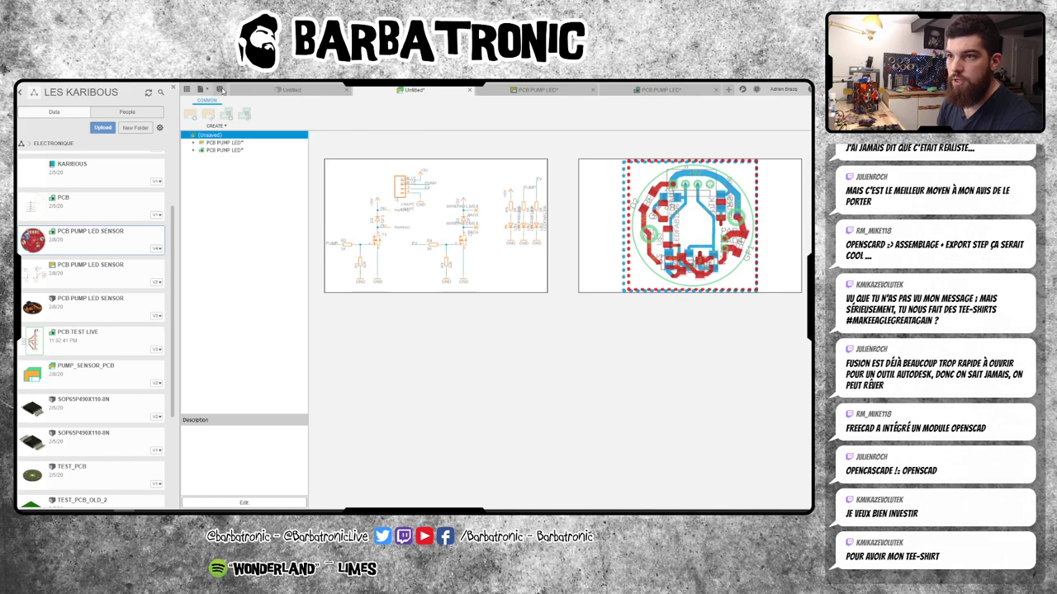
click(219, 88)
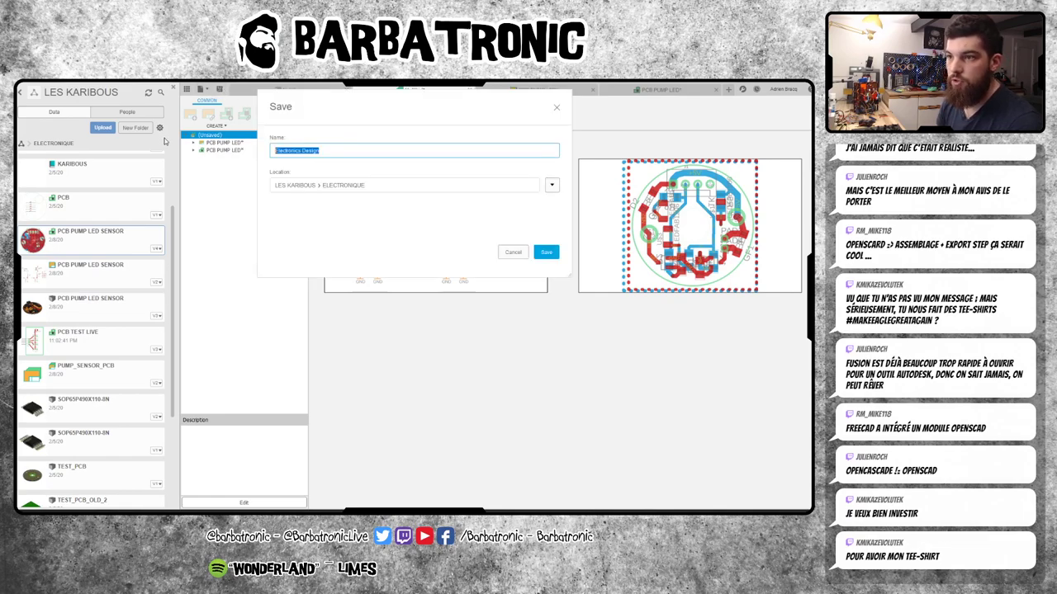
text(PCB P)
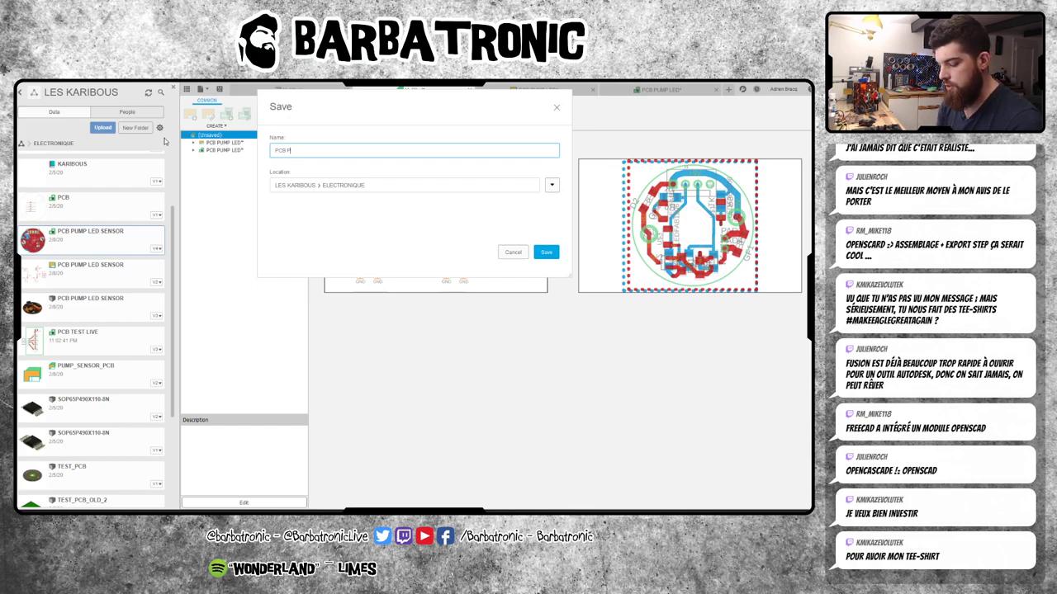
text( LED)
key(Return)
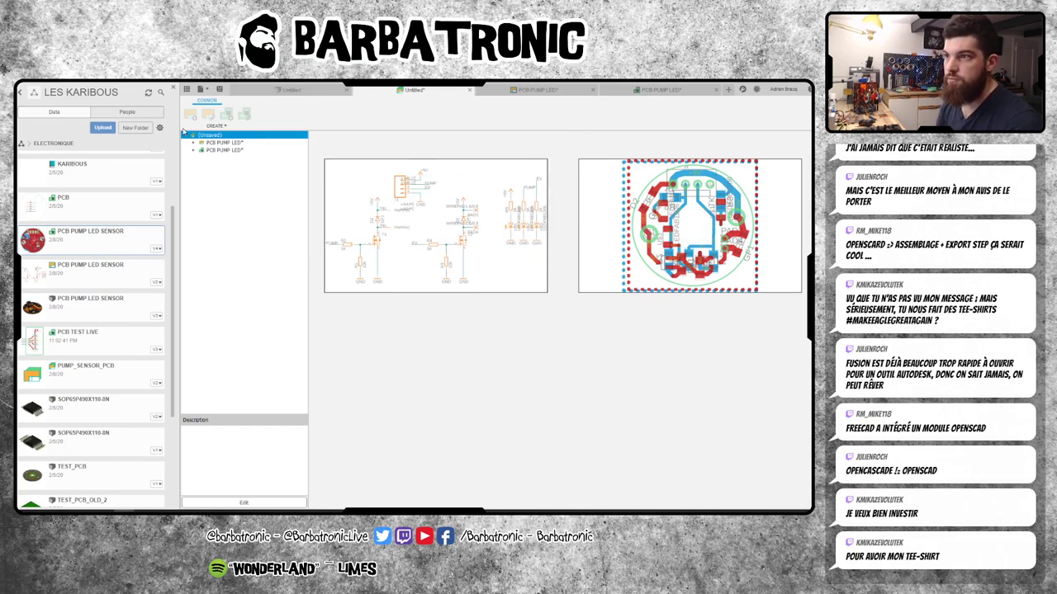
- Look over the linked schematic and board layout, dismissing the managed libraries notice
click(536, 90)
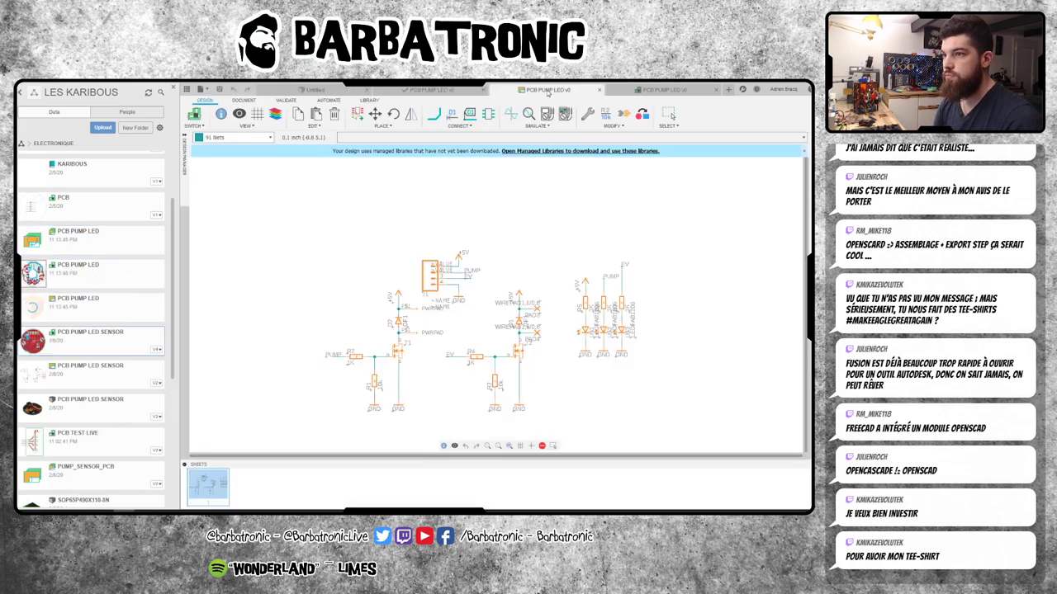
click(669, 116)
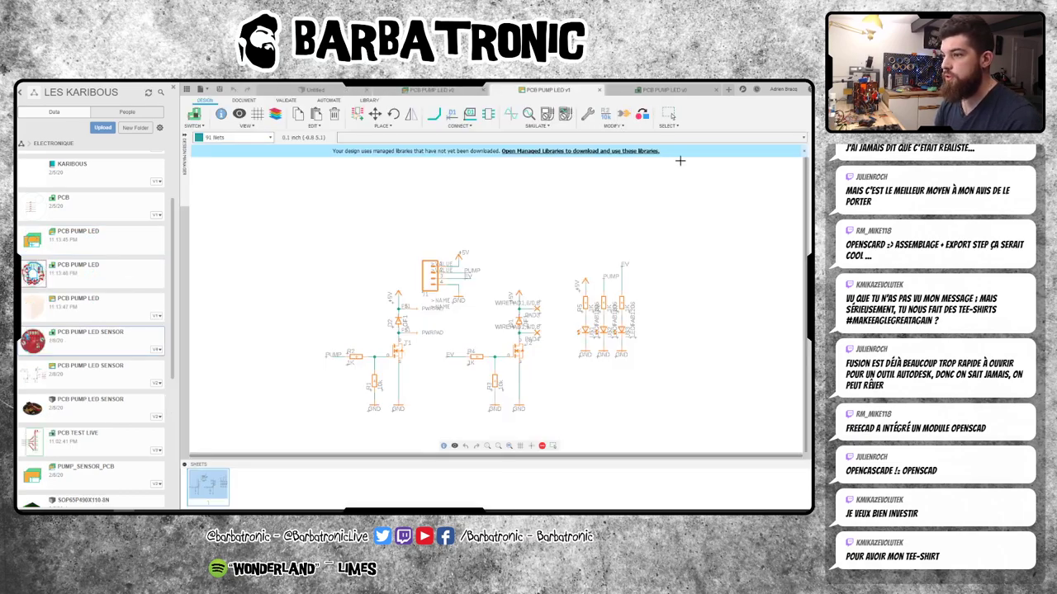
click(682, 91)
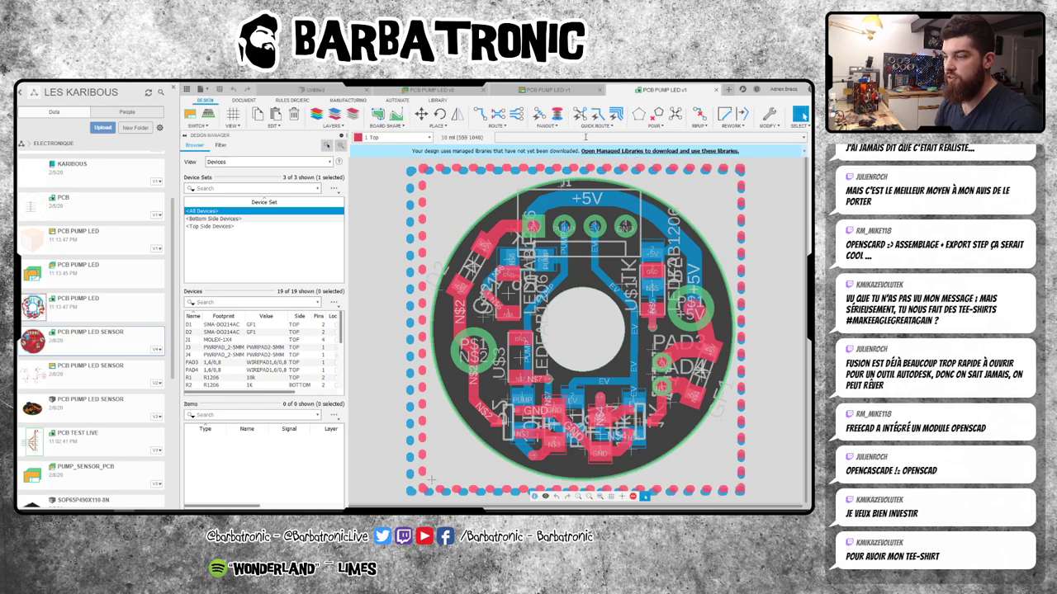
click(561, 92)
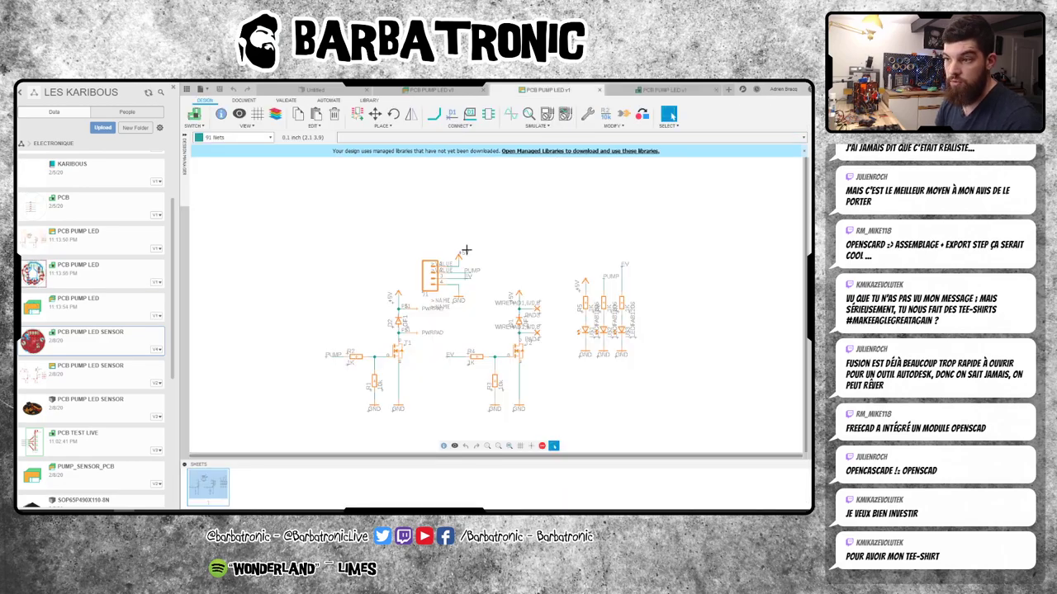
click(800, 151)
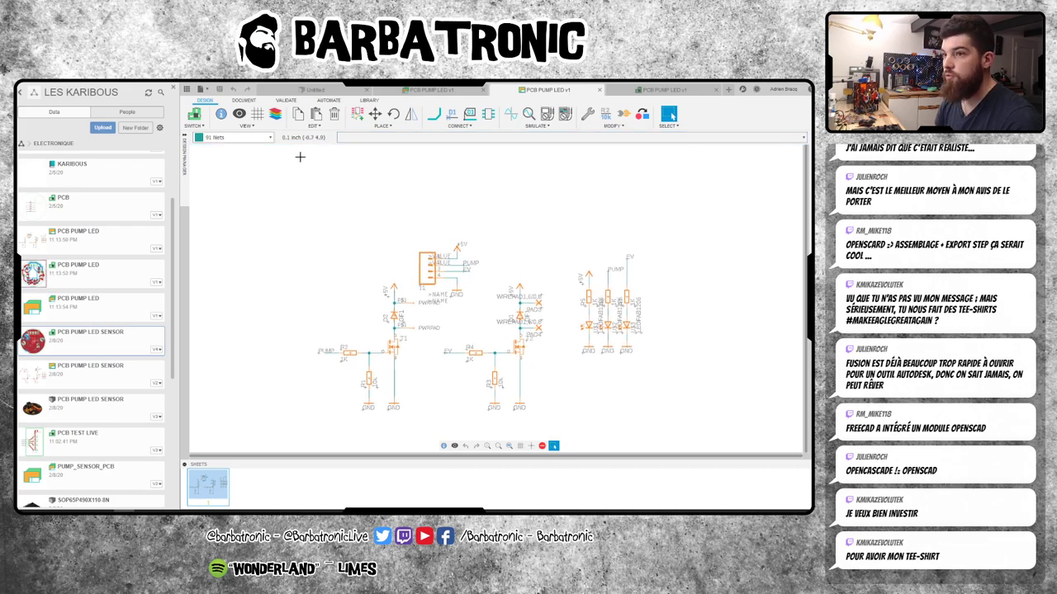
click(202, 116)
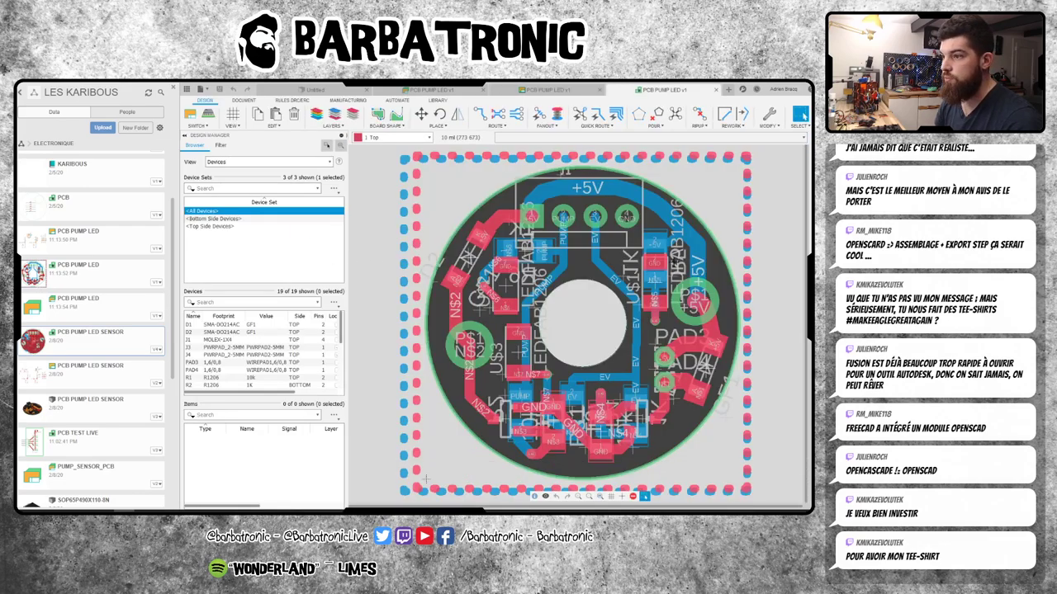
click(545, 89)
- Add the P82B715 part from the KARIBOUS library, placed left of the connector
click(357, 114)
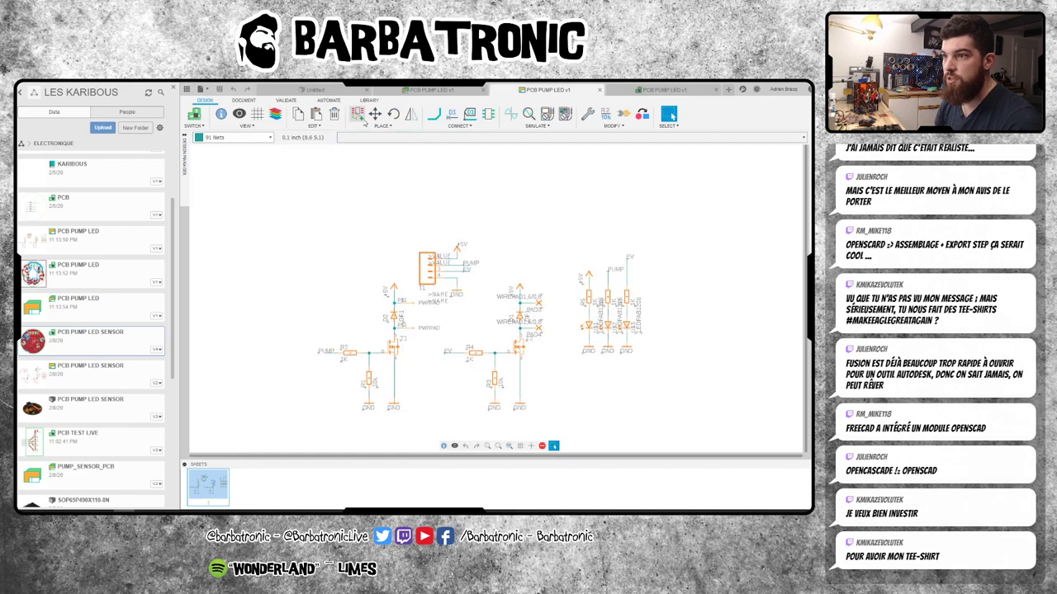
double_click(74, 191)
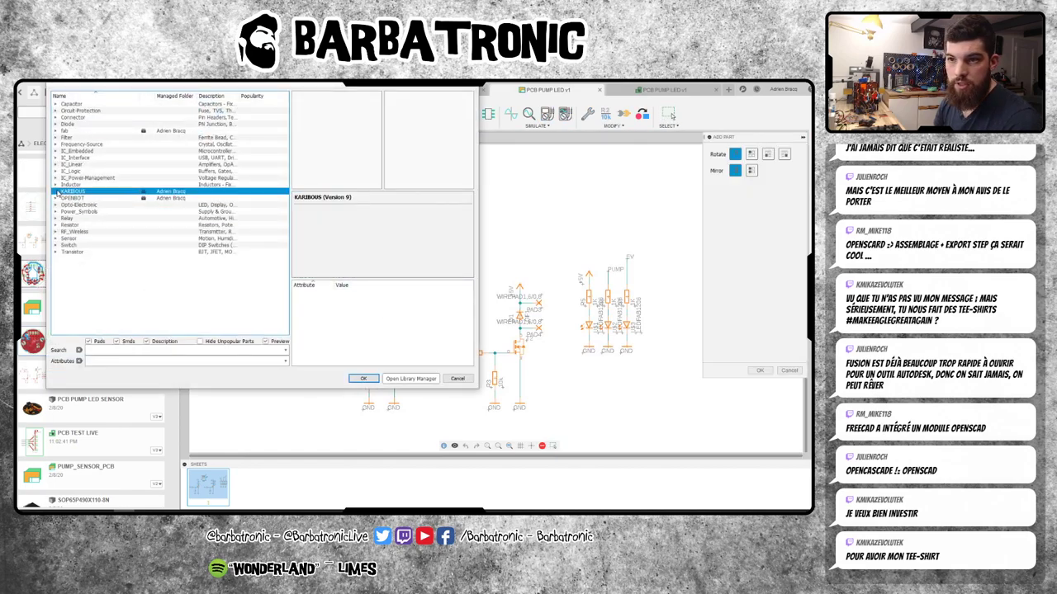
click(83, 218)
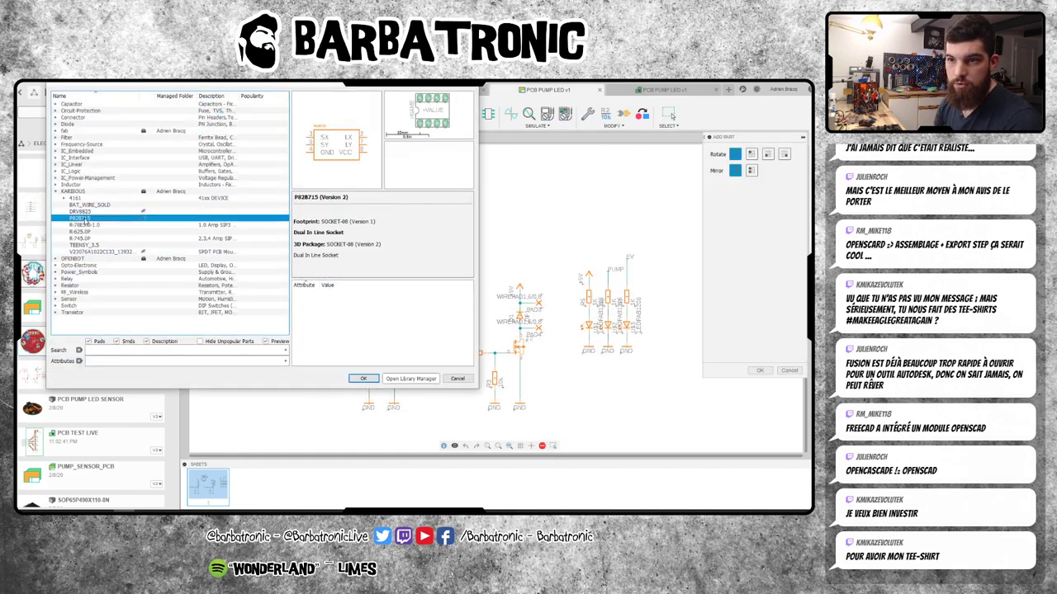
click(363, 378)
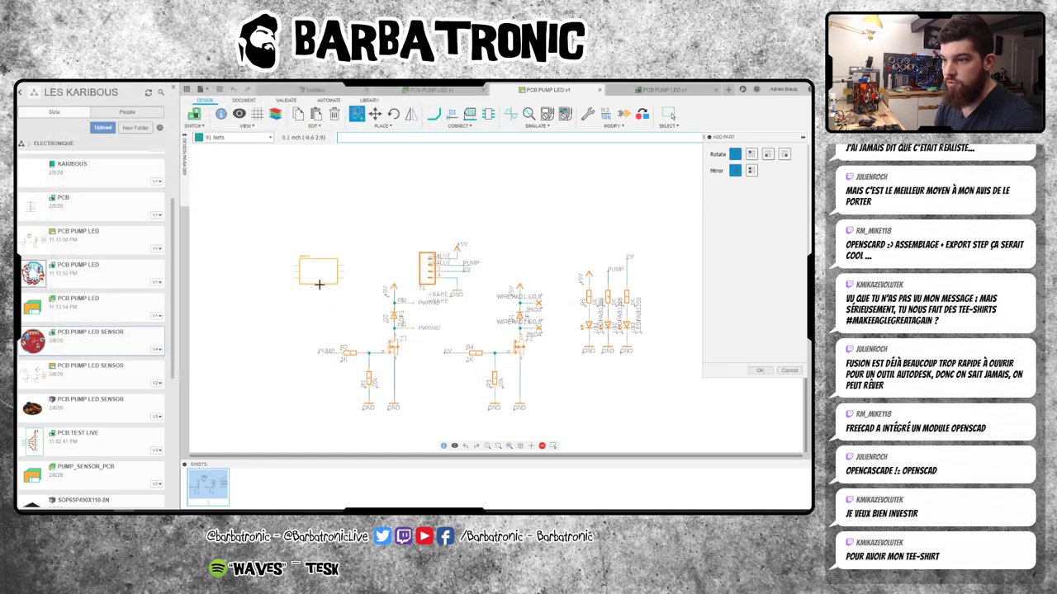
click(318, 270)
- Check the board layout, dismiss the version description prompt, and return to the design overview
click(194, 114)
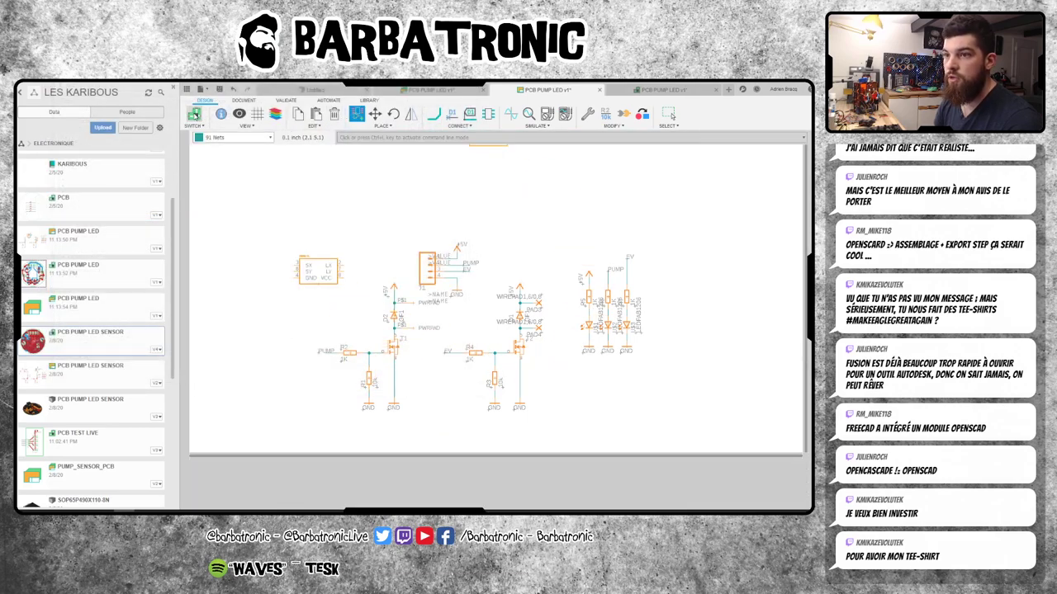
scroll(426, 477, down, 3)
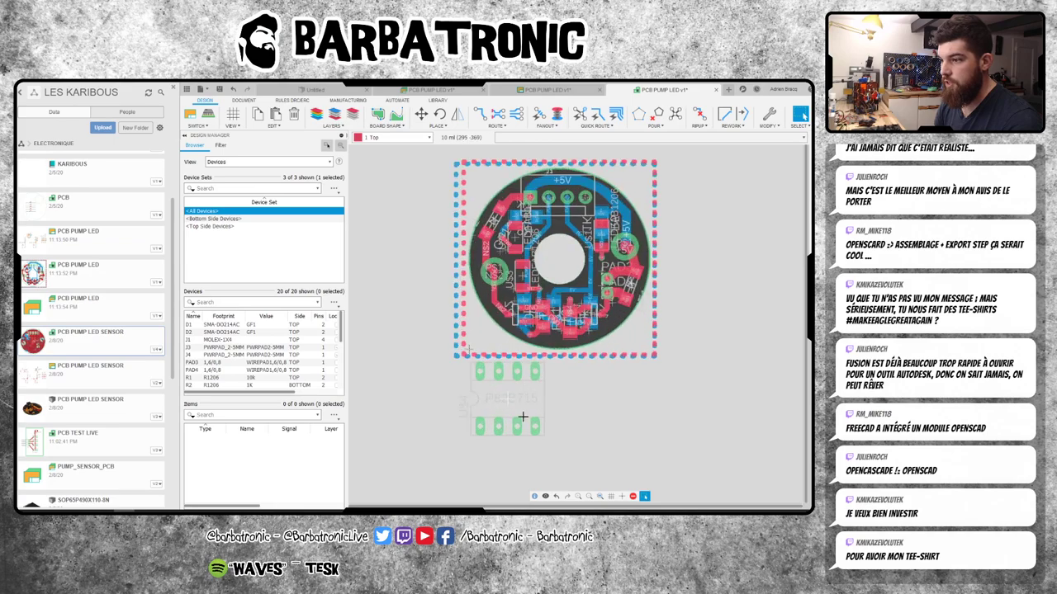
scroll(522, 411, up, 3)
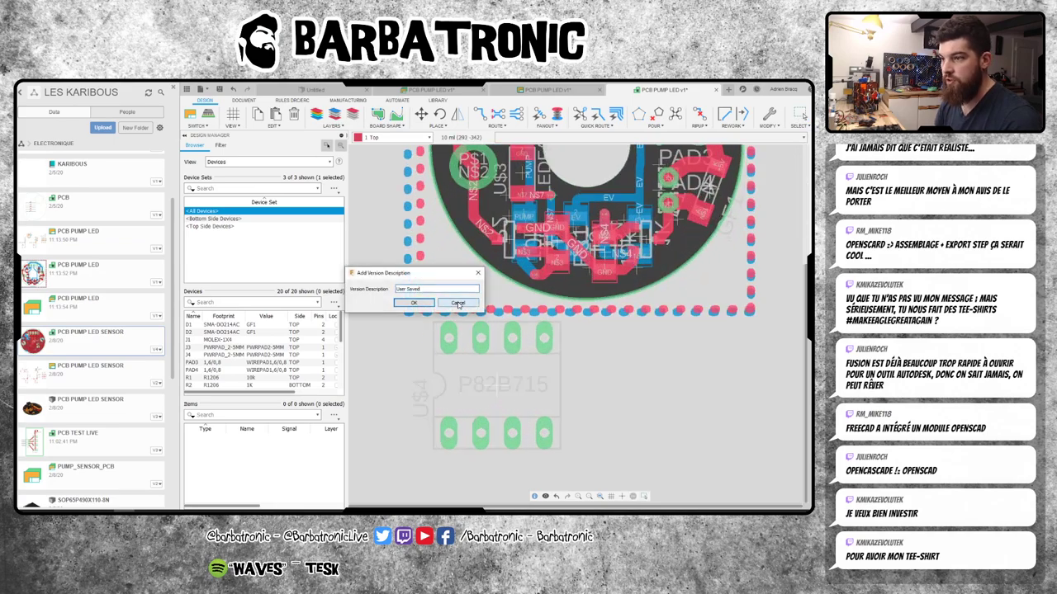
click(458, 304)
scroll(537, 366, down, 4)
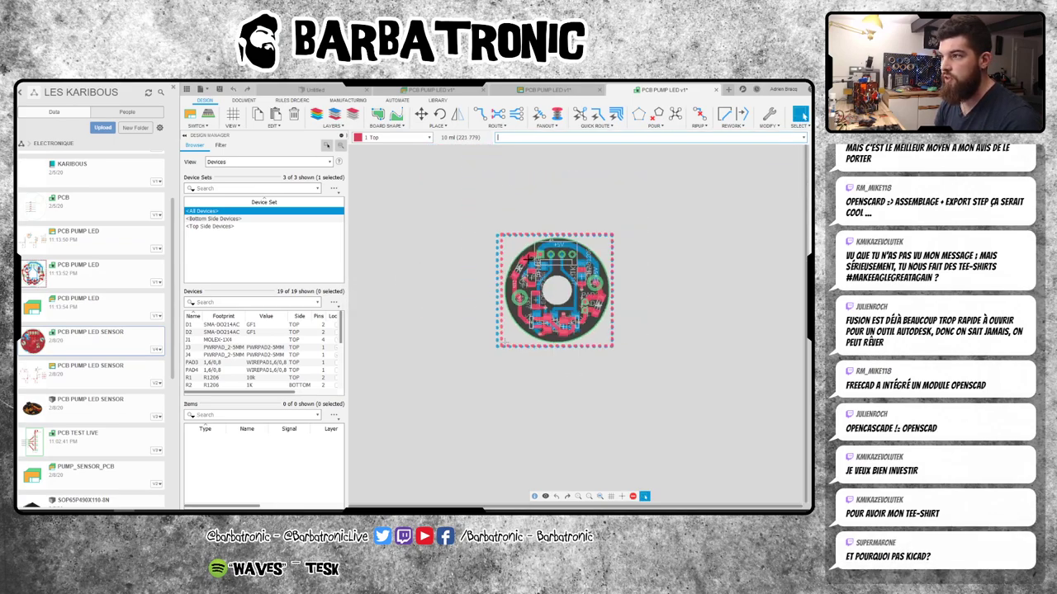
scroll(526, 257, up, 1)
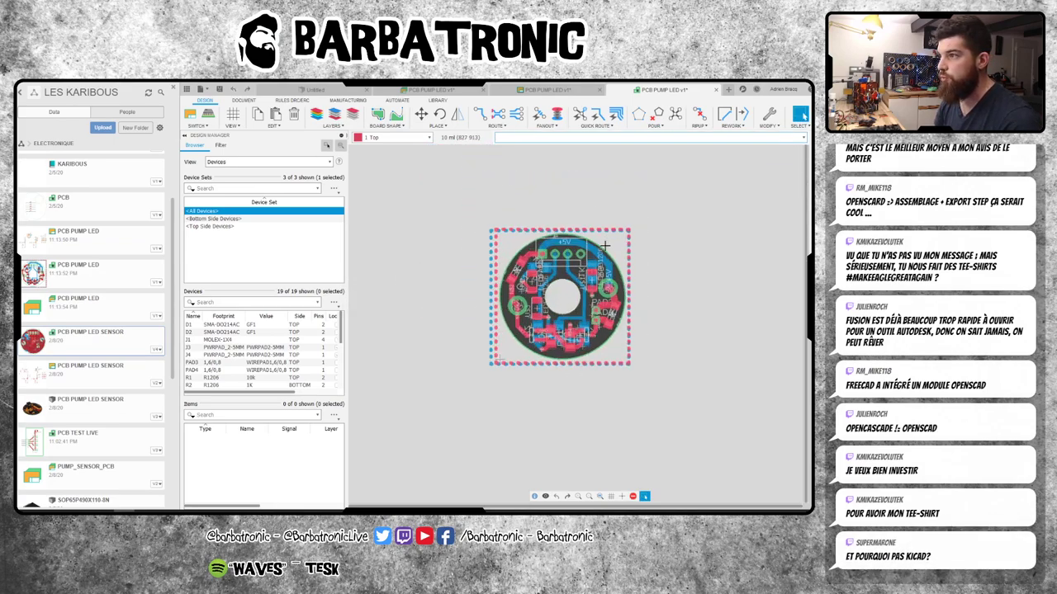
click(546, 89)
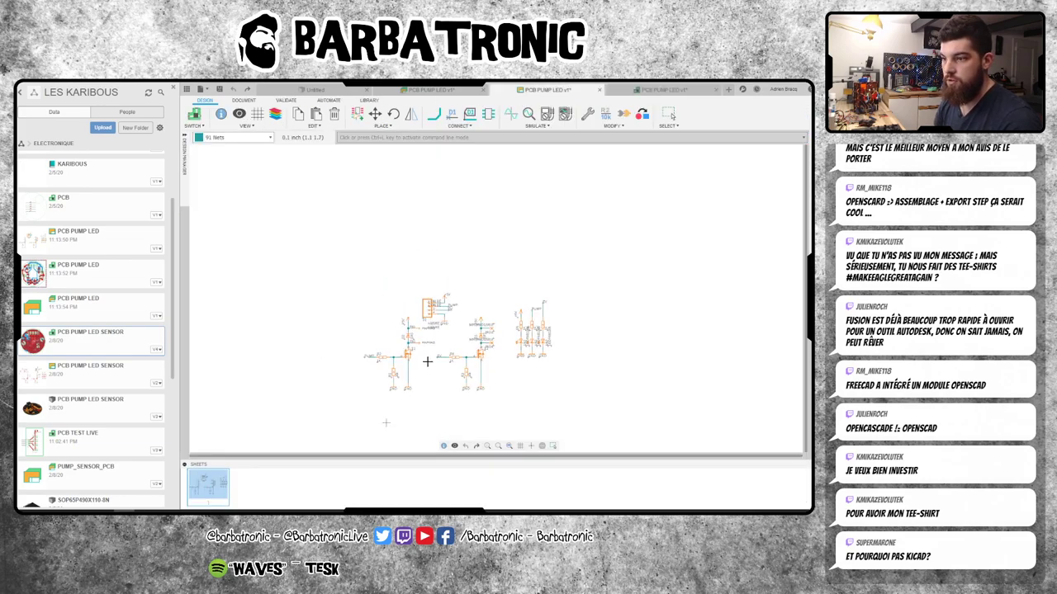
scroll(424, 361, up, 2)
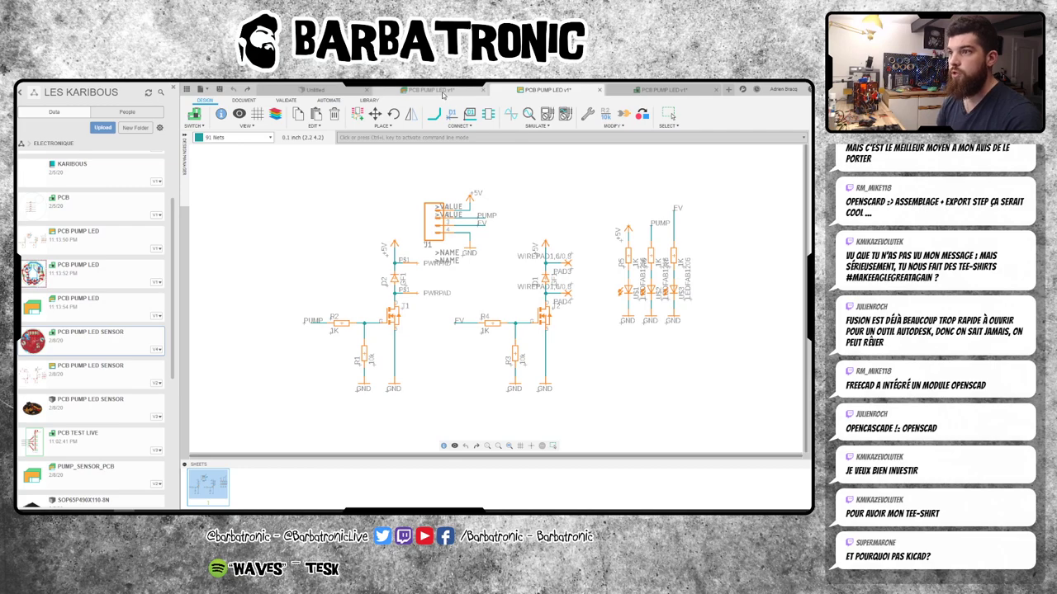
click(416, 89)
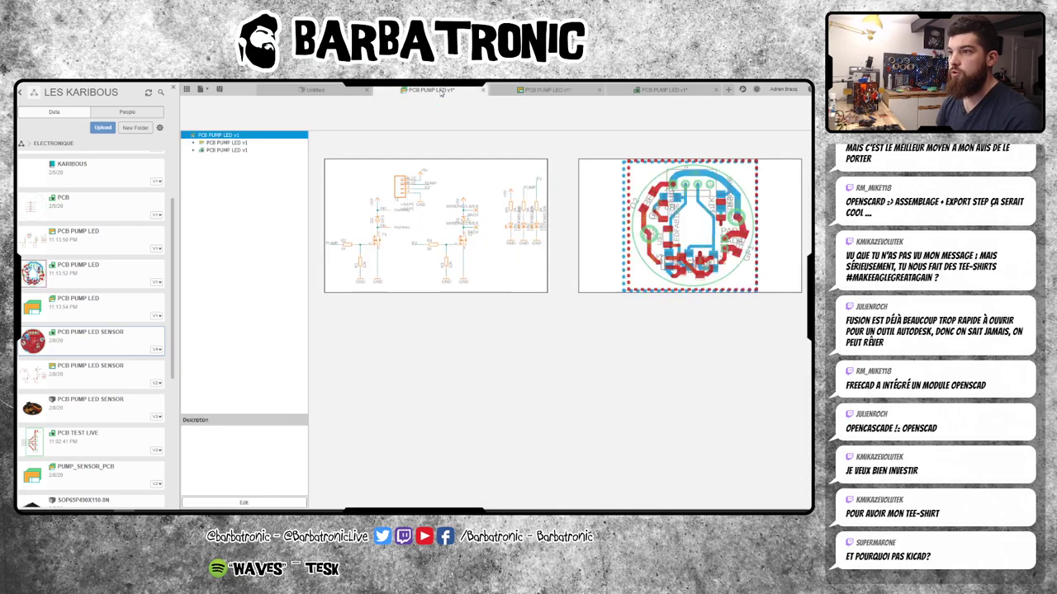
- Save a new version and inspect the circular board in the 3D PCB view, refreshing the file list
click(218, 91)
click(416, 303)
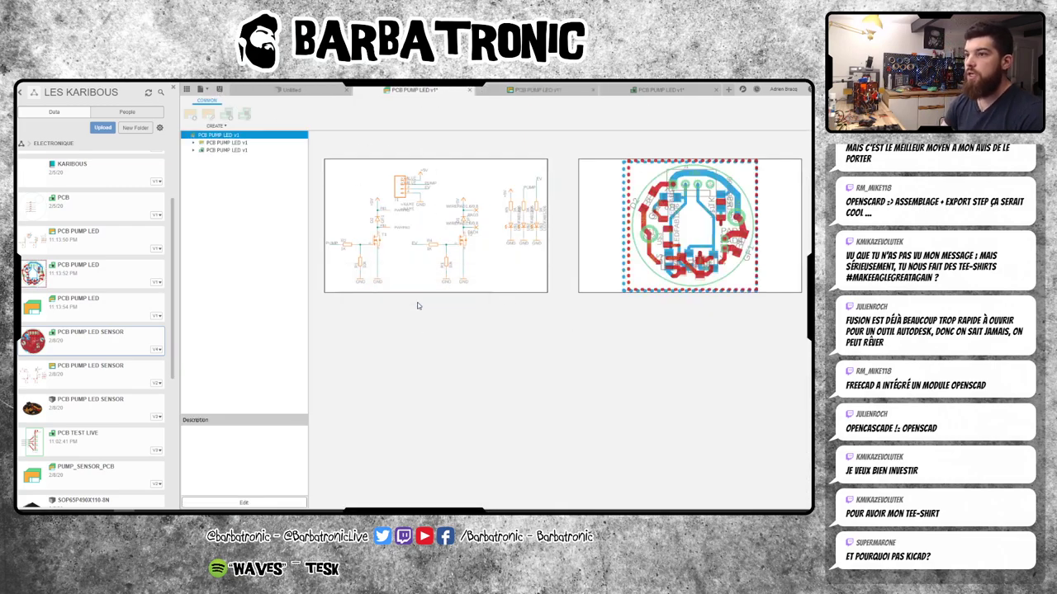
click(671, 91)
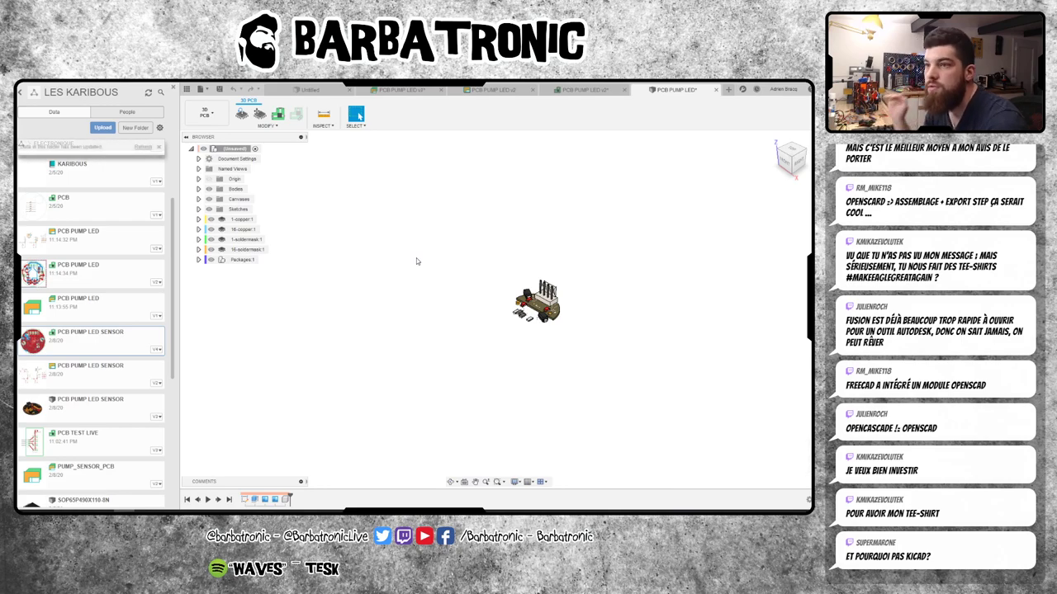
scroll(576, 323, up, 5)
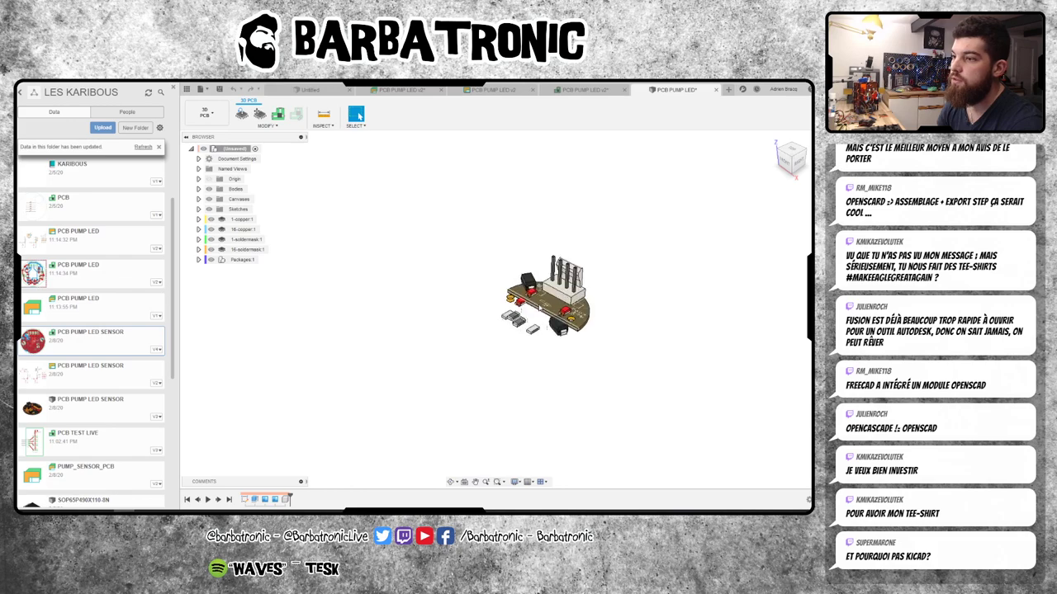
scroll(537, 330, up, 5)
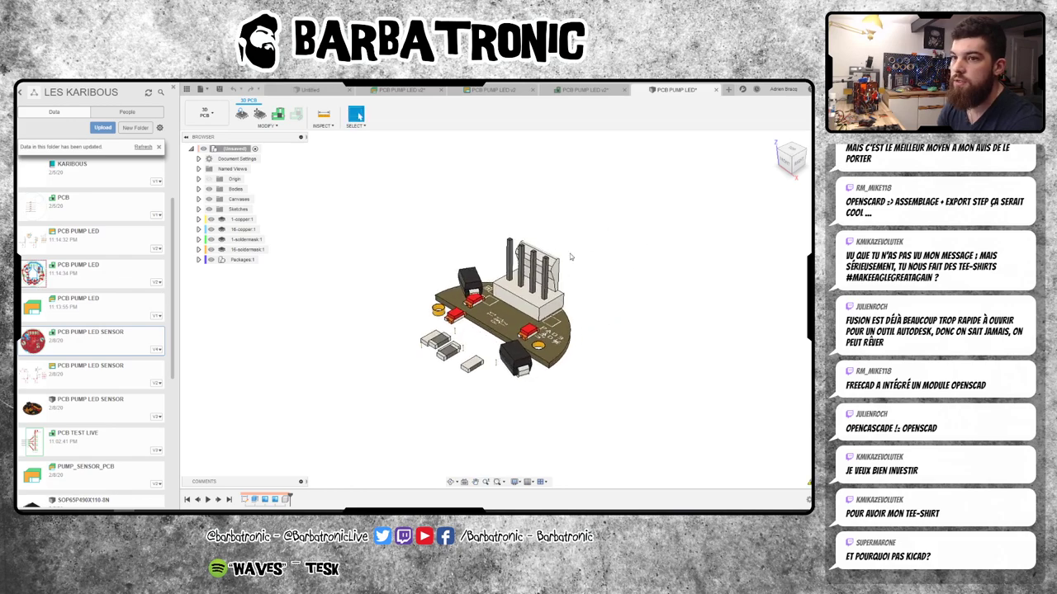
click(142, 147)
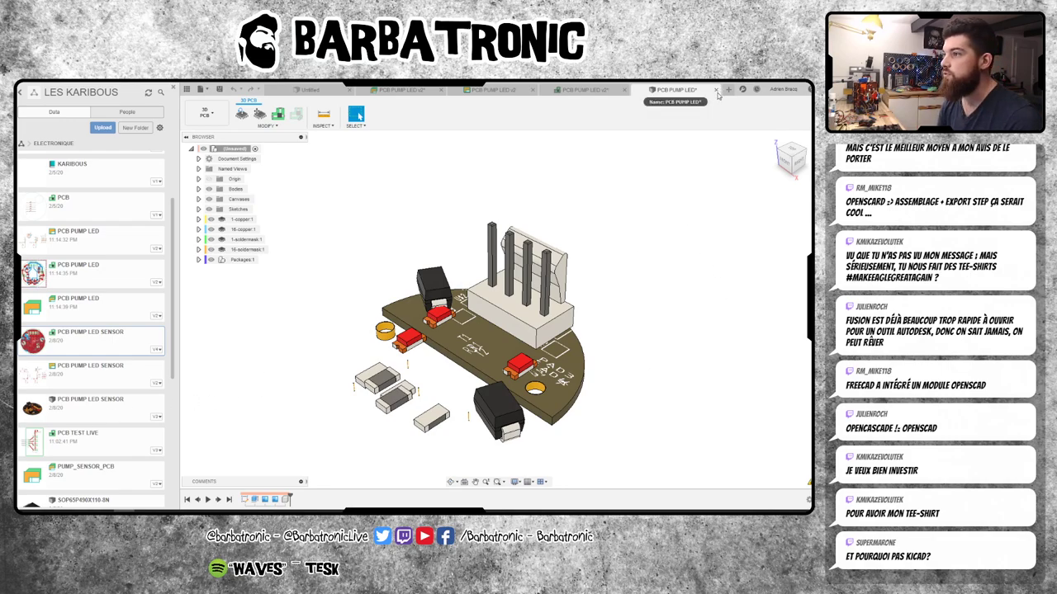
- Close the 3D PCB view and go back to the PCB PUMP LED v2 overview
click(717, 90)
click(416, 308)
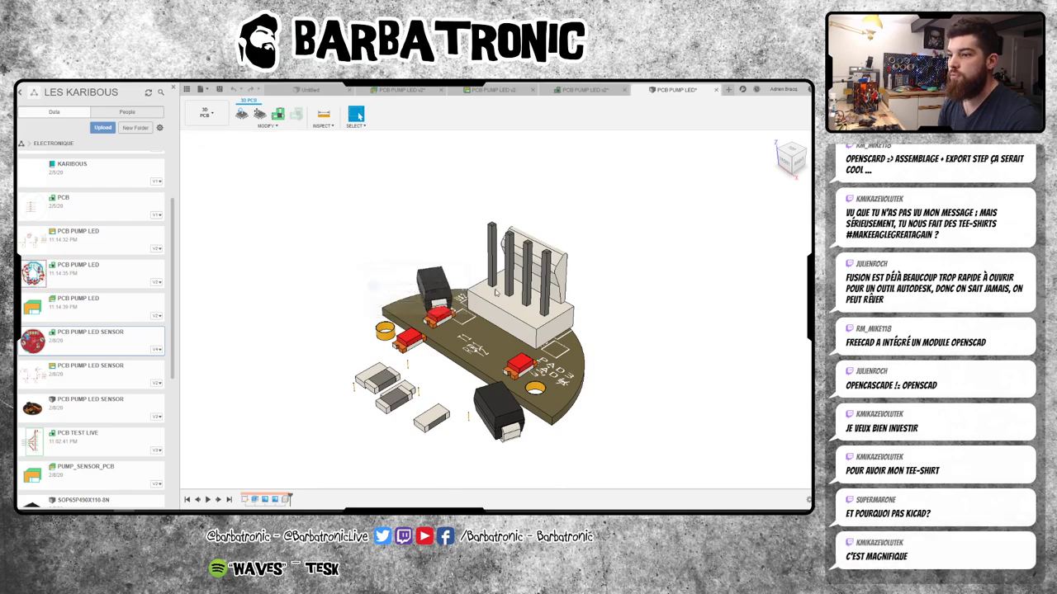
click(442, 91)
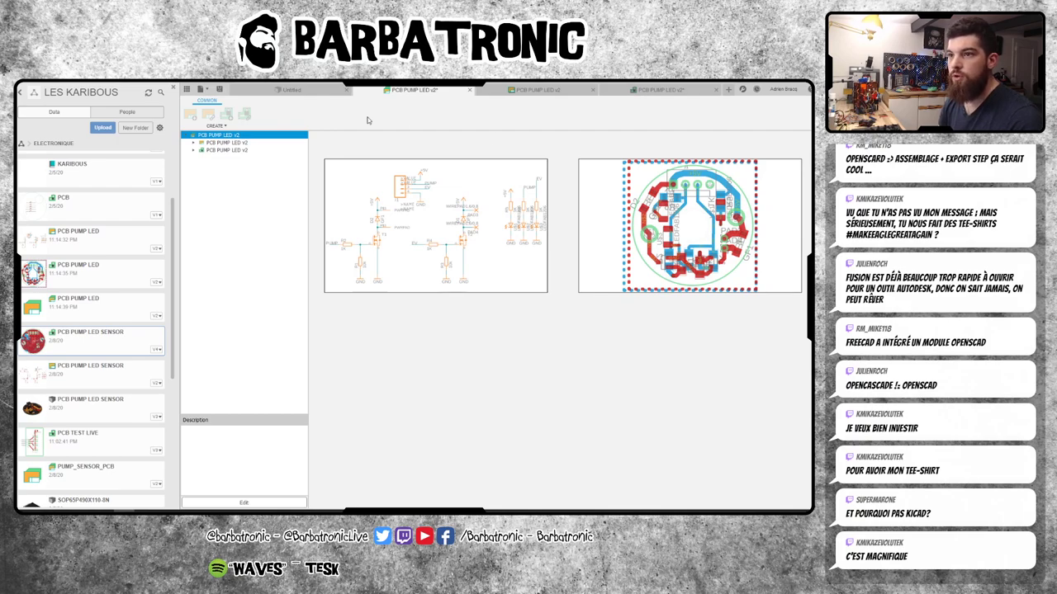
- Save version v3 with Ctrl+S, confirm the version description, and refresh the Data panel list
key(ctrl+s)
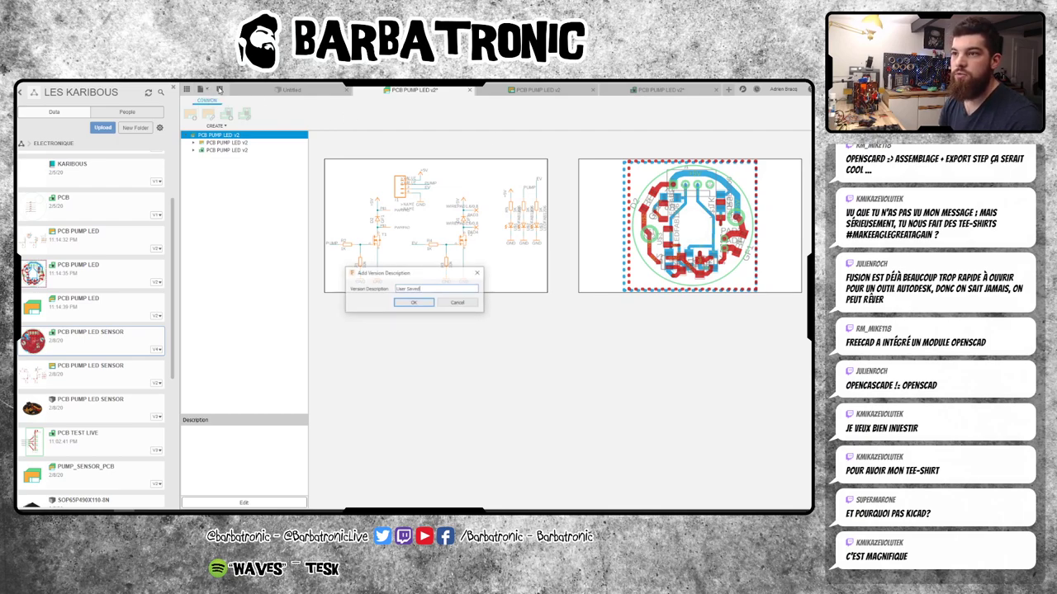
click(414, 302)
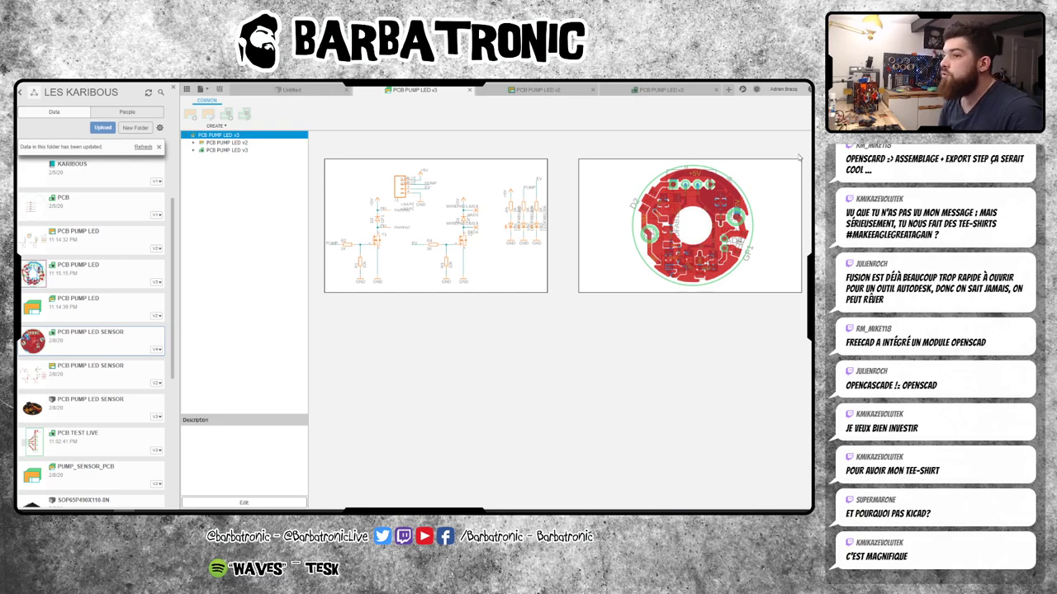
click(140, 148)
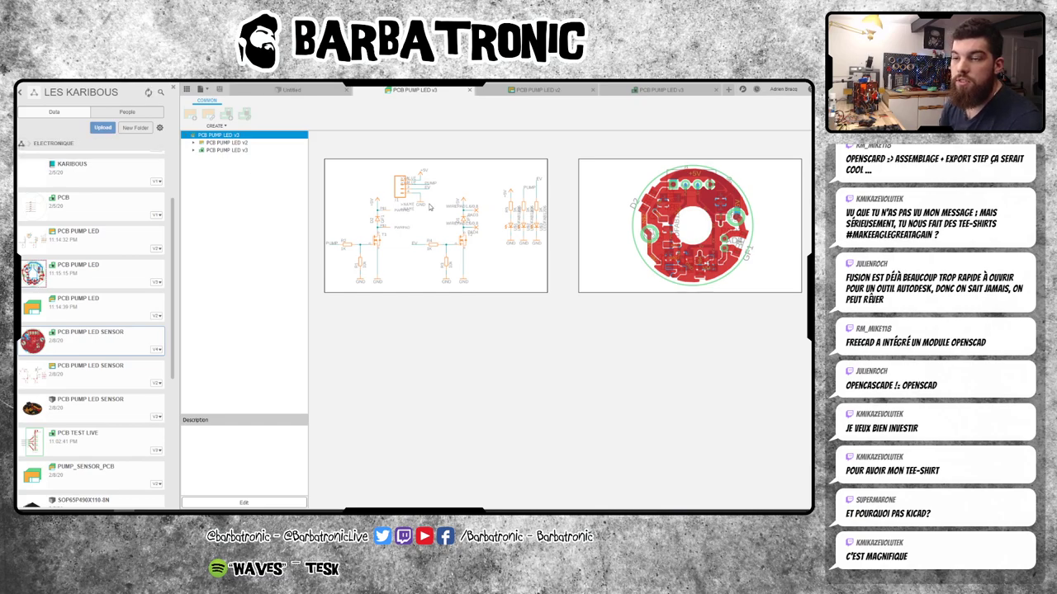
scroll(122, 256, down, 3)
scroll(122, 255, down, 3)
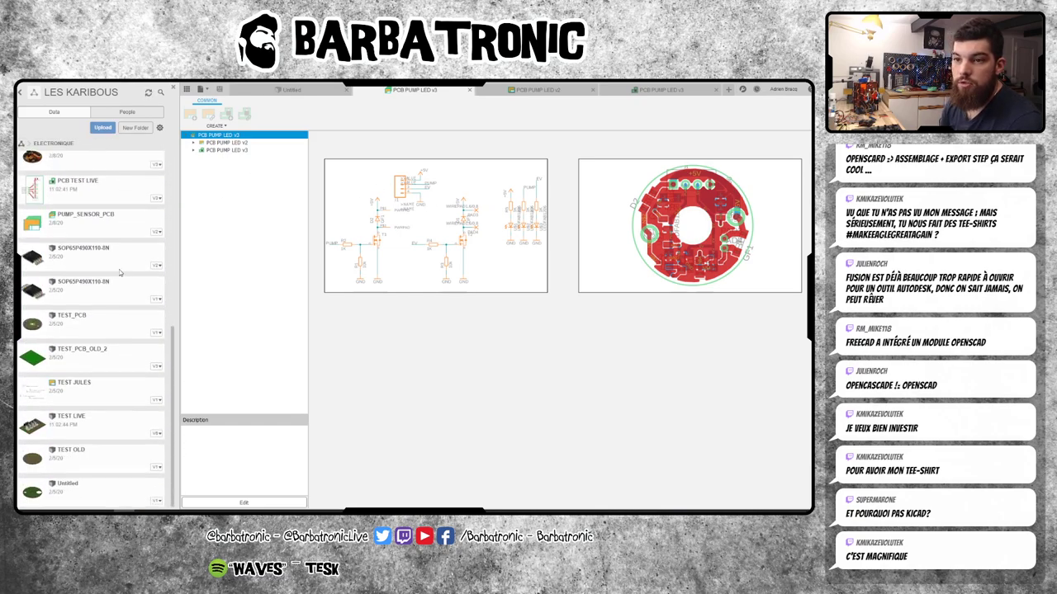
scroll(114, 318, up, 8)
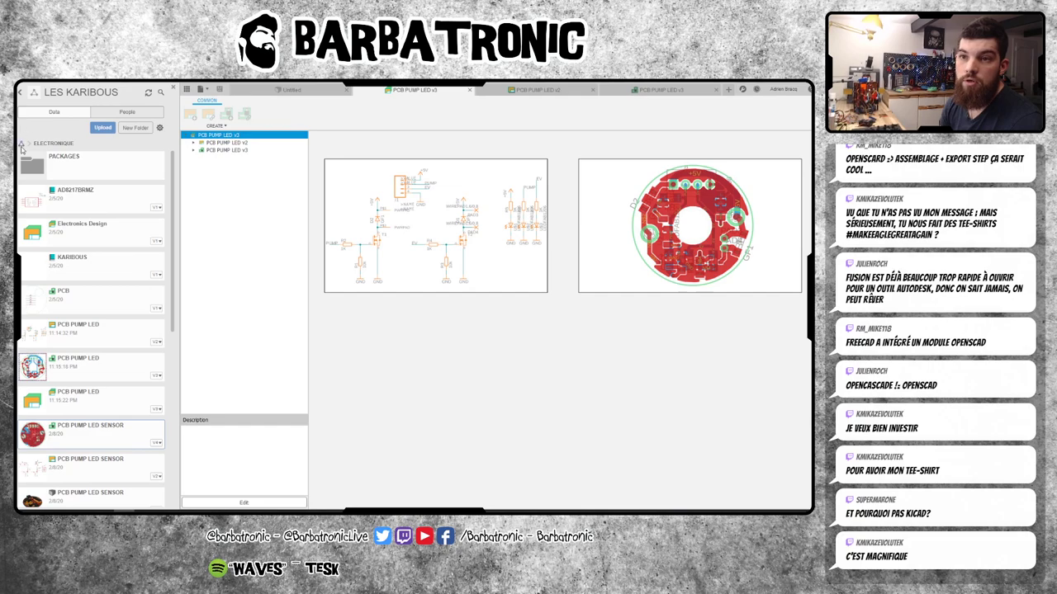
- Open the PUMP_PCB_LED_VERSION assembly from the 2020 > 03 - ELECTRONIQUE folder
click(21, 144)
click(50, 188)
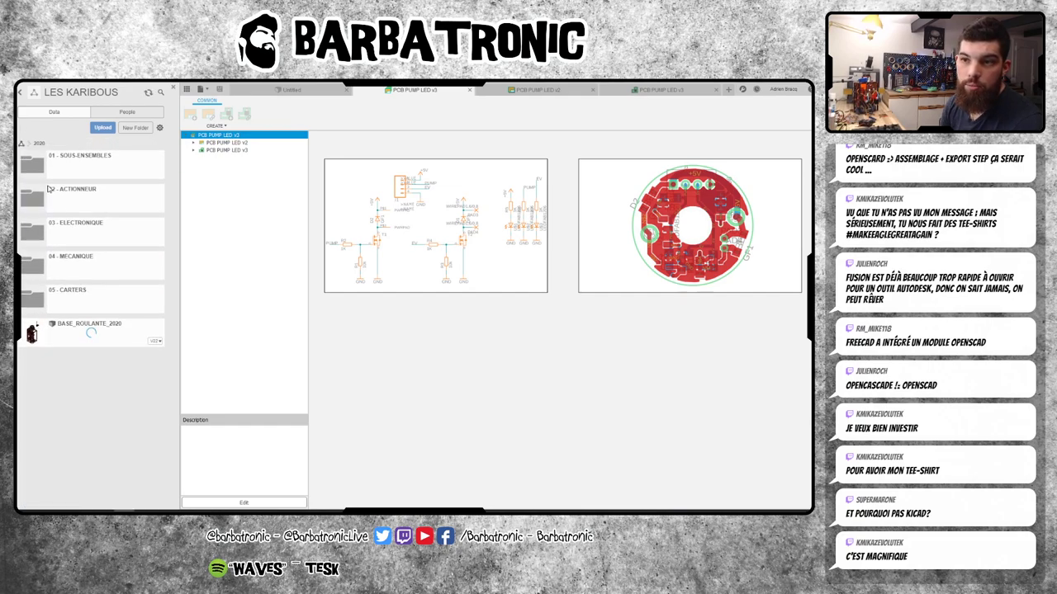
click(107, 237)
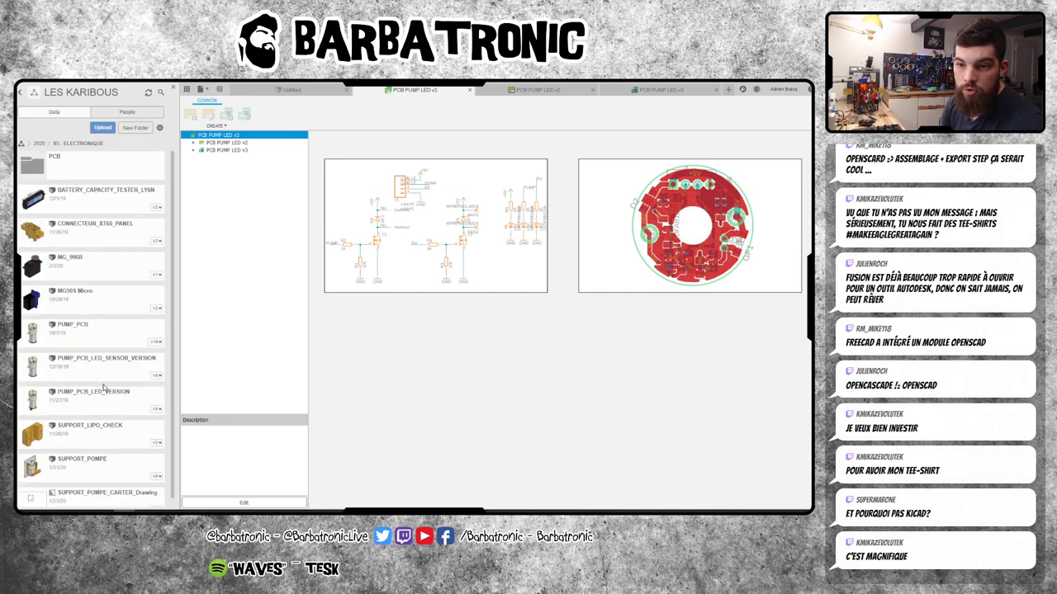
double_click(96, 411)
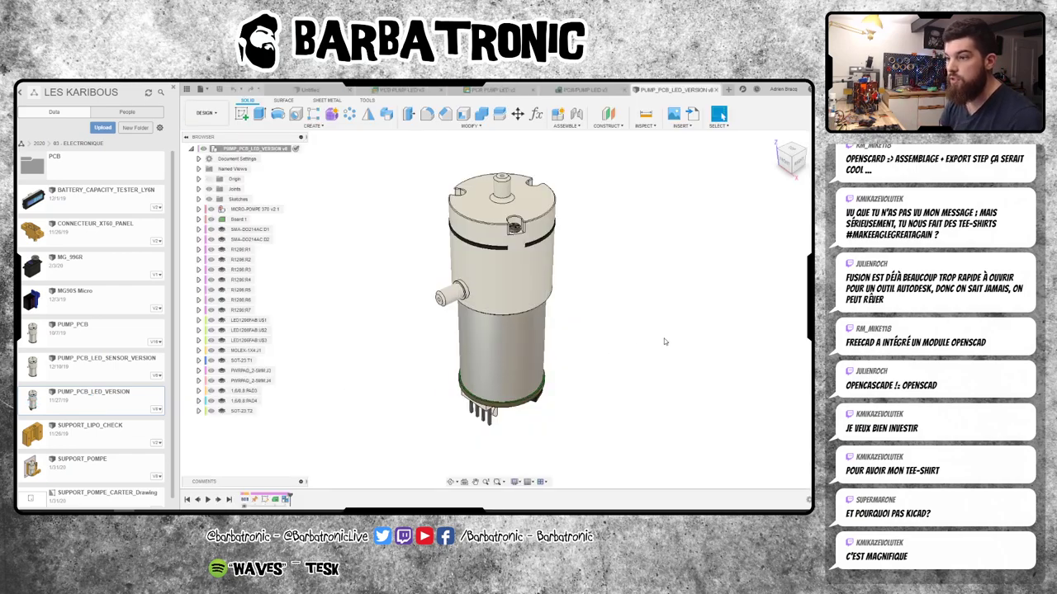
- Orbit, zoom and pan to view the round LED board mounted atop the pump
shift+middle_drag(629, 347, 580, 318)
shift+middle_drag(629, 259, 762, 327)
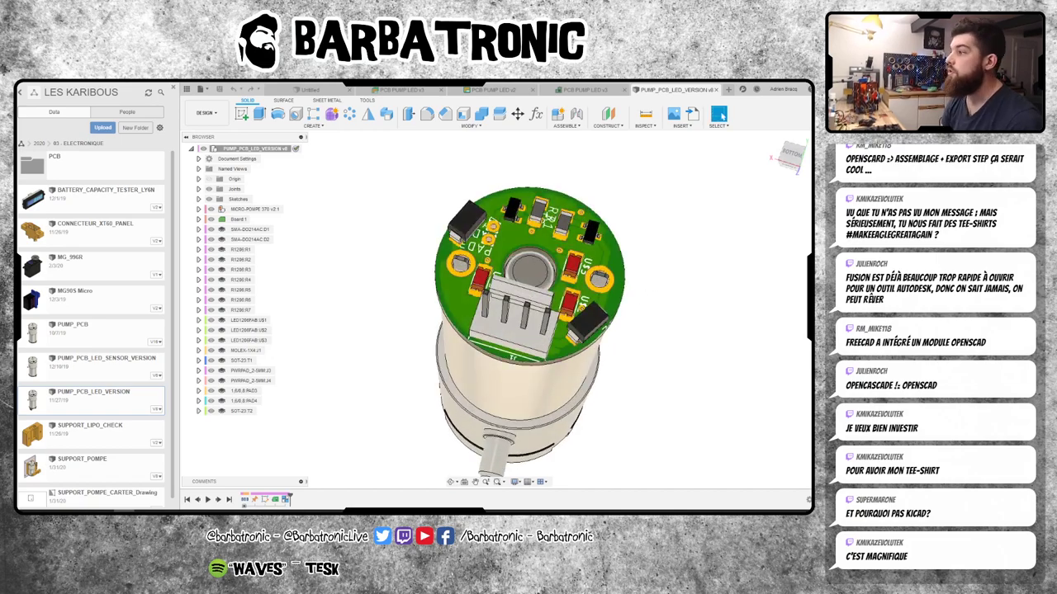
mouse_move(761, 326)
shift+middle_down()
mouse_move(749, 241)
mouse_move(595, 294)
shift+middle_up()
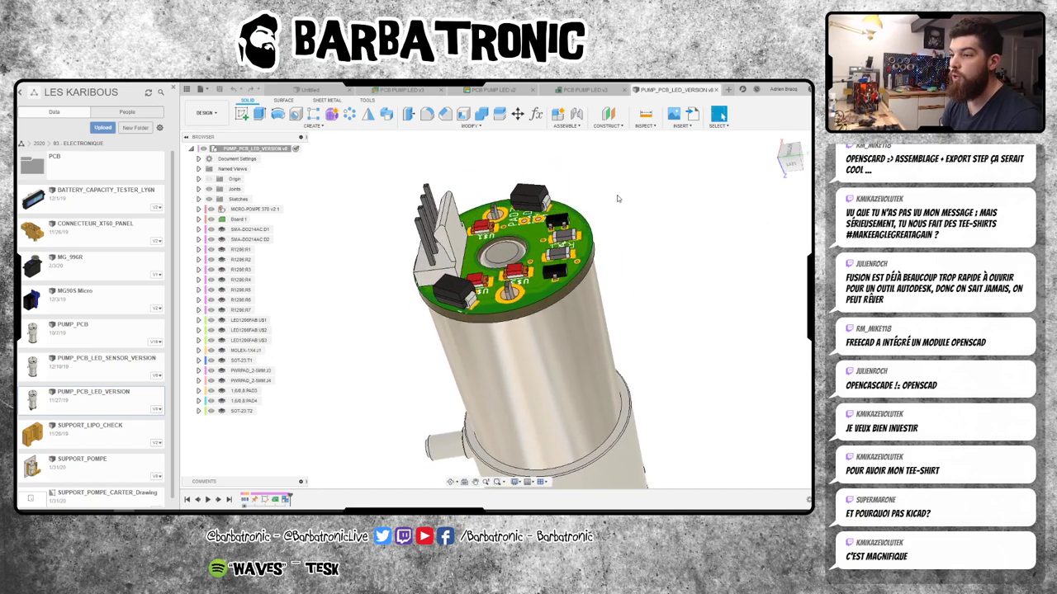
scroll(645, 296, down, 2)
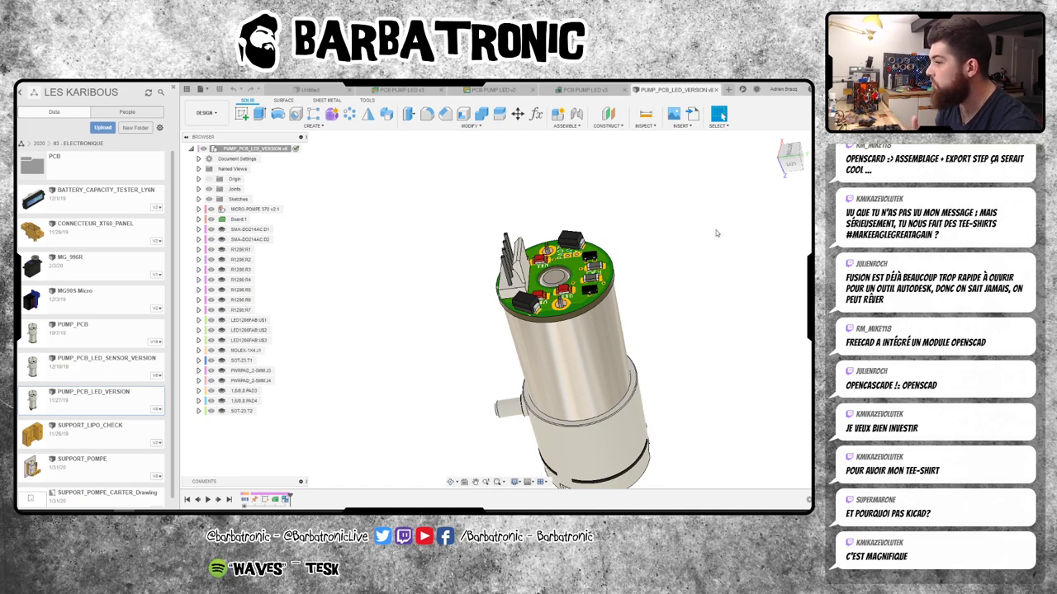
middle_drag(711, 232, 658, 250)
key(Escape)
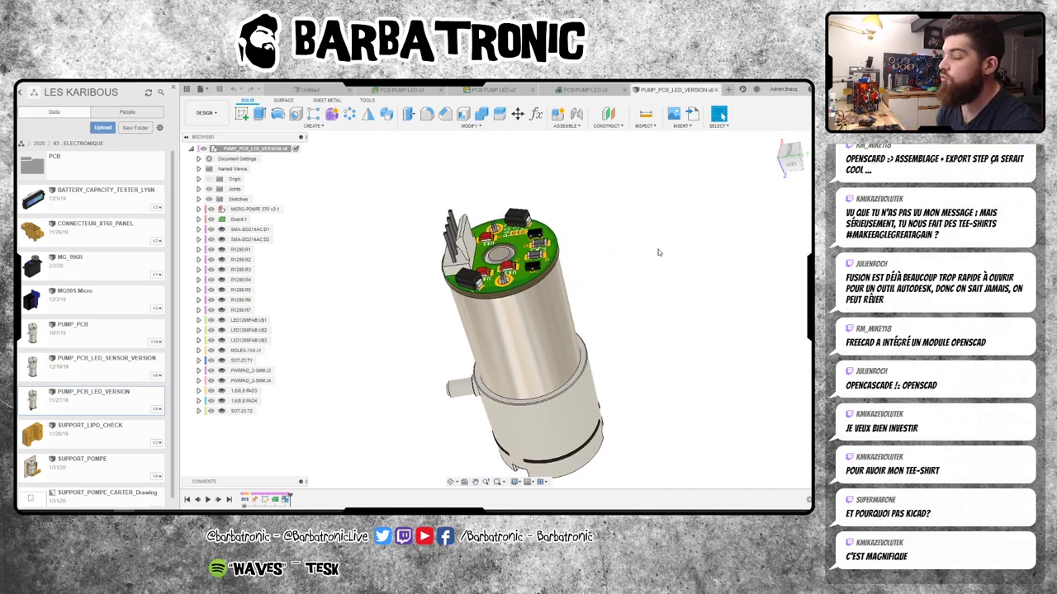
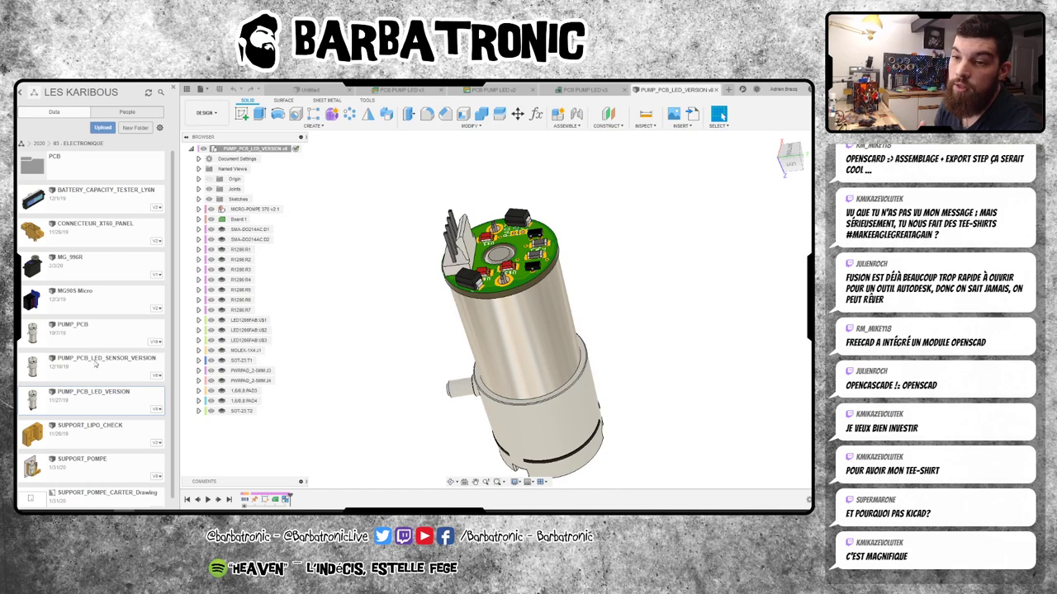
- Show PUMP_PCB's versions, then go up to the 2020 folder and open the ELECTRONIQUE project
click(155, 347)
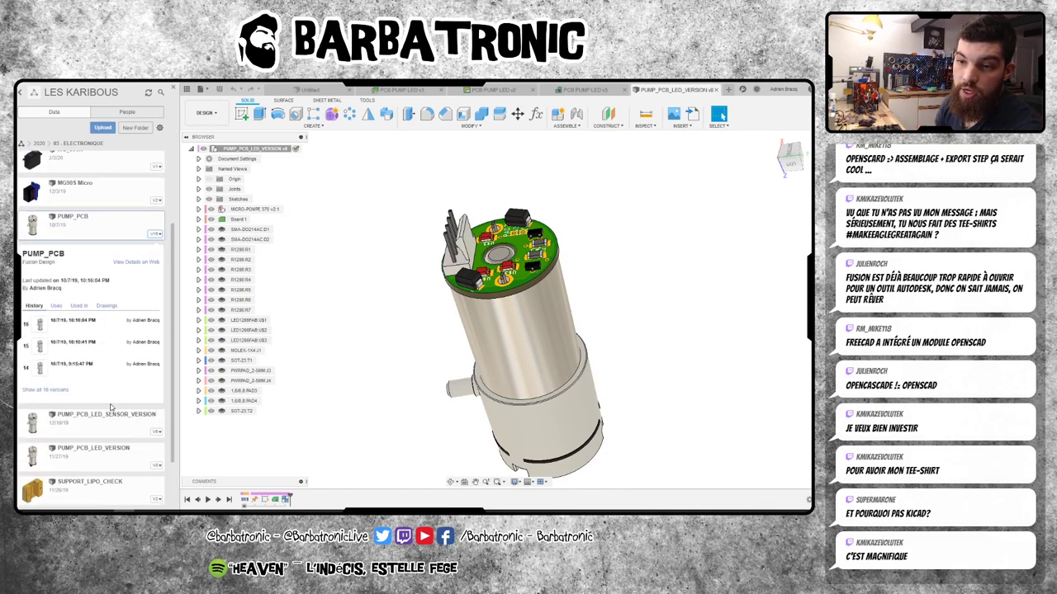
scroll(112, 407, down, 2)
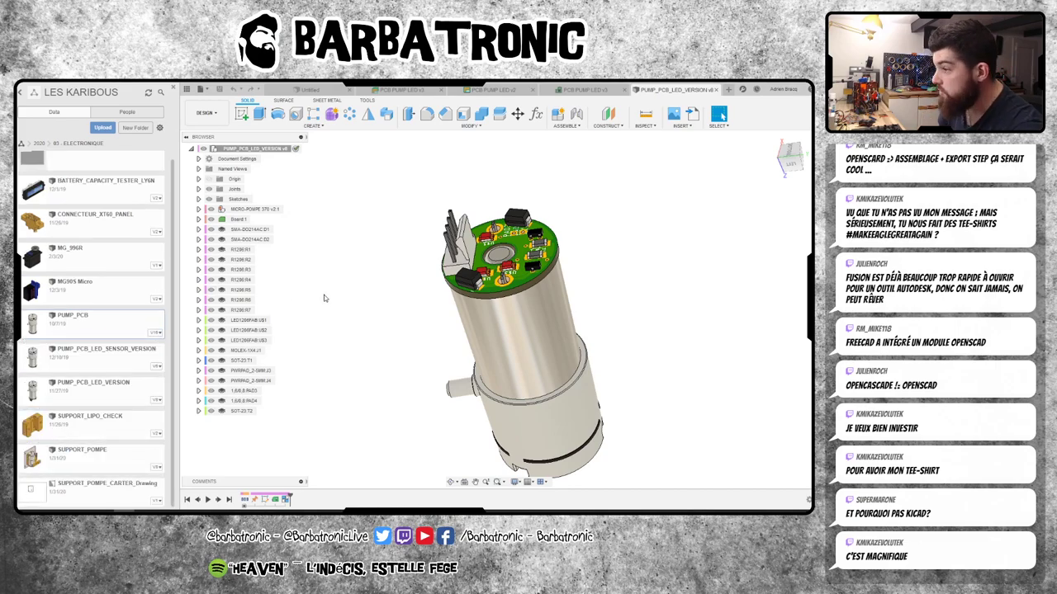
click(37, 144)
click(21, 144)
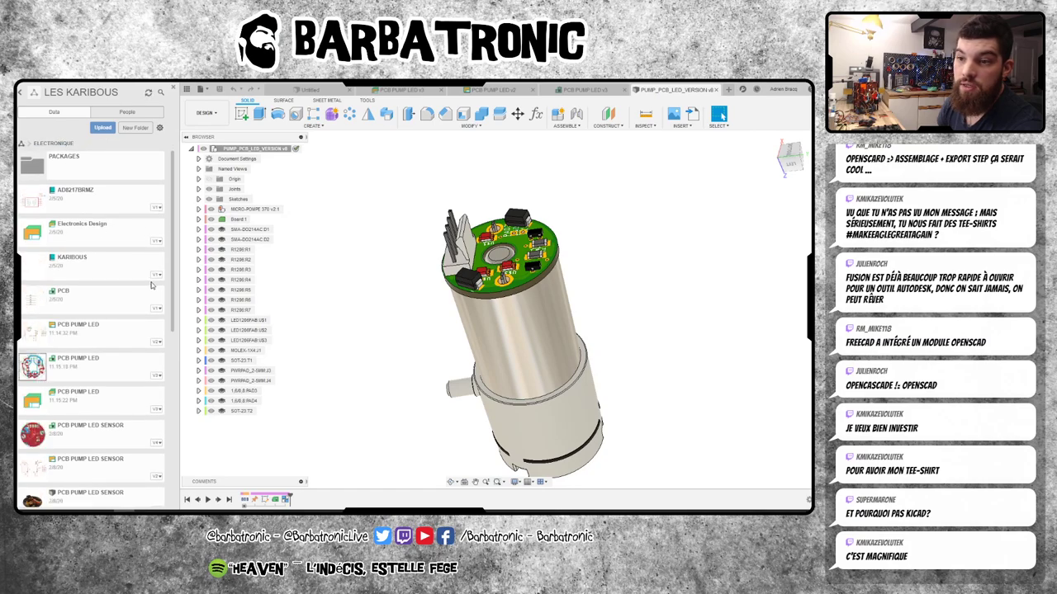
- Expand PCB PUMP LED SENSOR's version history, collapse it again, and select the R1286:R1 component
scroll(151, 285, down, 3)
scroll(153, 247, down, 2)
scroll(157, 214, down, 2)
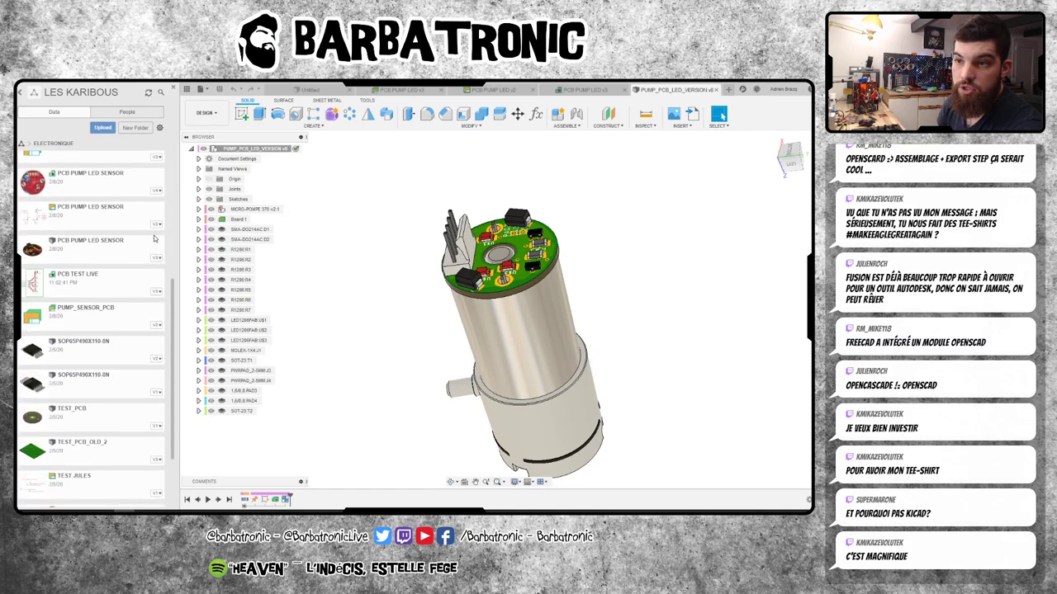
click(156, 191)
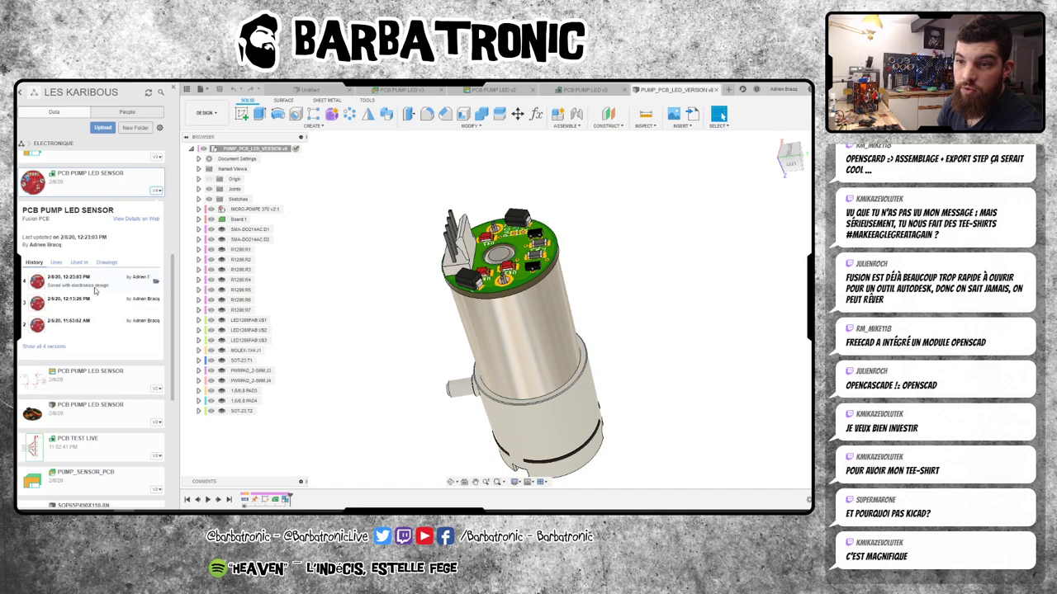
mouse_move(83, 323)
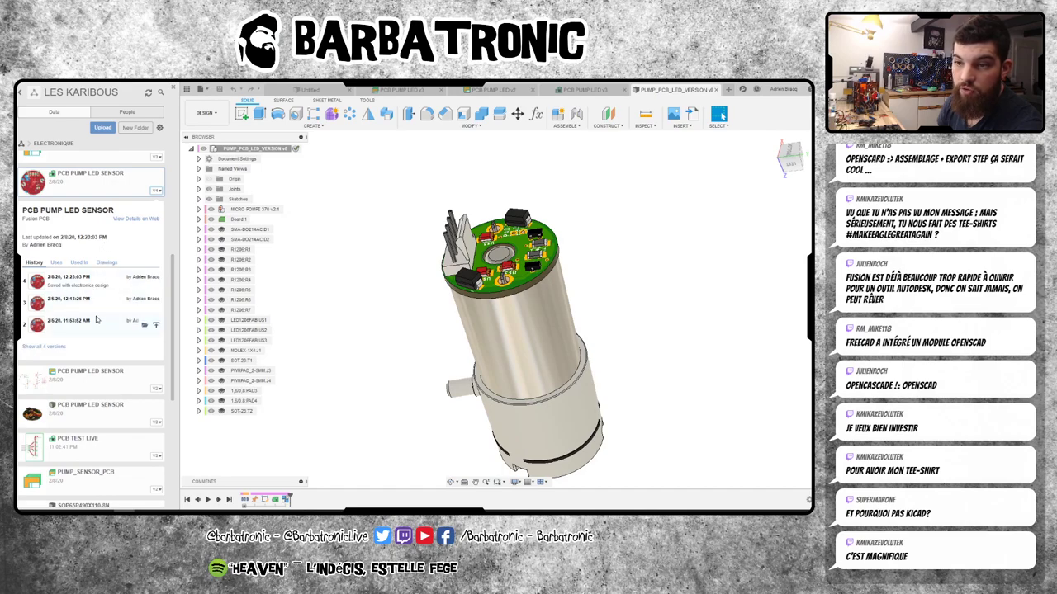
scroll(91, 310, down, 1)
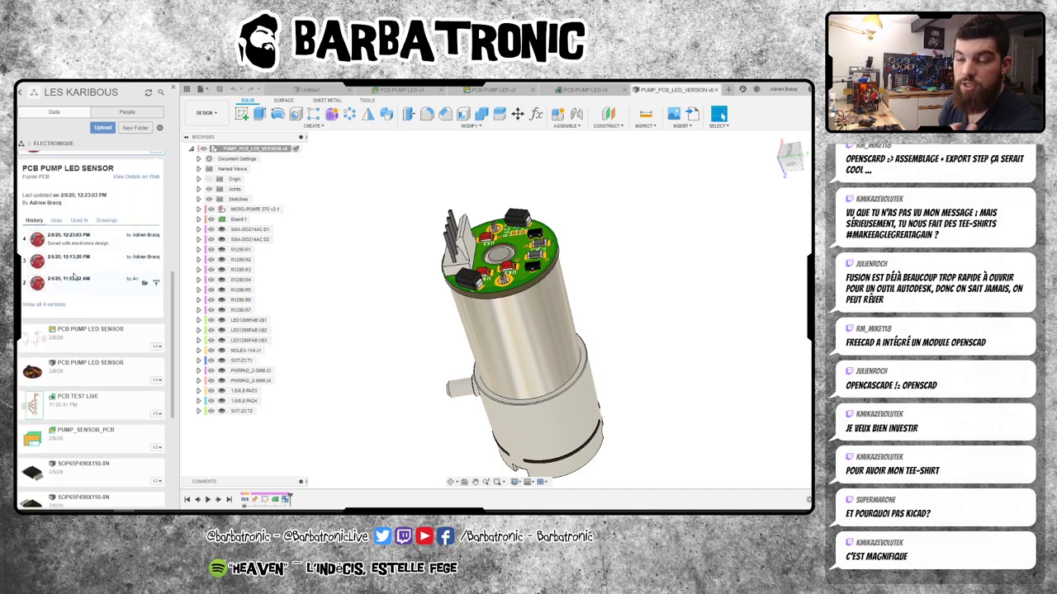
scroll(83, 272, up, 2)
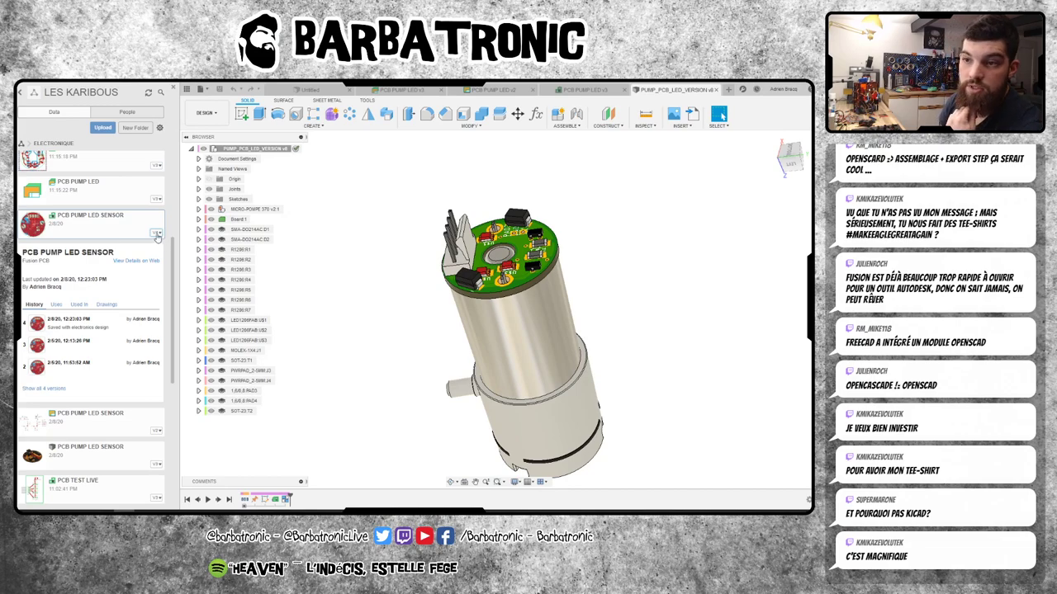
click(157, 234)
scroll(165, 252, up, 2)
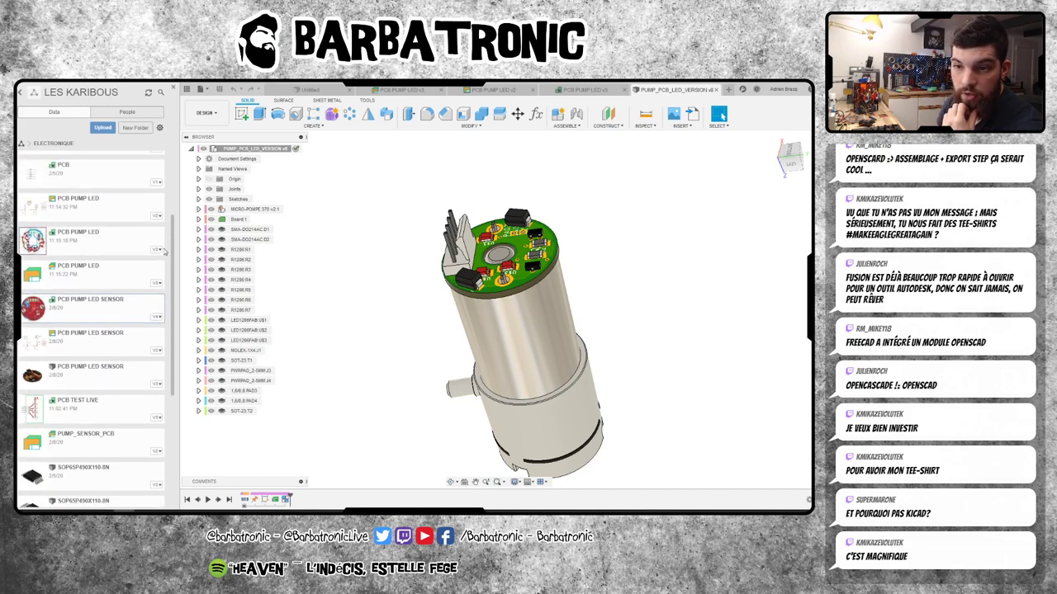
scroll(166, 251, down, 2)
scroll(132, 264, up, 2)
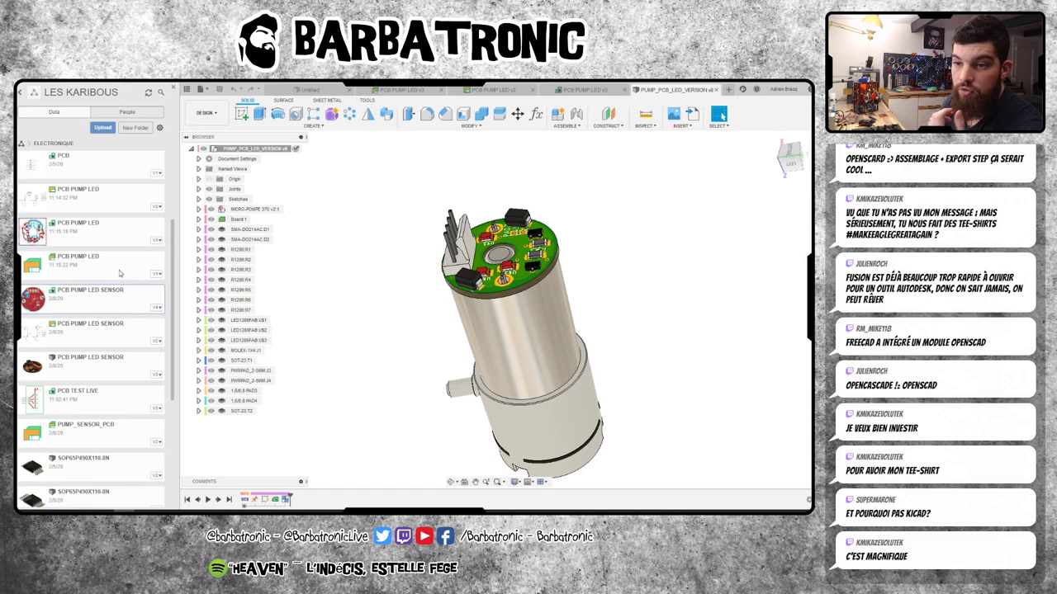
click(209, 251)
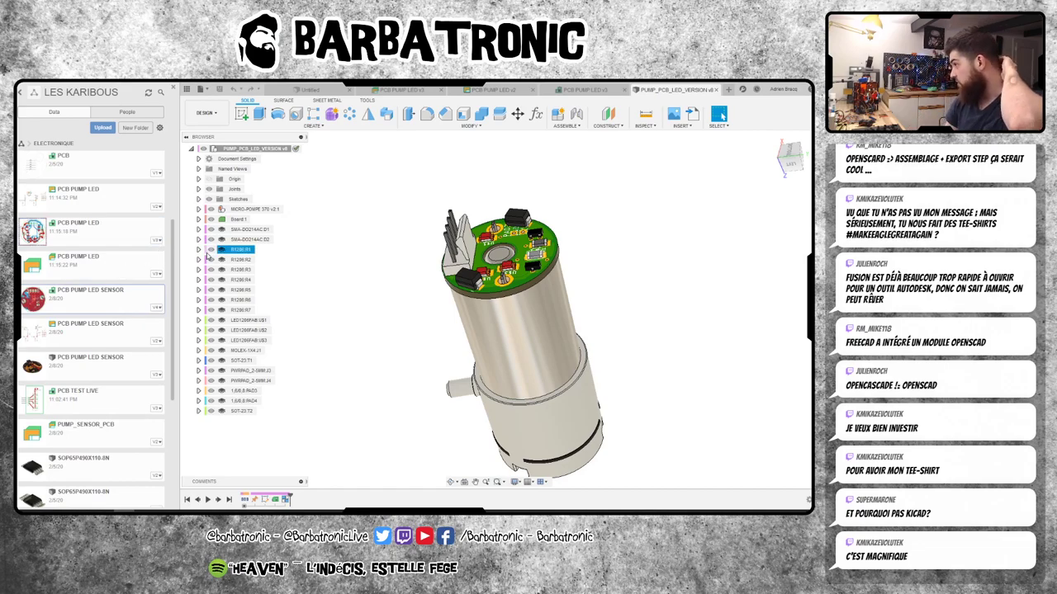
- Clear the selection and orbit the pump upright into a front view with the green PCB on top
key(Escape)
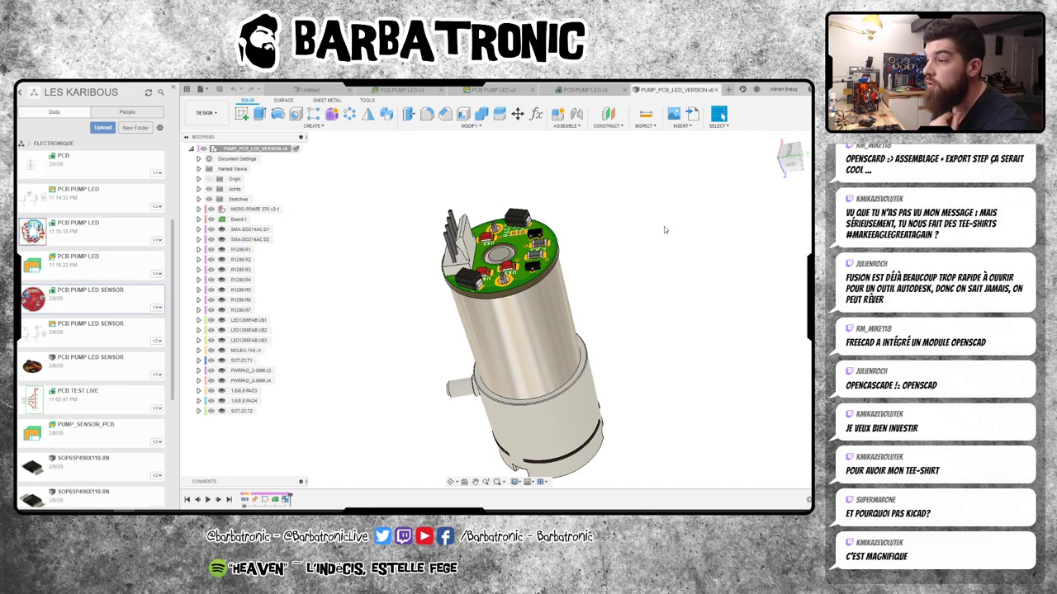
mouse_move(632, 212)
shift+middle_down()
mouse_move(665, 229)
mouse_move(674, 252)
mouse_move(633, 255)
mouse_move(627, 308)
mouse_move(495, 298)
mouse_move(673, 265)
shift+middle_up()
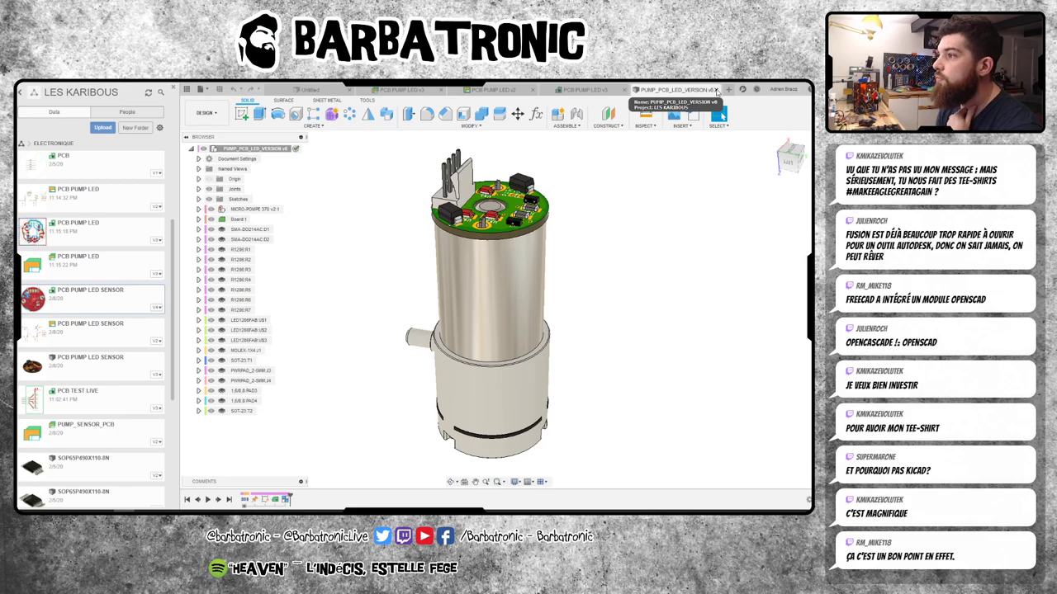
- Check the PCB PUMP LED tabs, then close the v2 schematic, v3 board, Untitled and v3 overview tabs
click(584, 89)
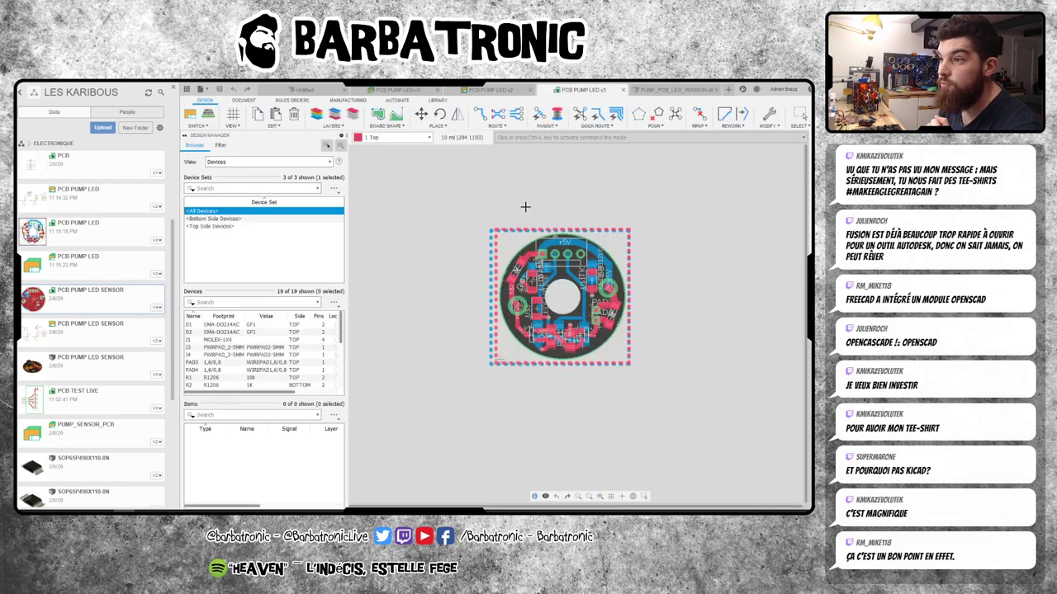
click(397, 91)
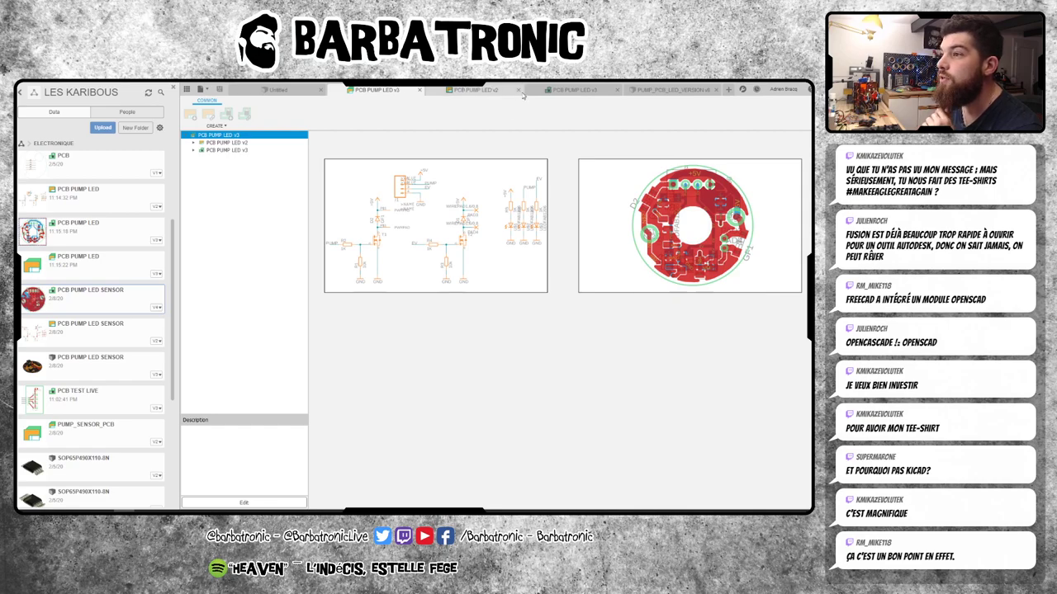
click(522, 94)
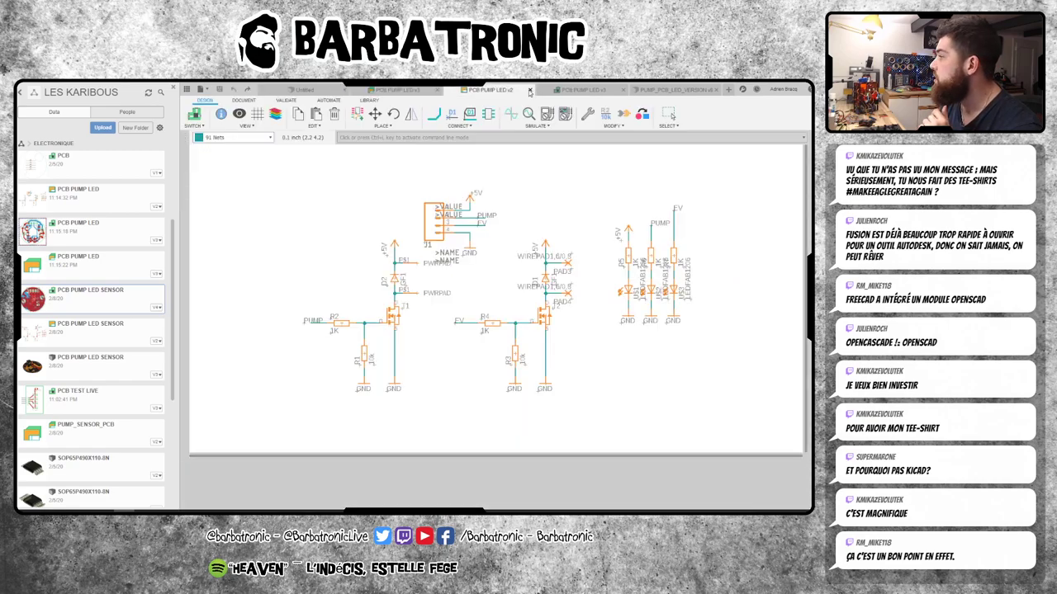
click(530, 91)
click(599, 90)
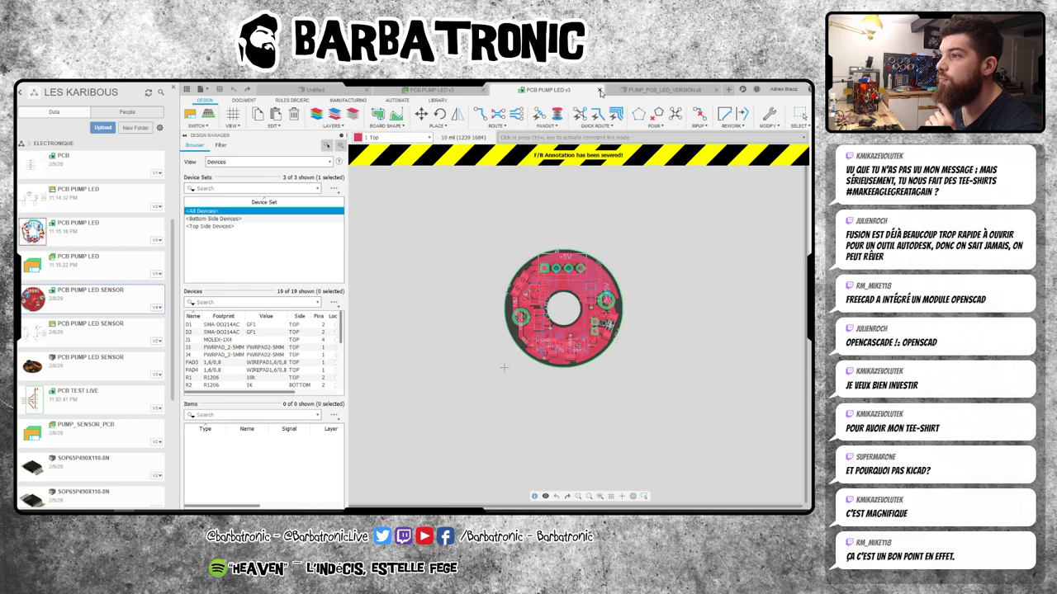
click(409, 90)
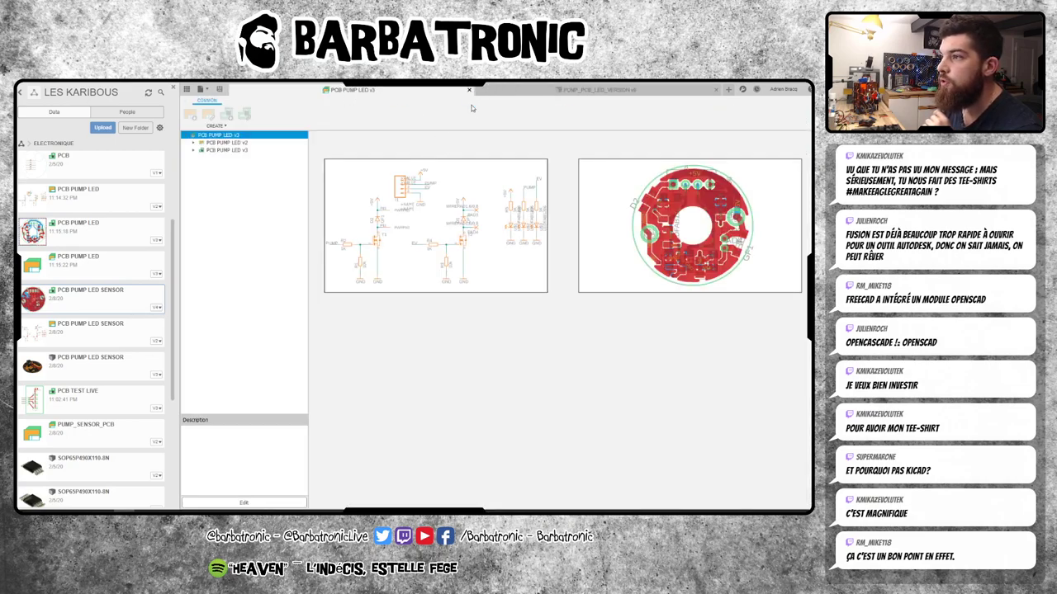
click(469, 90)
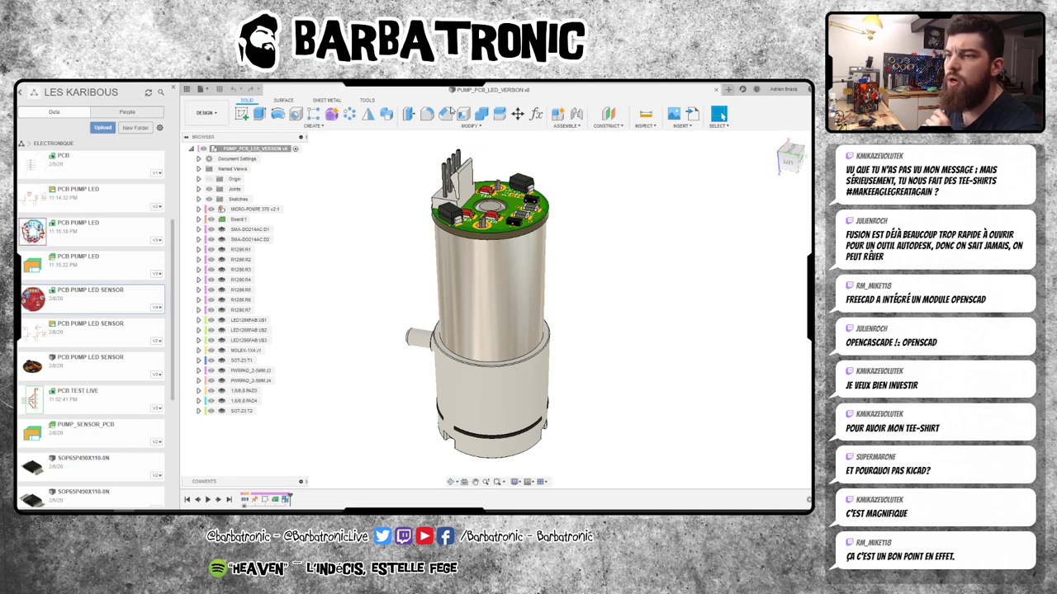
- Close the PUMP_PCB_LED_VERSION v8 assembly tab
click(716, 89)
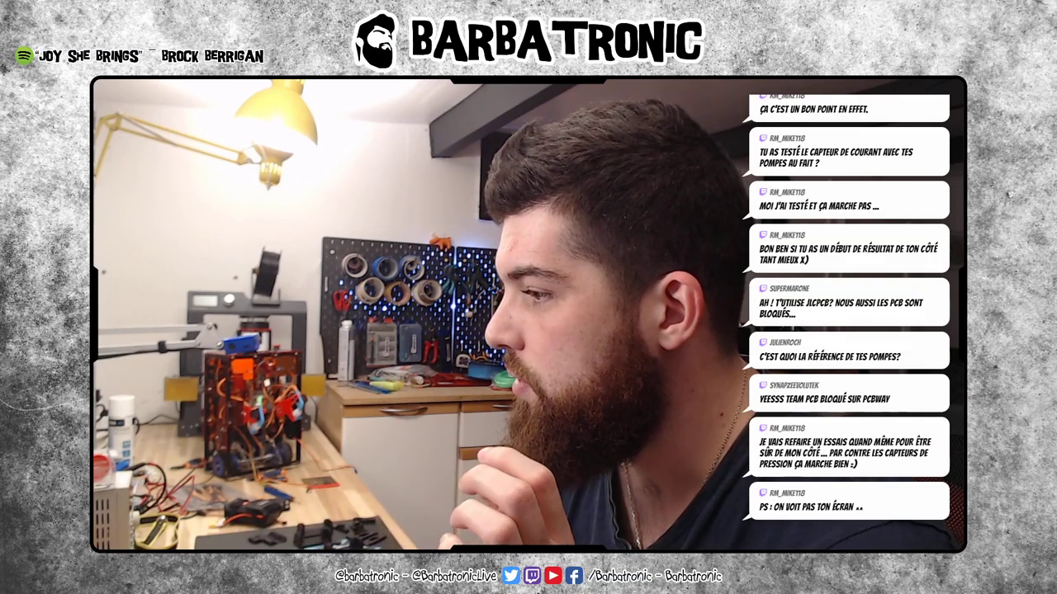
- Open the 2,75 € mini pump 370 shopping result on AliExpress
scroll(297, 331, up, 3)
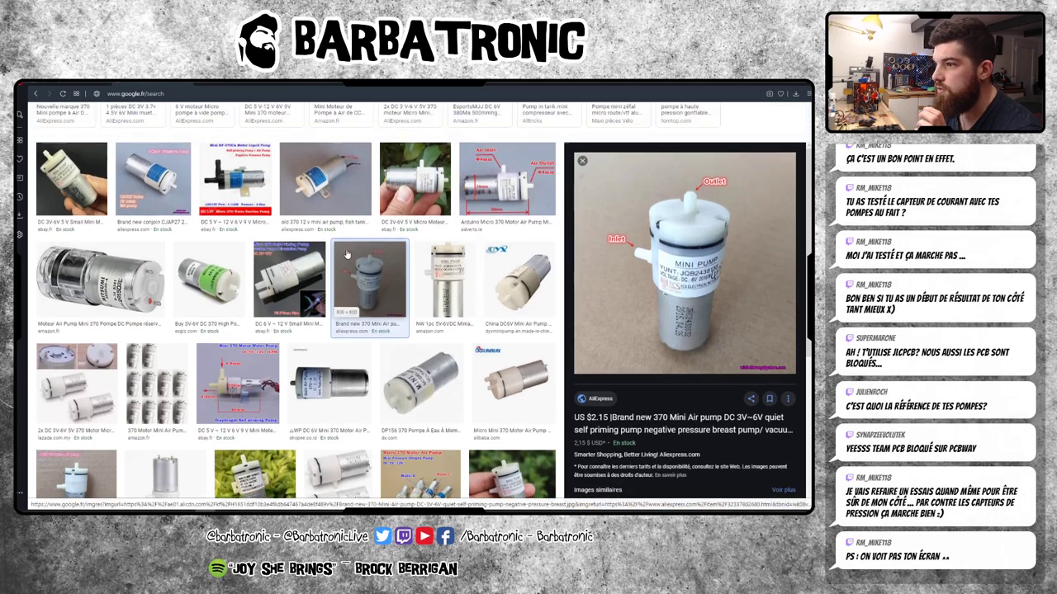
scroll(297, 330, down, 1)
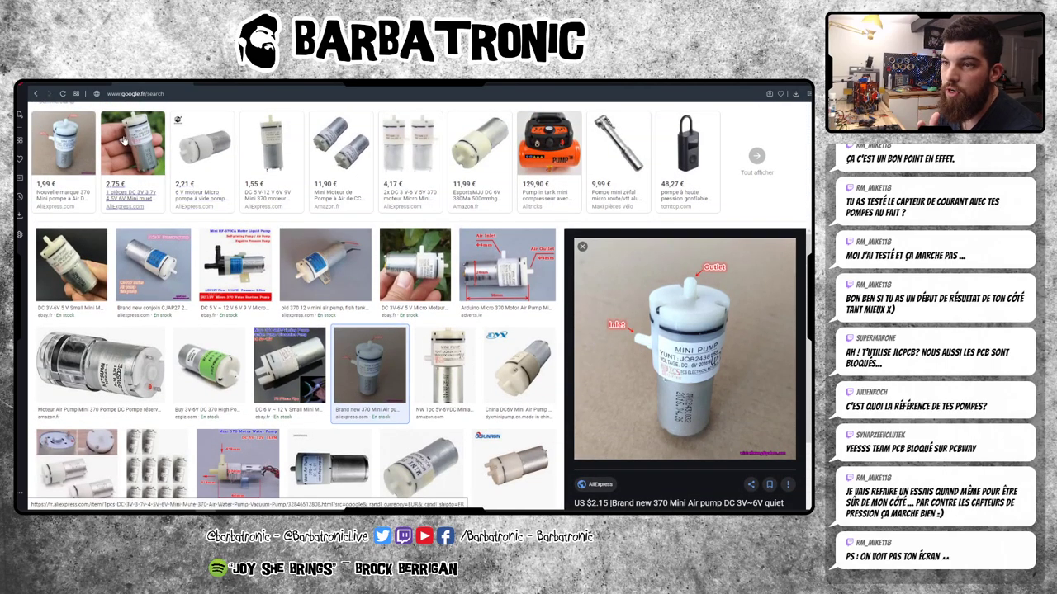
mouse_move(125, 165)
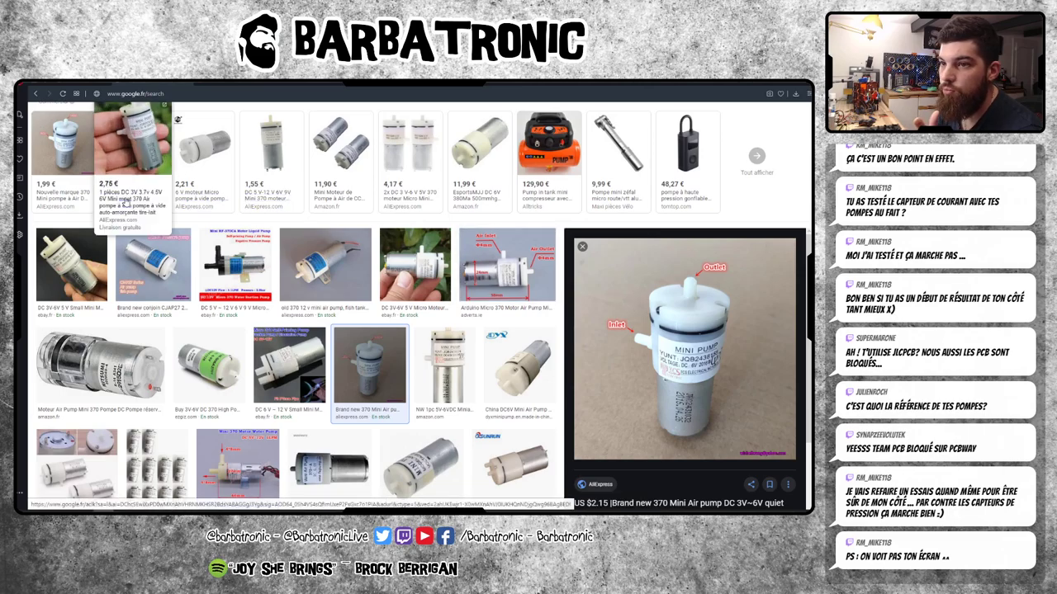
click(125, 203)
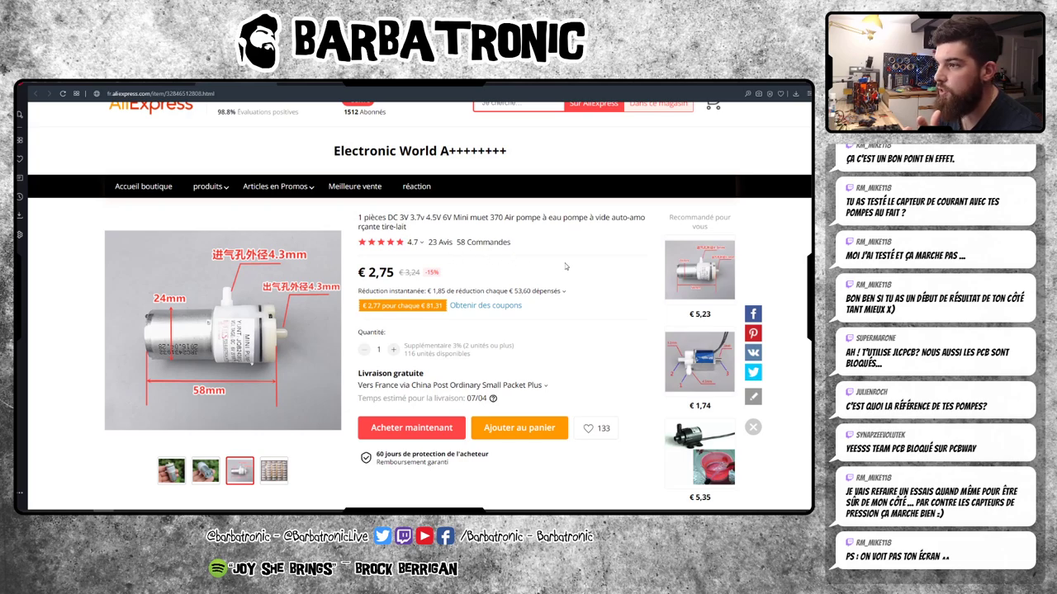
- Zoom into the pump's dimension photo, then return to the Google Images pump results
drag(468, 217, 532, 218)
click(565, 227)
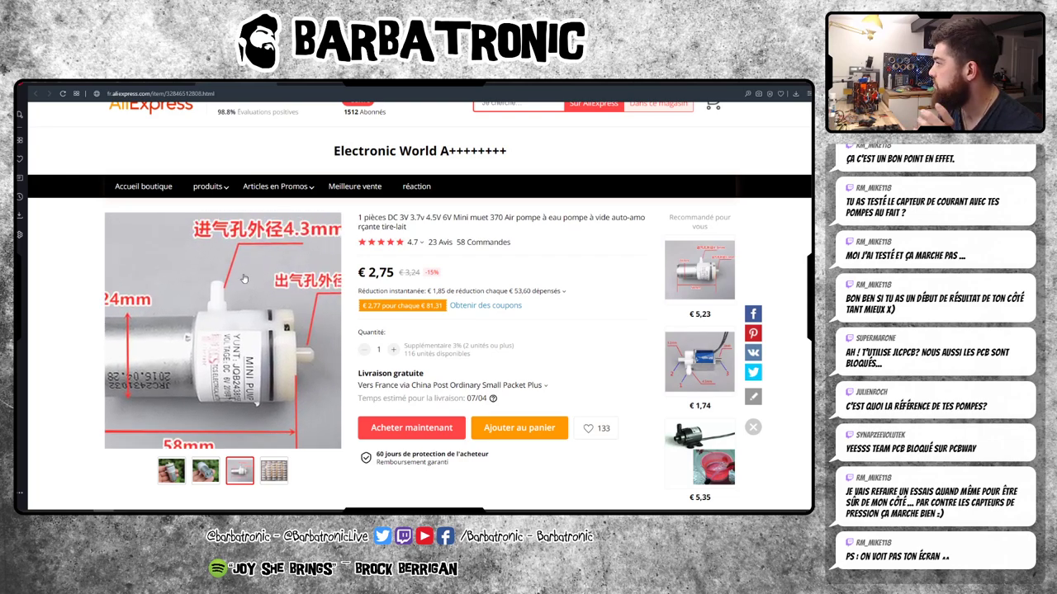
key(ctrl+w)
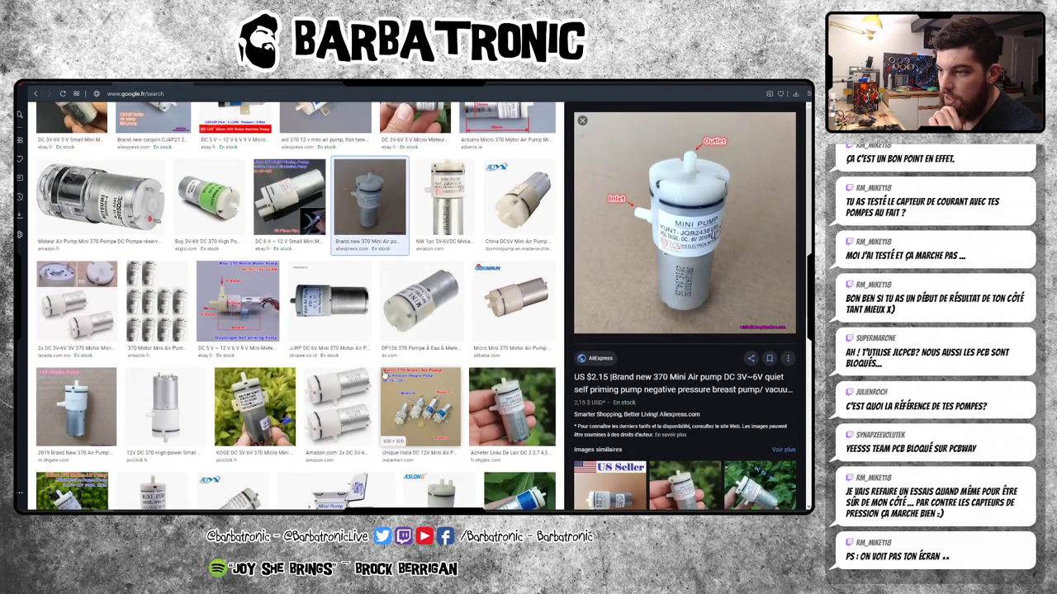
scroll(369, 364, down, 3)
scroll(372, 366, down, 3)
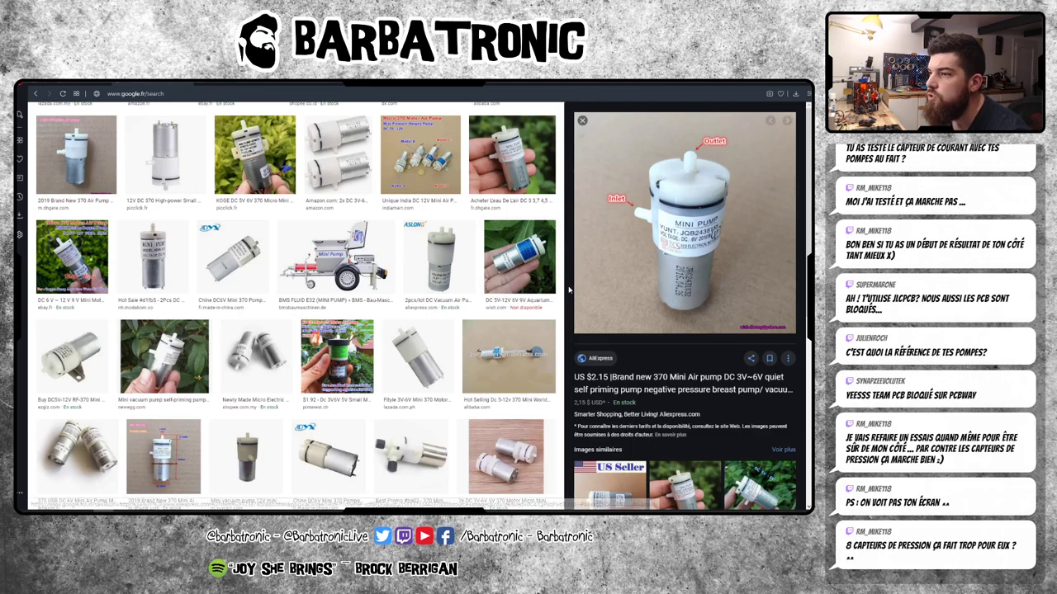
scroll(568, 288, up, 5)
scroll(568, 289, up, 5)
scroll(567, 289, up, 5)
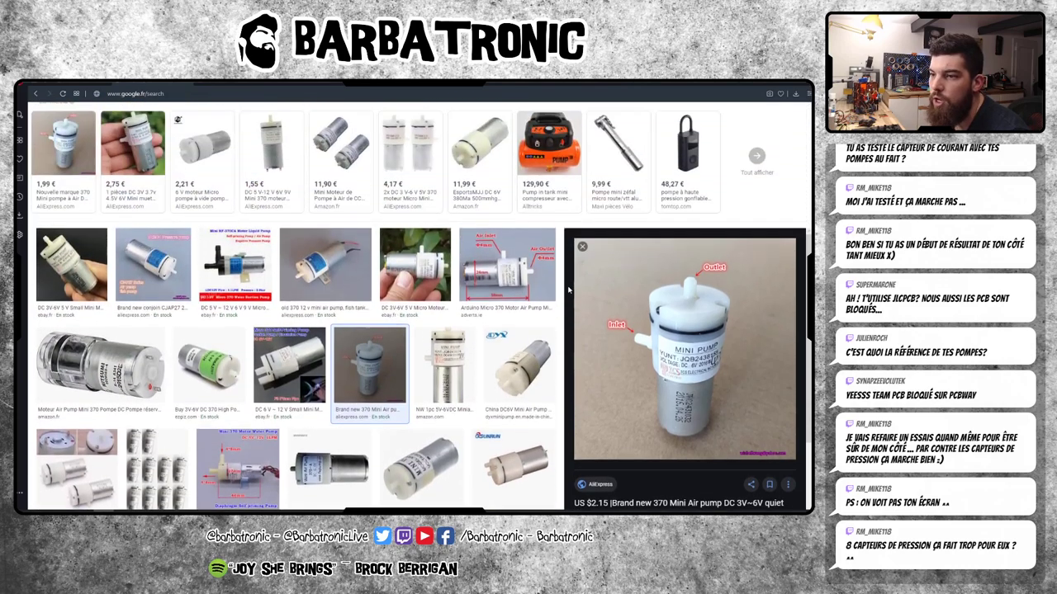
scroll(568, 289, up, 3)
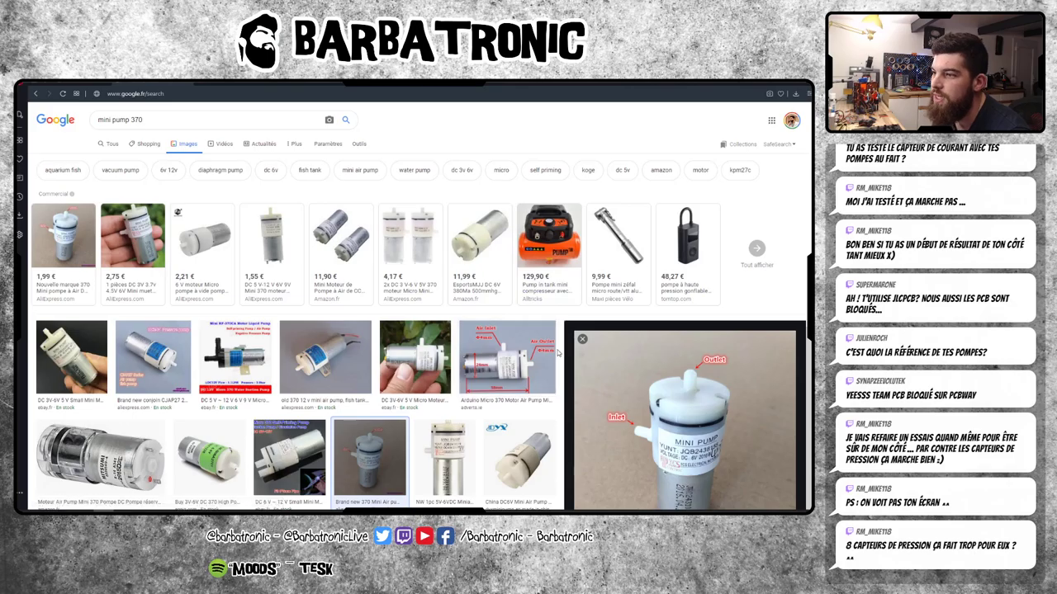
scroll(558, 352, down, 1)
scroll(558, 352, down, 3)
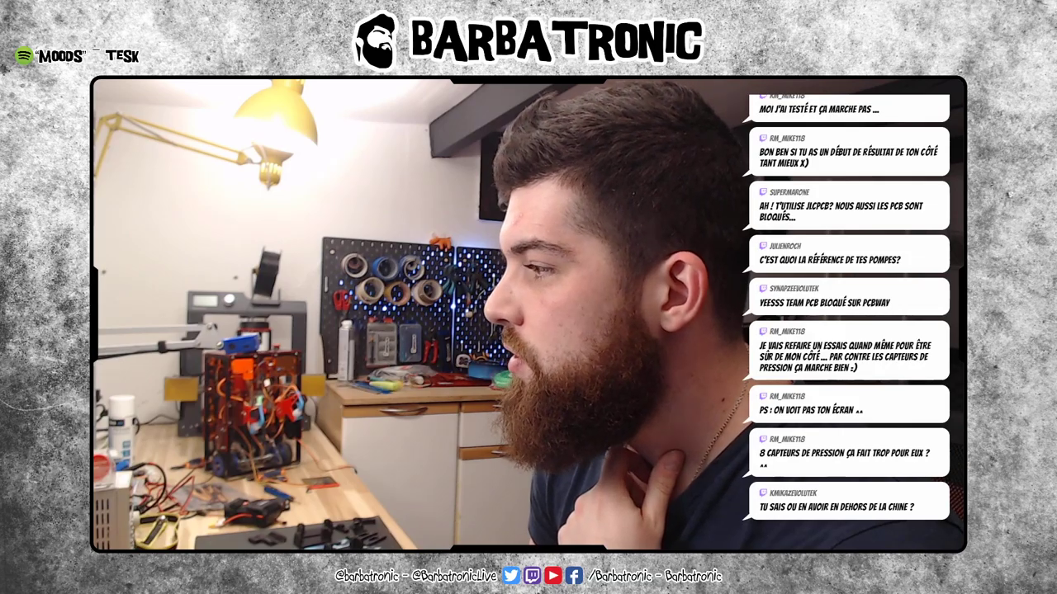
- Open the 11,90 € Amazon shopping result for the two-pack of 370 mini air pumps
scroll(234, 392, up, 5)
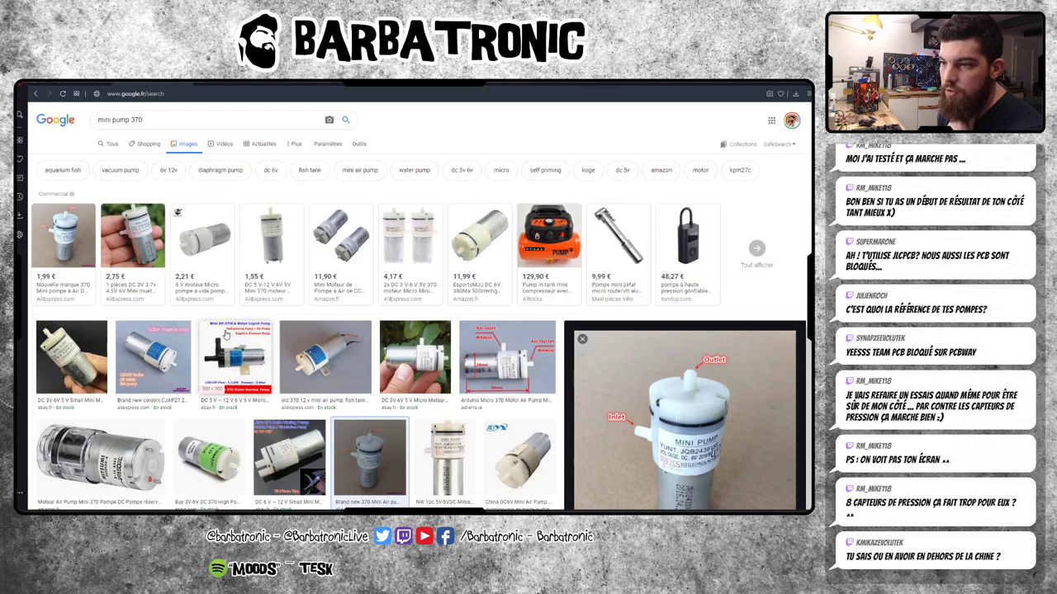
mouse_move(339, 248)
click(338, 294)
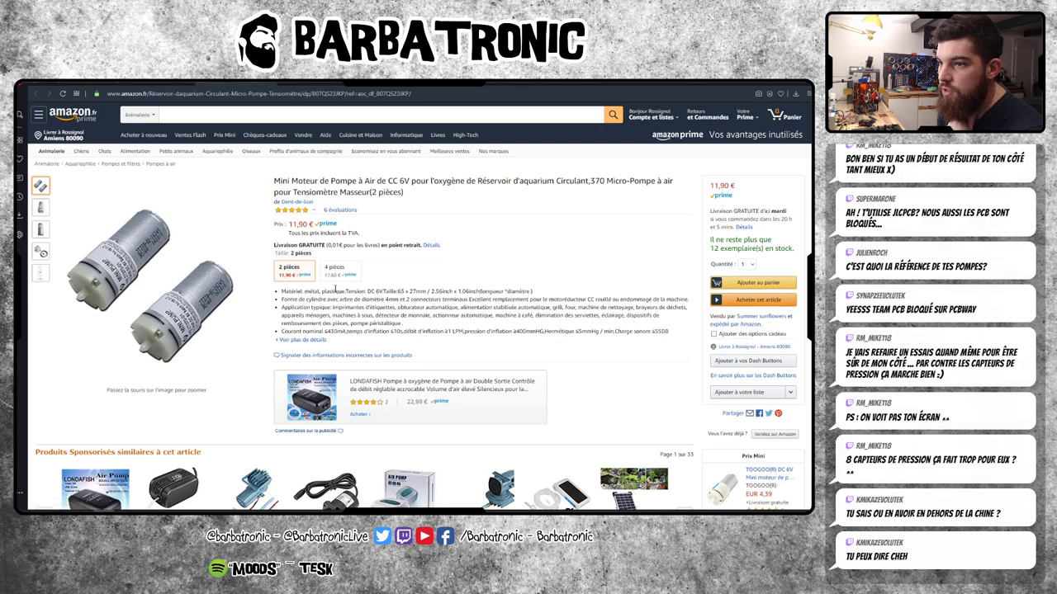
mouse_move(41, 177)
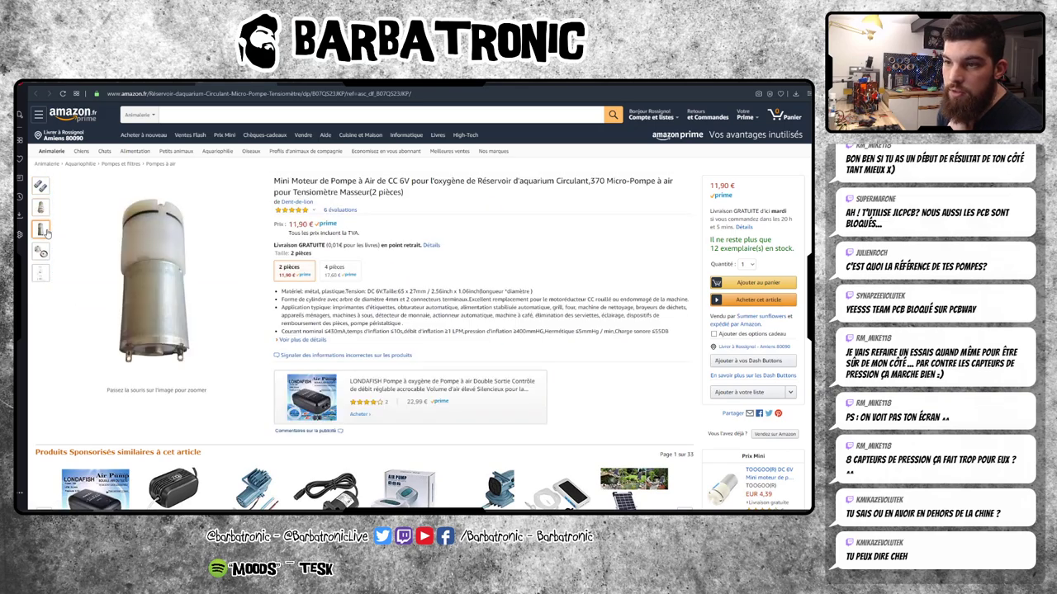
mouse_move(41, 200)
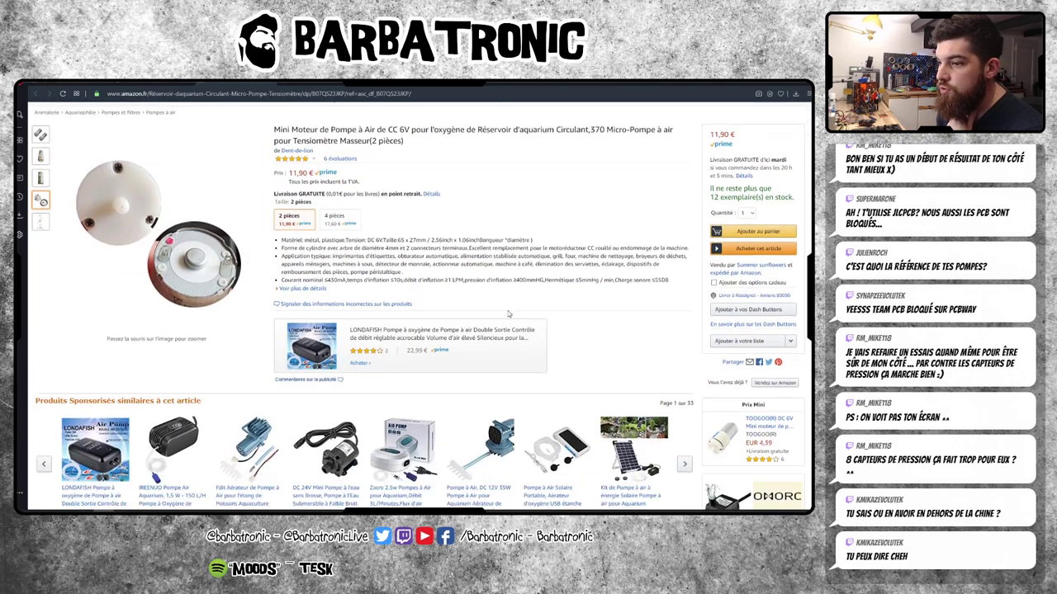
scroll(511, 310, down, 4)
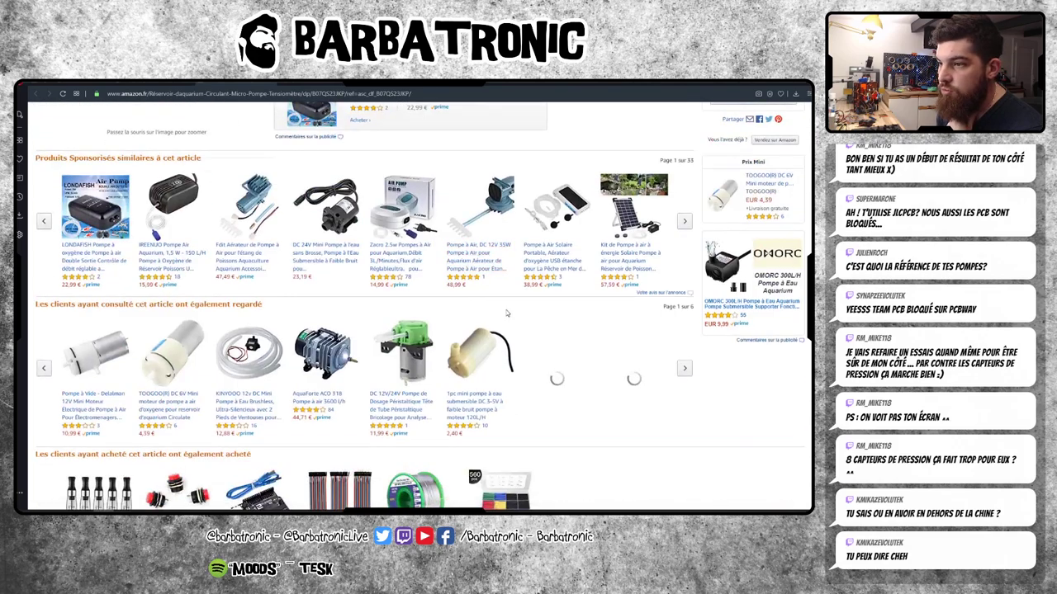
click(89, 406)
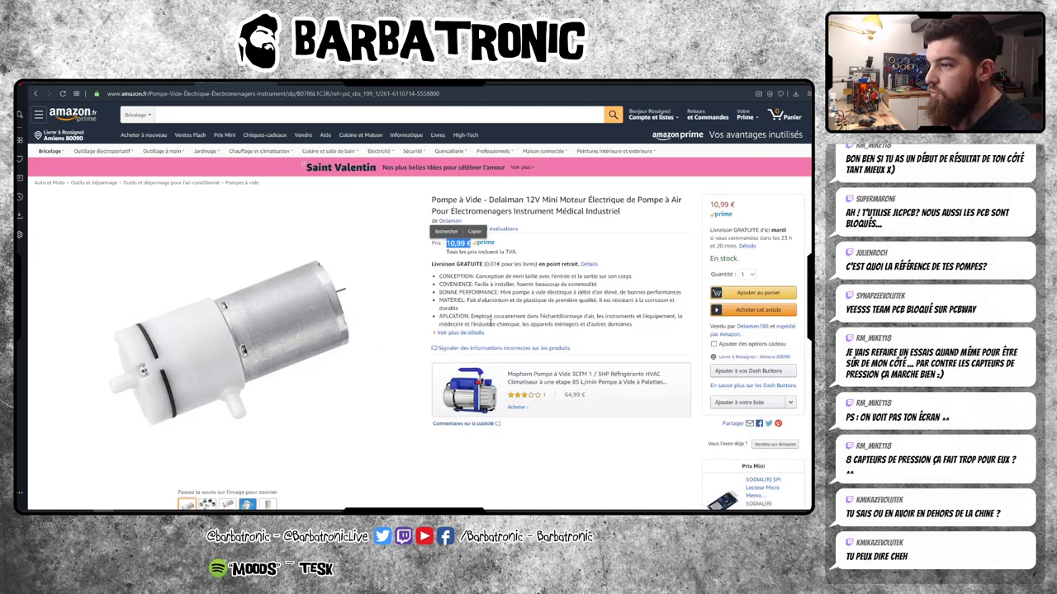
click(402, 318)
scroll(402, 318, down, 2)
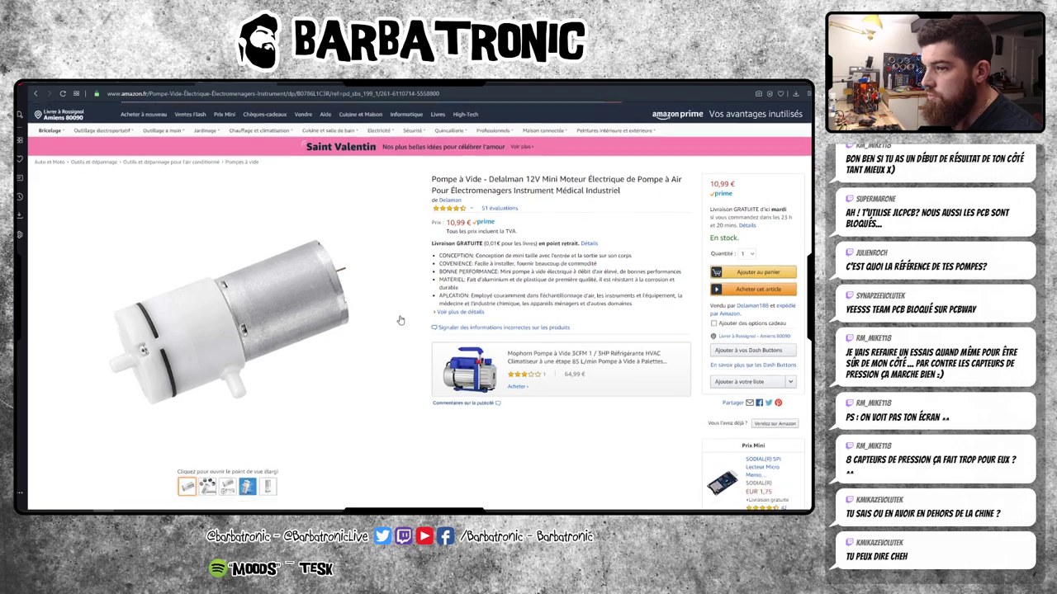
scroll(396, 347, down, 3)
scroll(393, 364, down, 1)
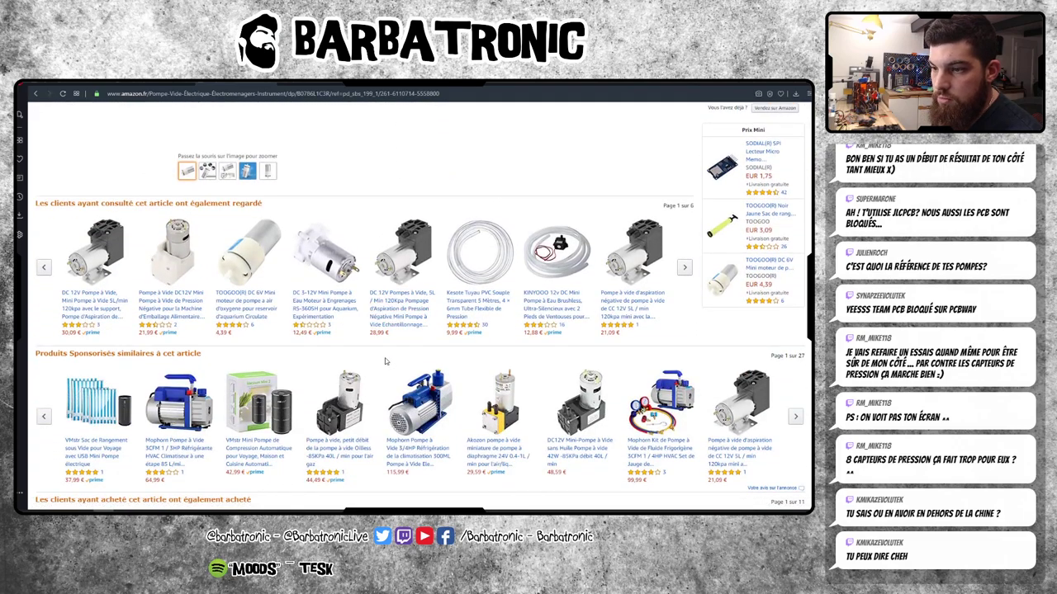
scroll(398, 361, down, 3)
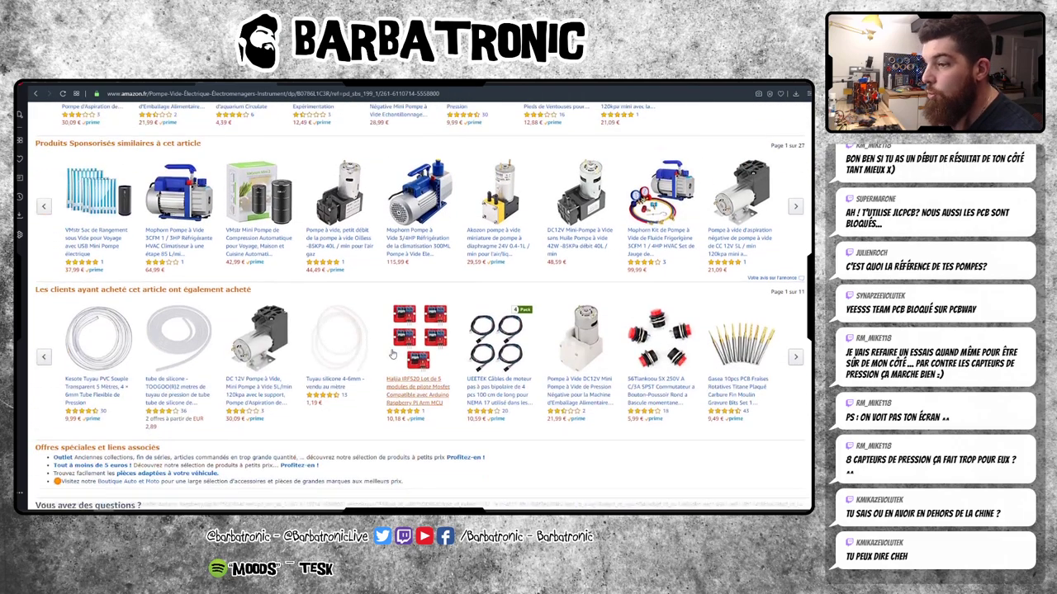
scroll(322, 417, up, 5)
scroll(322, 417, up, 3)
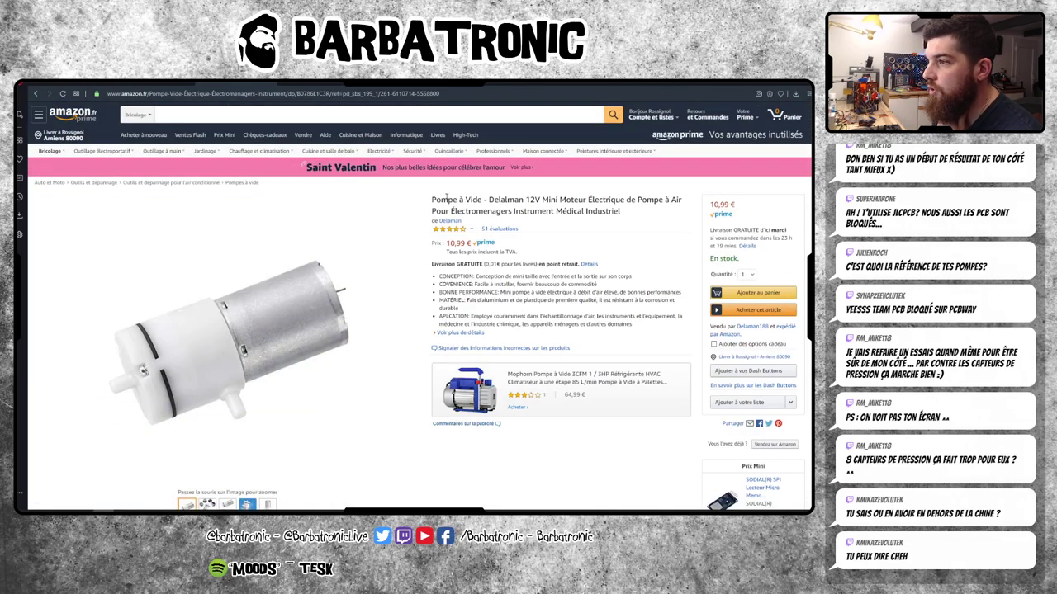
key(alt+Left)
scroll(426, 279, up, 3)
scroll(426, 279, up, 1)
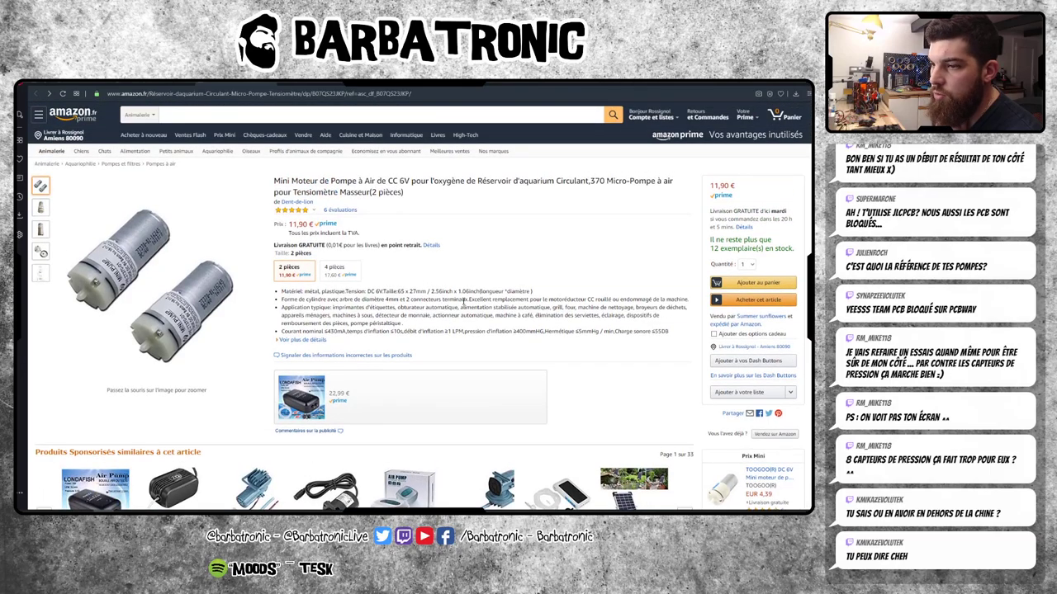
- Search Amazon for 'pompe air 370' and scroll through the results
click(262, 118)
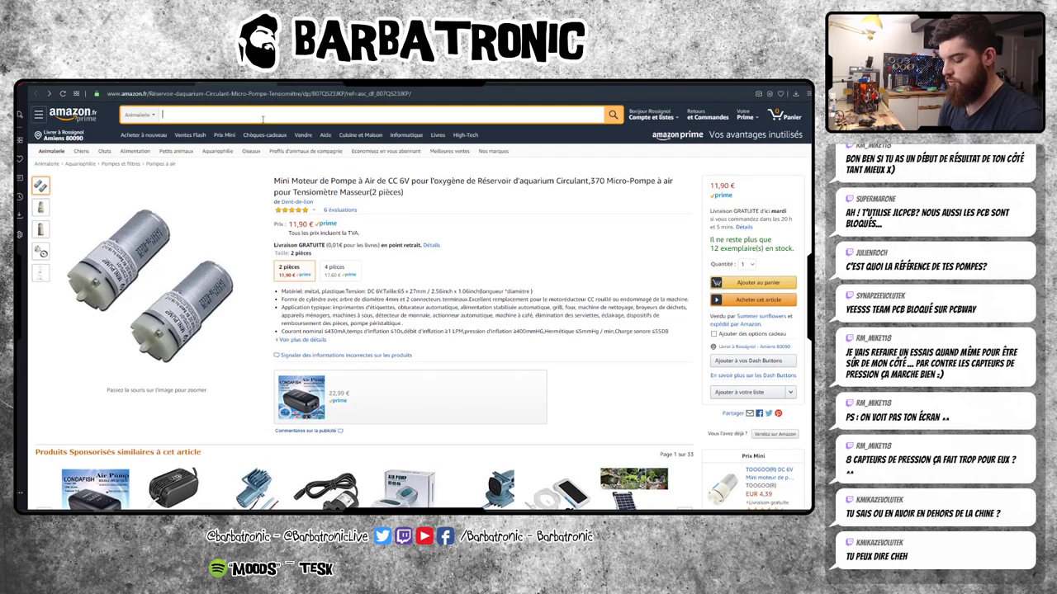
text(pomp)
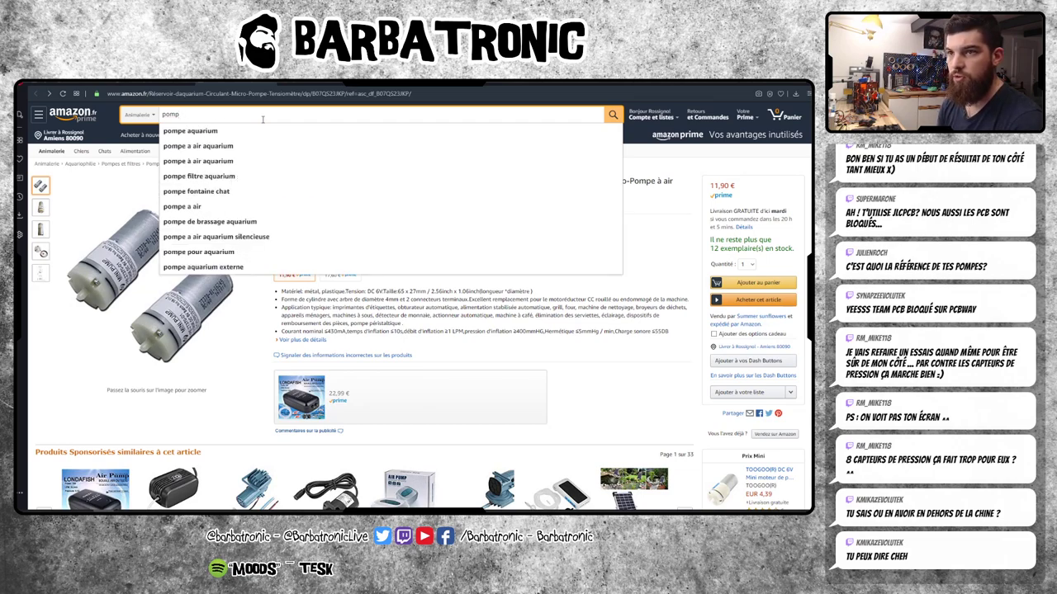
text(e air 3)
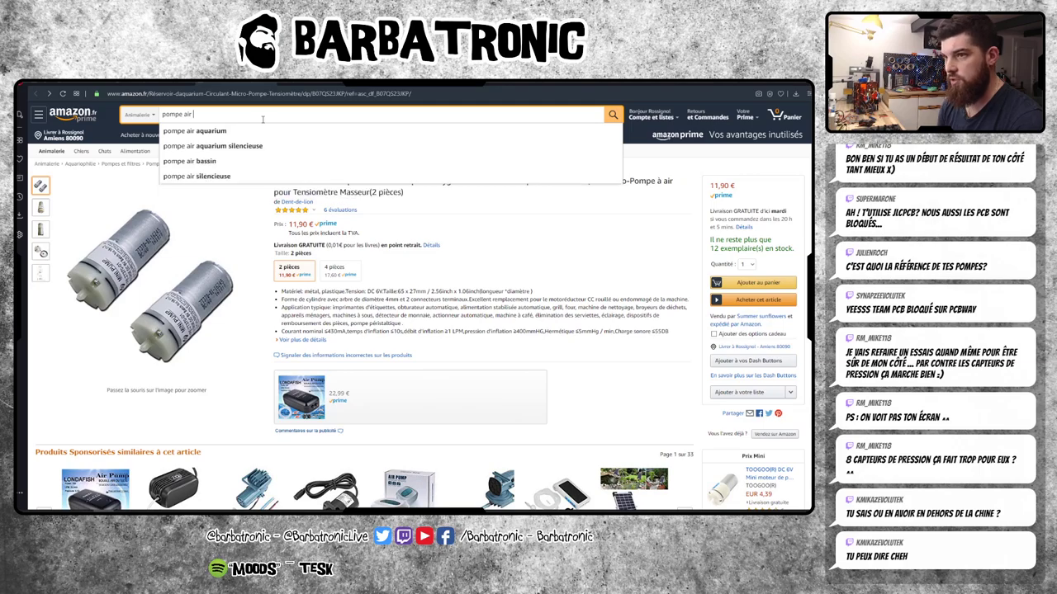
text(7)
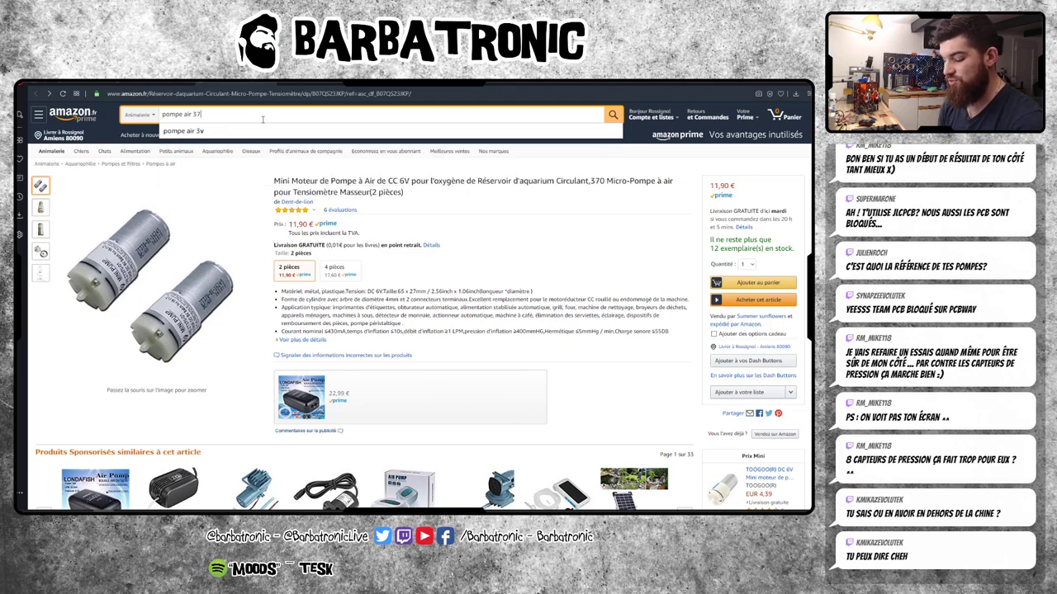
text(0)
key(Return)
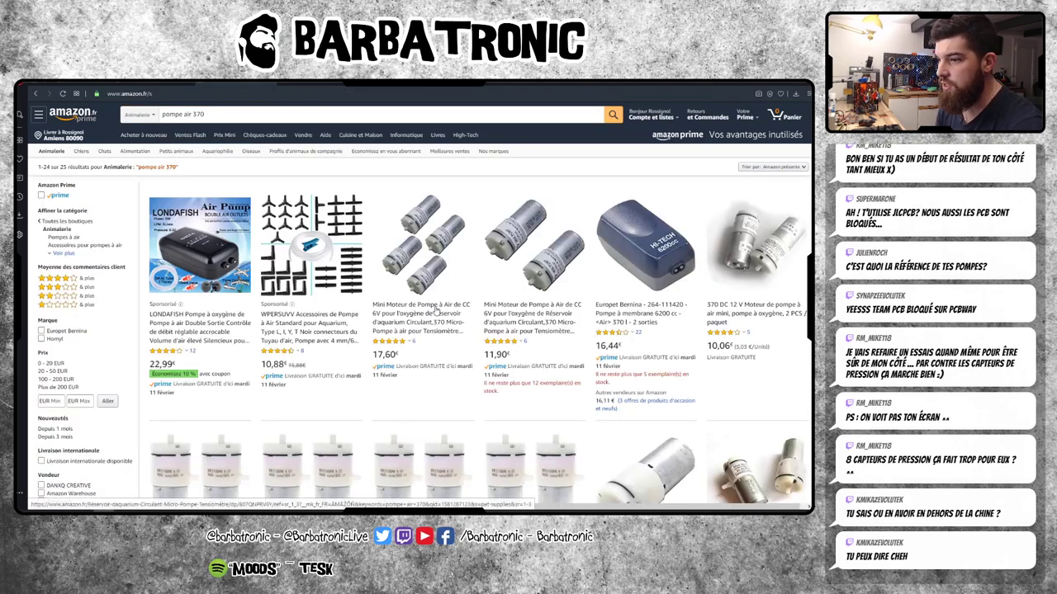
scroll(437, 311, down, 3)
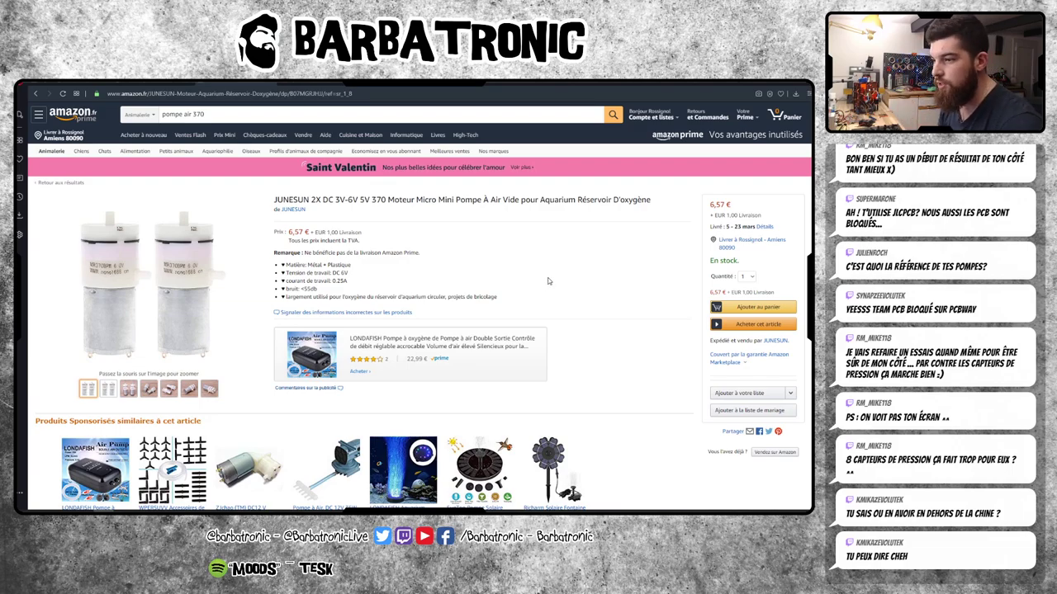
scroll(631, 342, down, 3)
scroll(639, 351, up, 3)
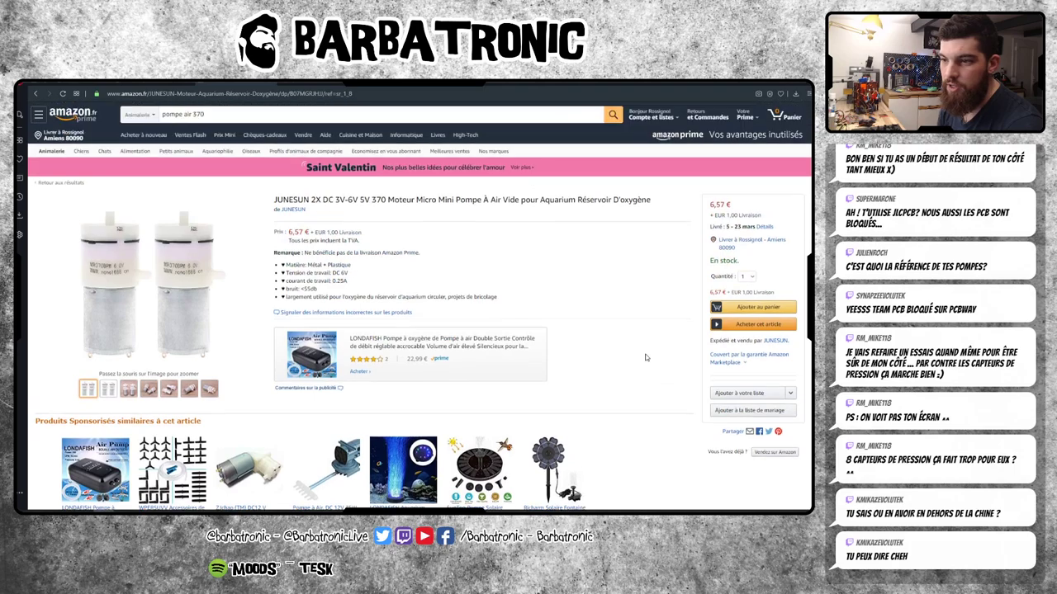
scroll(646, 355, down, 3)
scroll(646, 355, down, 2)
scroll(628, 355, down, 4)
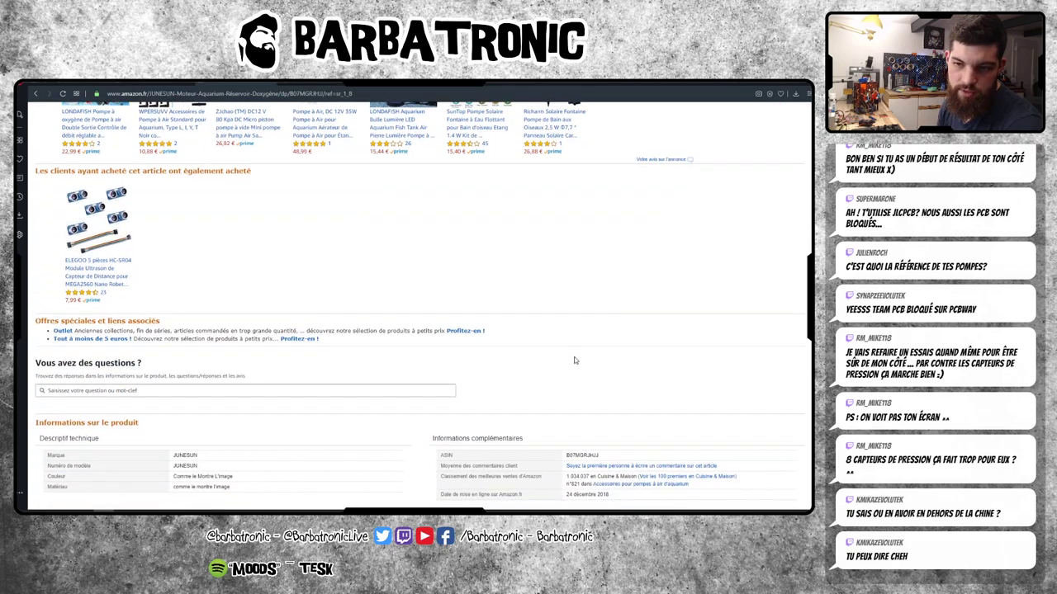
scroll(574, 357, down, 3)
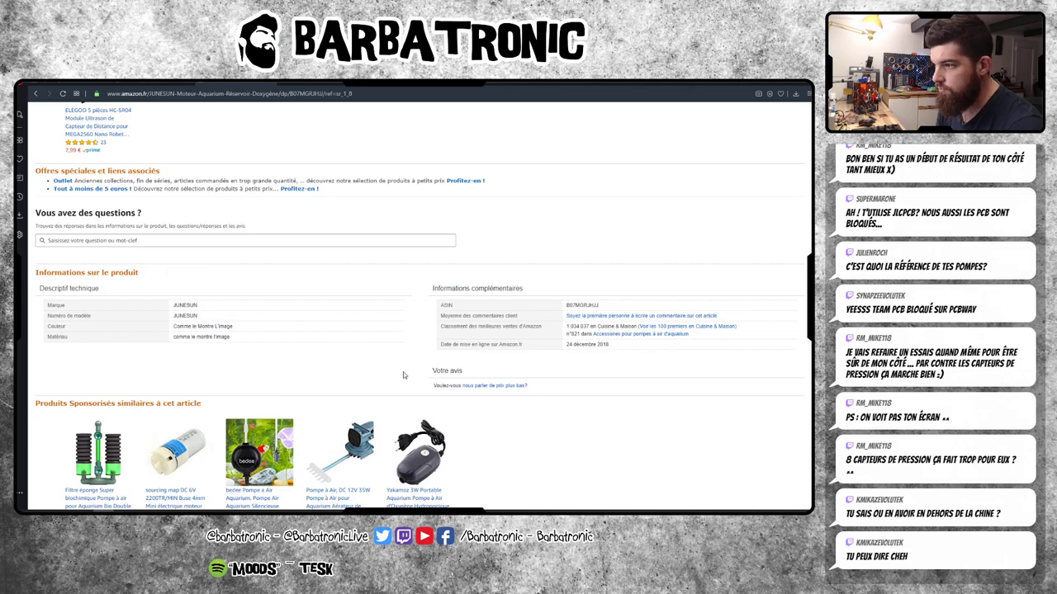
scroll(407, 369, up, 5)
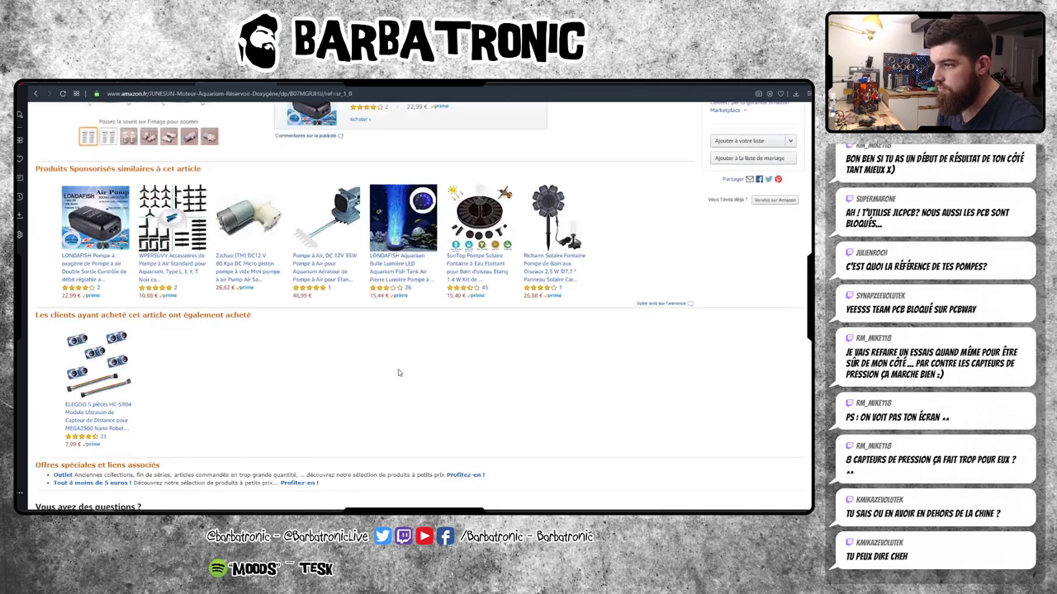
scroll(398, 369, up, 5)
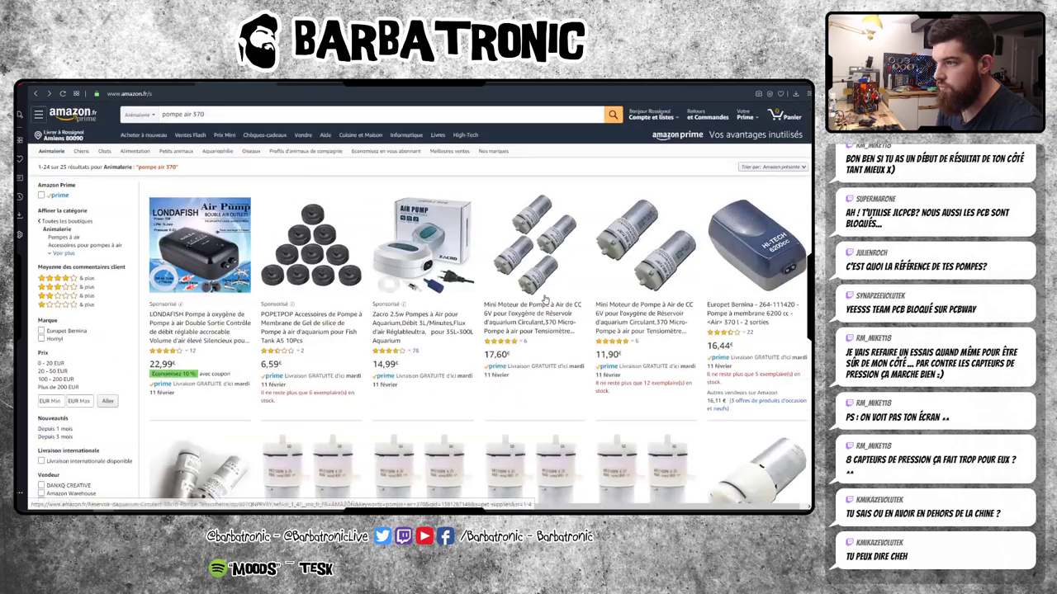
- Filter the results to Amazon Prime items only and browse the filtered list
click(40, 196)
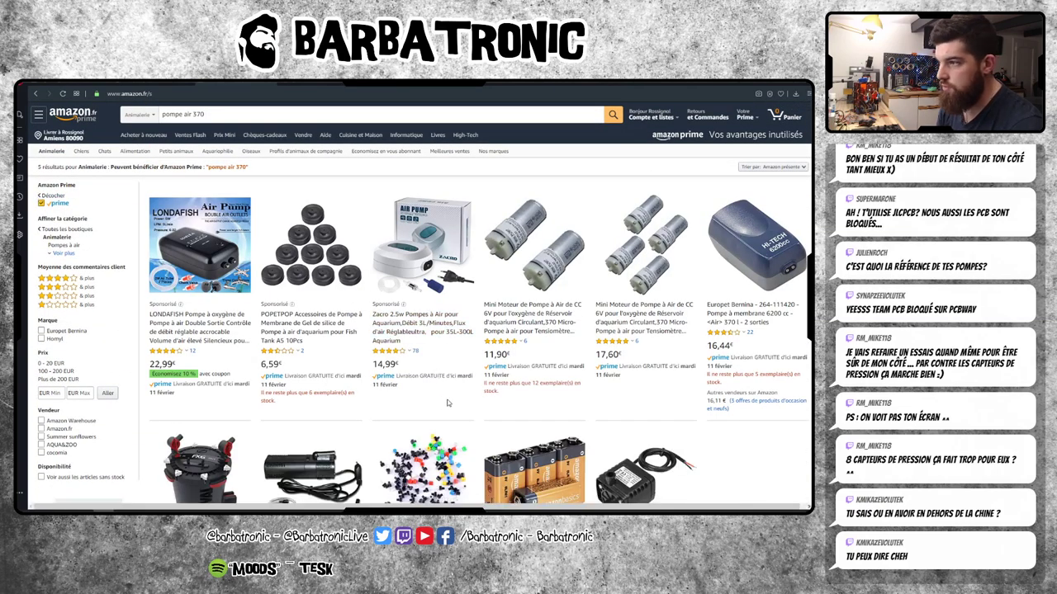
scroll(448, 402, down, 4)
scroll(448, 402, down, 3)
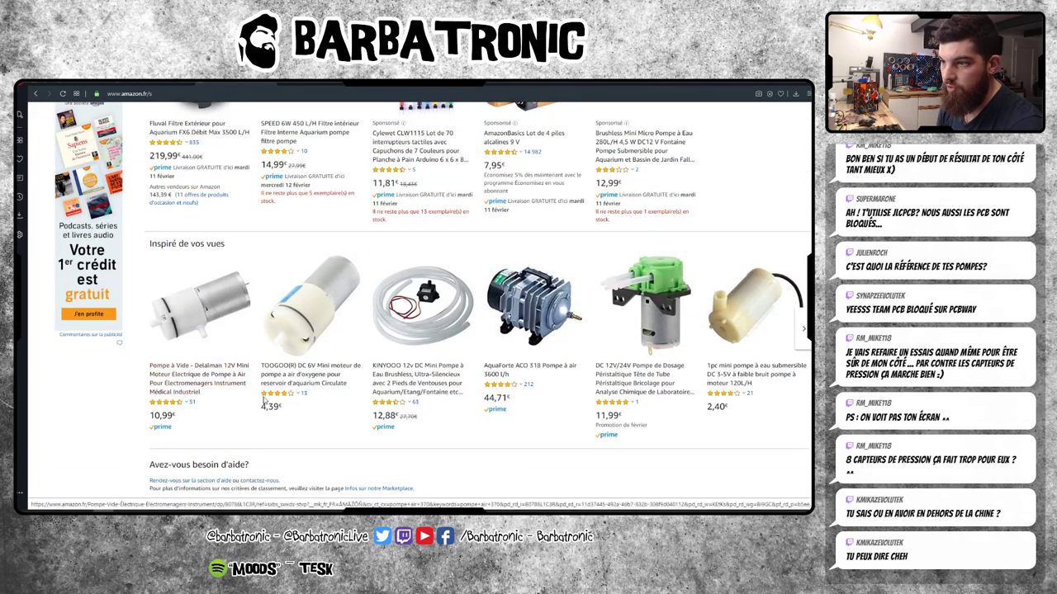
scroll(358, 406, down, 4)
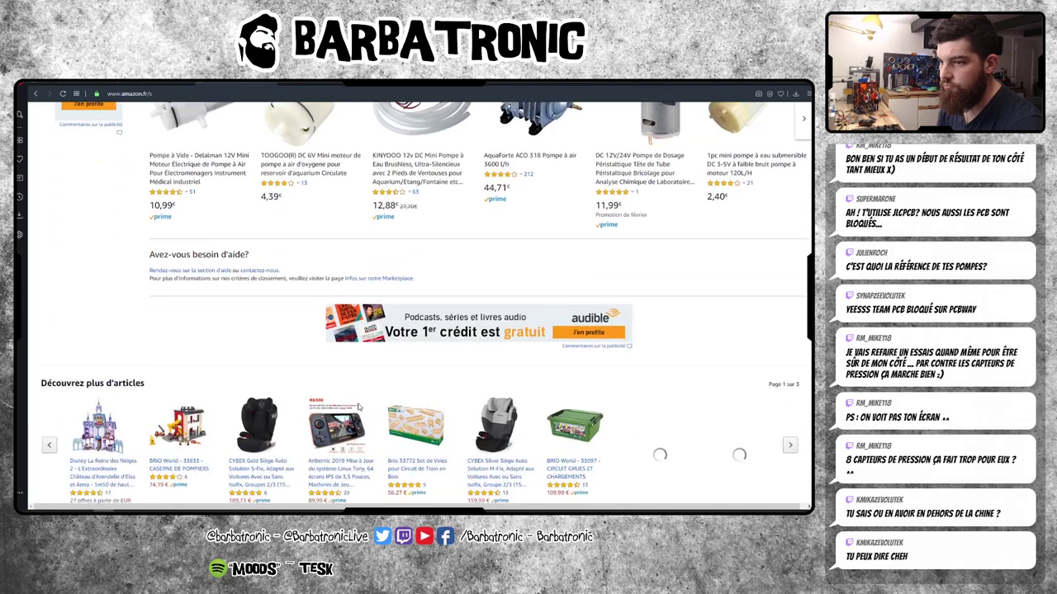
scroll(358, 406, up, 5)
scroll(358, 406, up, 6)
scroll(358, 406, up, 1)
scroll(358, 406, down, 2)
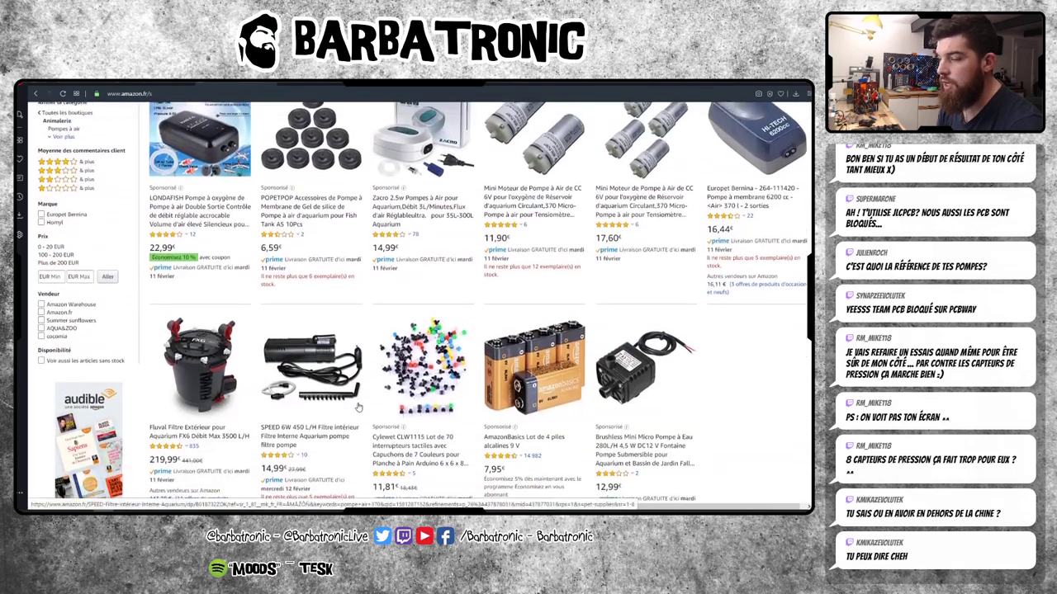
scroll(359, 406, up, 3)
- In a new tab, search Google for robotmaker and open the robot-maker.com site
click(329, 82)
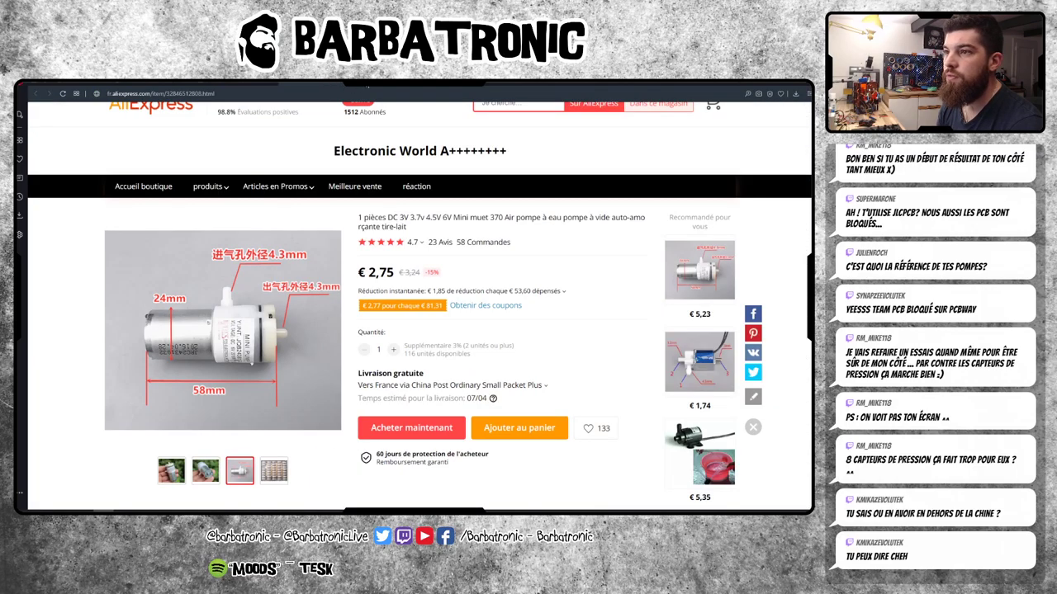
click(368, 84)
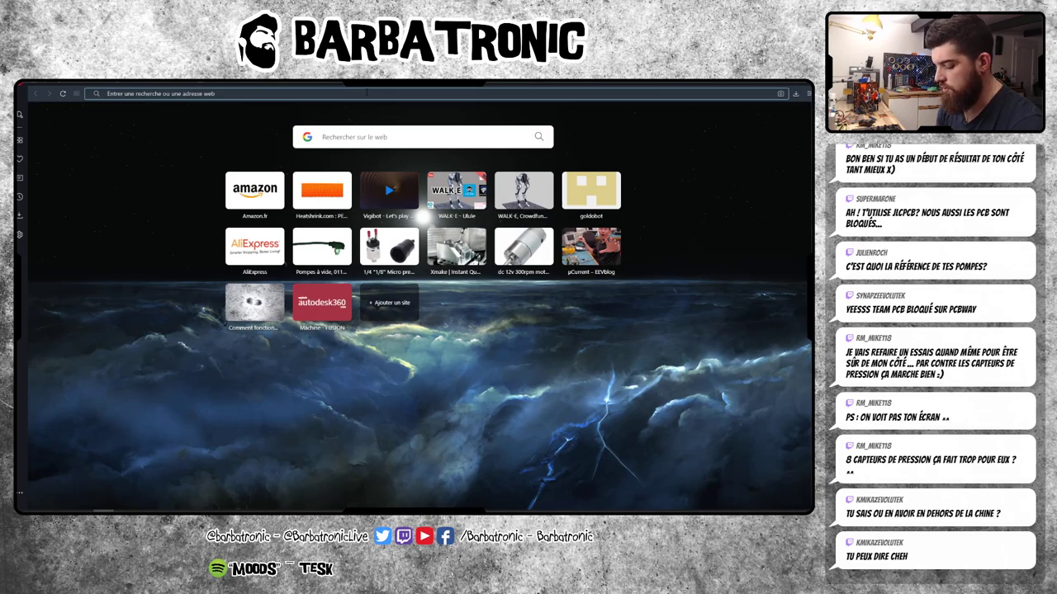
text(rob)
key(Delete)
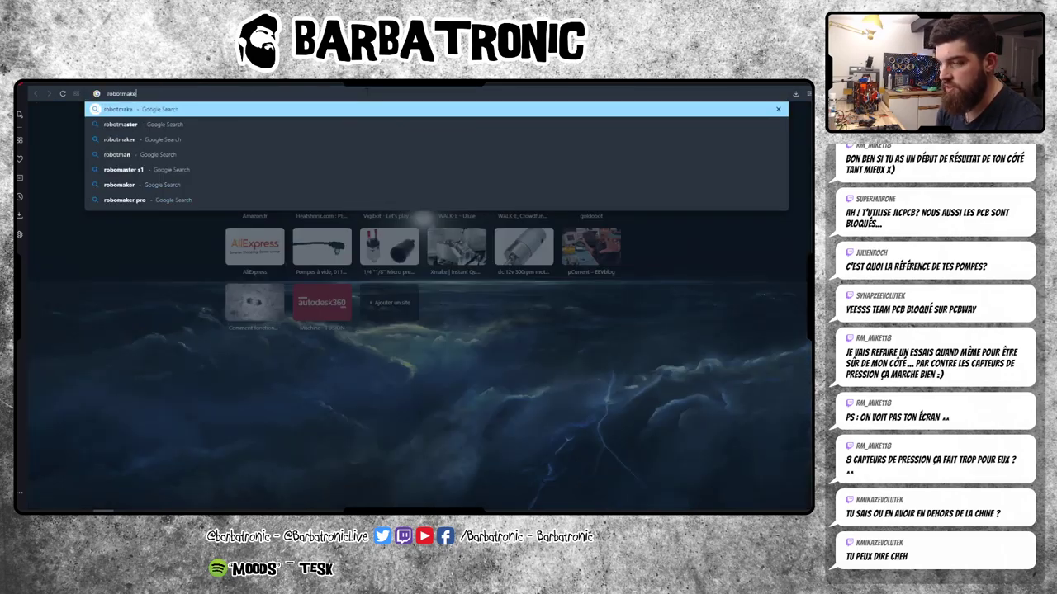
key(Return)
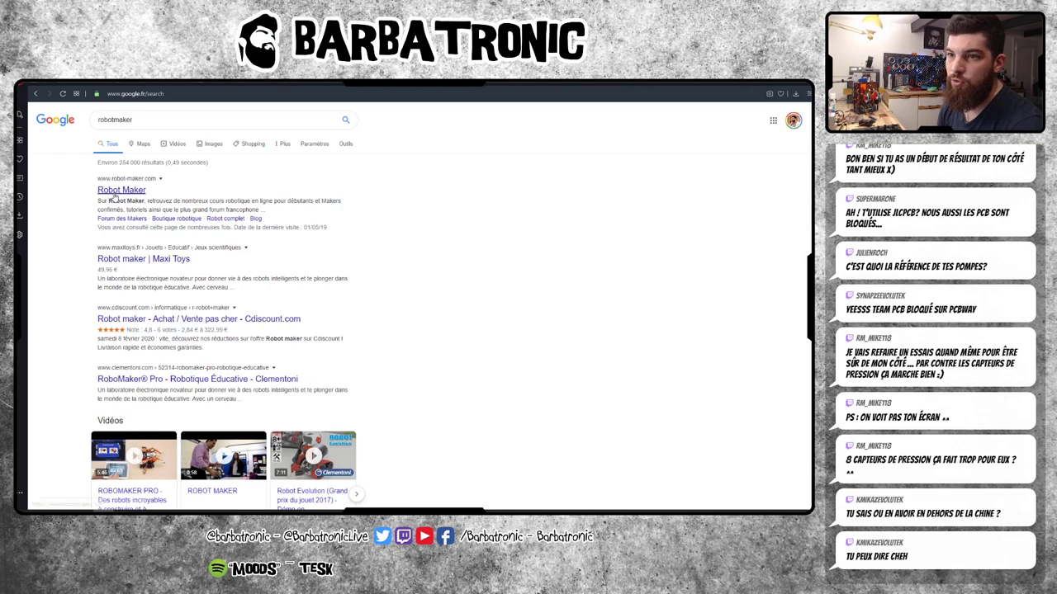
click(114, 195)
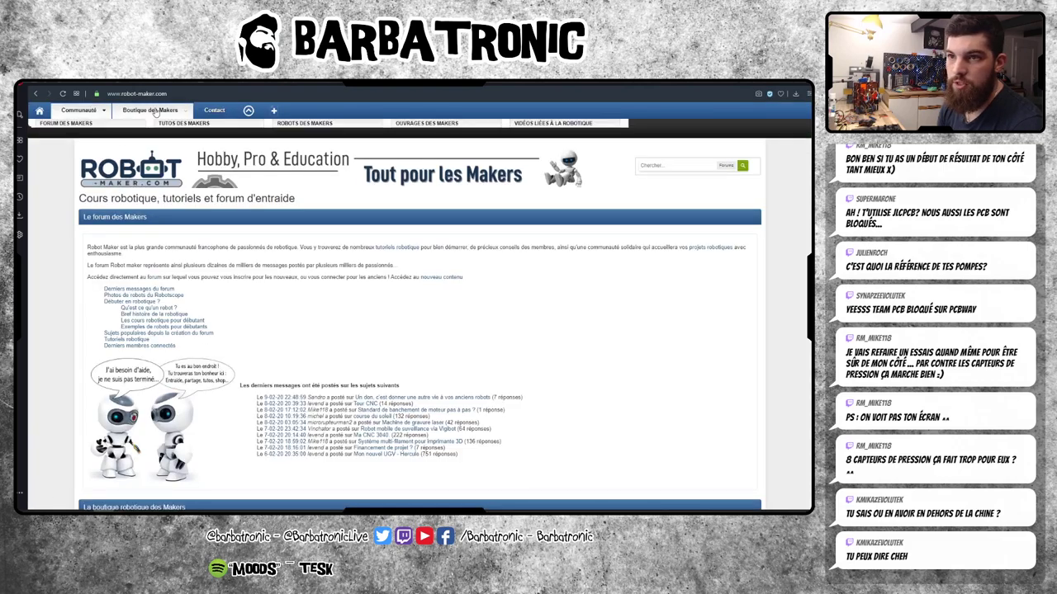
- Search the Boutique des Makers for 'pompe' and expand the Moteurs et actionneurs category
click(158, 113)
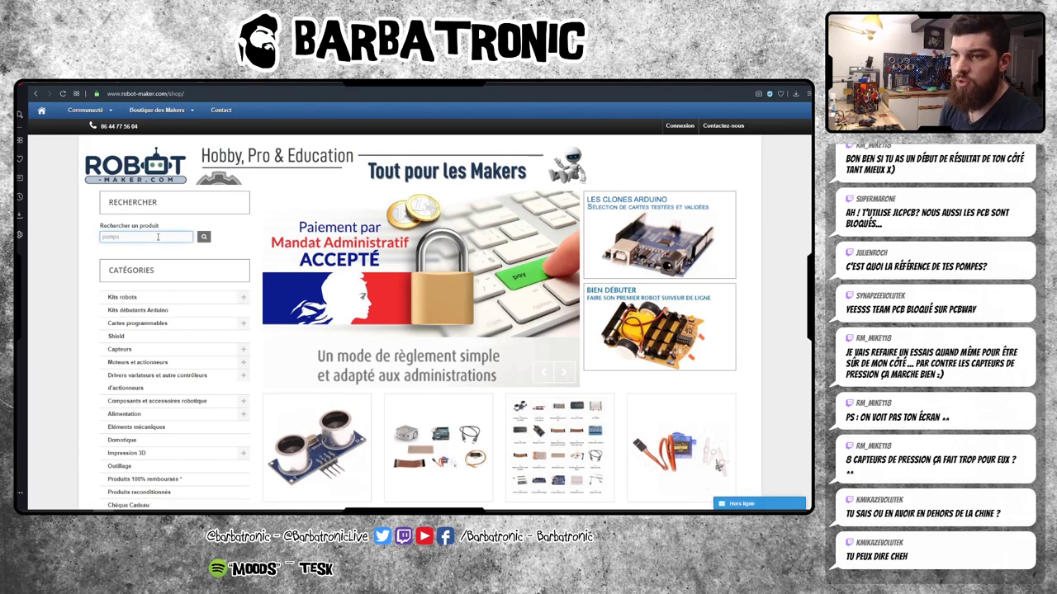
text(e)
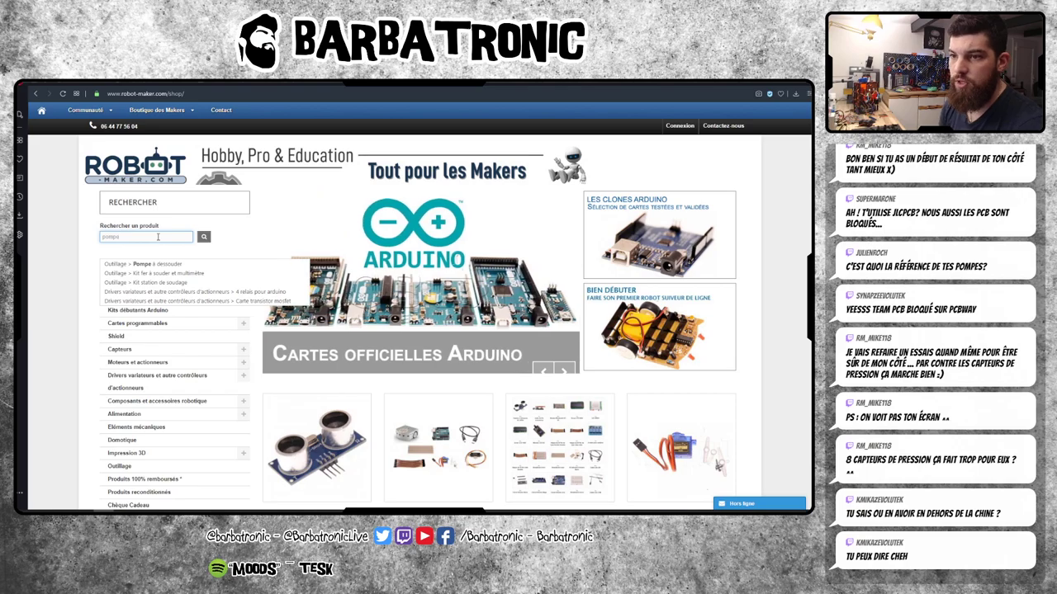
click(204, 237)
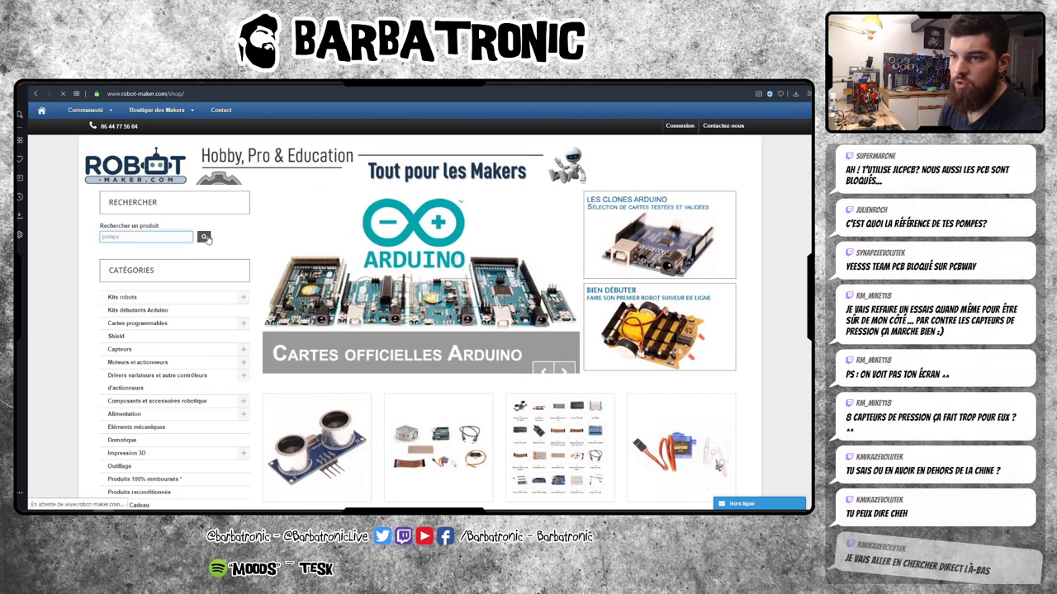
scroll(457, 377, down, 3)
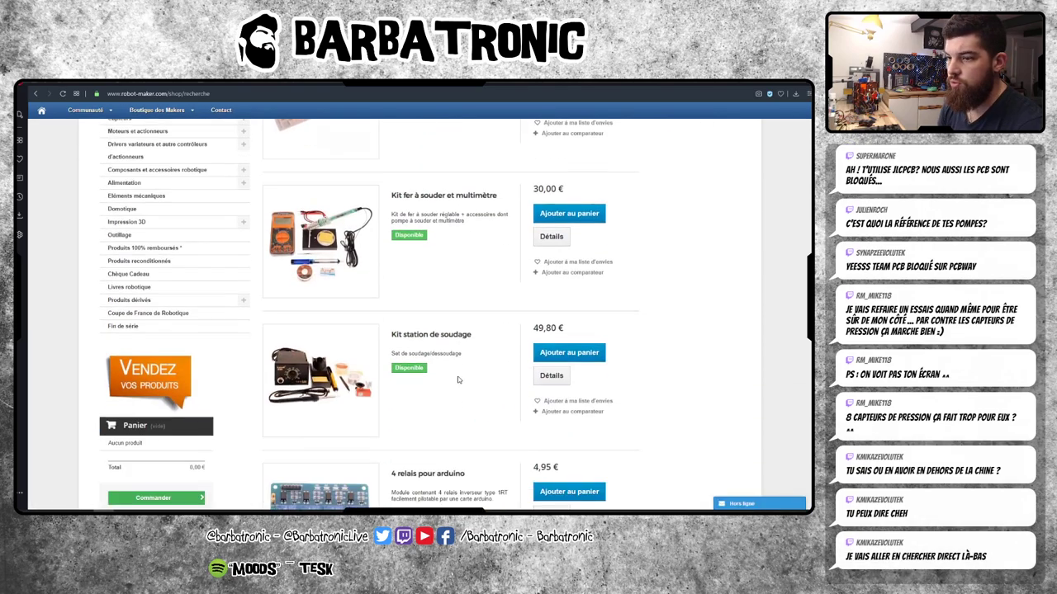
scroll(458, 376, down, 4)
scroll(457, 376, down, 3)
scroll(458, 378, up, 3)
scroll(458, 378, up, 3)
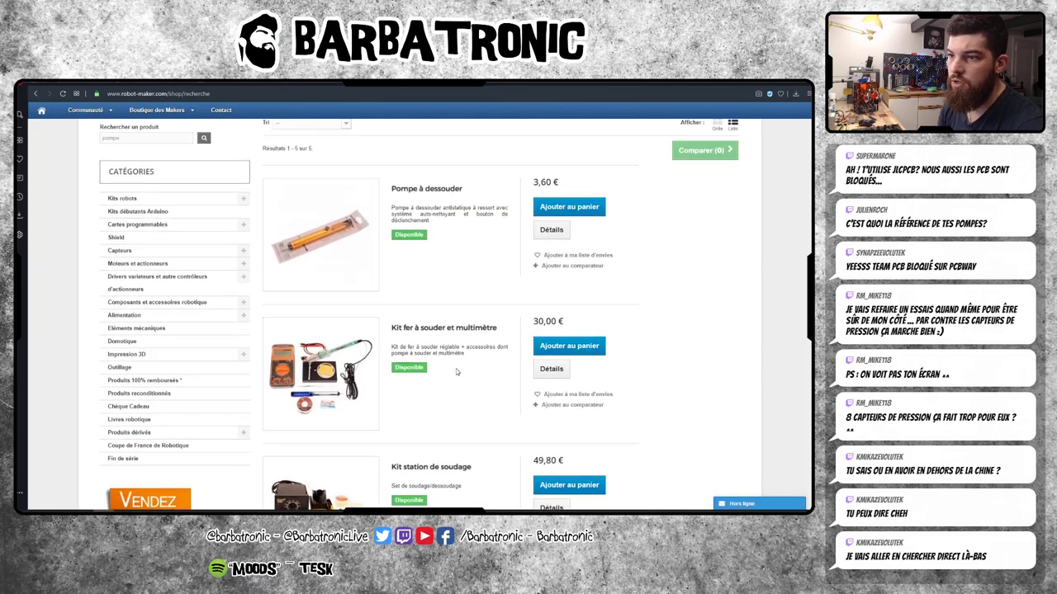
scroll(456, 373, up, 3)
scroll(454, 370, up, 2)
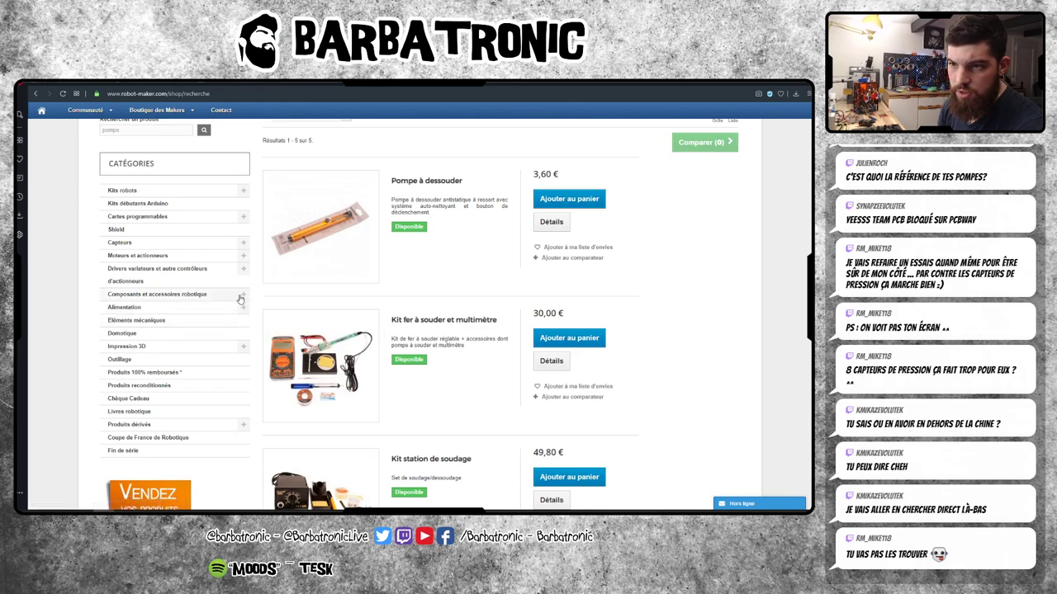
click(242, 255)
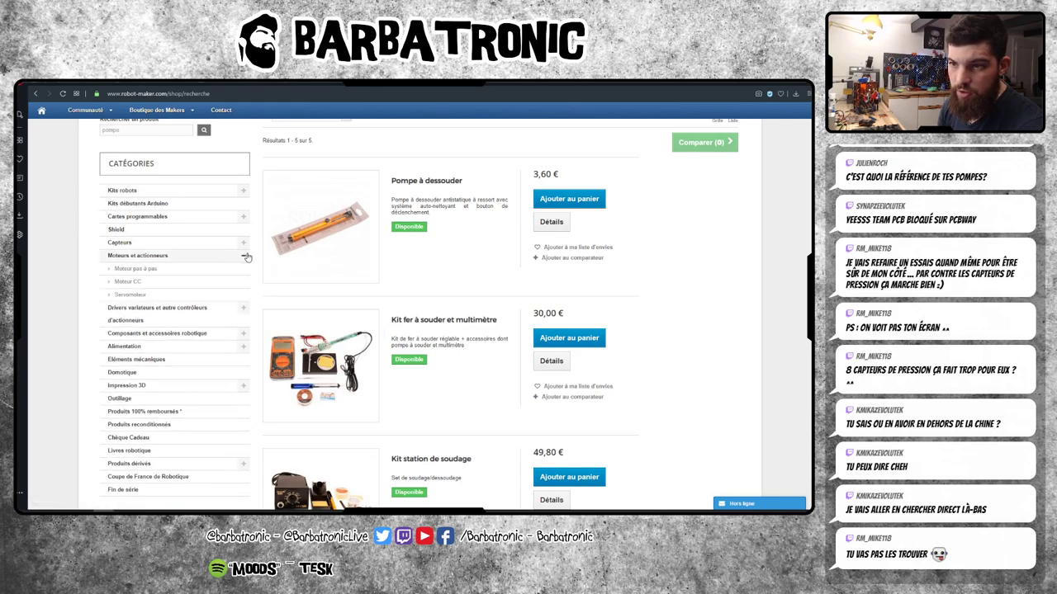
- Open Moteurs et actionneurs and scroll its 21 products, from the 1,35 € Moteur cc 1.5V to NEMA 17 steppers
click(157, 259)
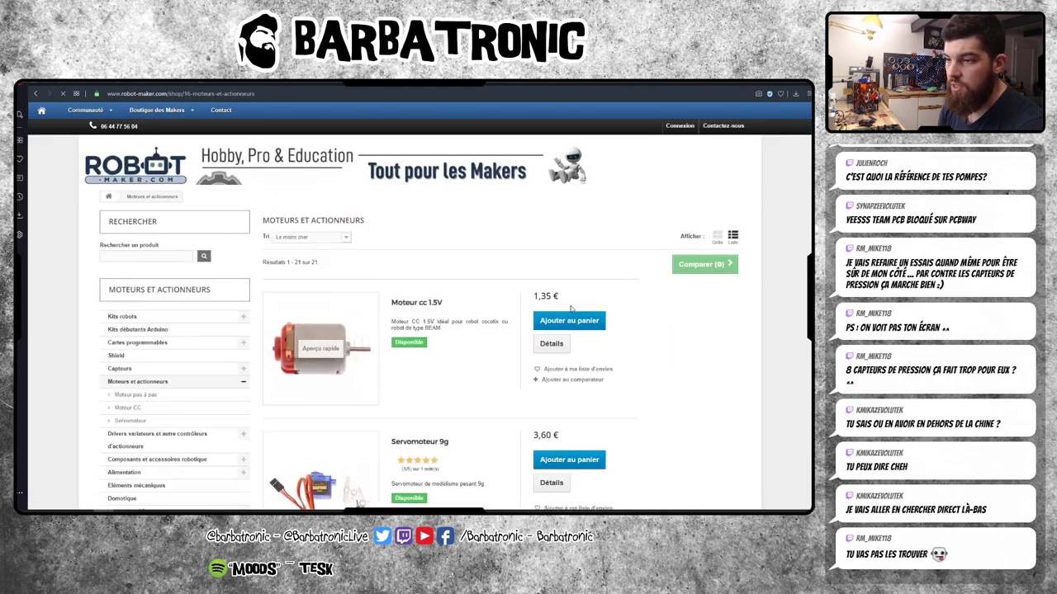
scroll(473, 355, down, 5)
scroll(473, 355, down, 3)
scroll(472, 353, down, 4)
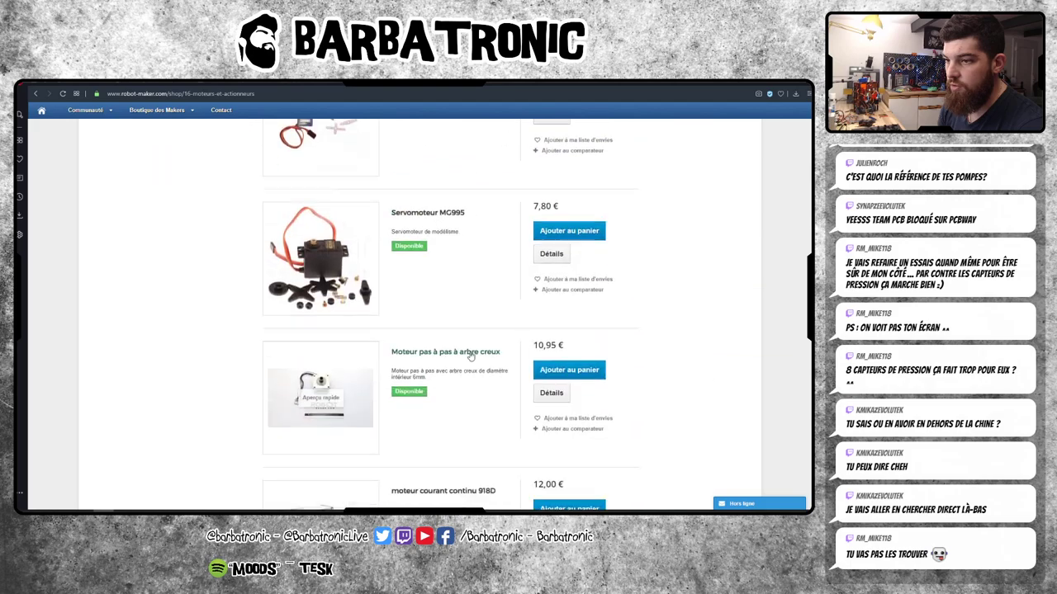
scroll(472, 353, down, 2)
scroll(472, 351, up, 4)
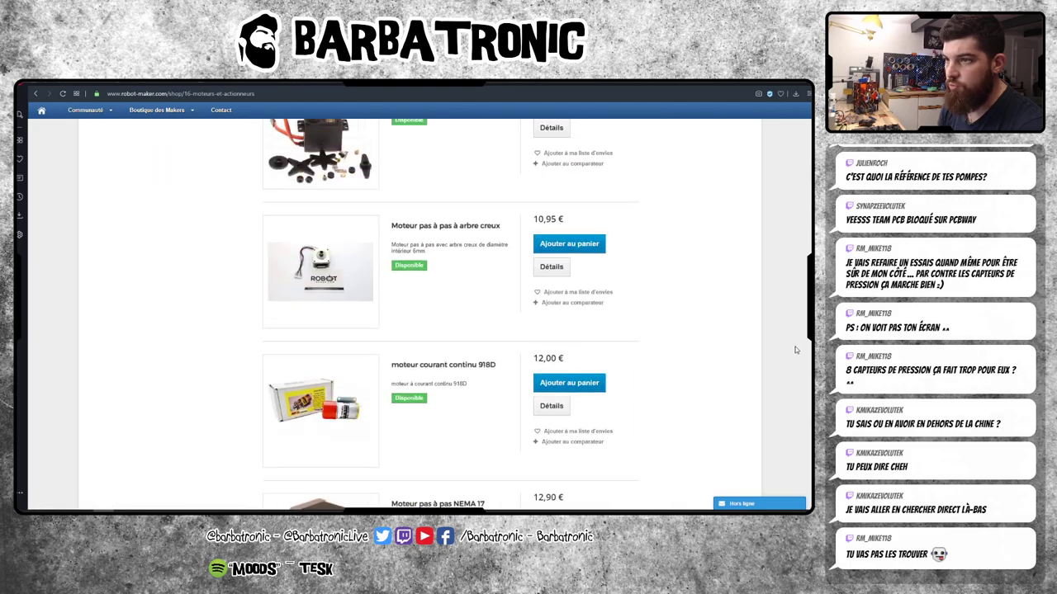
scroll(776, 350, up, 3)
scroll(765, 350, down, 3)
scroll(755, 353, down, 5)
scroll(747, 357, down, 5)
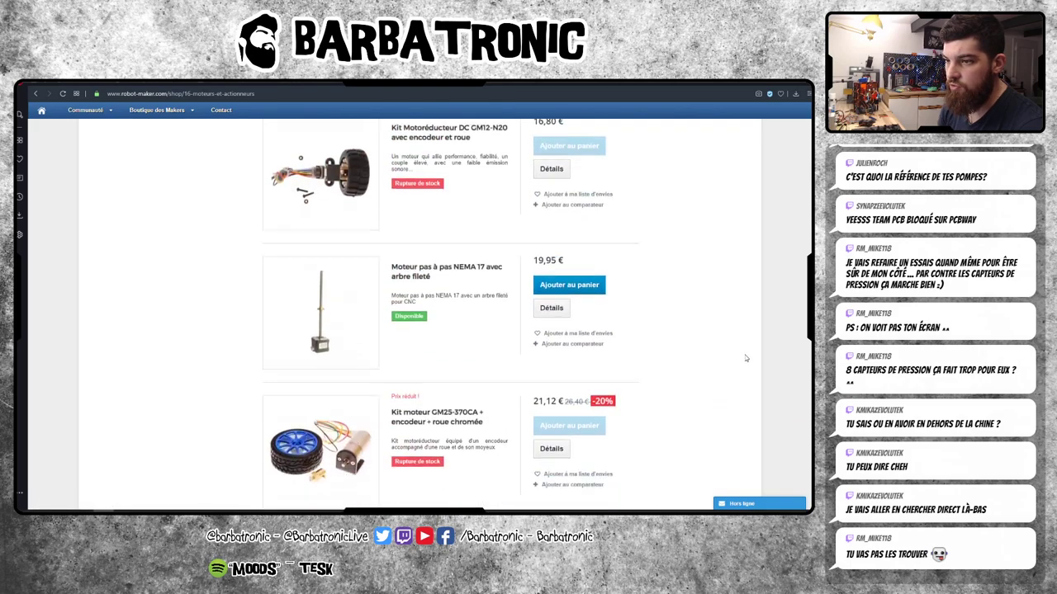
scroll(745, 358, down, 2)
scroll(744, 353, down, 5)
scroll(744, 353, down, 3)
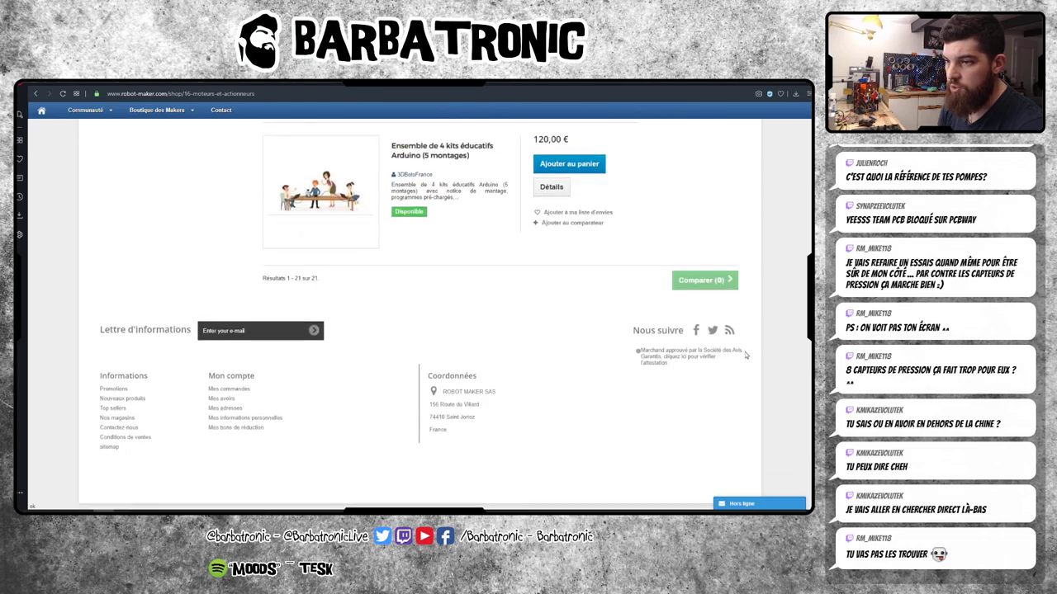
scroll(592, 350, up, 5)
scroll(537, 355, up, 5)
scroll(492, 360, up, 5)
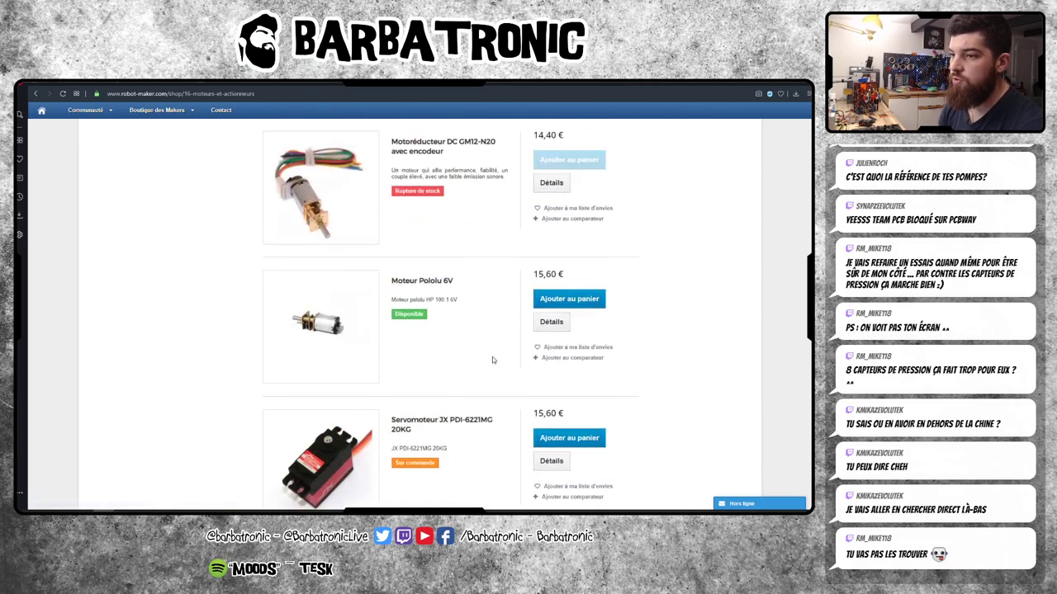
scroll(489, 363, up, 5)
scroll(487, 367, up, 5)
scroll(495, 380, down, 5)
scroll(502, 393, down, 2)
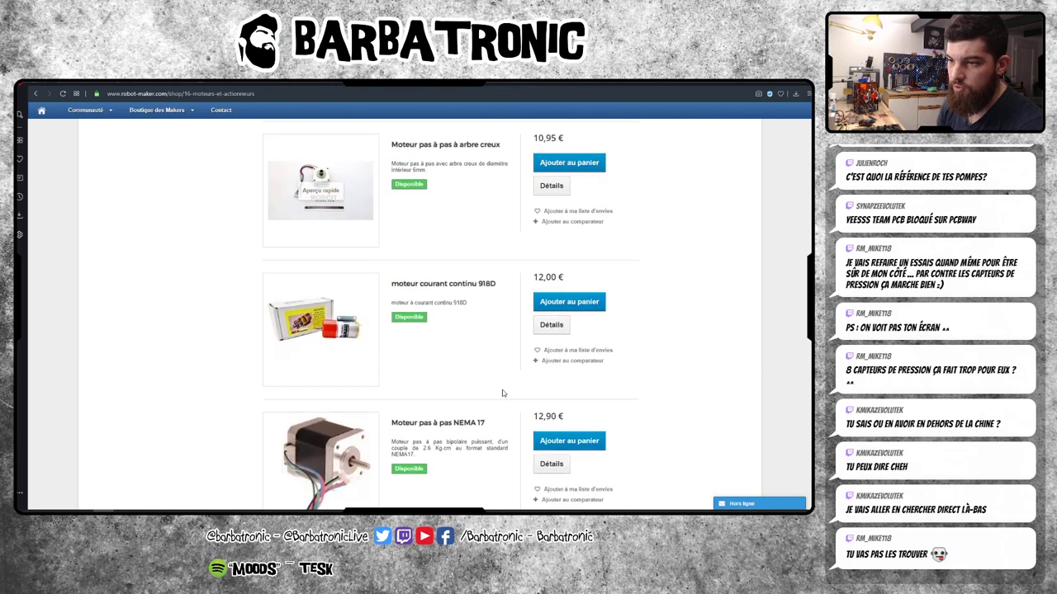
scroll(502, 393, up, 5)
scroll(491, 392, up, 5)
scroll(475, 391, up, 3)
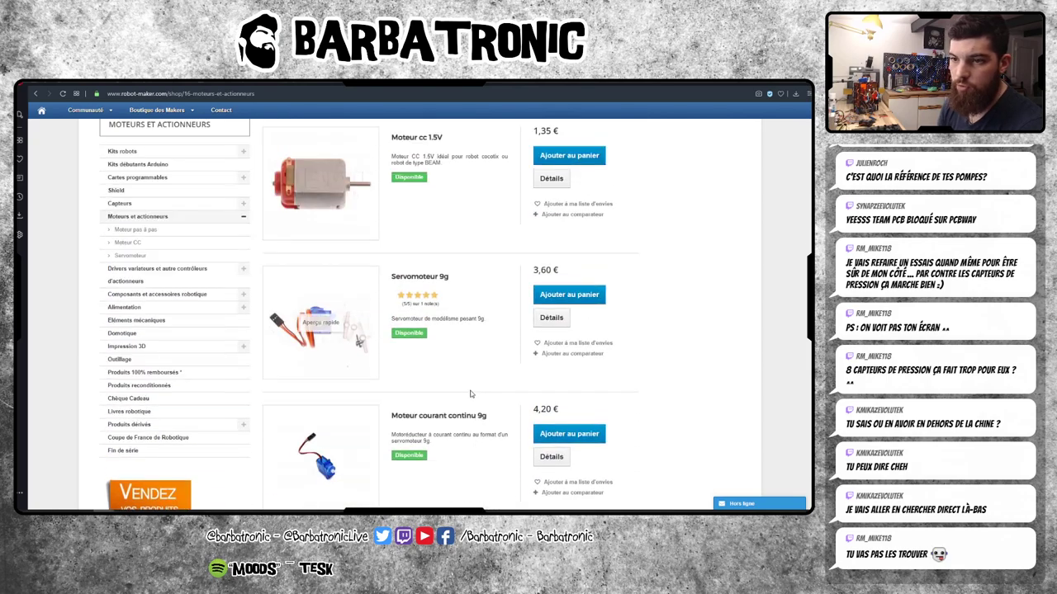
- Browse the robot-maker.com 'Composants et accessoires robotique' parts, such as LEDs and resistors, then go to the AliExpress pump tab
click(196, 295)
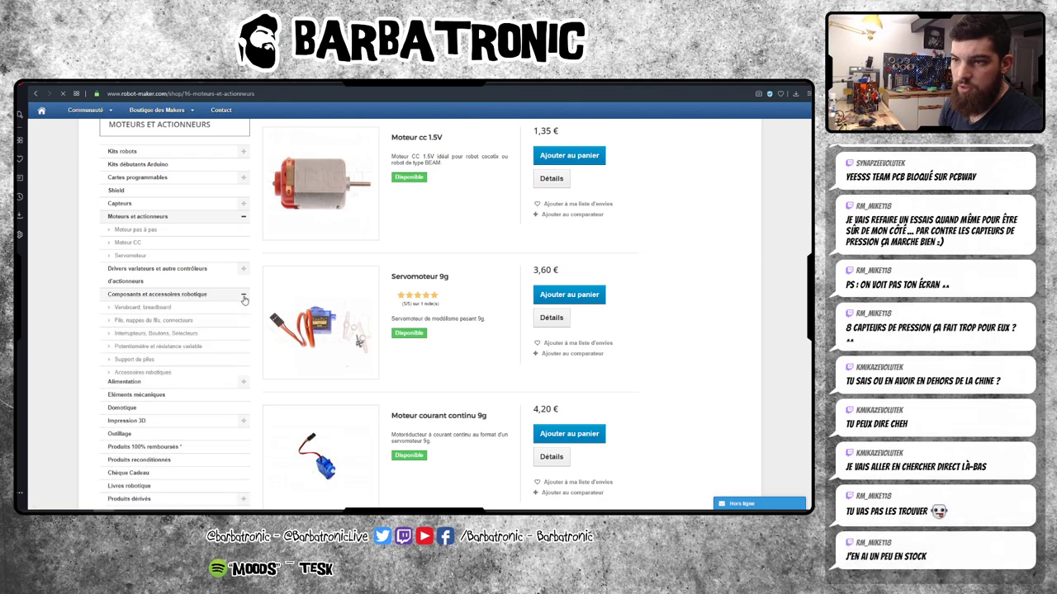
scroll(282, 354, down, 3)
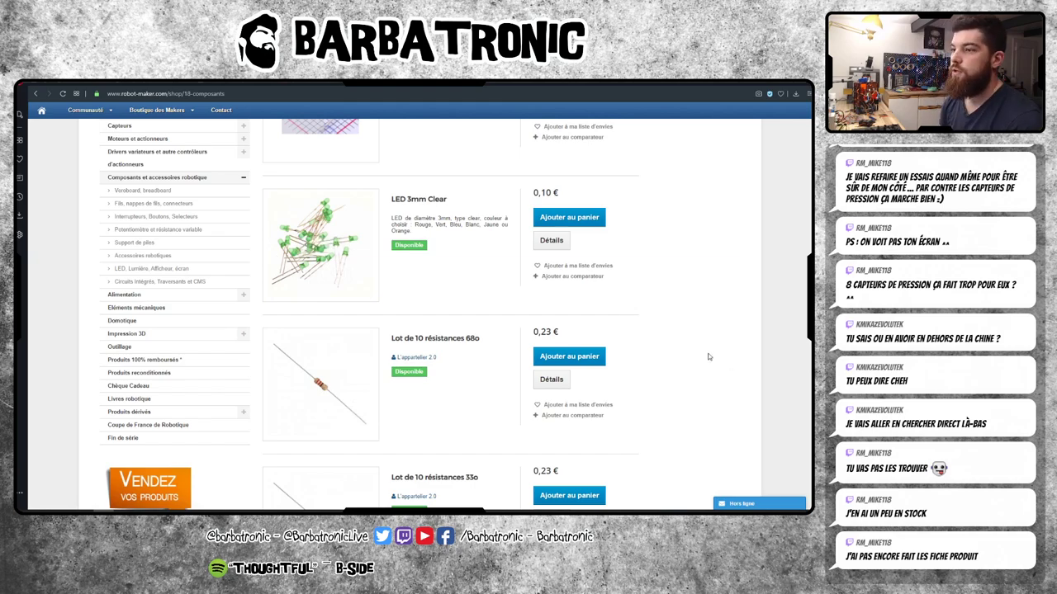
scroll(670, 349, up, 5)
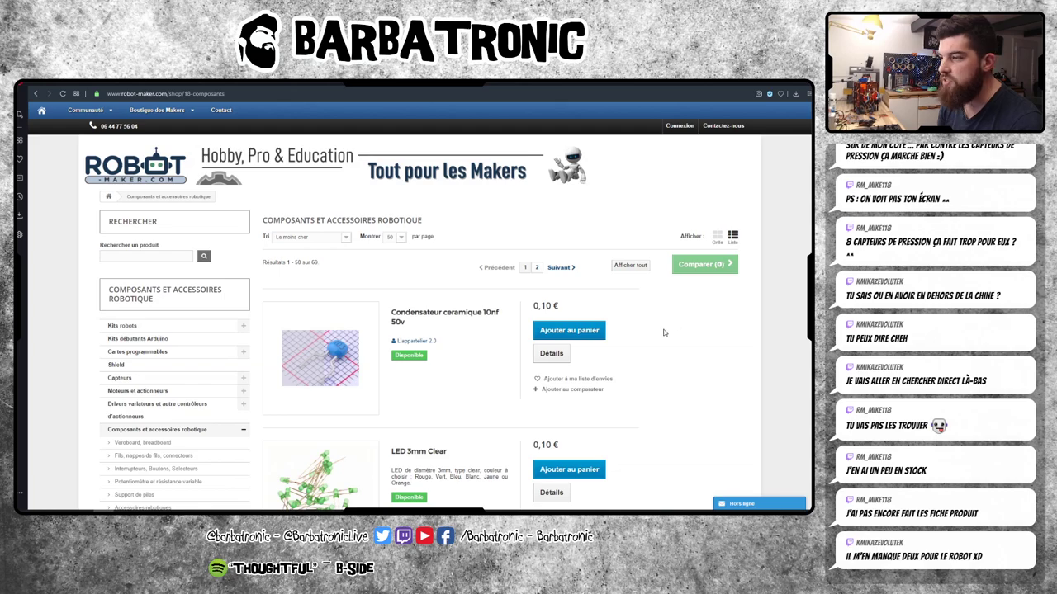
scroll(683, 331, down, 3)
scroll(666, 342, up, 3)
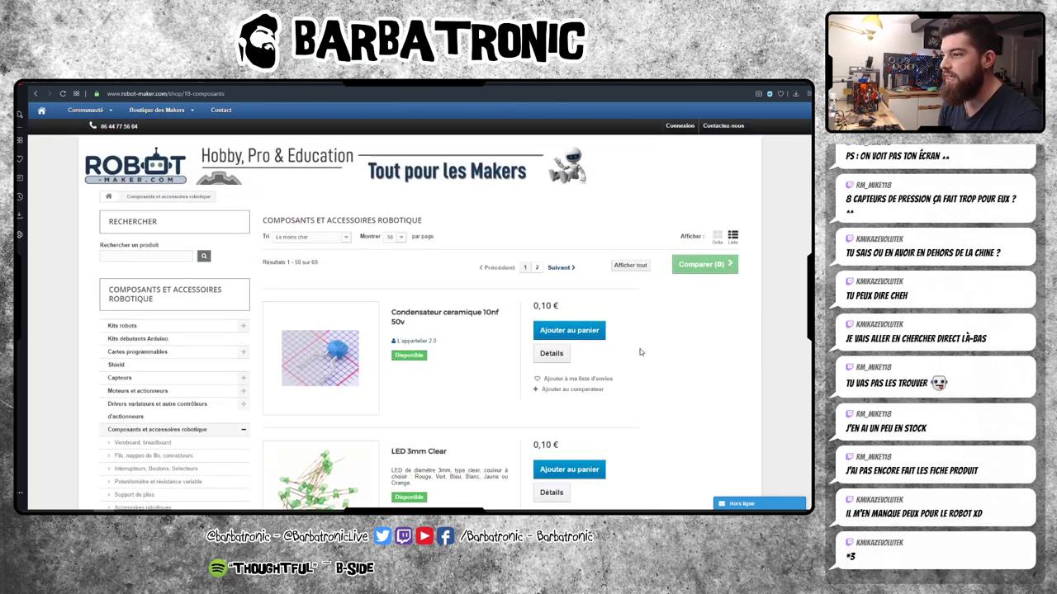
scroll(652, 363, down, 1)
scroll(665, 376, down, 2)
scroll(681, 392, up, 3)
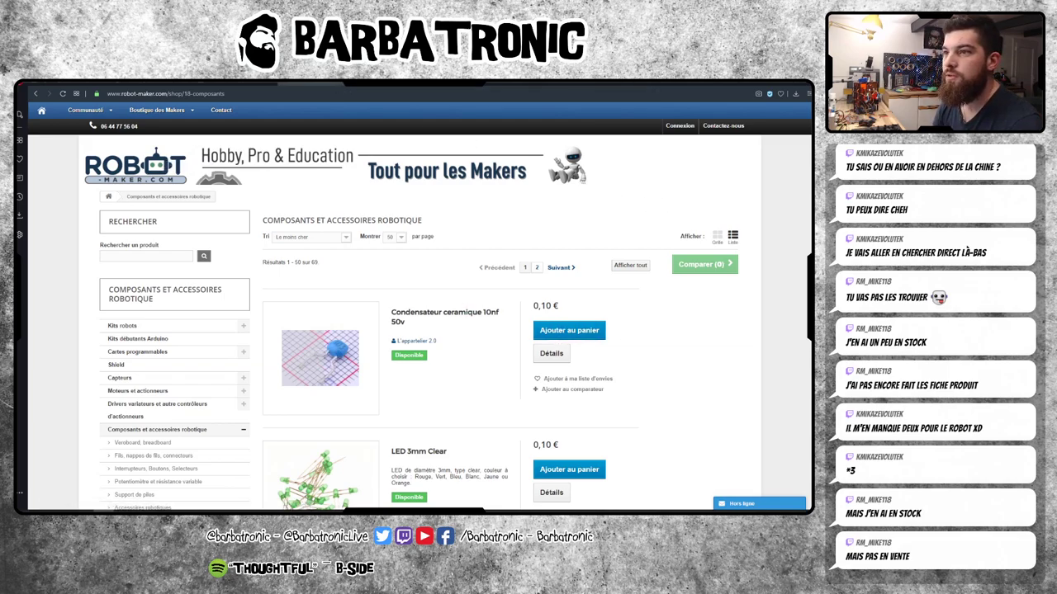
click(322, 84)
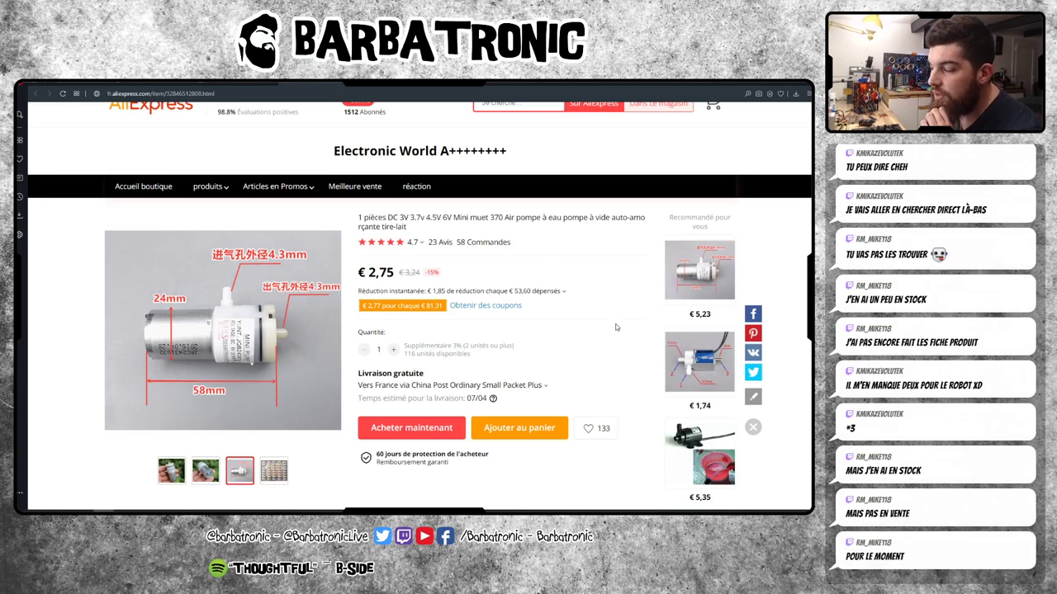
- Review the AliExpress mini 370 air pump listing and its €2,75 price
scroll(615, 327, up, 1)
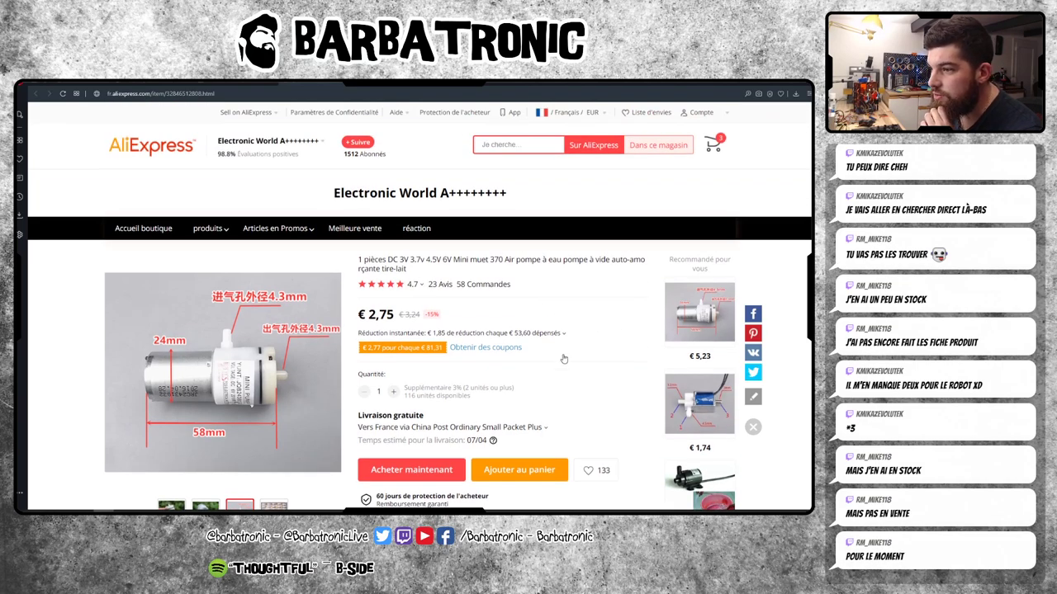
scroll(564, 359, down, 3)
scroll(314, 347, up, 3)
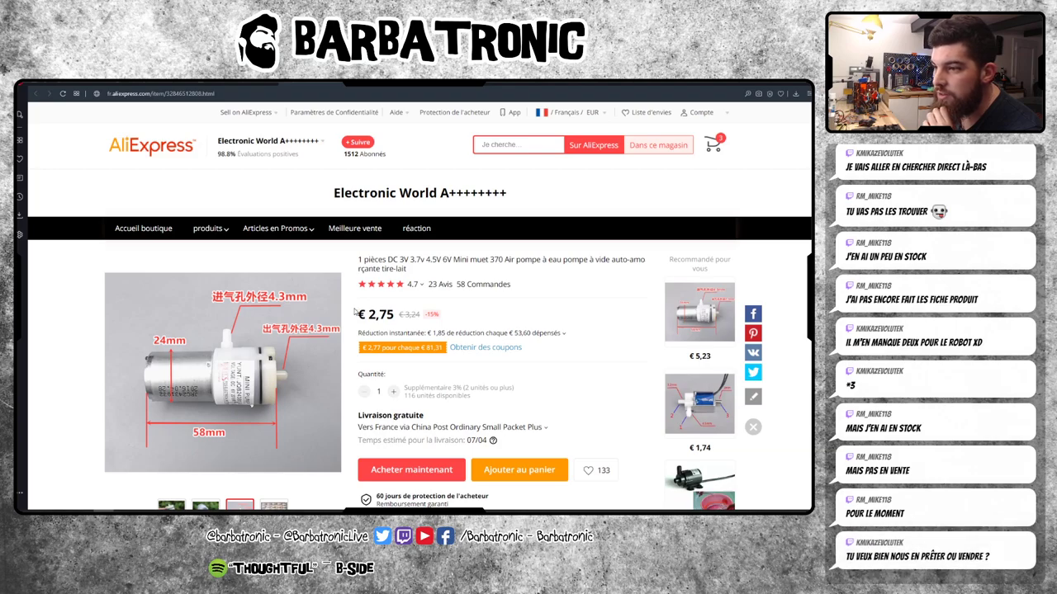
click(567, 308)
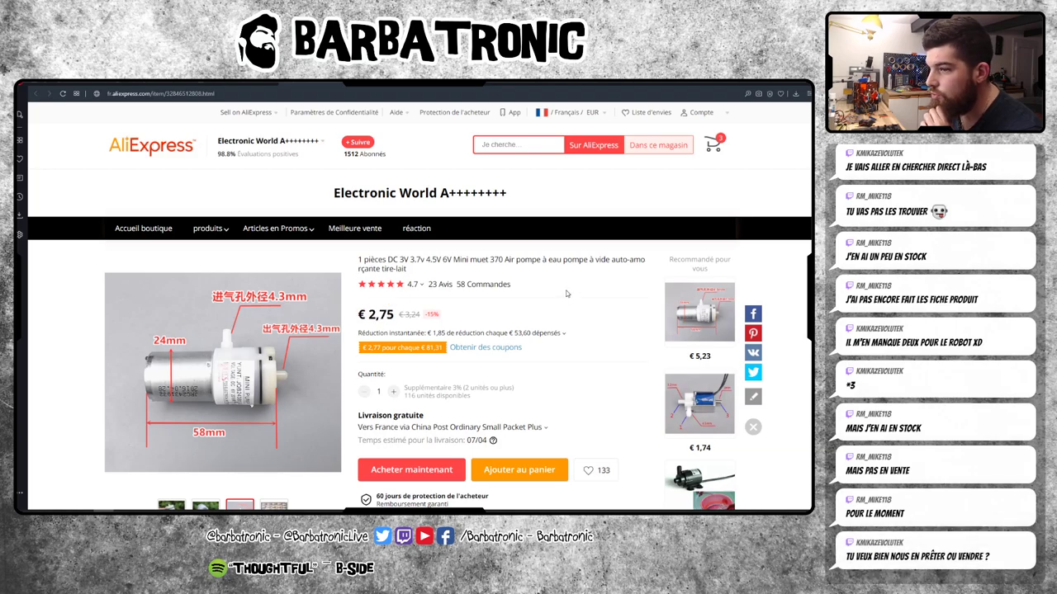
- Look over the Amazon 'pompe air 370' results, then close tabs to reach the Eagle (logiciel) Wikipedia article
click(253, 83)
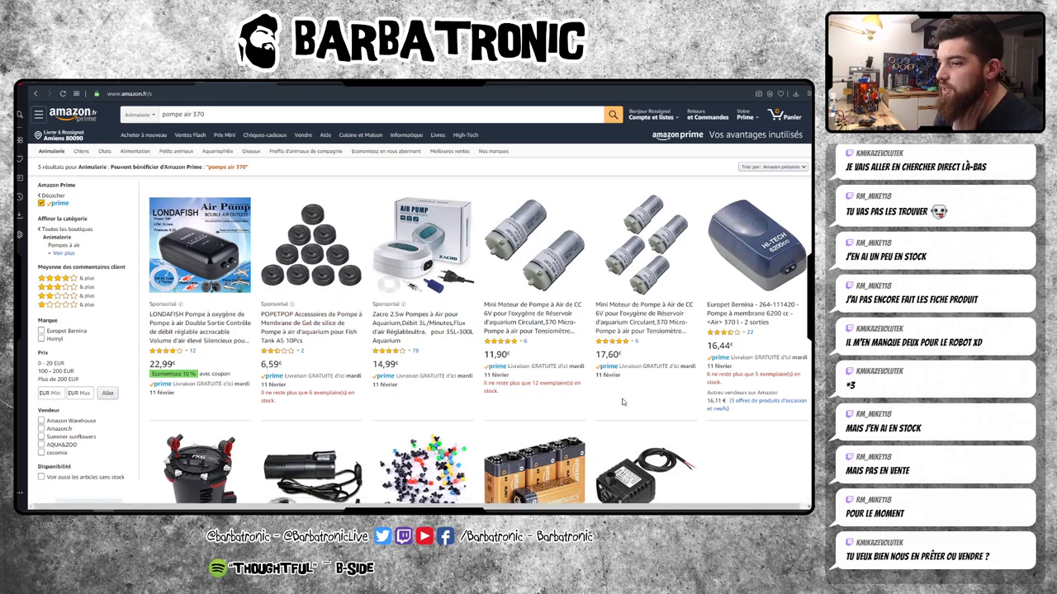
scroll(609, 409, down, 3)
scroll(510, 351, down, 3)
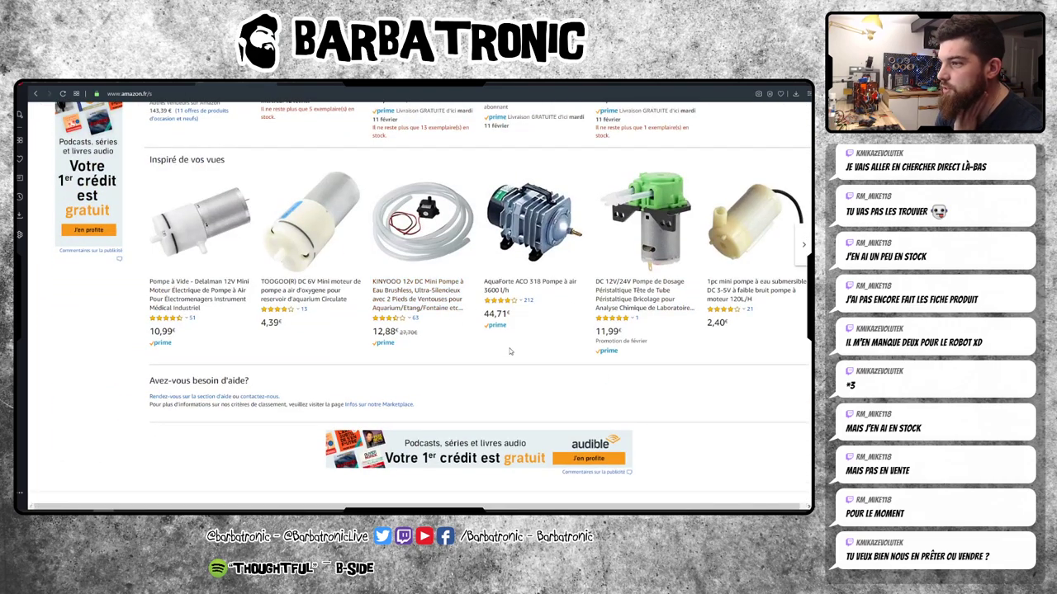
scroll(551, 351, up, 3)
scroll(523, 352, up, 3)
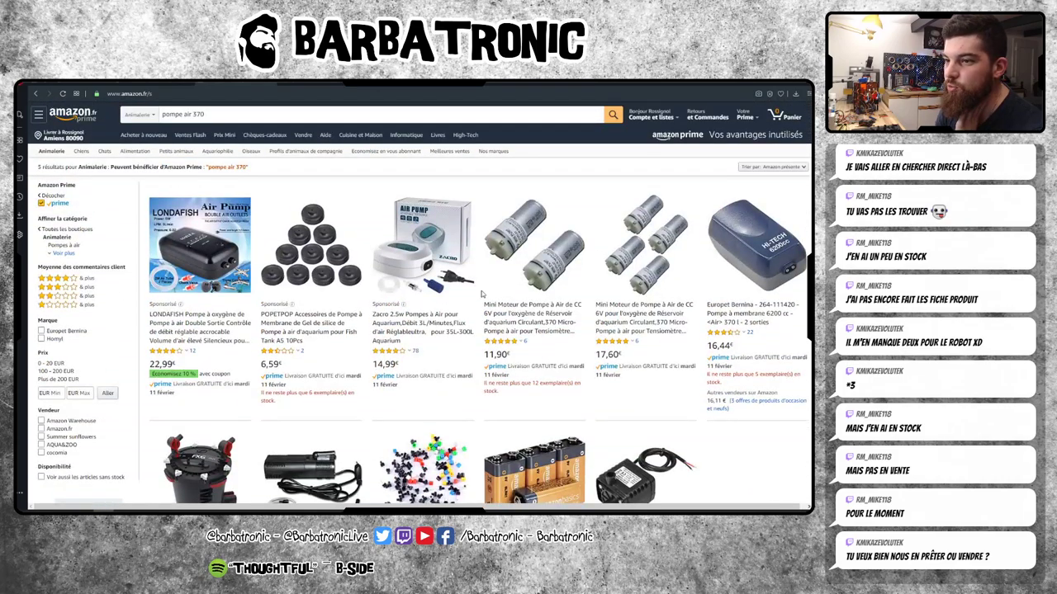
key(ctrl+w)
key(ctrl+w)
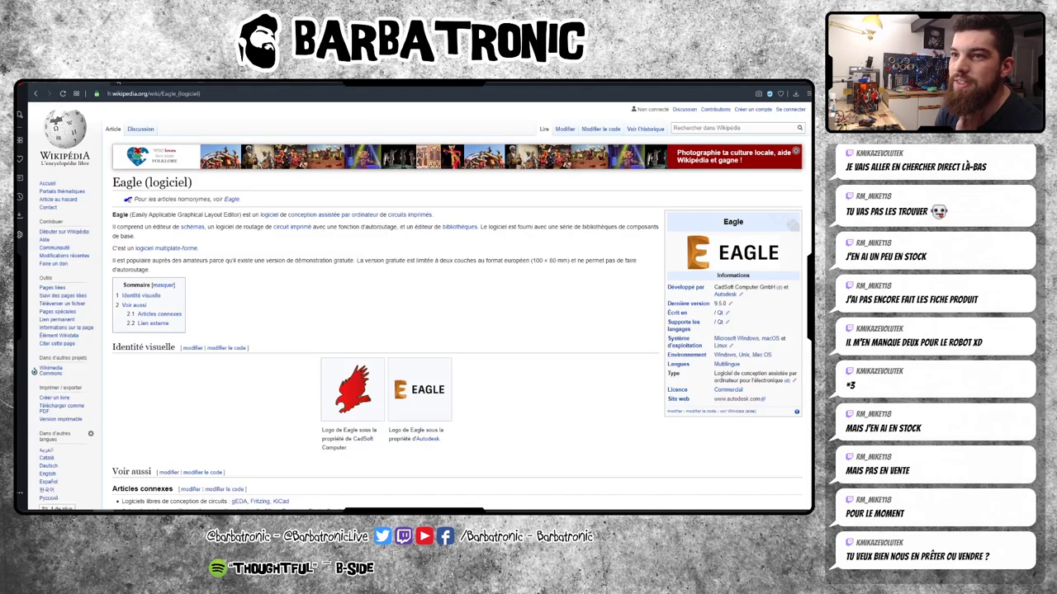
key(ctrl+w)
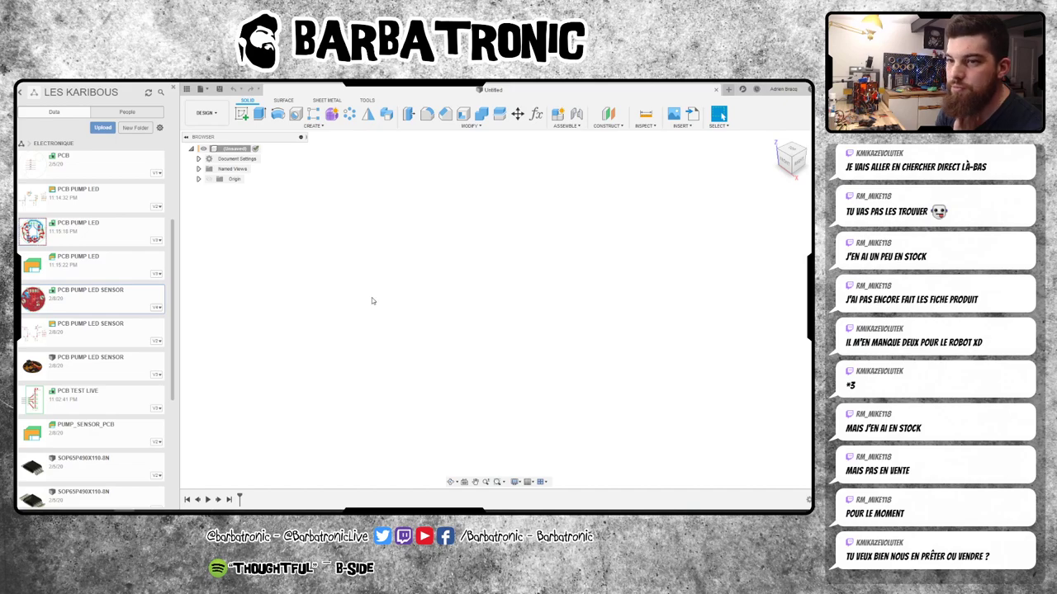